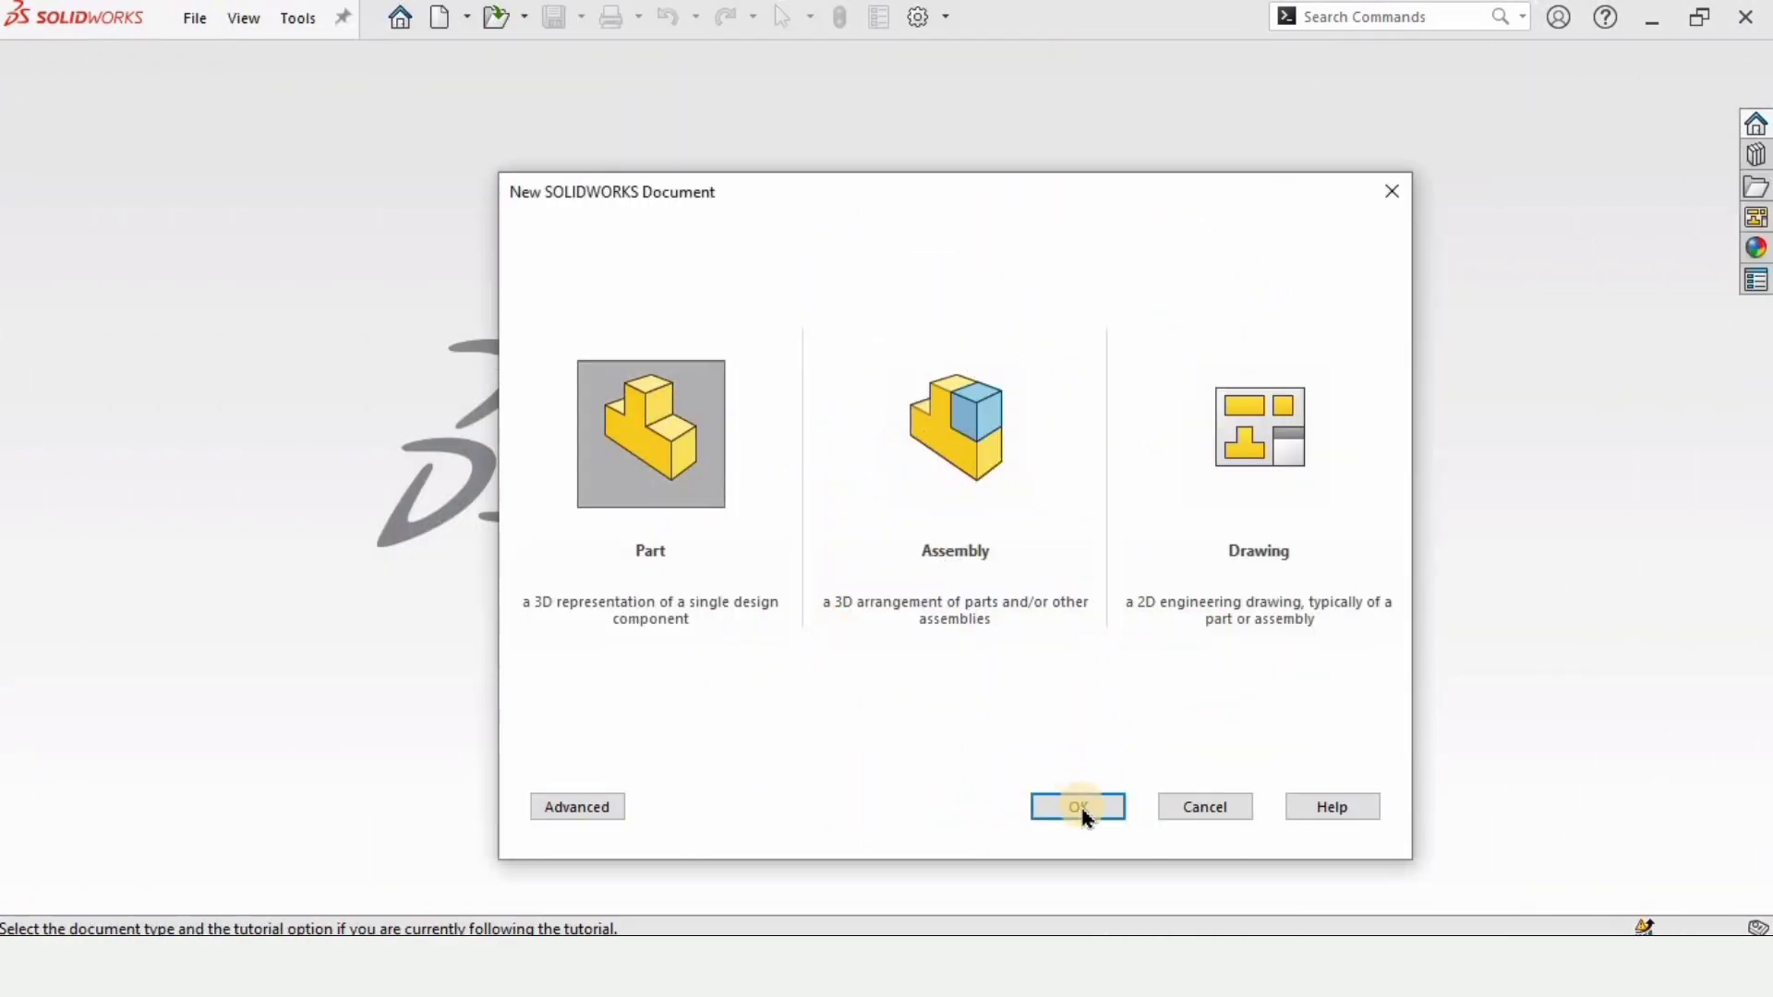
Start a new part, switch units from MMGS to IPS, and apply the Plain White scene
left_click(1079, 809)
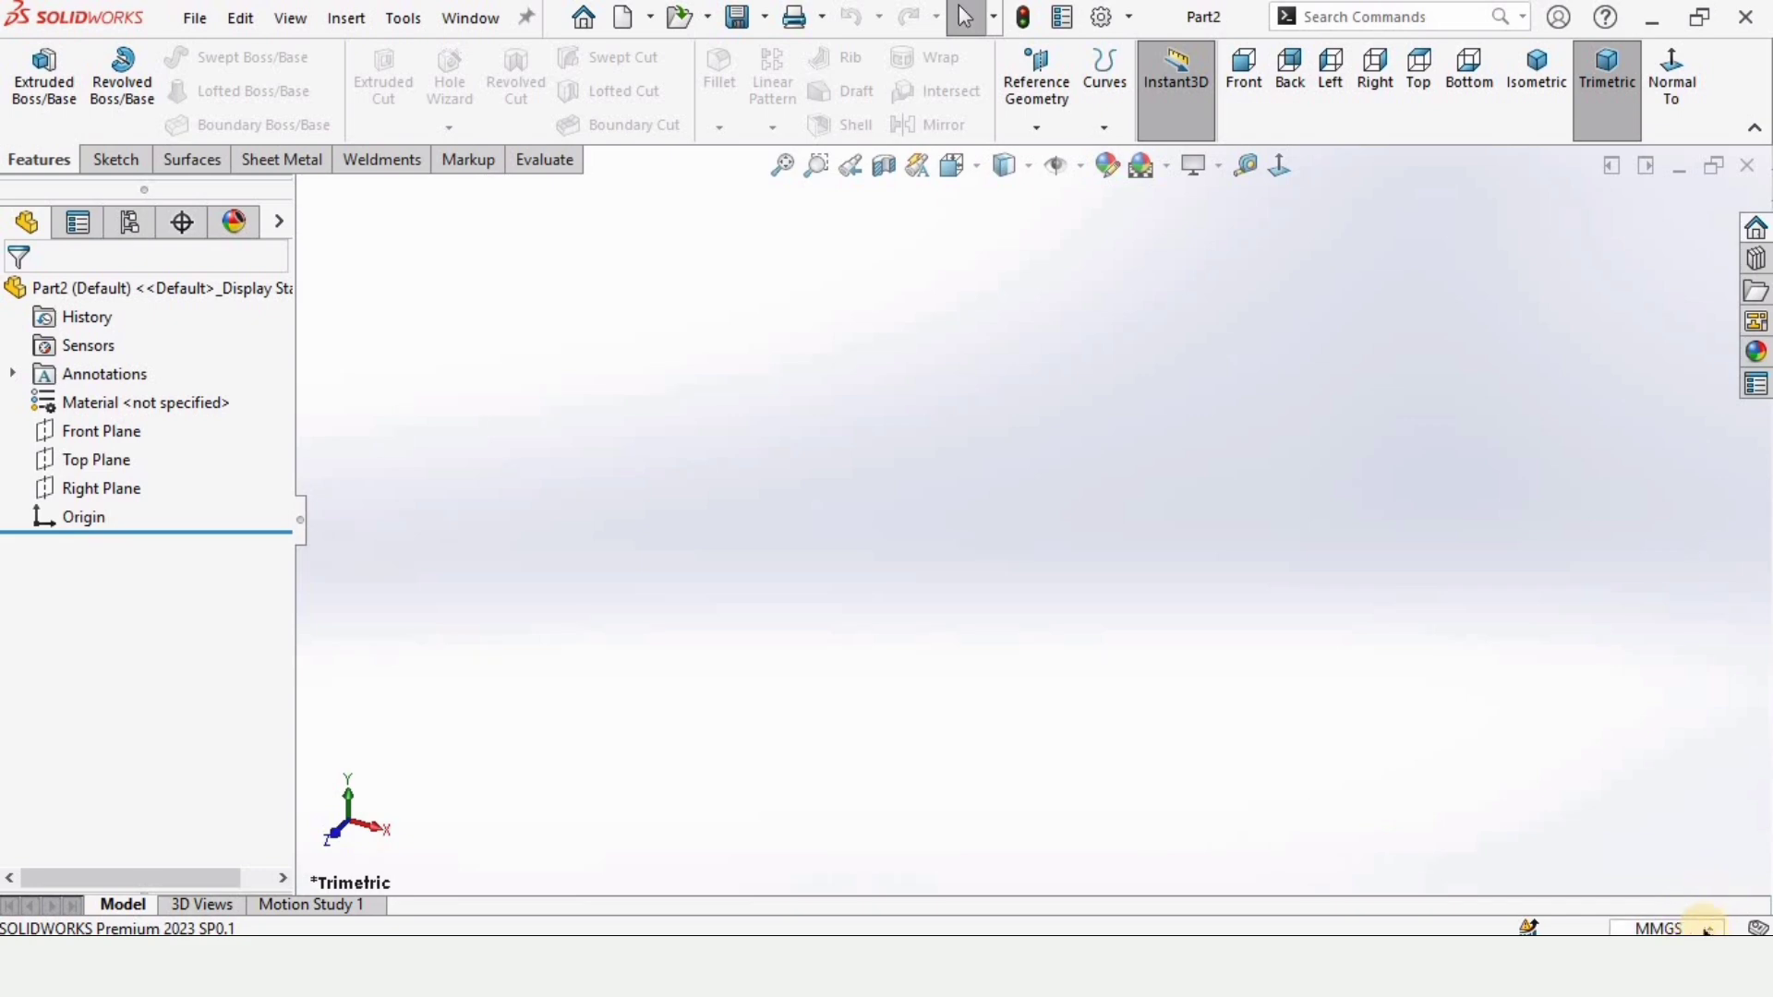
left_click(1677, 930)
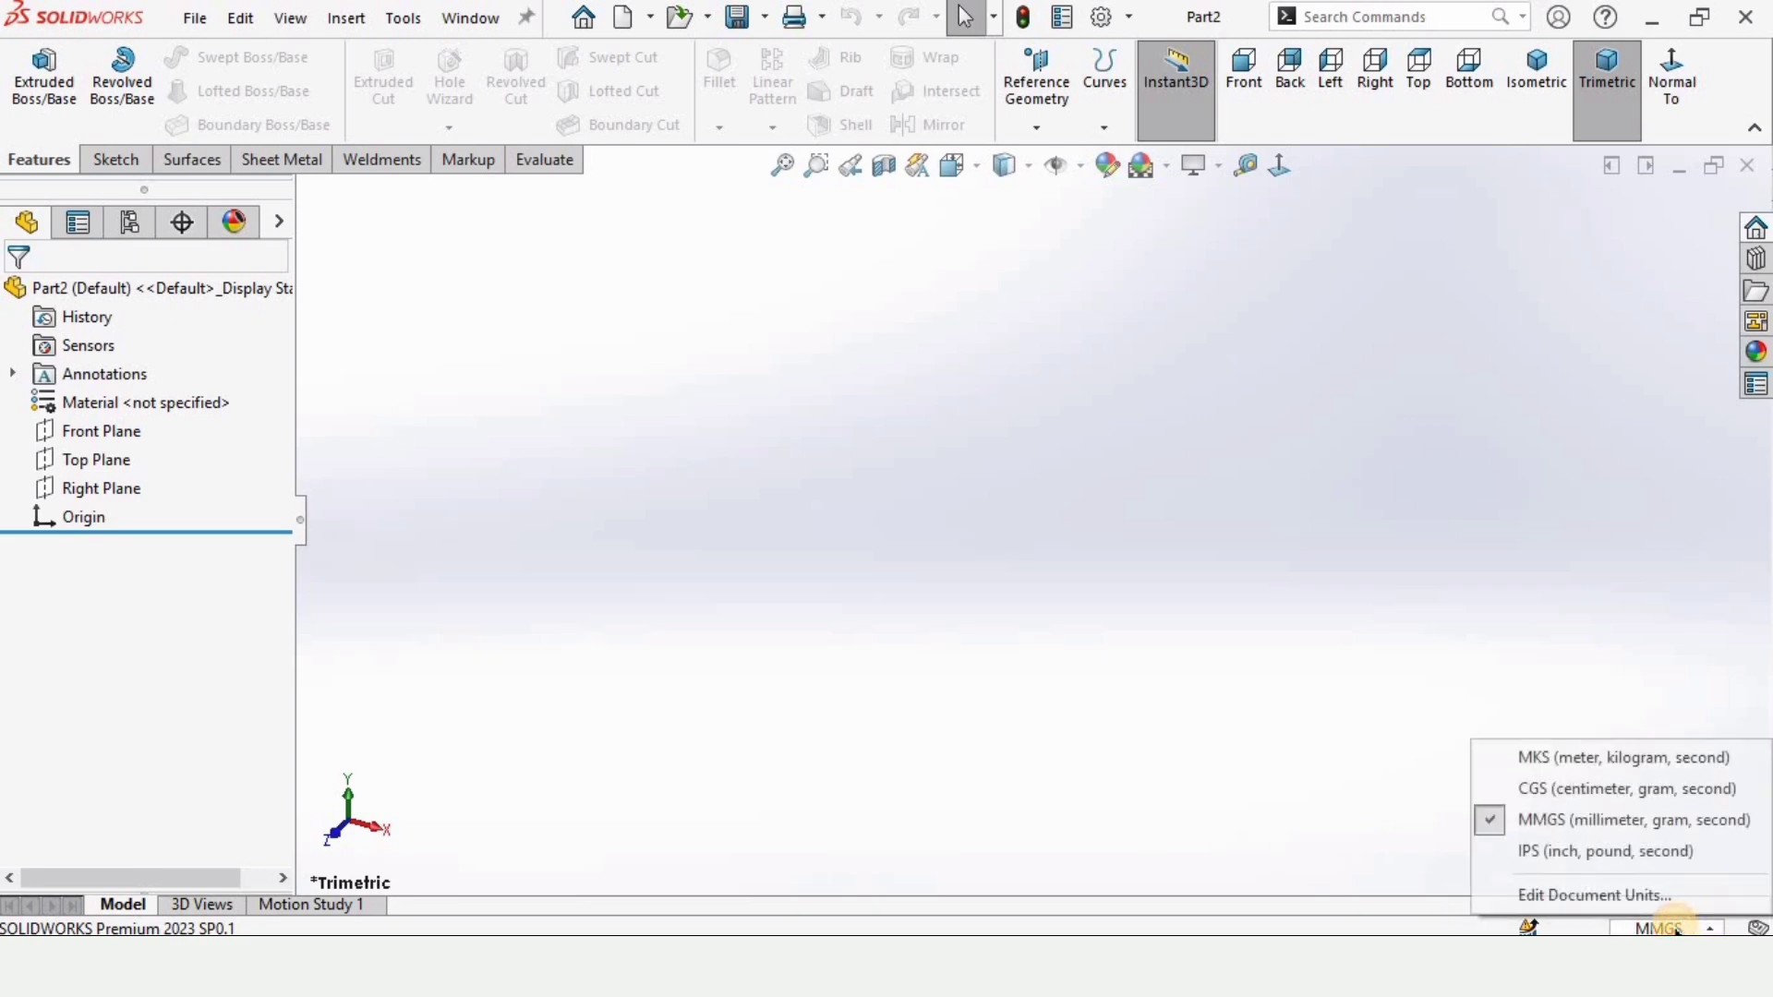
left_click(1525, 850)
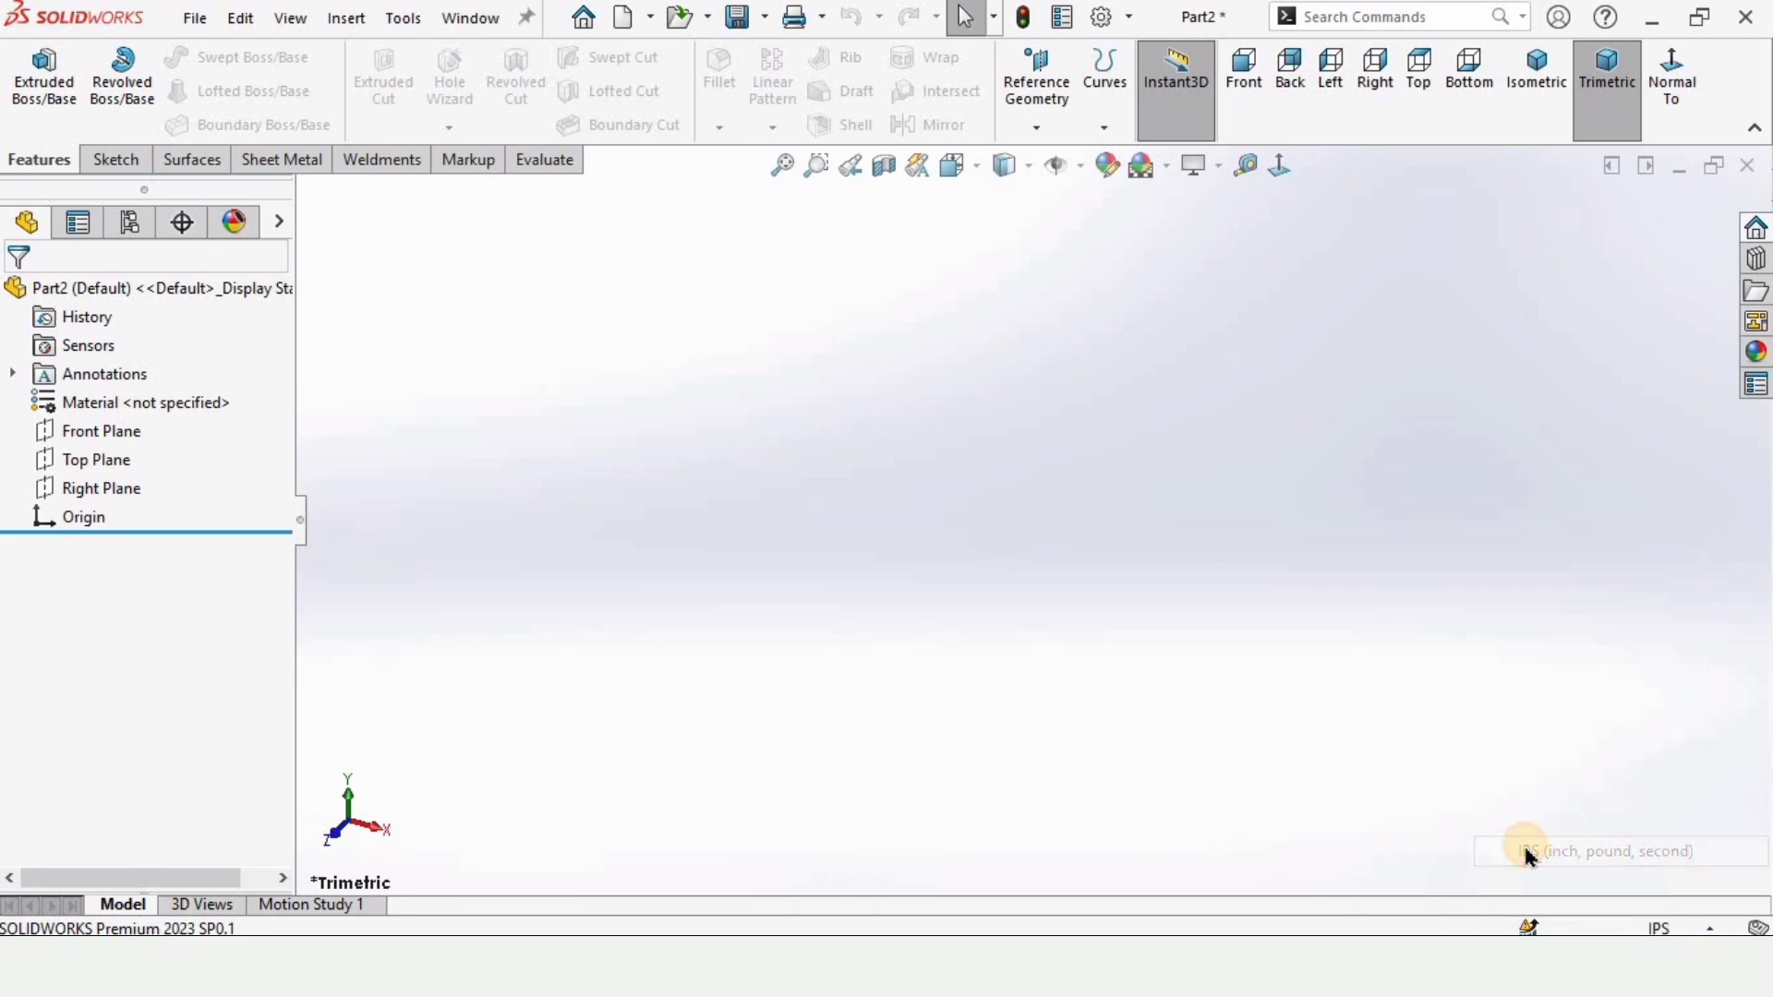
left_click(1168, 169)
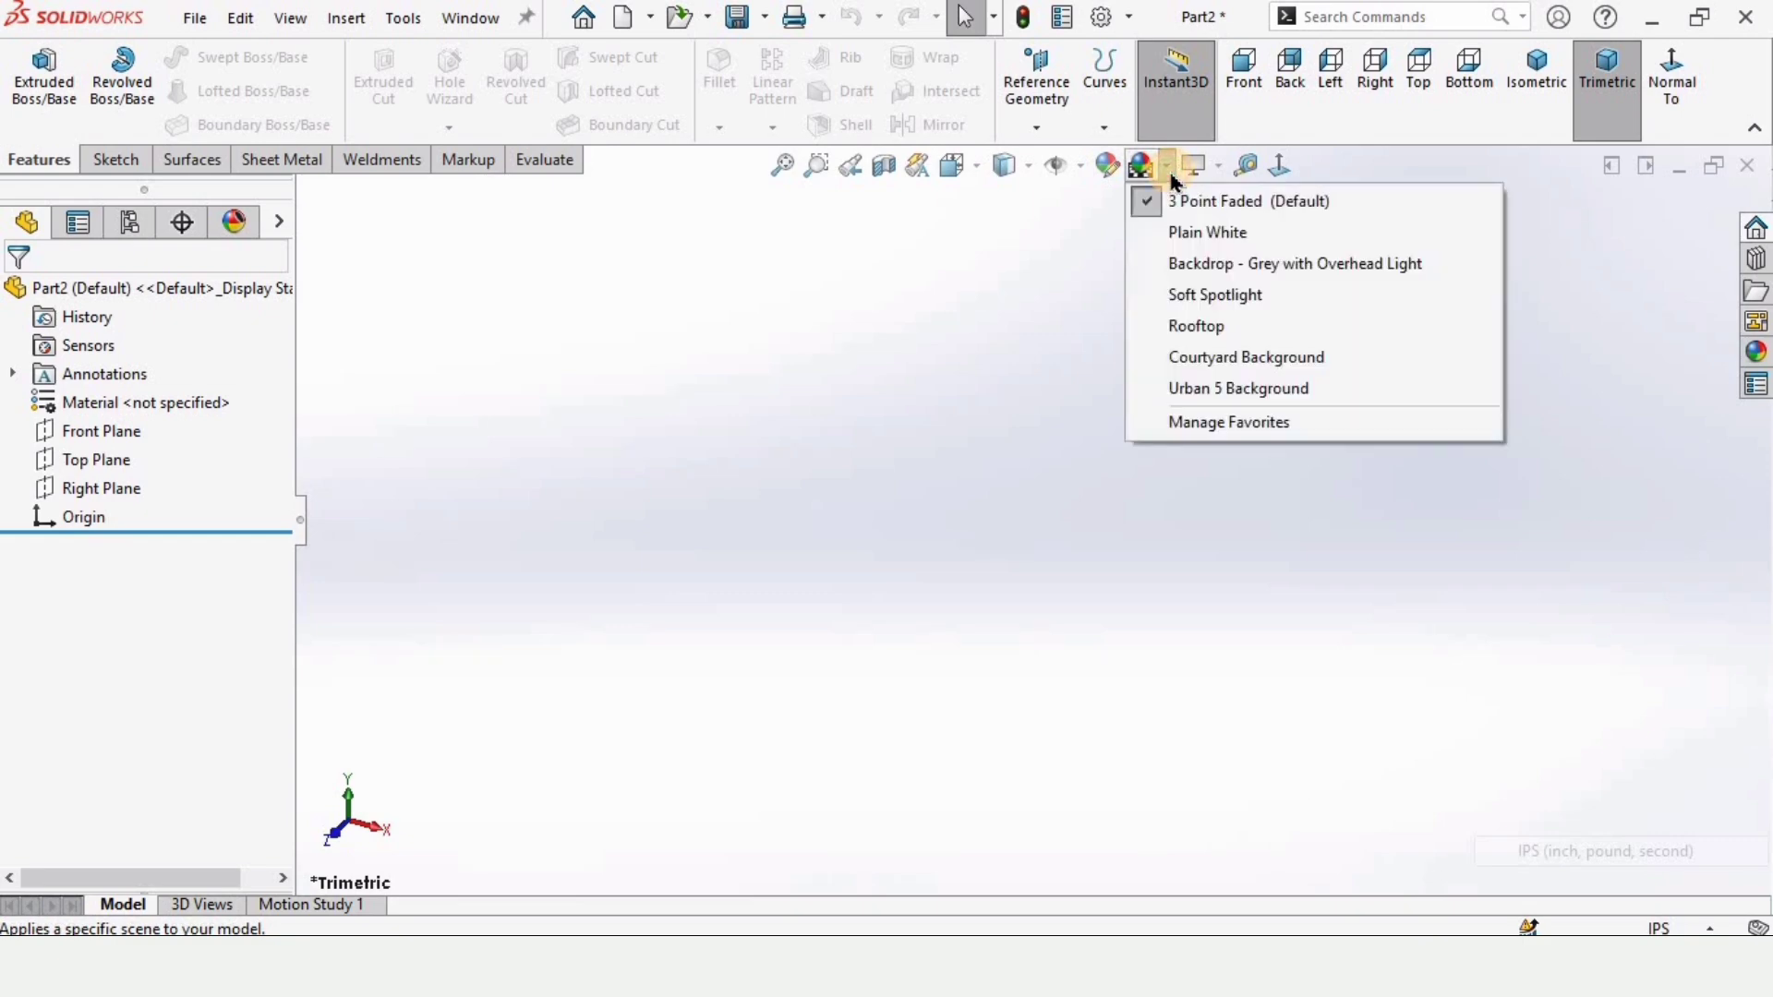
left_click(1180, 242)
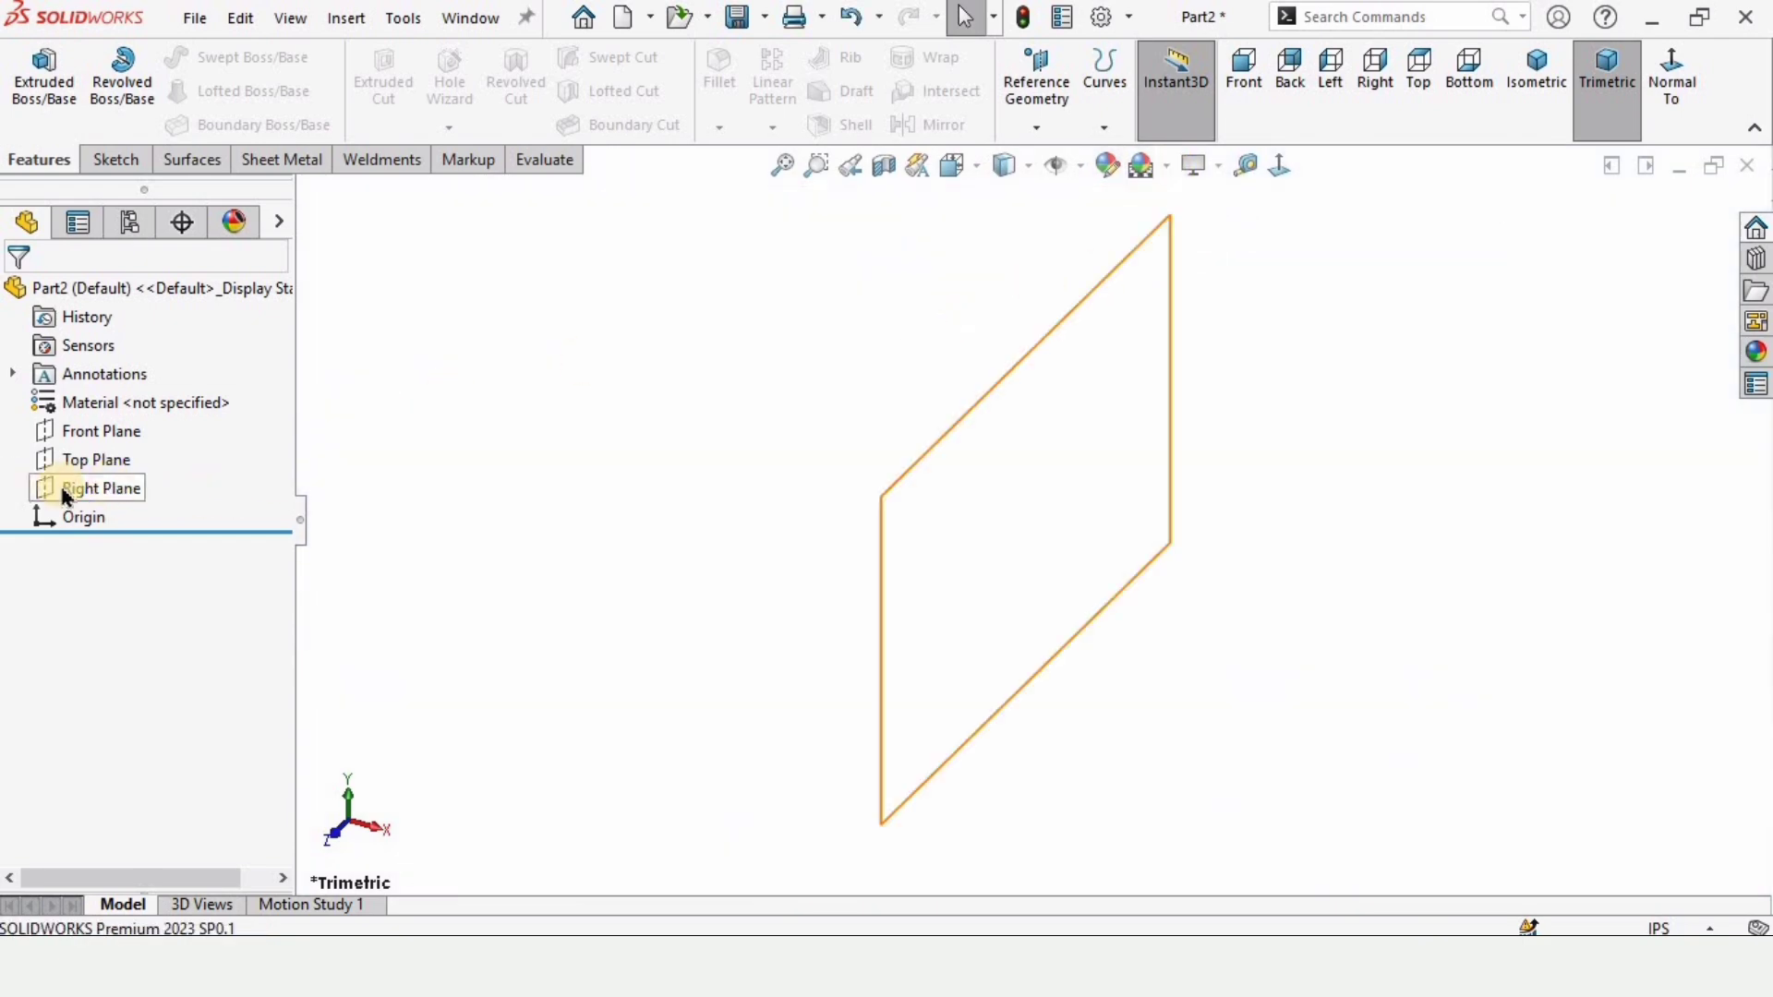
On the Right Plane, sketch a vertical centerline running up from the origin
left_click(100, 490)
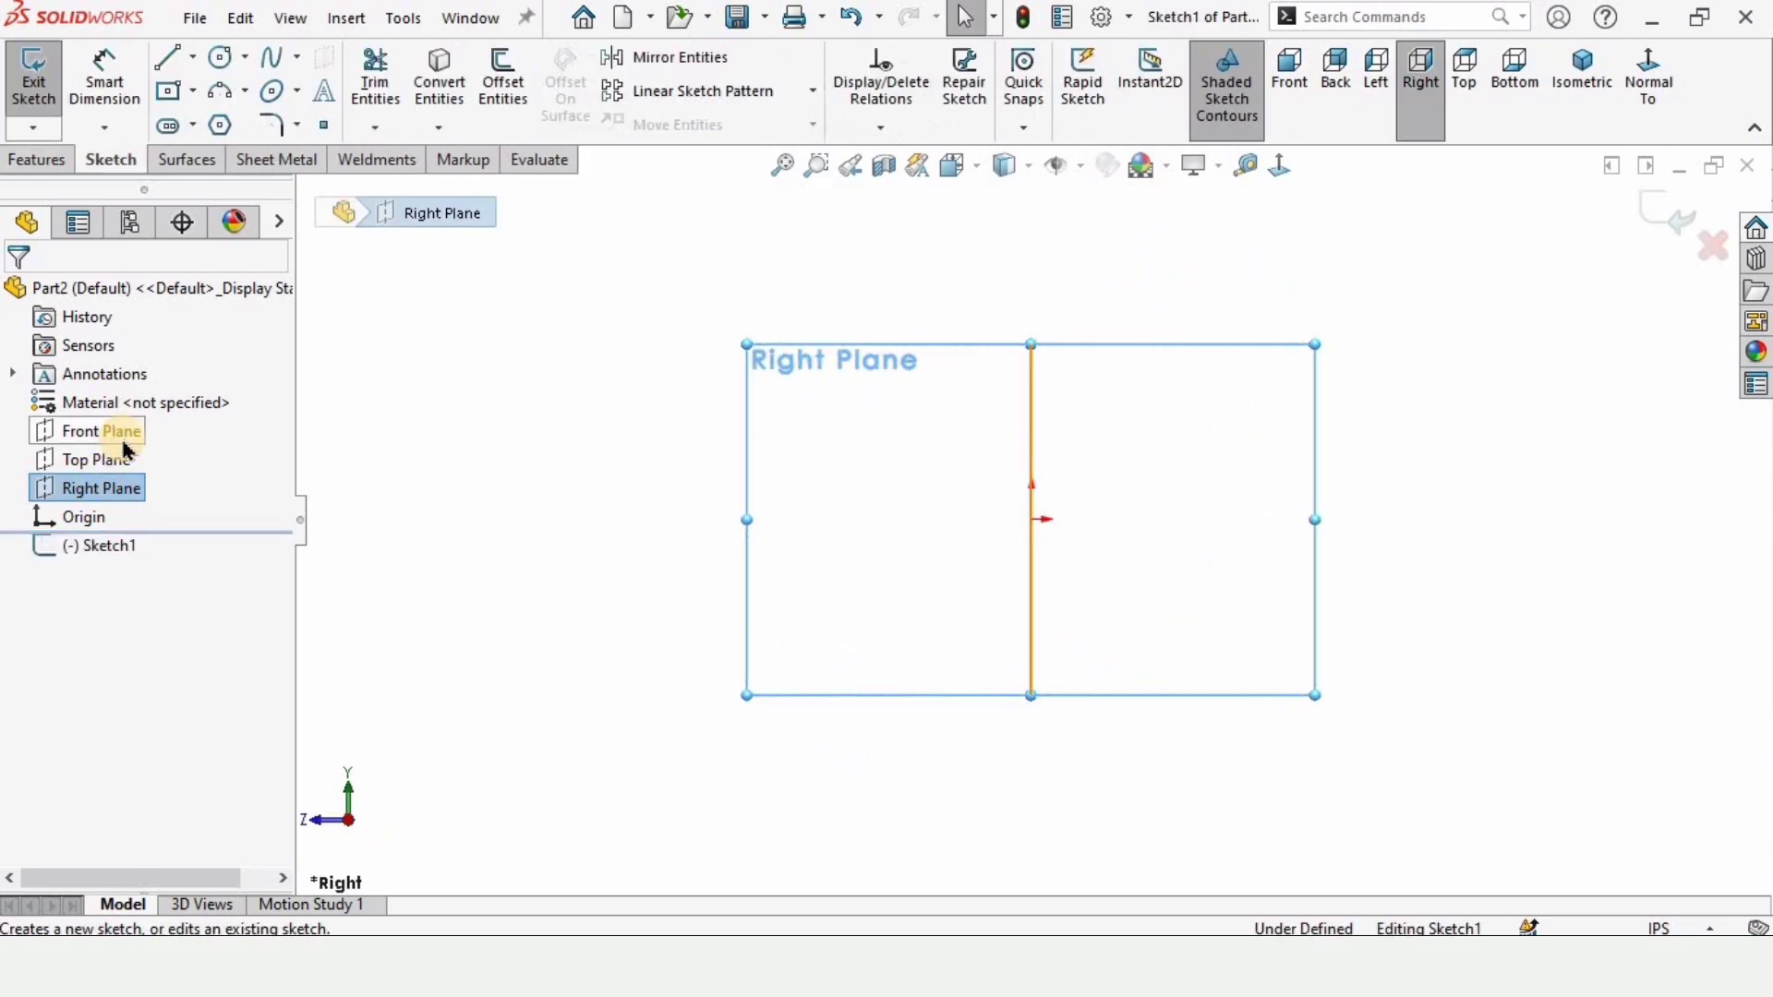
left_click(193, 57)
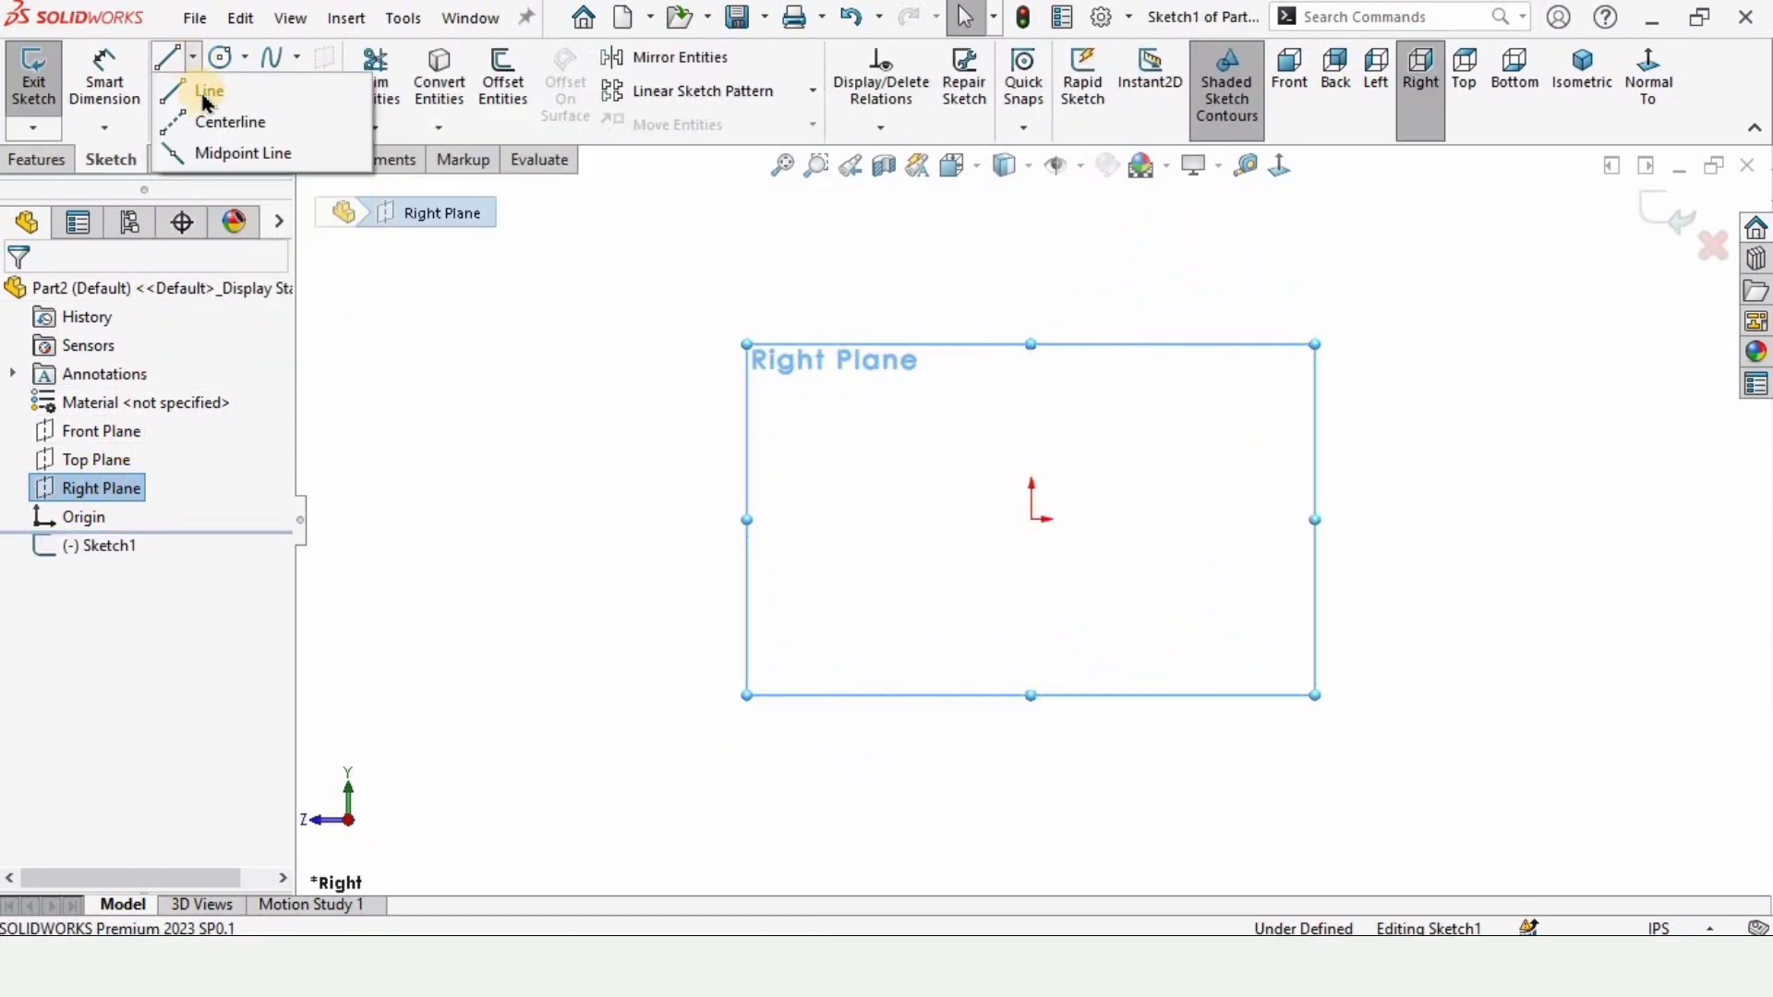
left_click(242, 124)
left_click(1033, 435)
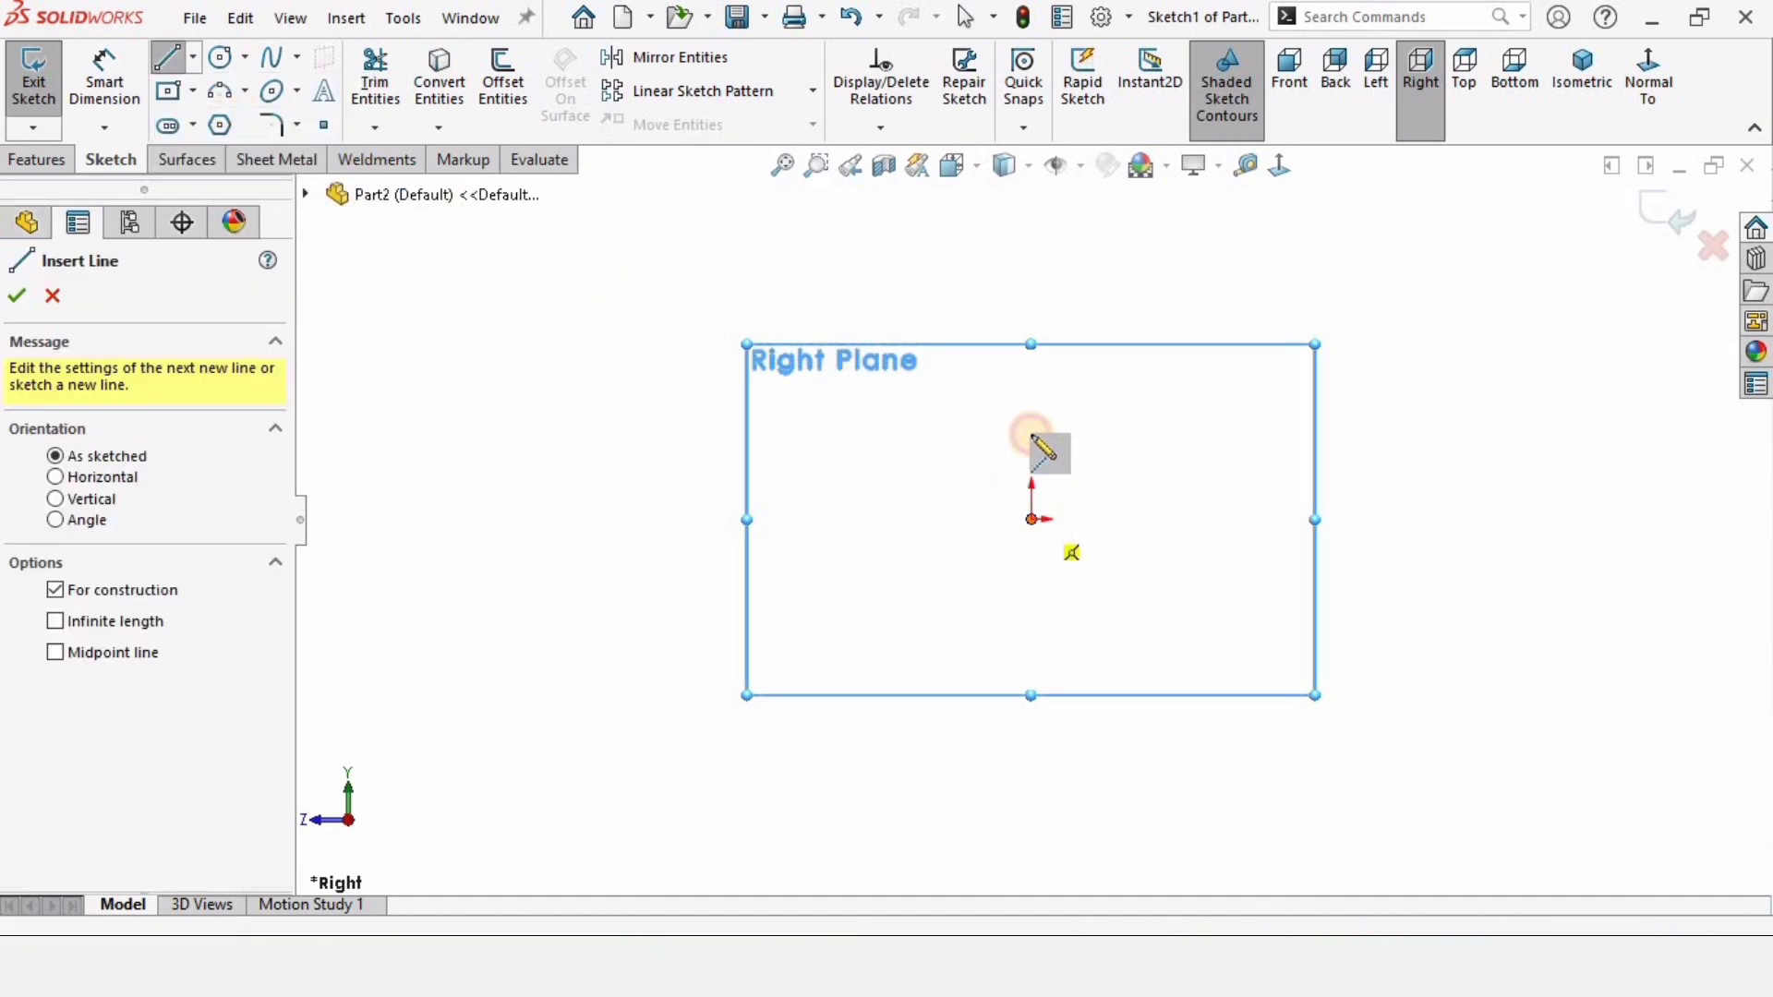
left_click_drag(1032, 440, 1035, 244)
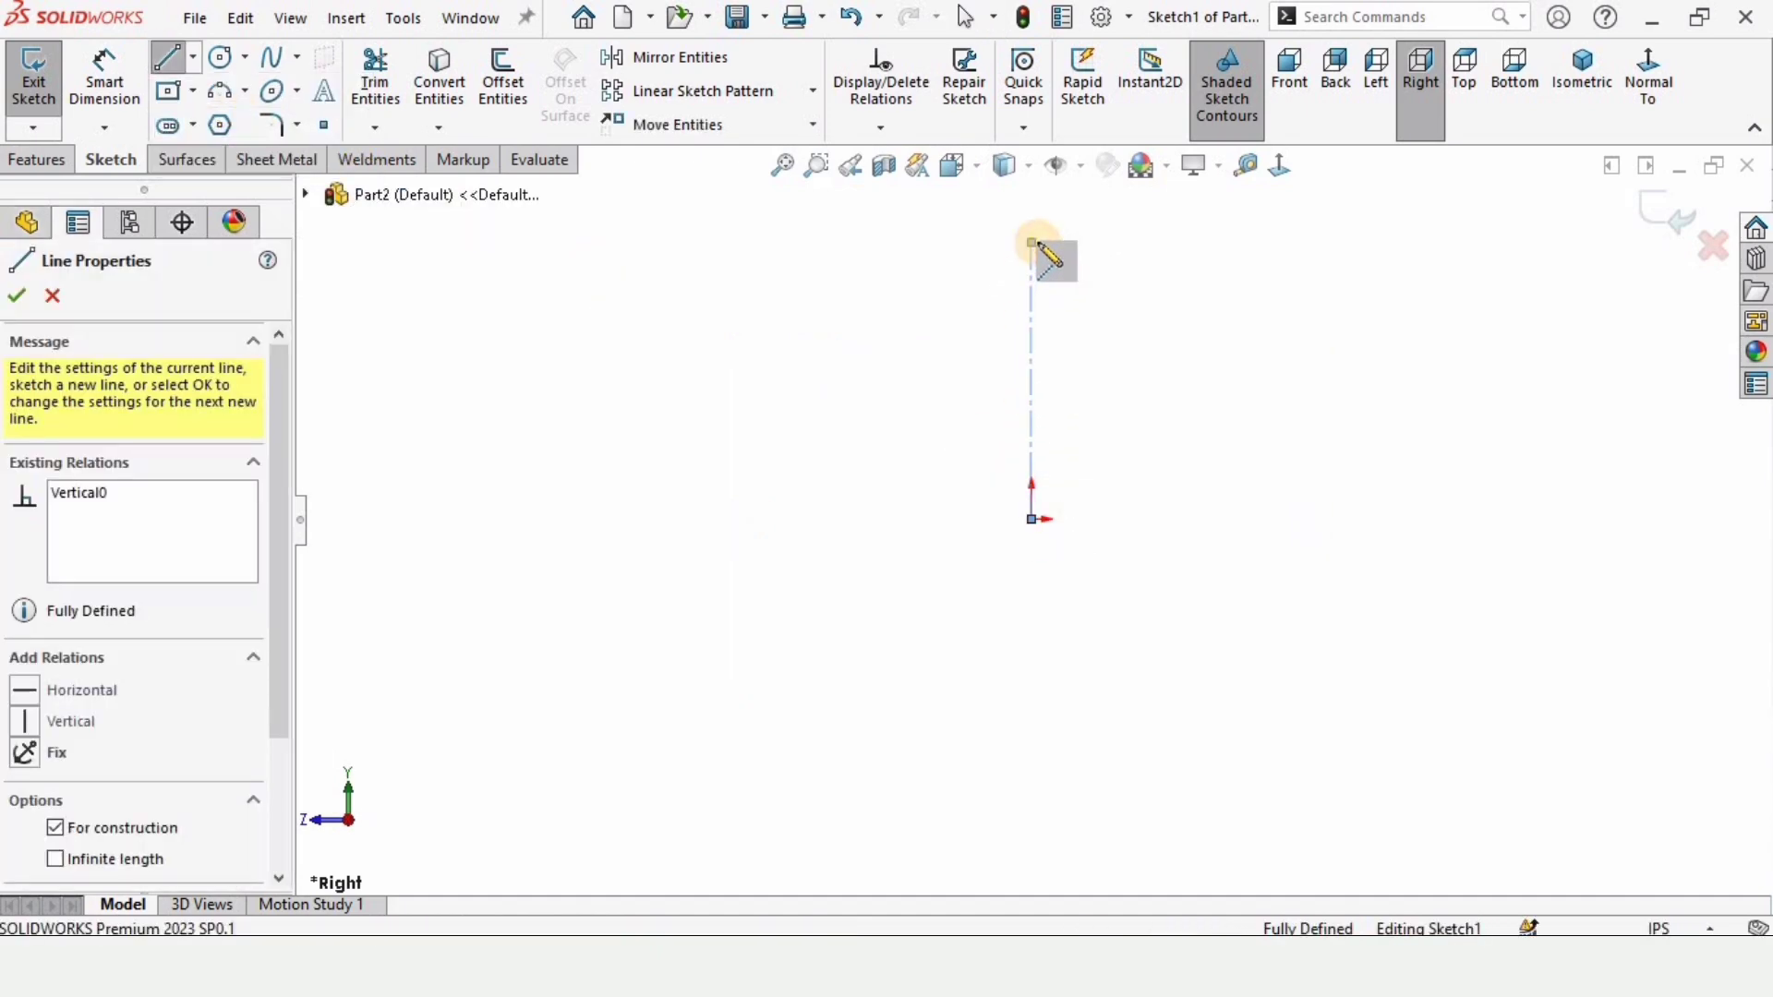
key("Escape")
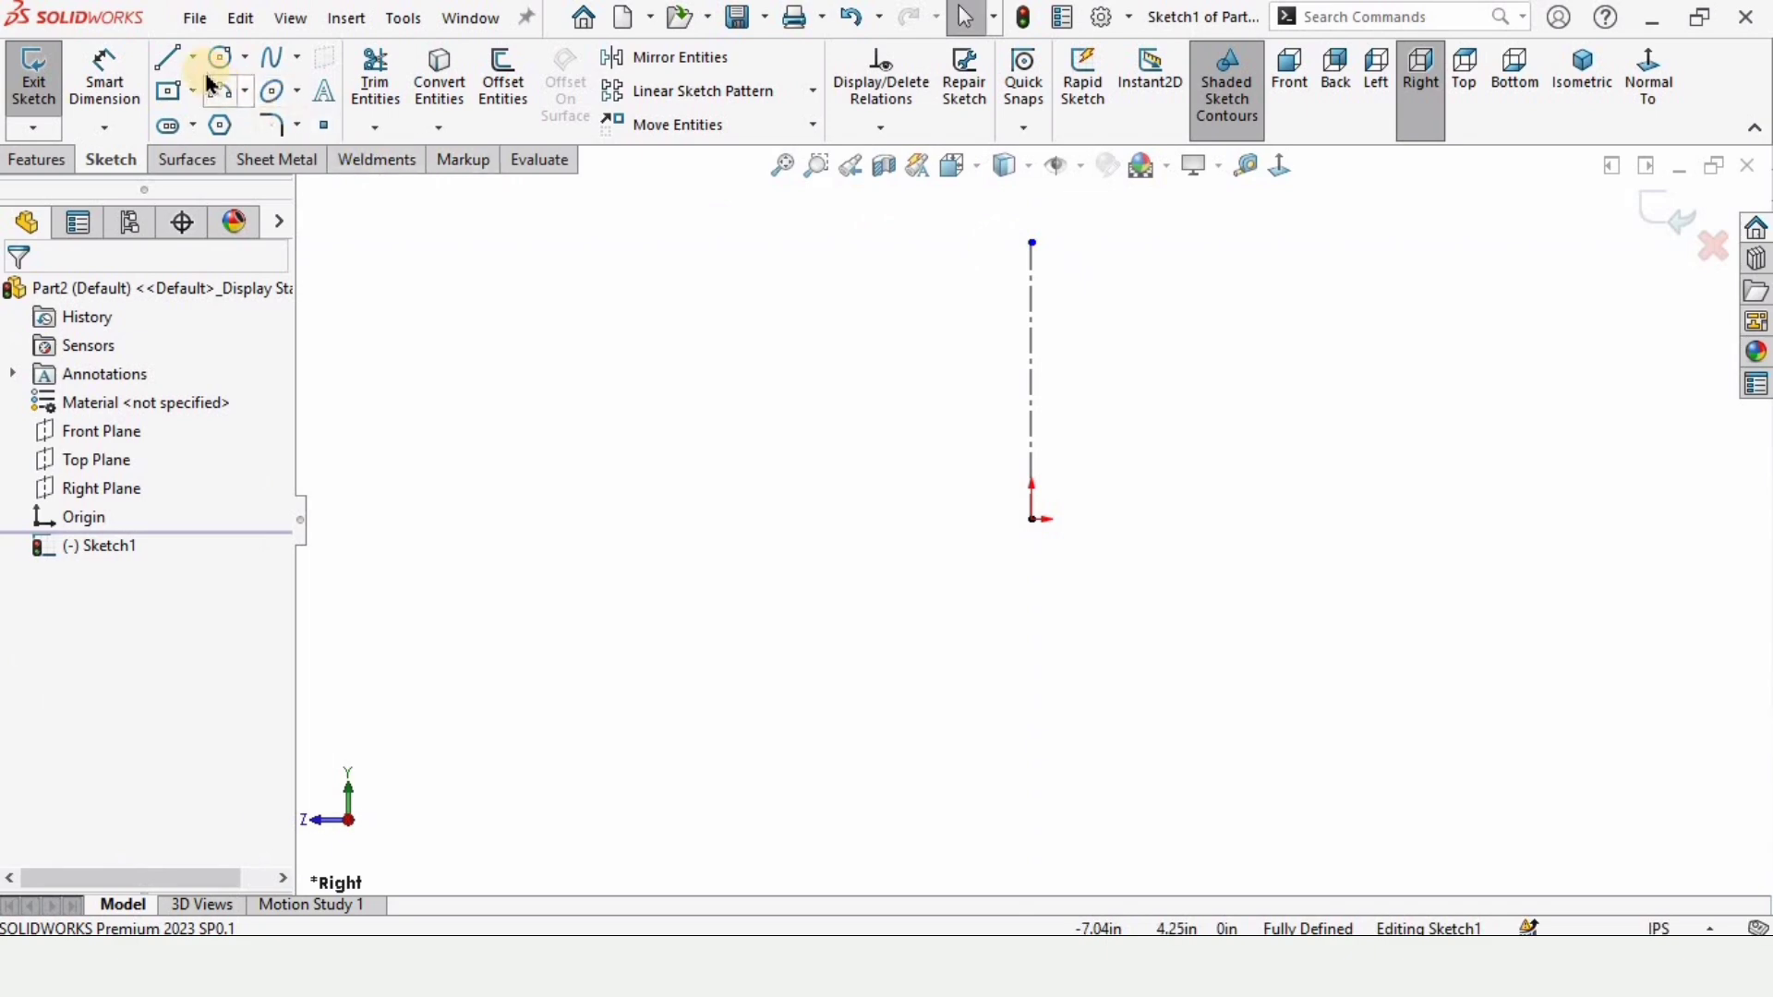
Add a horizontal centerline running left from the origin
left_click(194, 58)
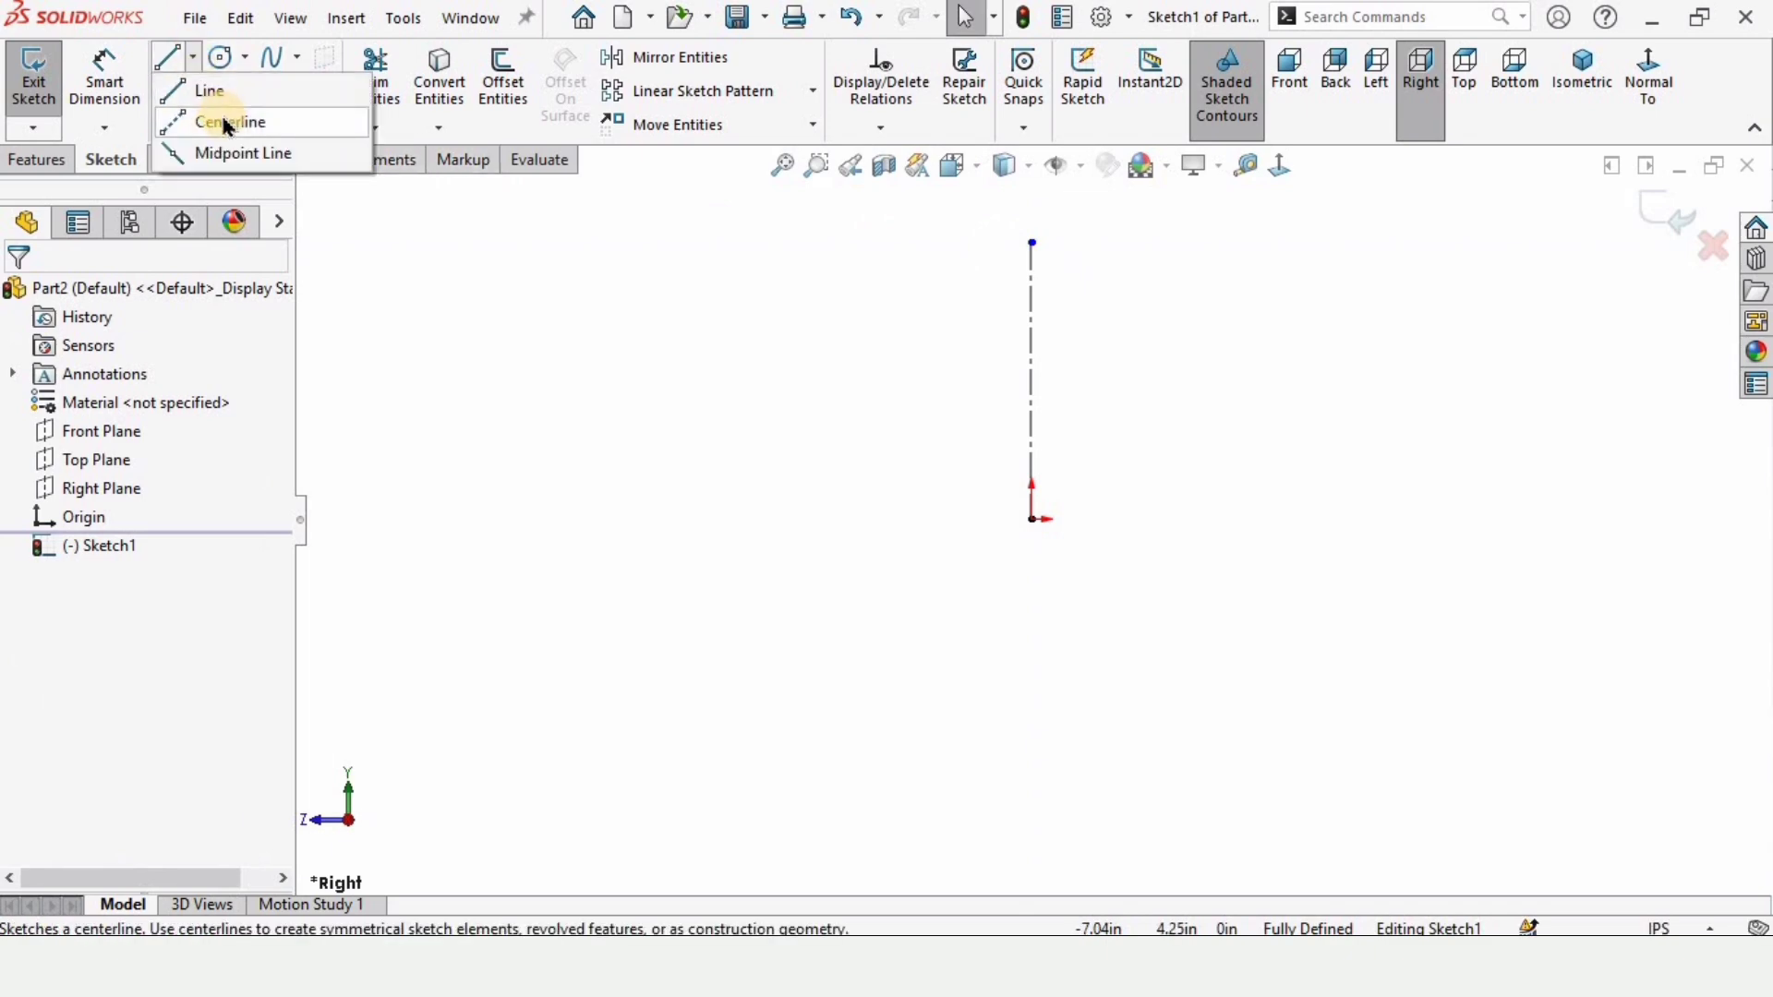
left_click(228, 127)
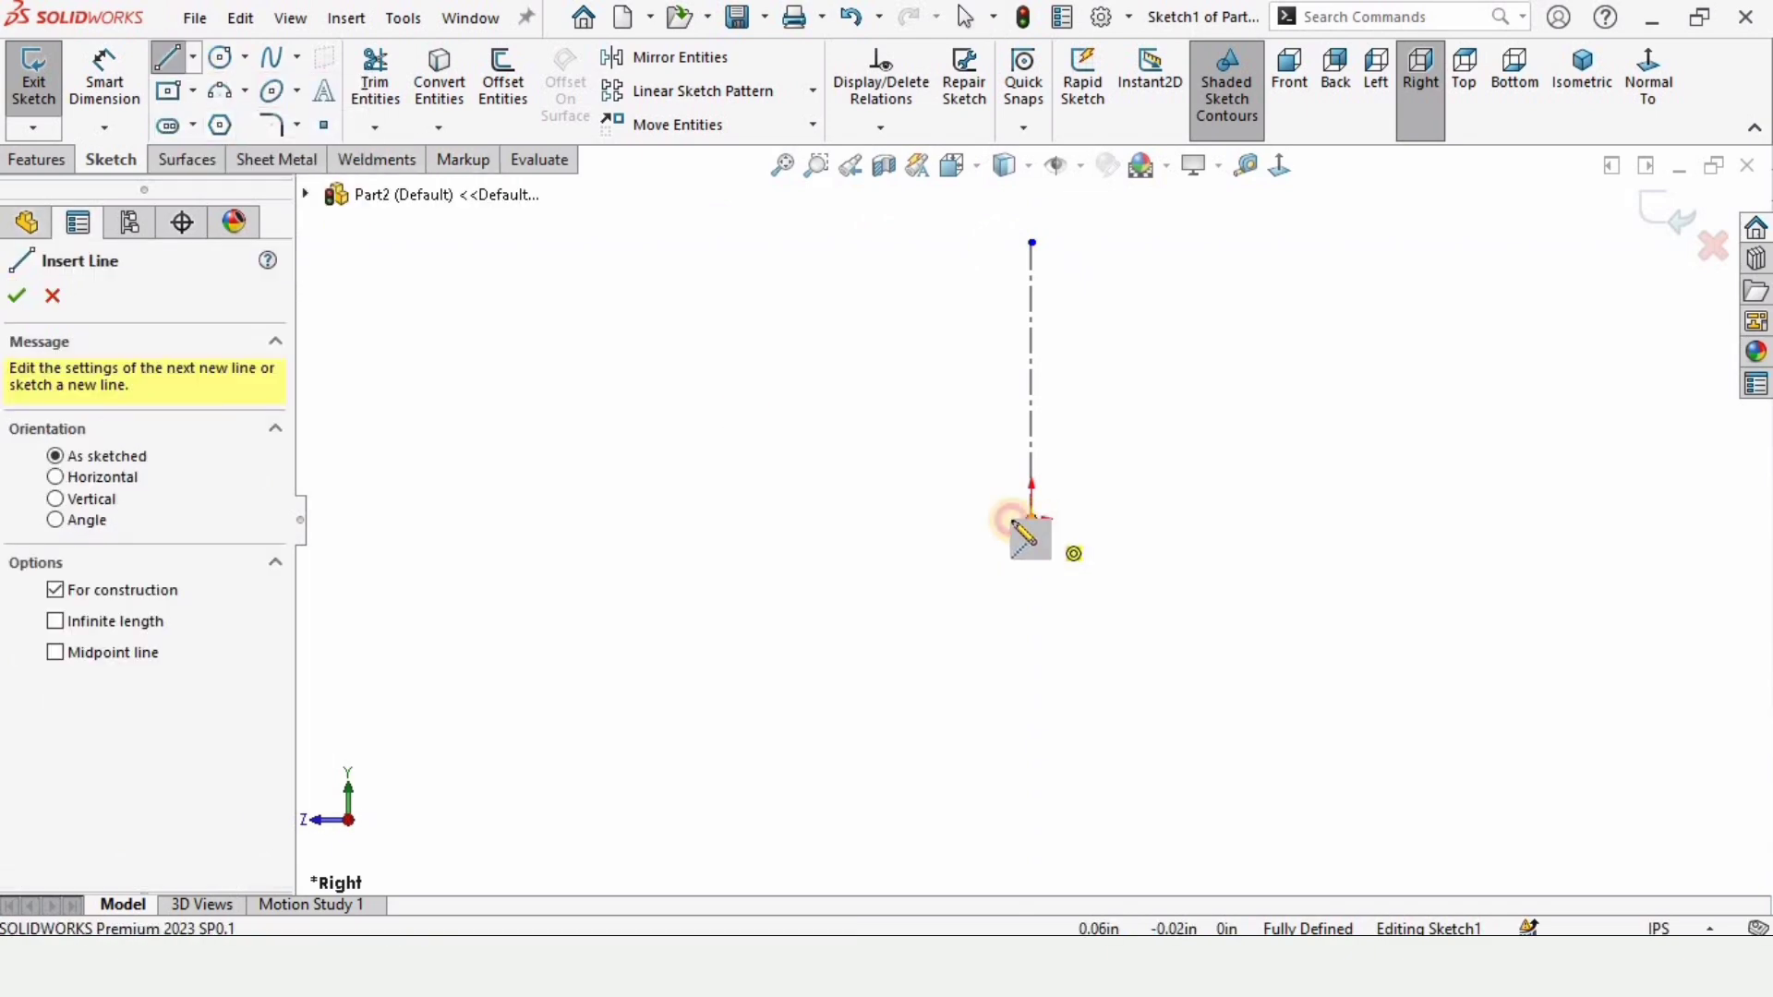
left_click(1030, 520)
left_click(814, 520)
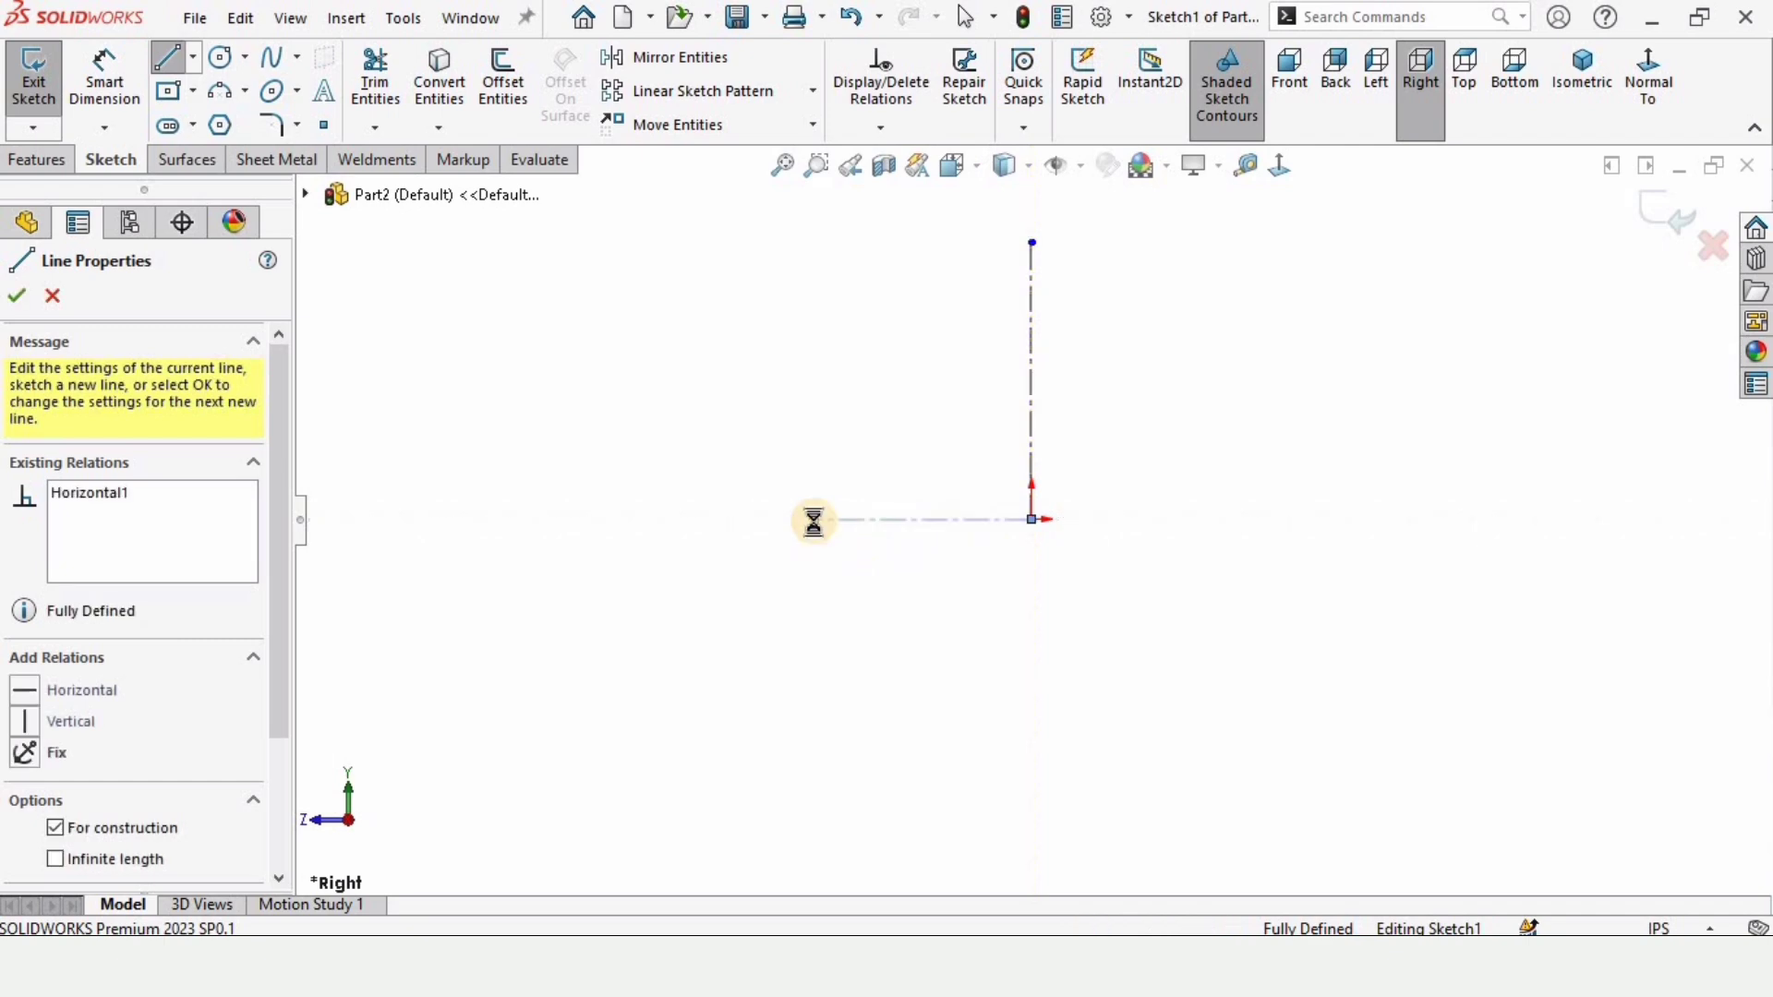
key("Escape")
key("f")
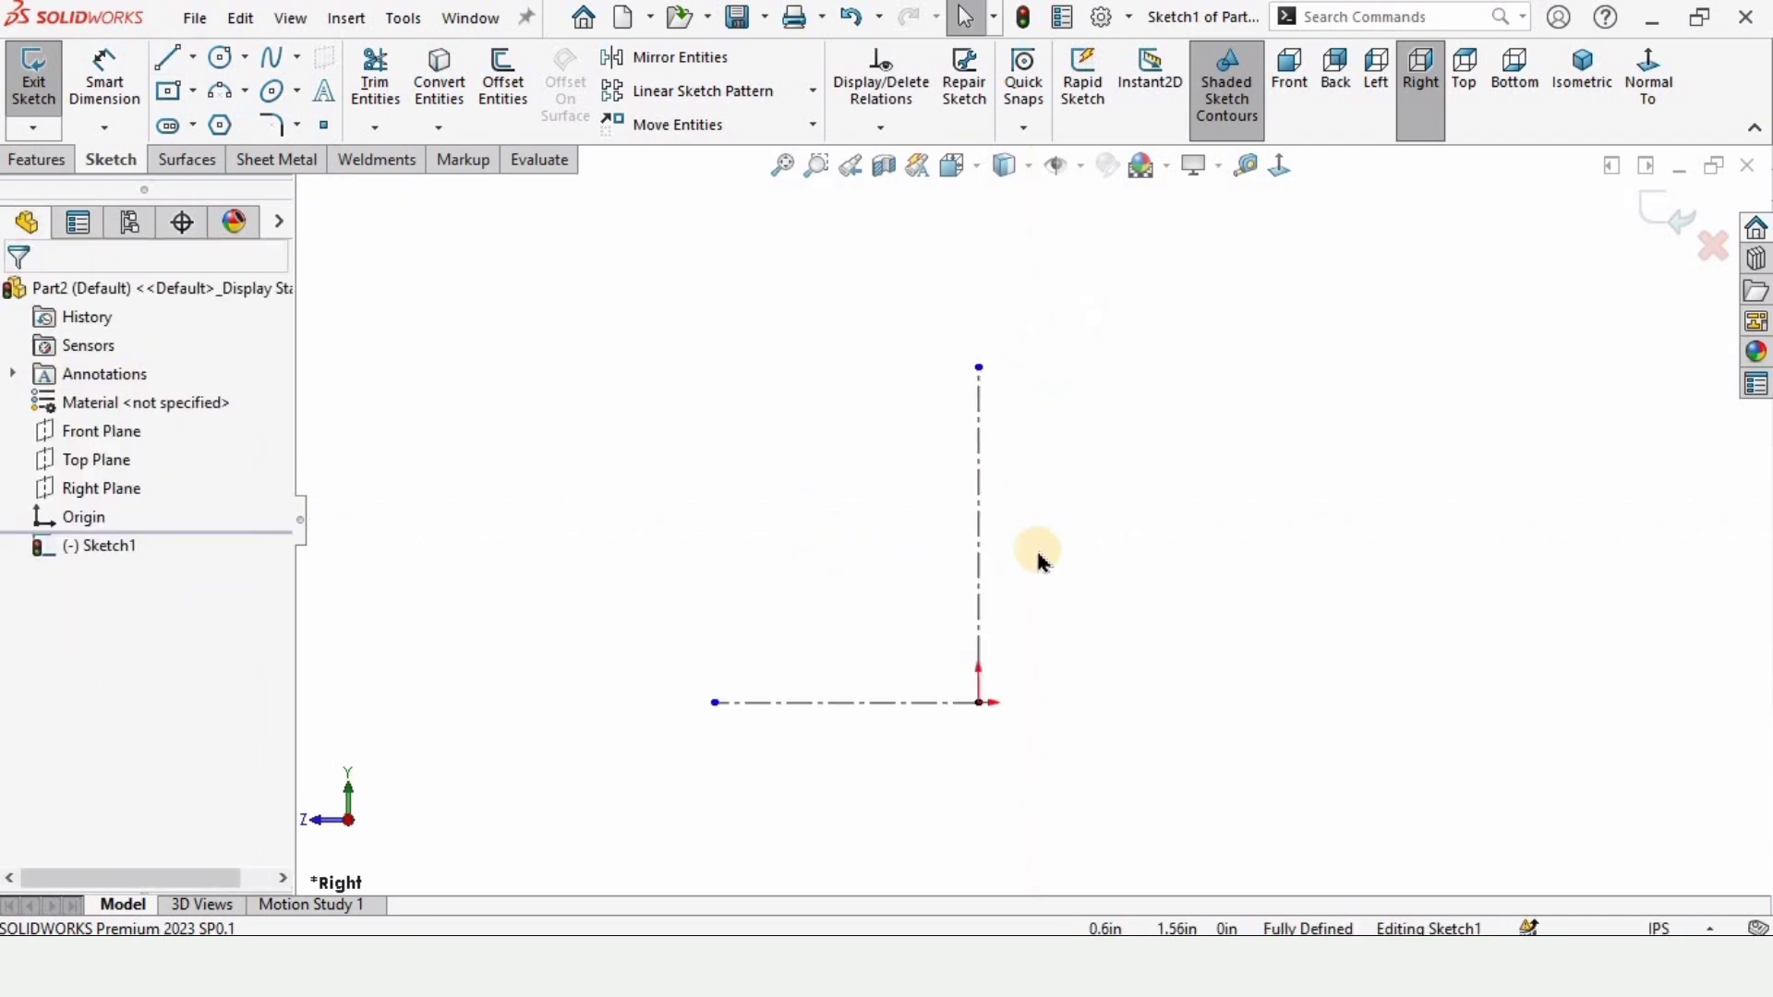
Draw the profile's short top segment, downward step and long top edge to the centerline
left_click(168, 63)
left_click(601, 327)
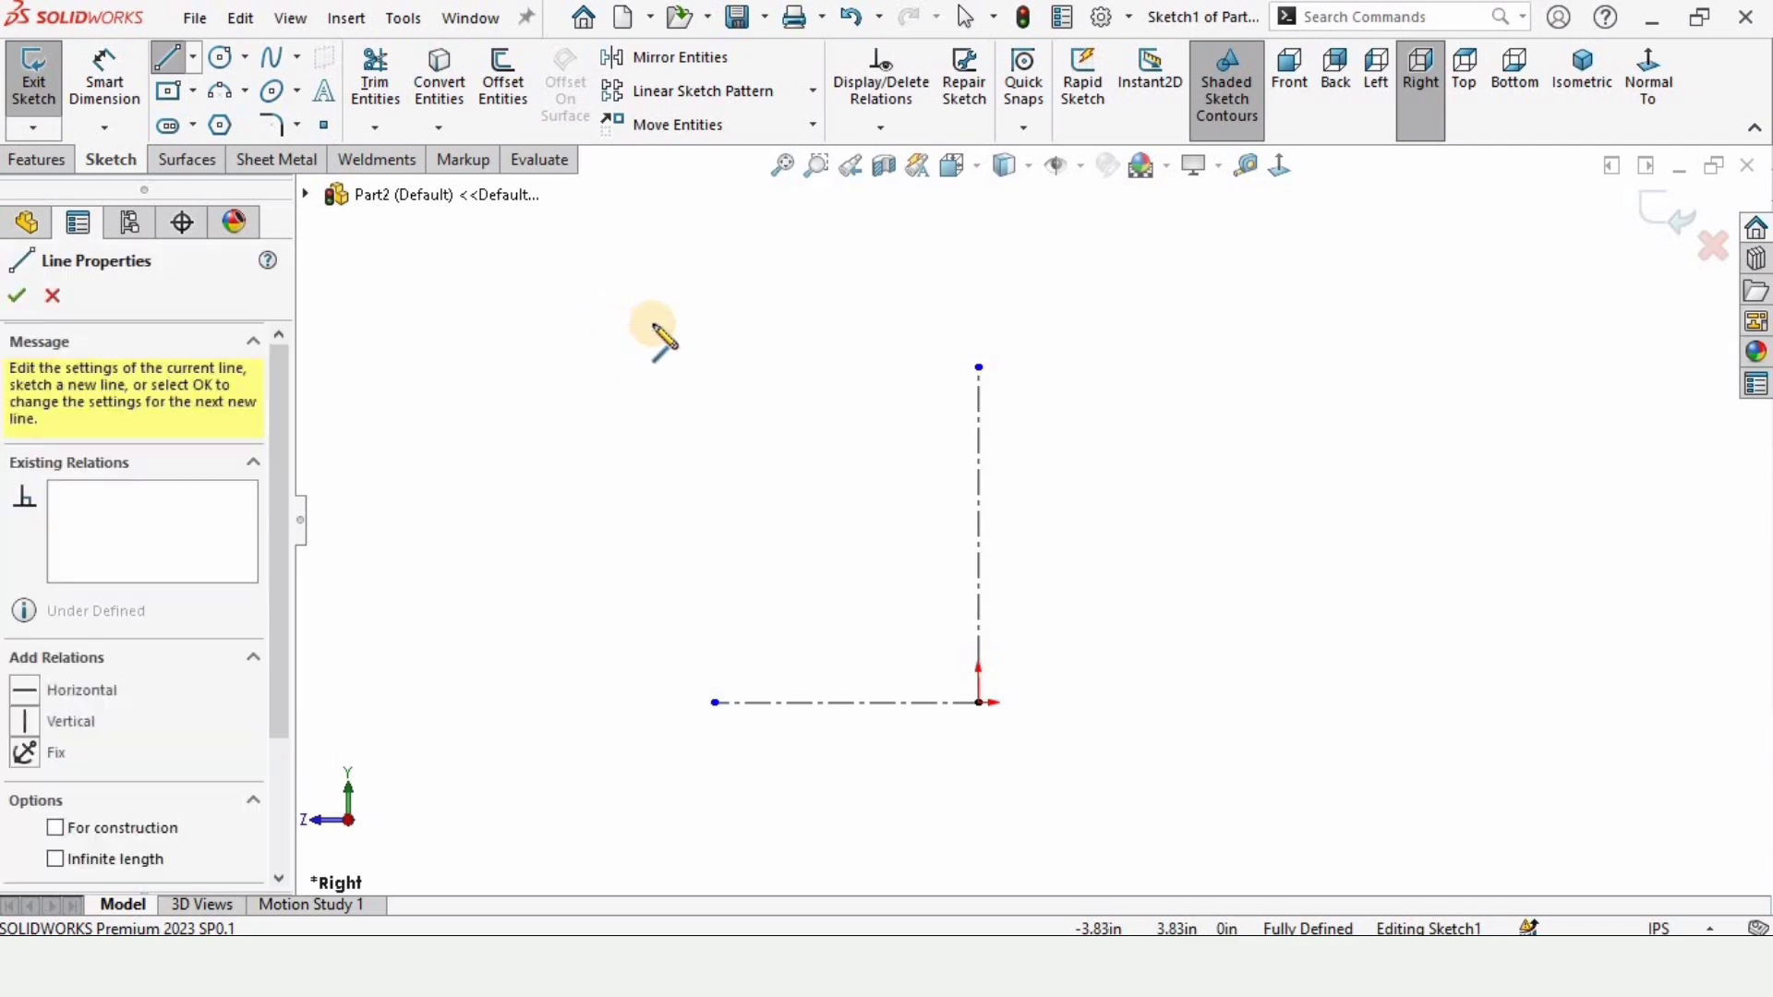
left_click(656, 326)
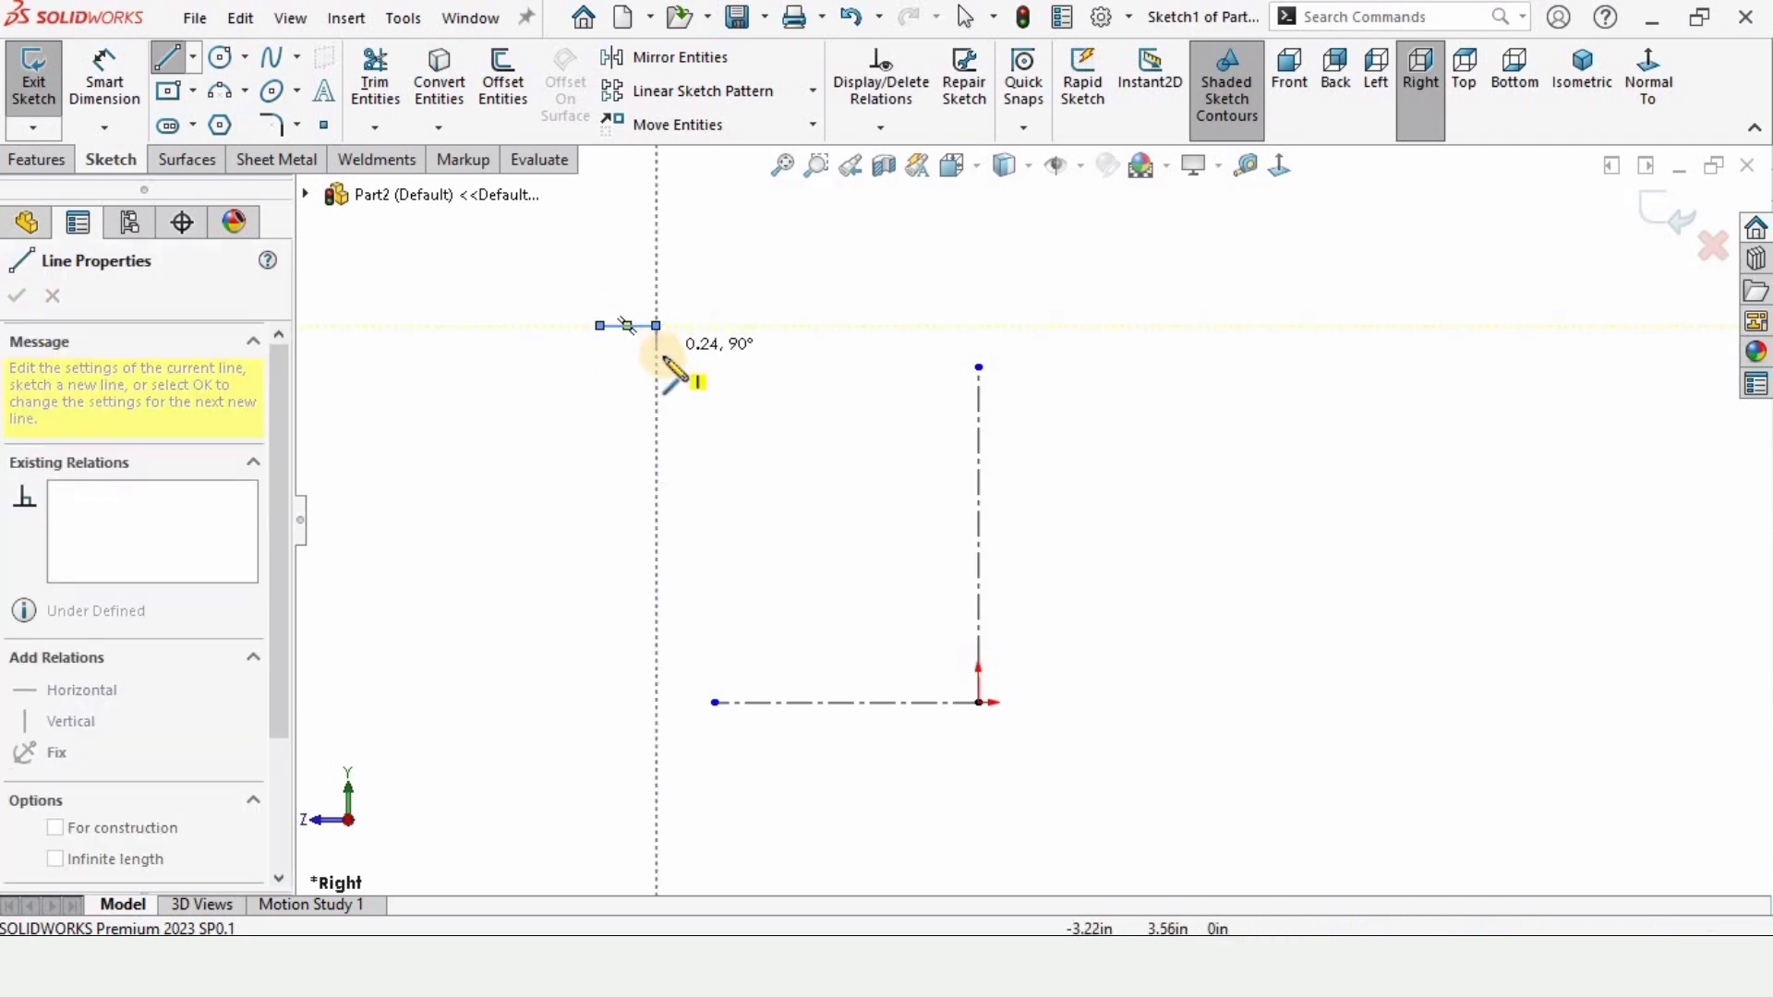
left_click(656, 352)
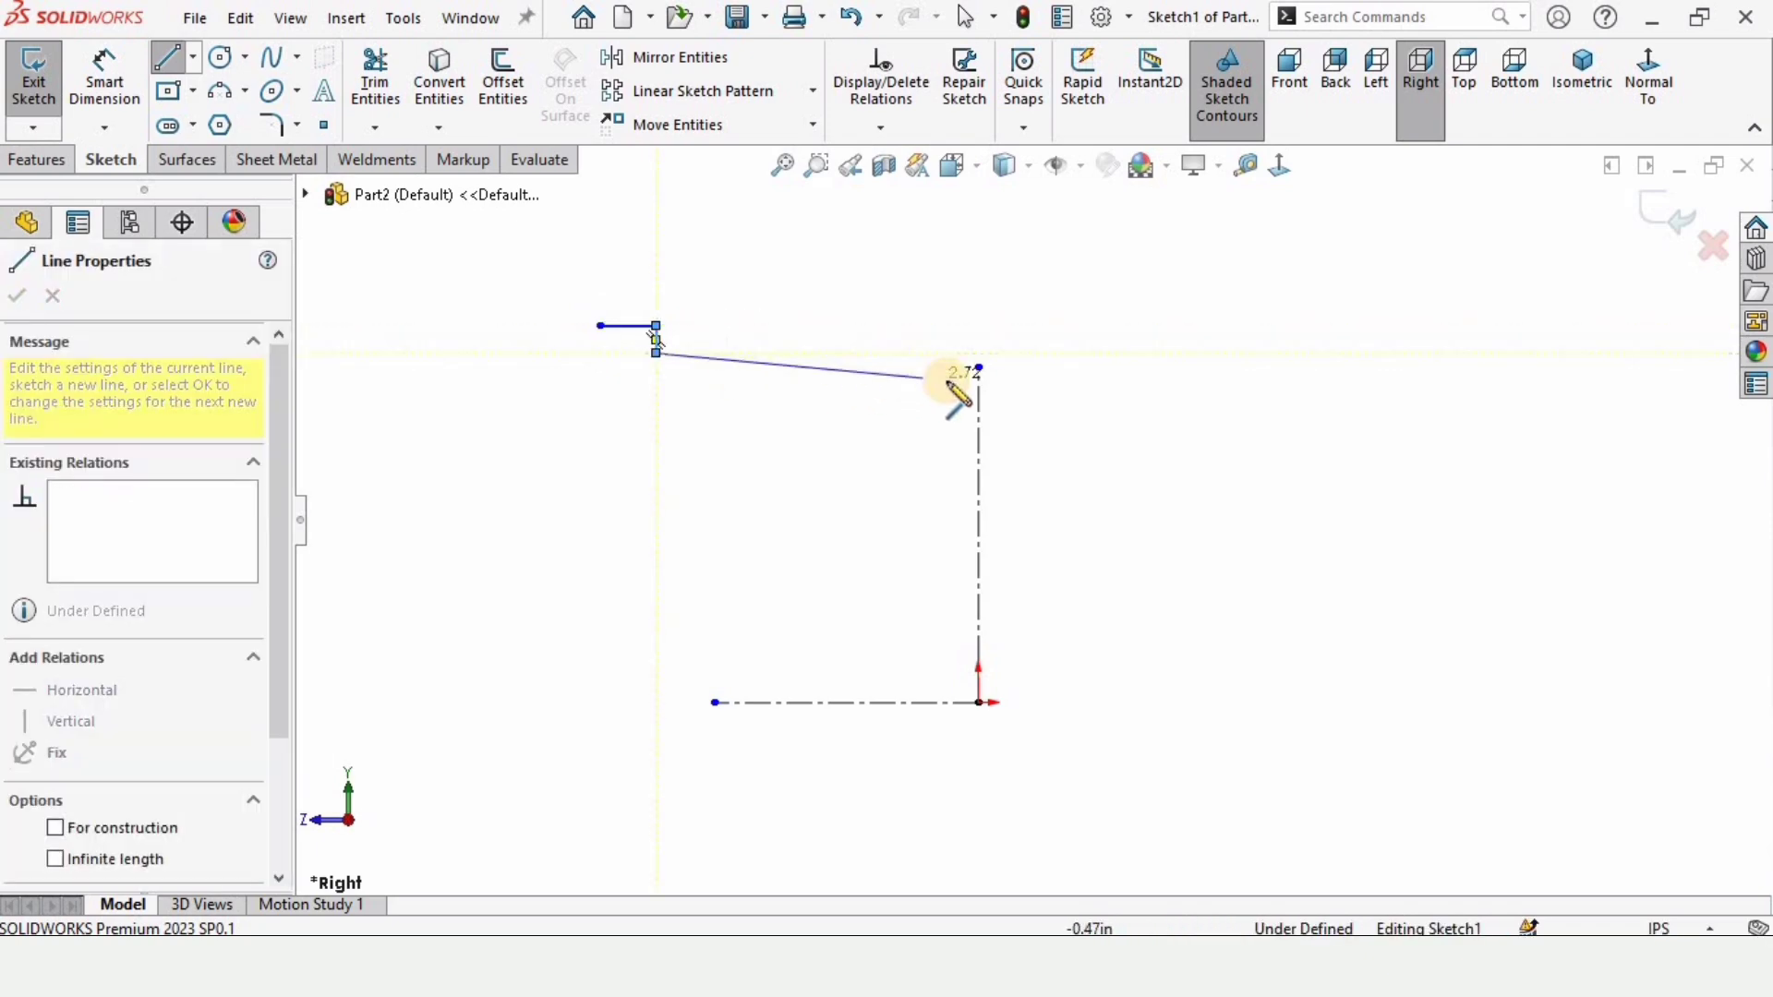
double_click(979, 366)
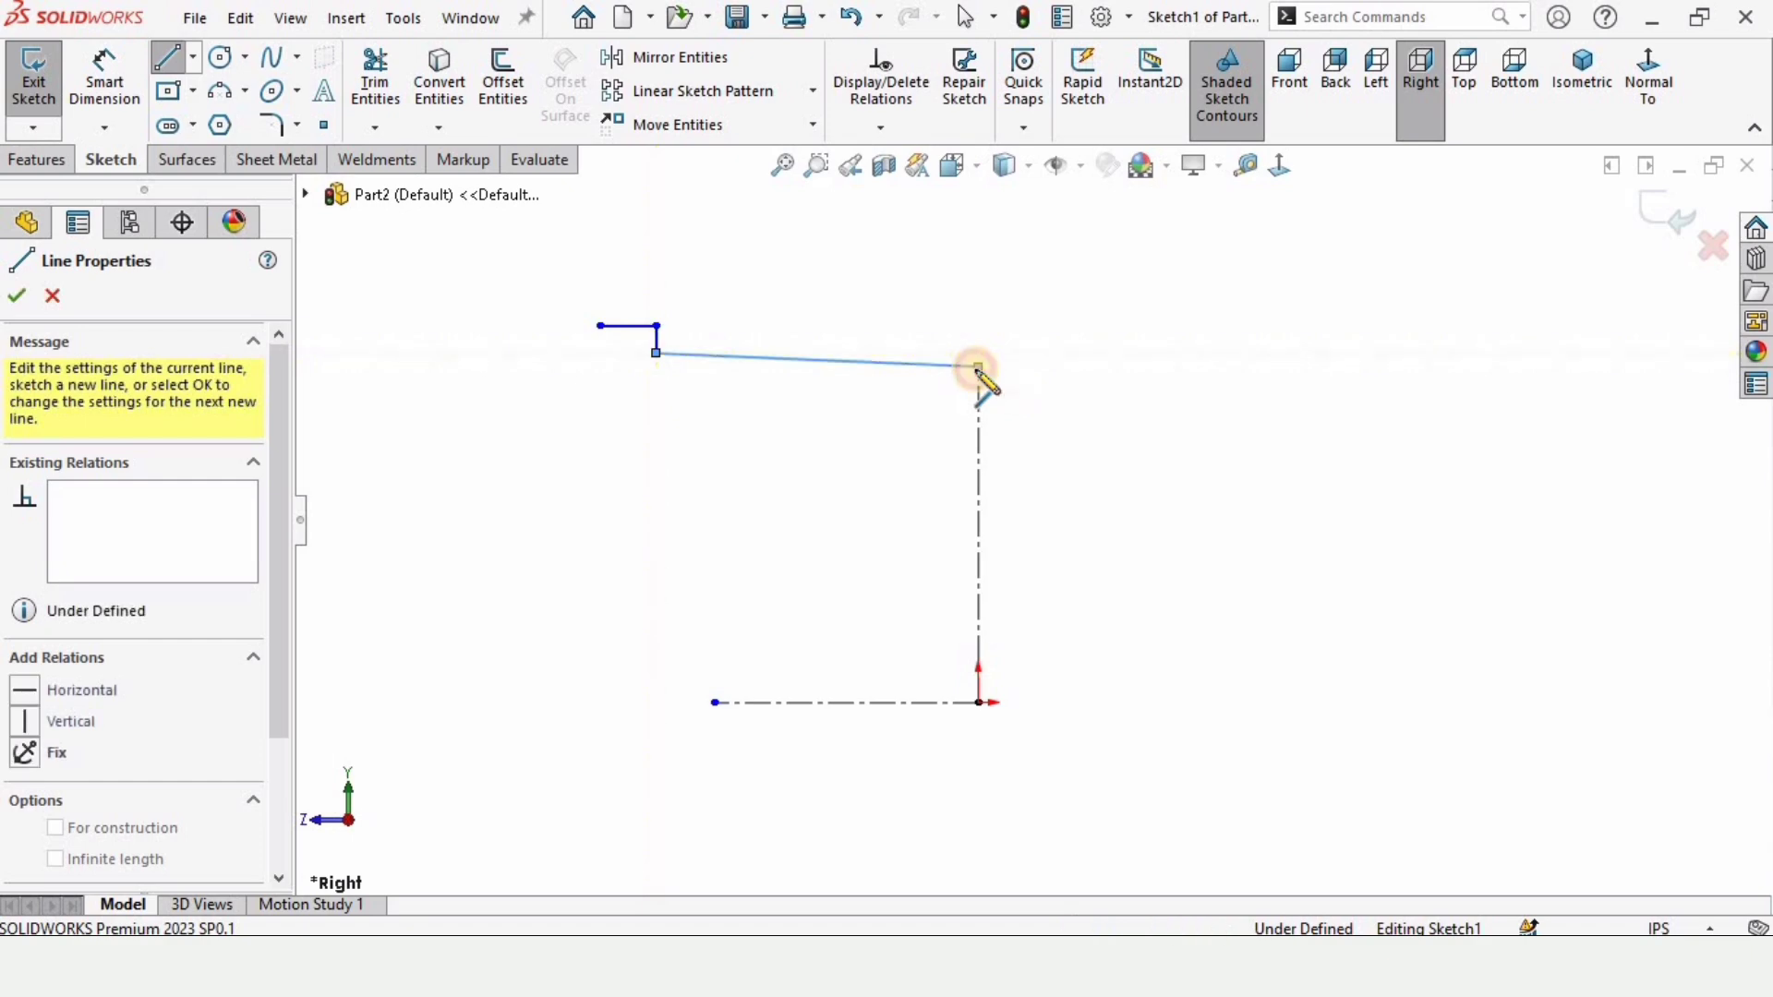
key("Escape")
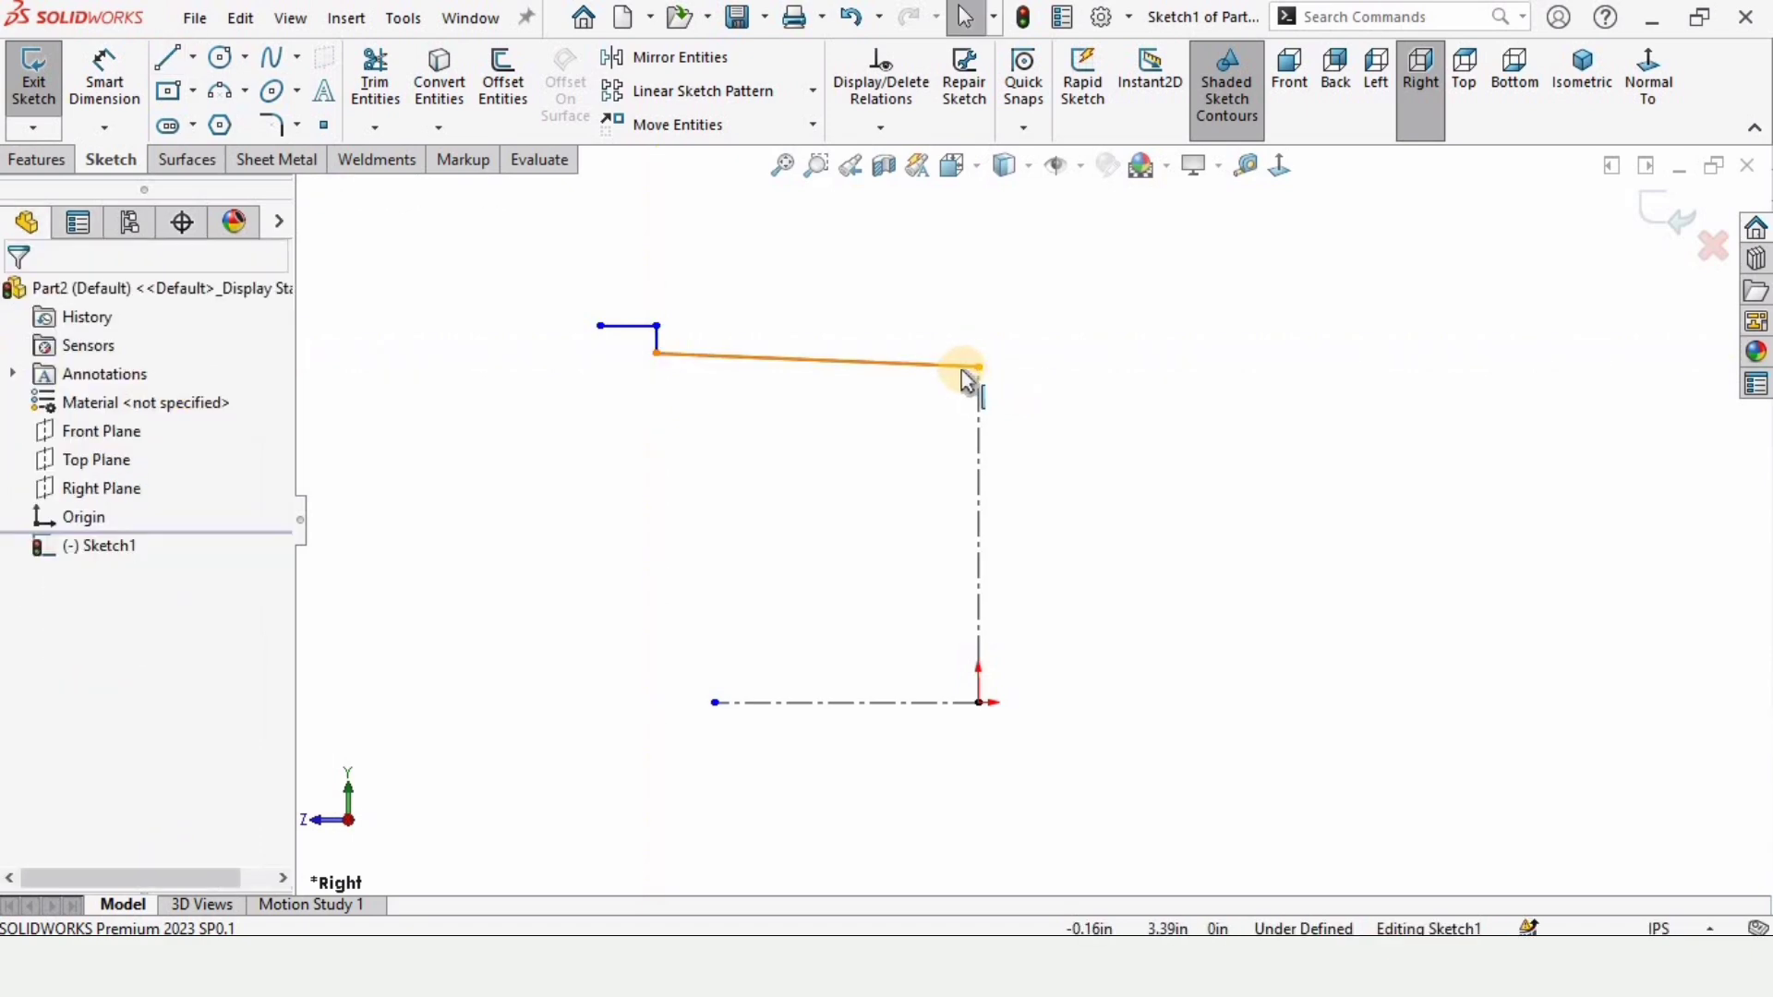
Draw the outer vertical edge and sloped bottom edge, closing the profile on the centerline
key("Return")
left_click(171, 69)
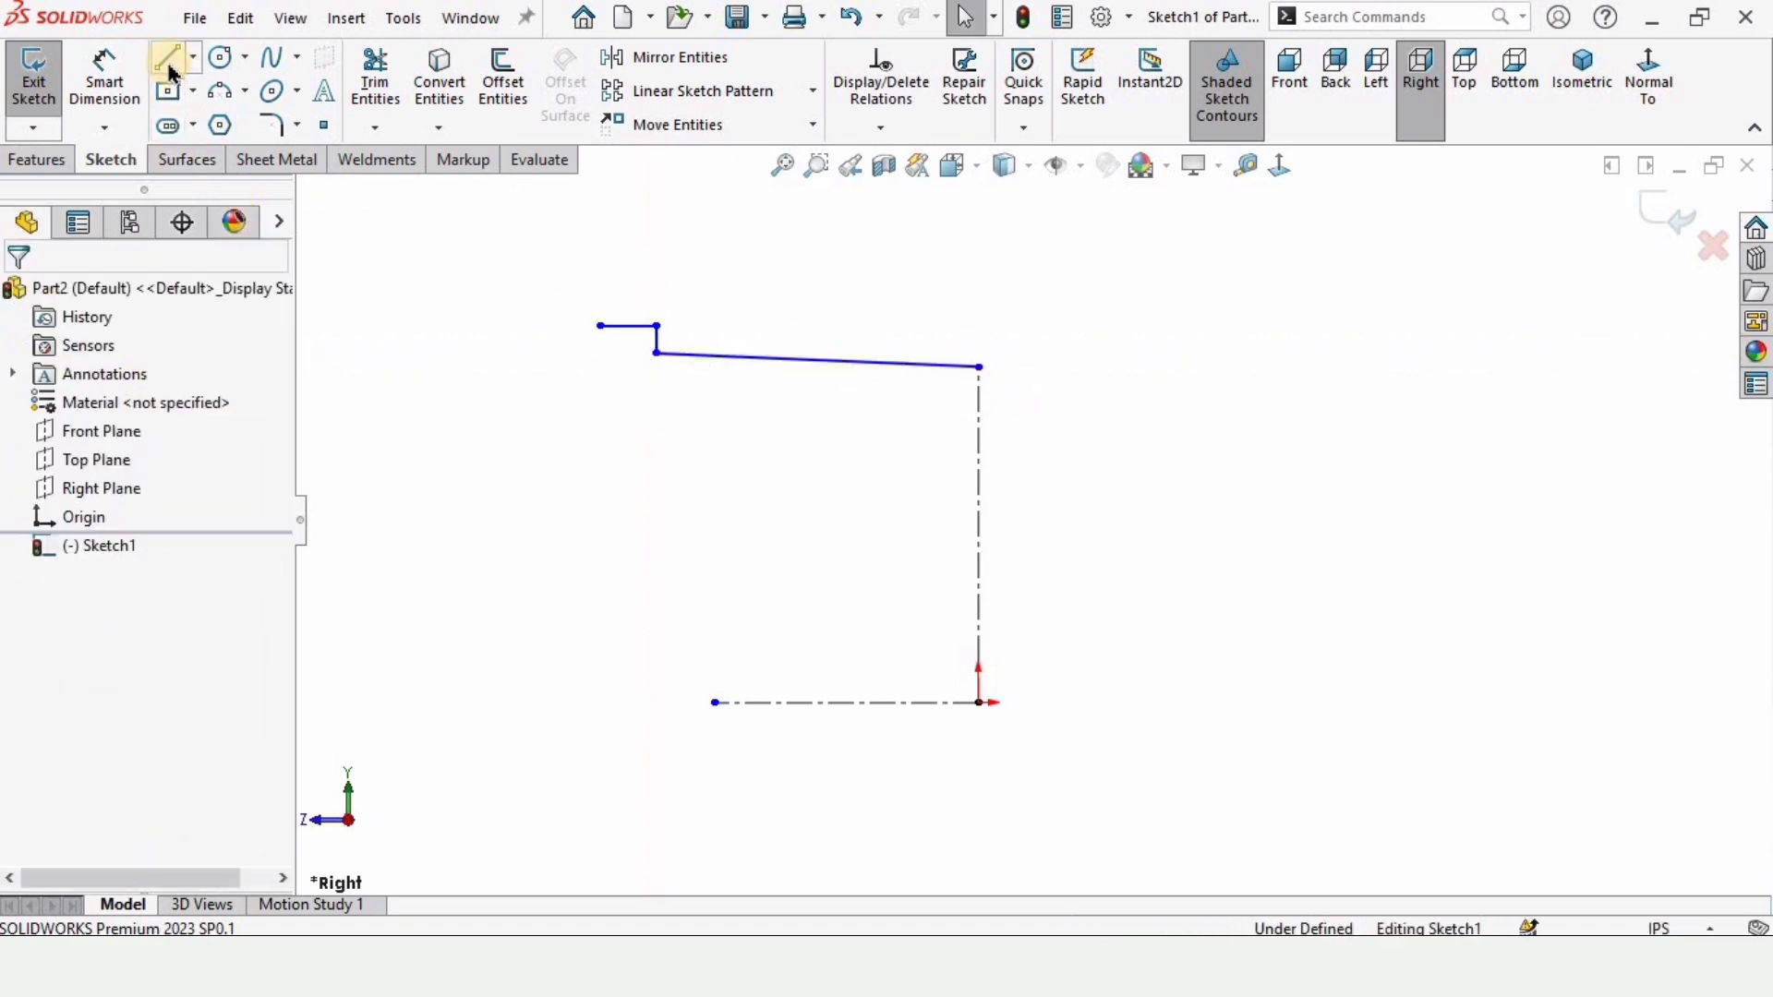
key("Return")
left_click(601, 325)
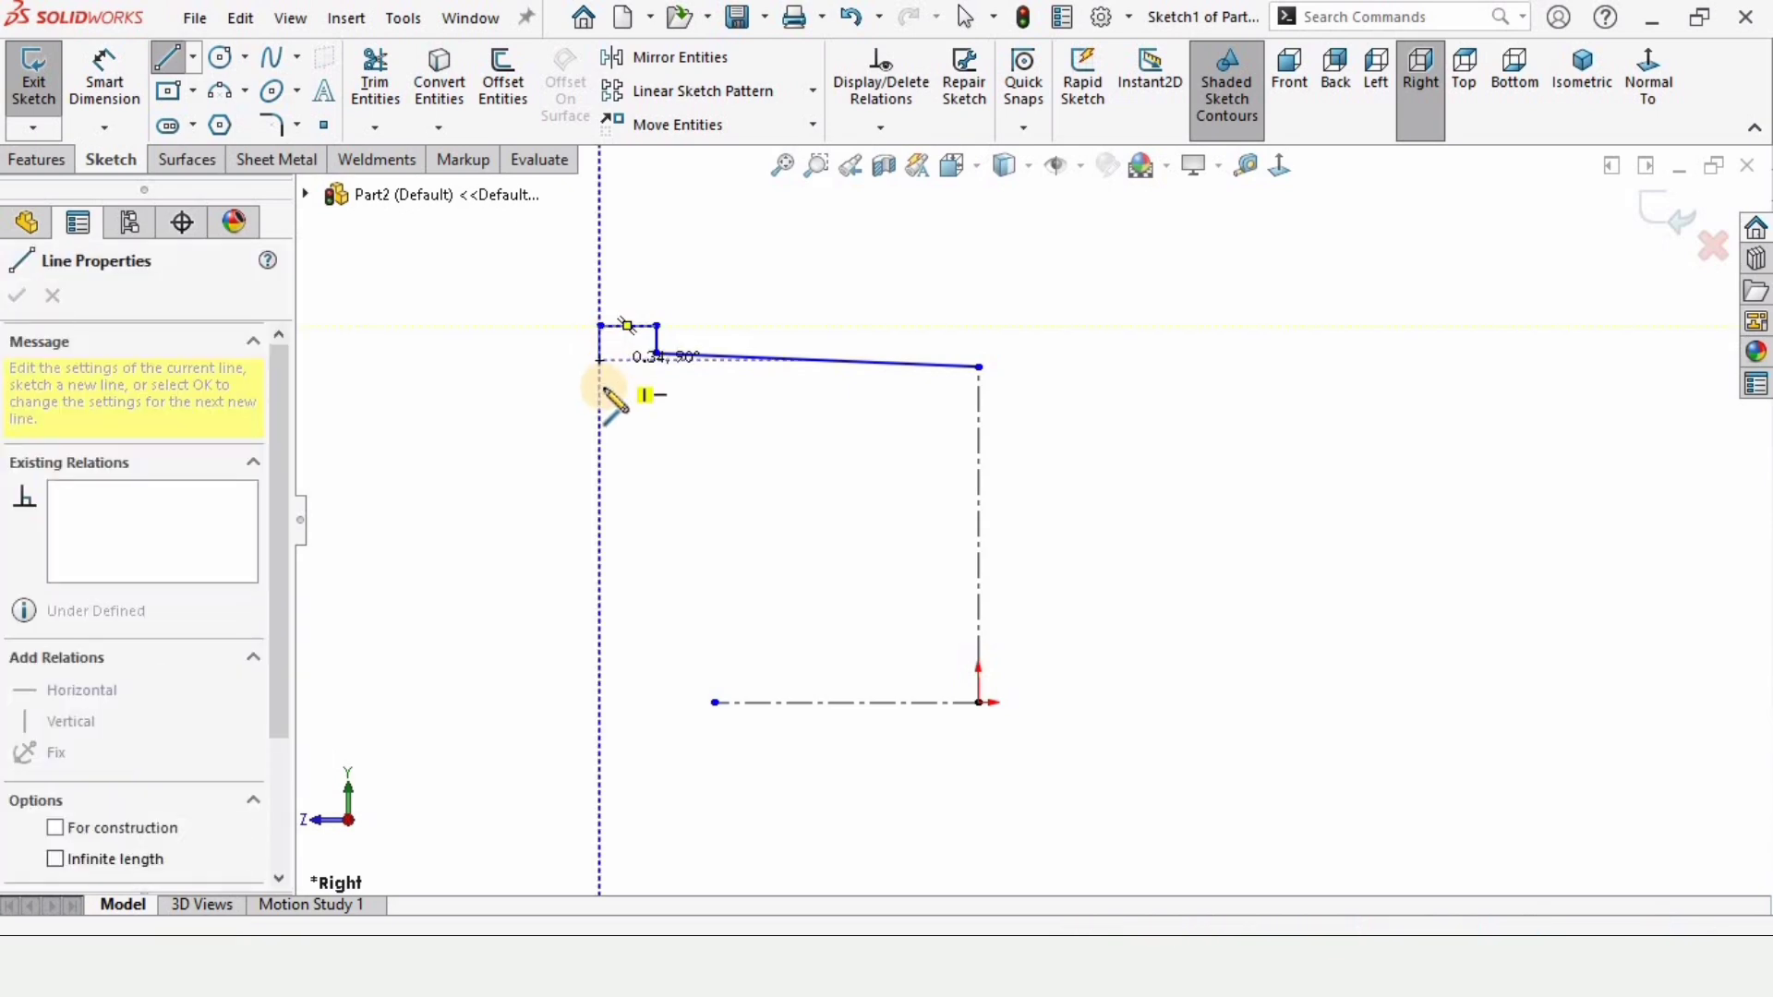
left_click(600, 387)
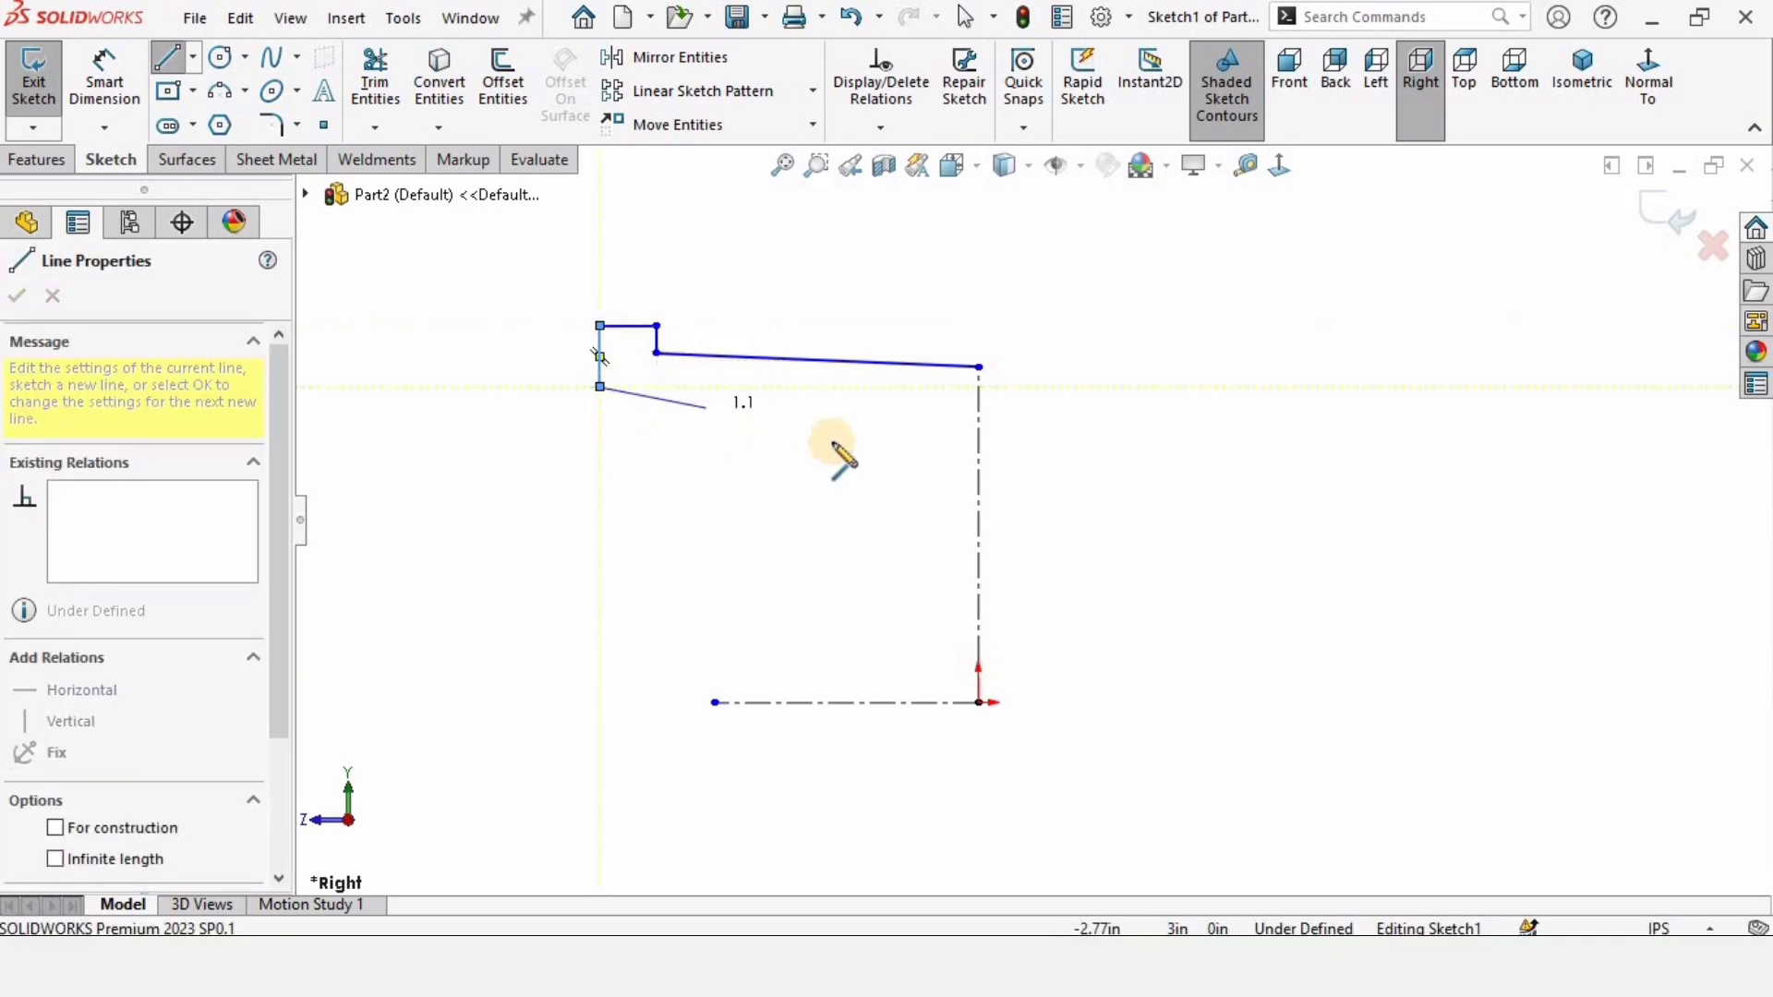
left_click(980, 429)
key("Escape")
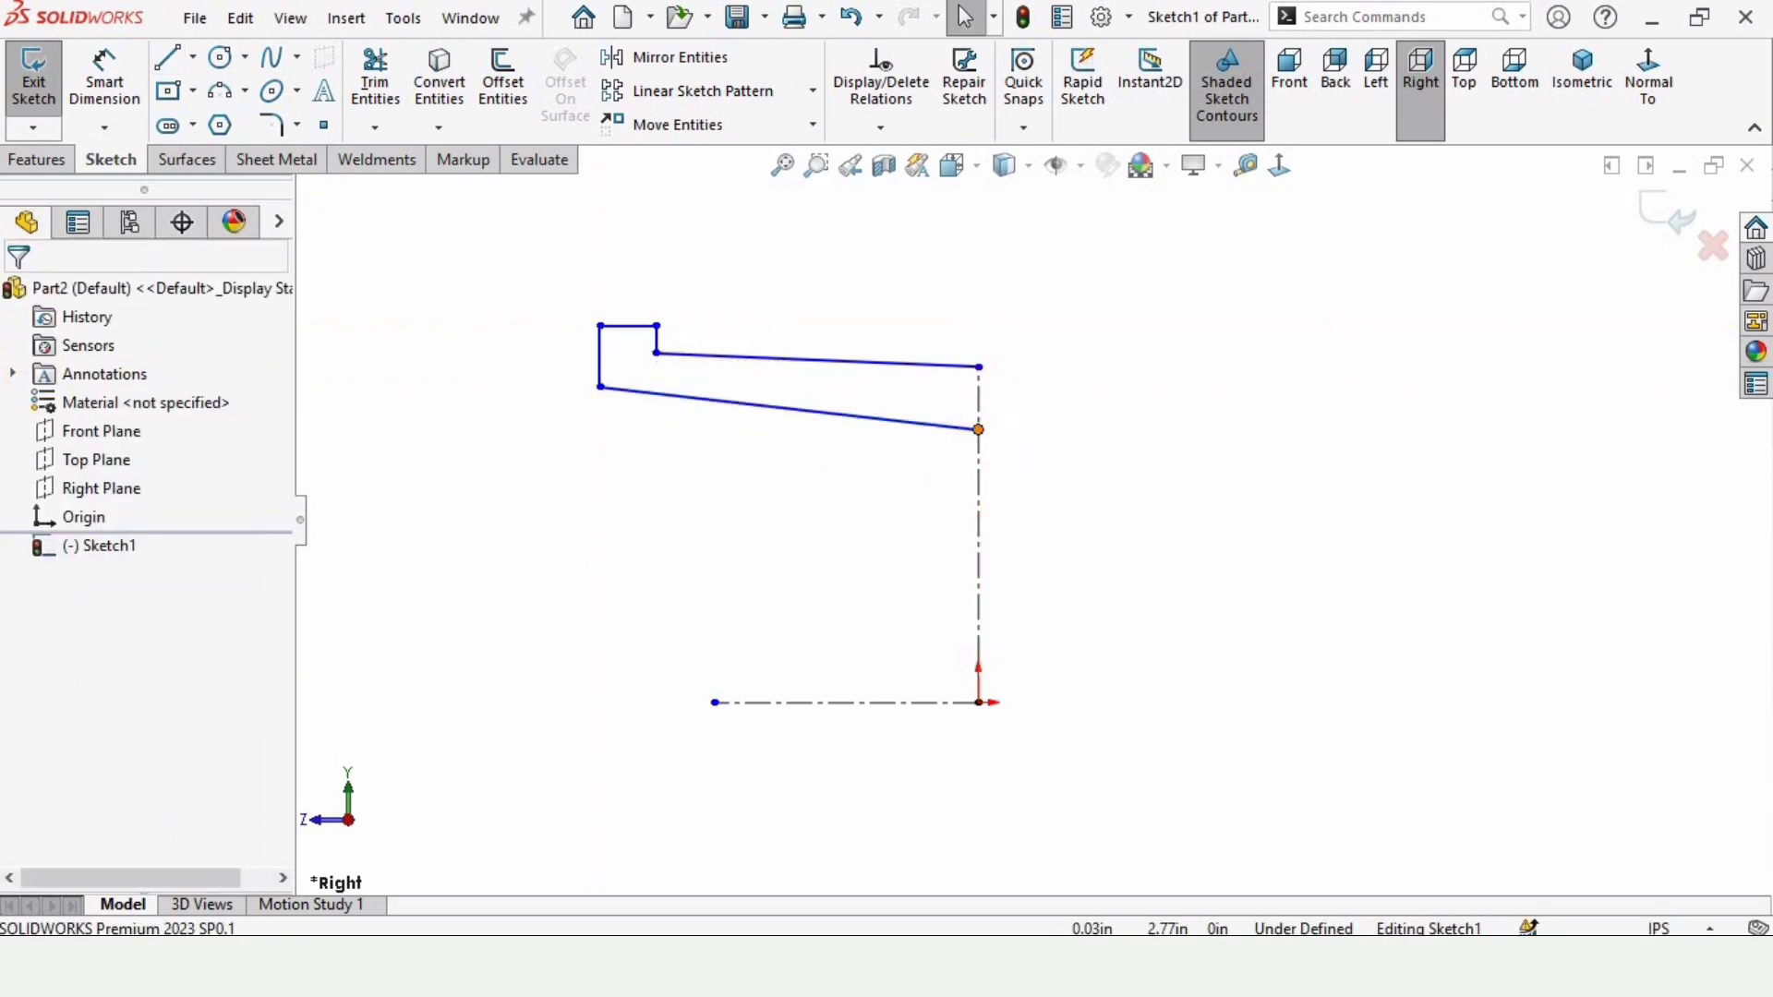
left_click(104, 99)
Dimension the step height and the centerline endpoint spacing both to 0.75
scroll(952, 380, "down", 1)
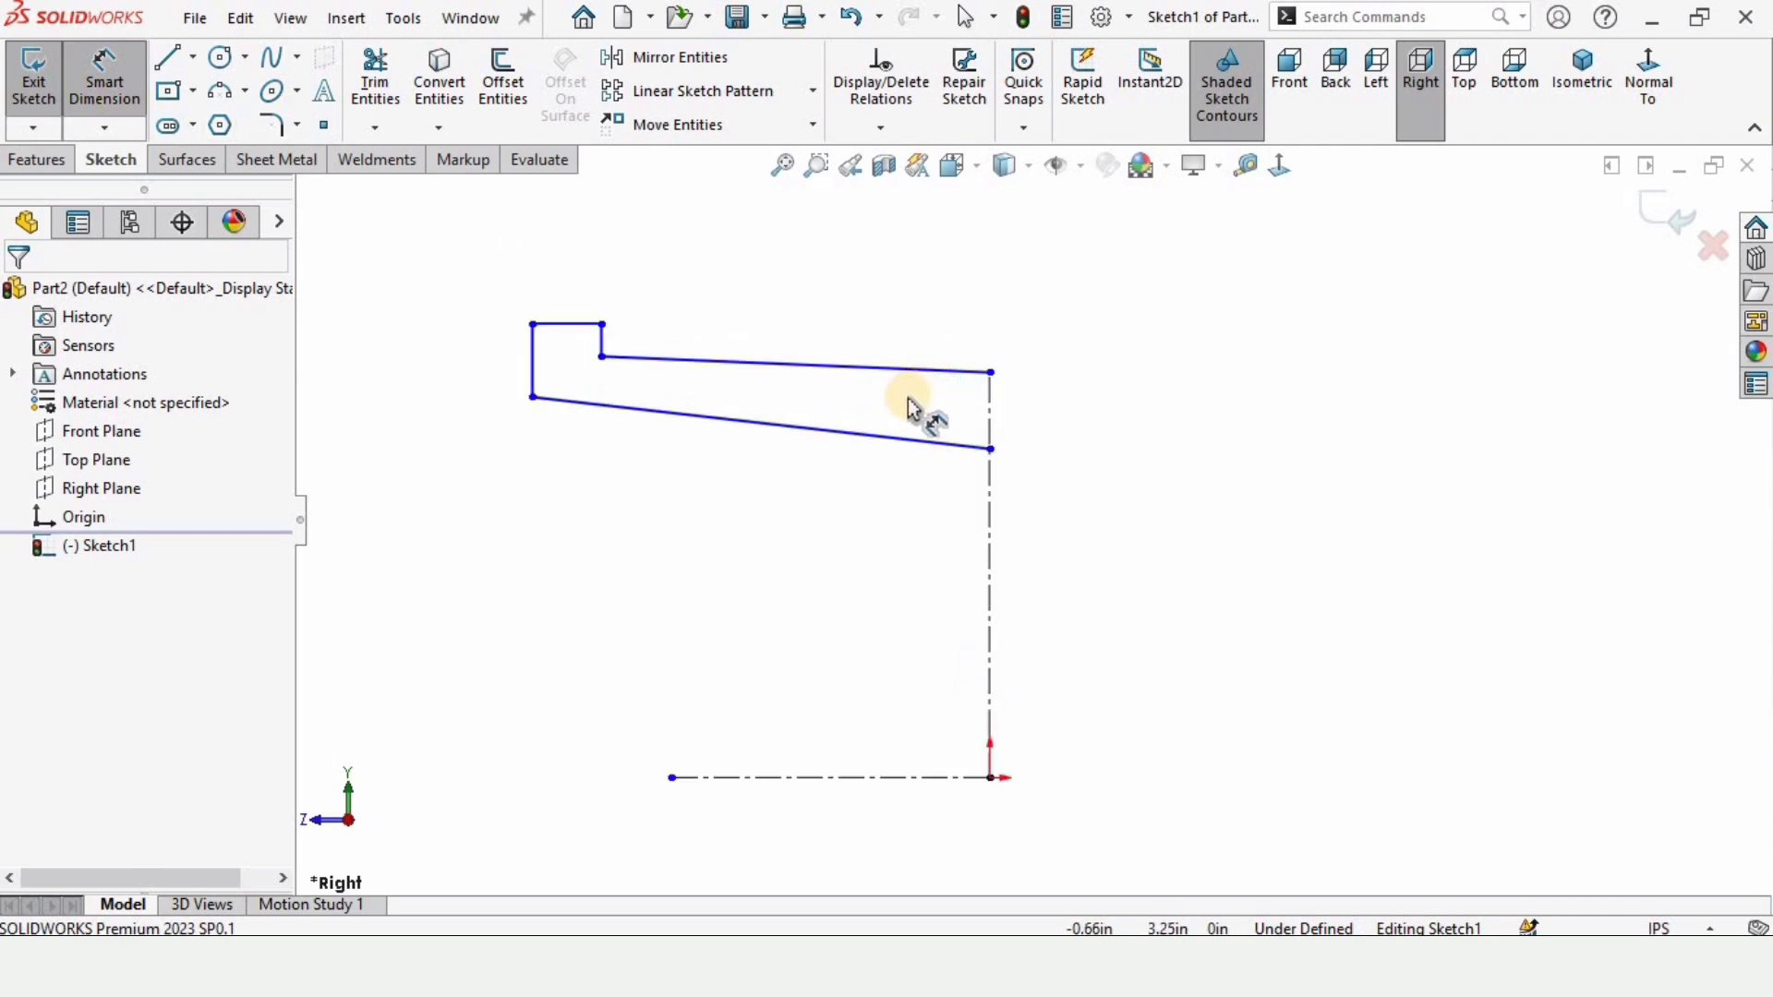
left_click(567, 324)
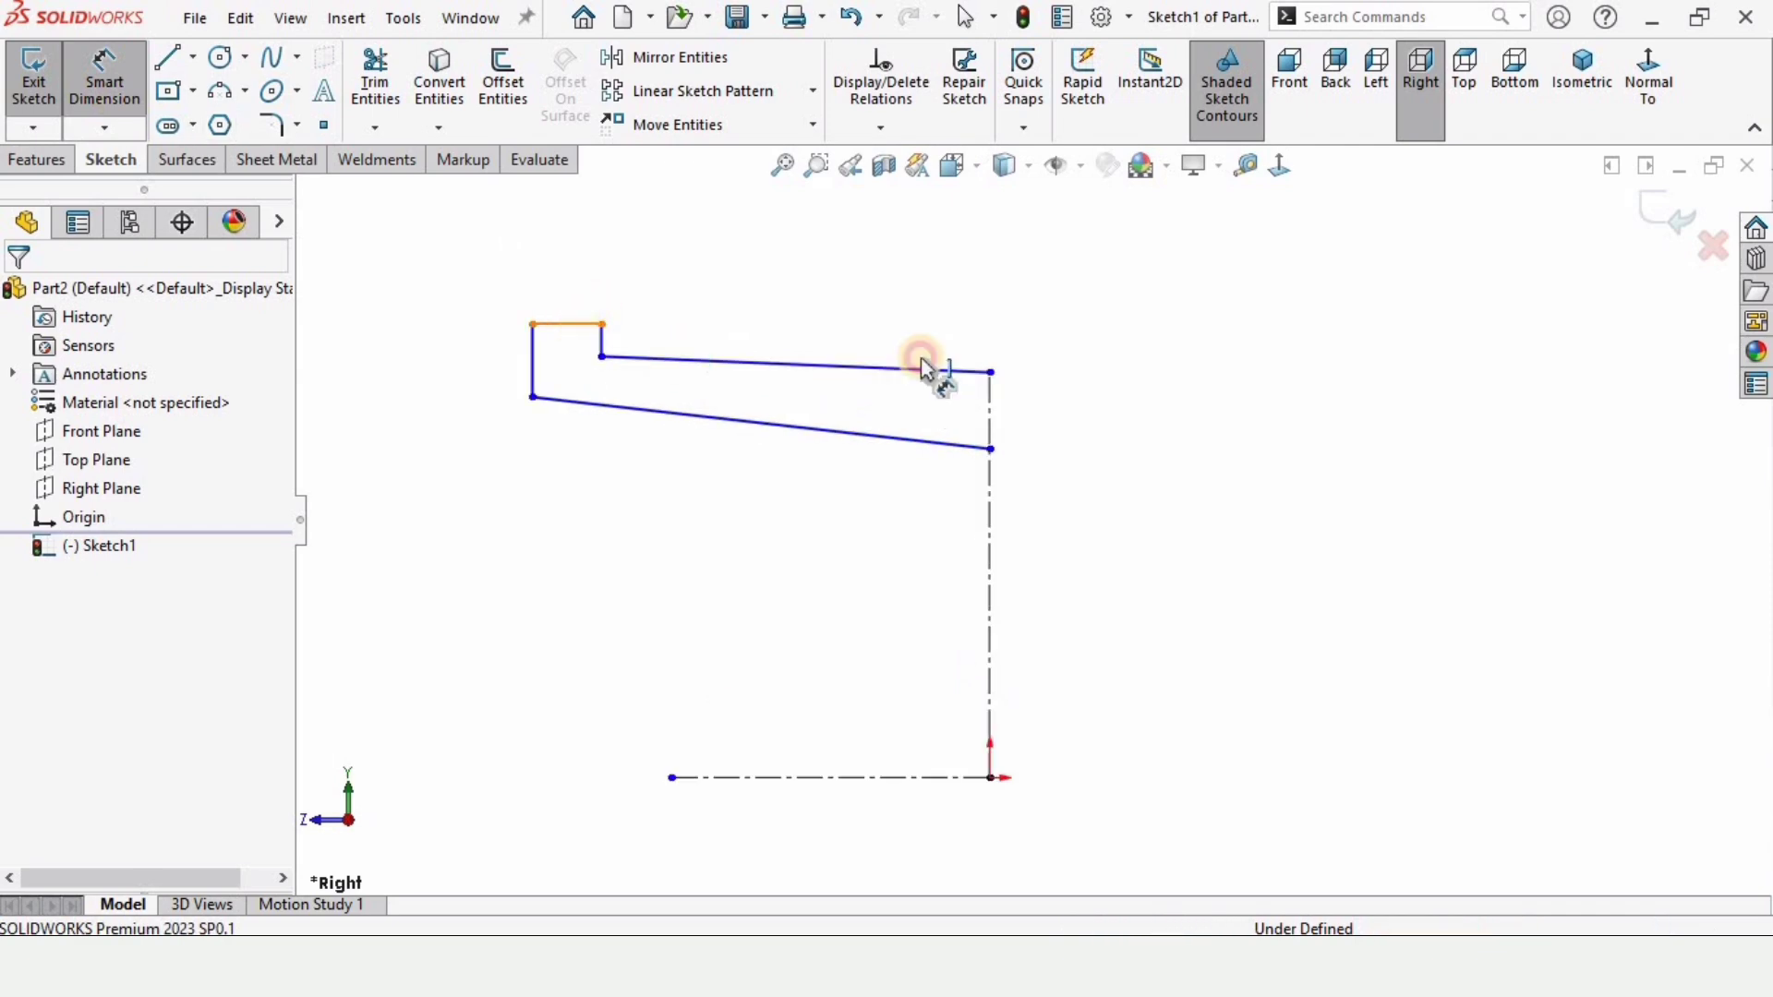
left_click(989, 372)
left_click(1028, 339)
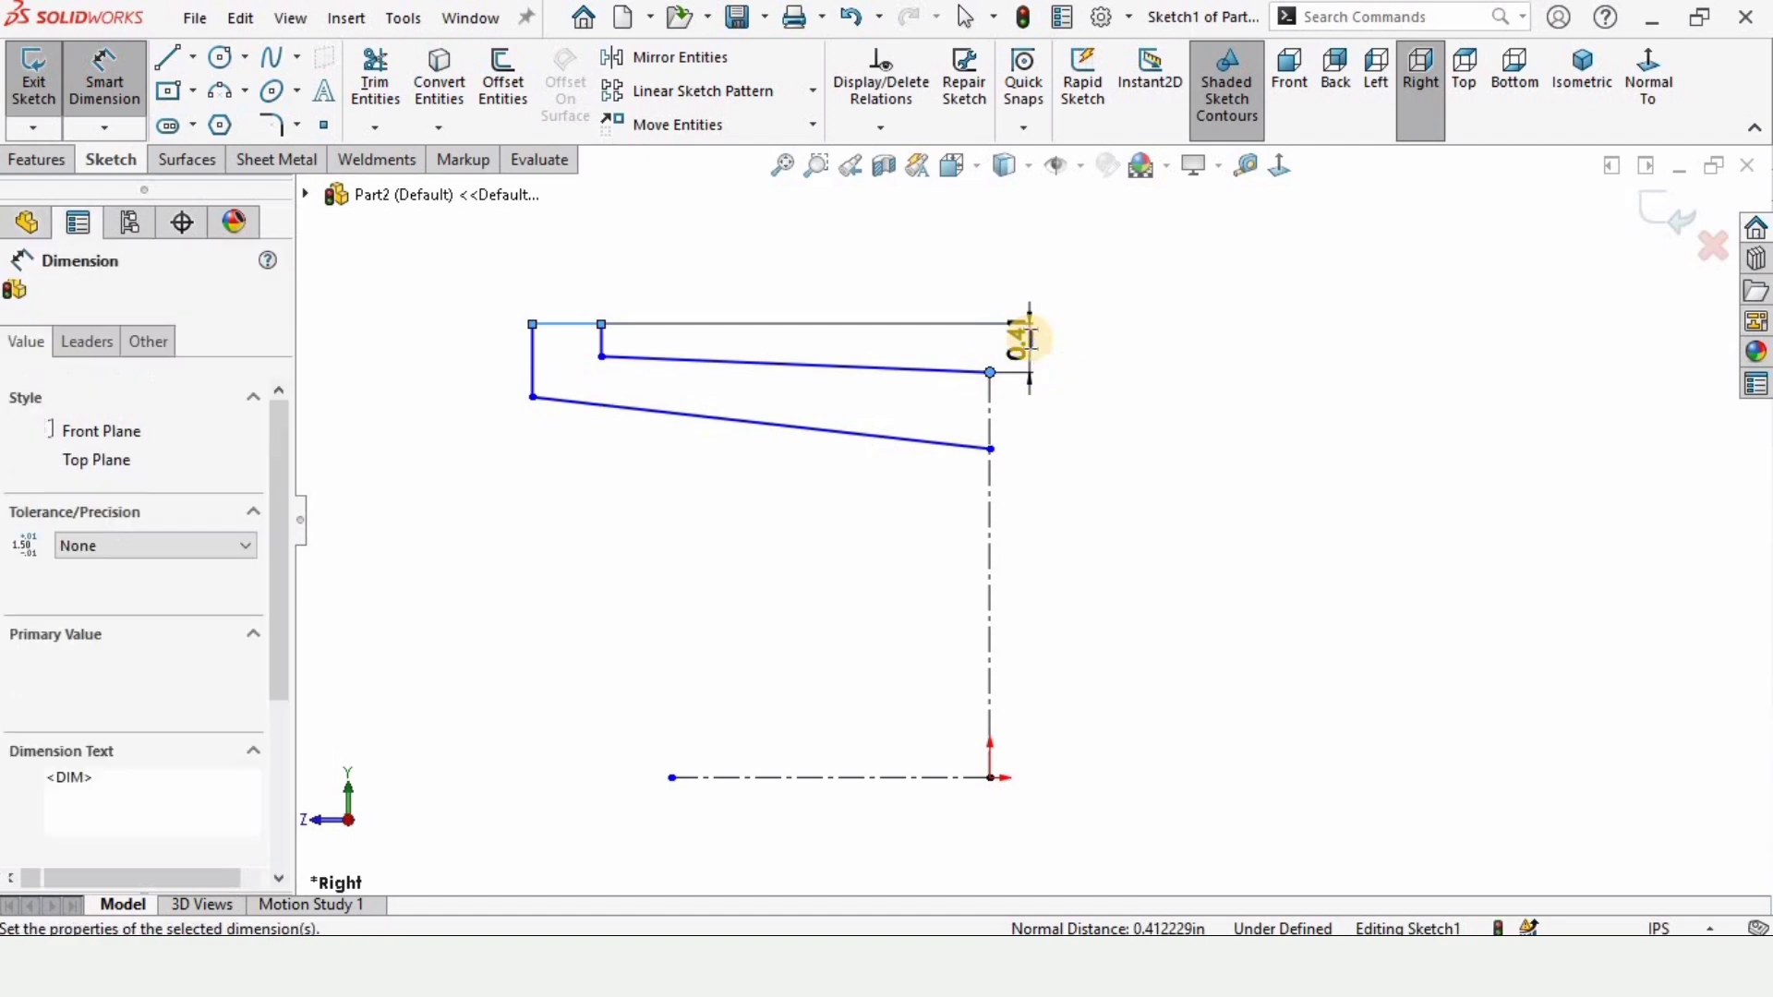
type("0.")
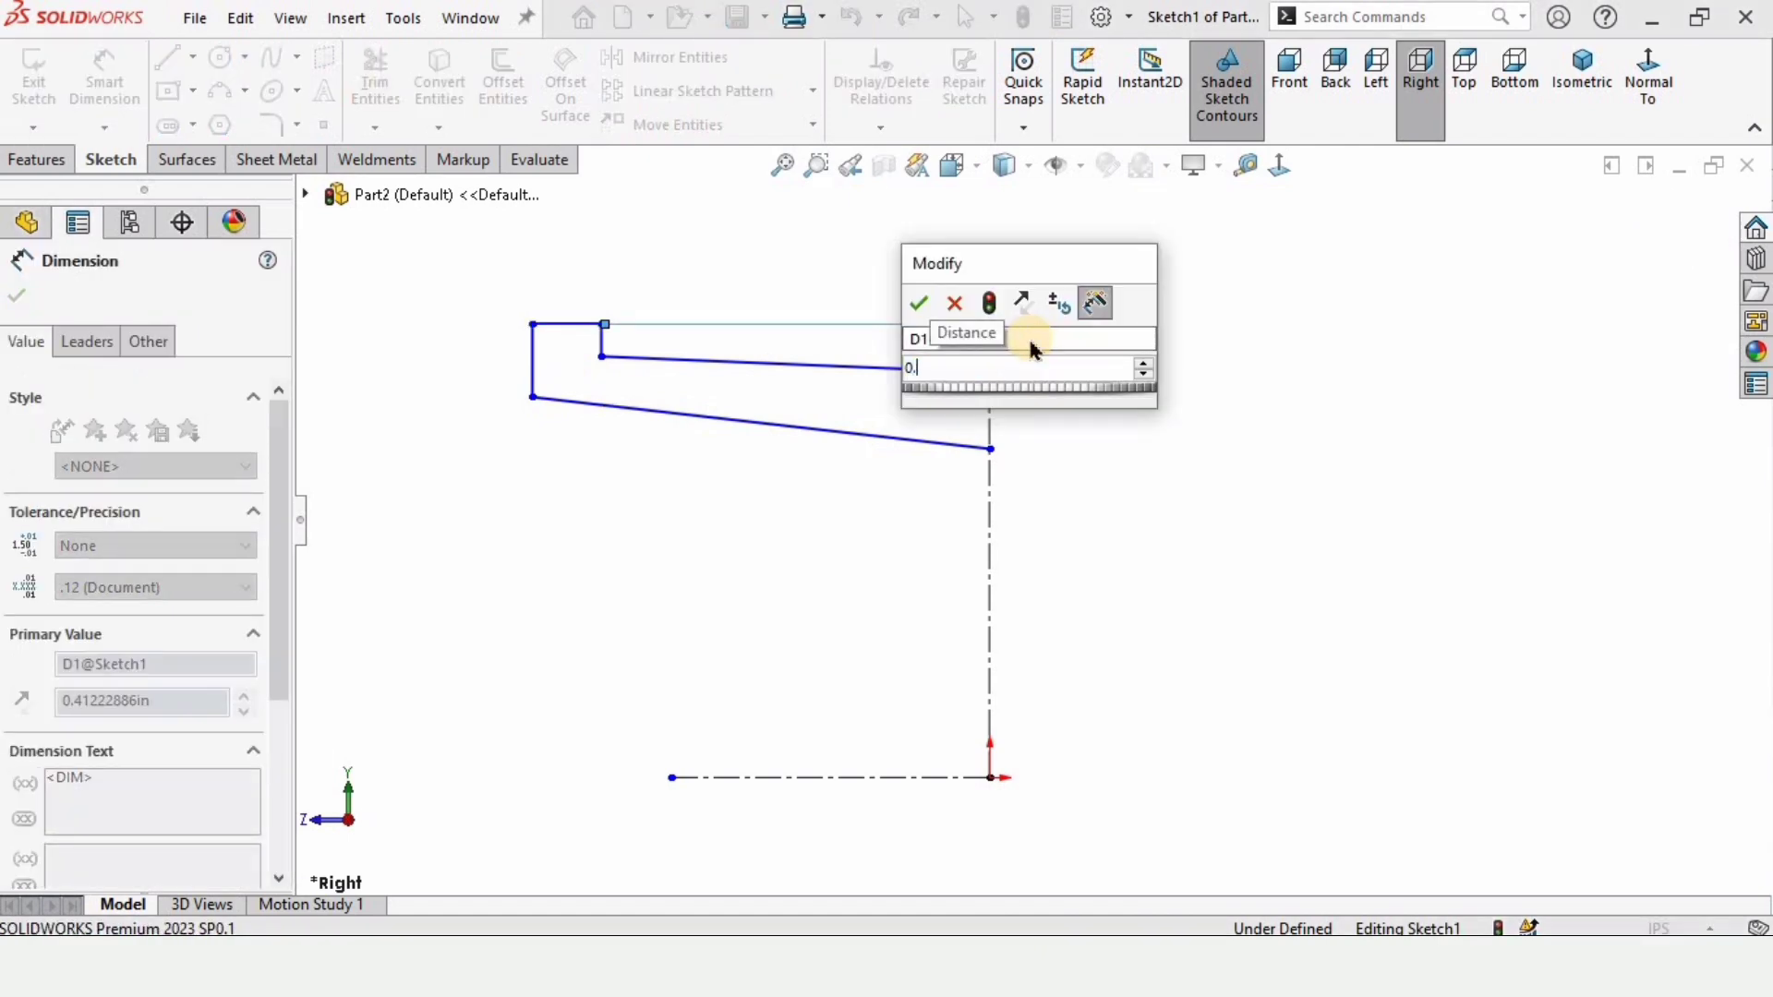
type("75")
key("Return")
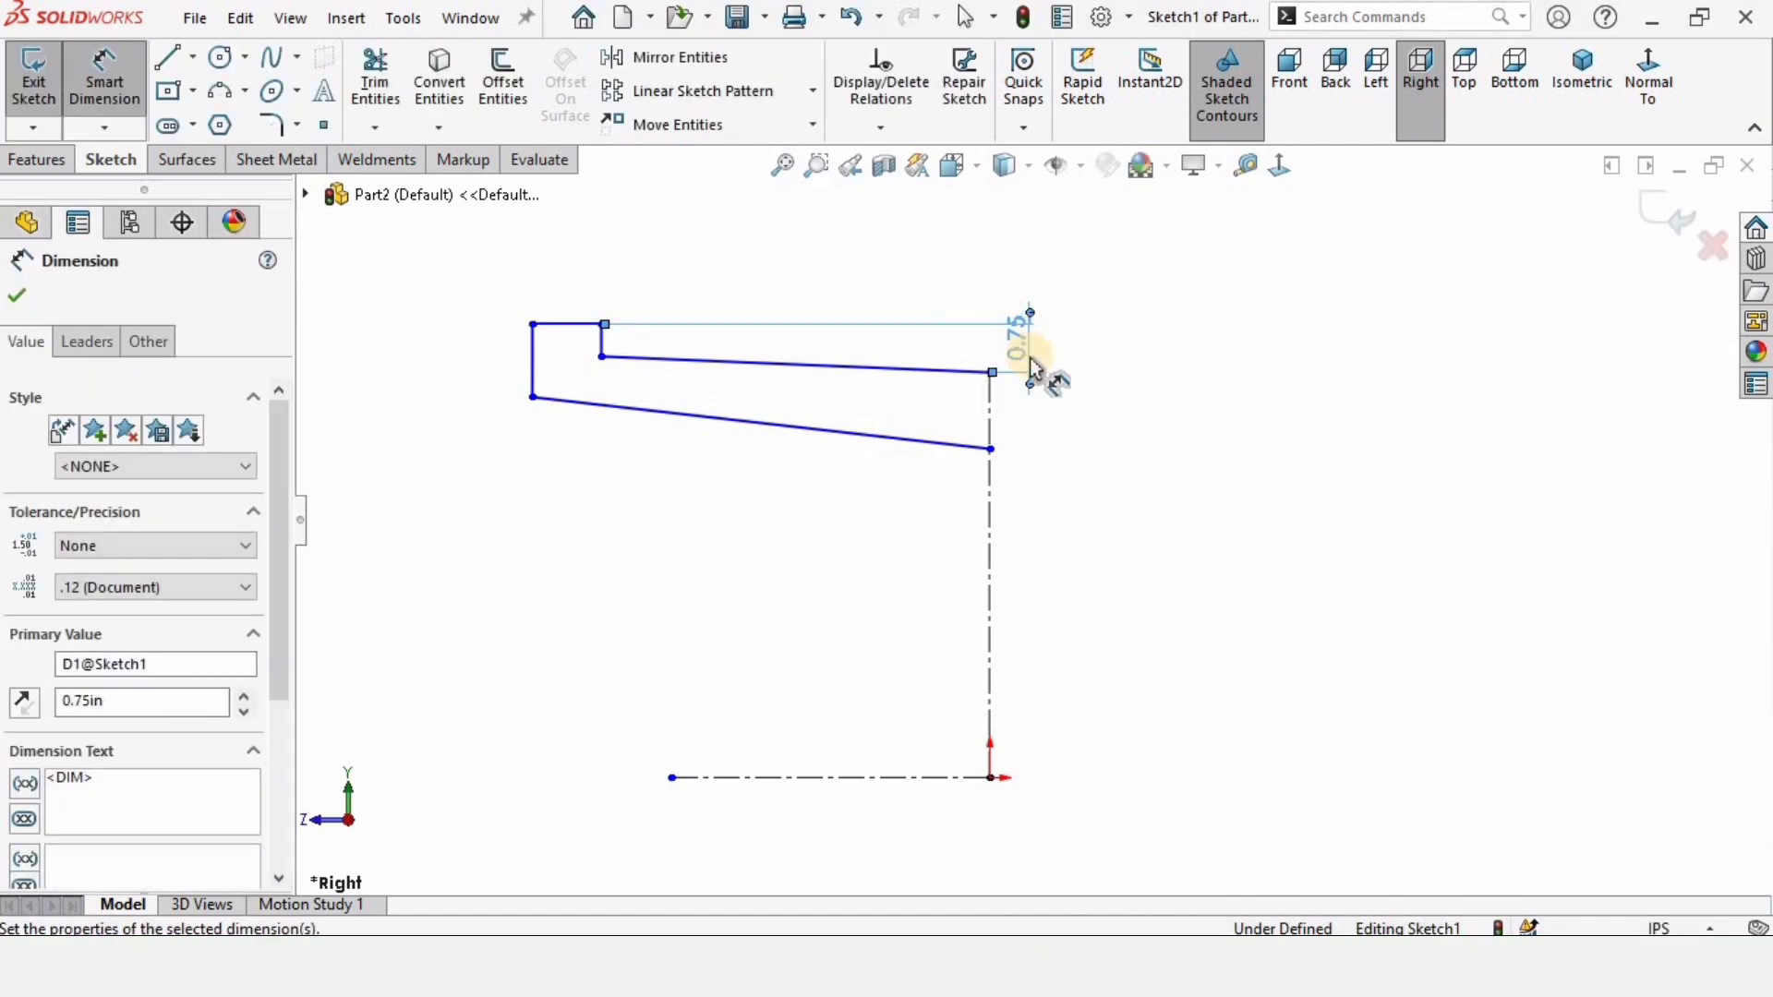
left_click(1020, 463)
left_click(991, 373)
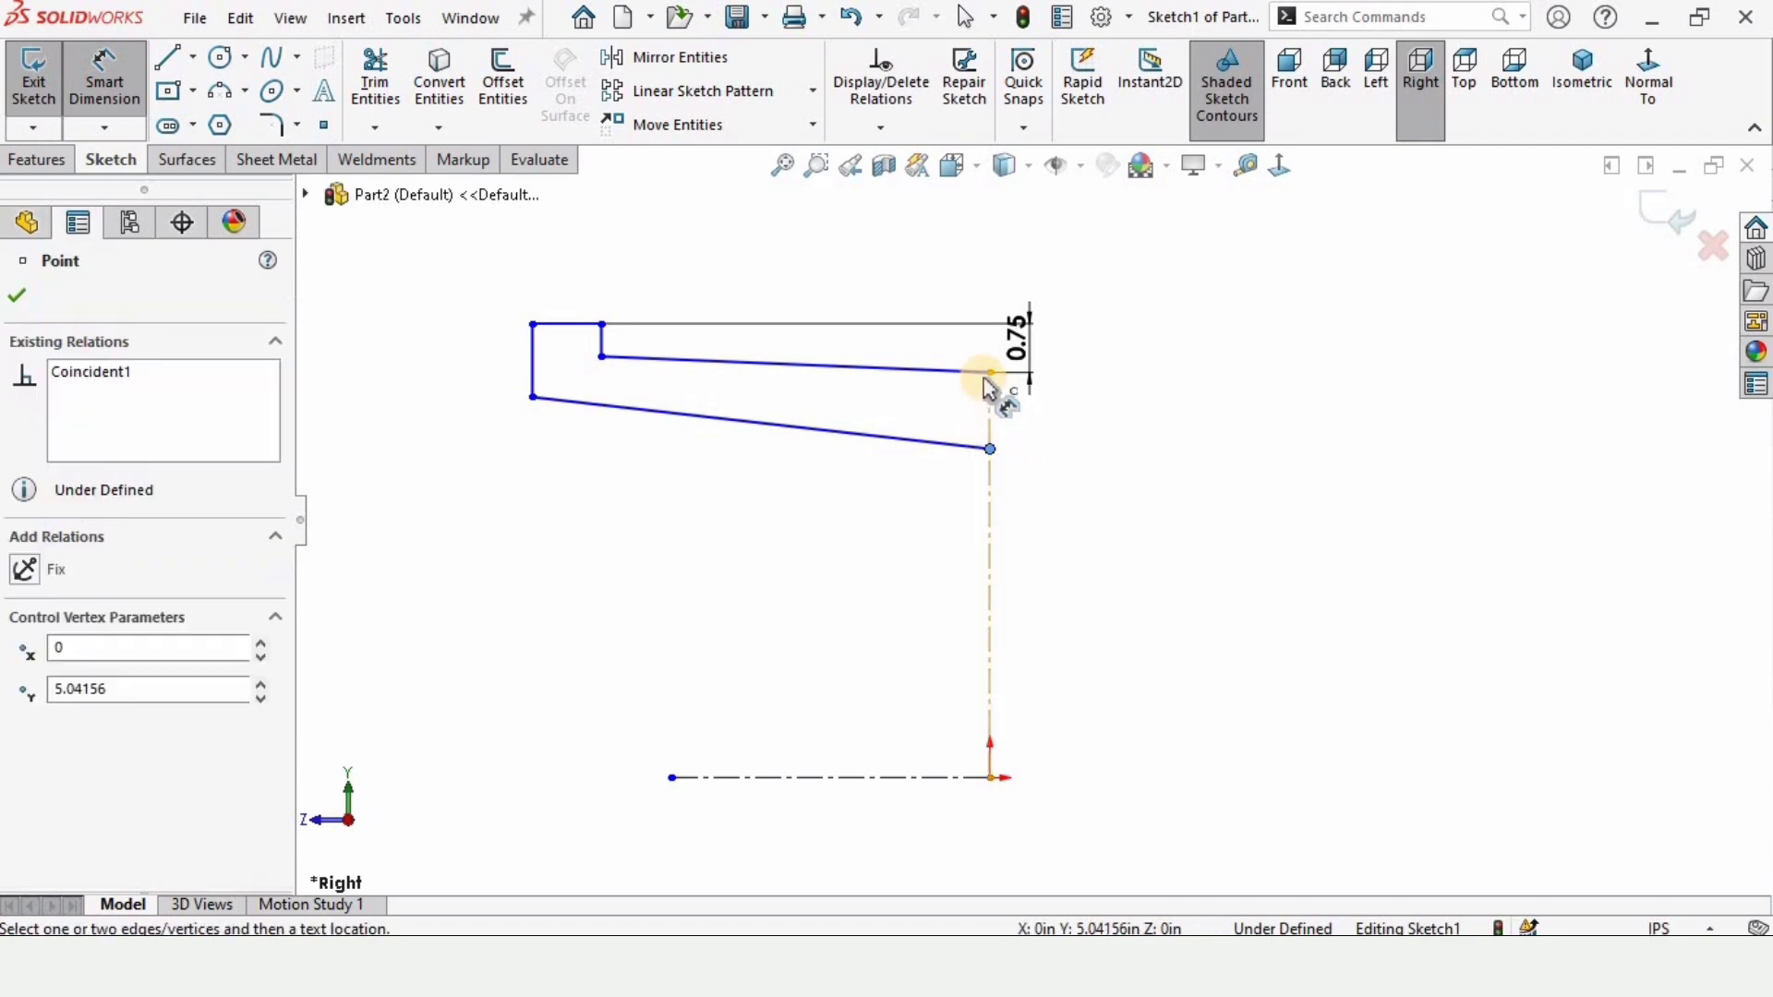
left_click(990, 448)
left_click(1120, 424)
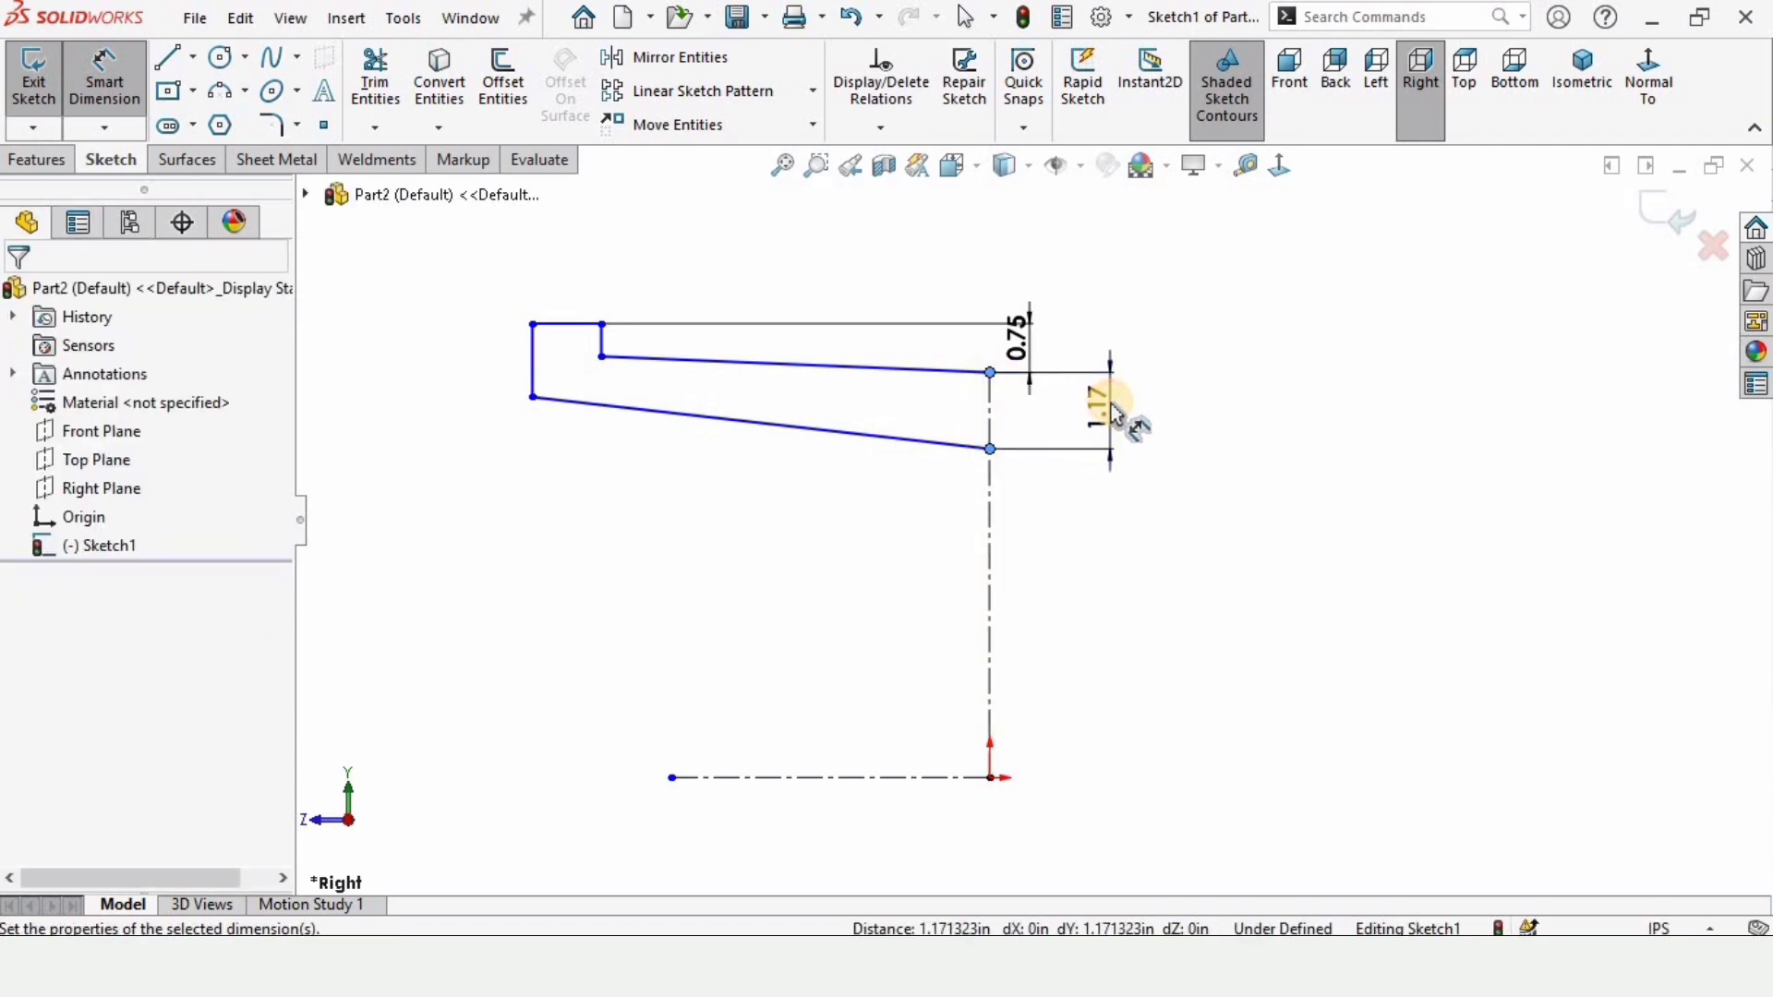
type("0.75")
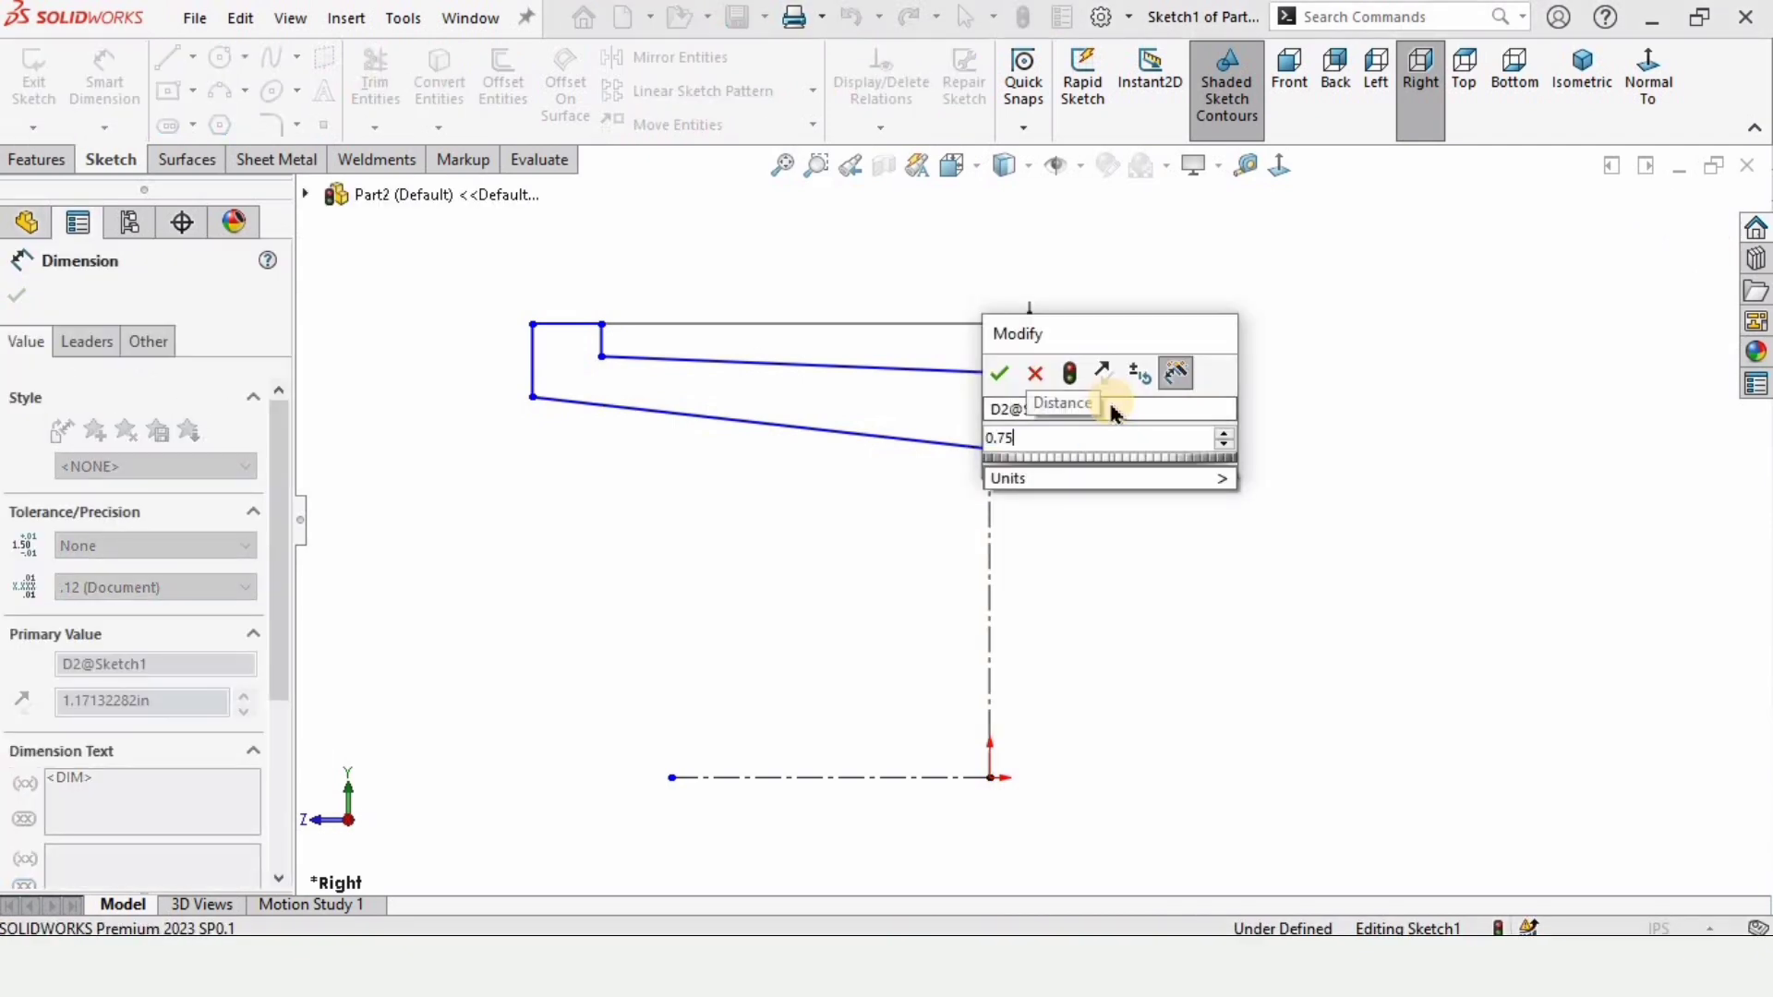
key("Return")
left_click(1108, 513)
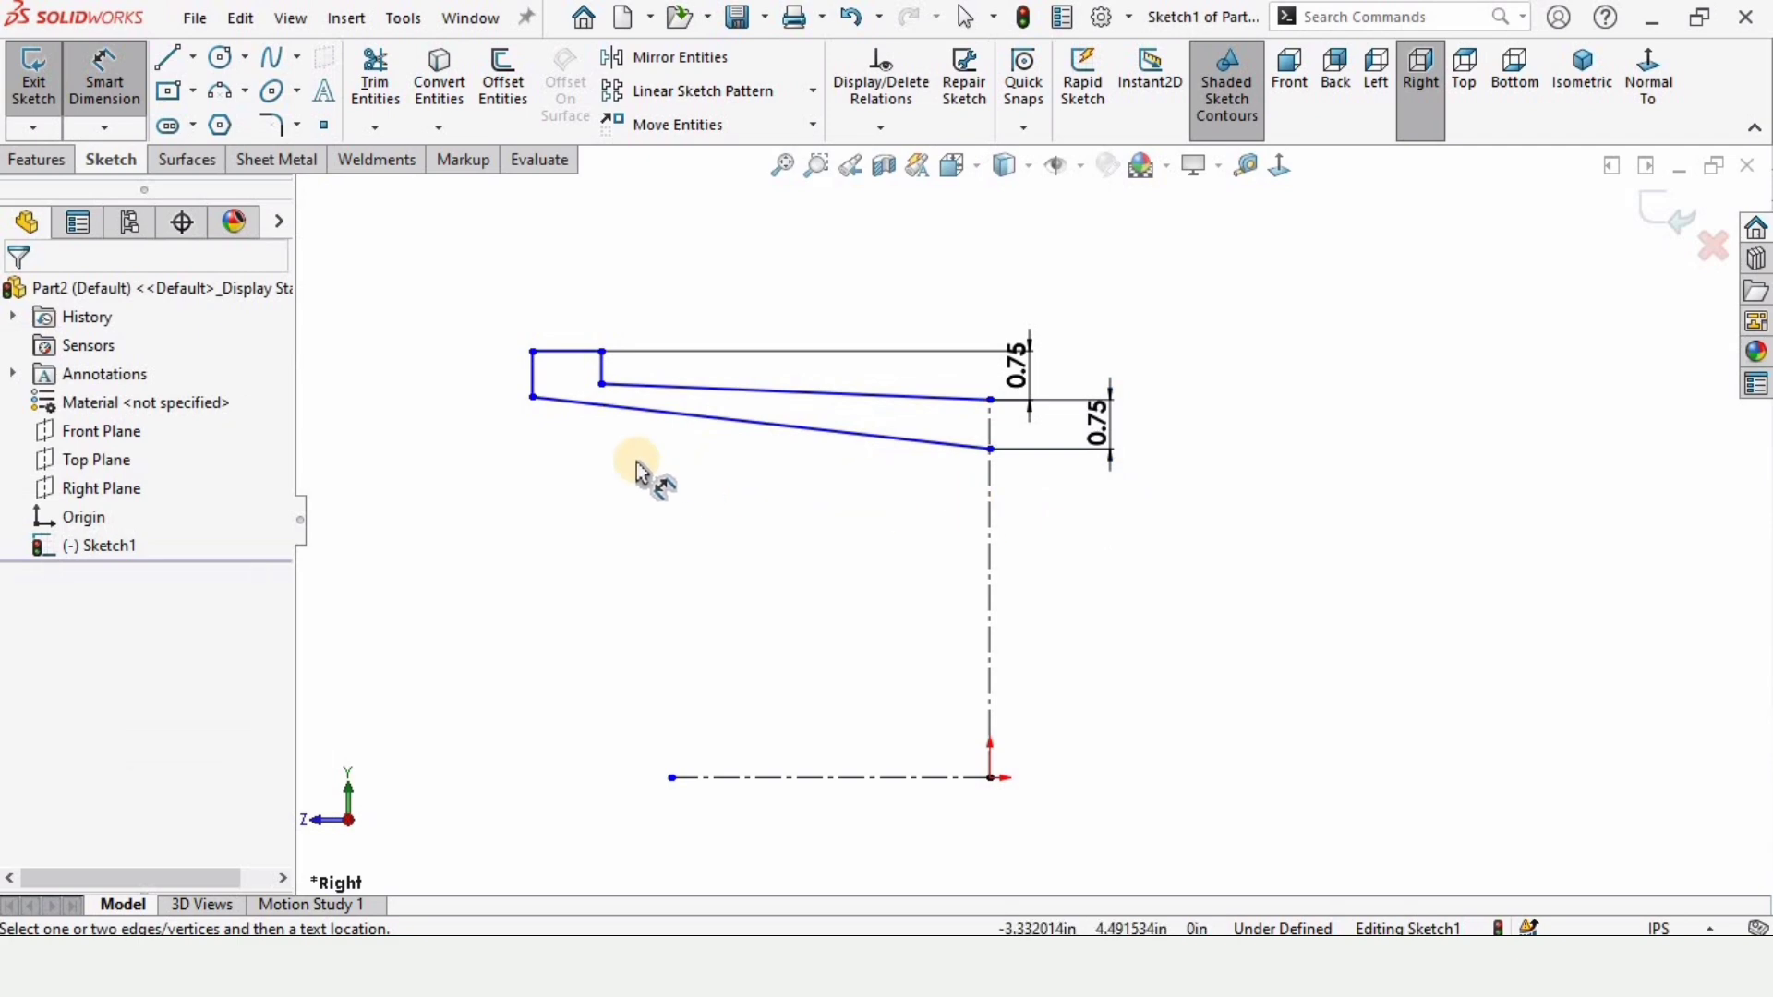
Dimension the short top line to 0.30
left_click(580, 351)
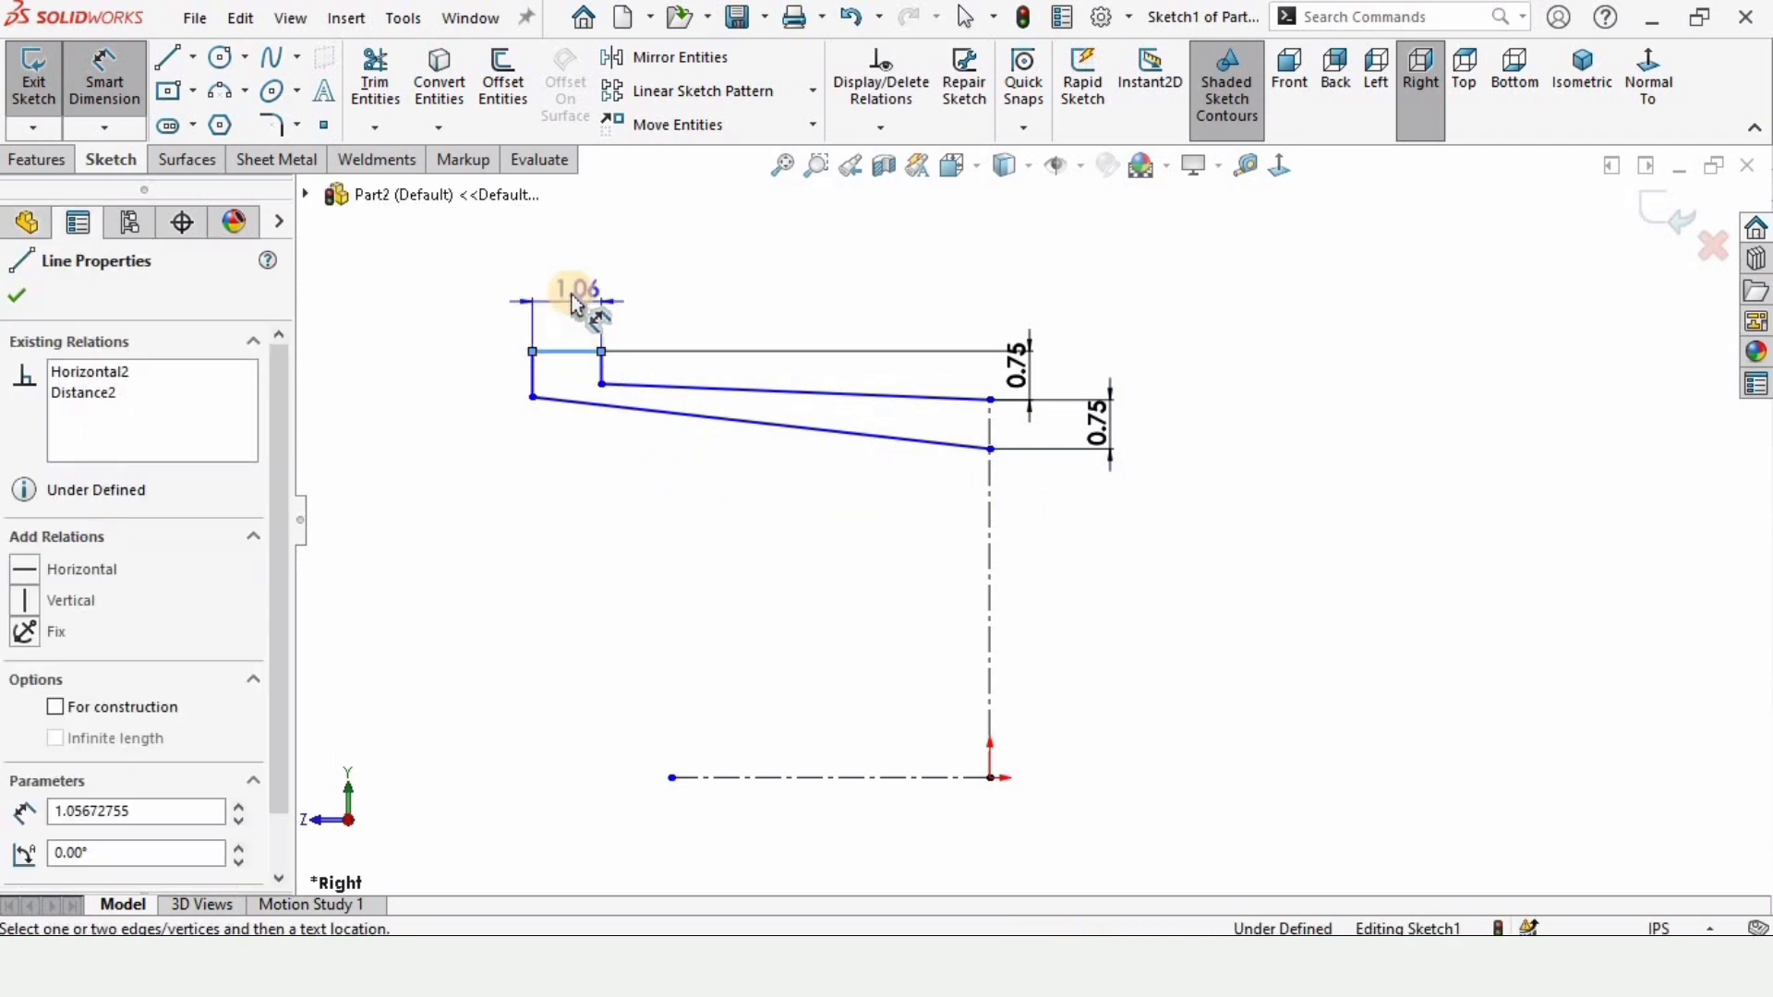
left_click(573, 298)
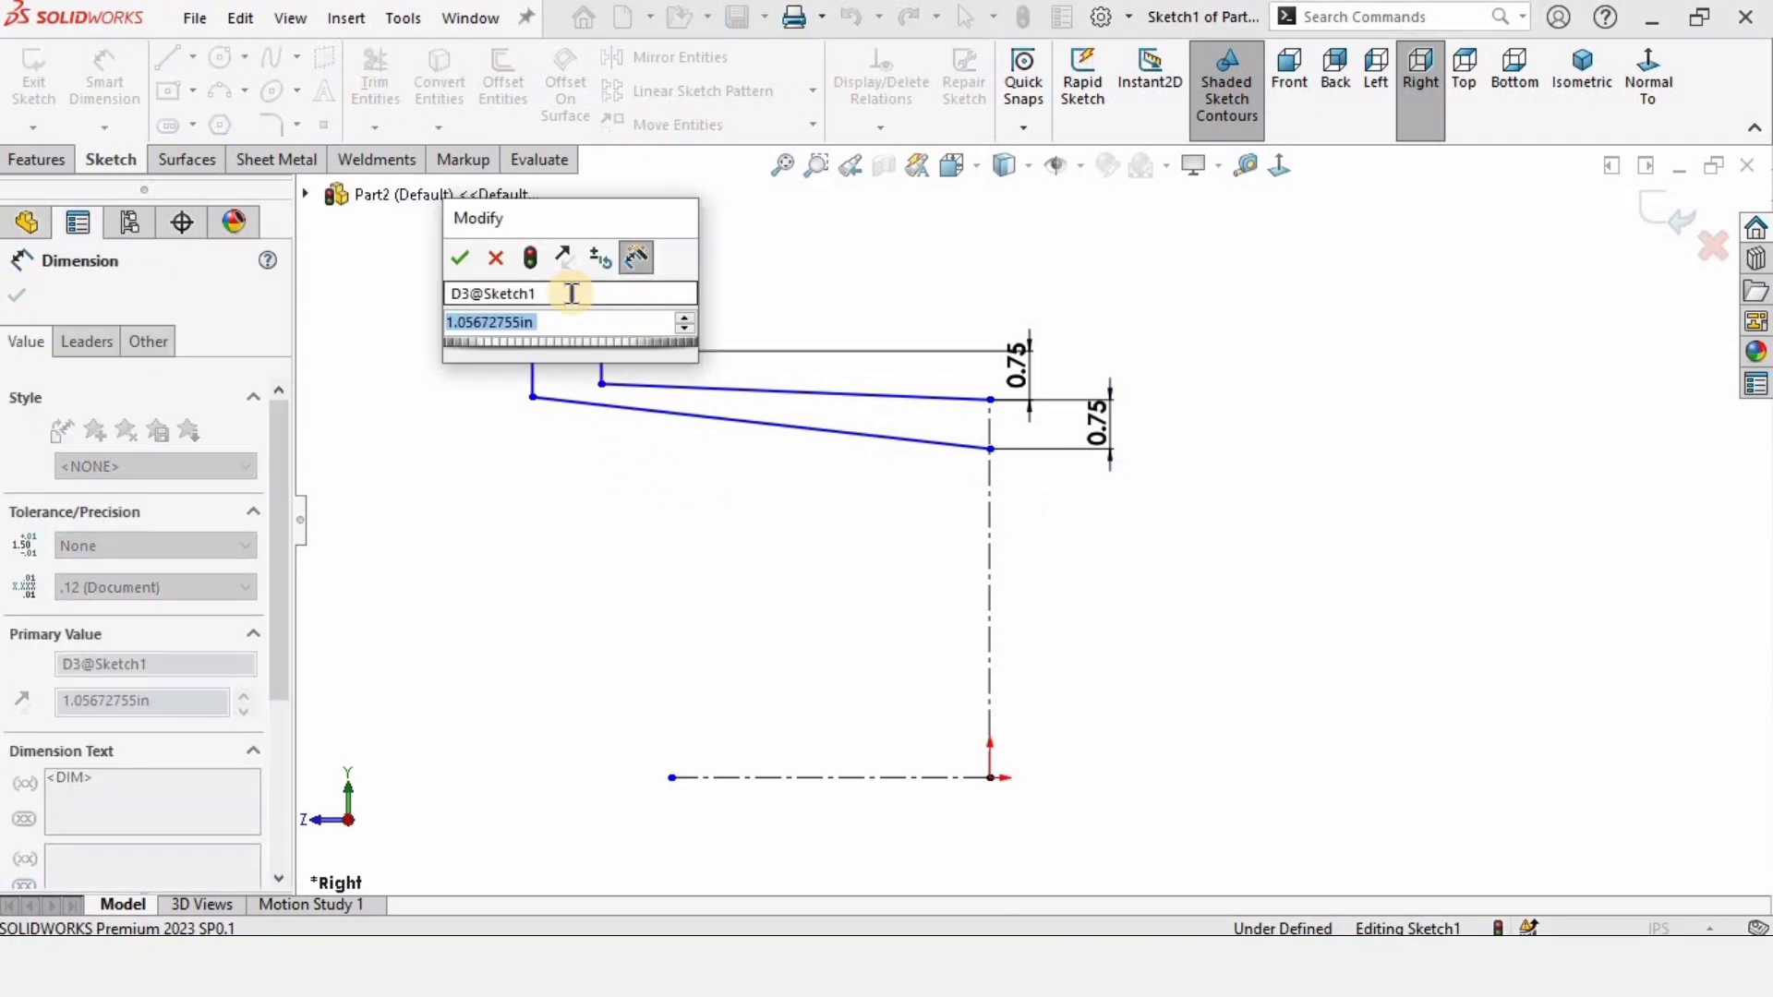
type(".0")
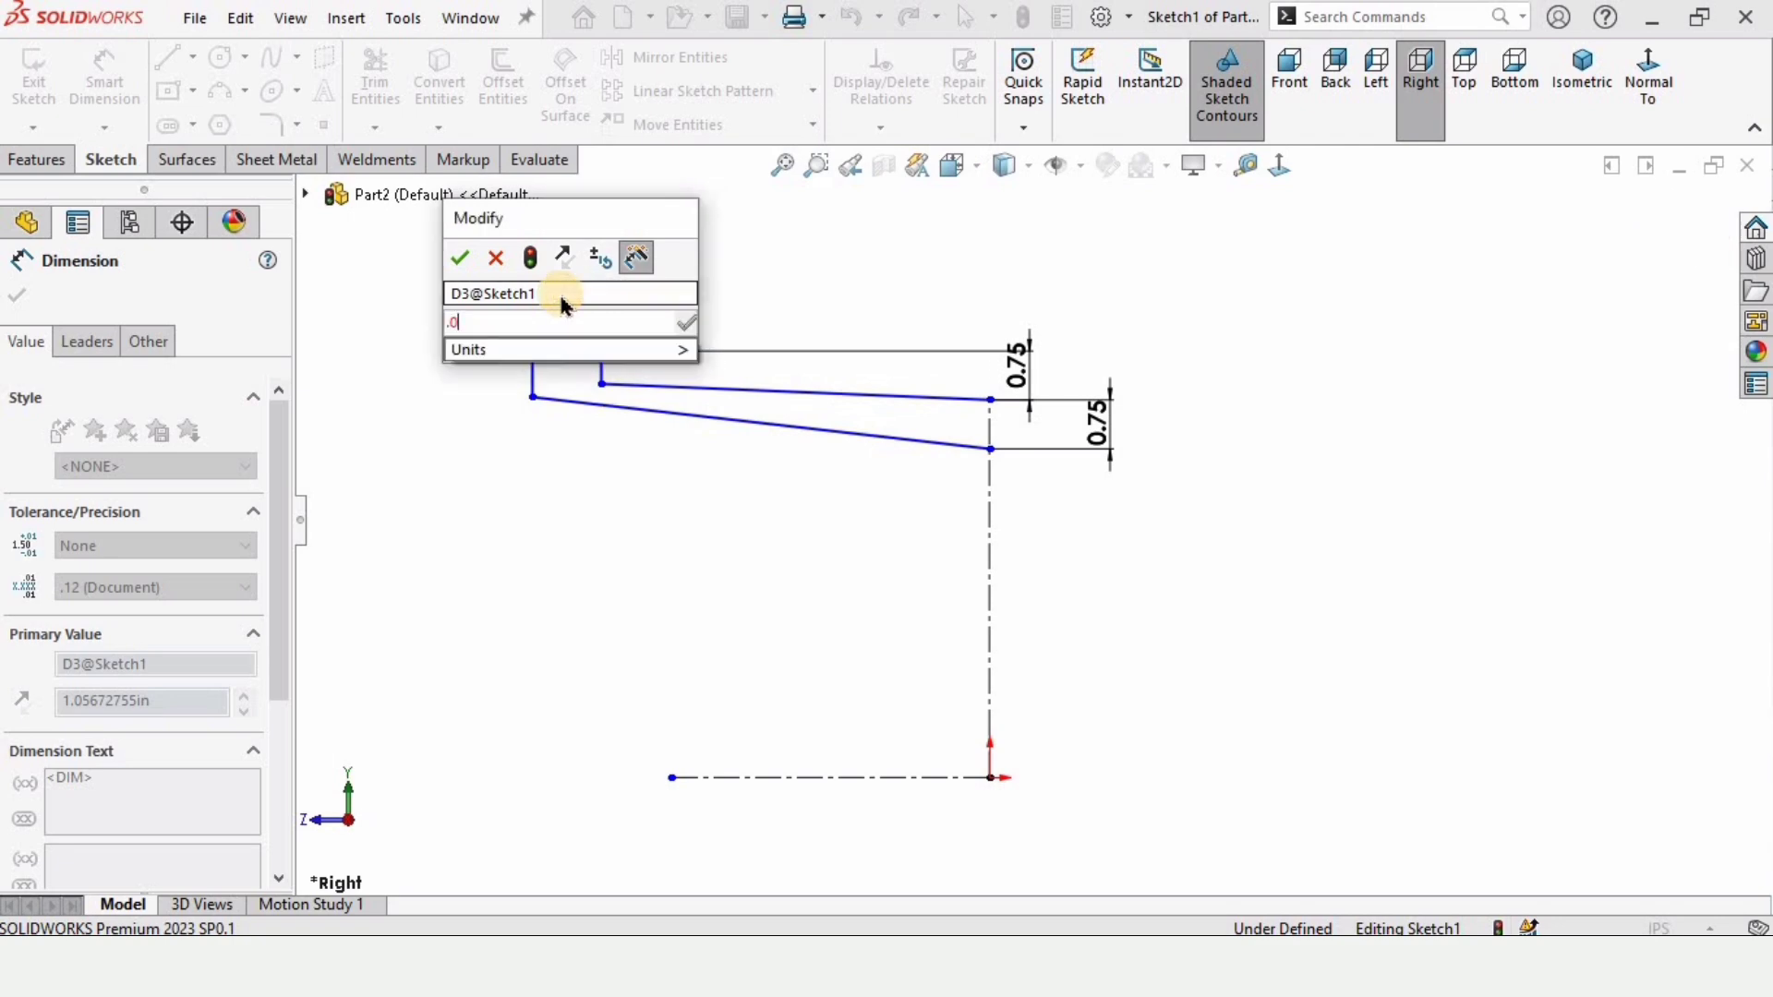
key("BackSpace")
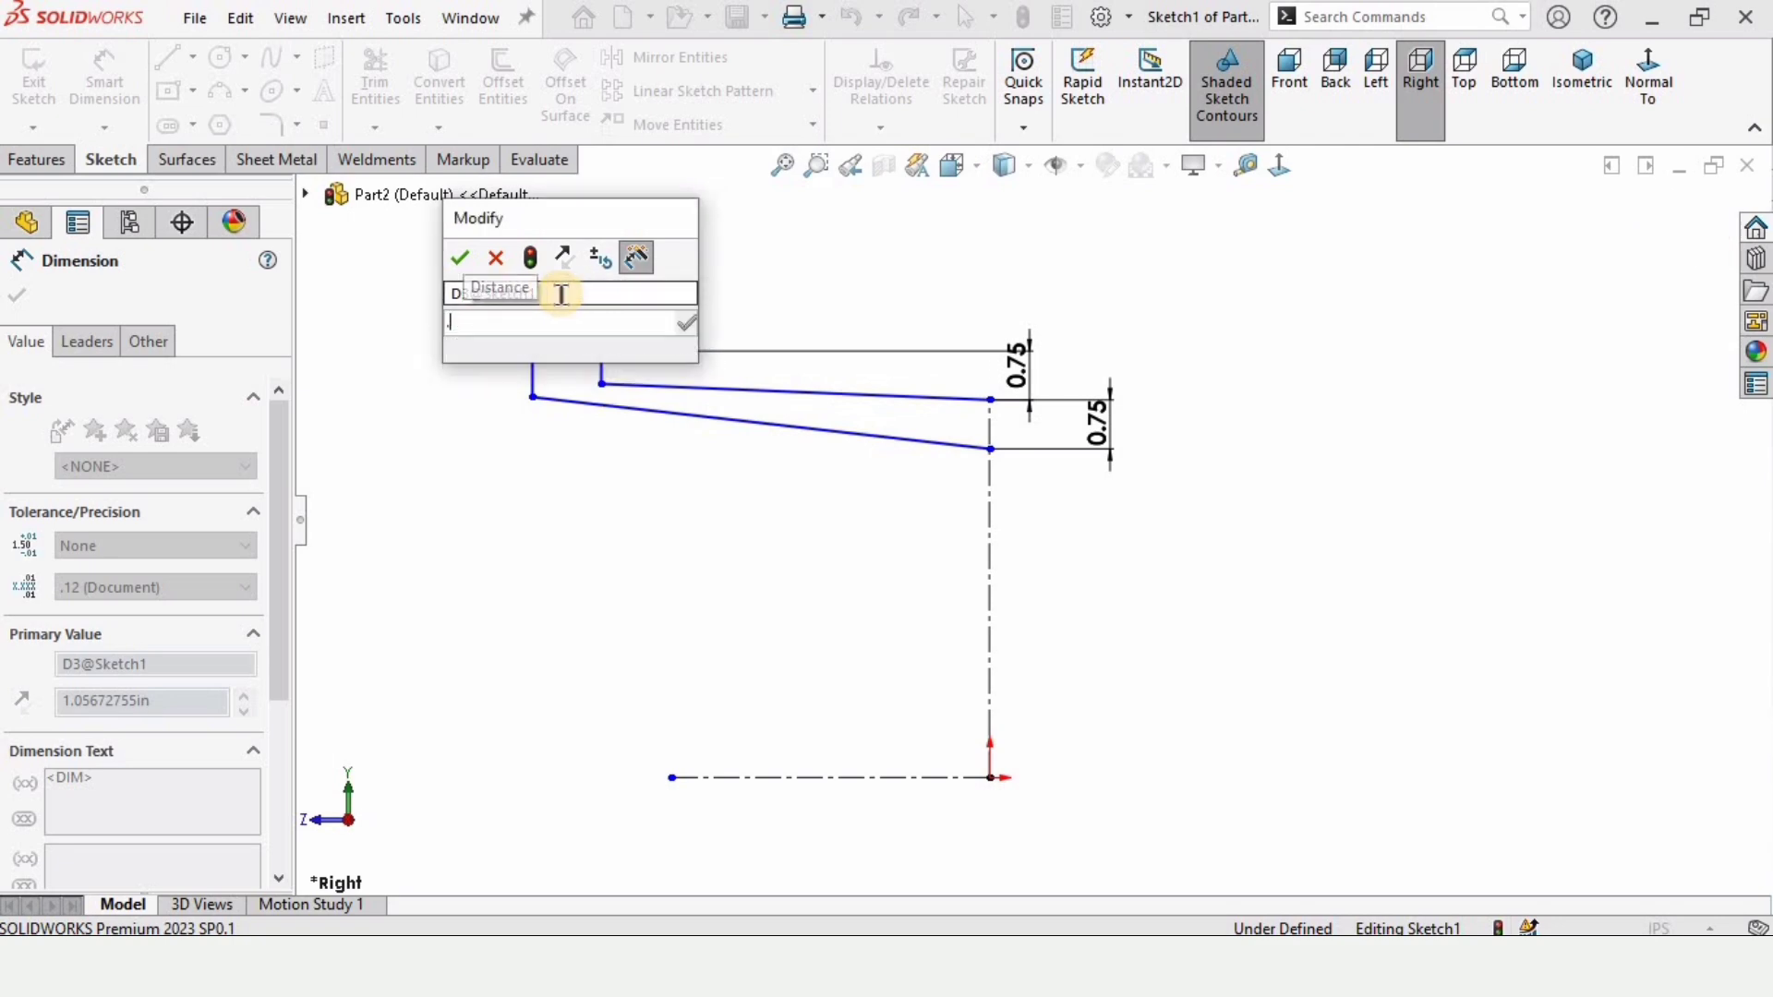
type("3")
key("Return")
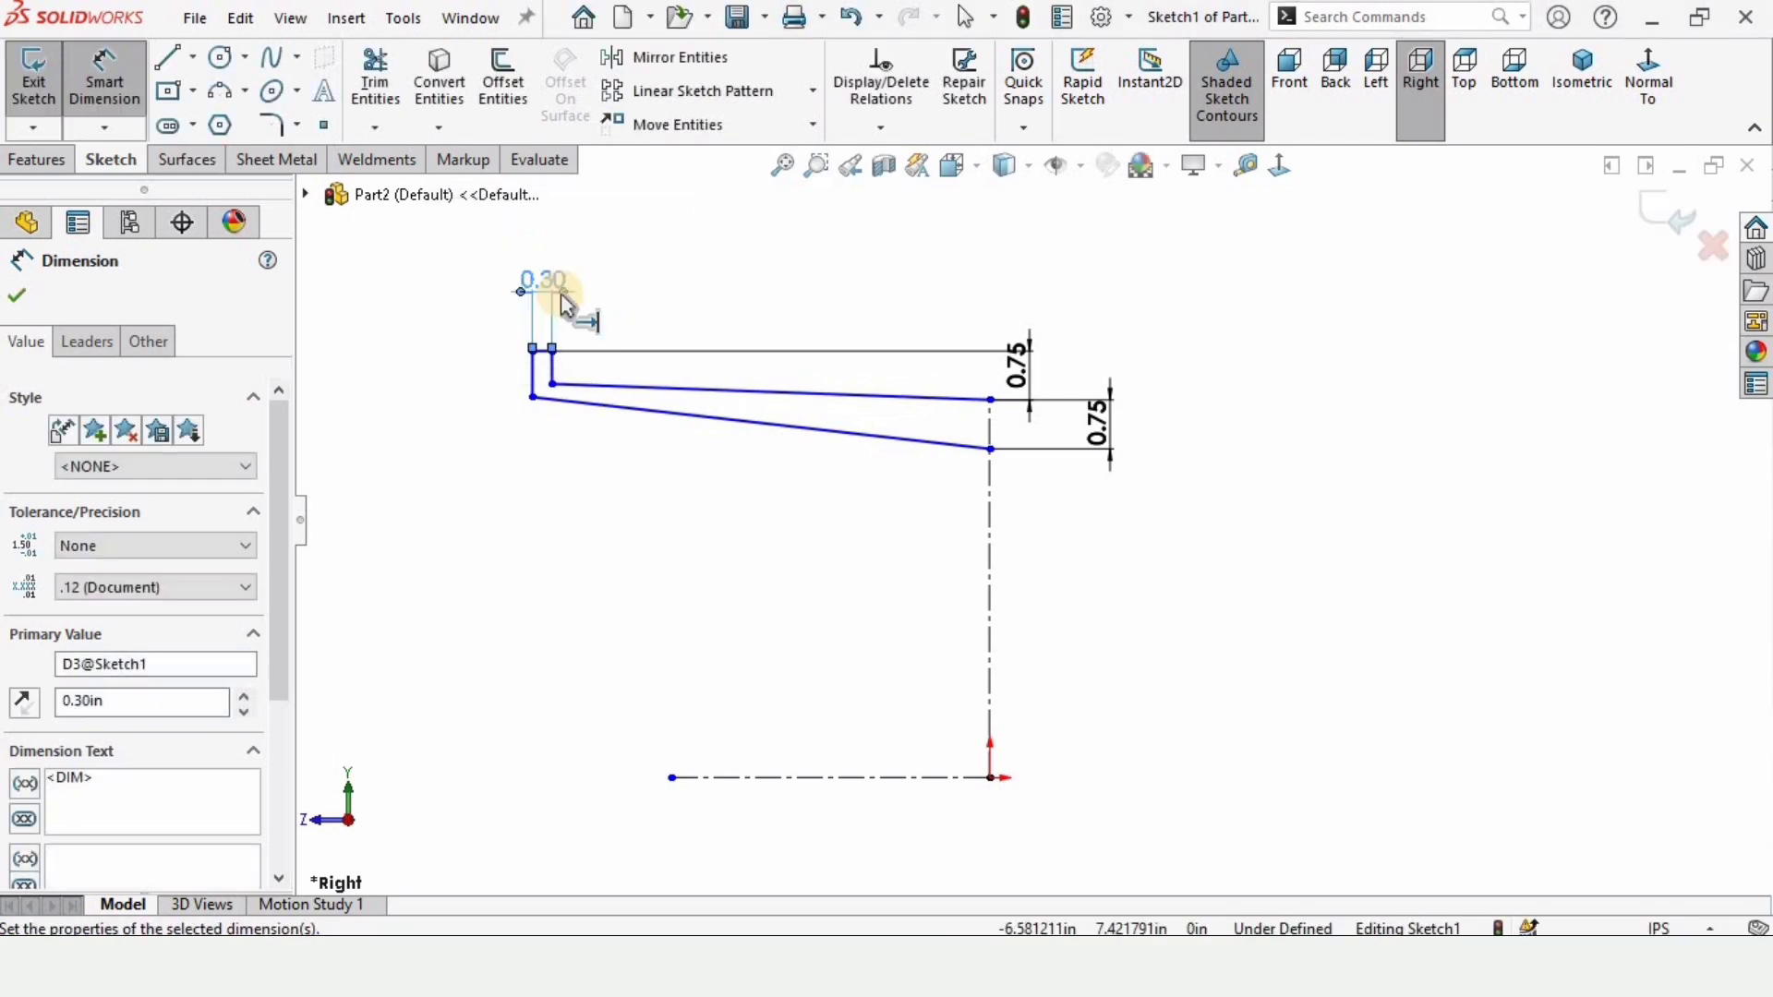
key("Escape")
scroll(545, 398, "down", 4)
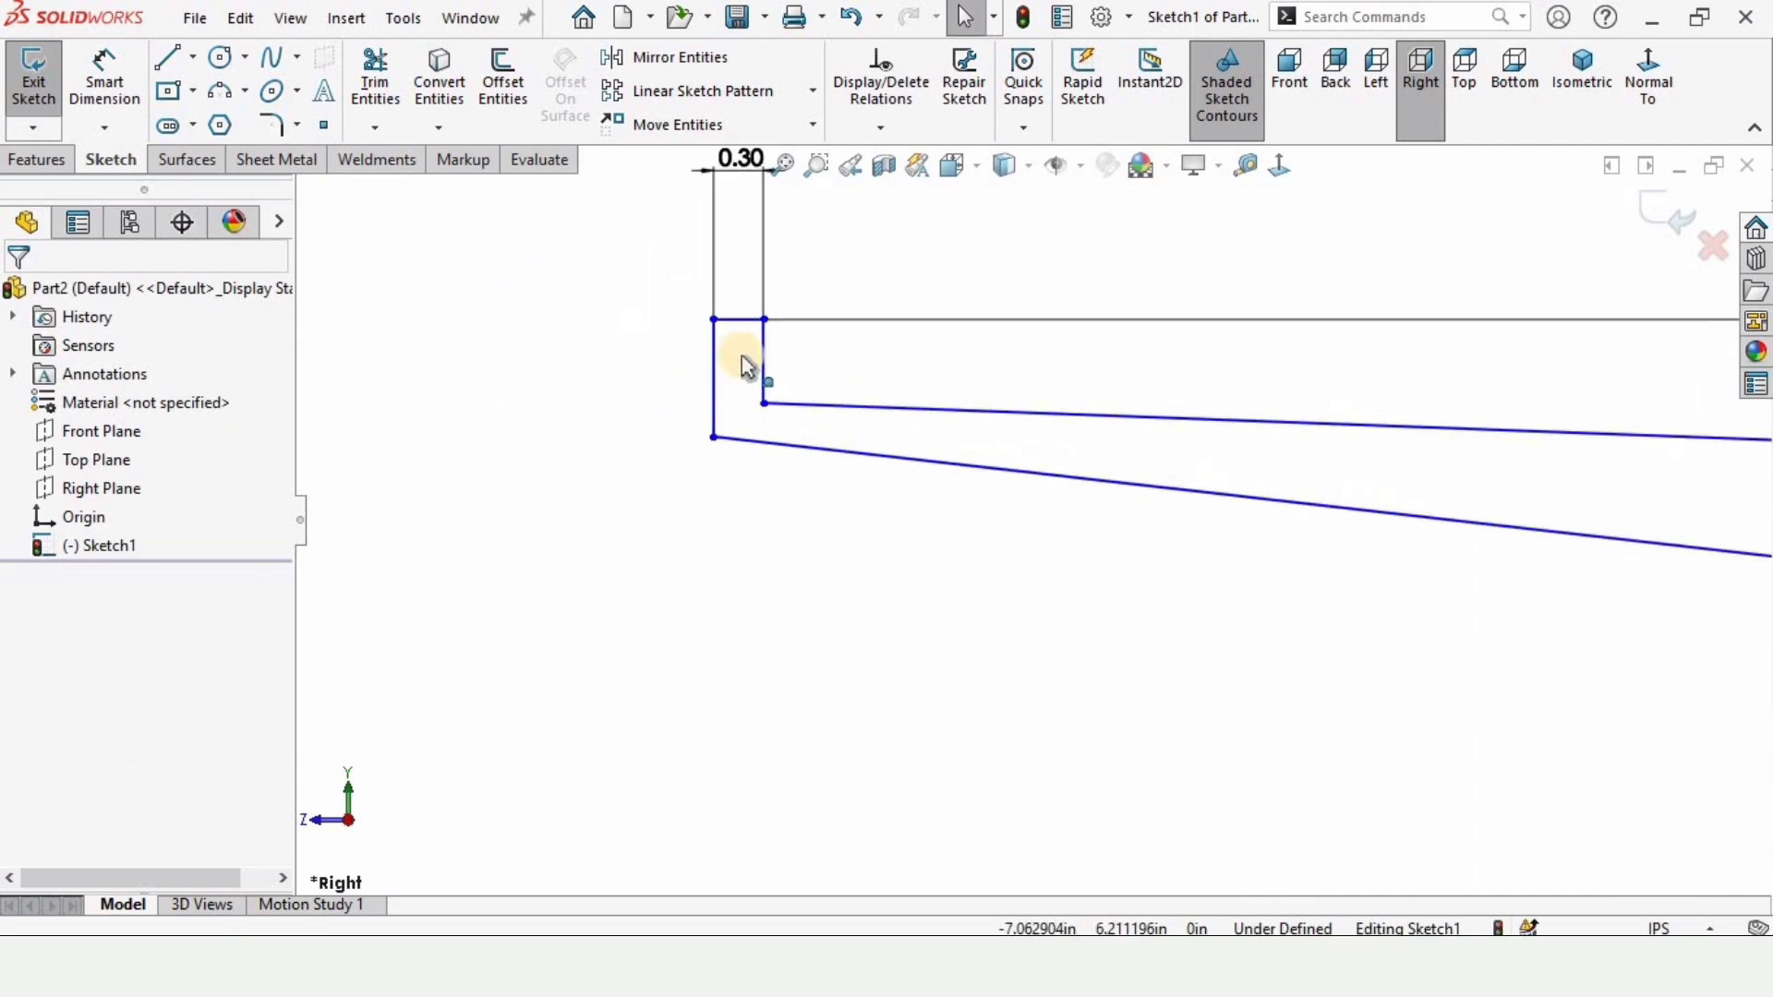
Make the two short vertical lines equal in length
left_click(765, 350)
left_click(717, 347, "ctrl")
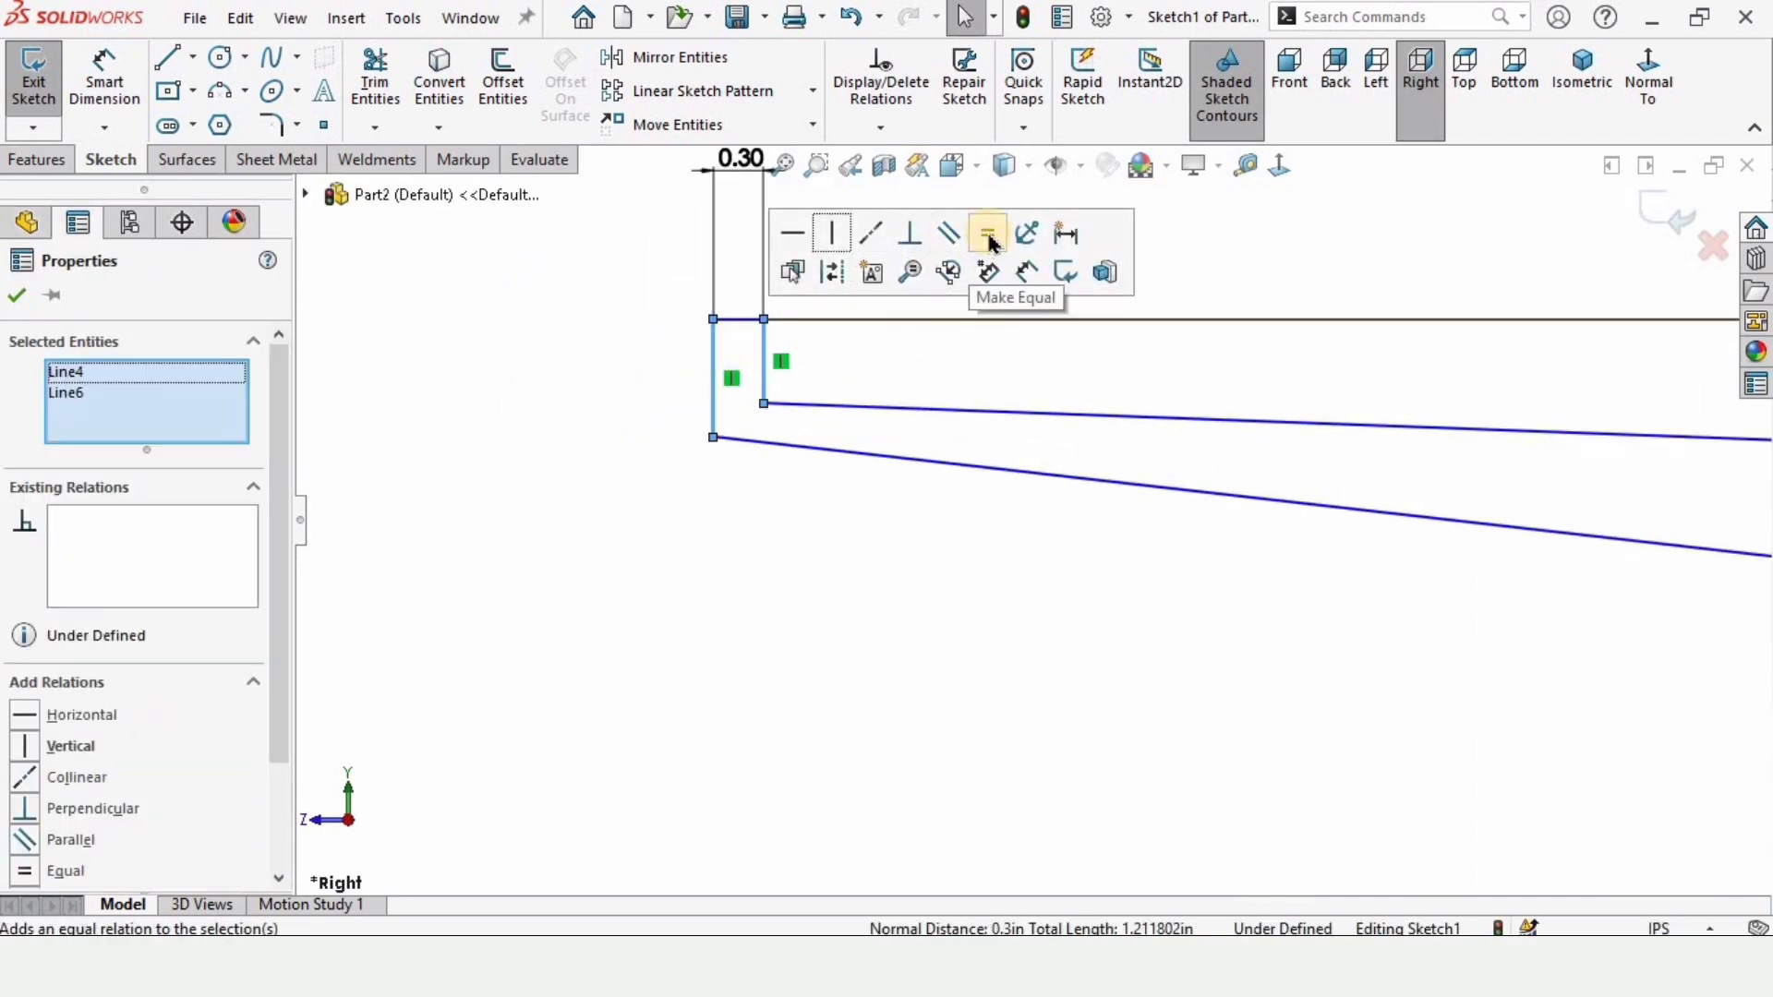
left_click(61, 872)
scroll(793, 396, "down", 2)
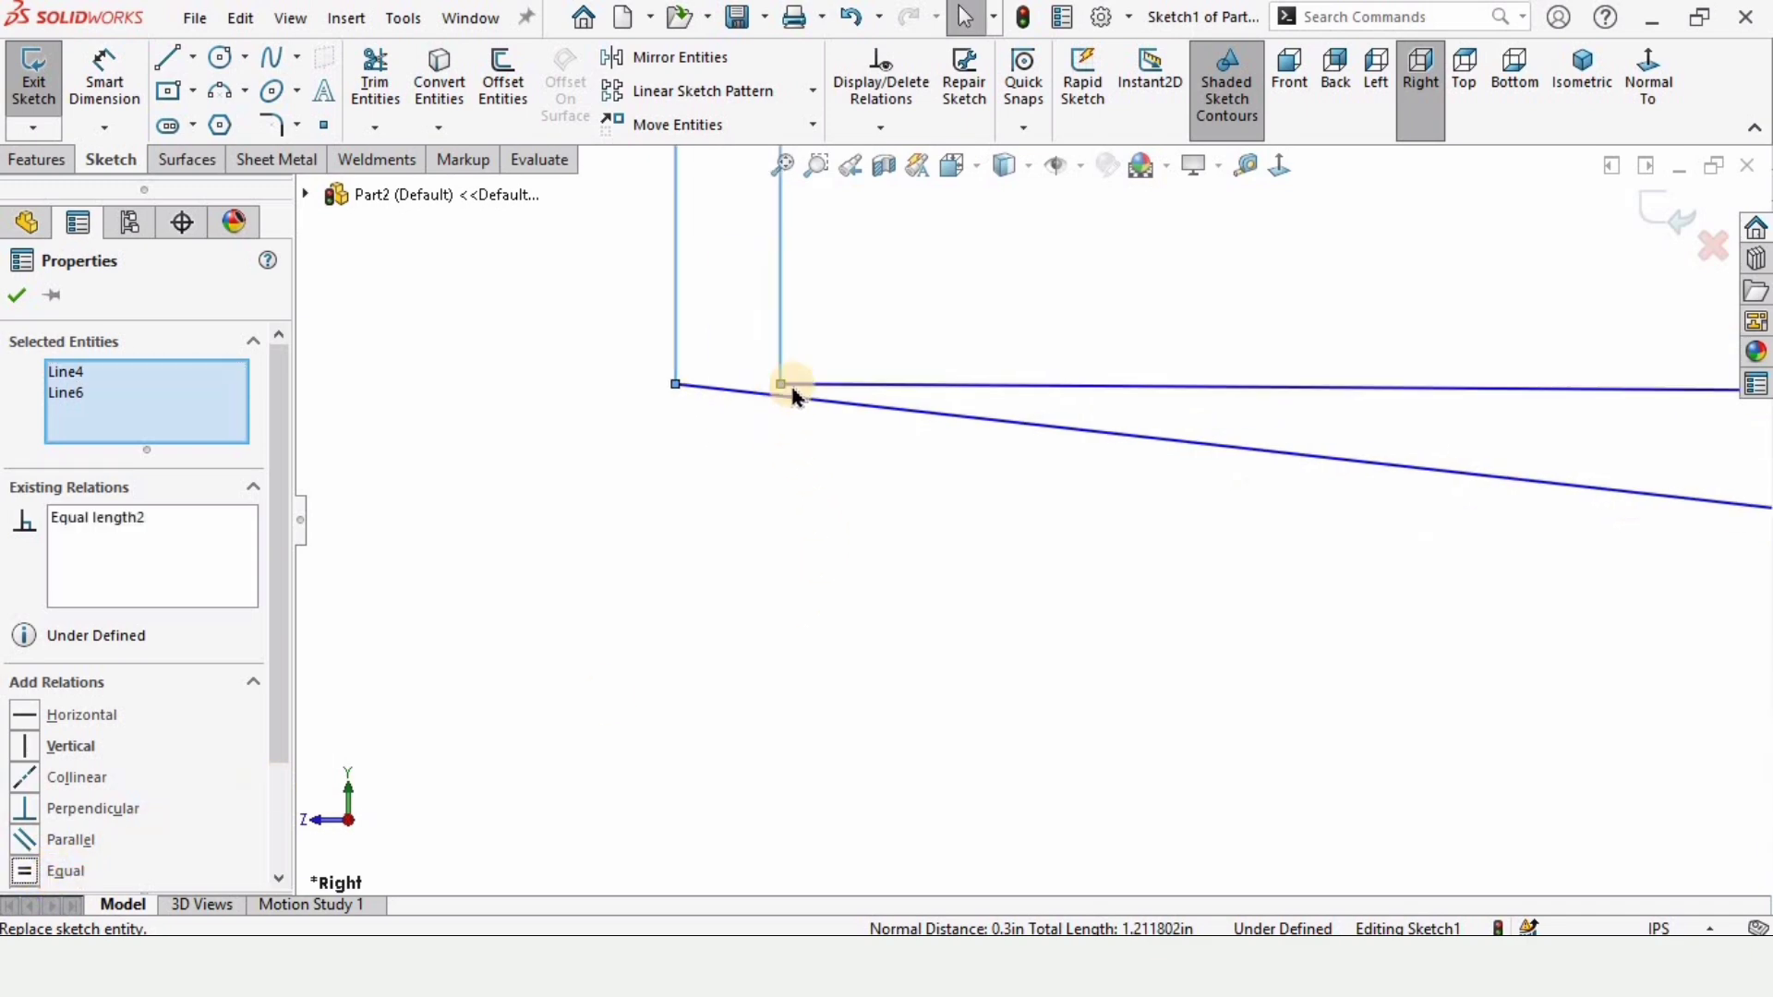
left_click(822, 552)
scroll(1533, 471, "up", 3)
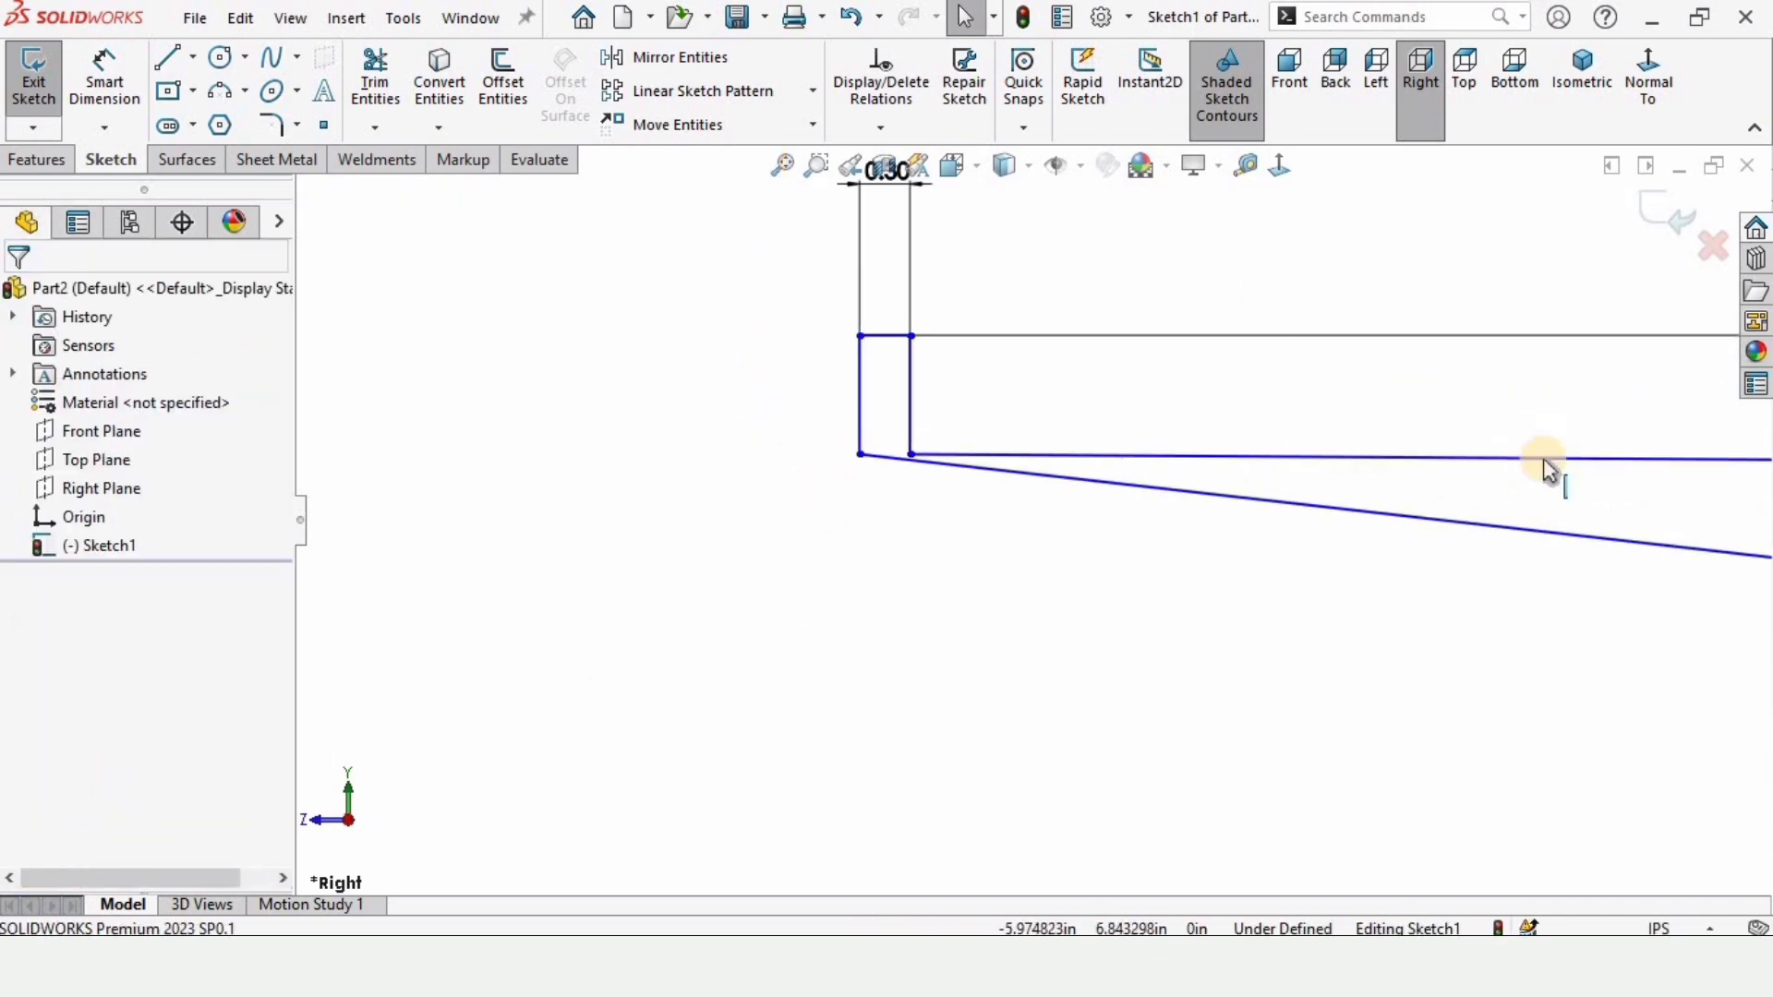
scroll(1519, 496, "down", 1)
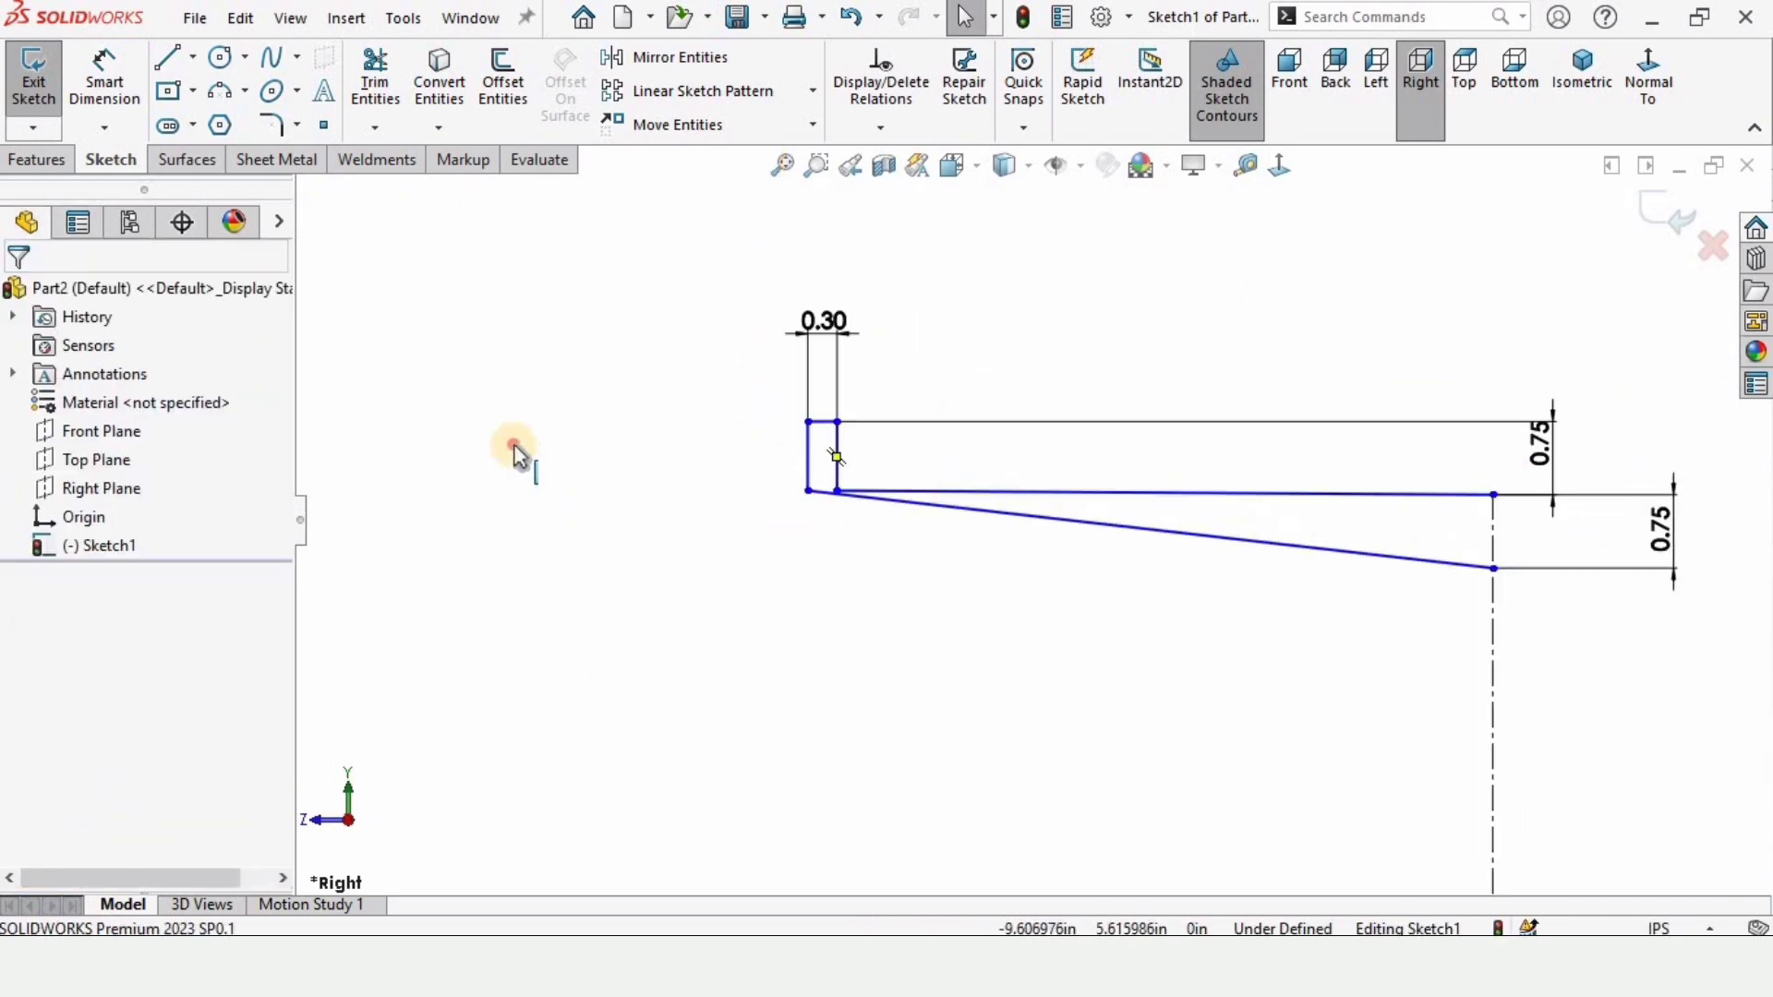
Dimension the left vertical line to 0.25
left_click(102, 74)
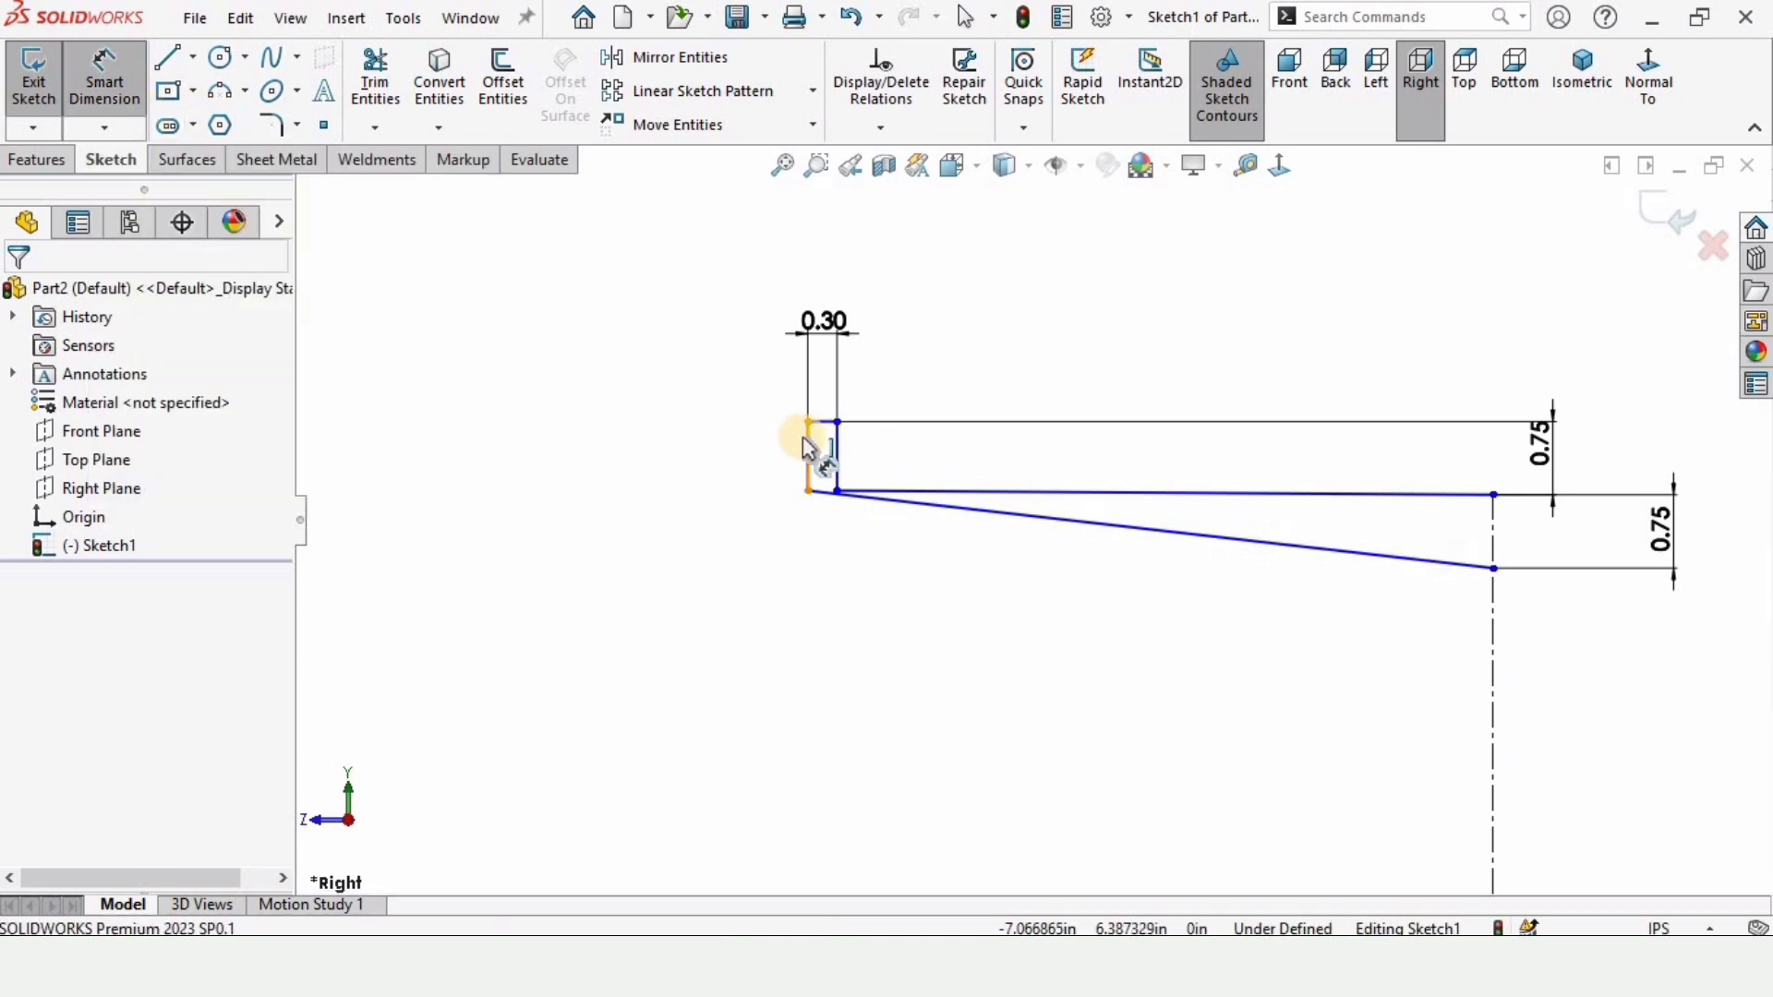
left_click(807, 437)
left_click(706, 451)
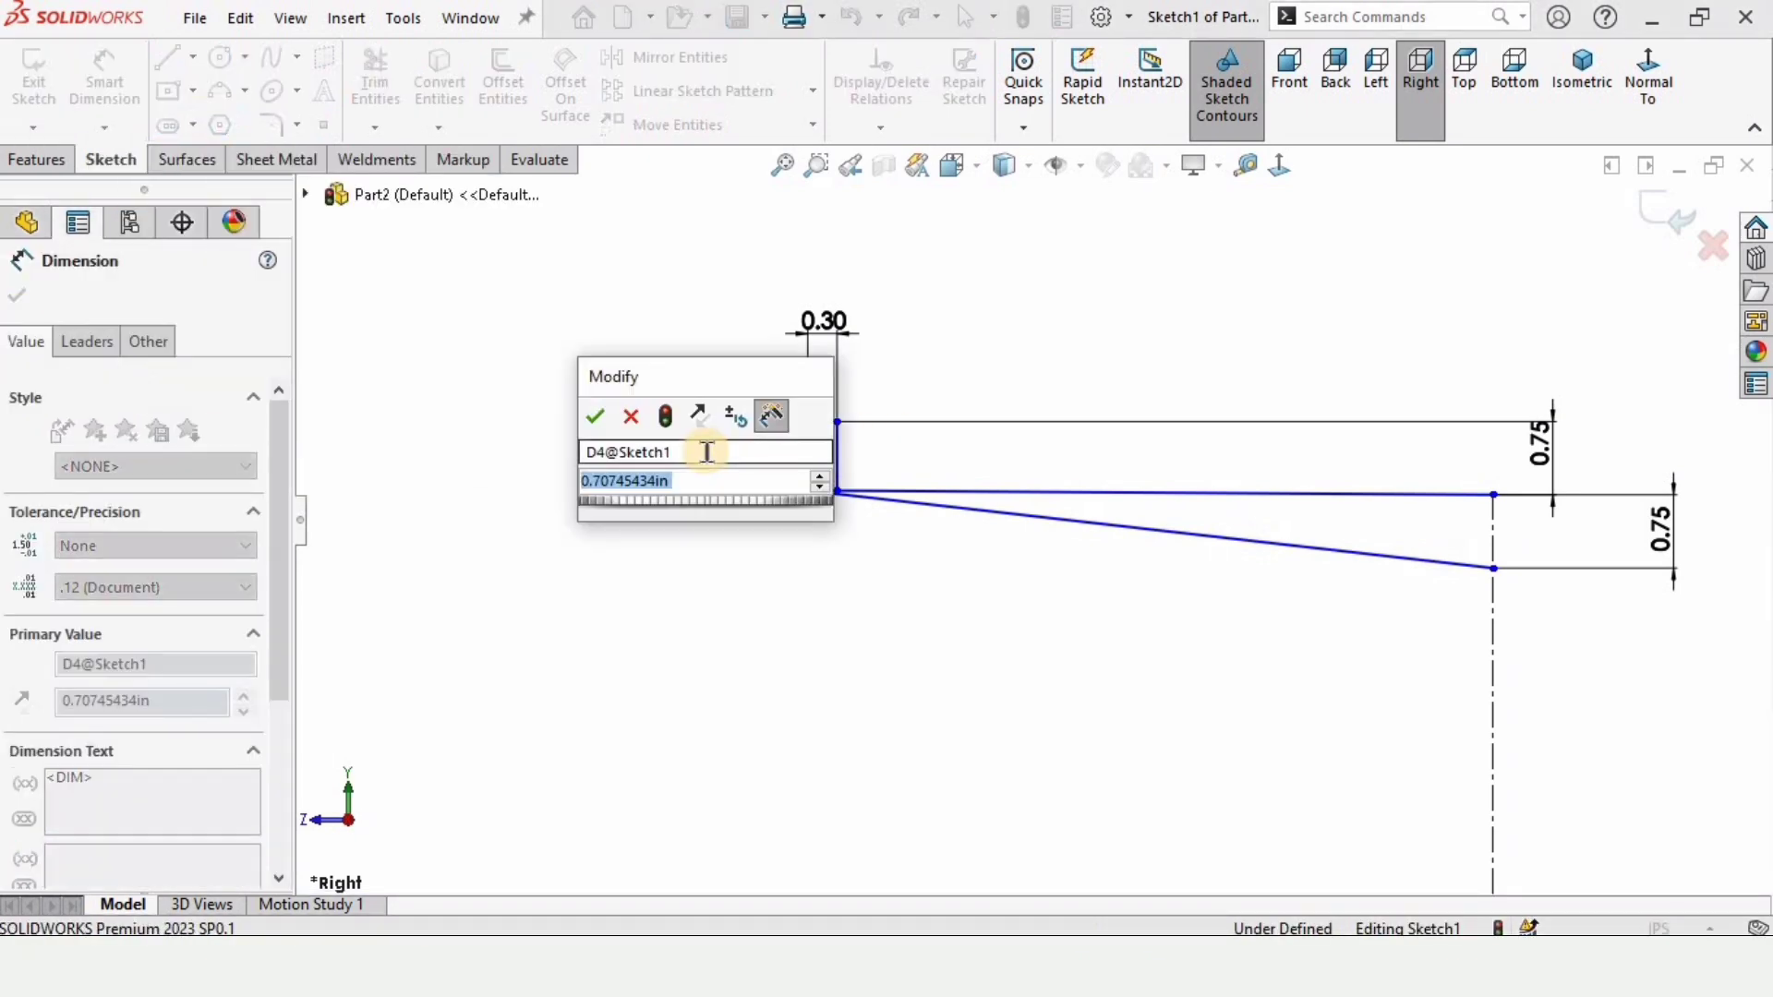
type(".2")
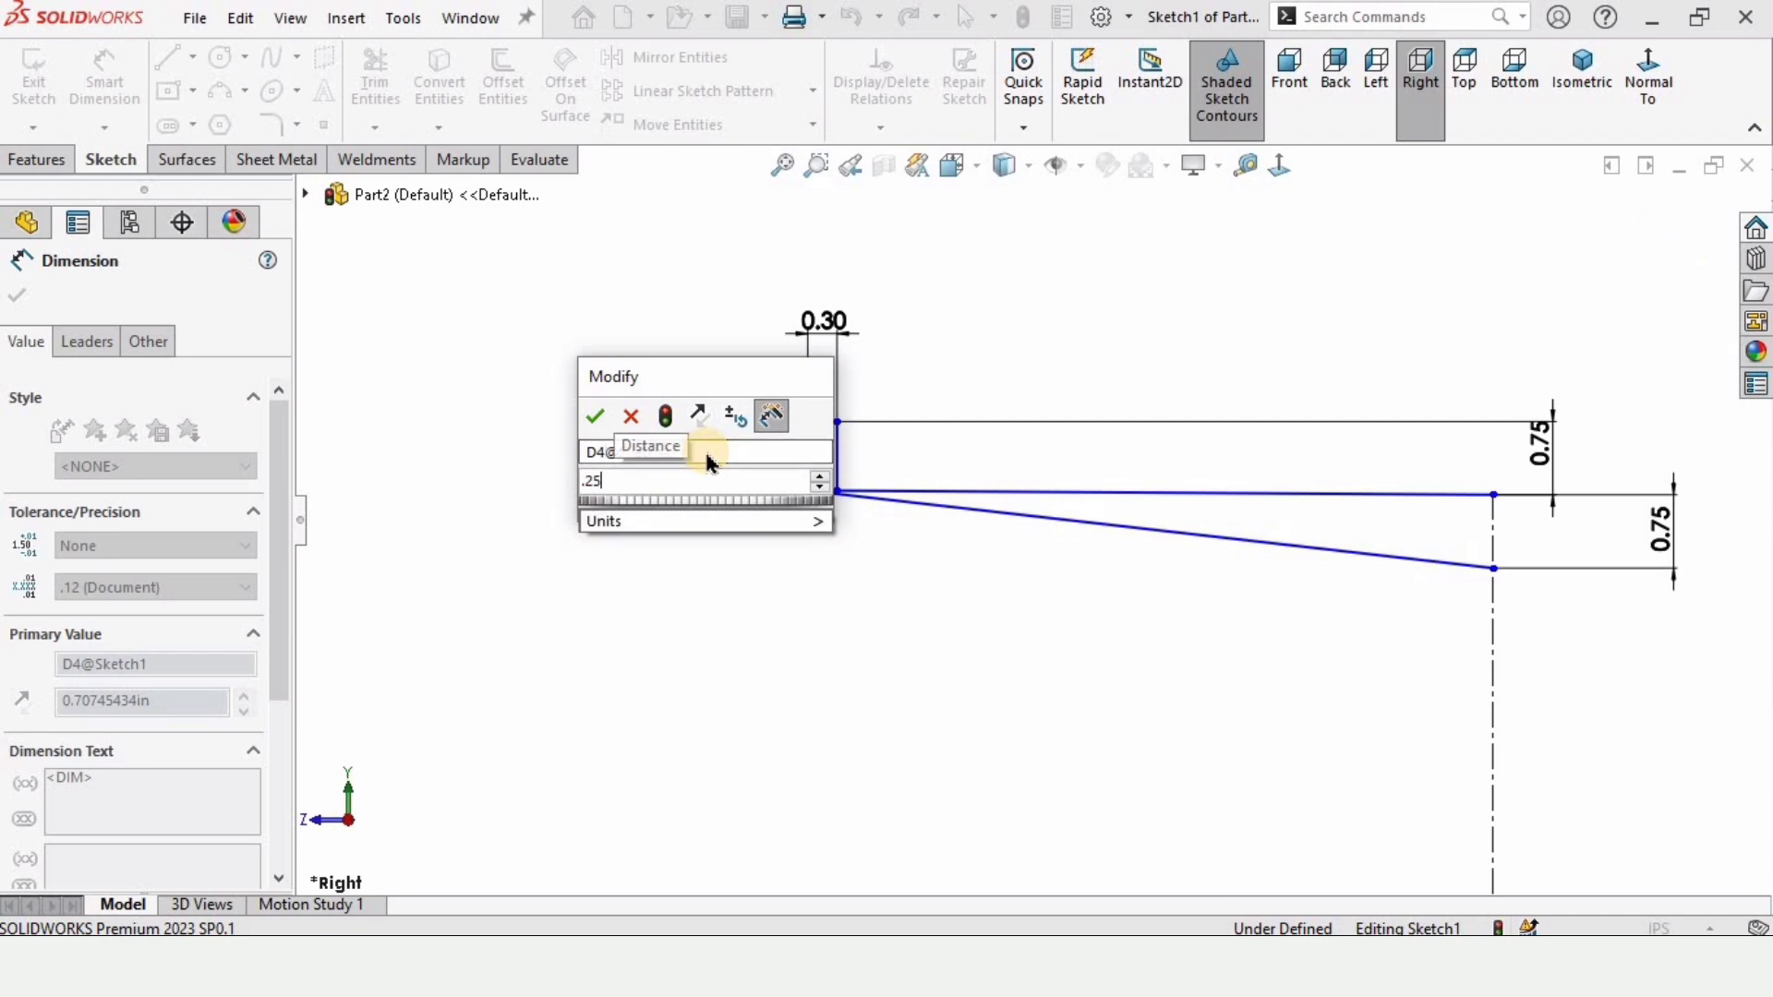
type("5")
key("Return")
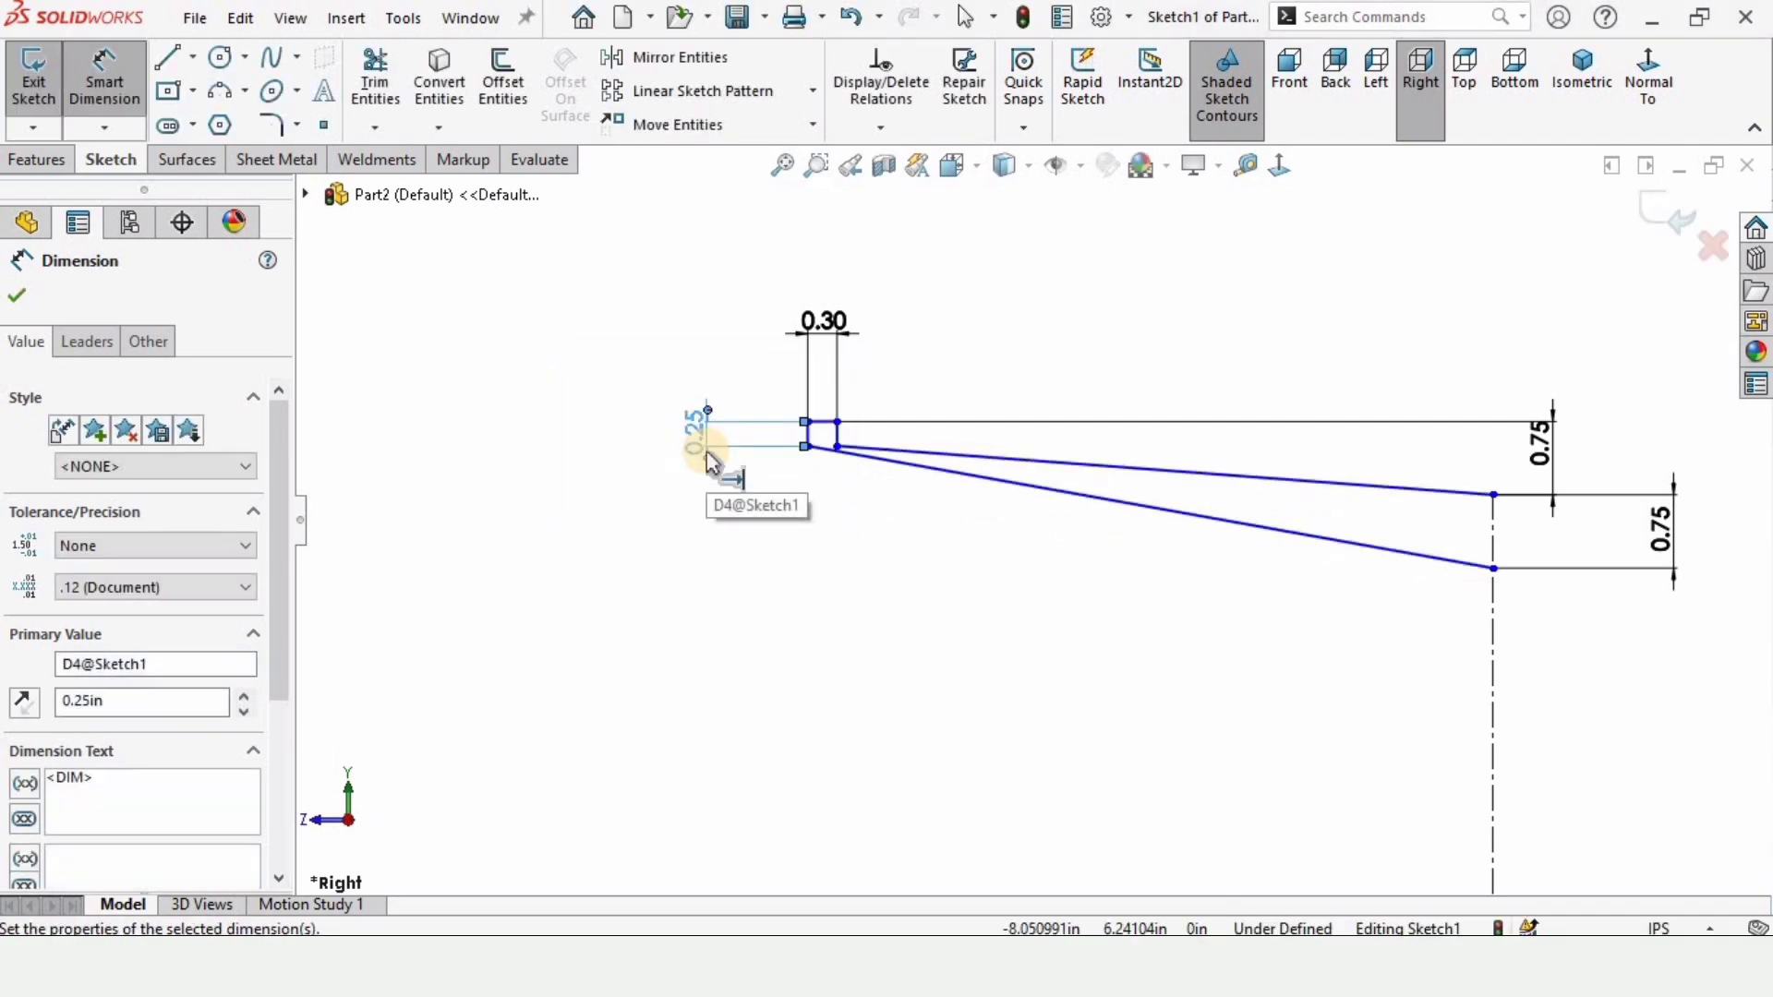
left_click(879, 523)
scroll(872, 459, "down", 6)
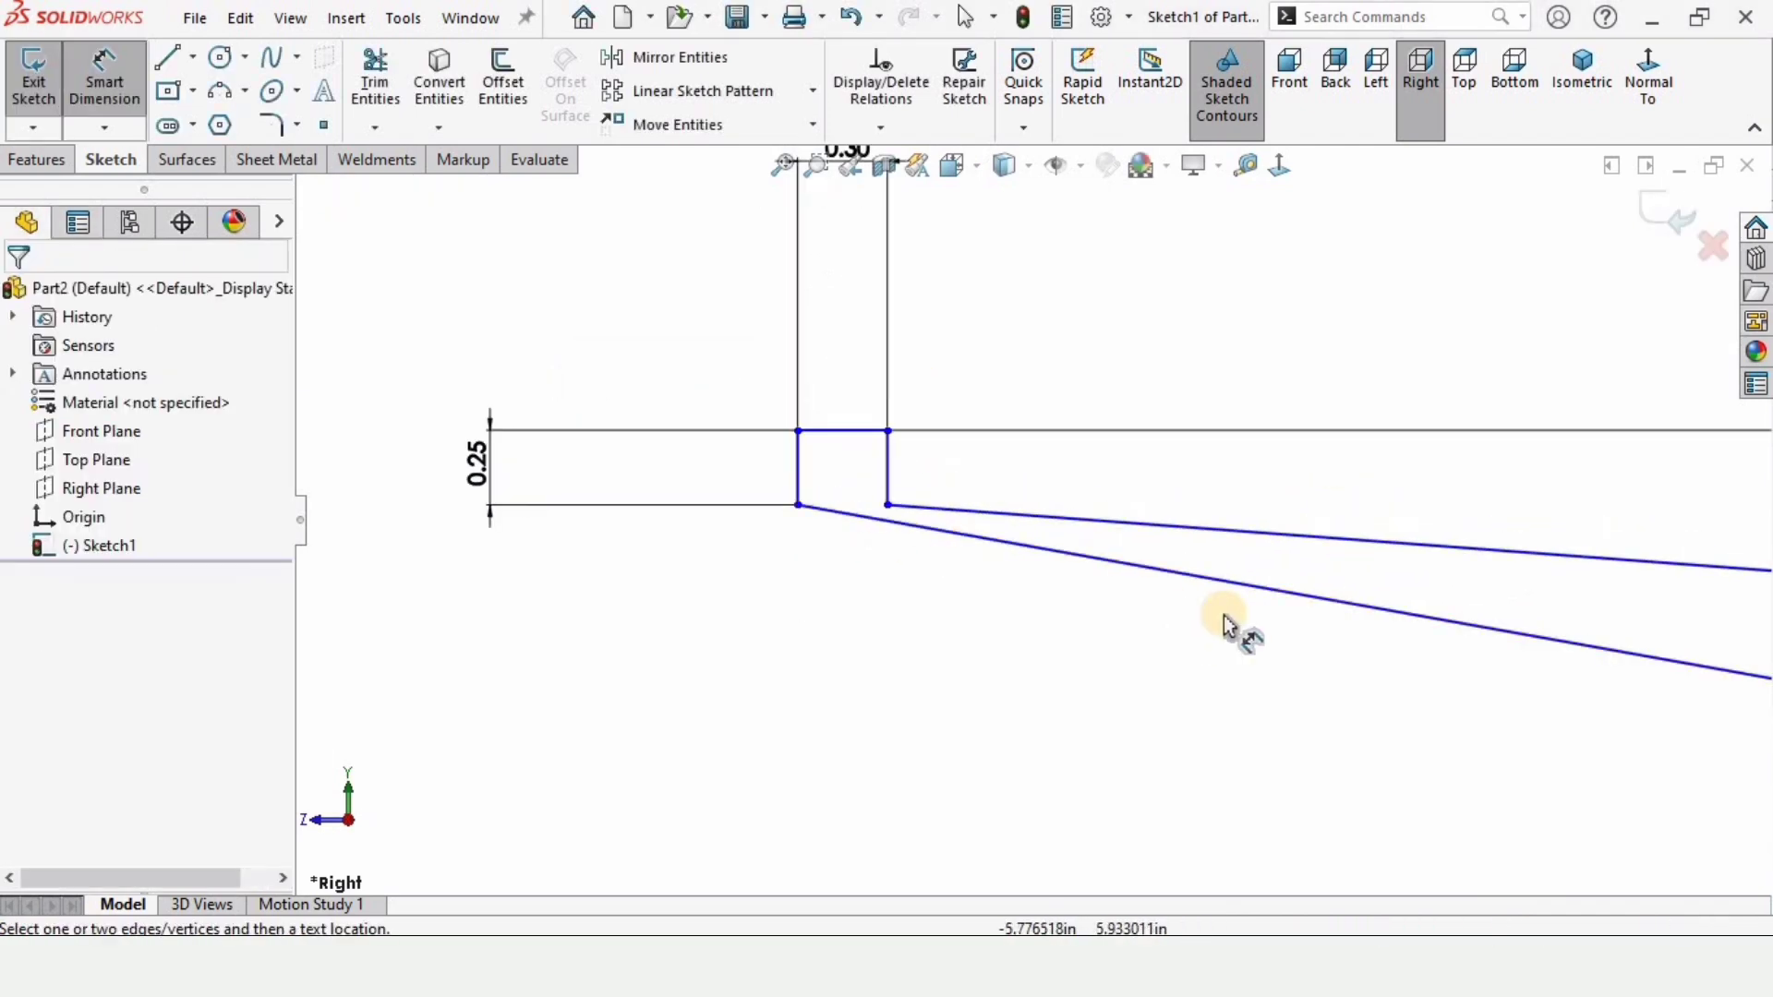
scroll(1293, 637, "up", 5)
scroll(1514, 698, "down", 1)
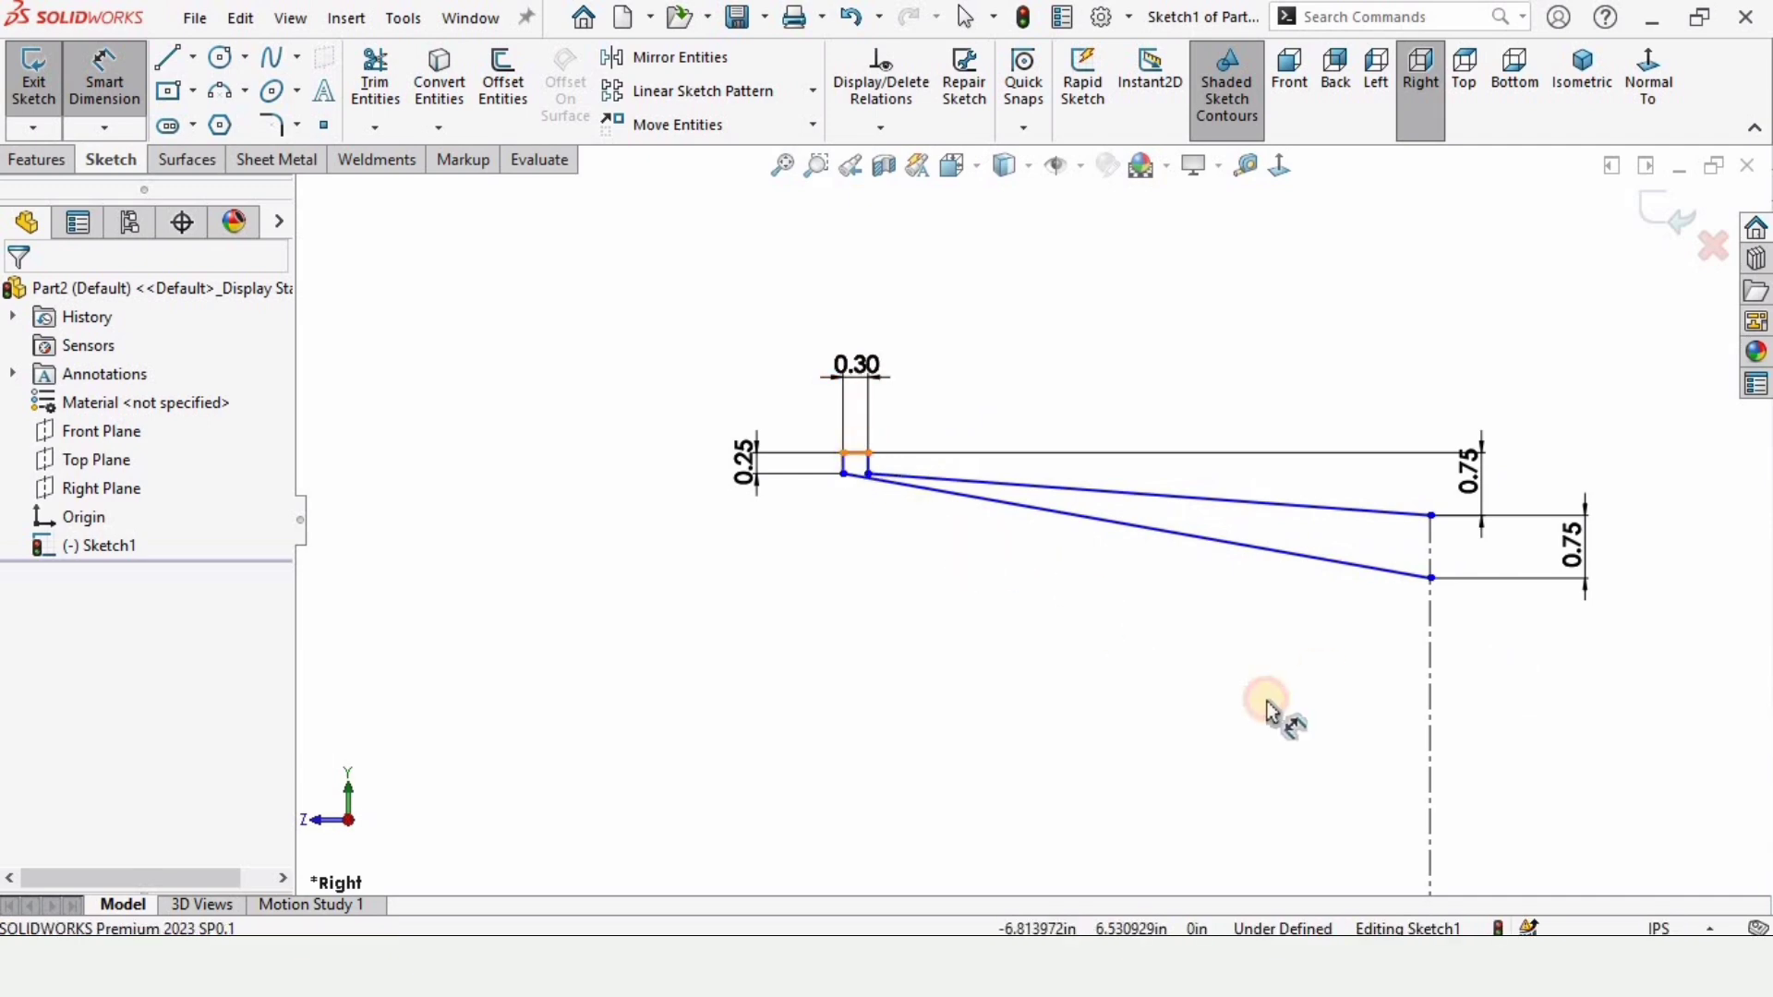
scroll(1237, 766, "up", 2)
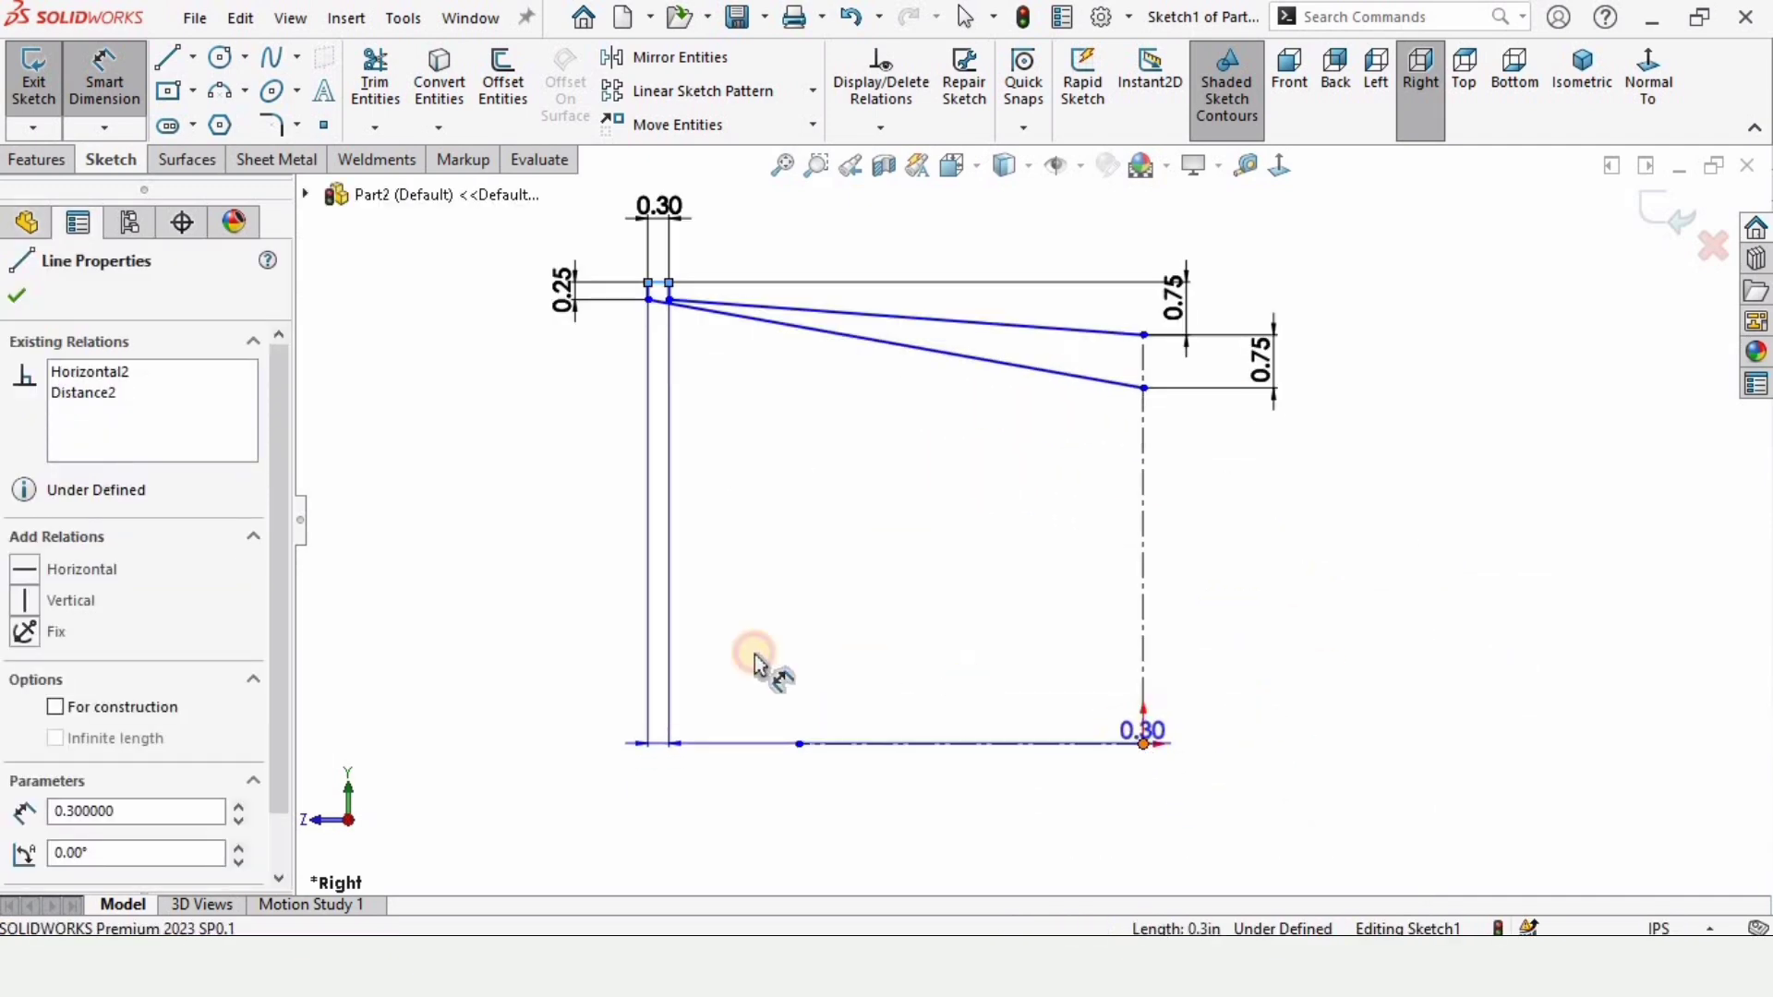
Dimension the top line to the baseline at 9.50
mouse_move(669, 651)
left_mouse_down()
mouse_move(435, 614)
mouse_move(425, 572)
left_mouse_up()
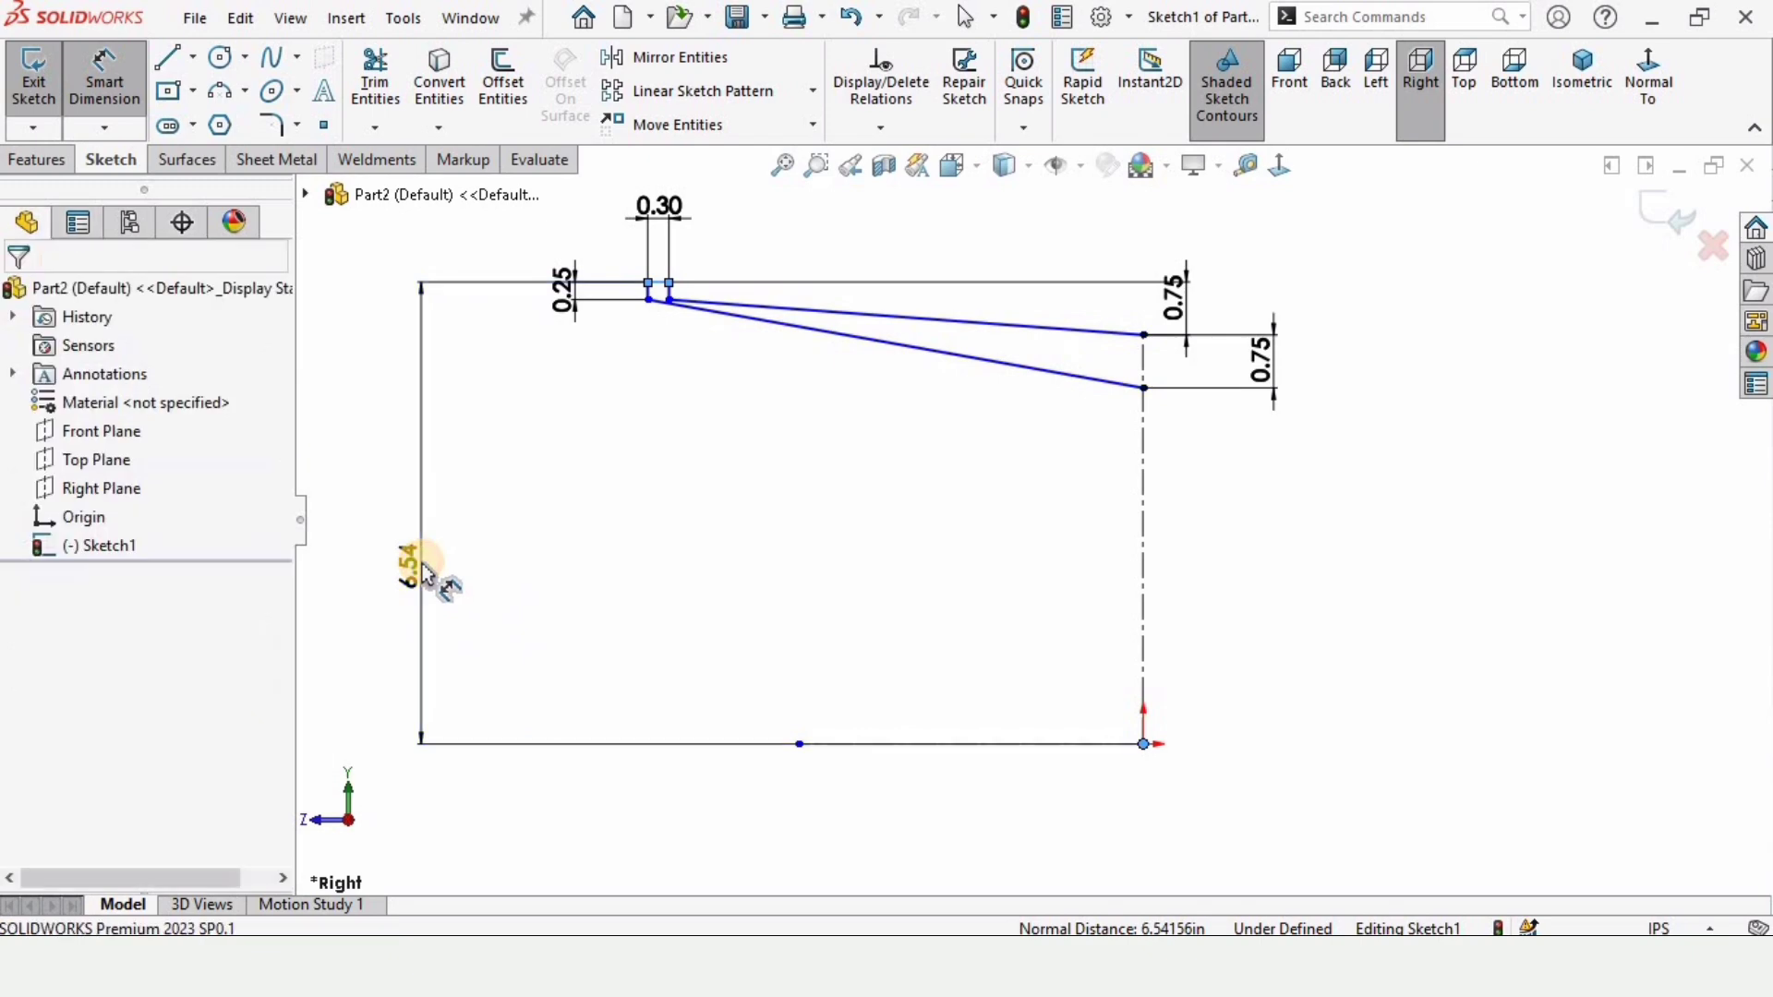
left_click(423, 573)
type("9.5")
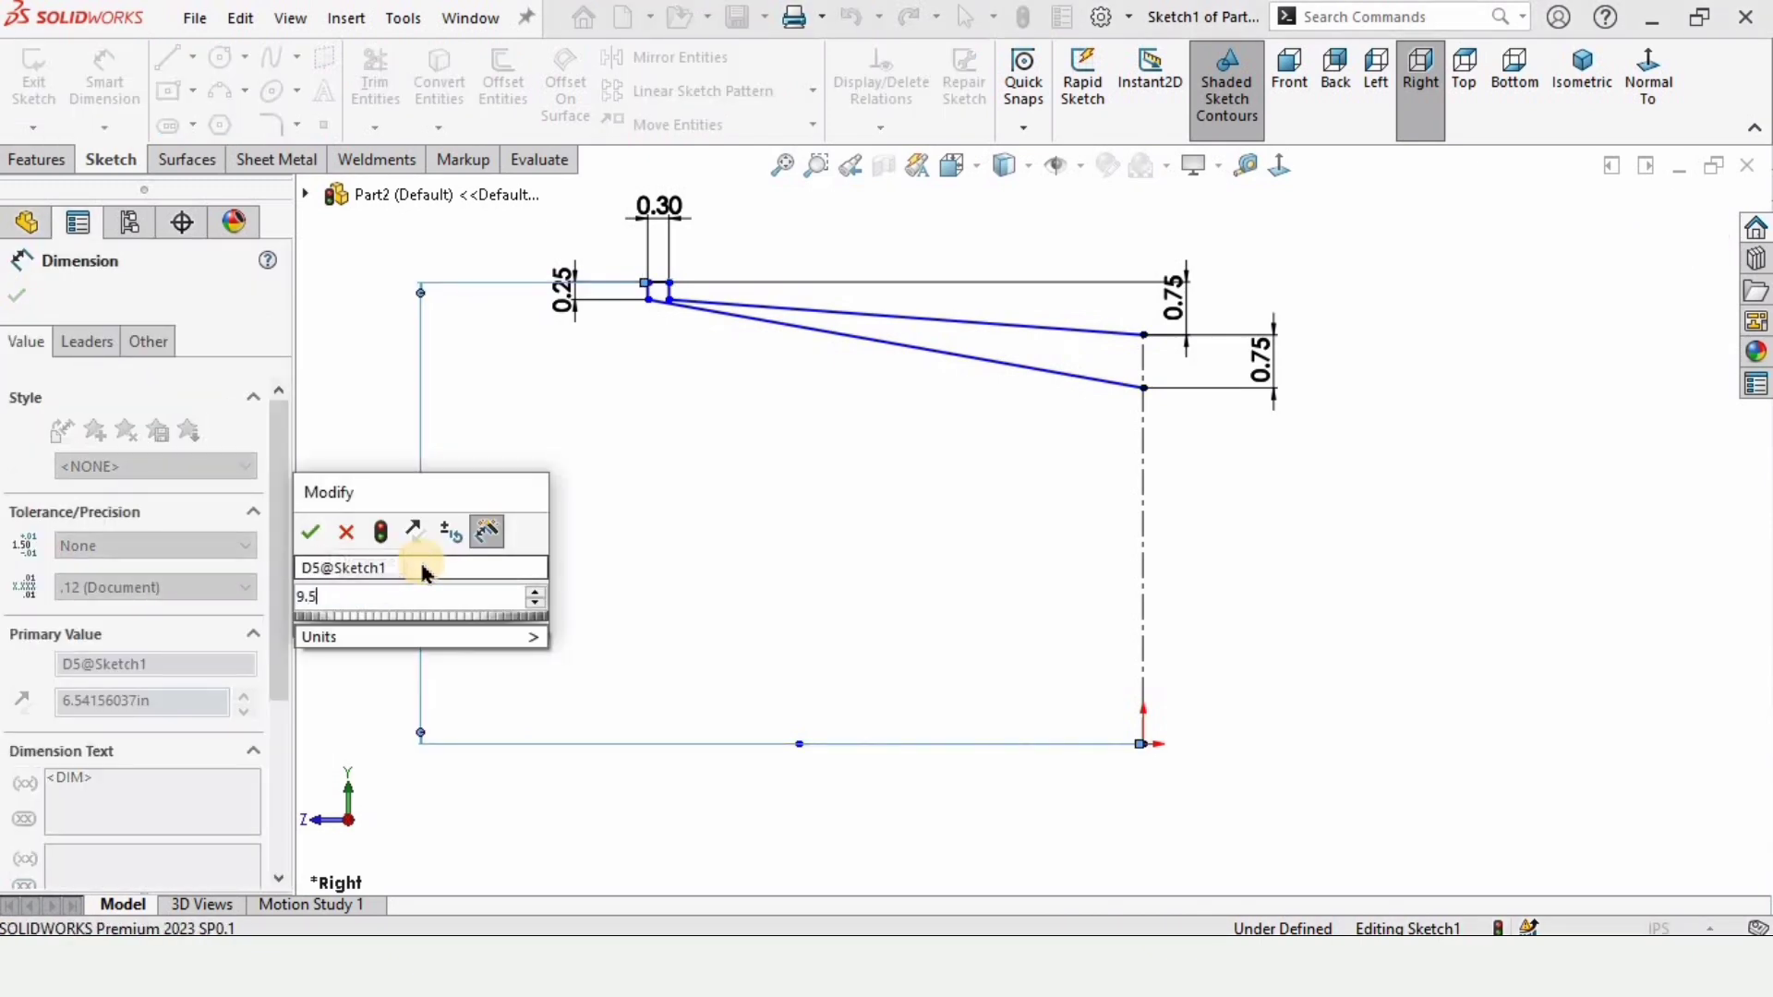
key("Return")
scroll(1154, 346, "up", 2)
scroll(1071, 388, "down", 1)
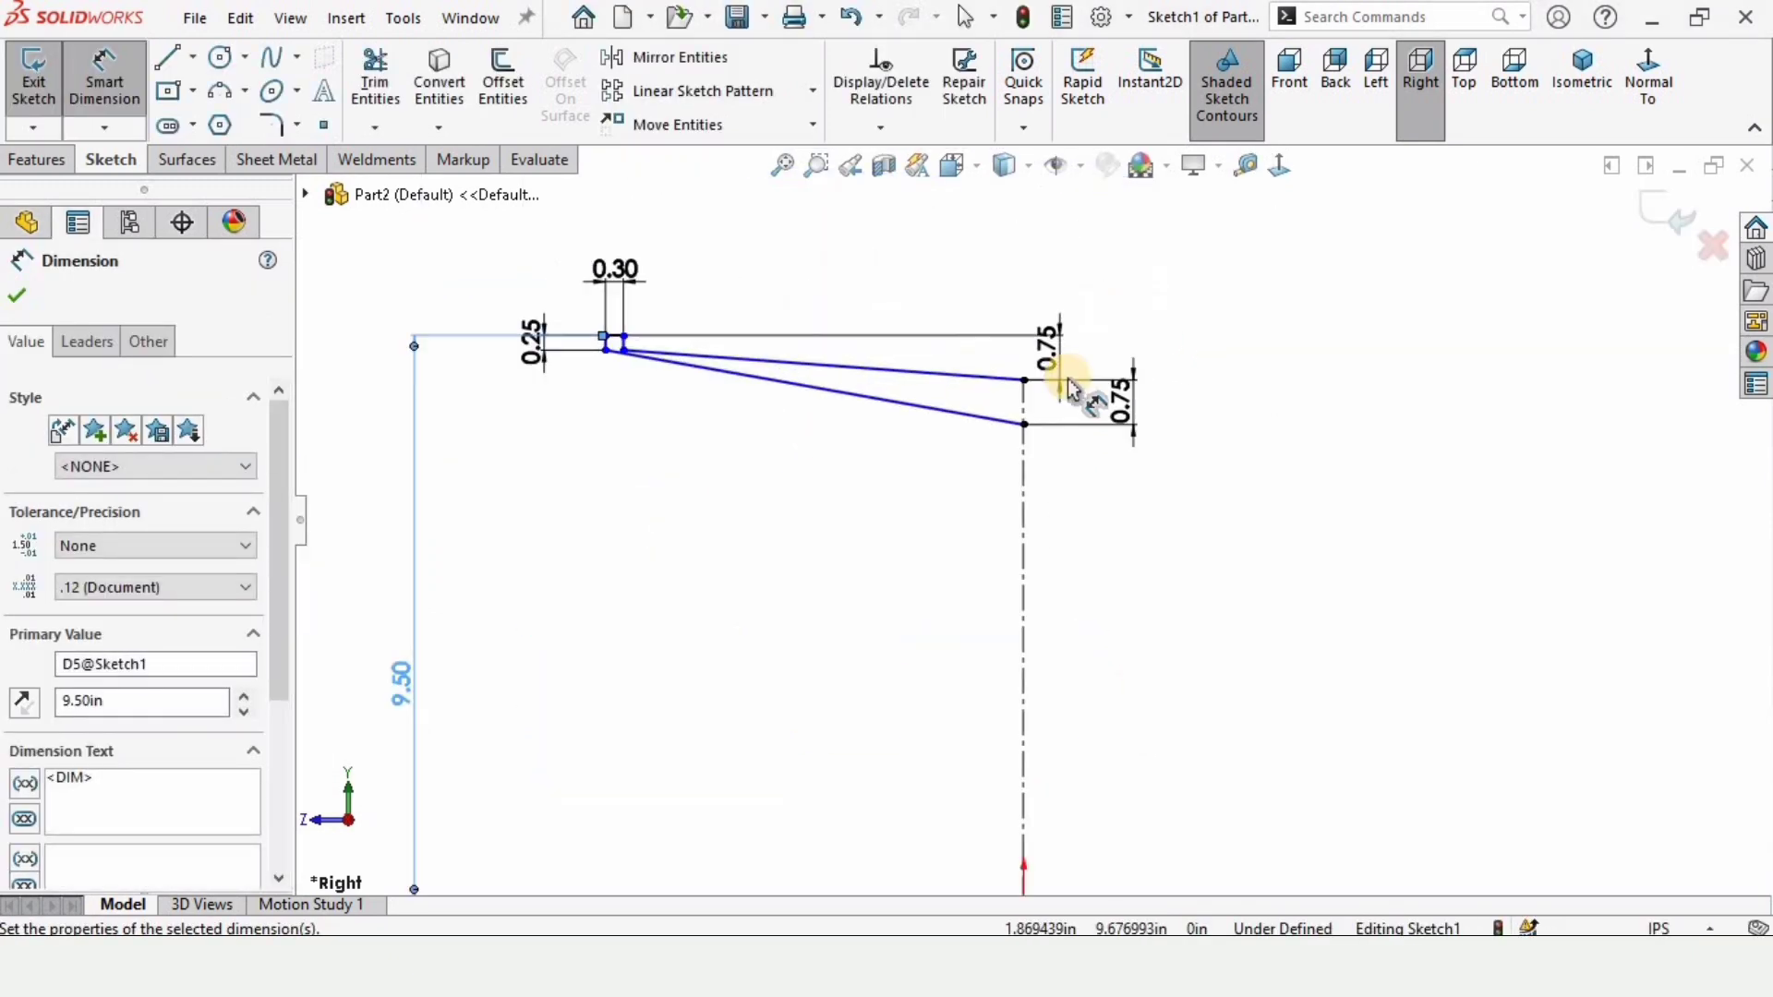
left_click(1154, 435)
Mirror the five profile lines about the vertical centerline
key("f")
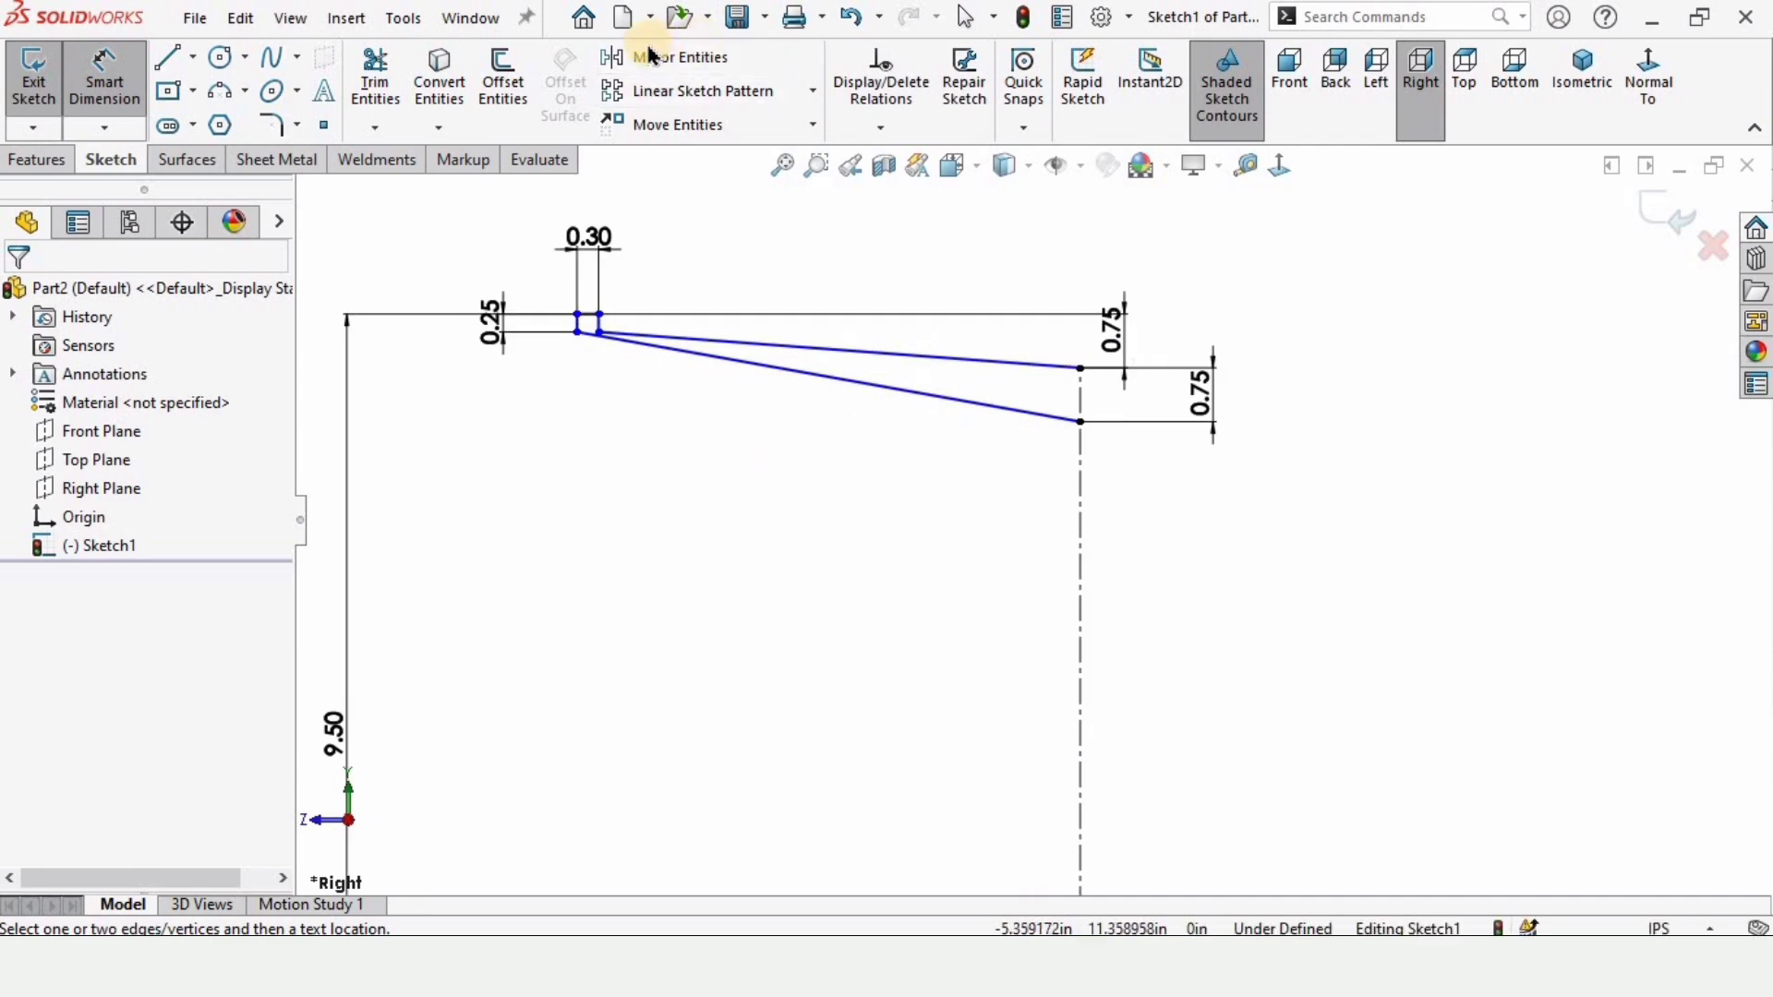
left_click(706, 64)
scroll(601, 401, "down", 1)
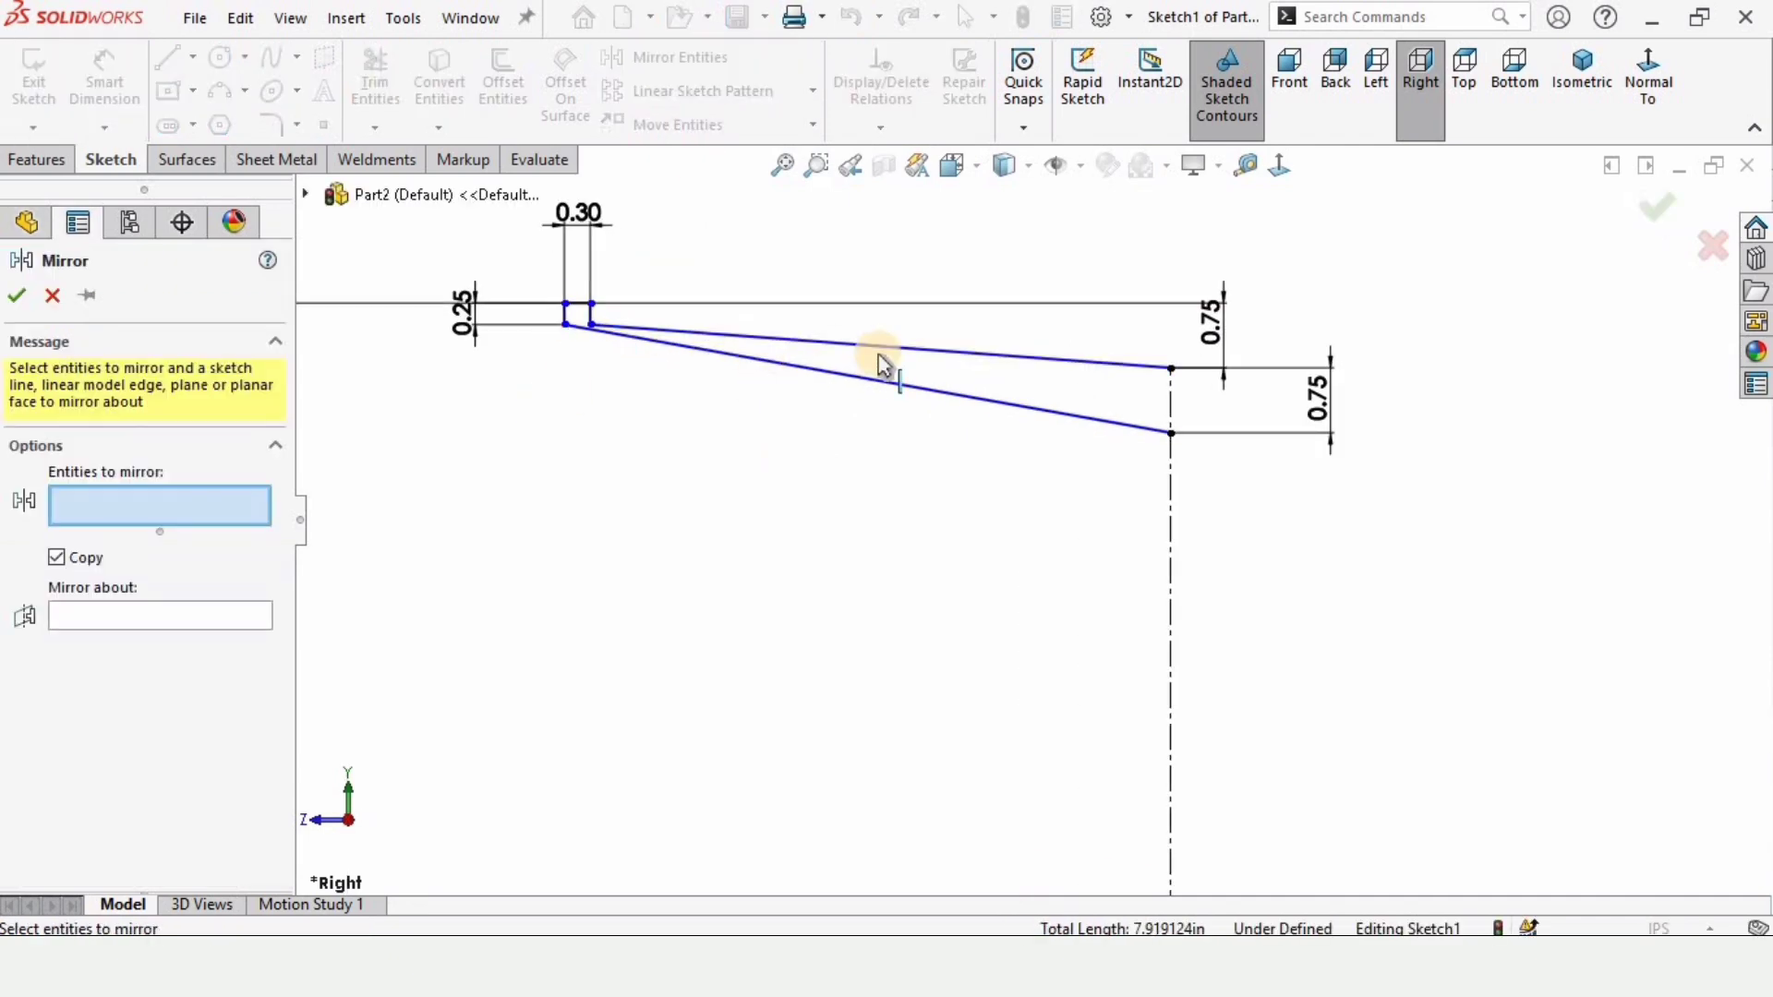
left_click(884, 386)
left_click(600, 328)
scroll(657, 344, "down", 4)
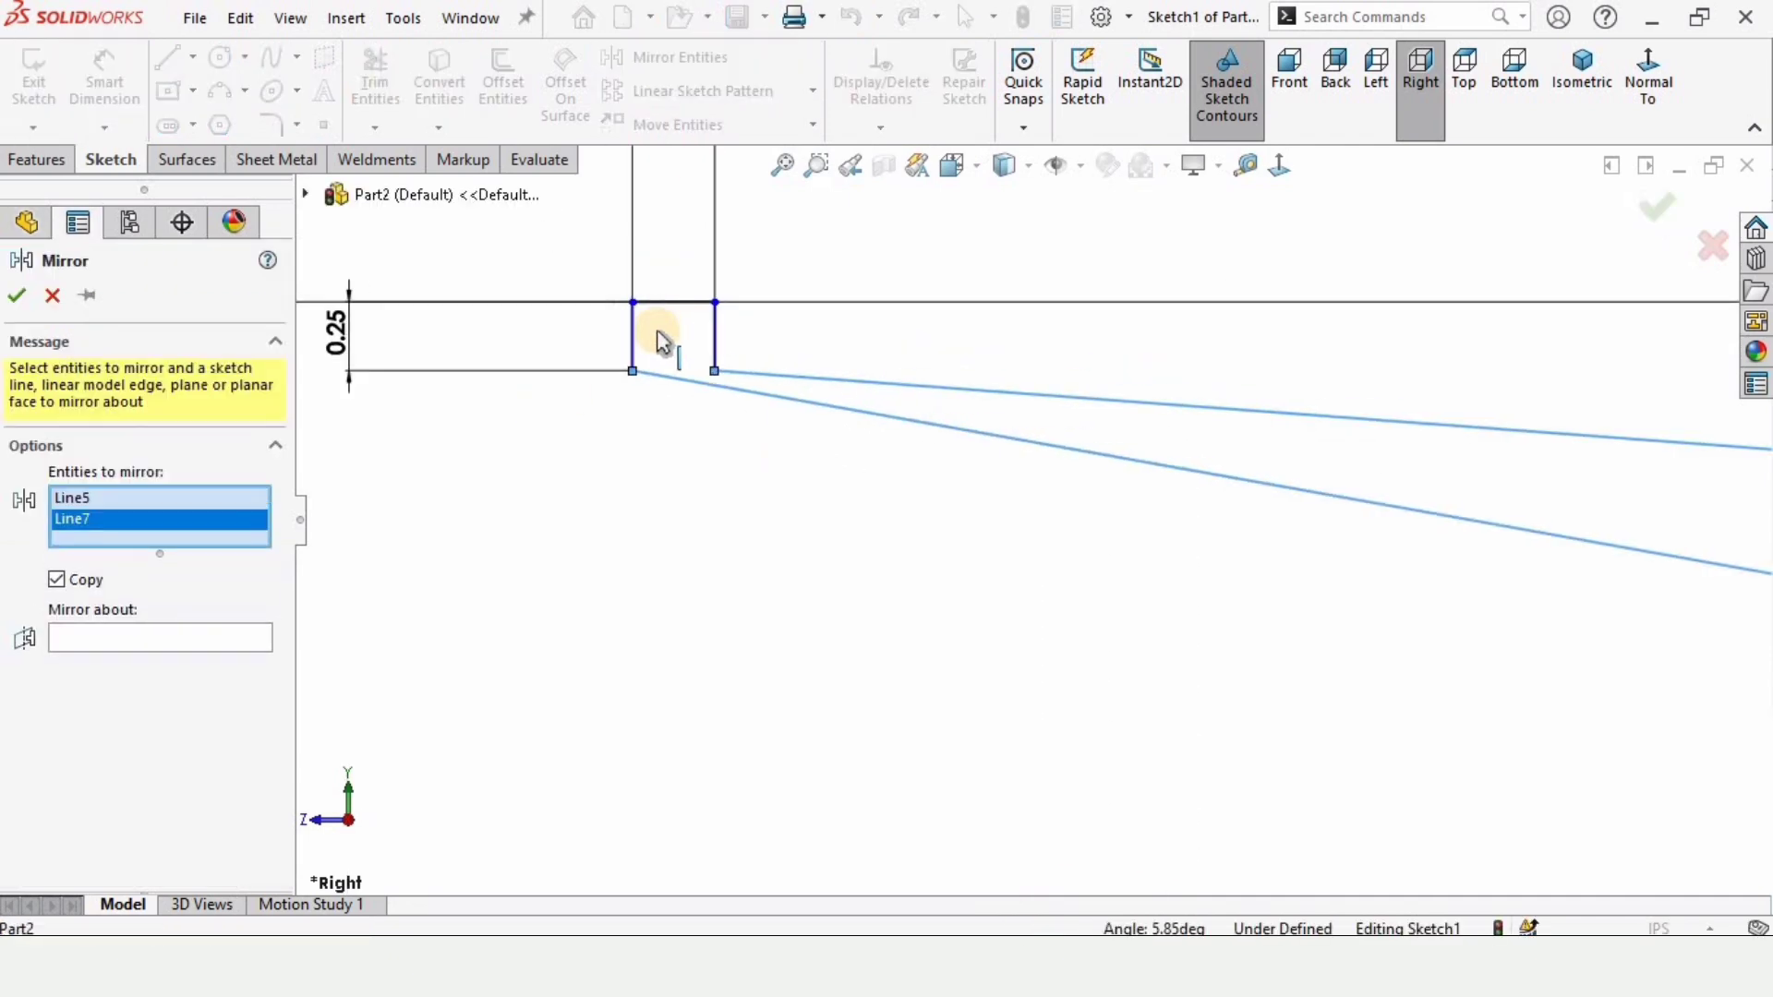
left_click(670, 369)
left_click(792, 364)
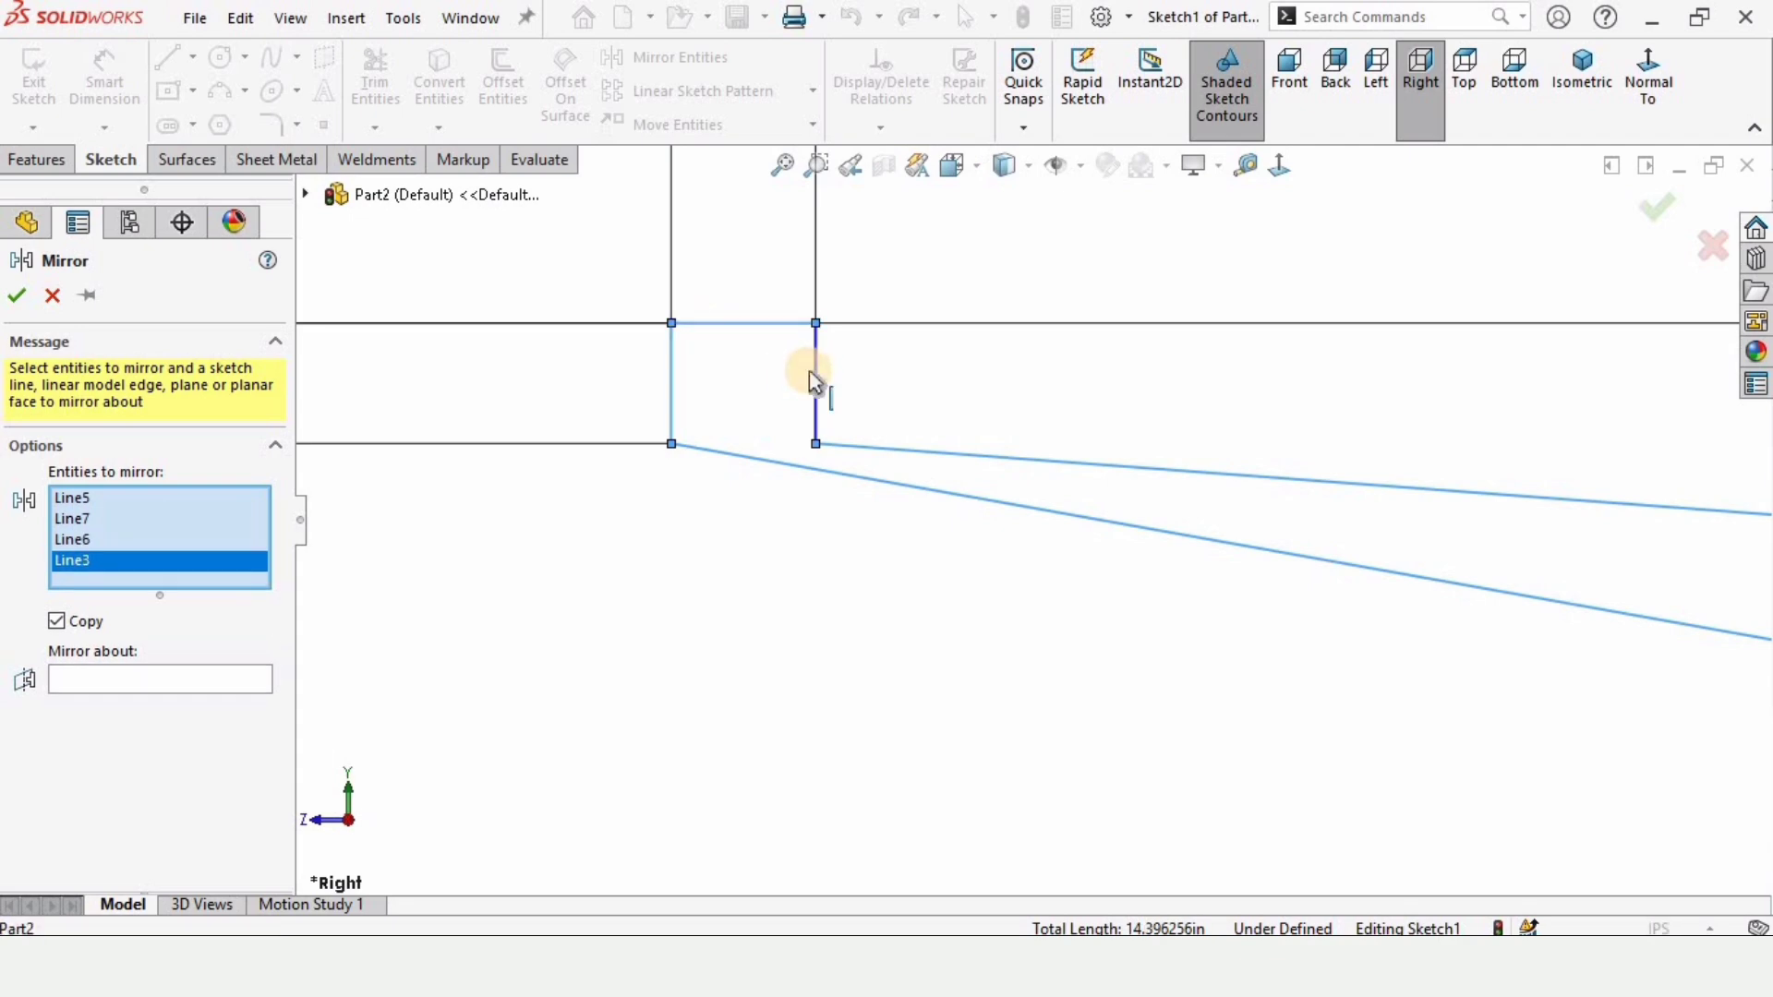
left_click(1151, 467)
scroll(1515, 559, "up", 3)
scroll(1583, 566, "up", 4)
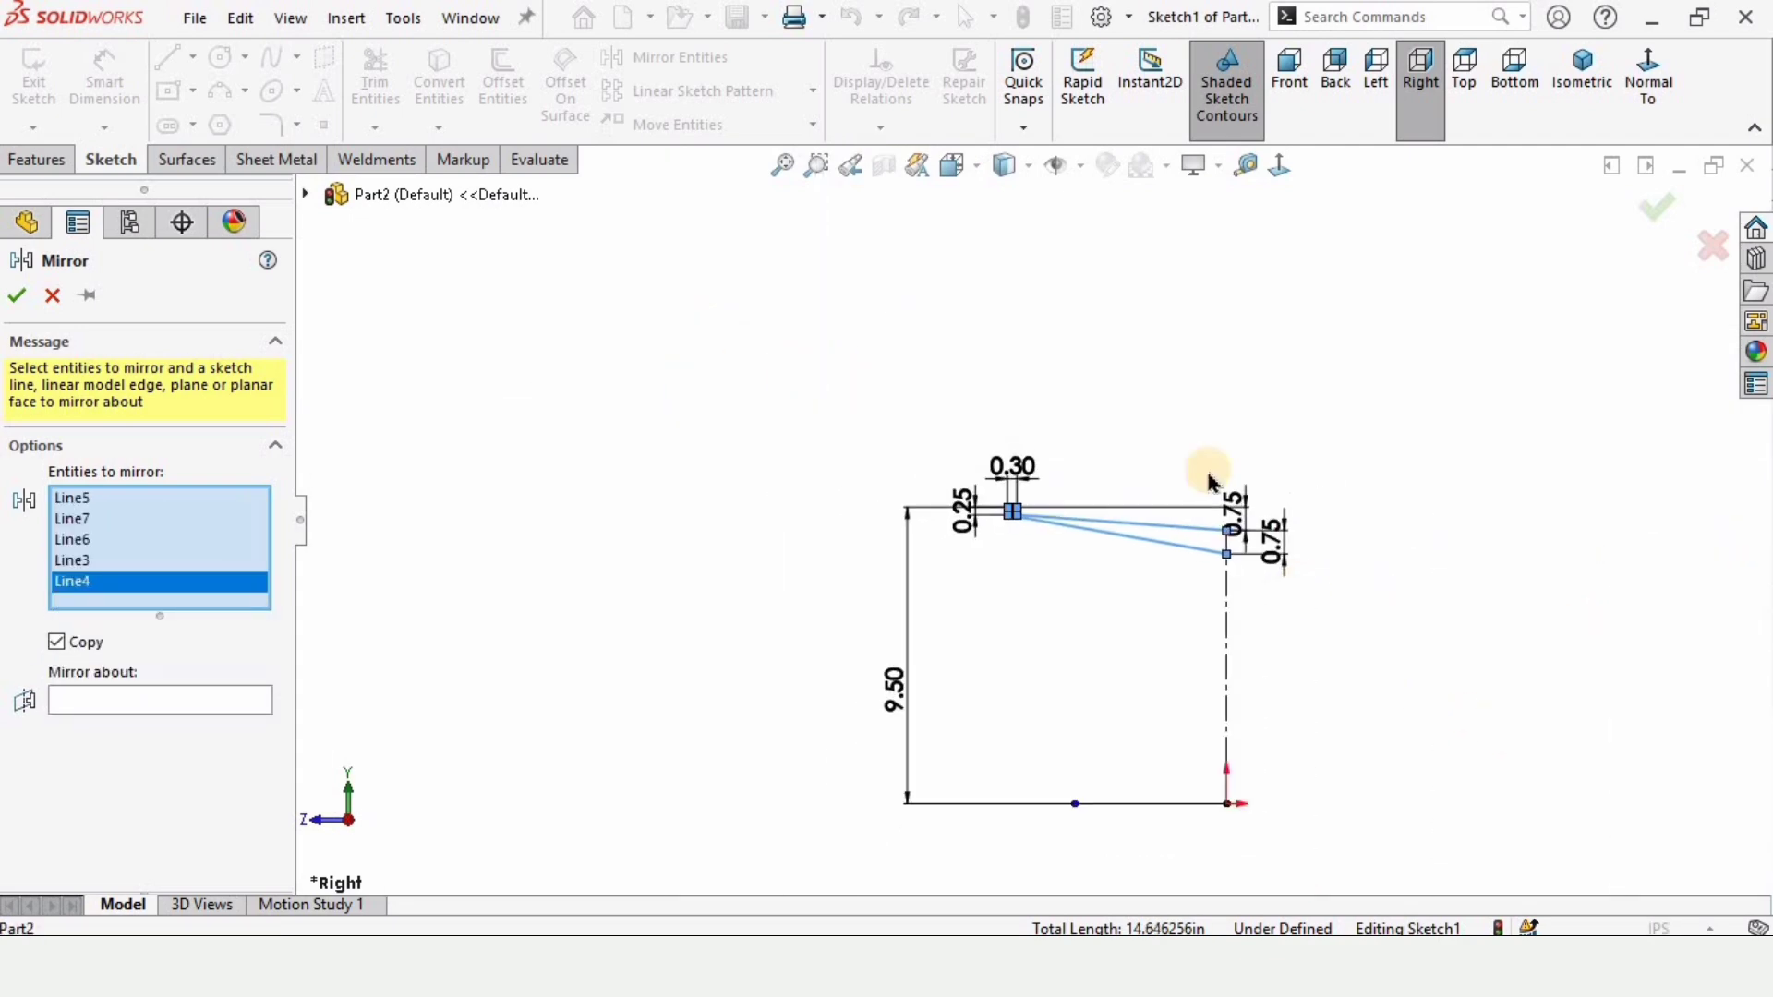
scroll(1103, 296, "down", 3)
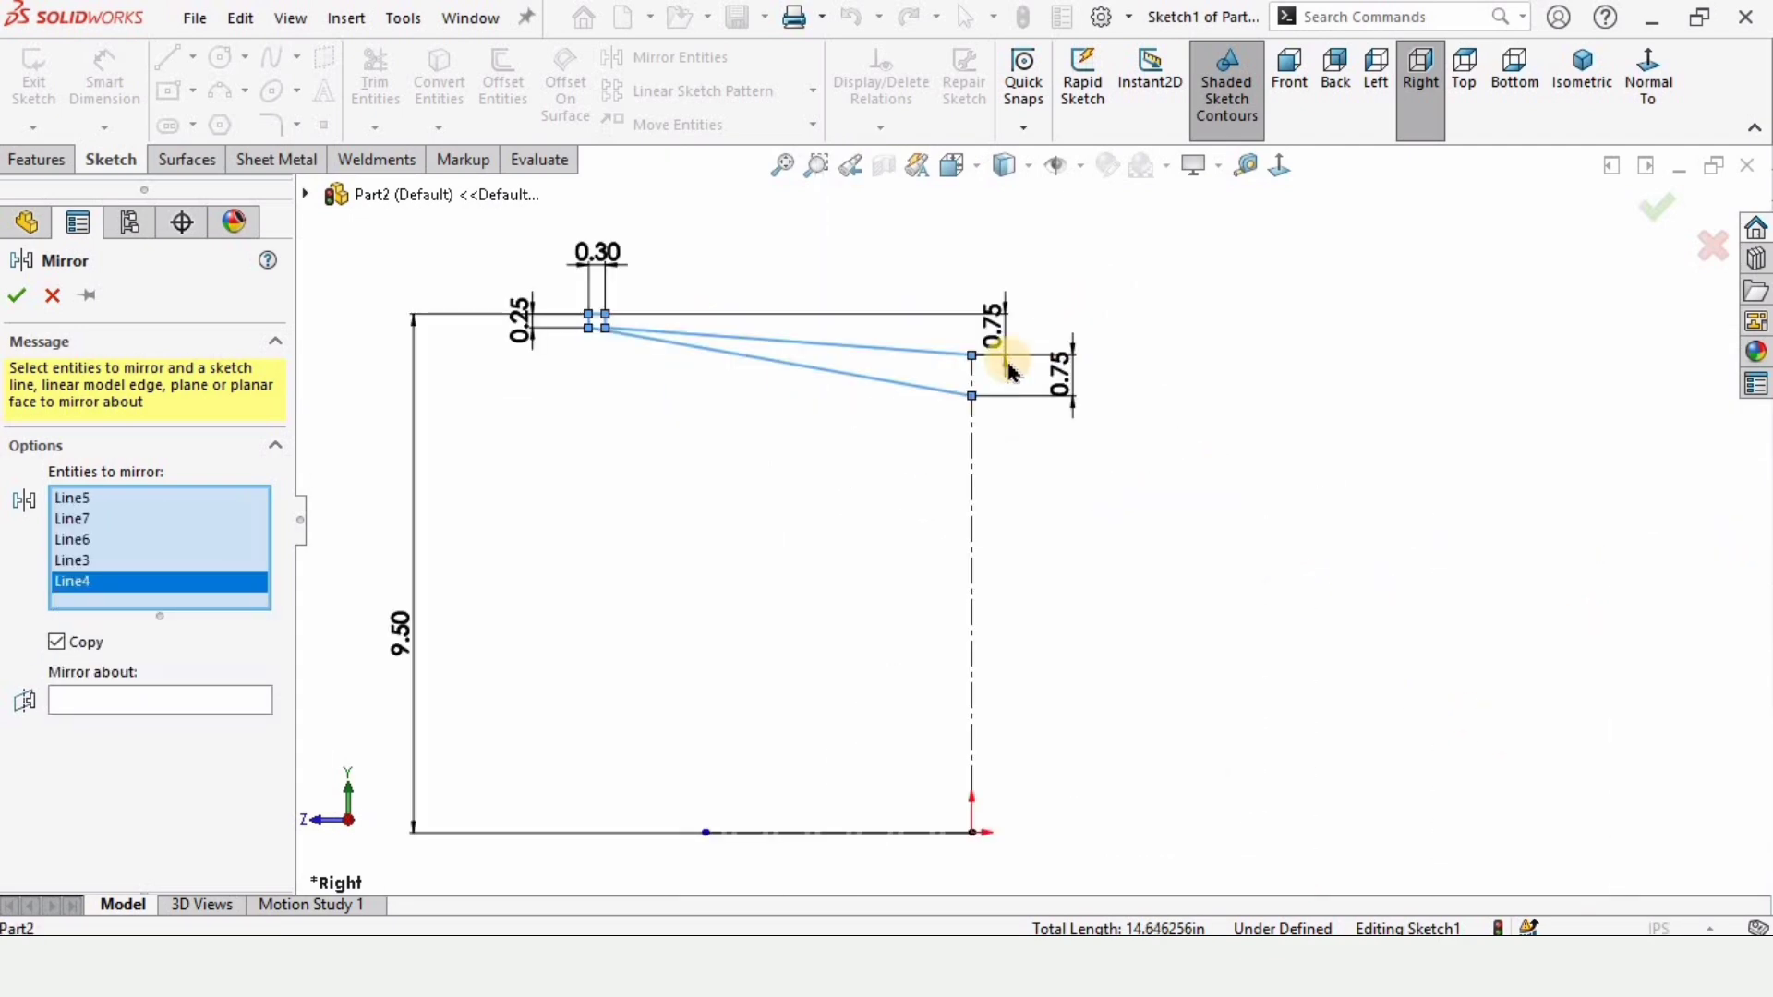
left_click(139, 710)
left_click(915, 607)
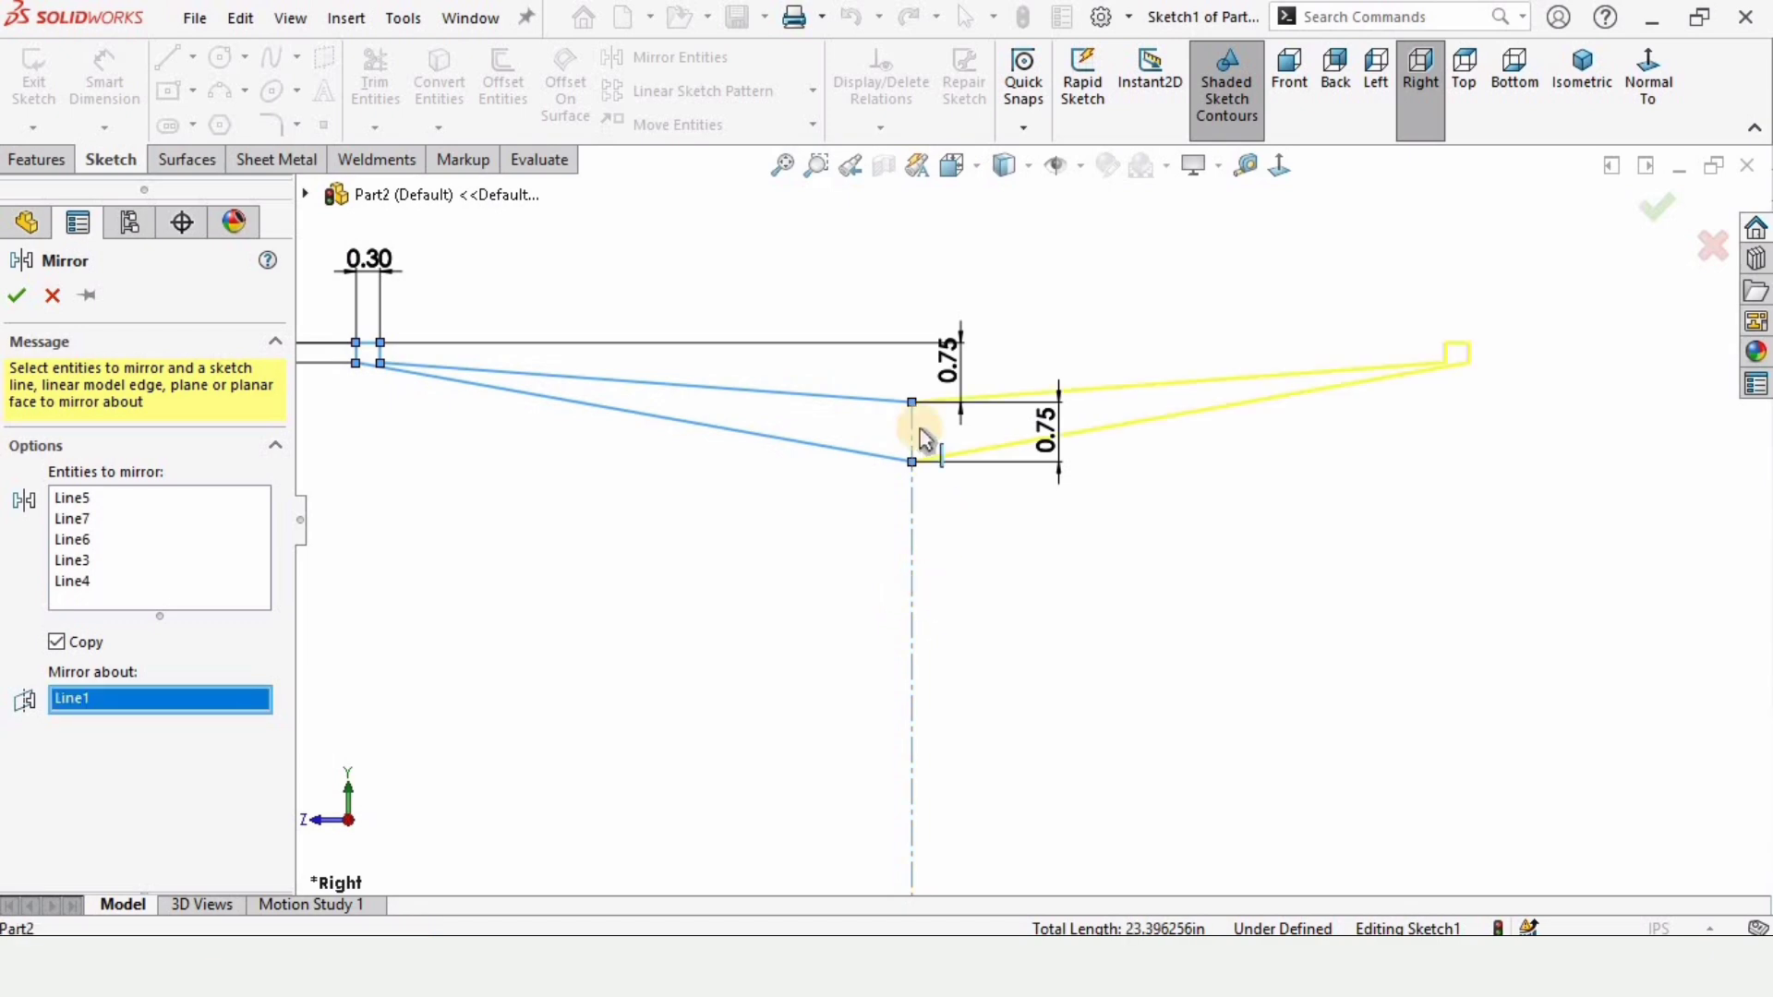
left_click(17, 296)
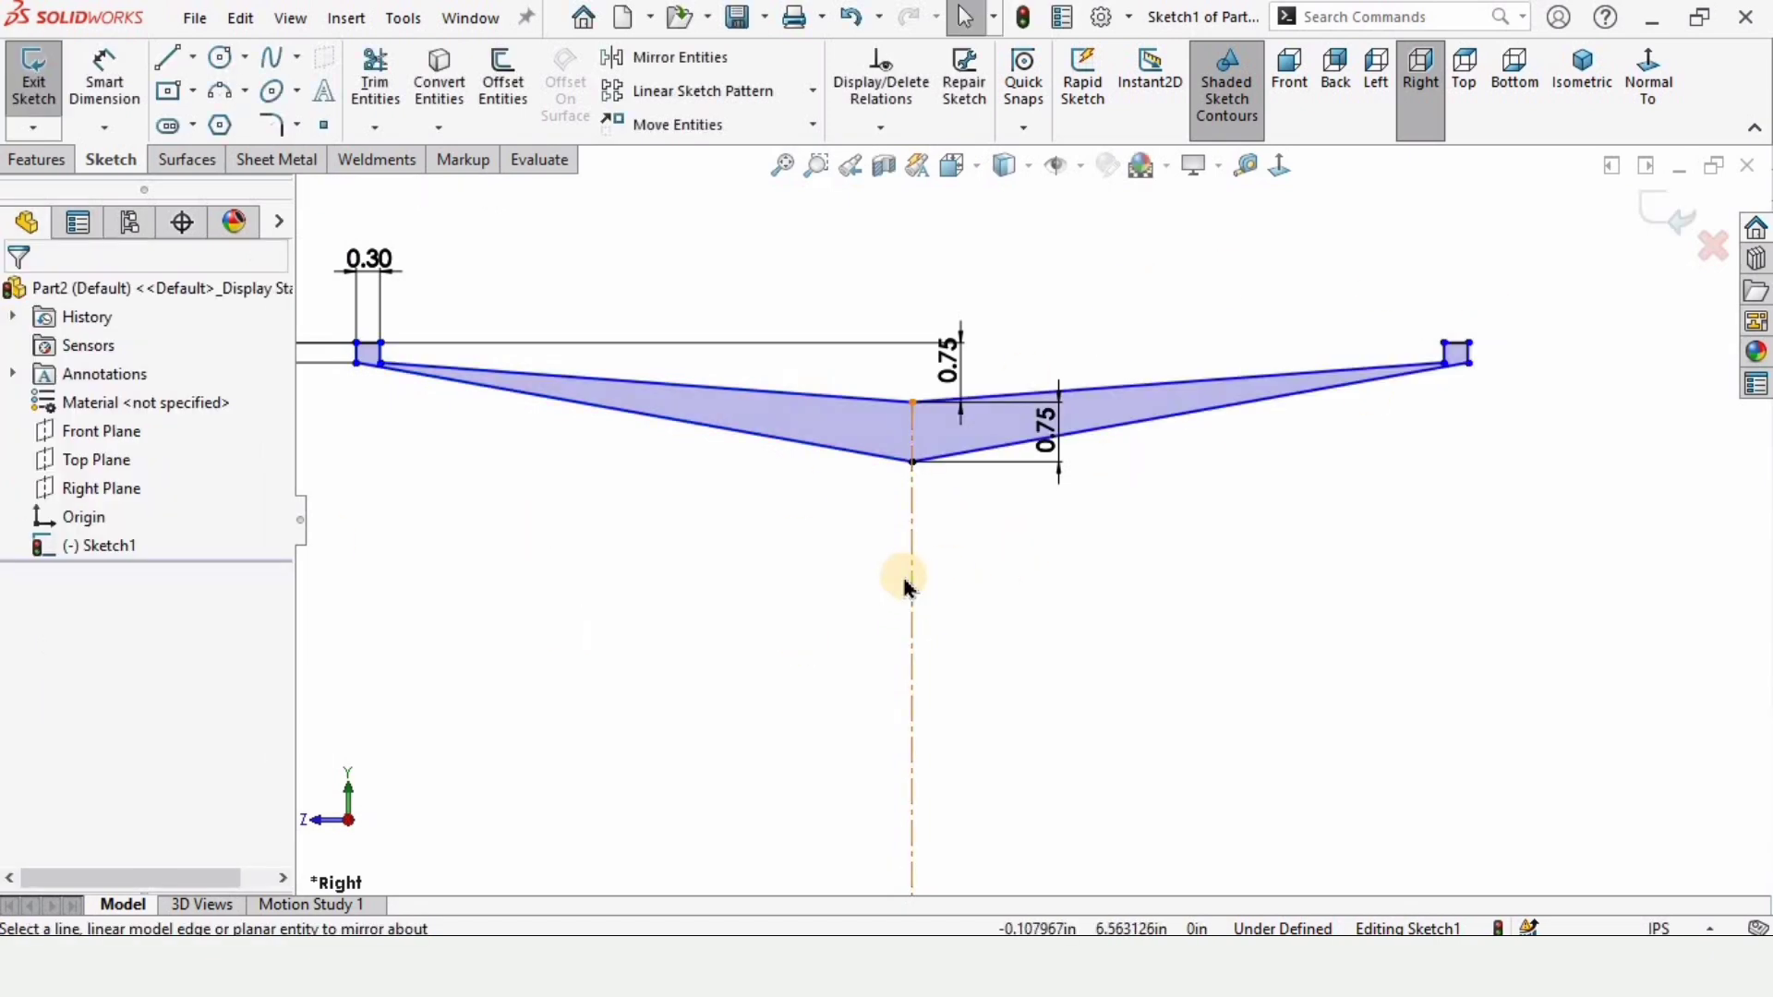
Dimension the profile's overall end-to-end width, changing 14.02 to 7.25 in
key("f")
left_click(105, 74)
scroll(557, 388, "down", 2)
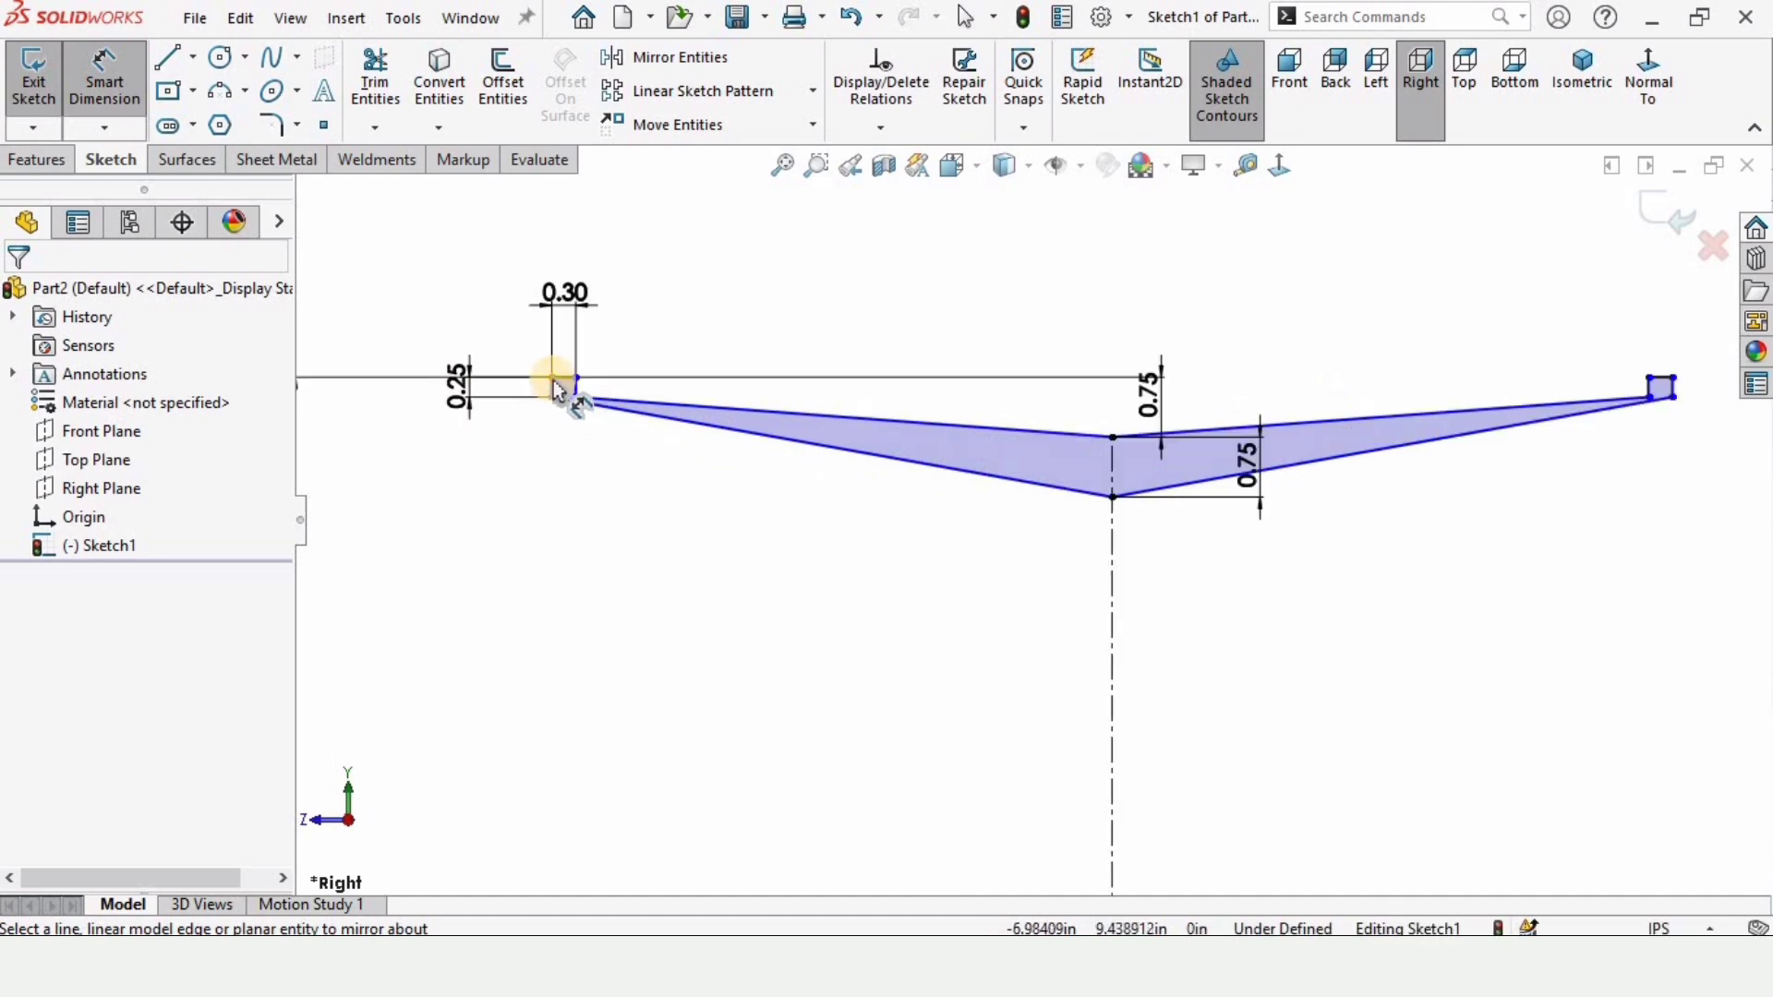
scroll(564, 402, "down", 3)
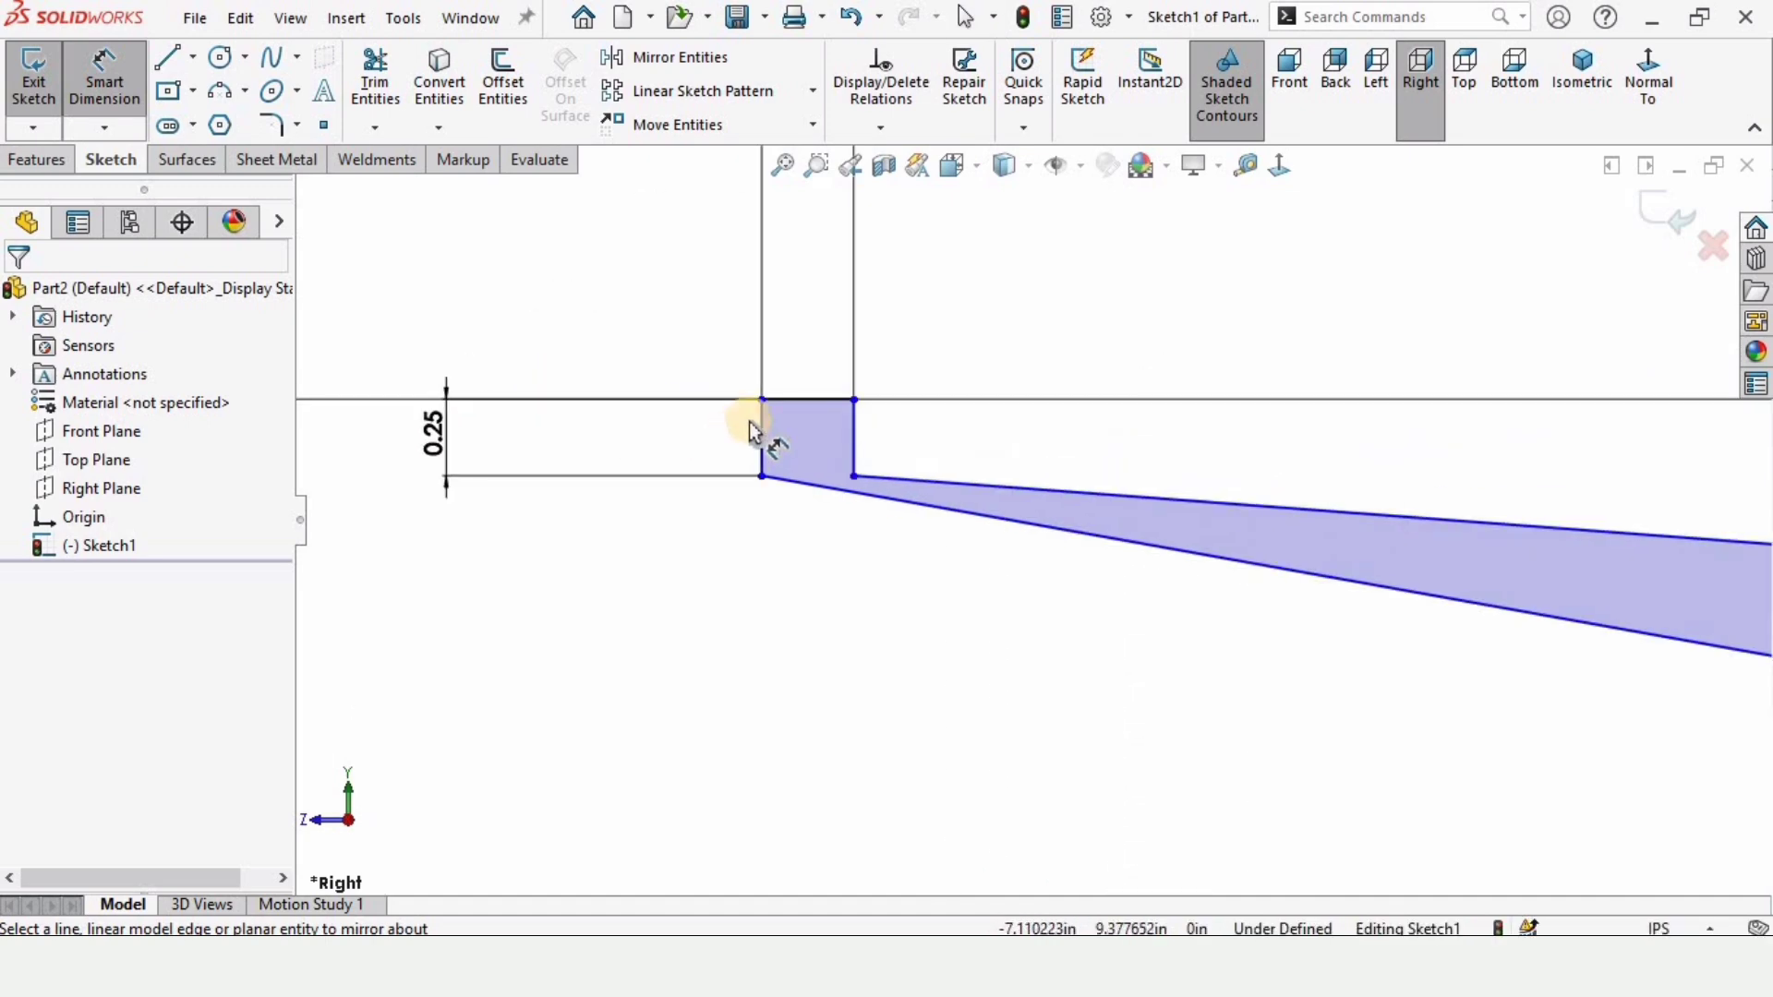
left_click(884, 459)
scroll(1631, 503, "up", 5)
scroll(1635, 502, "down", 4)
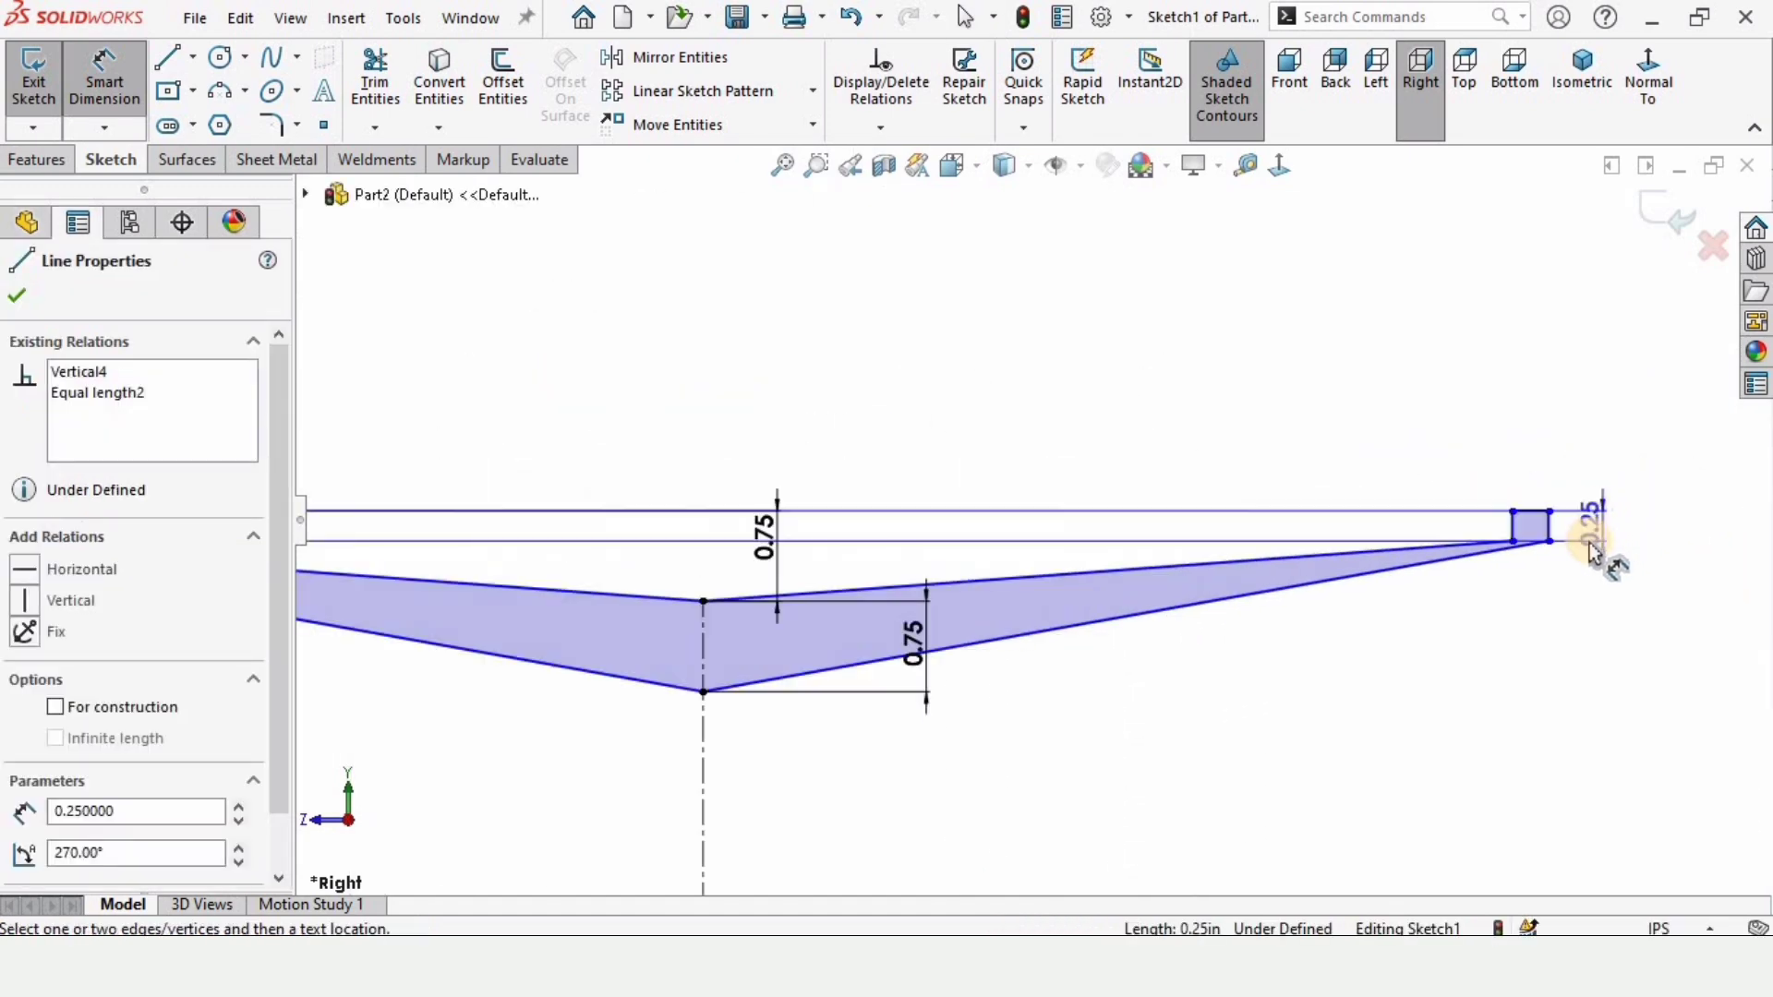
left_click(1551, 534)
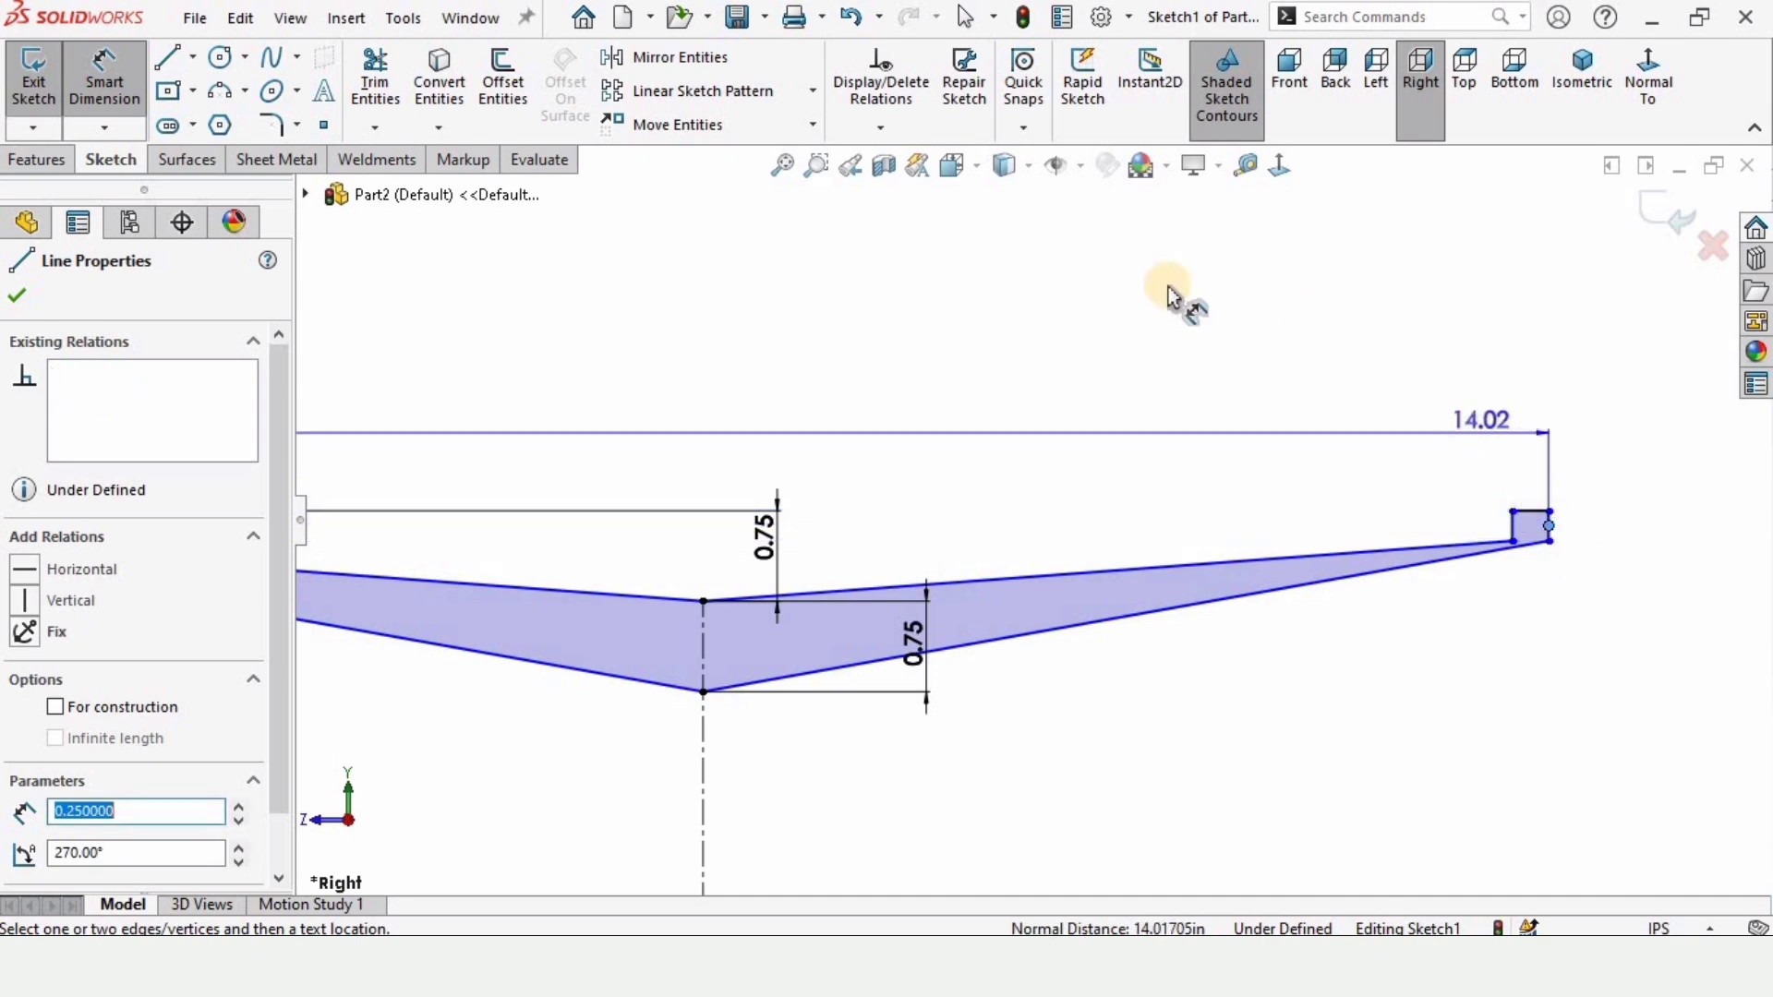
left_click(865, 261)
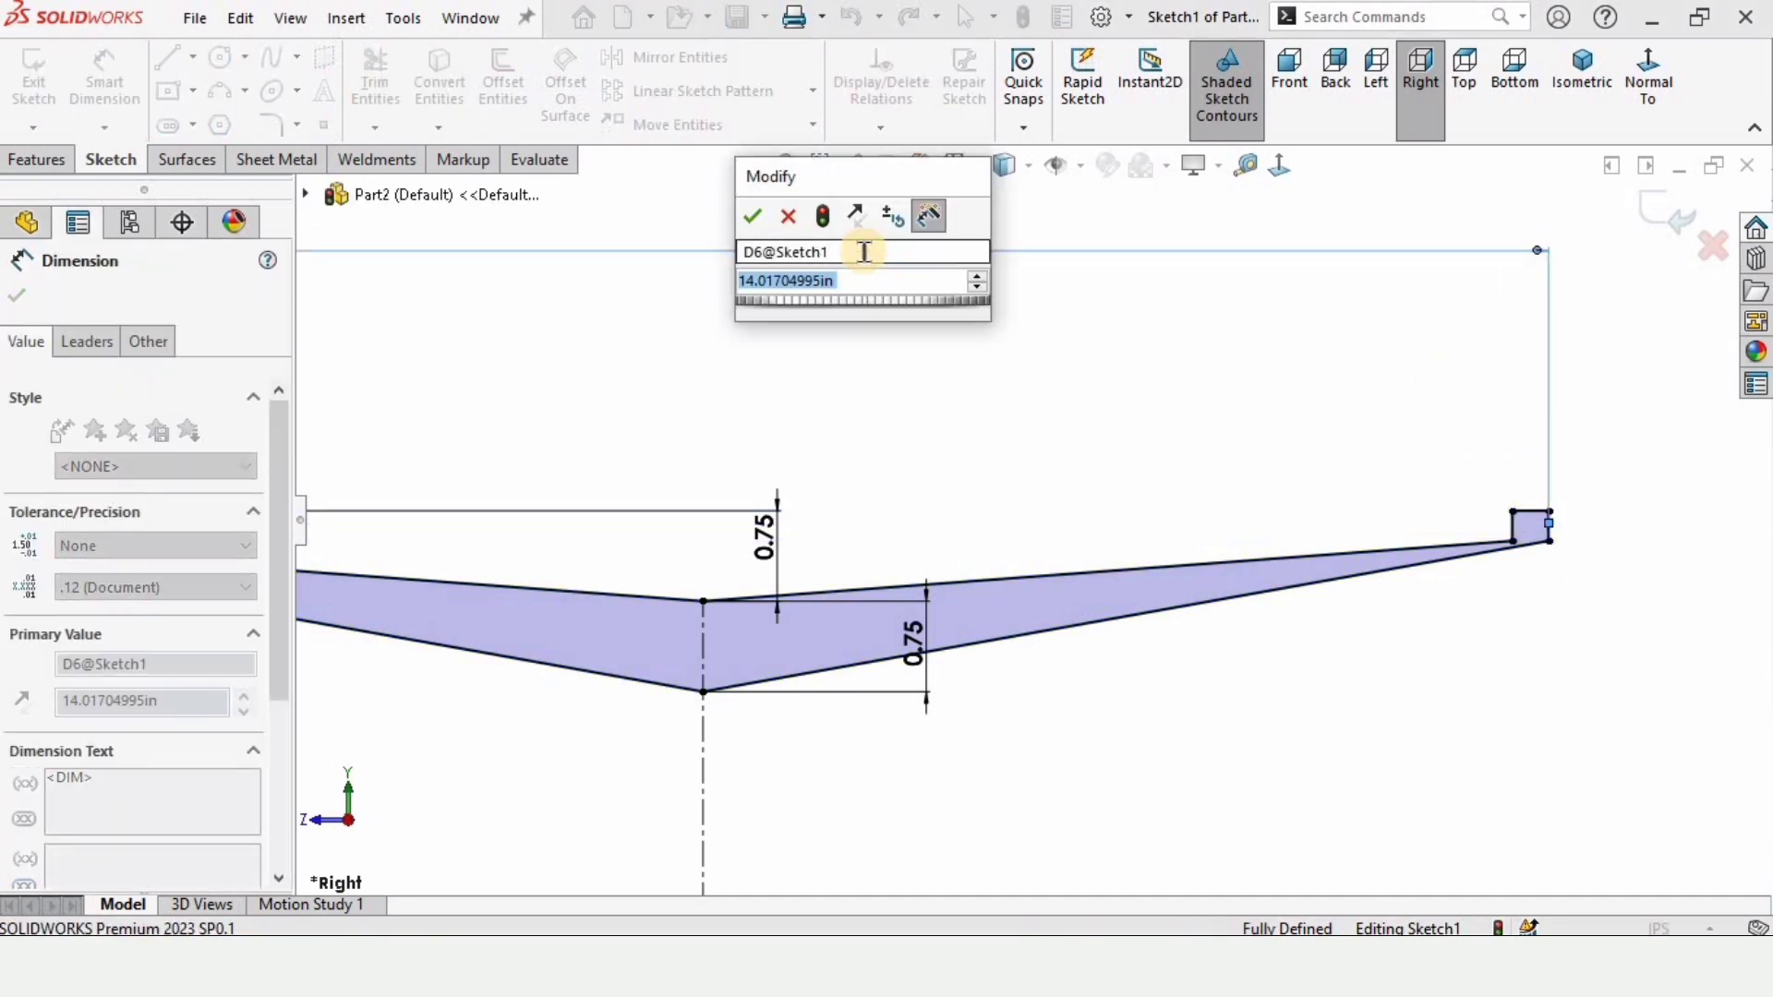
type("7.")
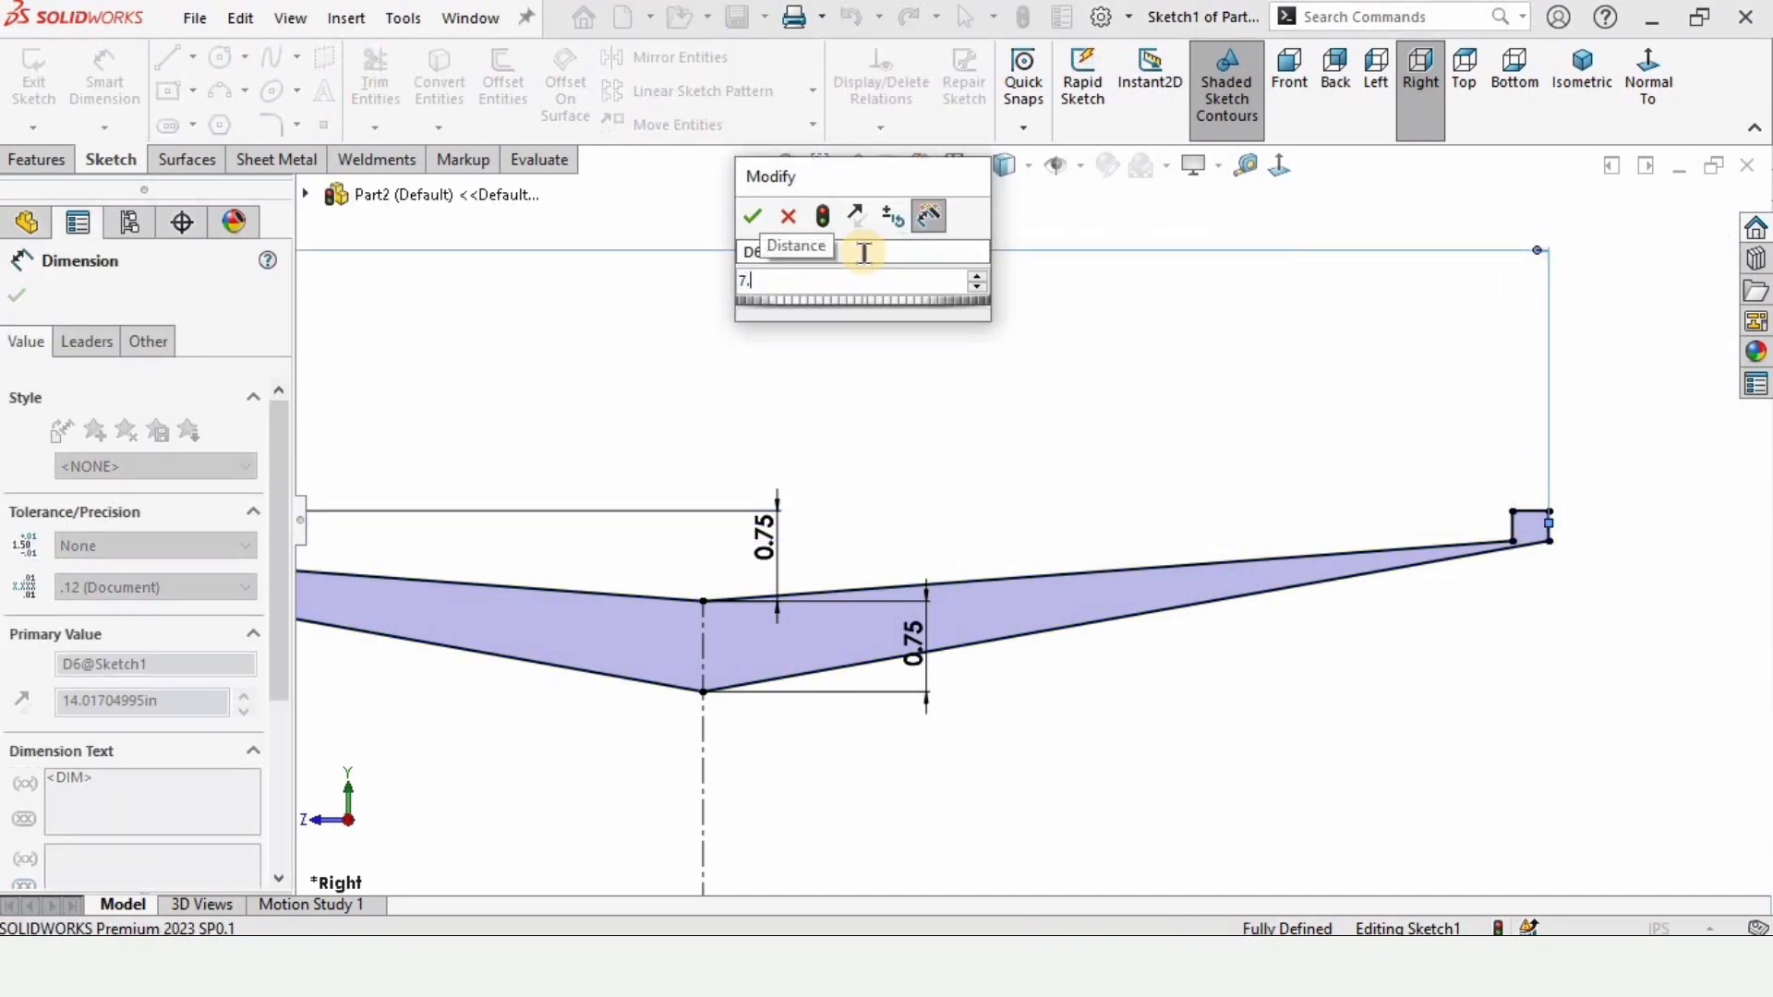
type("25")
key("Return")
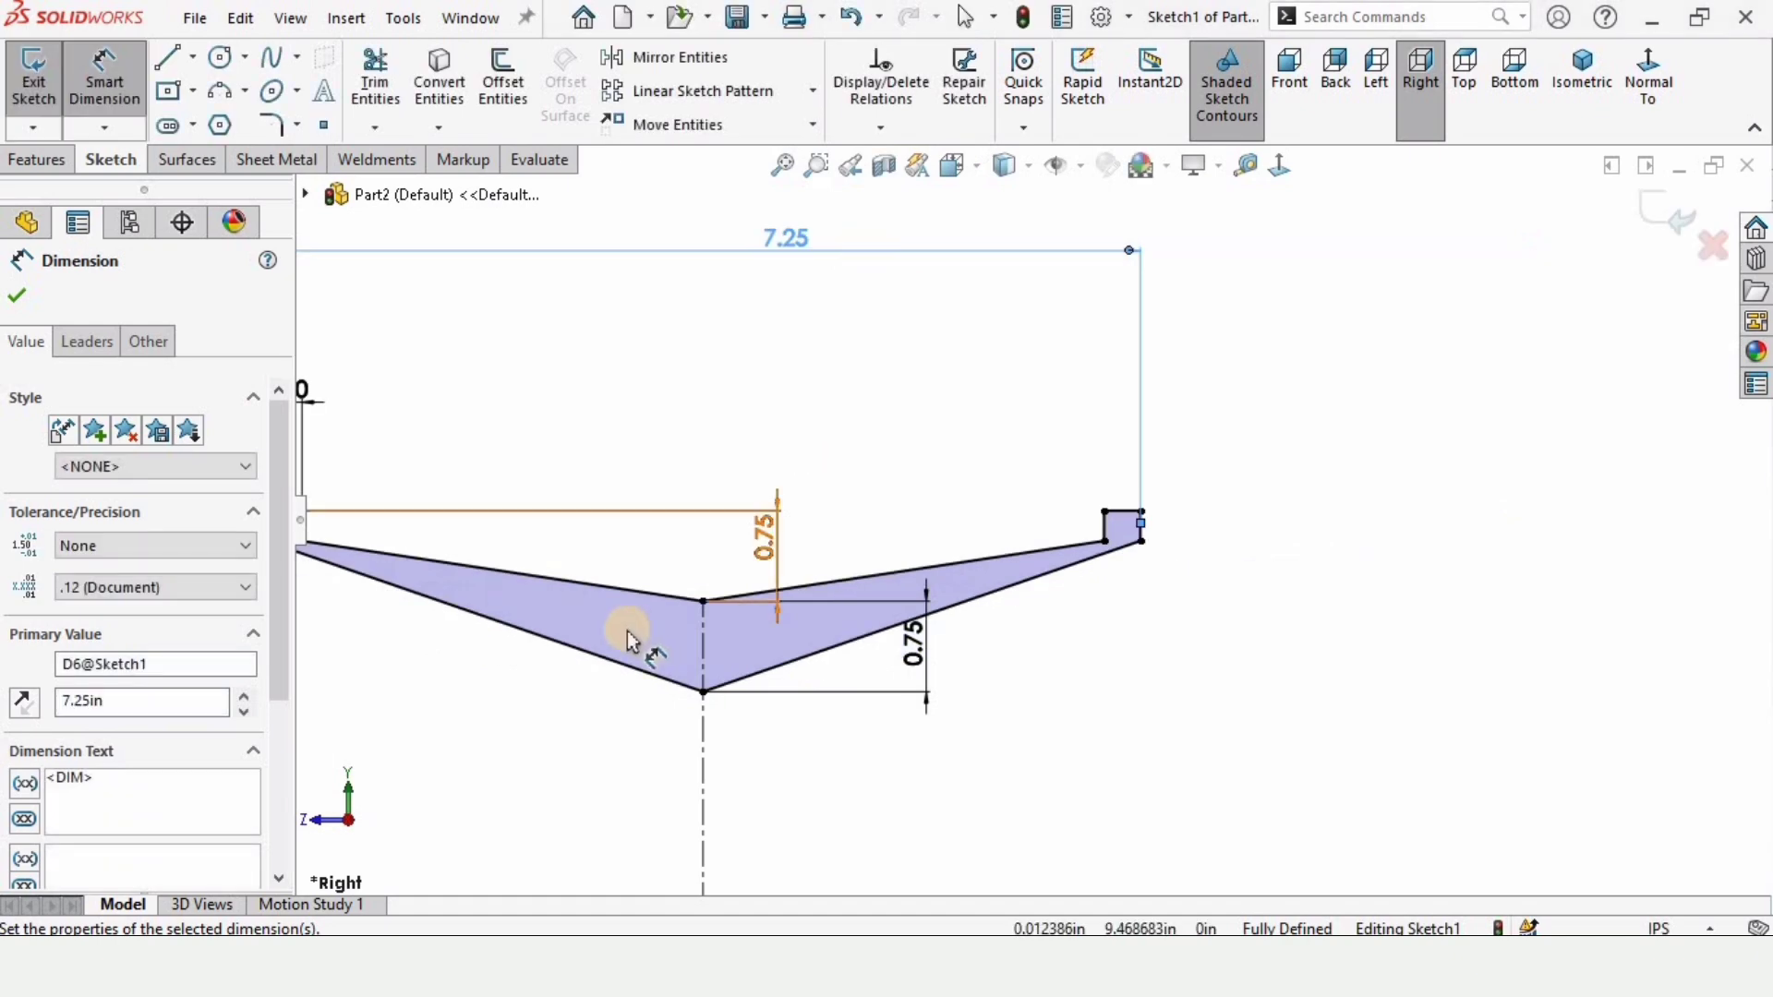
key("f")
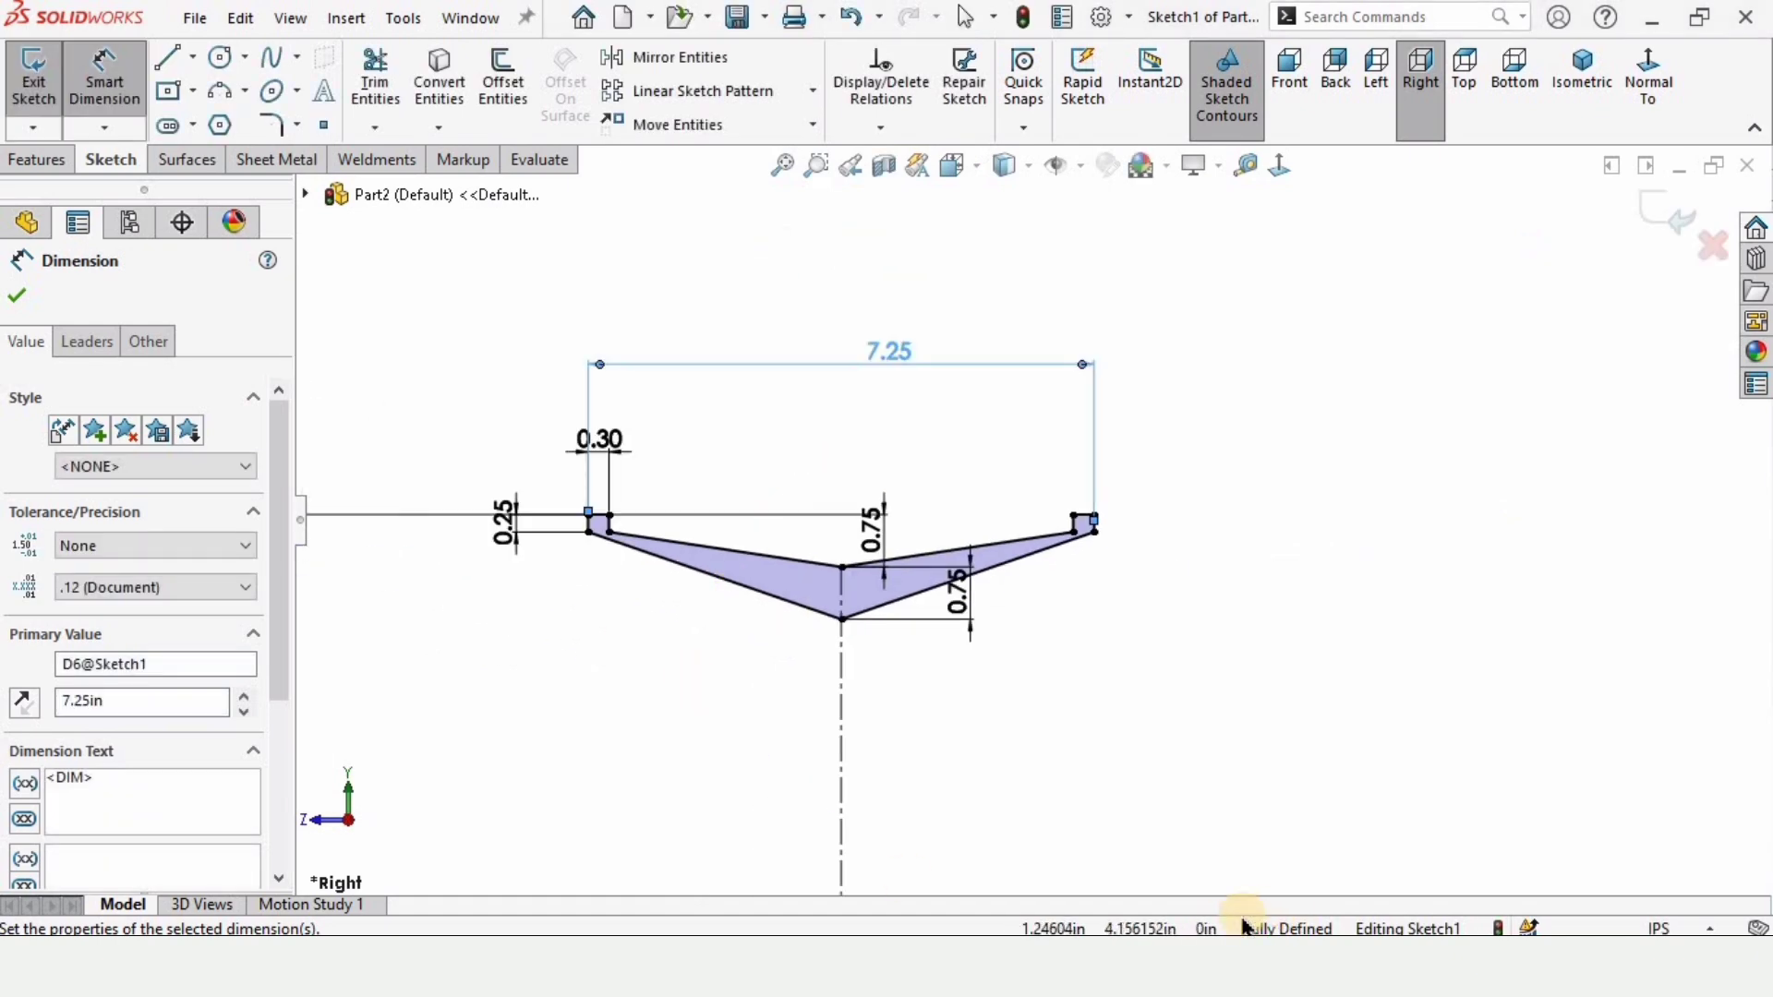
key("Escape")
key("f")
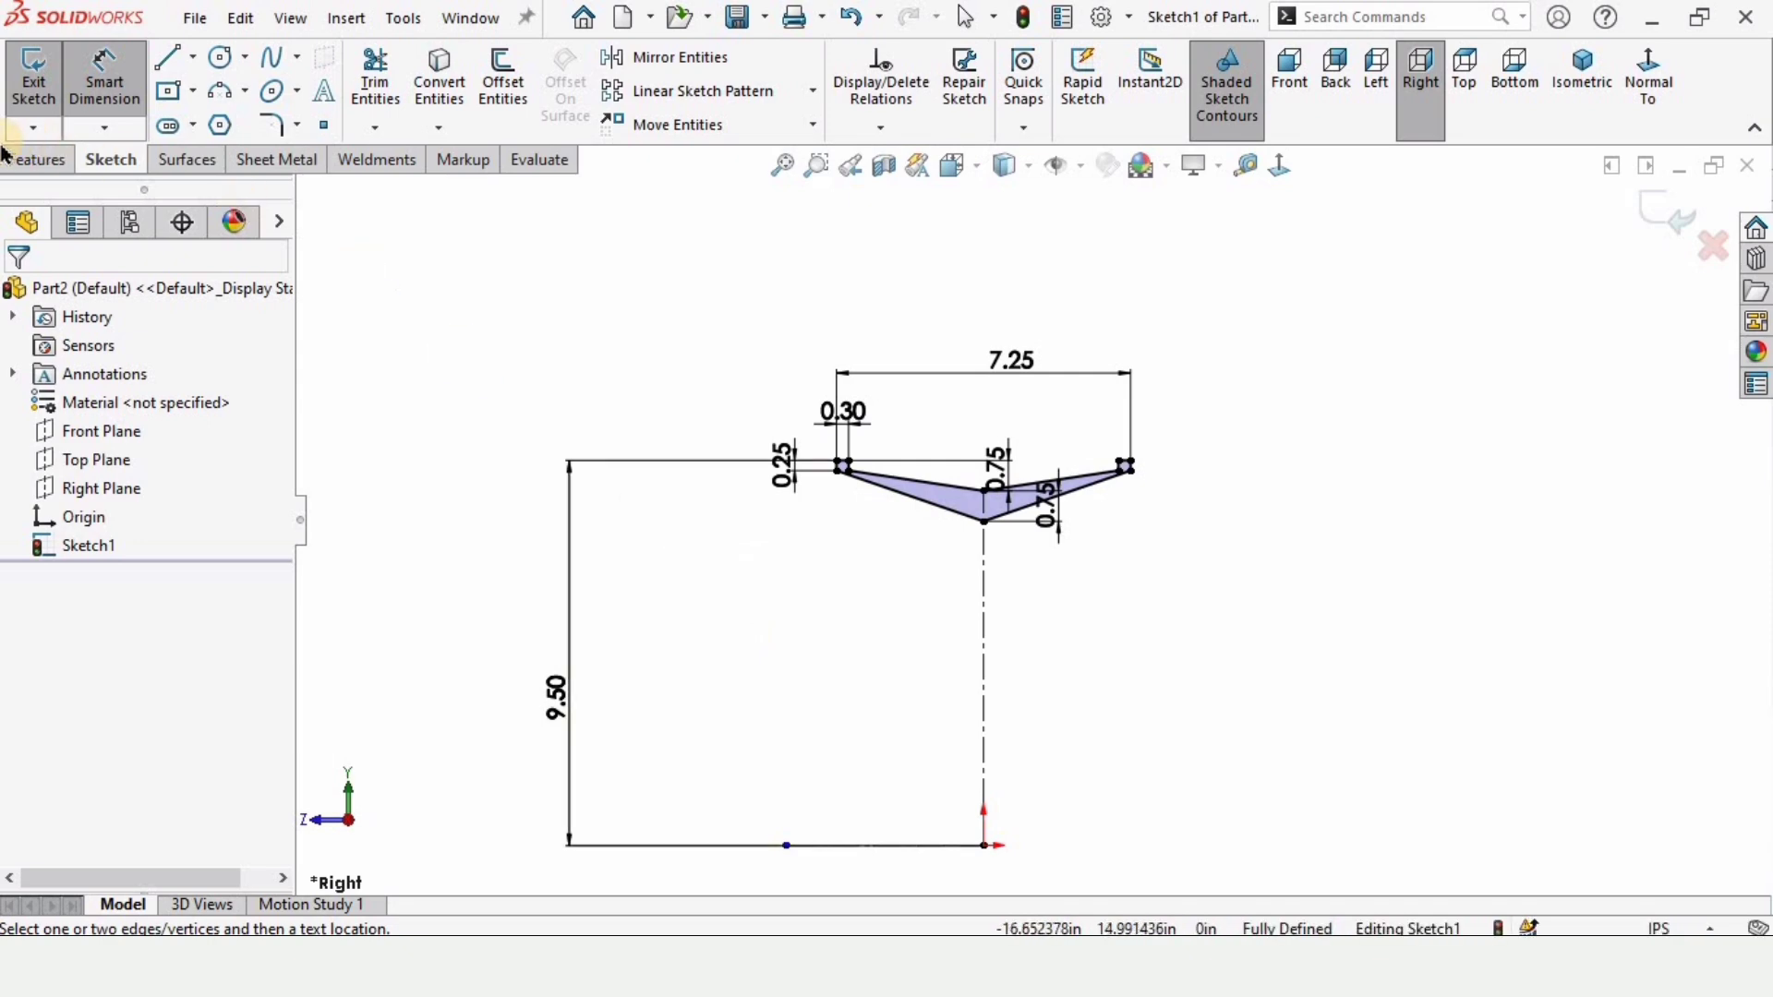
Revolve the sketch a full 360° (Blind) about Line2 into a solid ring
left_click(25, 164)
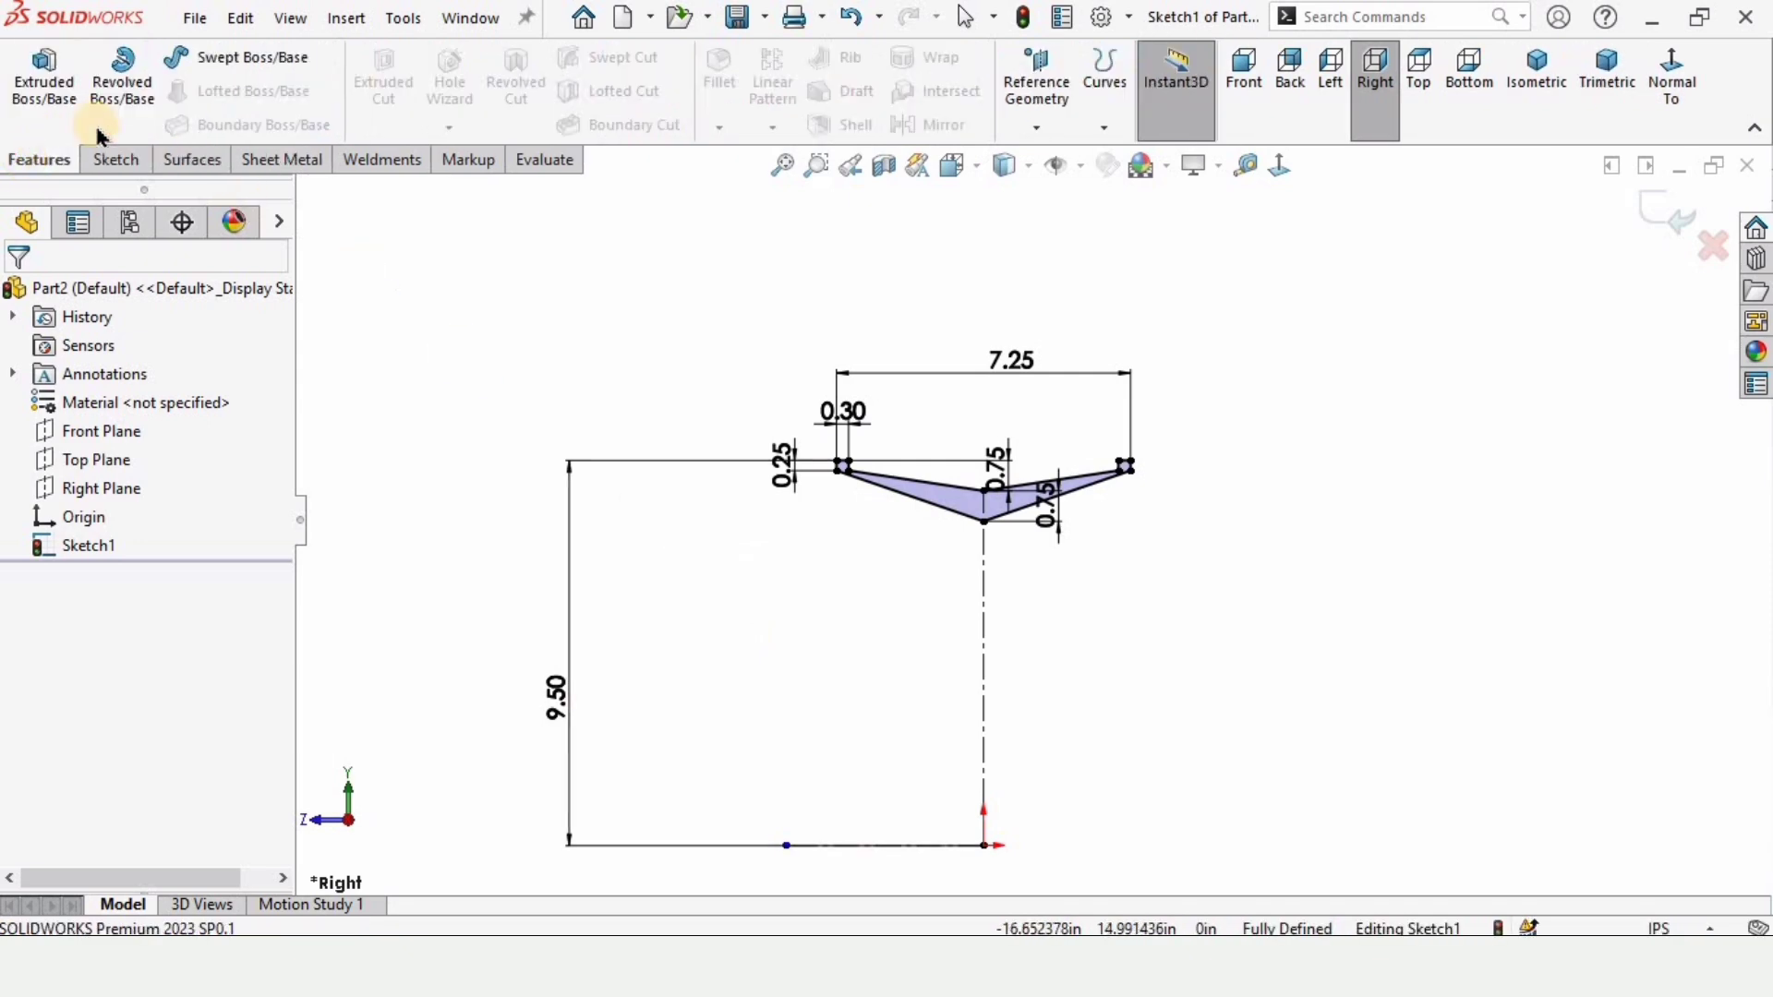
left_click(118, 94)
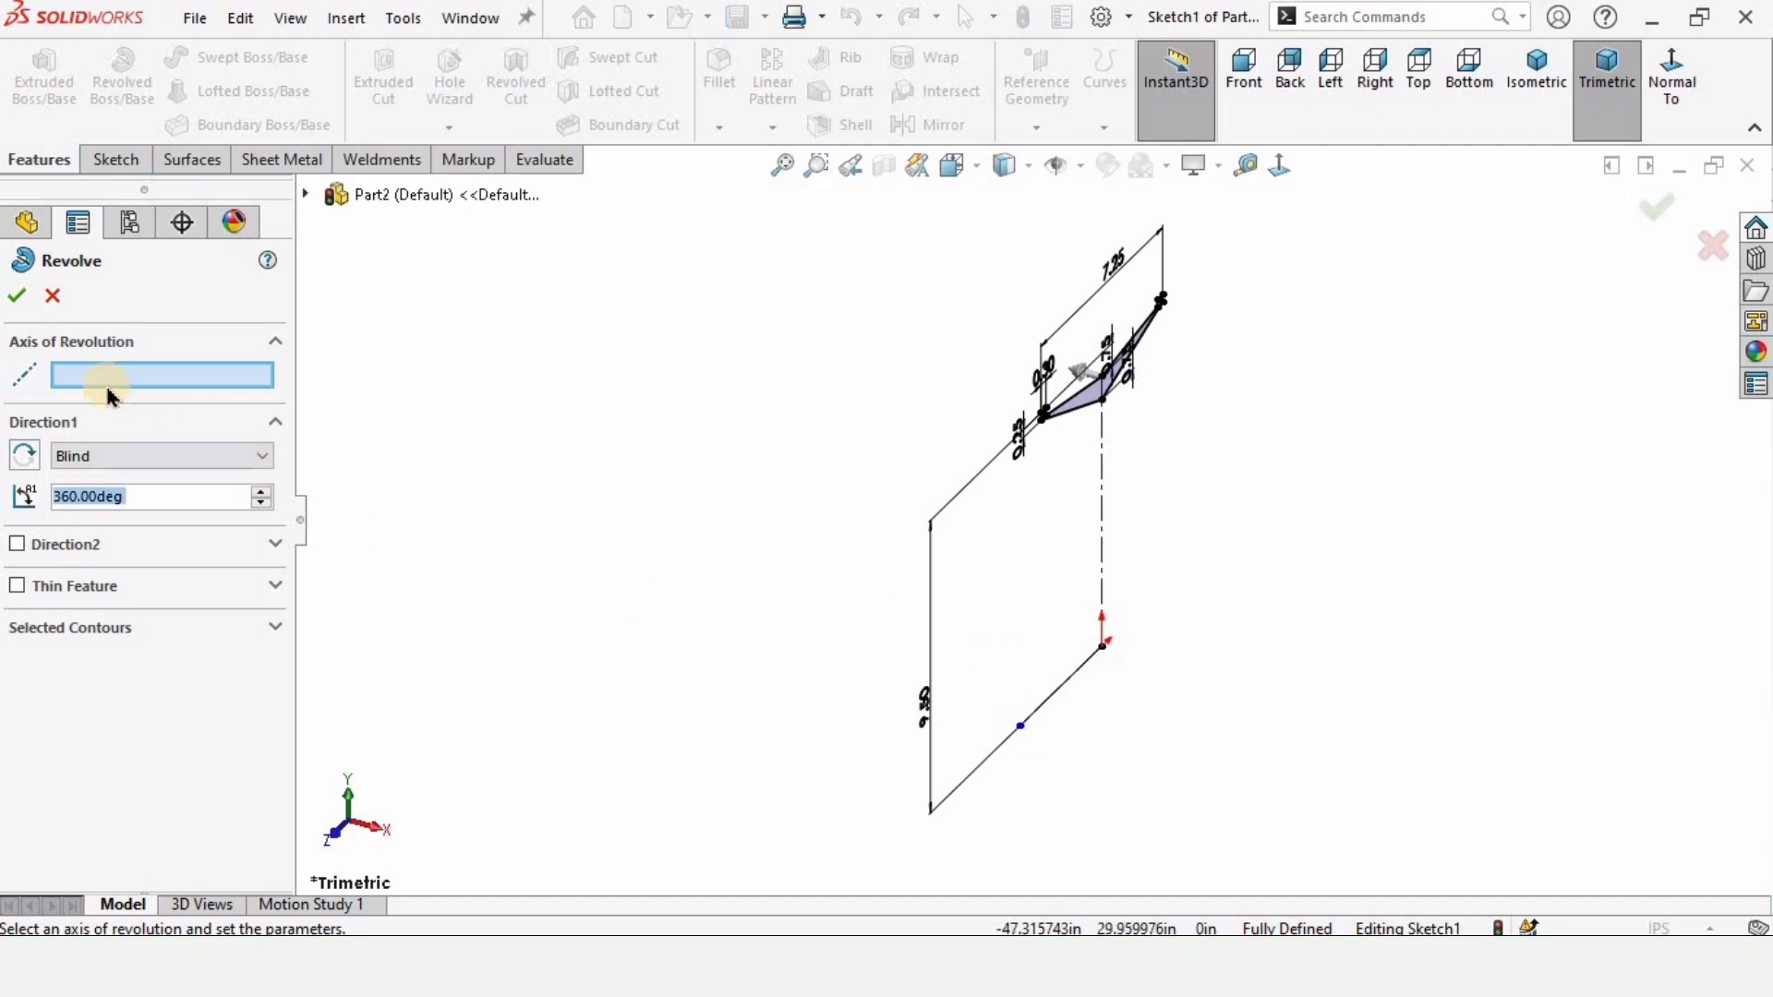
left_click(139, 384)
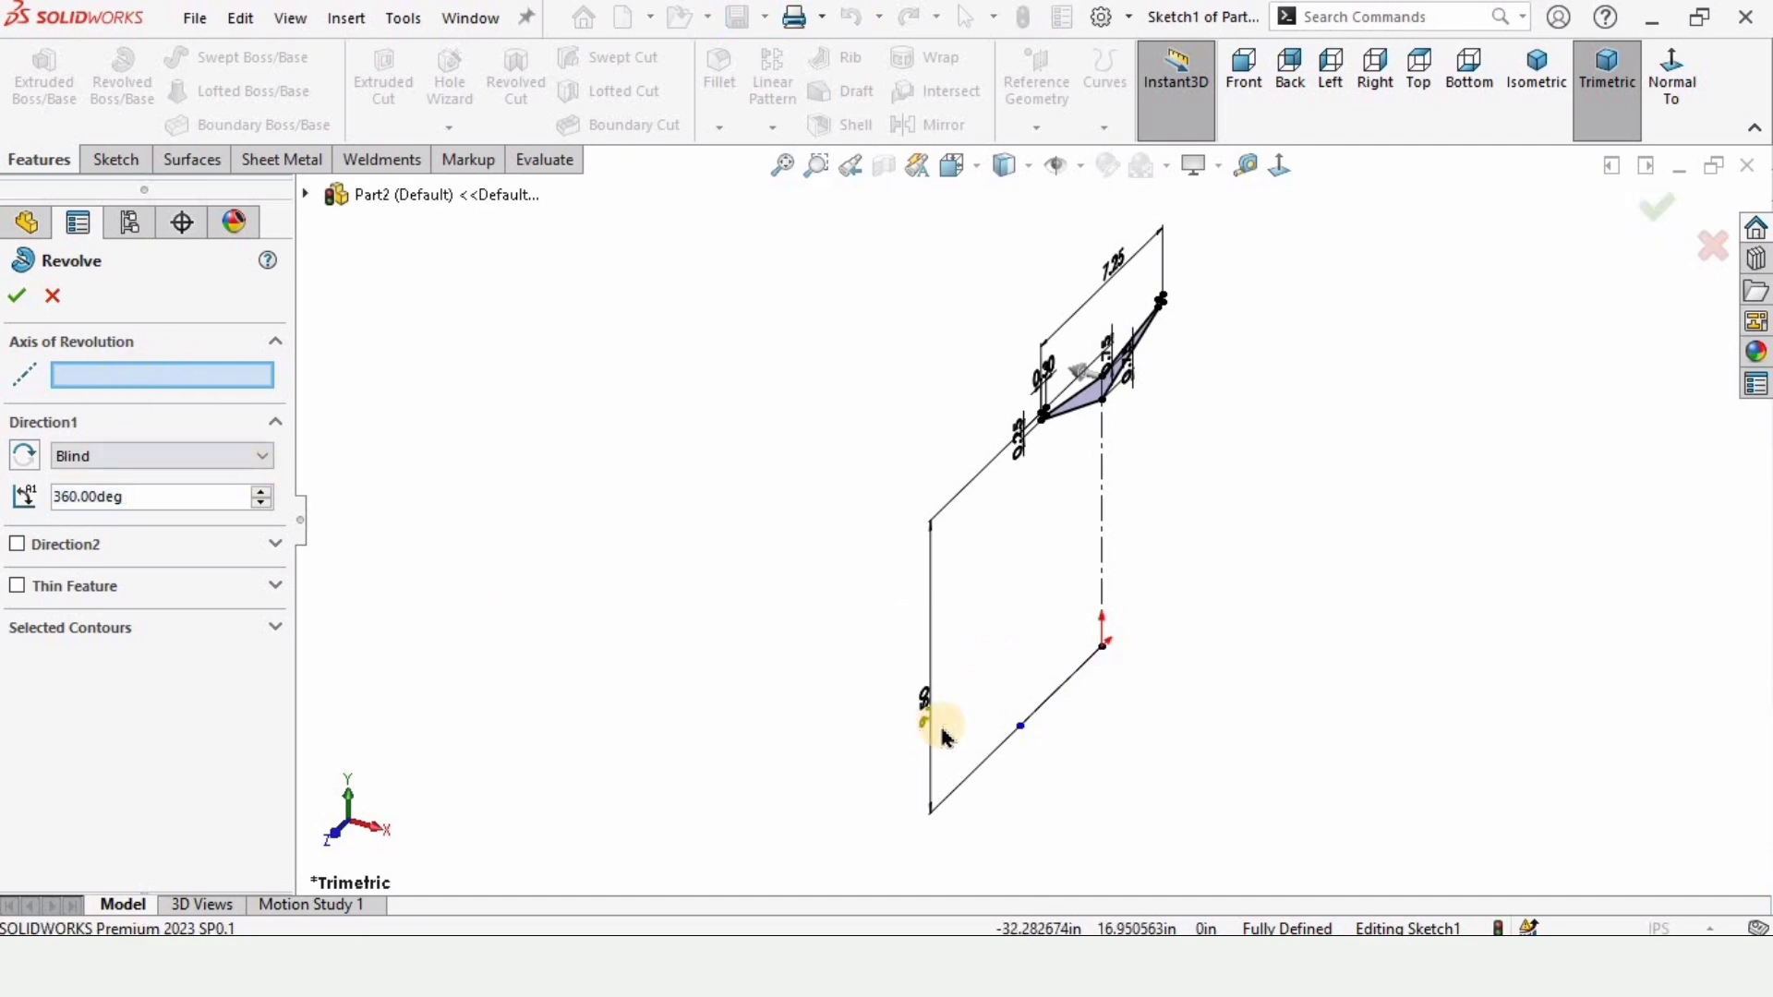
left_click(1103, 663)
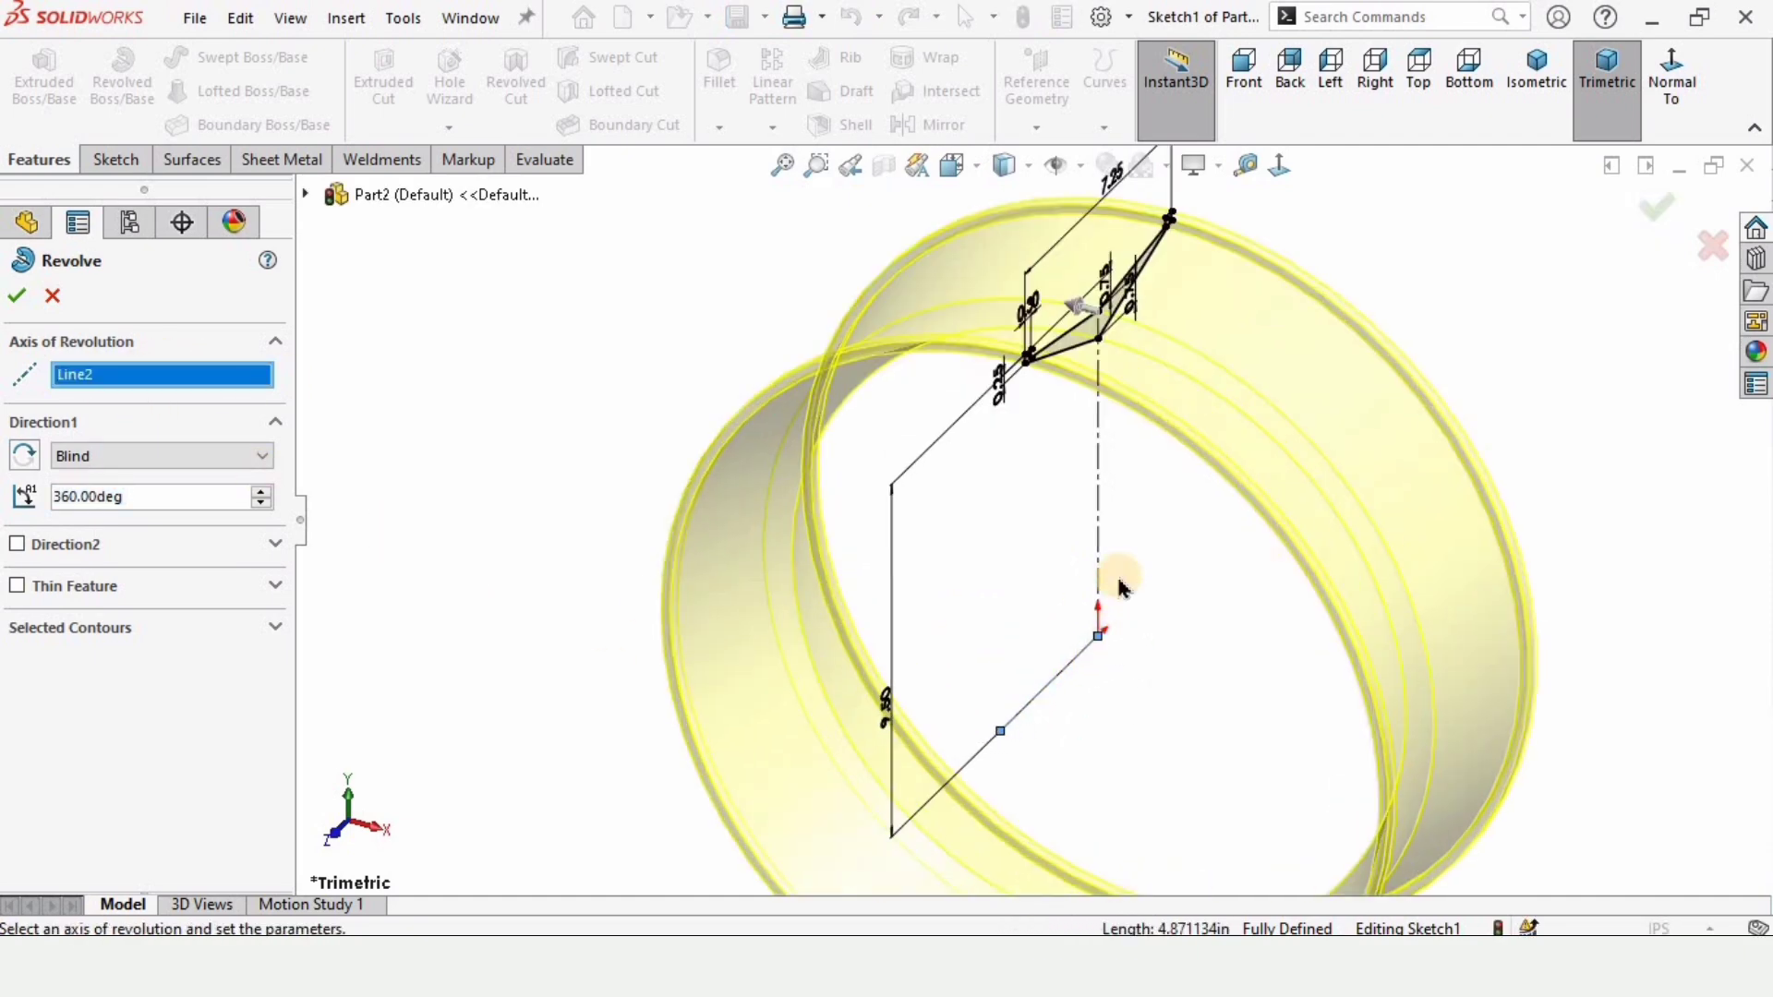
left_click(78, 456)
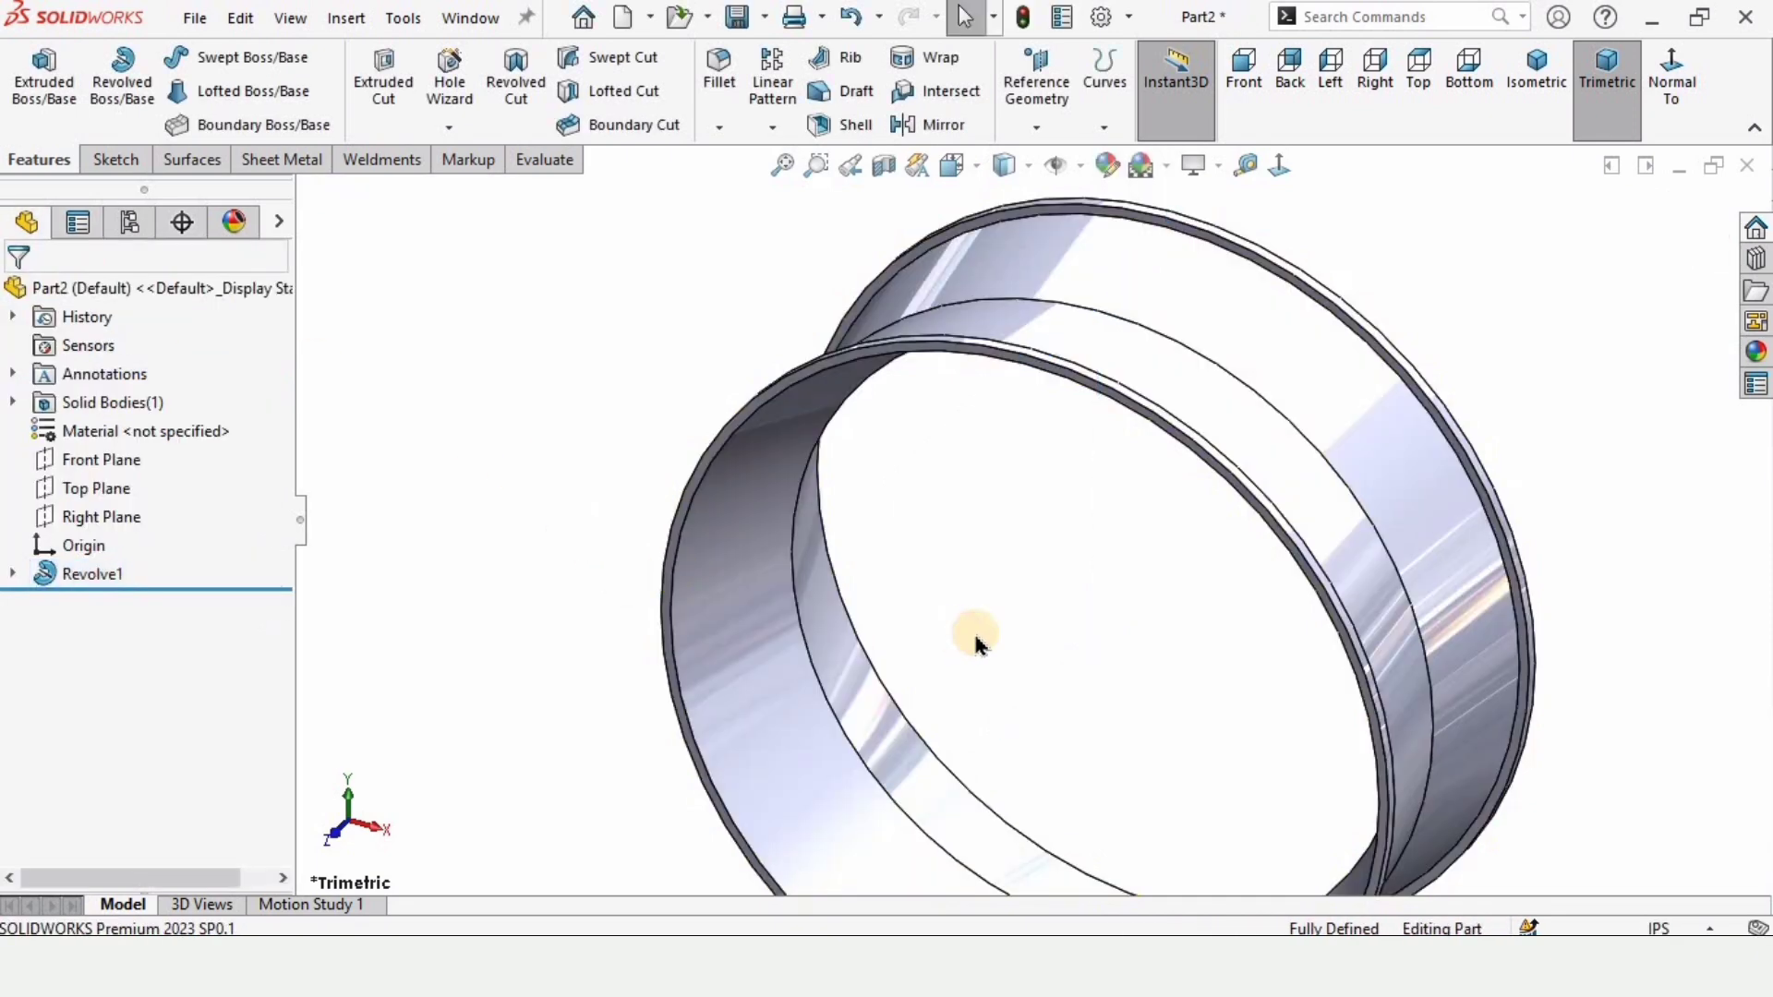
scroll(1044, 610, "up", 3)
Apply the Metal > Chrome 'chromium plate' appearance to the ring and inspect it
mouse_move(1120, 585)
middle_mouse_down()
mouse_move(689, 646)
mouse_move(828, 641)
mouse_move(1443, 483)
middle_mouse_up()
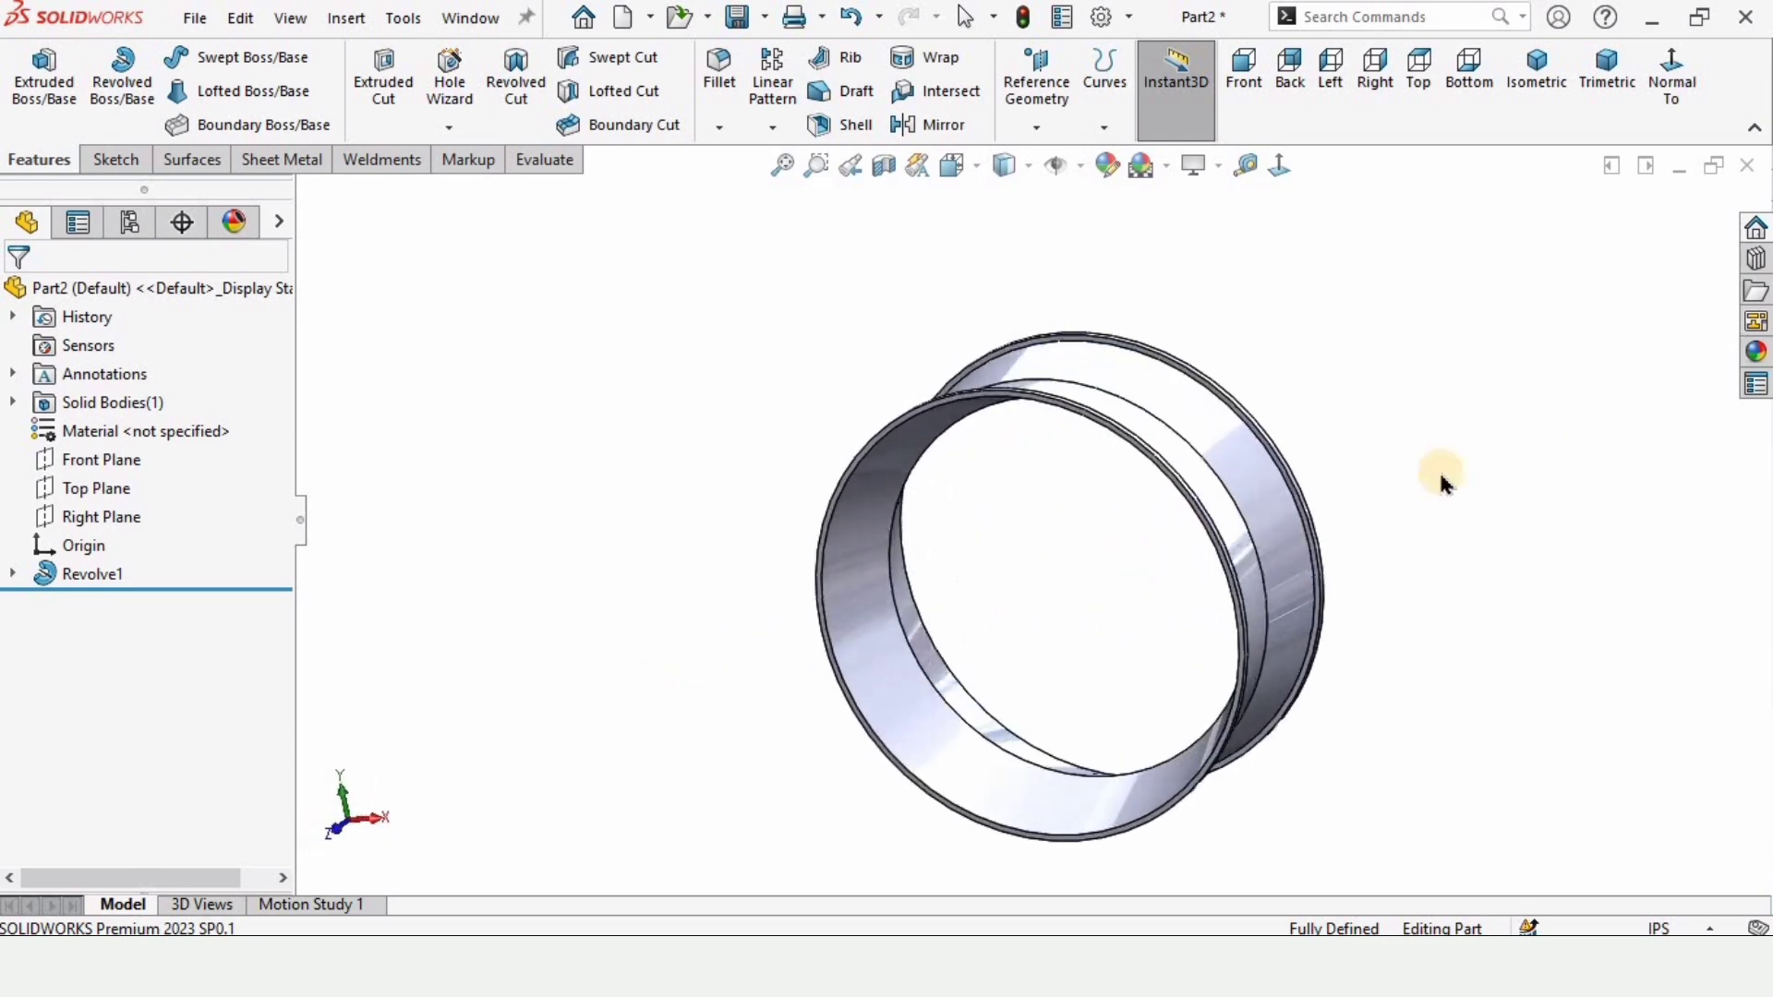
left_click(1748, 352)
left_click(1331, 247)
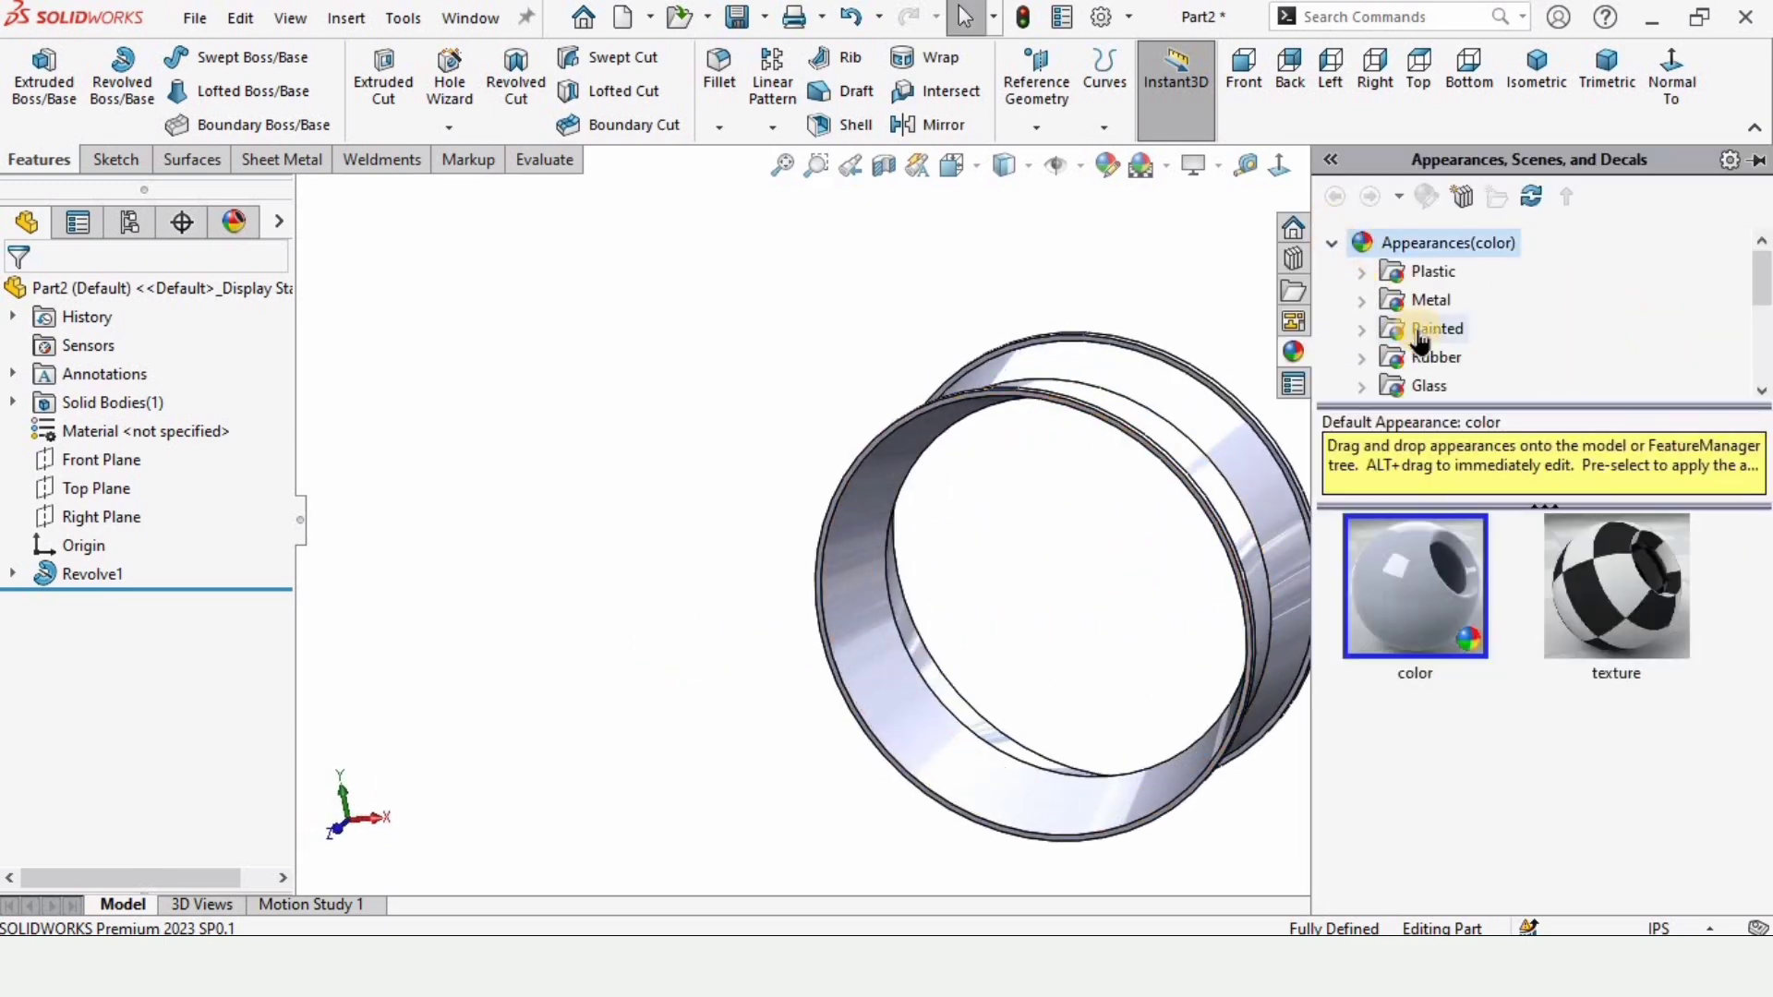
left_click(1364, 305)
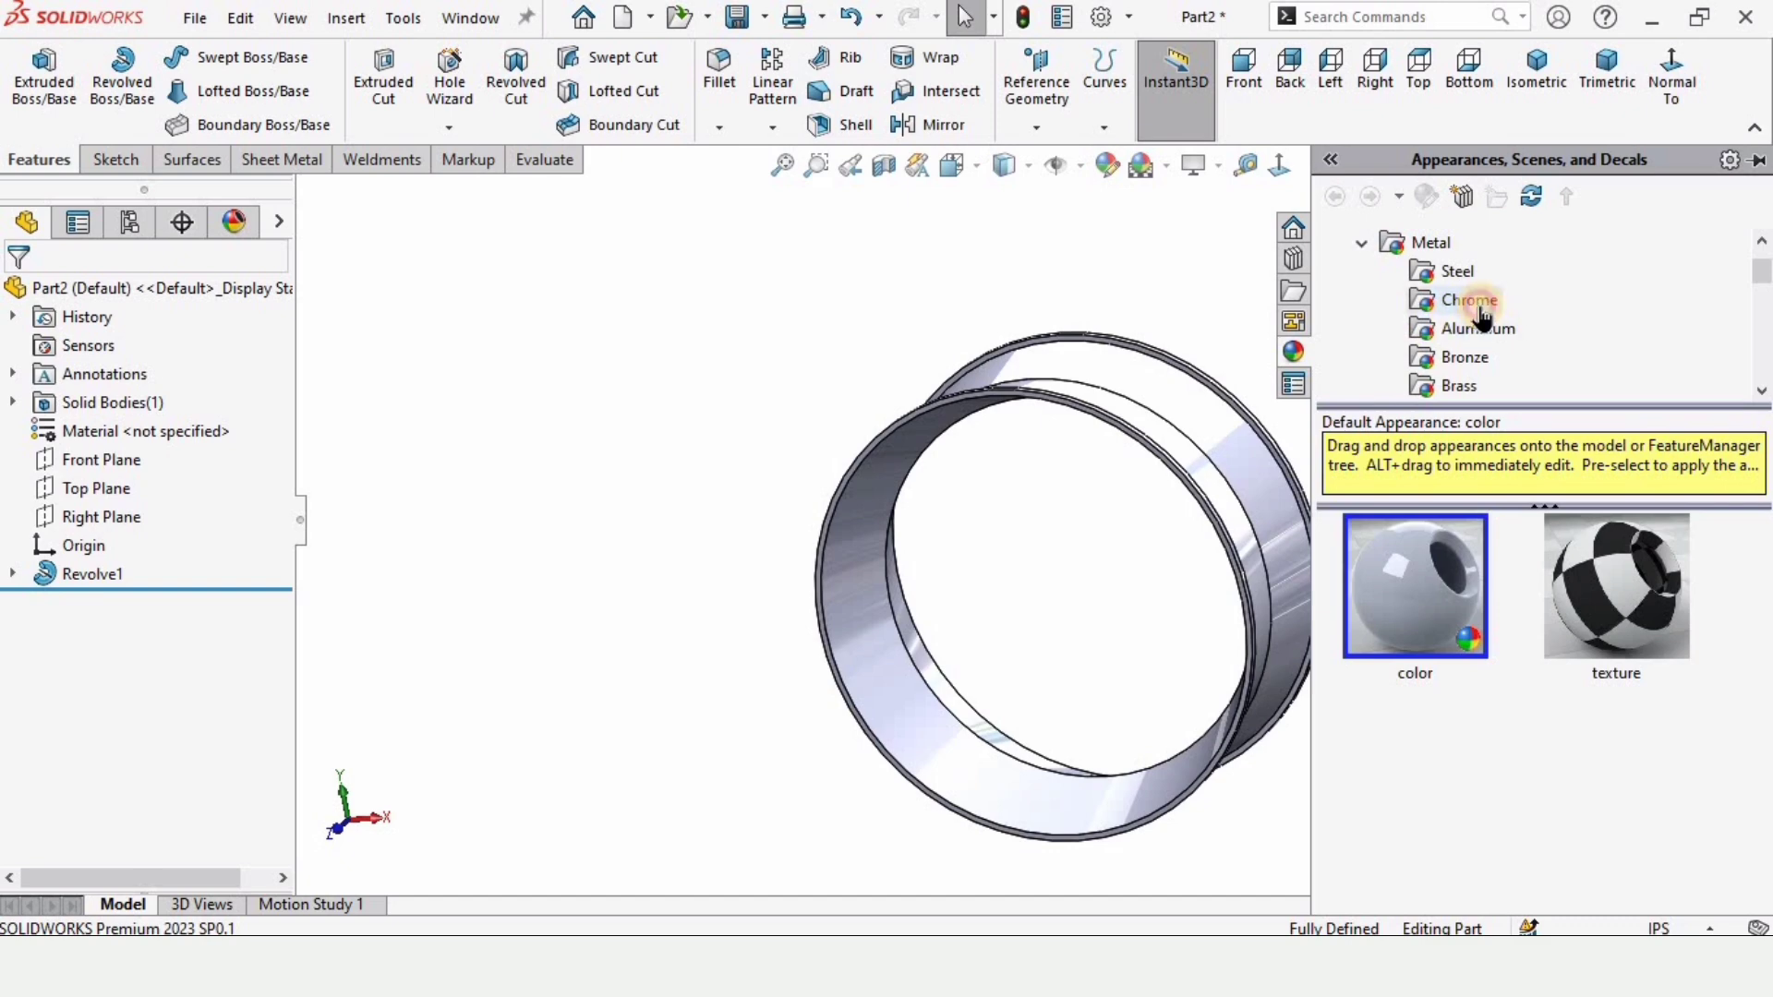
left_click(1476, 305)
left_click_drag(1411, 582, 972, 651)
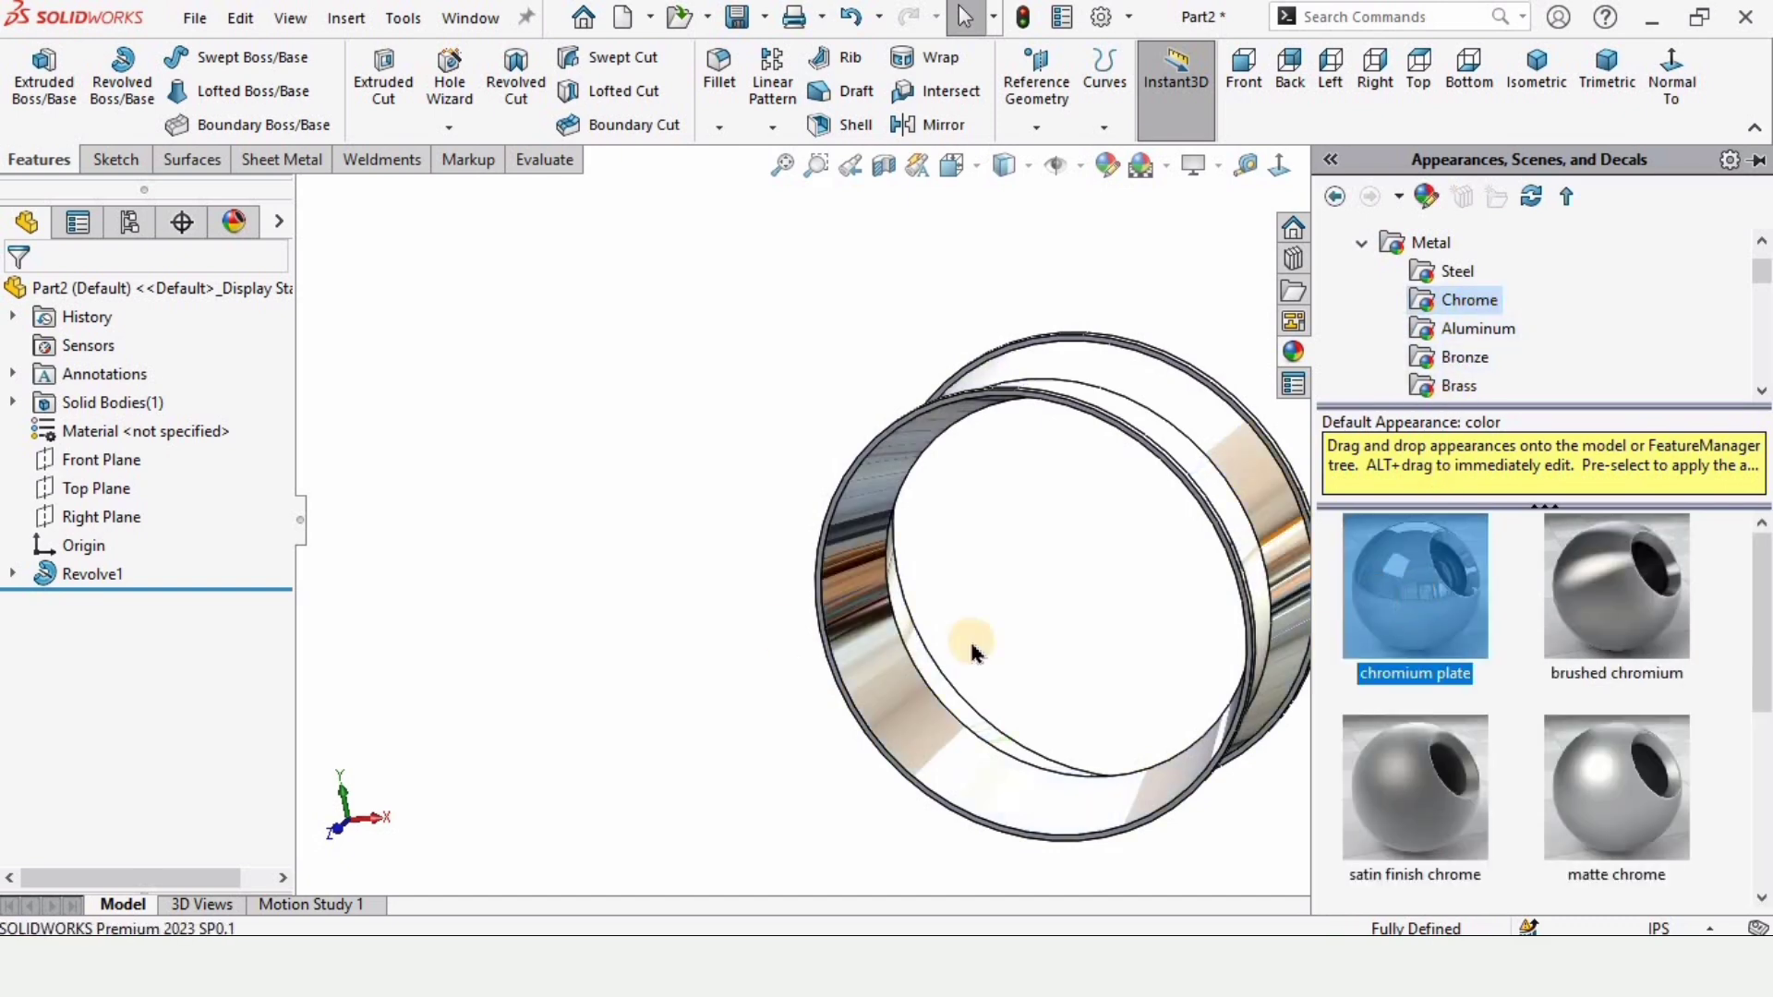
mouse_move(1121, 634)
middle_mouse_down()
mouse_move(803, 685)
mouse_move(1147, 628)
middle_mouse_up()
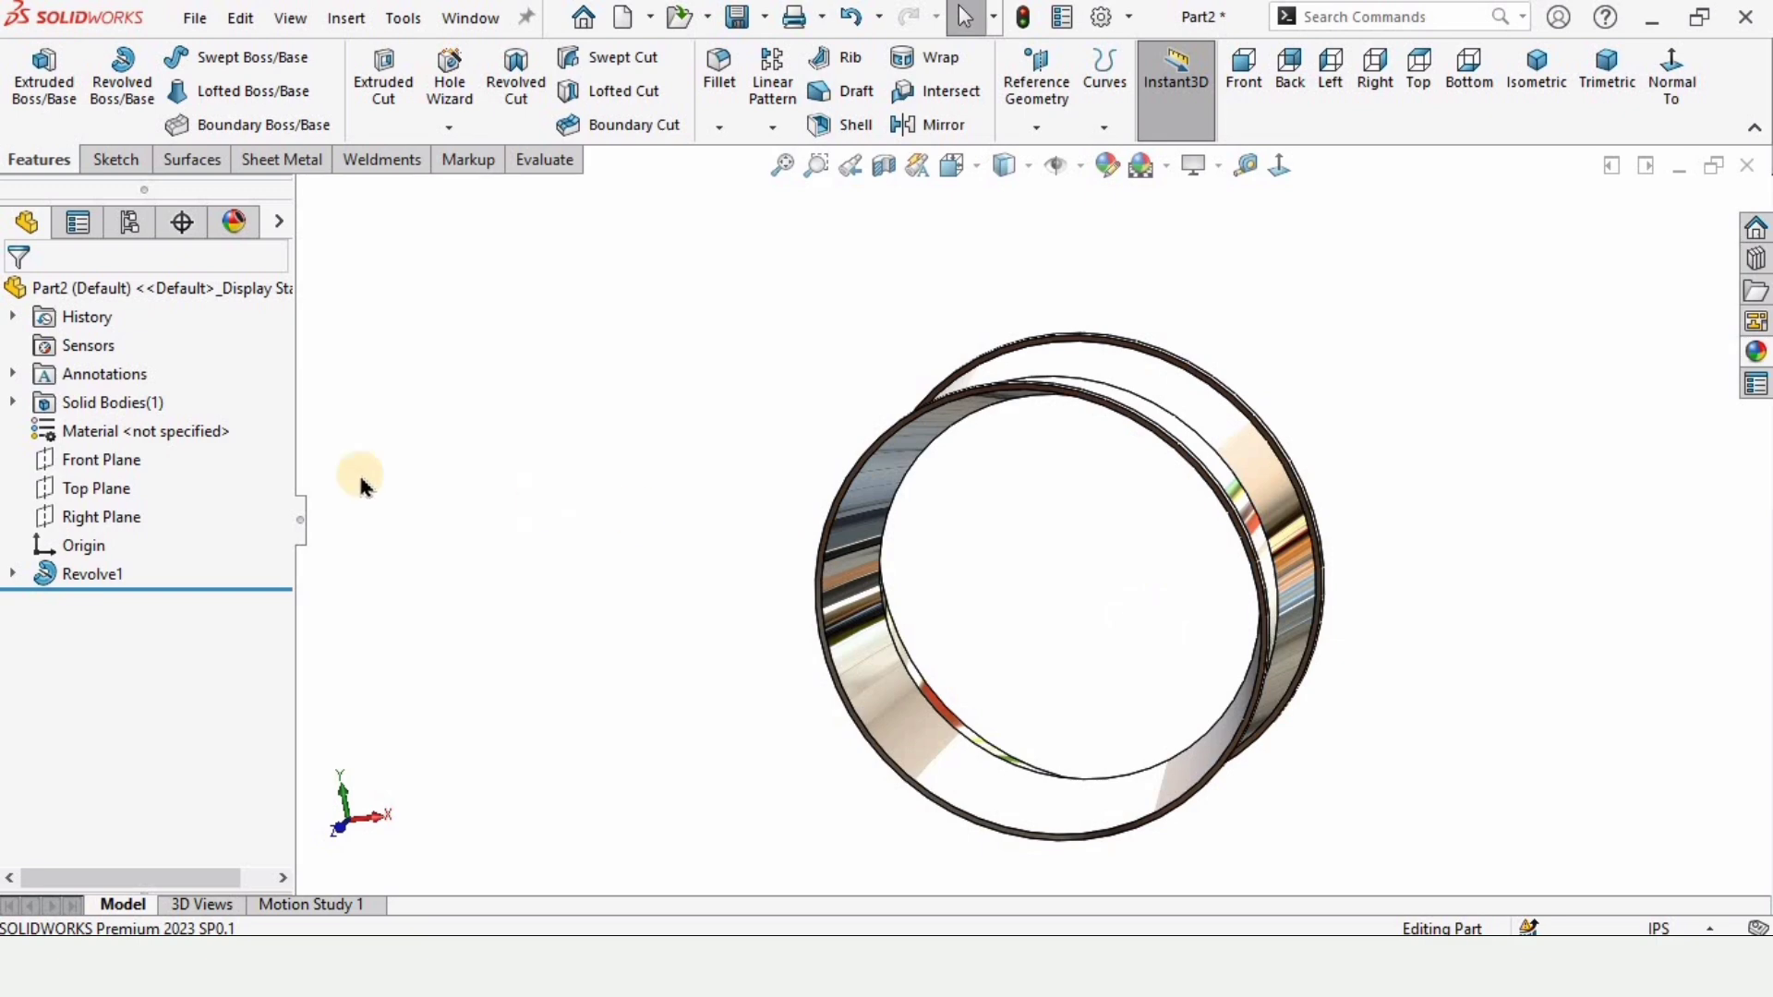
middle_click_drag(1006, 552, 1050, 369)
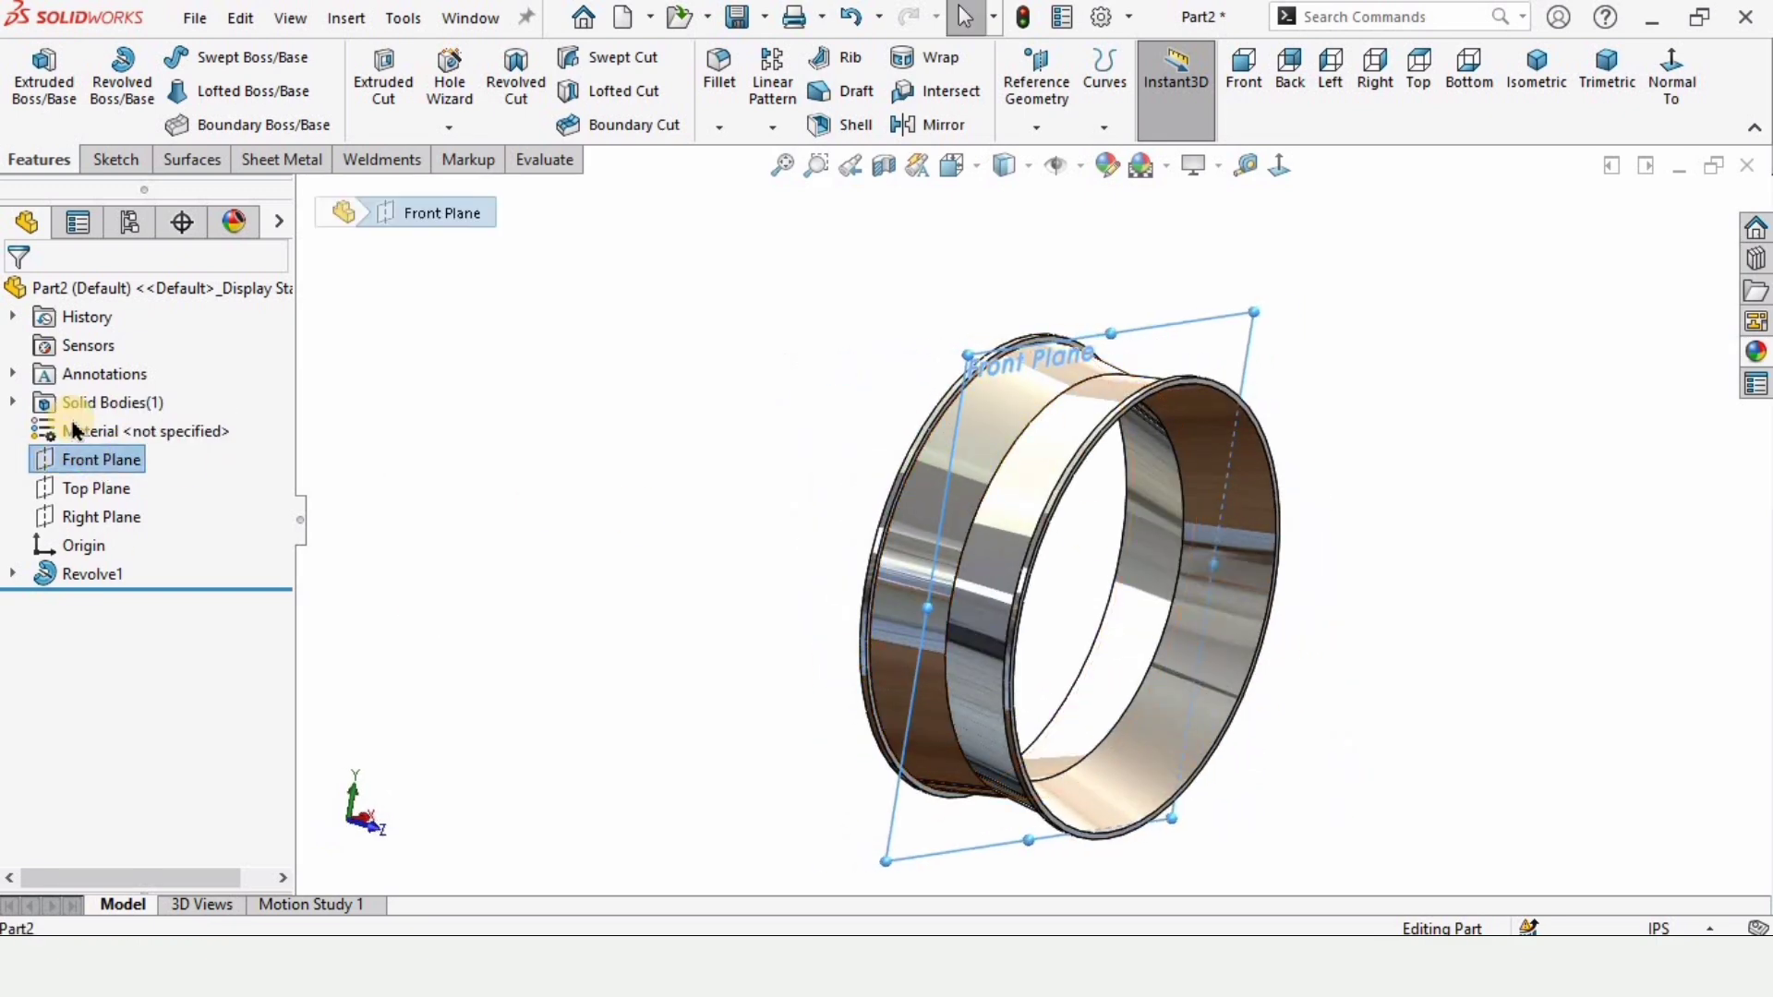
Start a sketch on the Front Plane and draw a circle centred on the origin
right_click(88, 469)
left_click(109, 420)
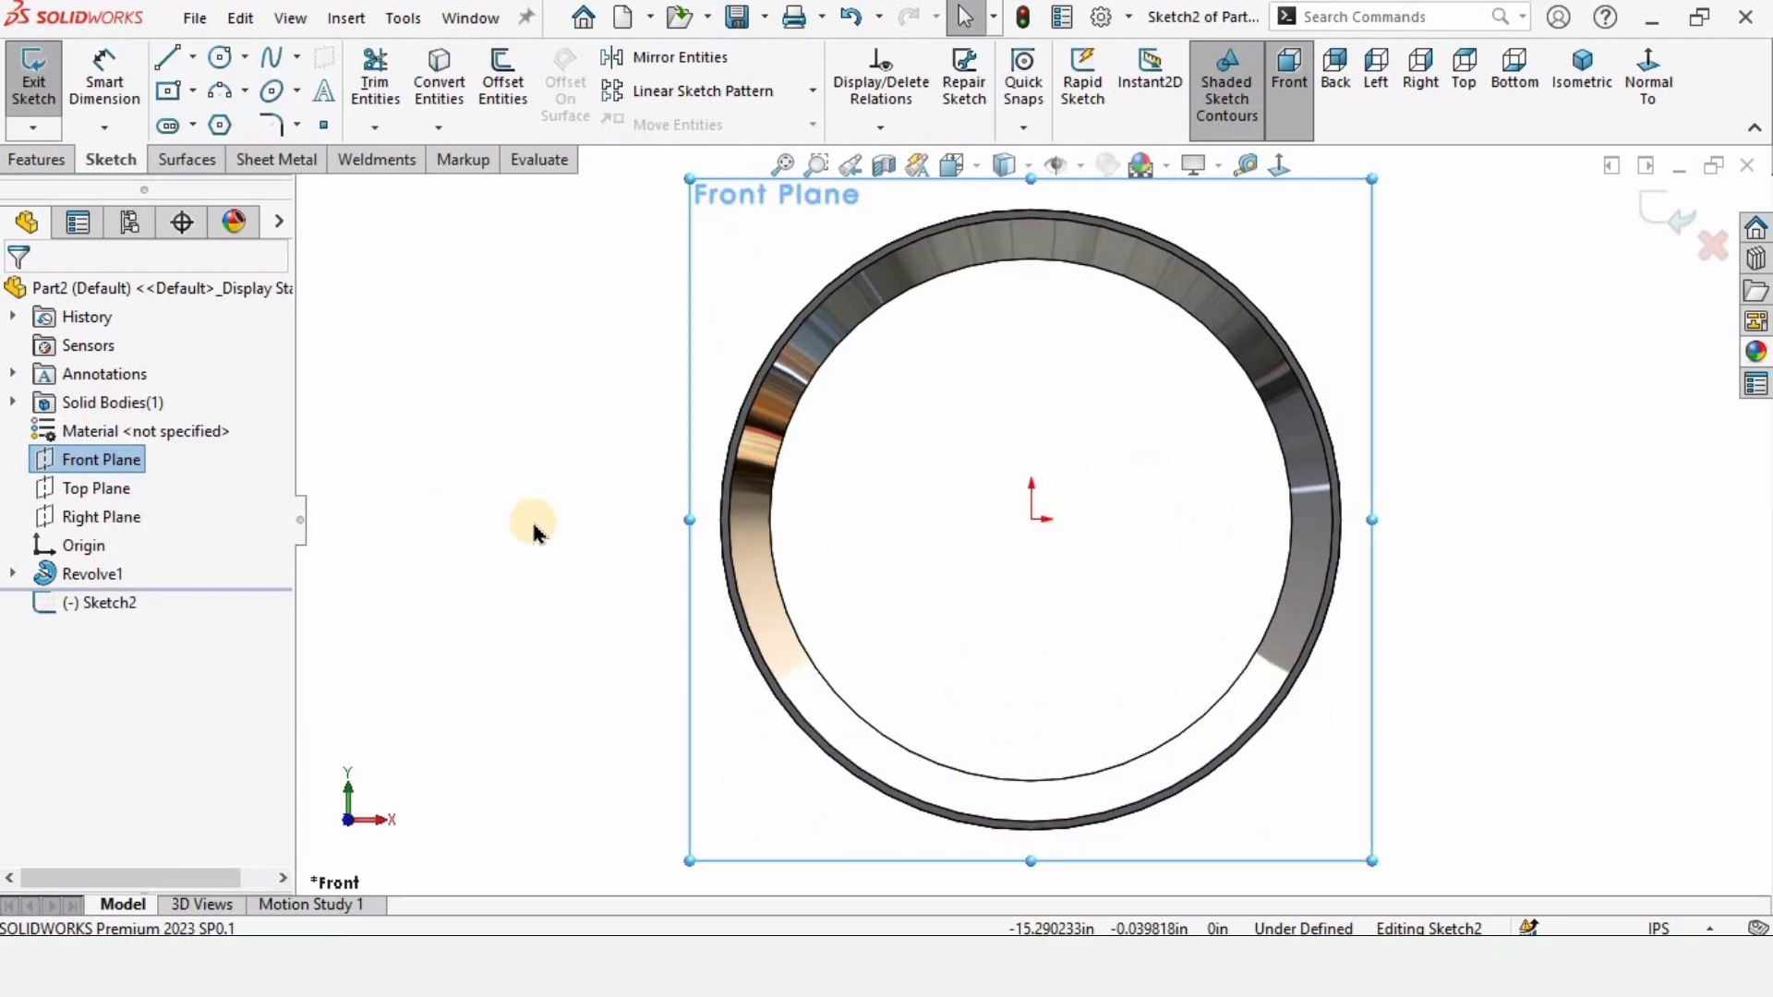
left_click(220, 57)
left_click(1031, 518)
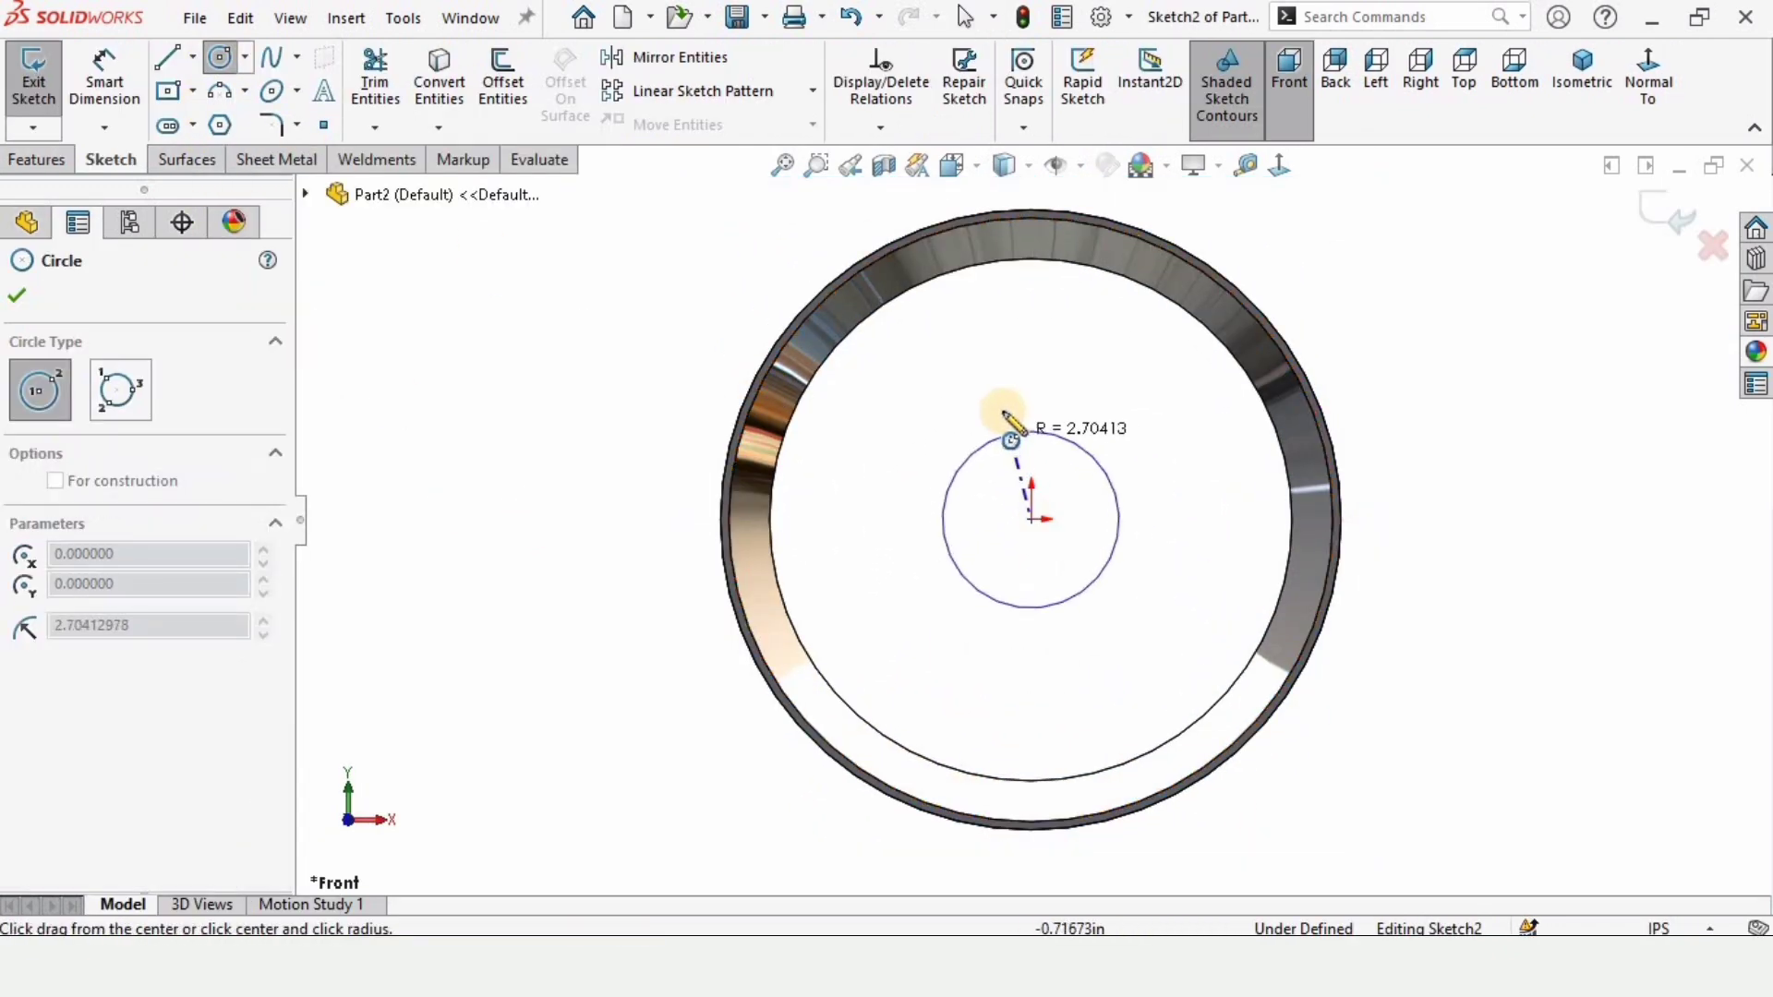
left_click(1005, 413)
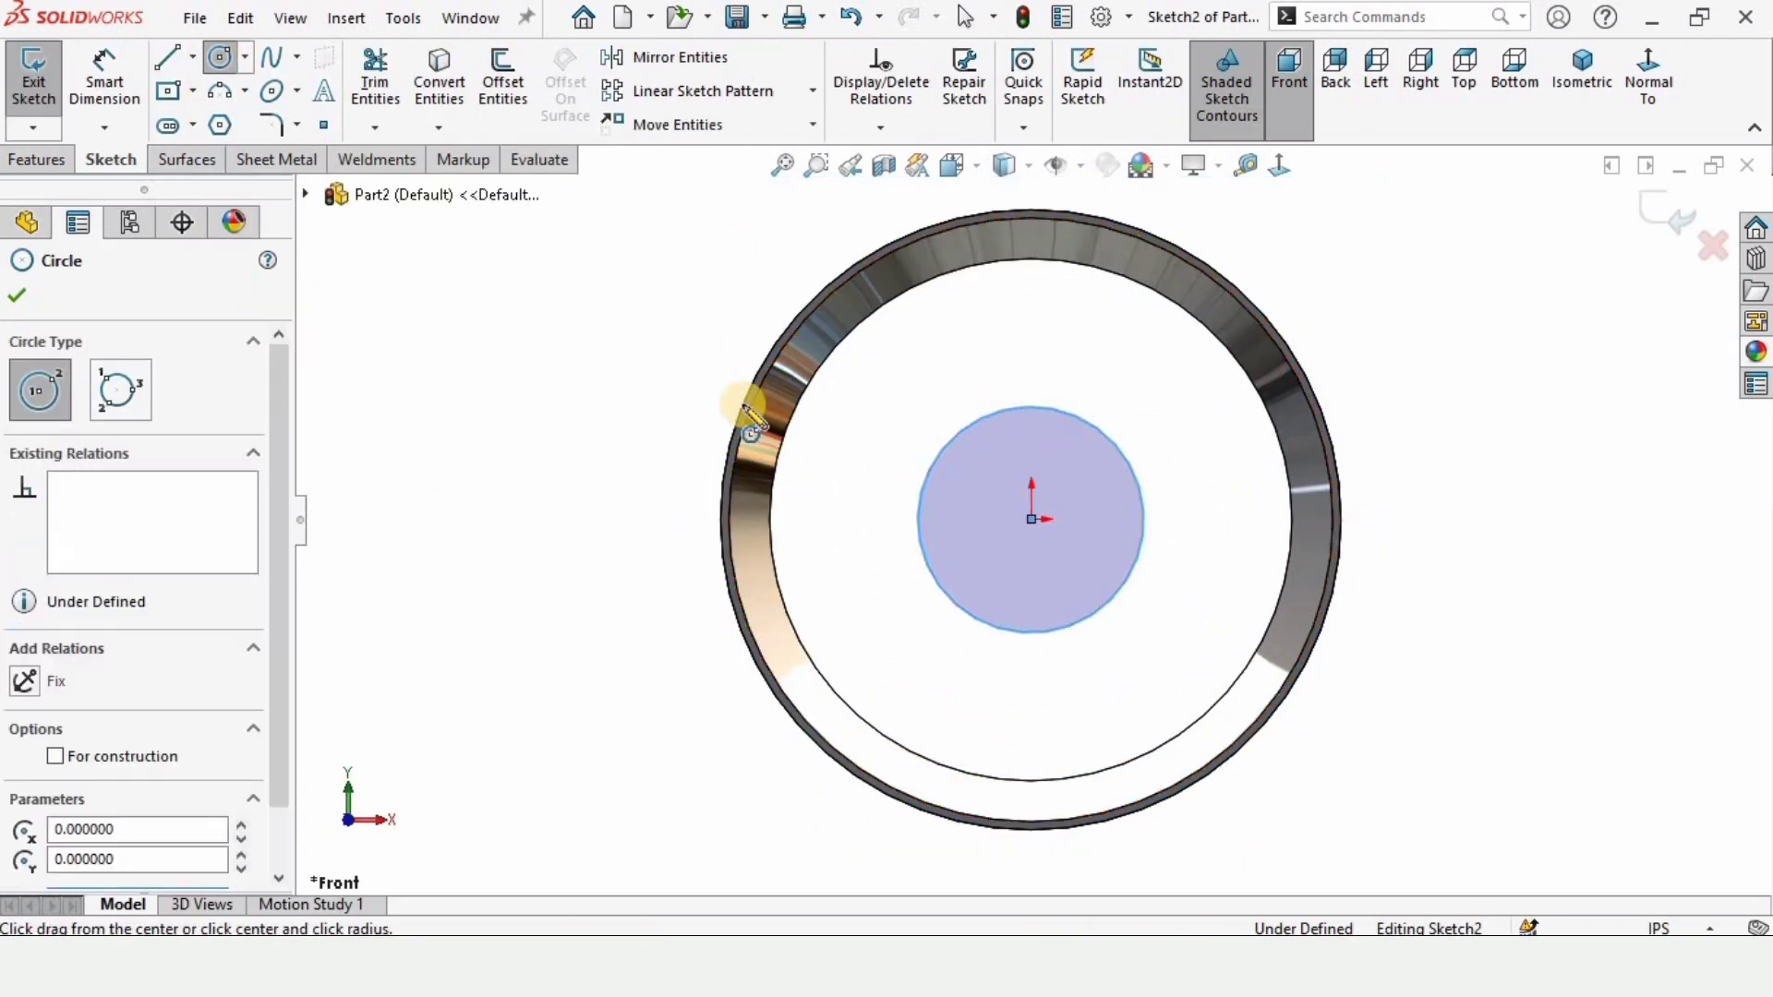
Dimension the circle's diameter to 7.50 in
left_click(106, 83)
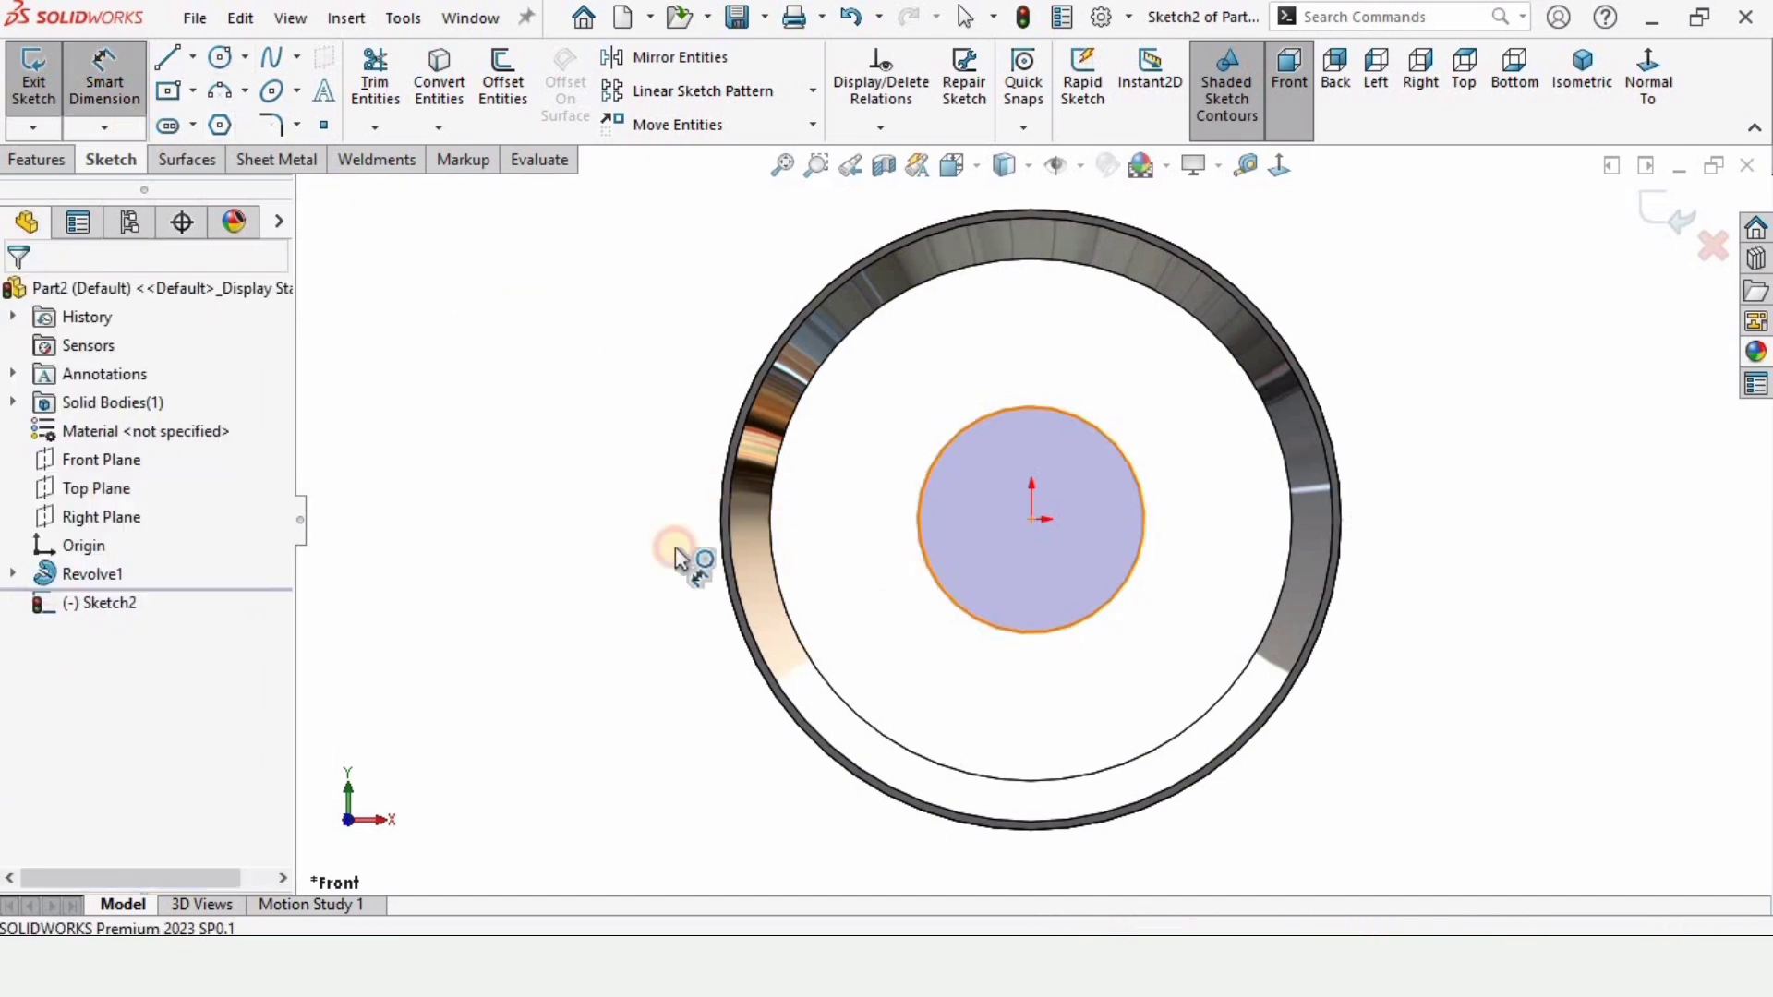
left_click(596, 528)
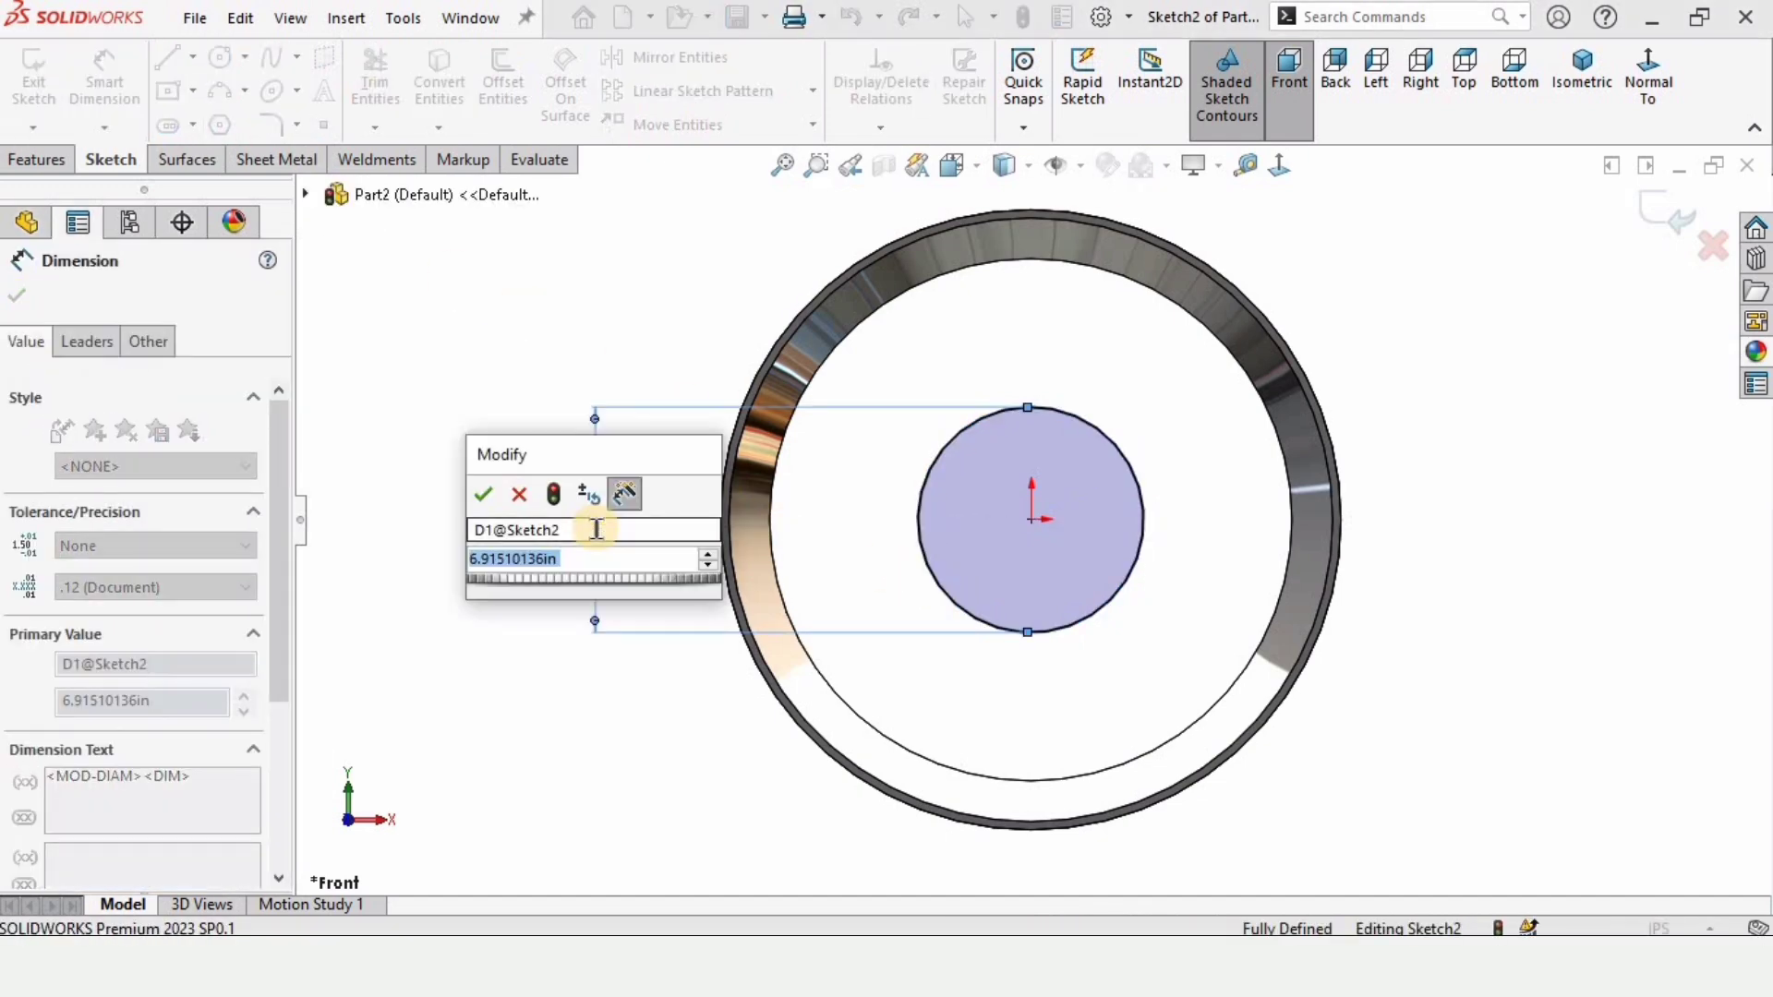
type("6.8")
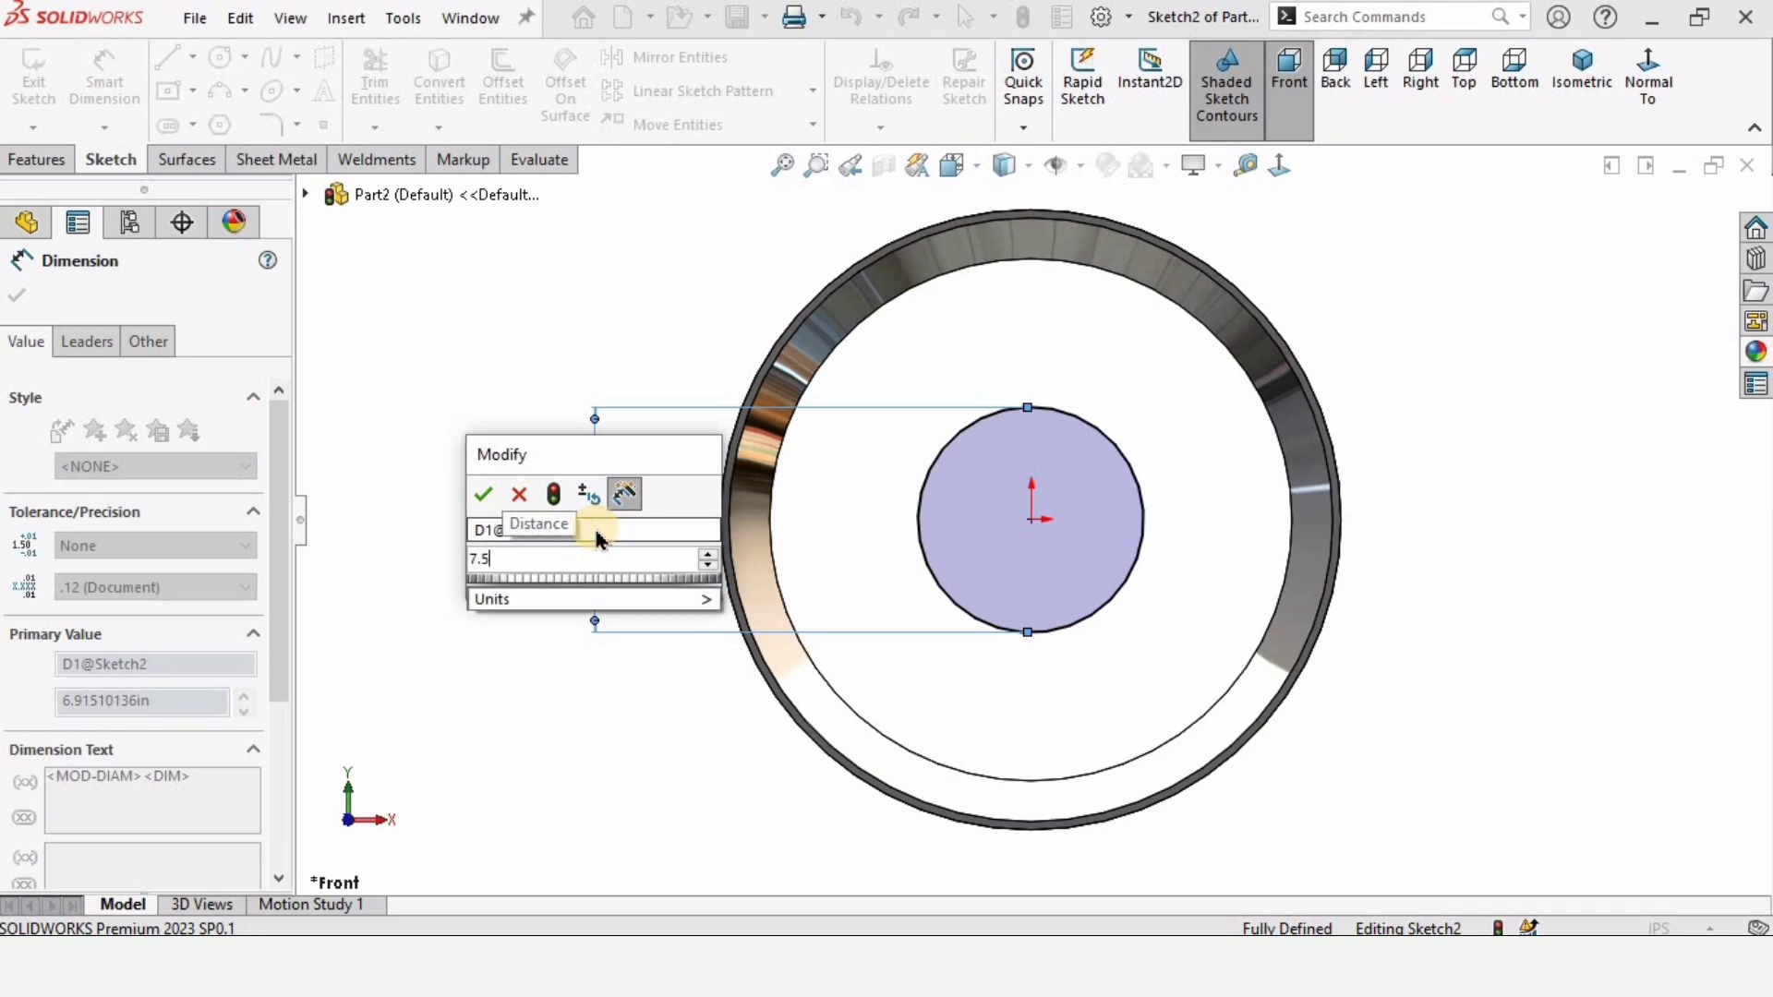
key("Return")
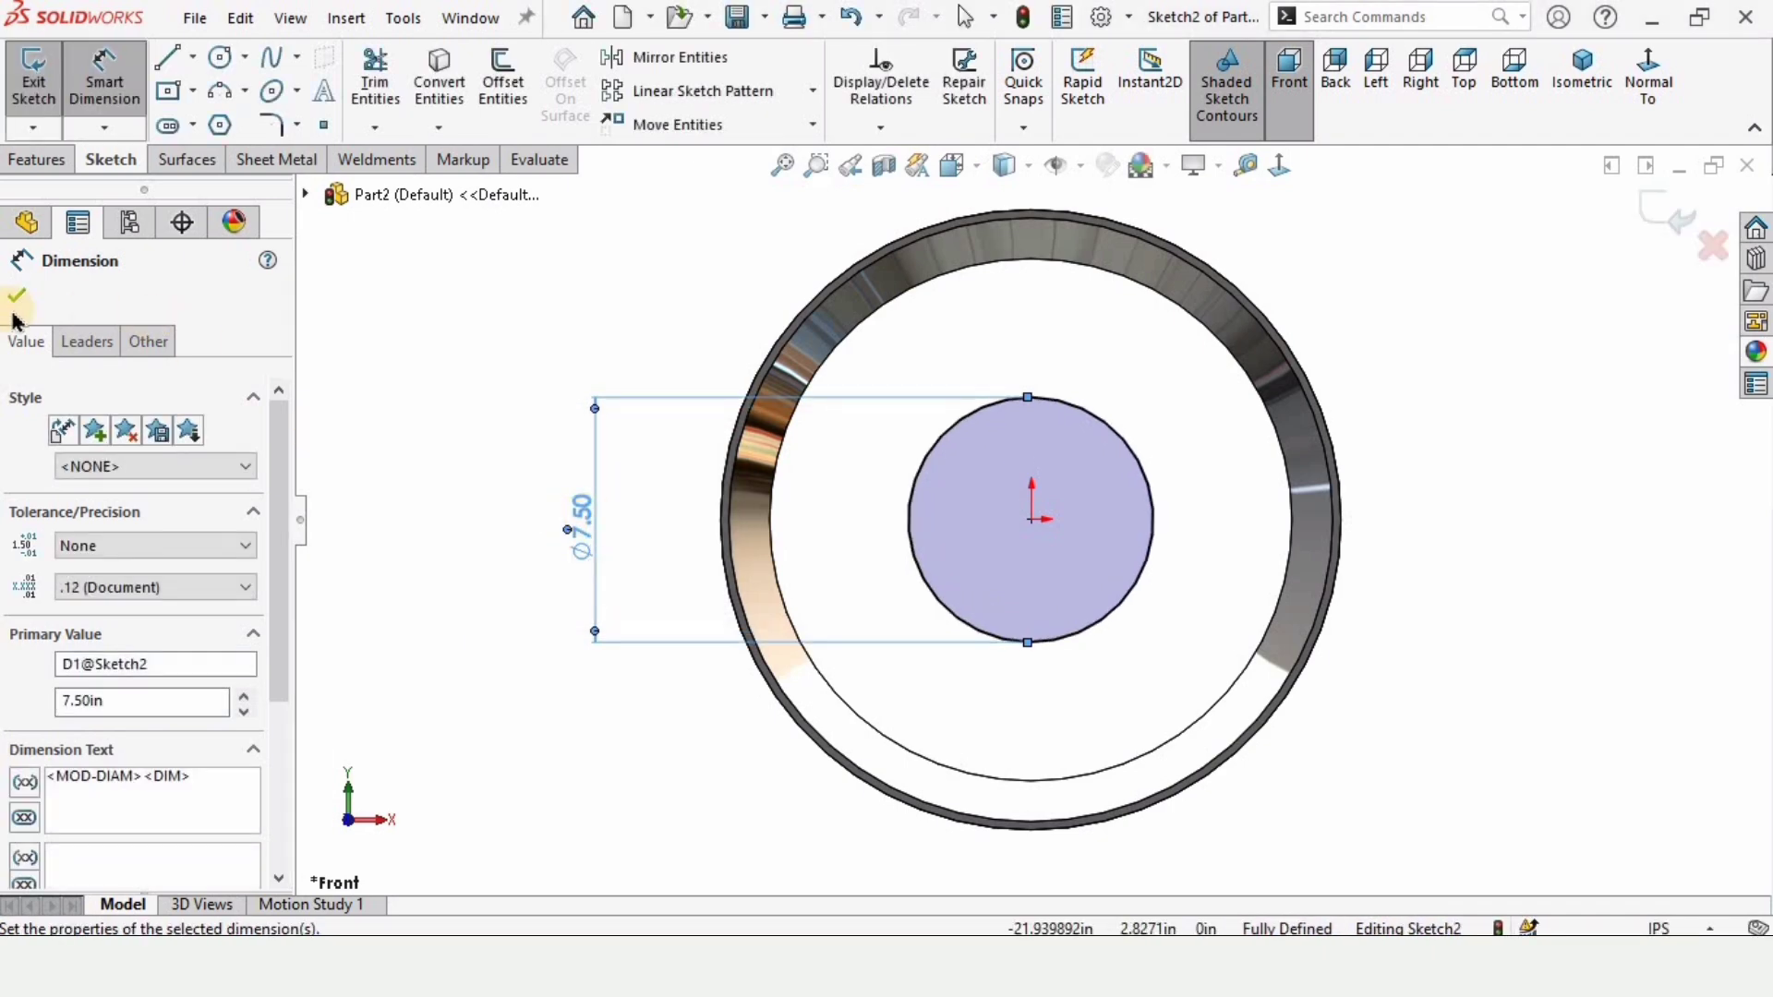
key("Escape")
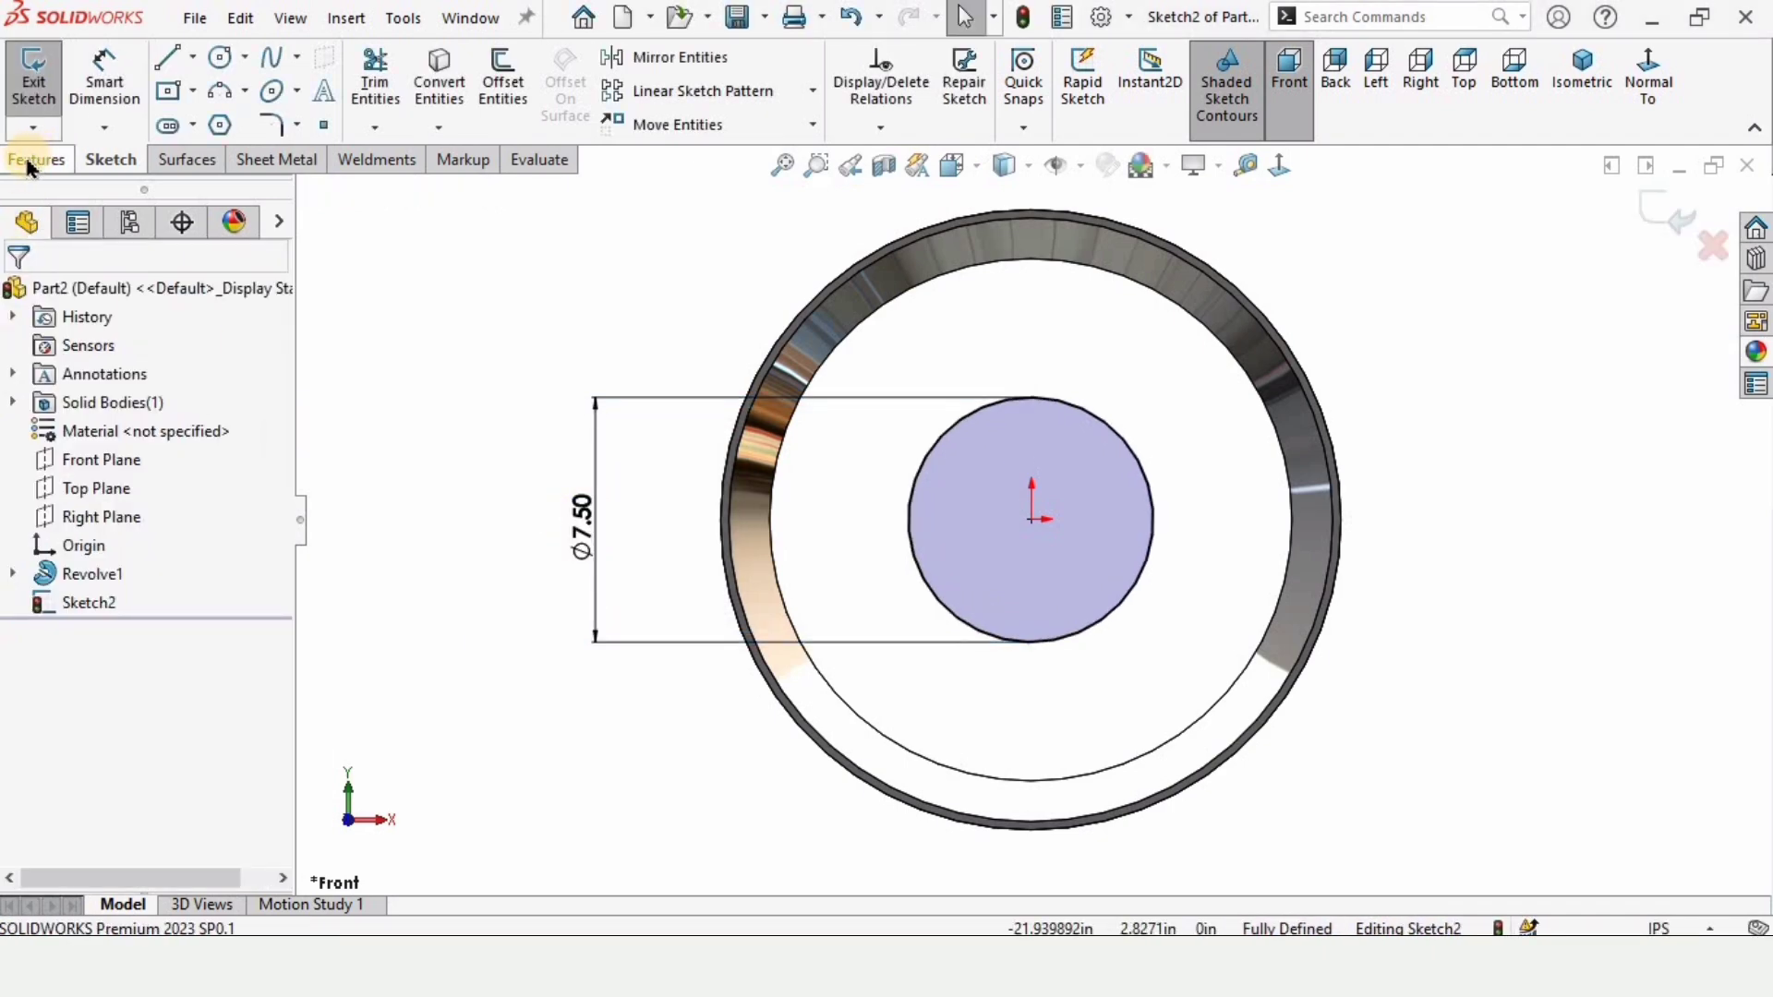
Extrude the Ø7.50 in circle 0.5 in blind to form the hub disc Boss-Extrude1
left_click(34, 162)
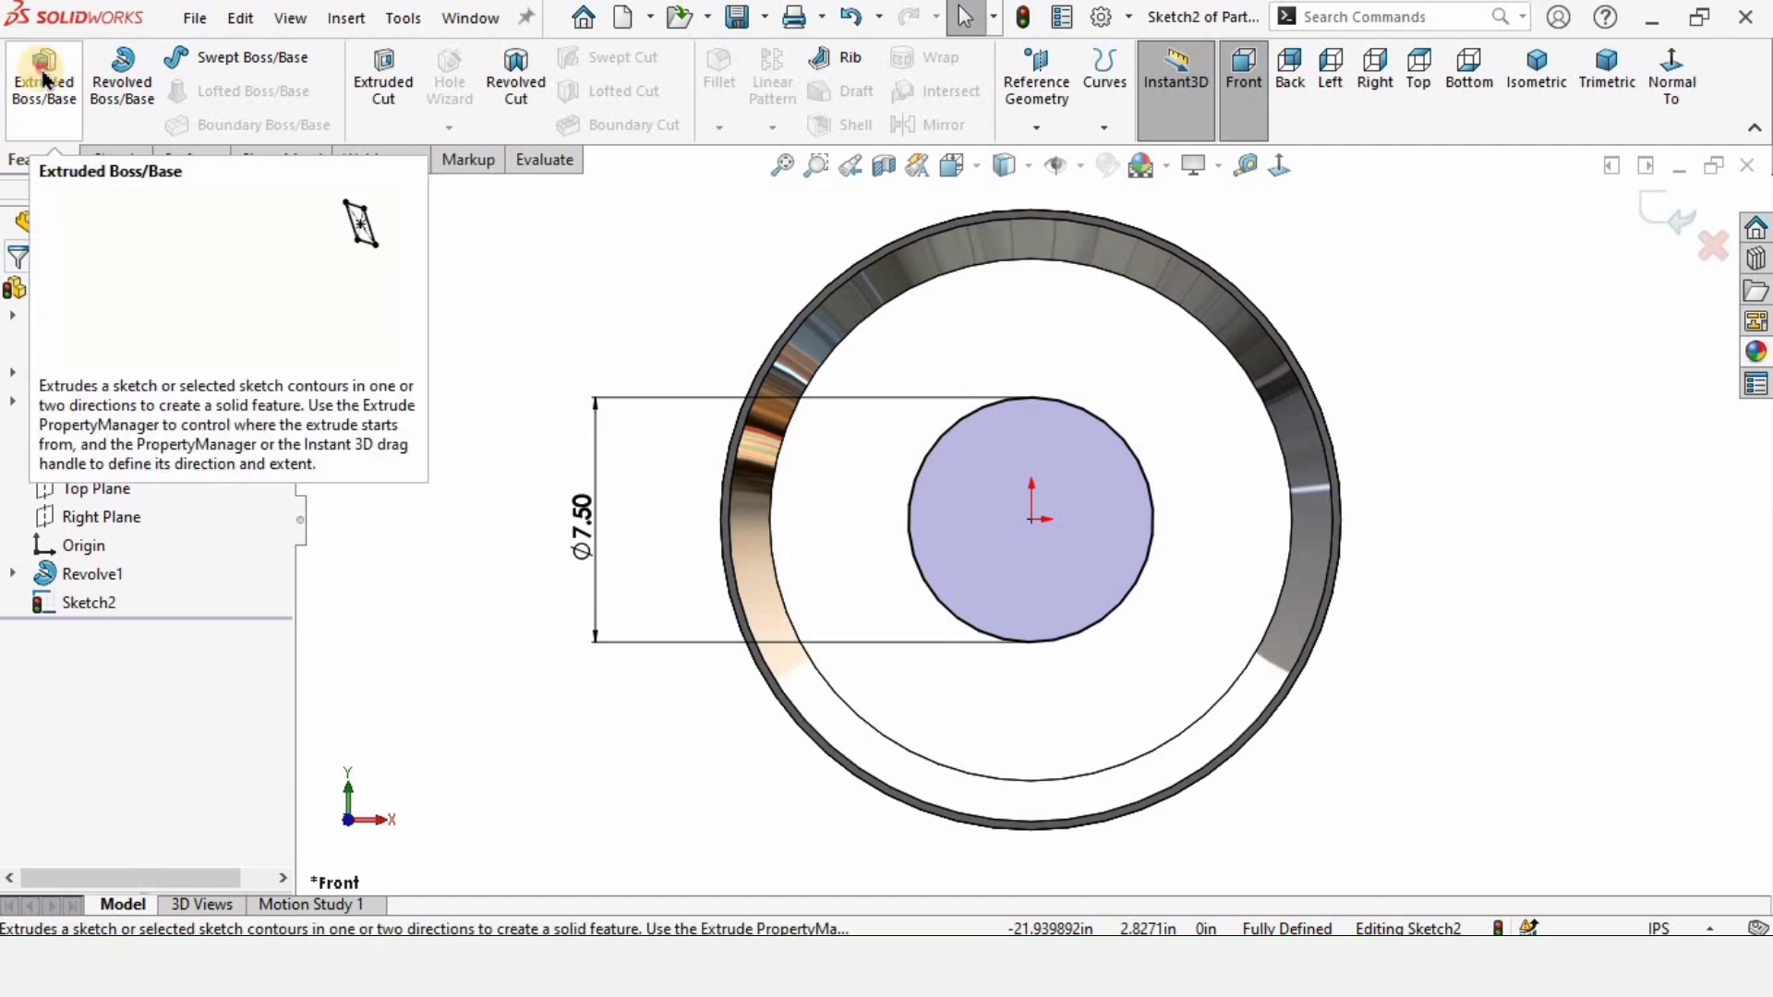
left_click(41, 118)
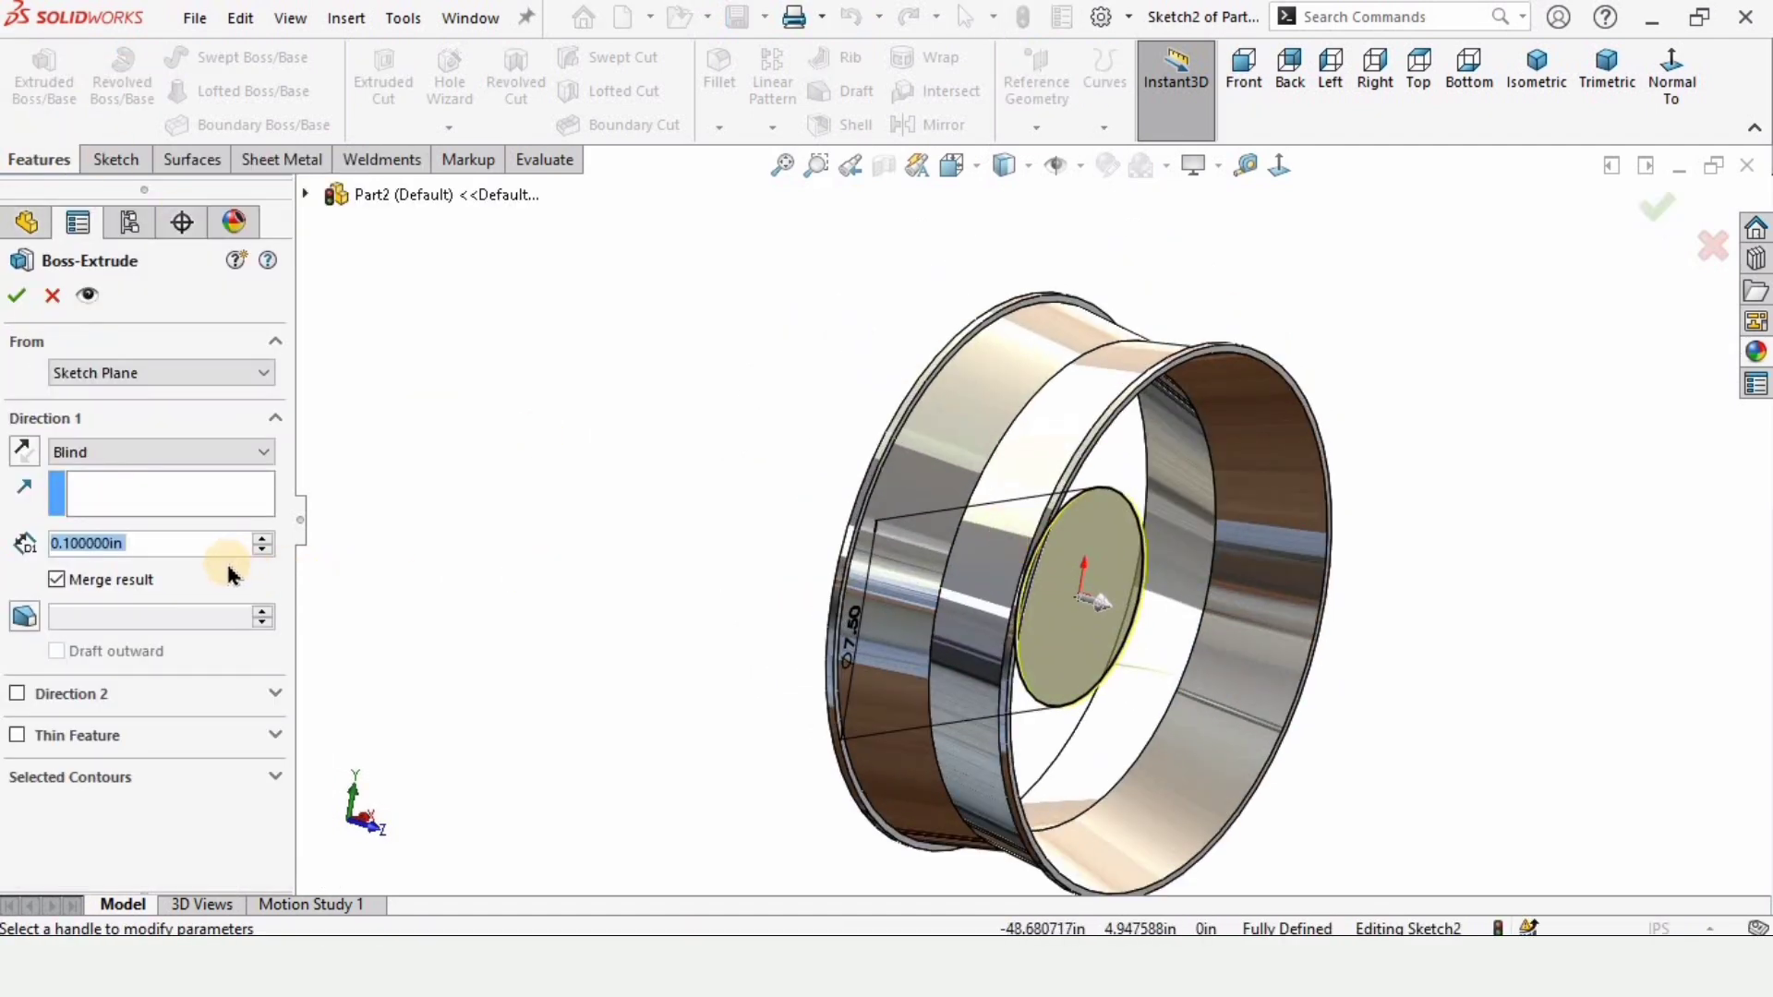
type(".5")
key("Return")
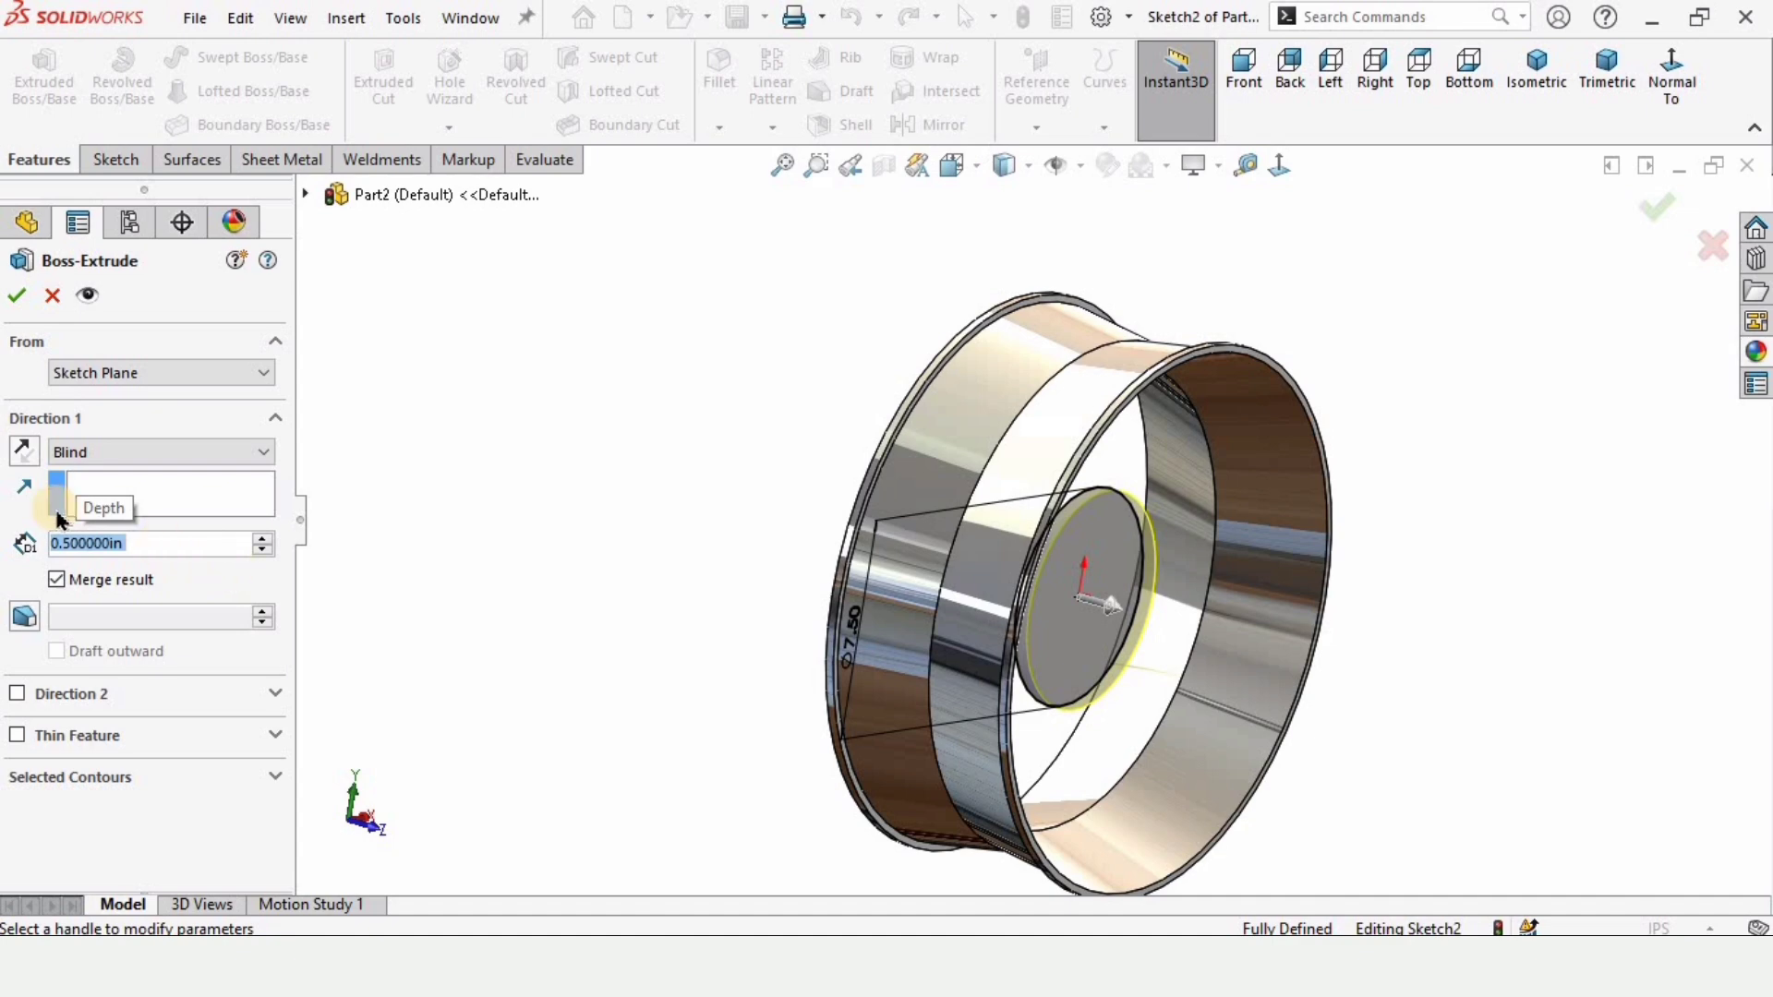
left_click(18, 296)
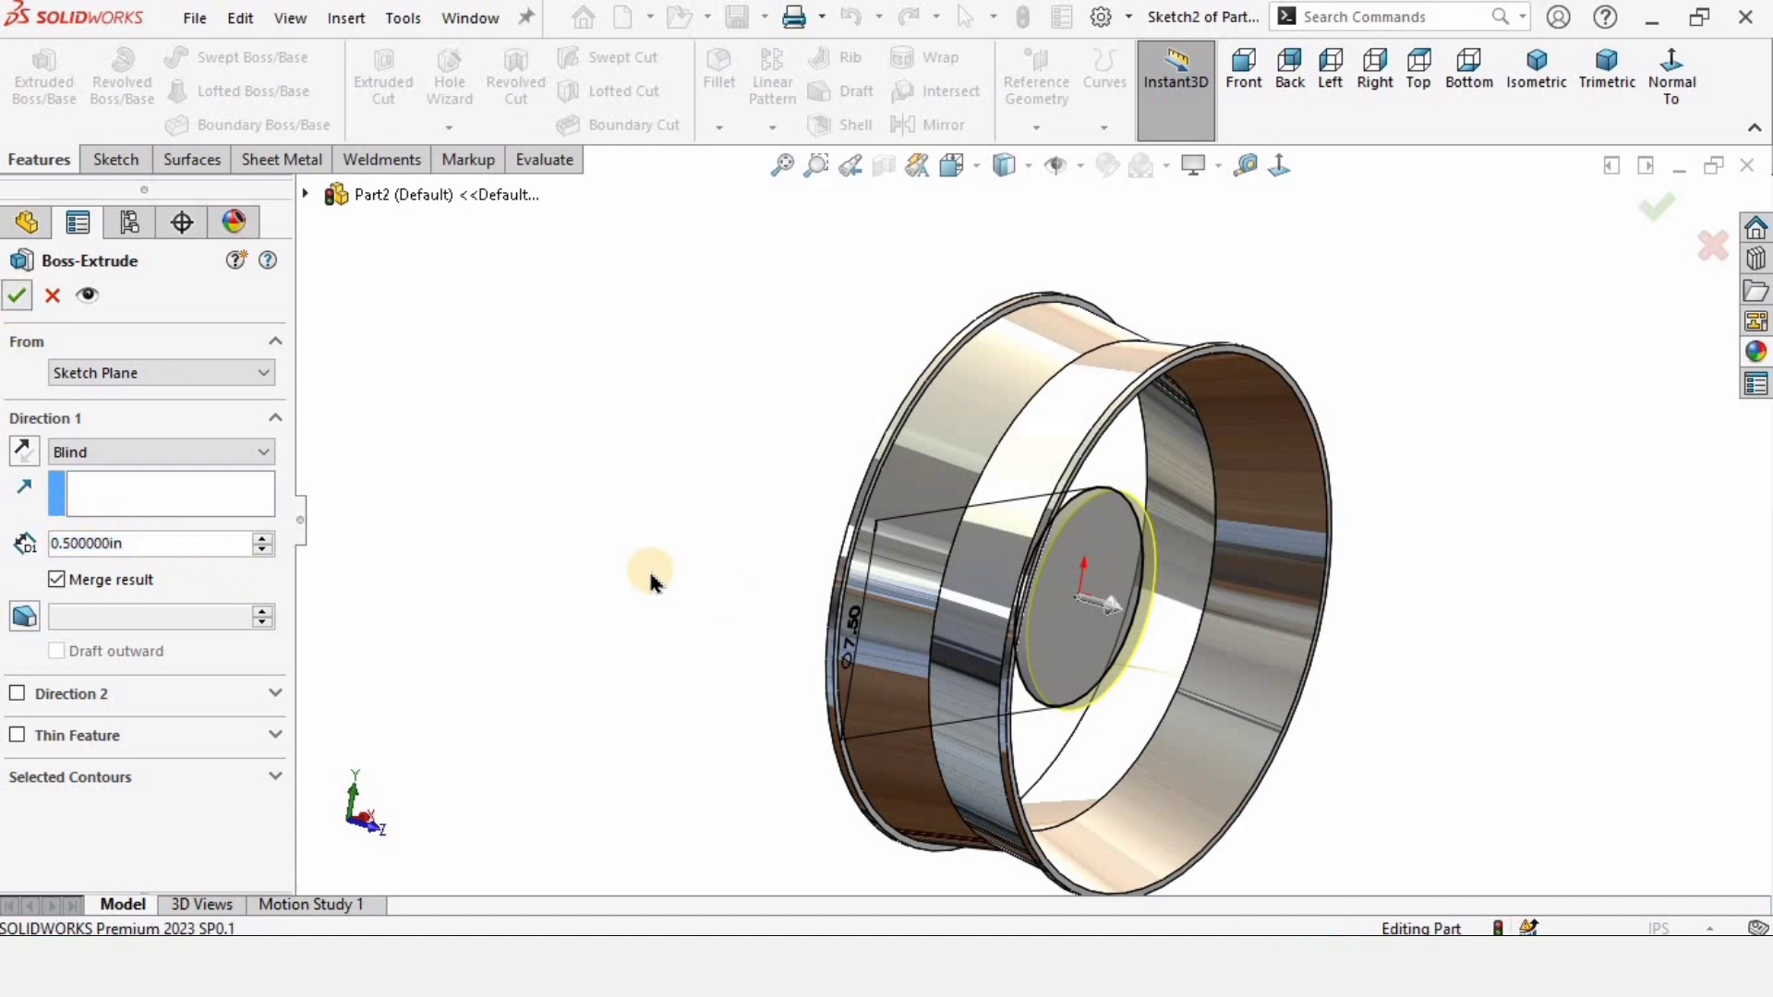
middle_click_drag(1027, 602, 1142, 521)
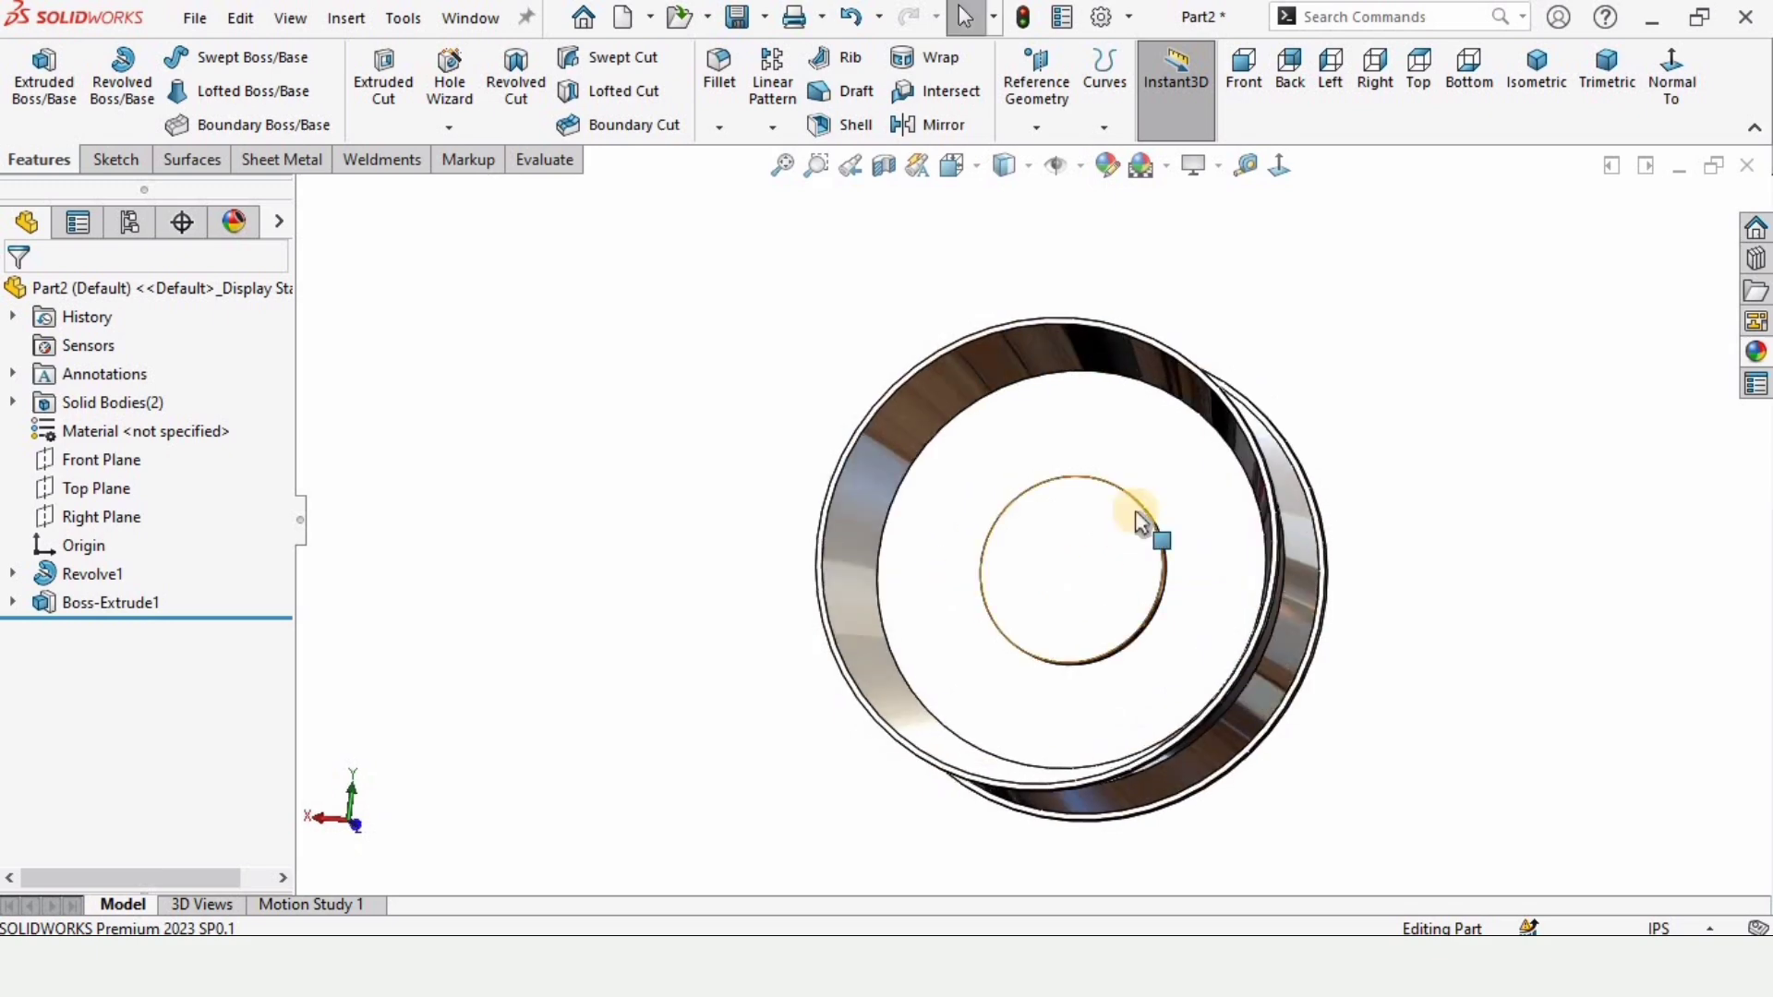
Start Sketch3 on the hub disc face and convert its outline into a sketch circle
left_click(1091, 574)
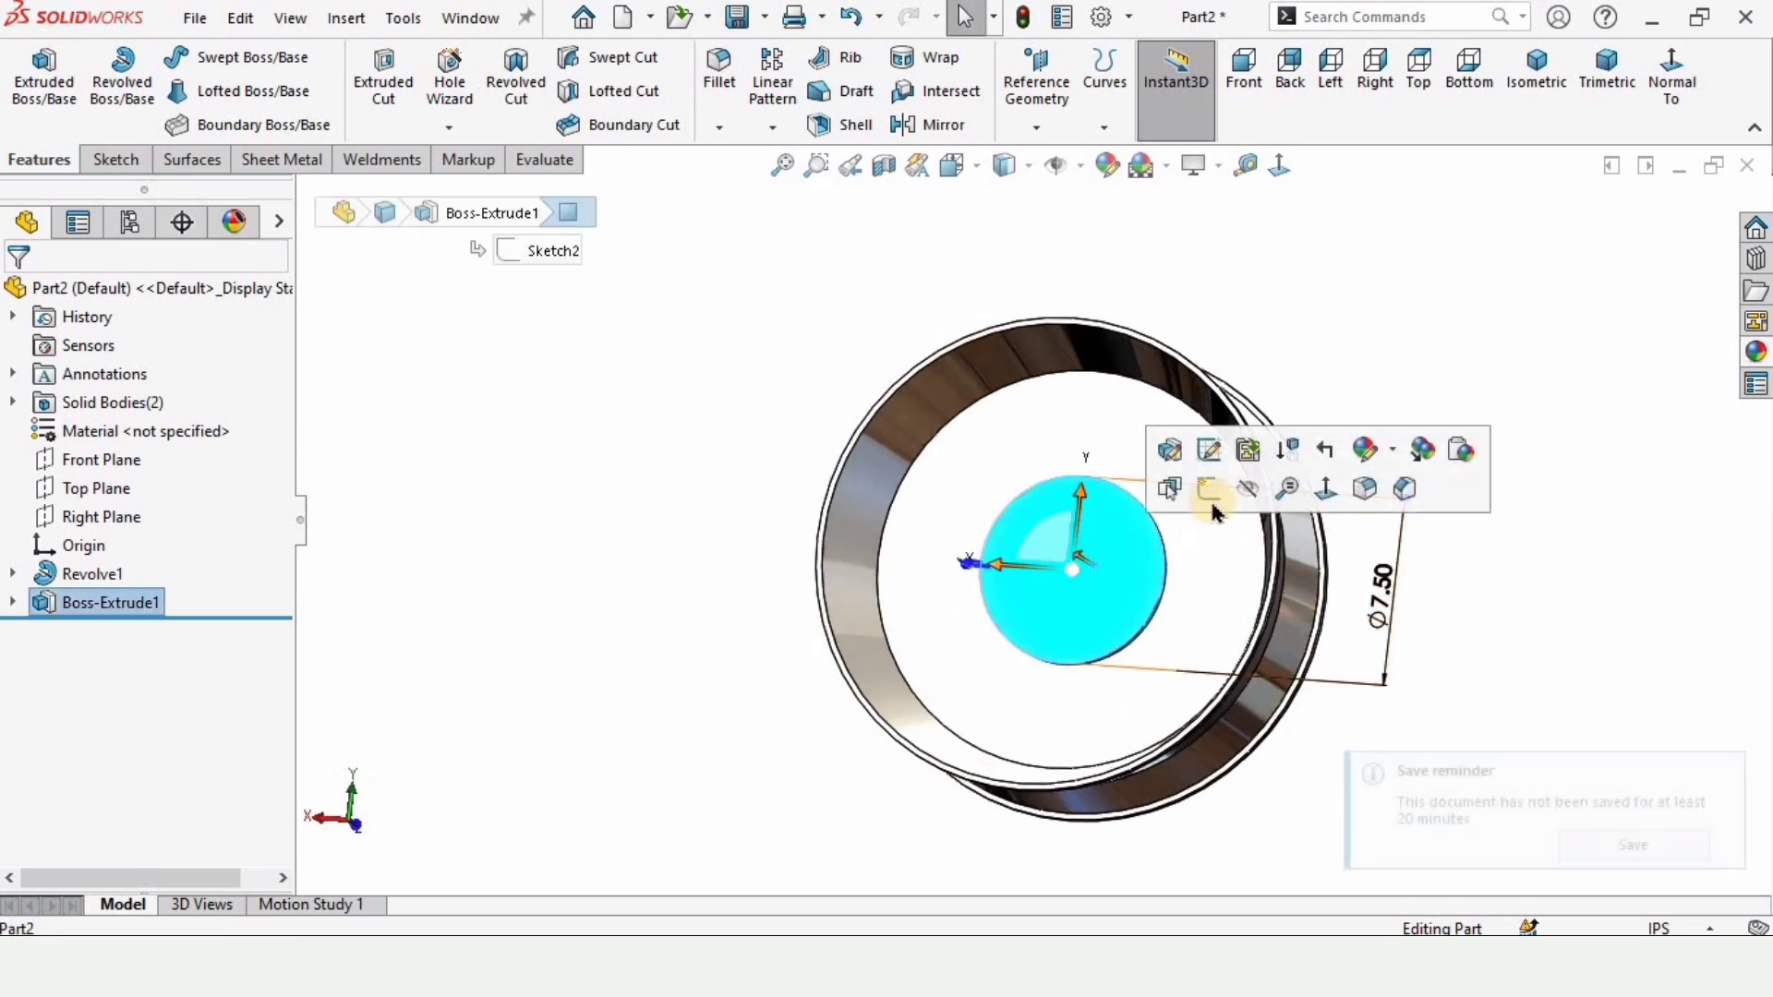
left_click(1216, 491)
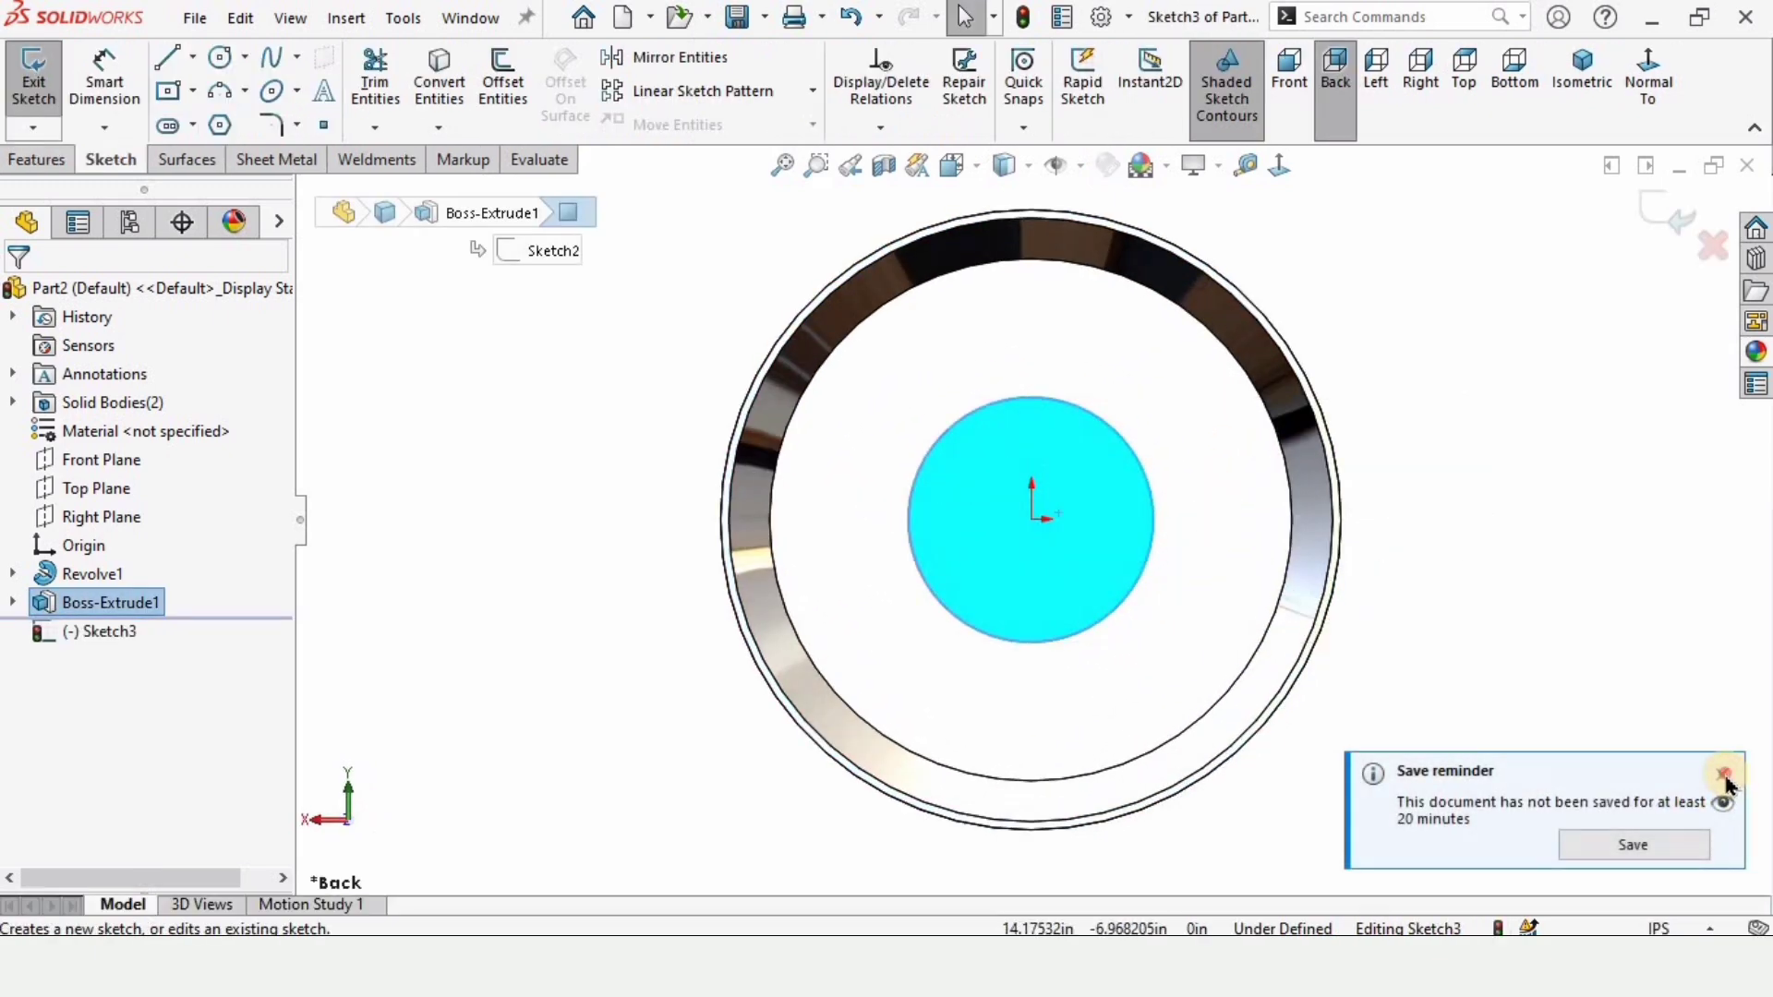
left_click(1724, 772)
left_click(1049, 502)
scroll(1049, 503, "down", 3)
left_click(996, 451)
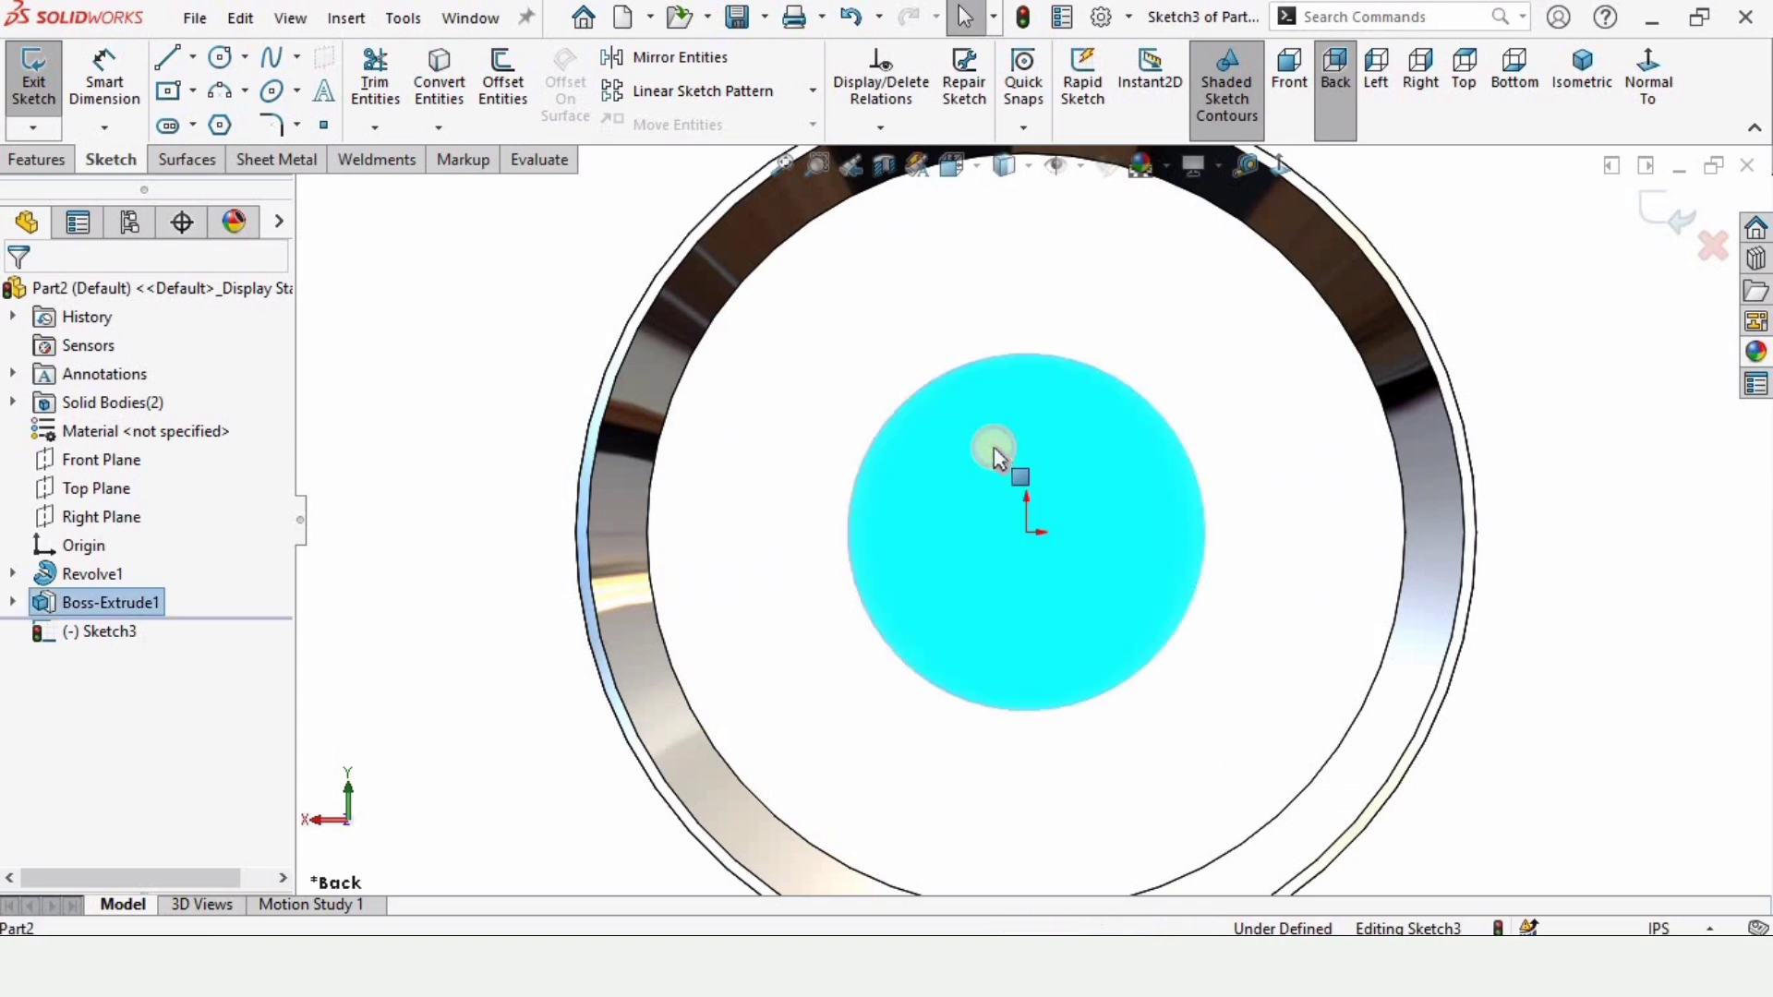
left_click(440, 85)
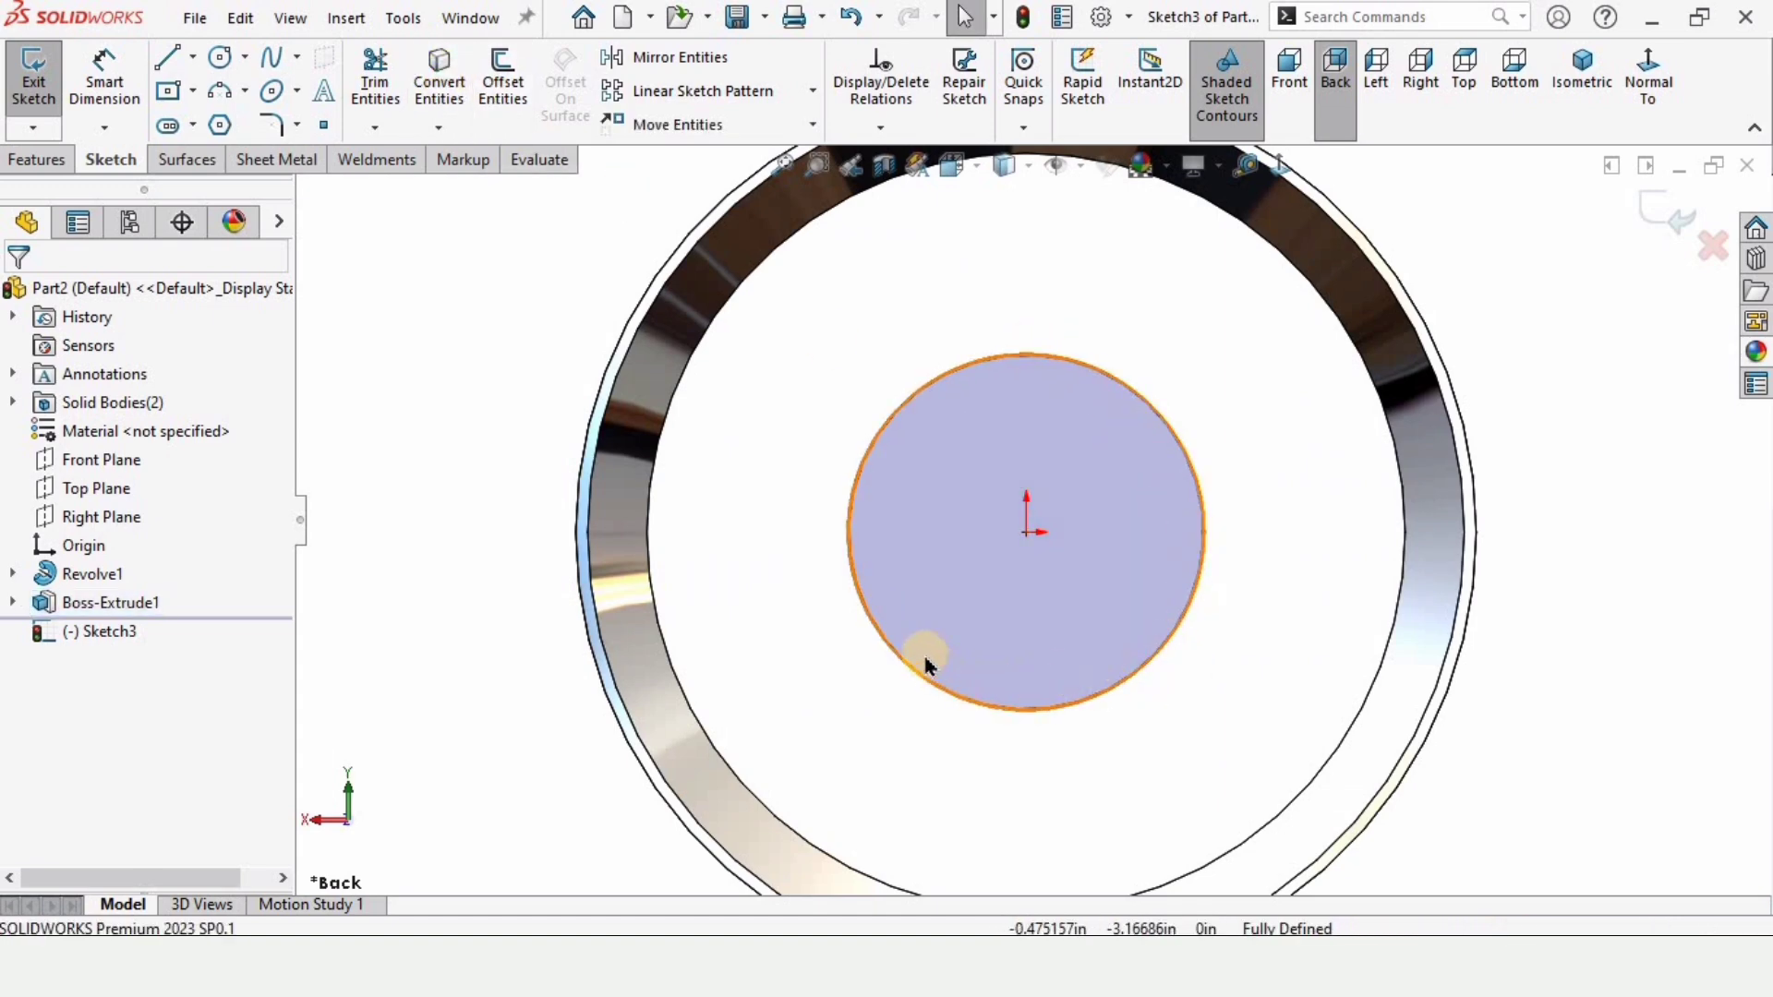
left_click(499, 368)
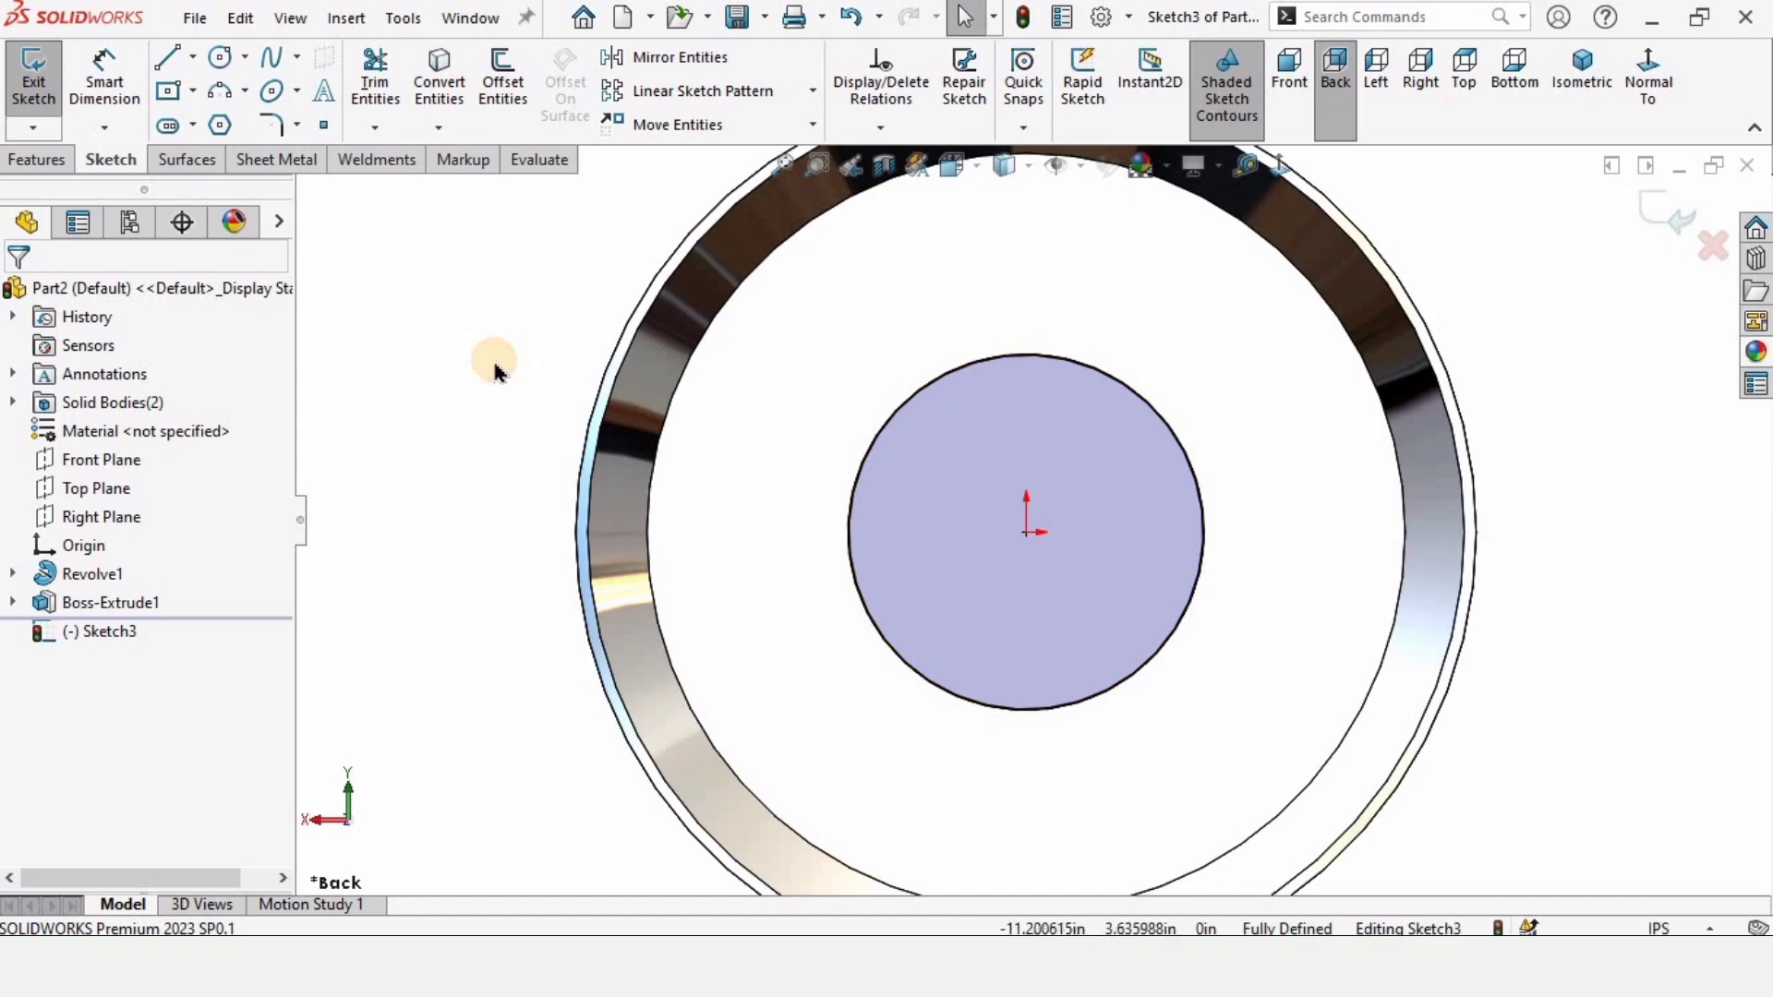
Draw a vertical centerline from the circle's top point to the origin
left_click(192, 61)
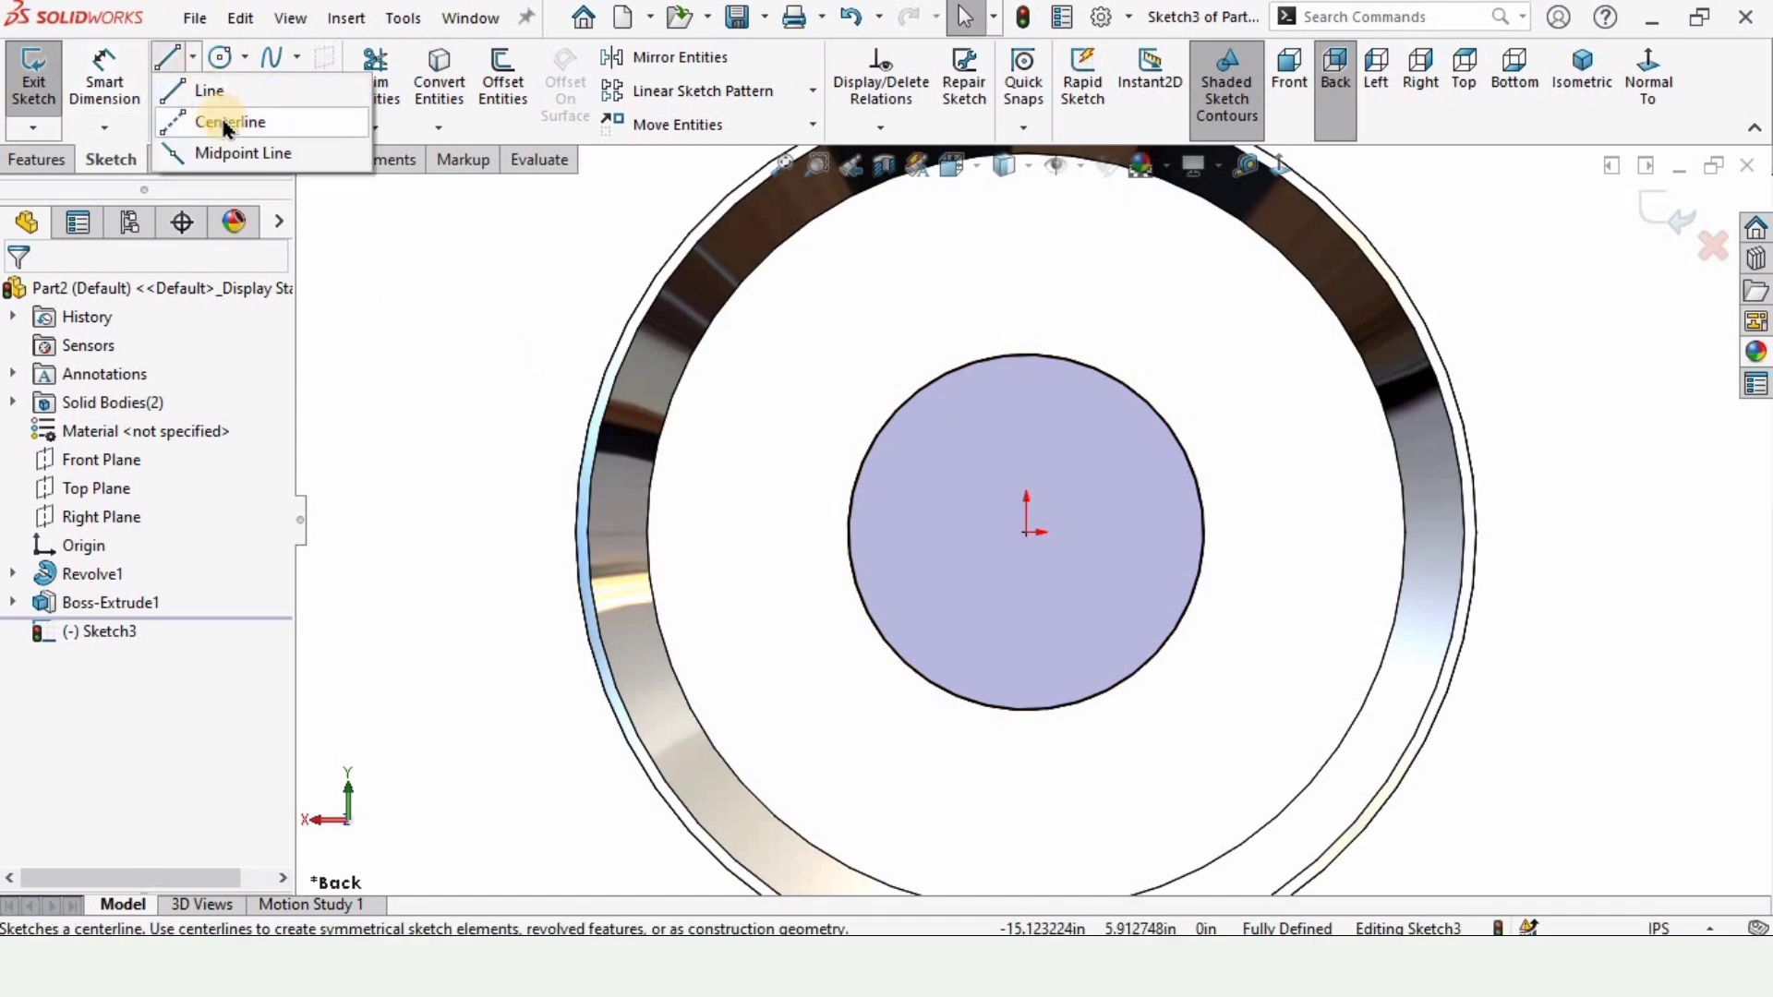
left_click(228, 123)
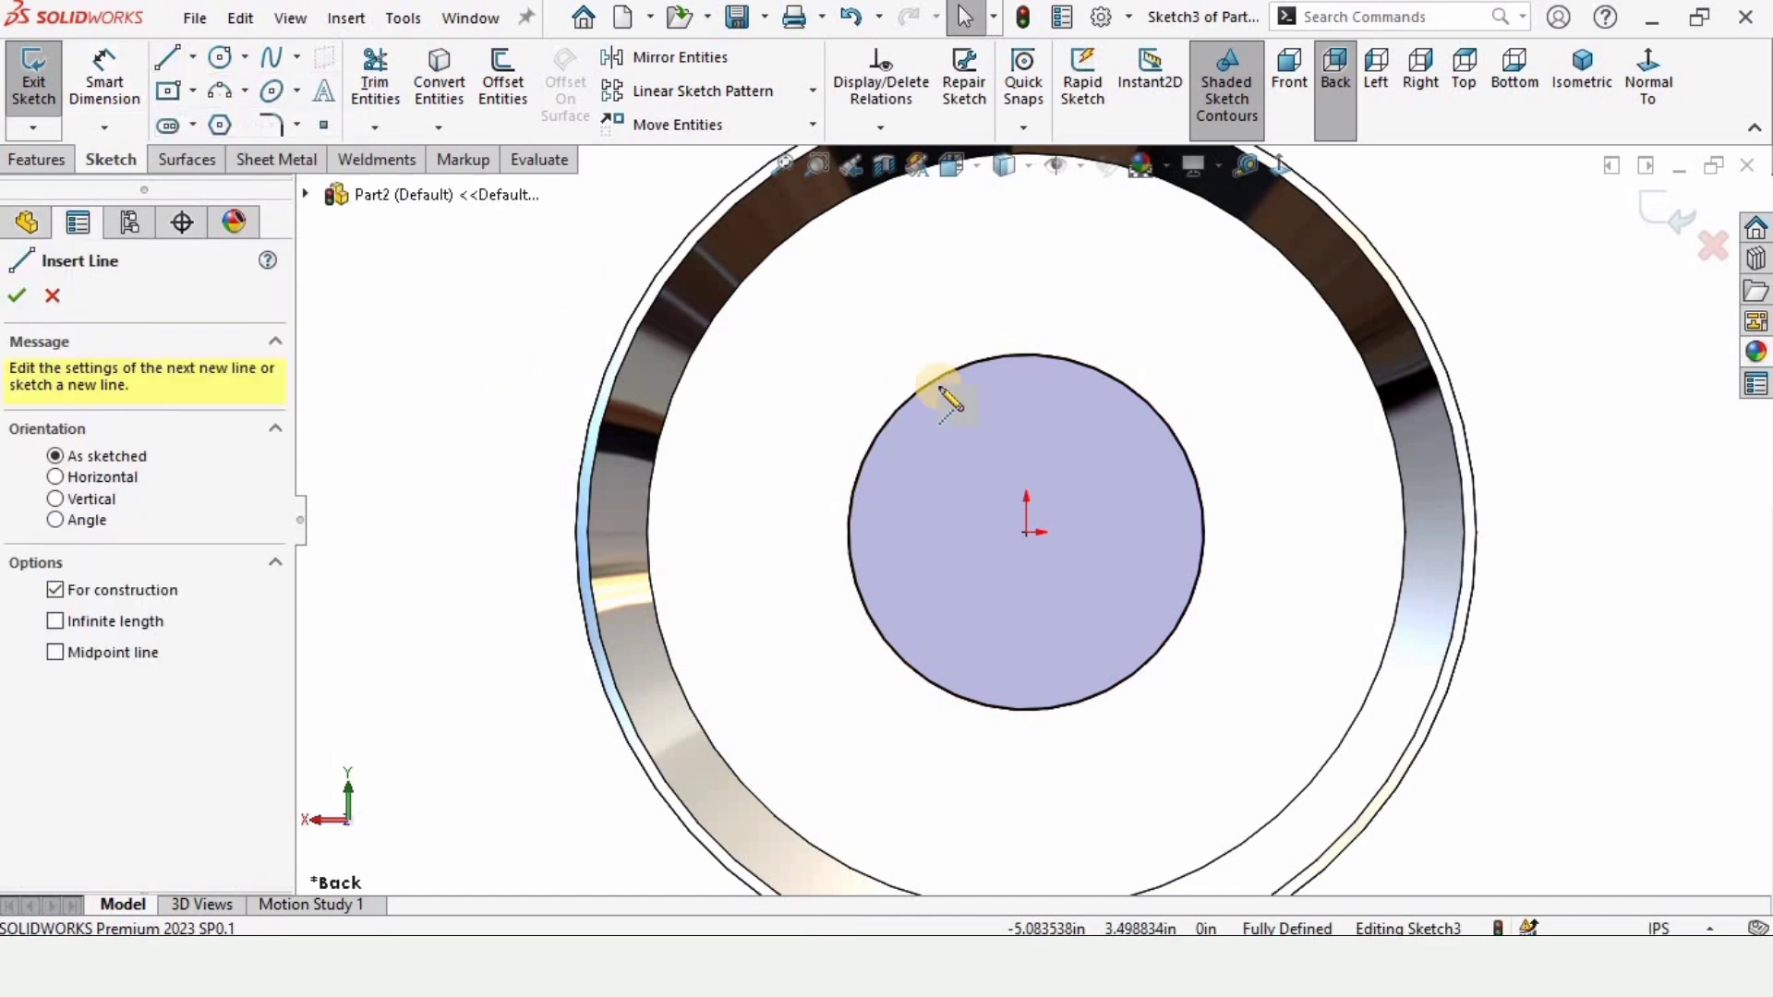
left_click(1027, 355)
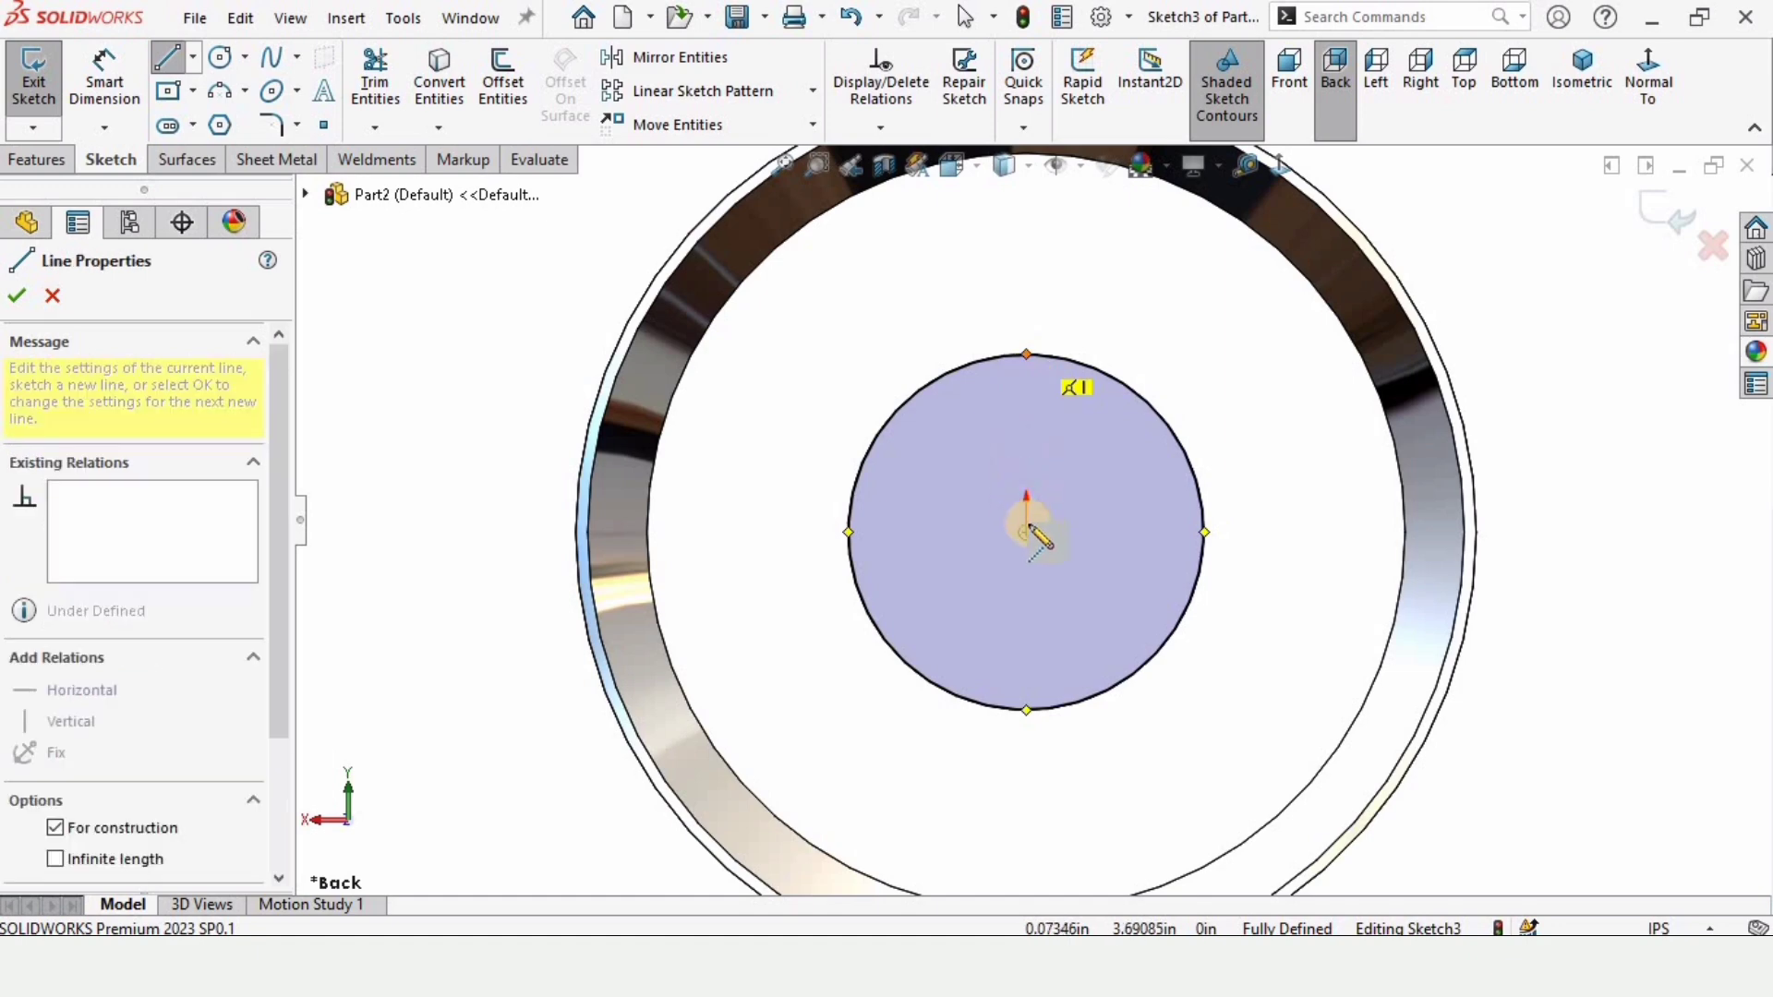
left_click(1026, 532)
key("Escape")
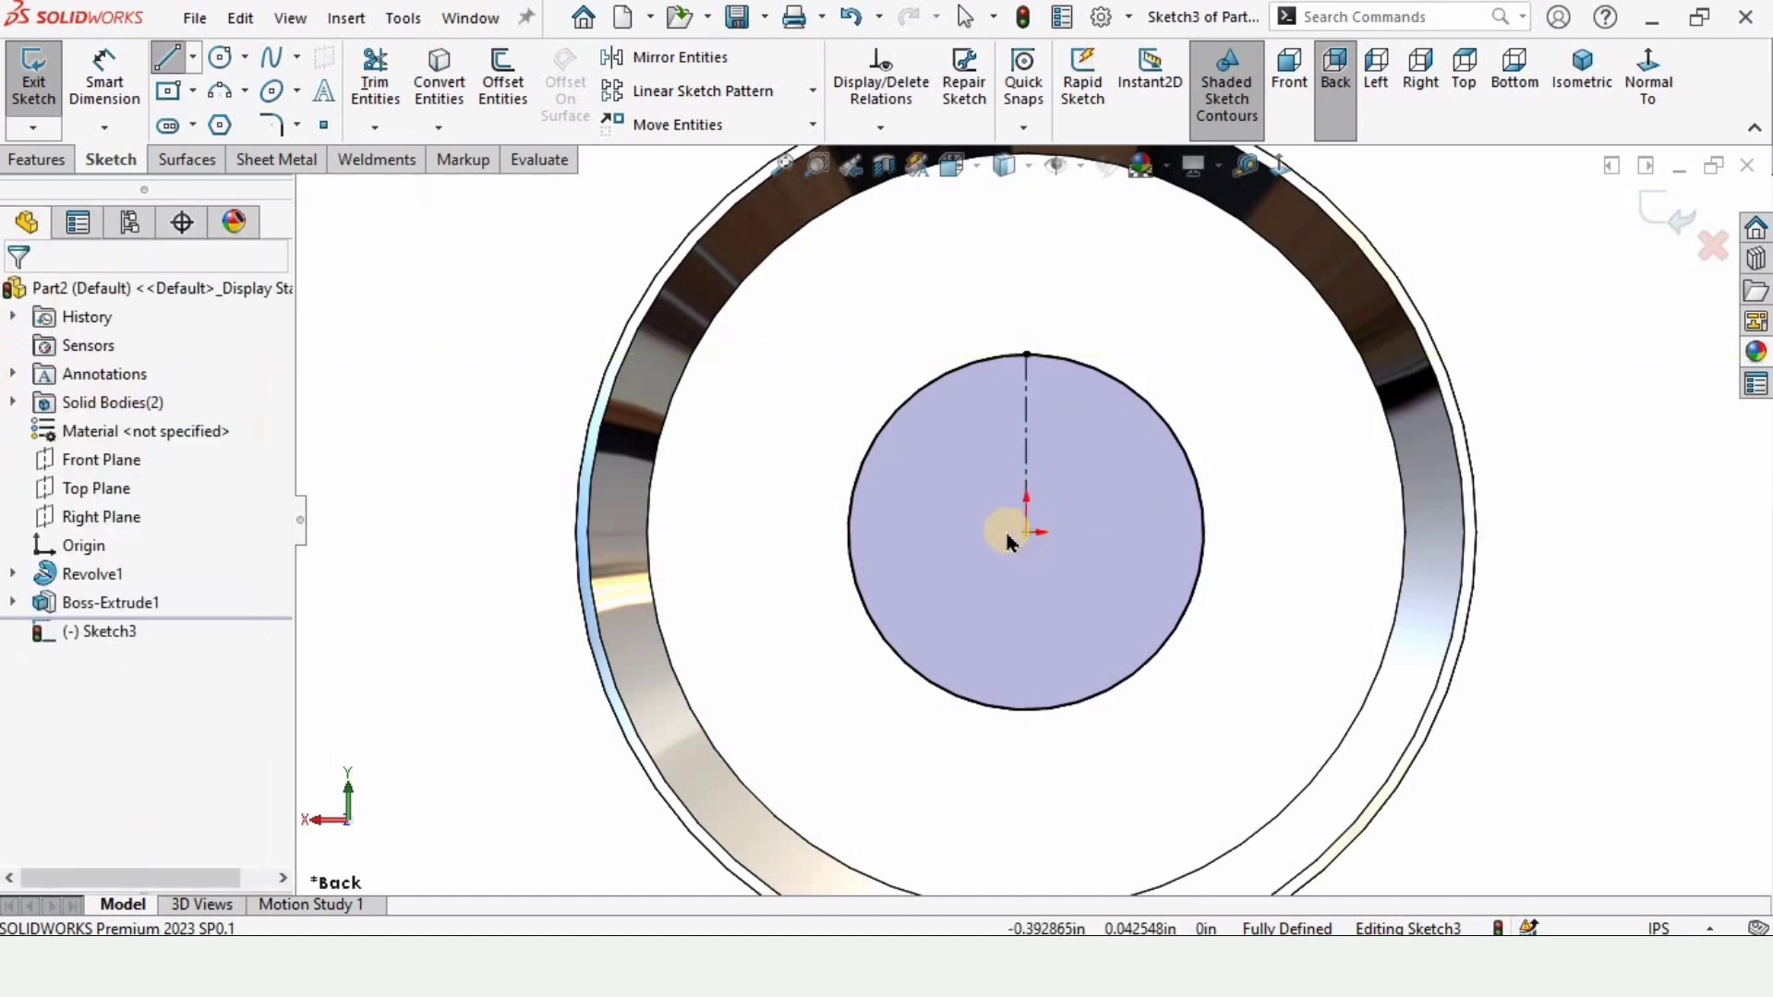
Draw a slanted line from the circle's upper-left edge inward
left_click(172, 64)
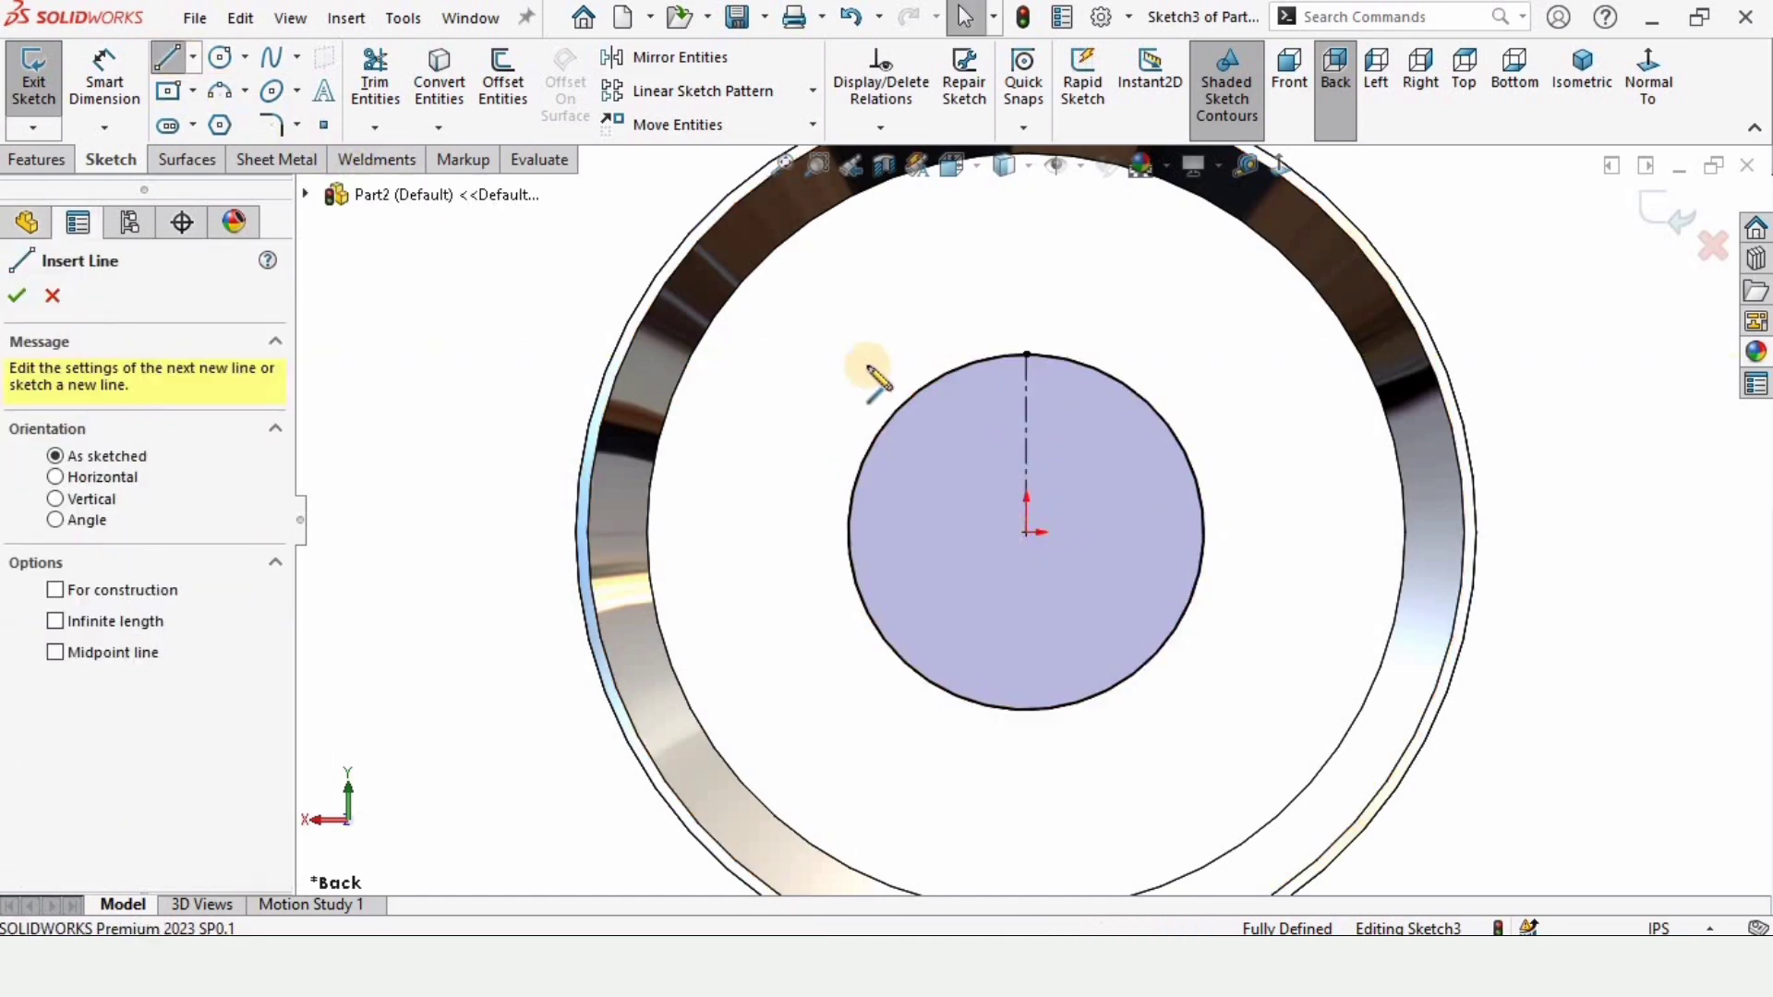
left_click(938, 377)
left_click(975, 456)
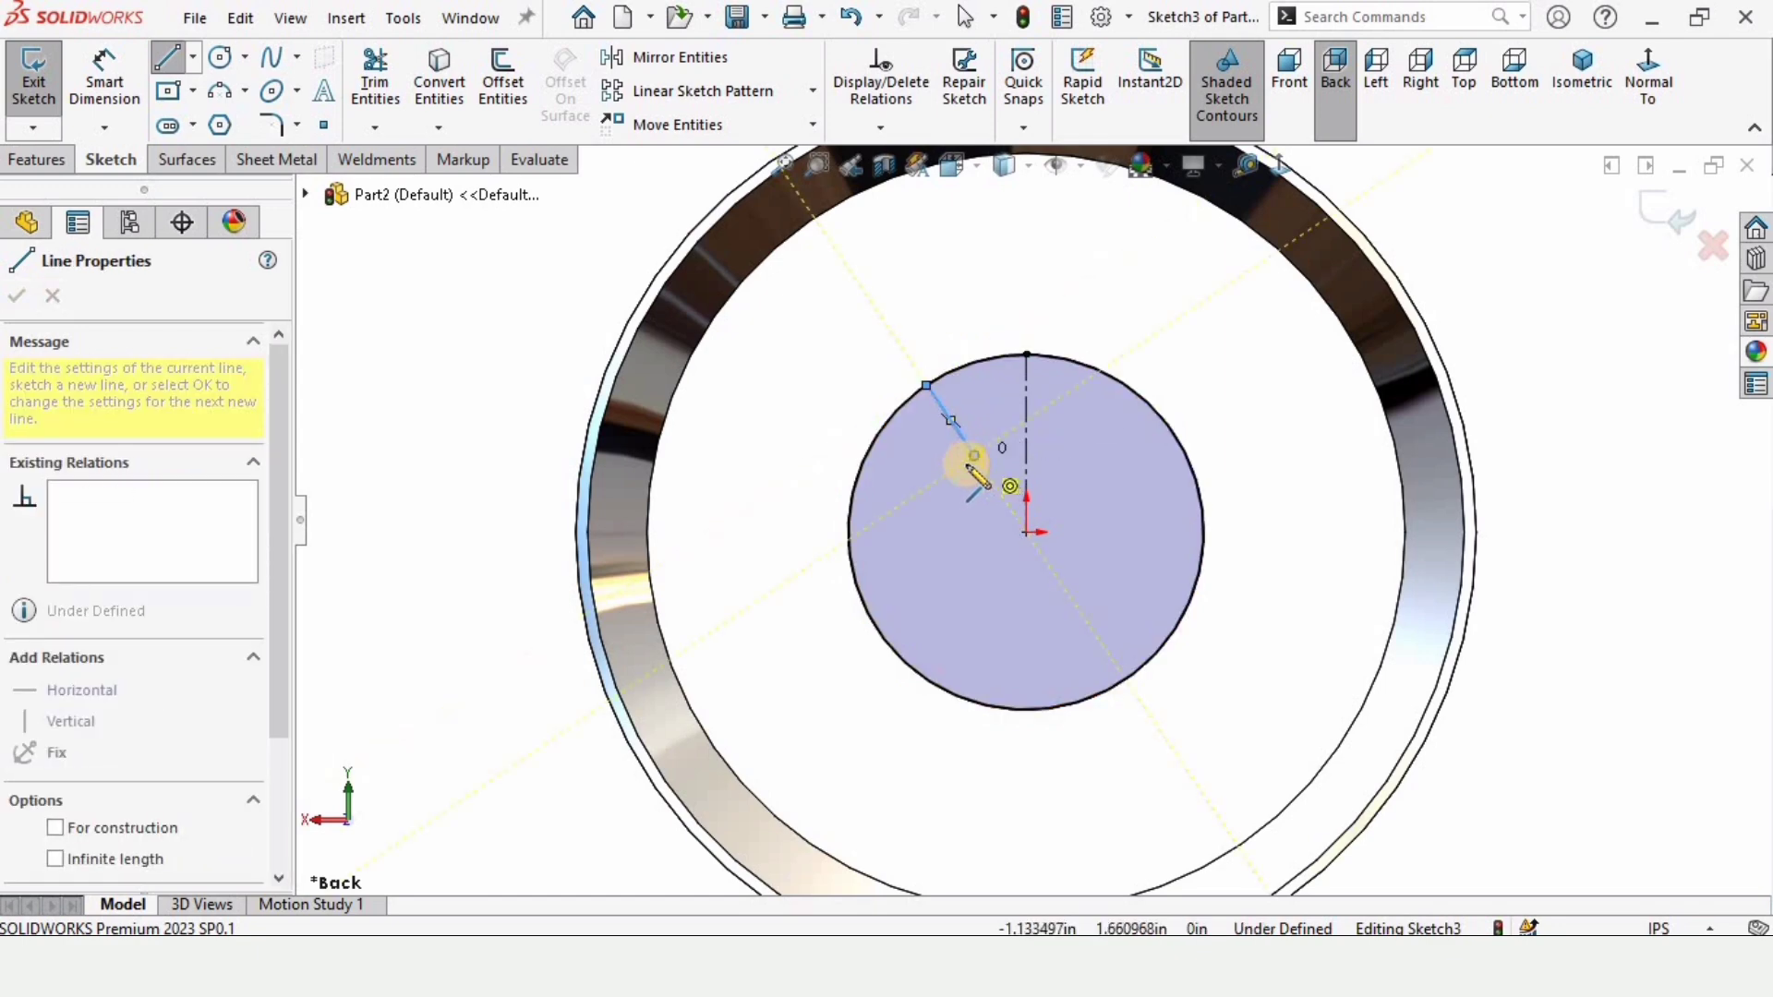
key("Escape")
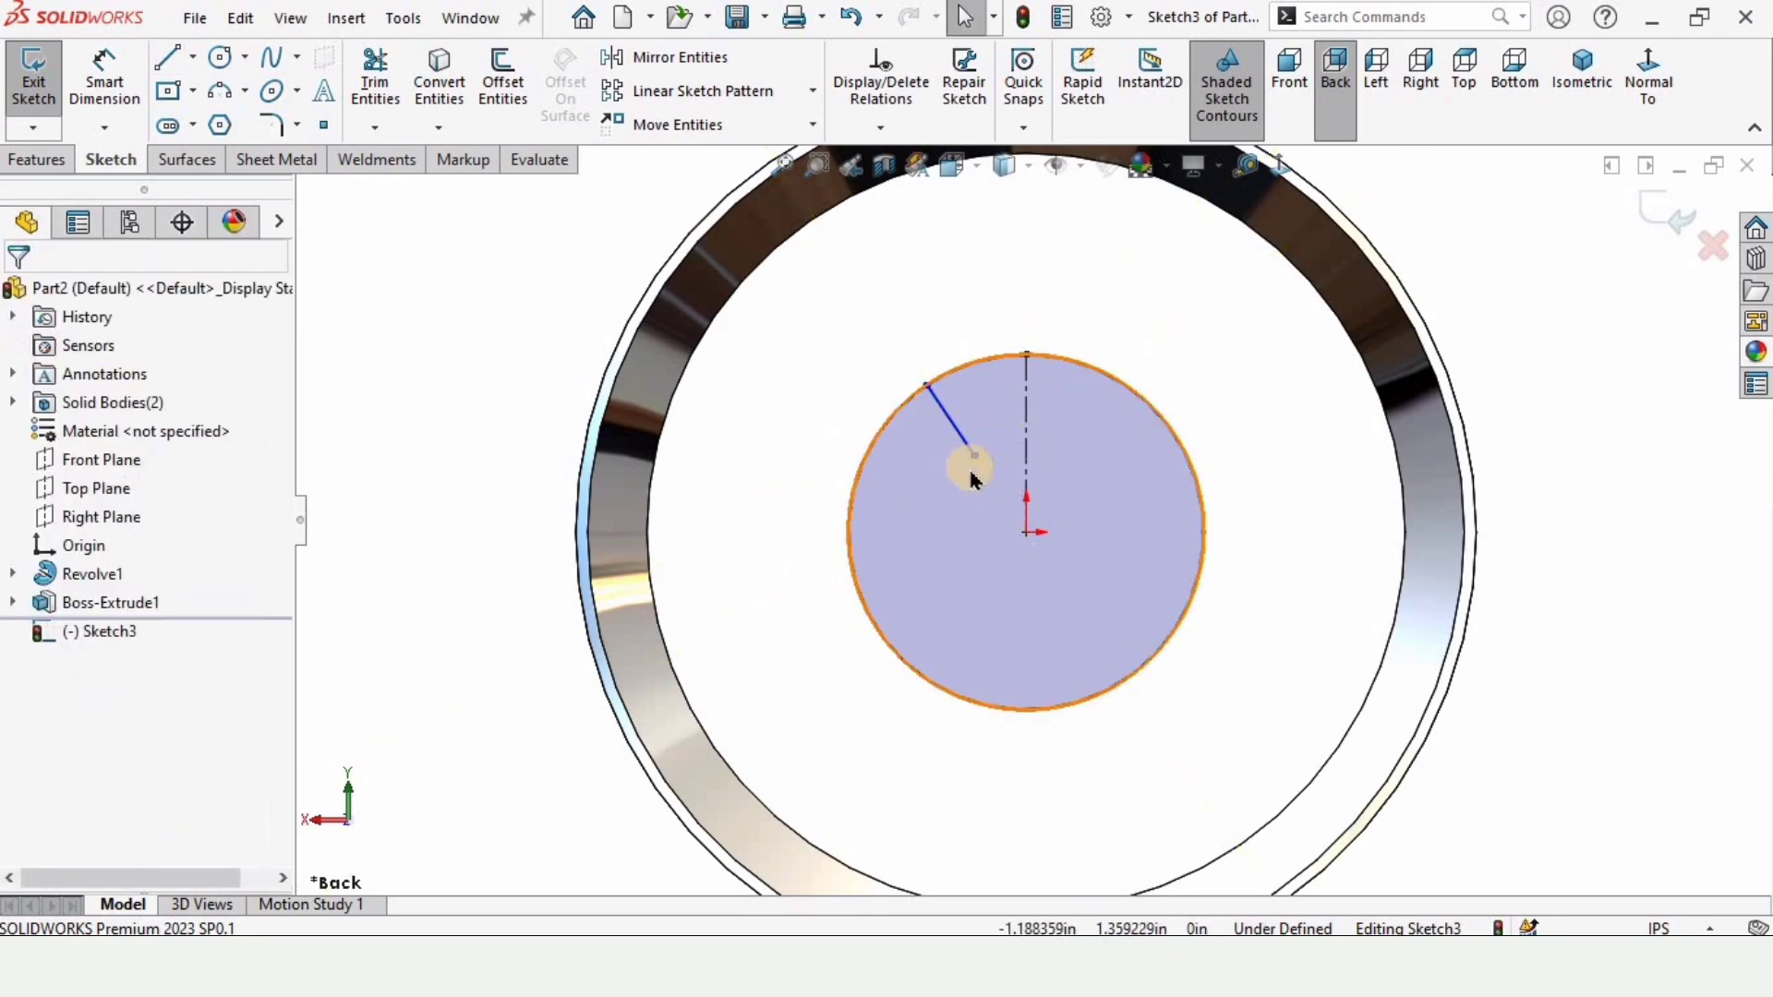
Add a three-point arc from the slanted line's inner end to the centerline
left_click(243, 97)
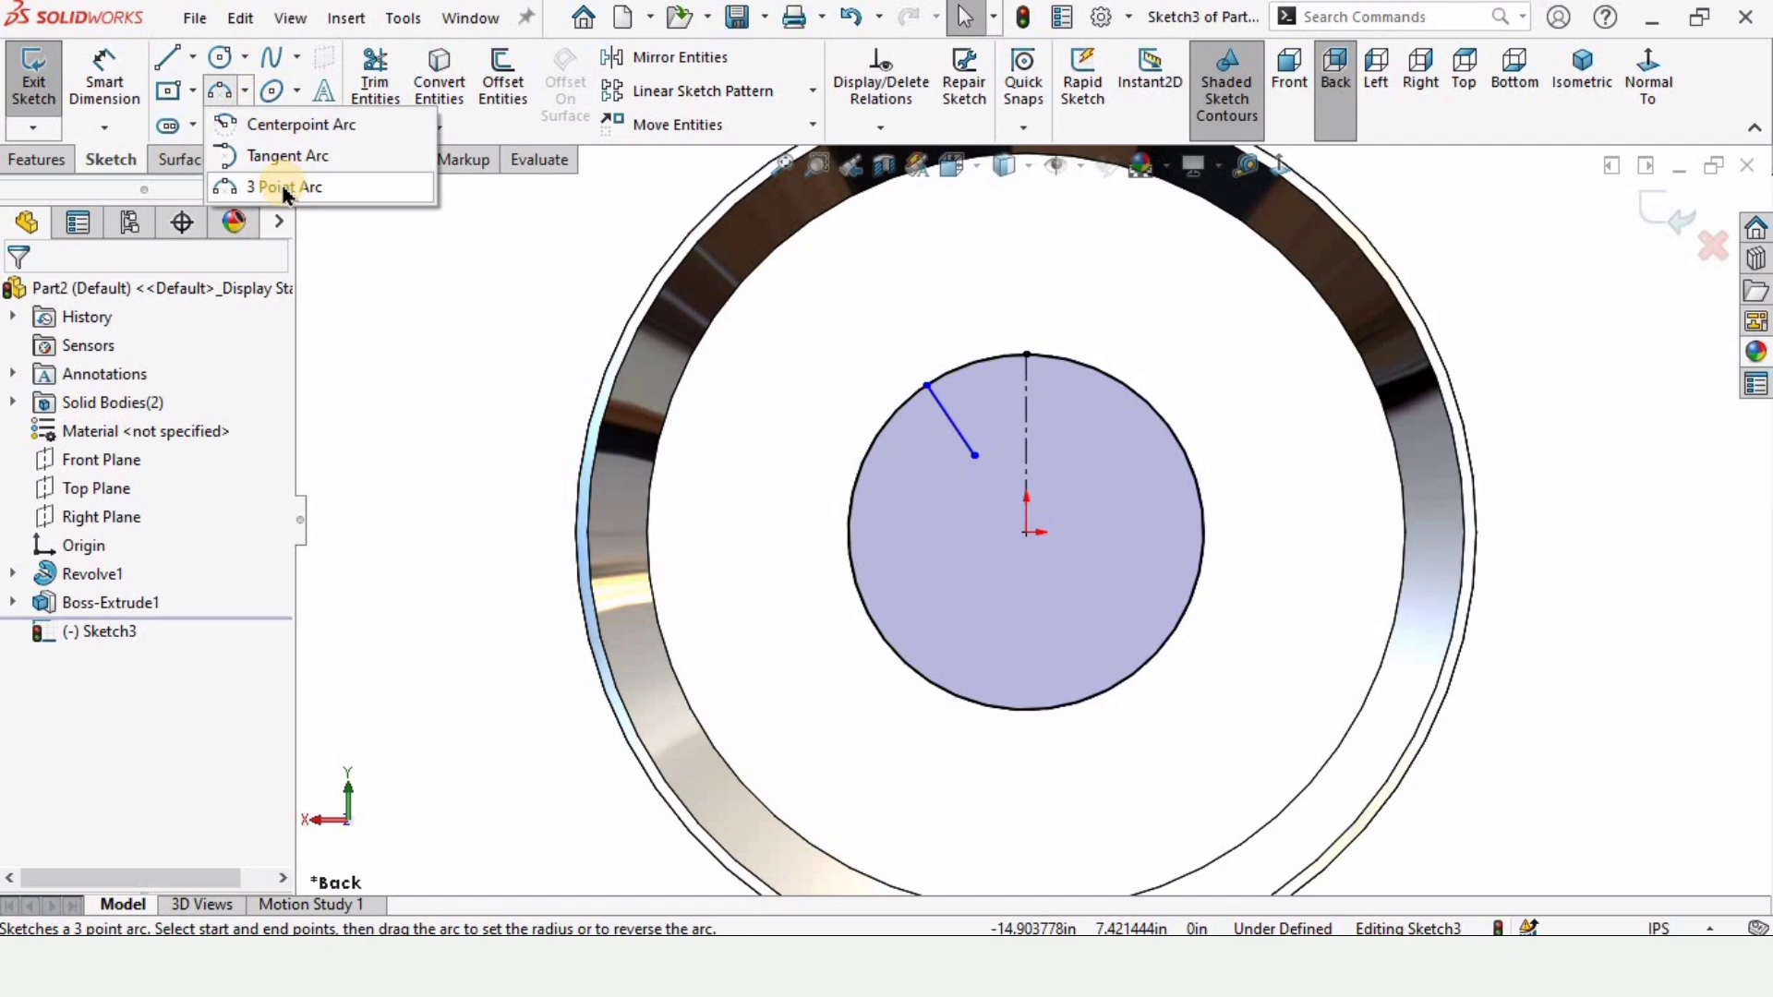
left_click(284, 188)
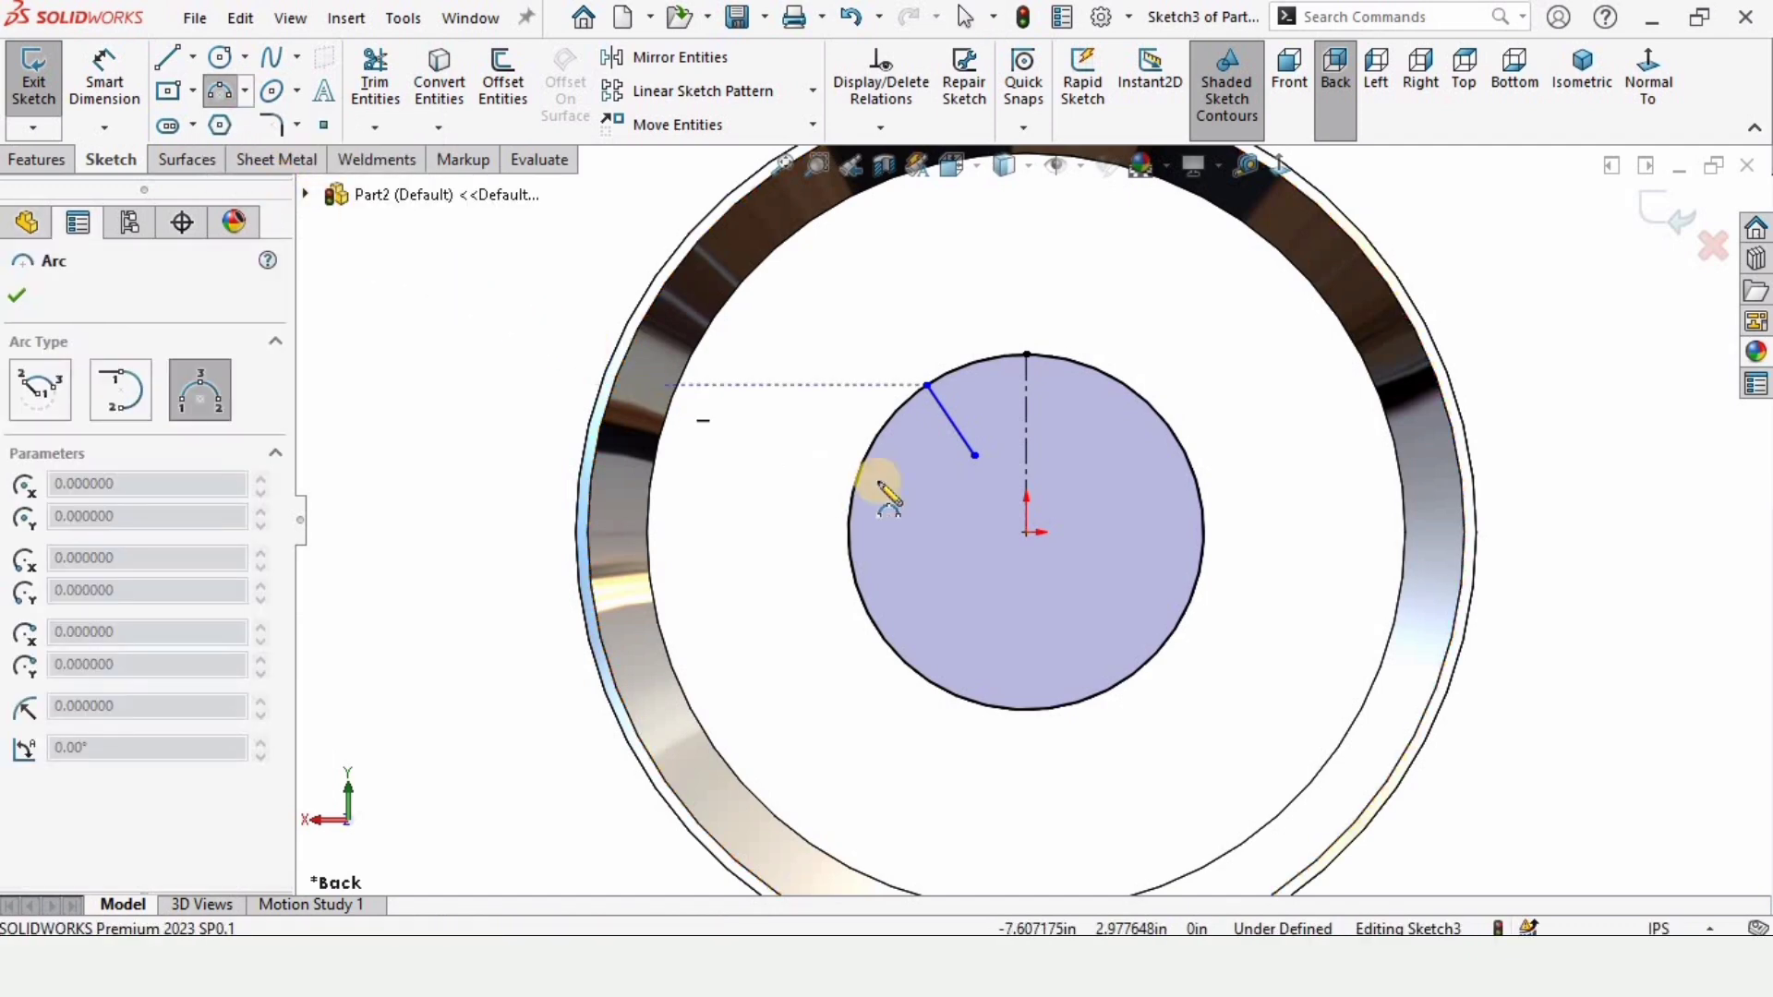
left_click(976, 457)
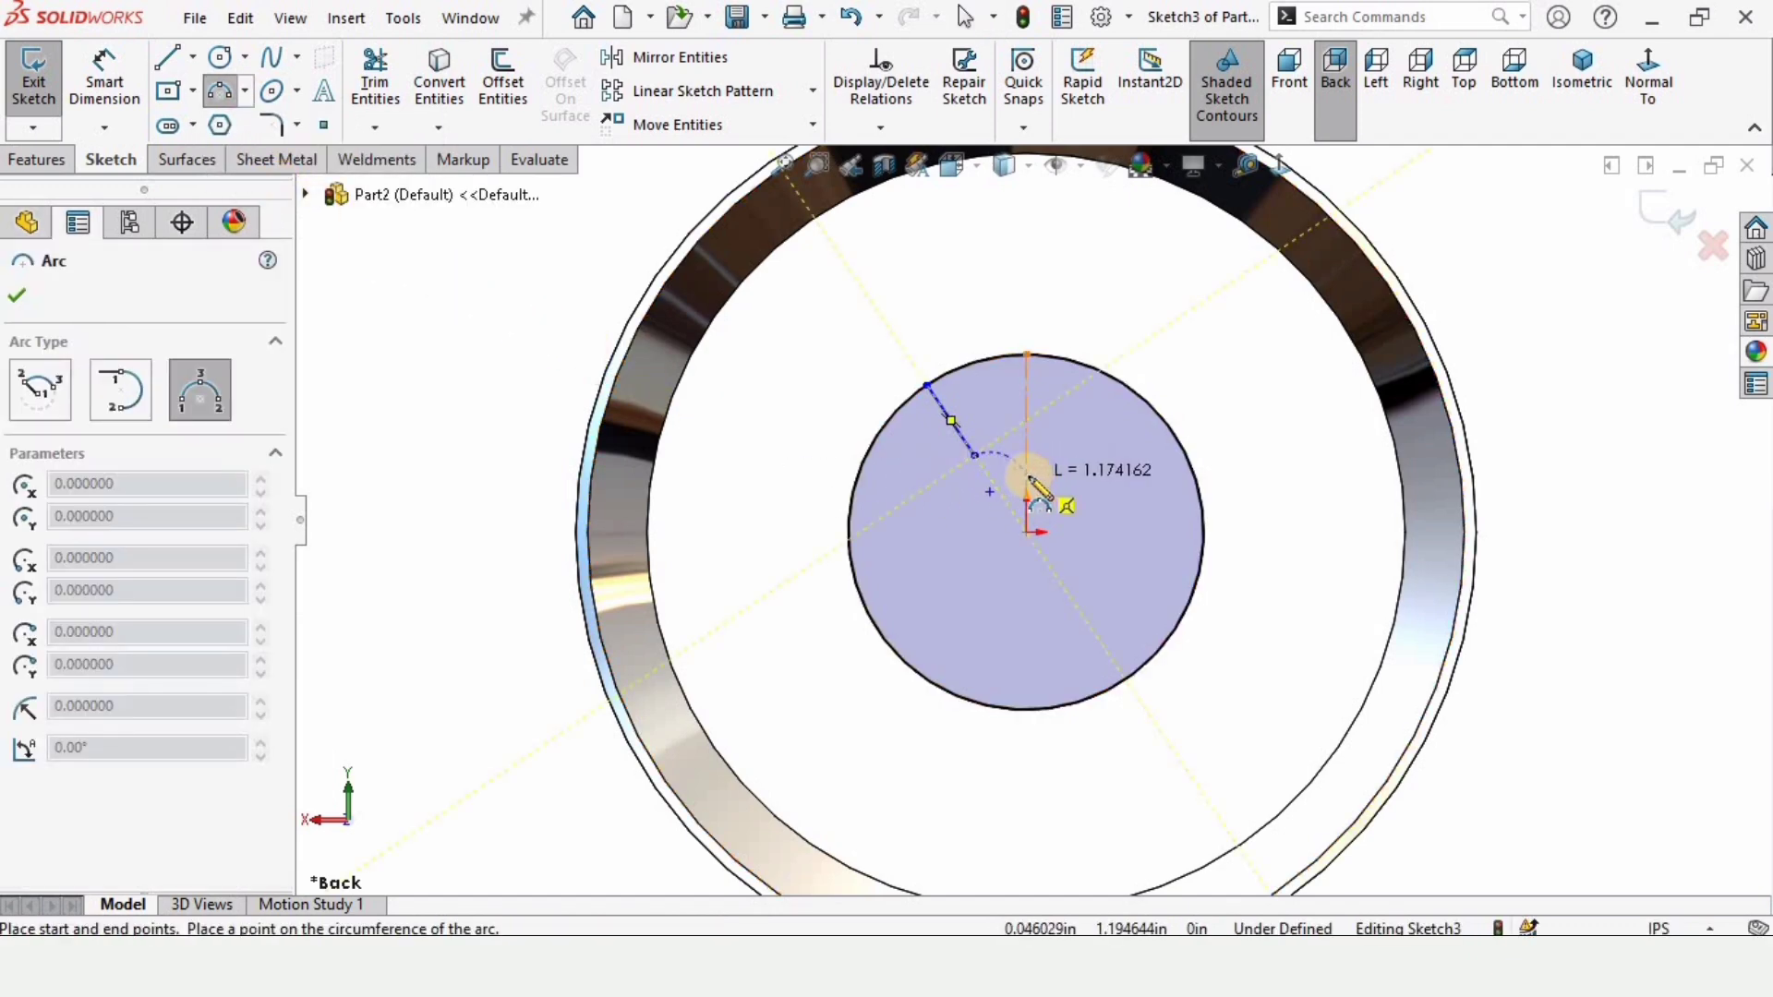
left_click(1022, 477)
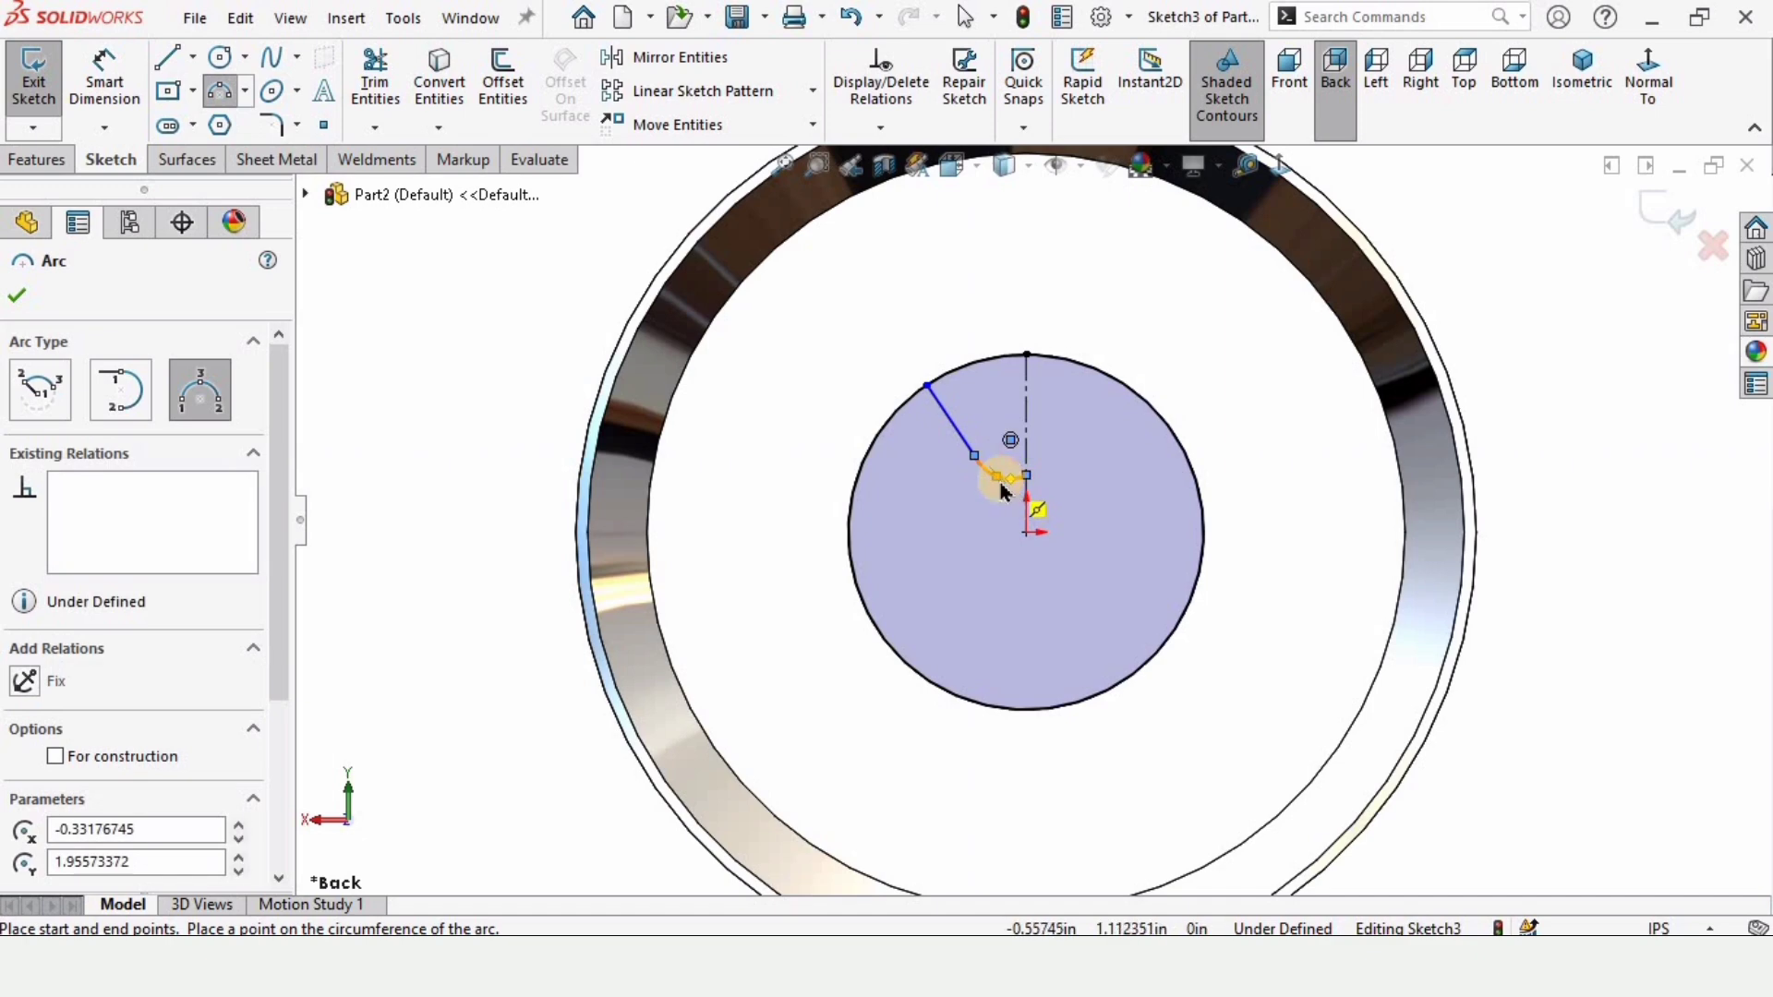
left_click(1001, 482)
key("Escape")
scroll(1000, 471, "down", 4)
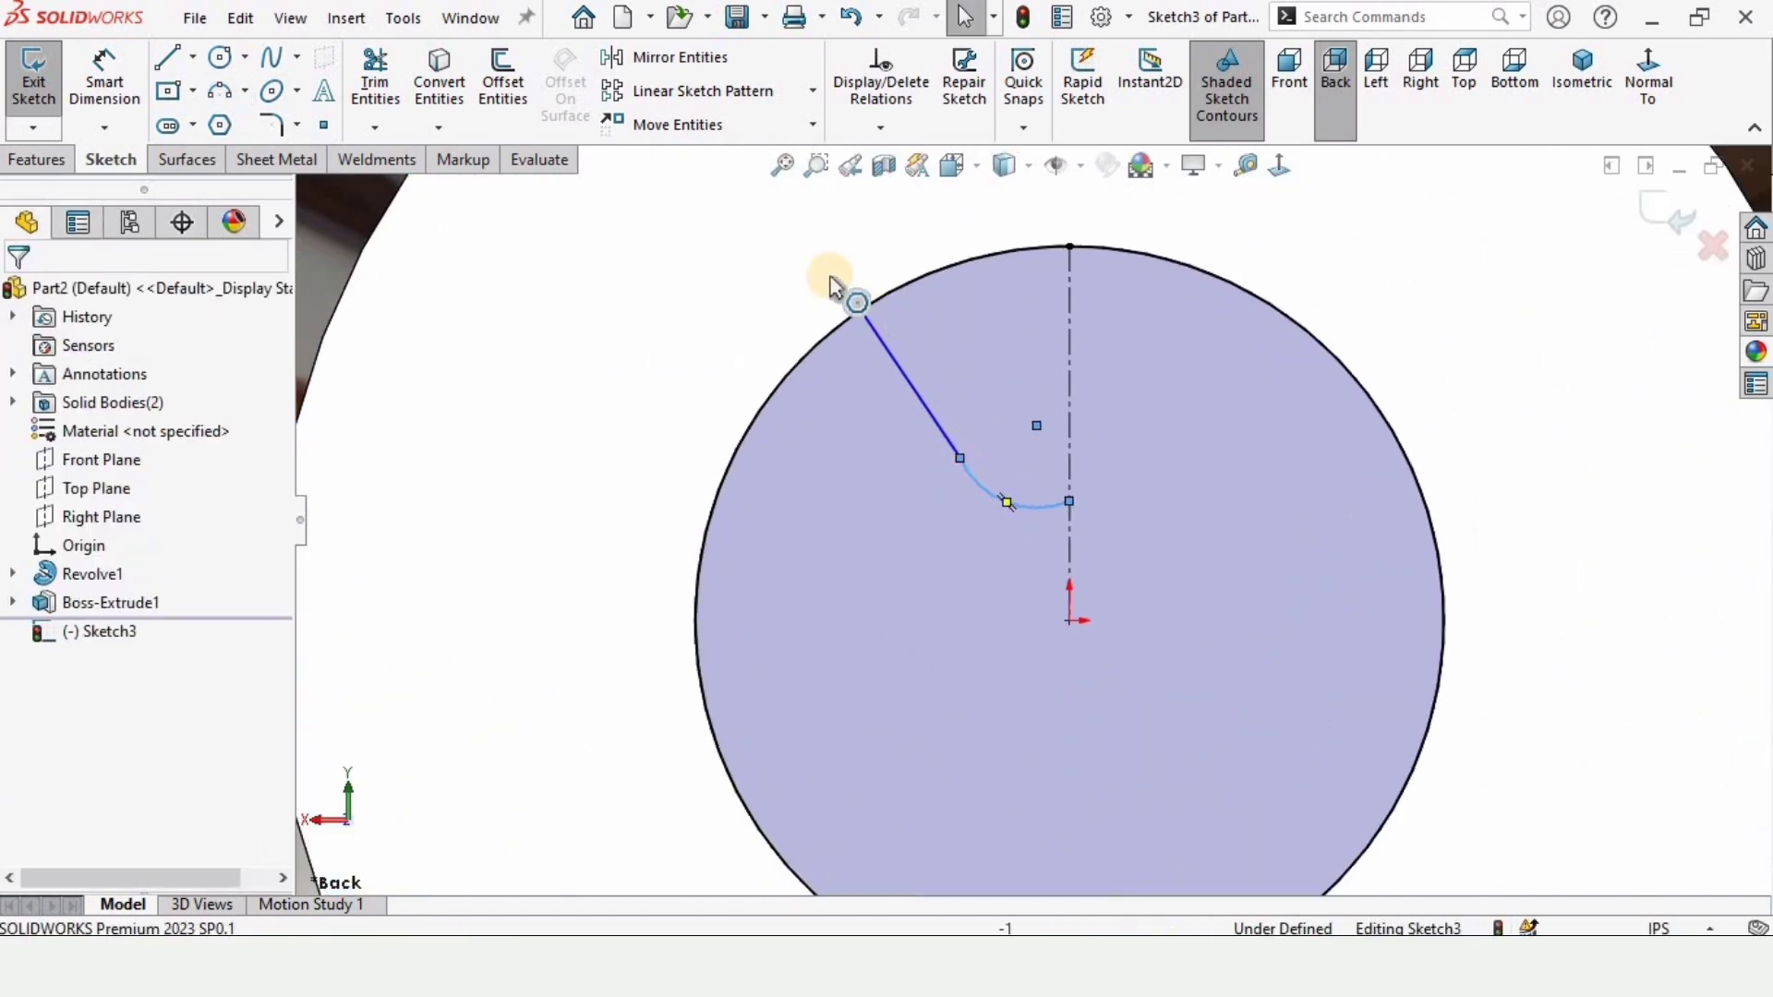
left_click(834, 287)
left_click(958, 457)
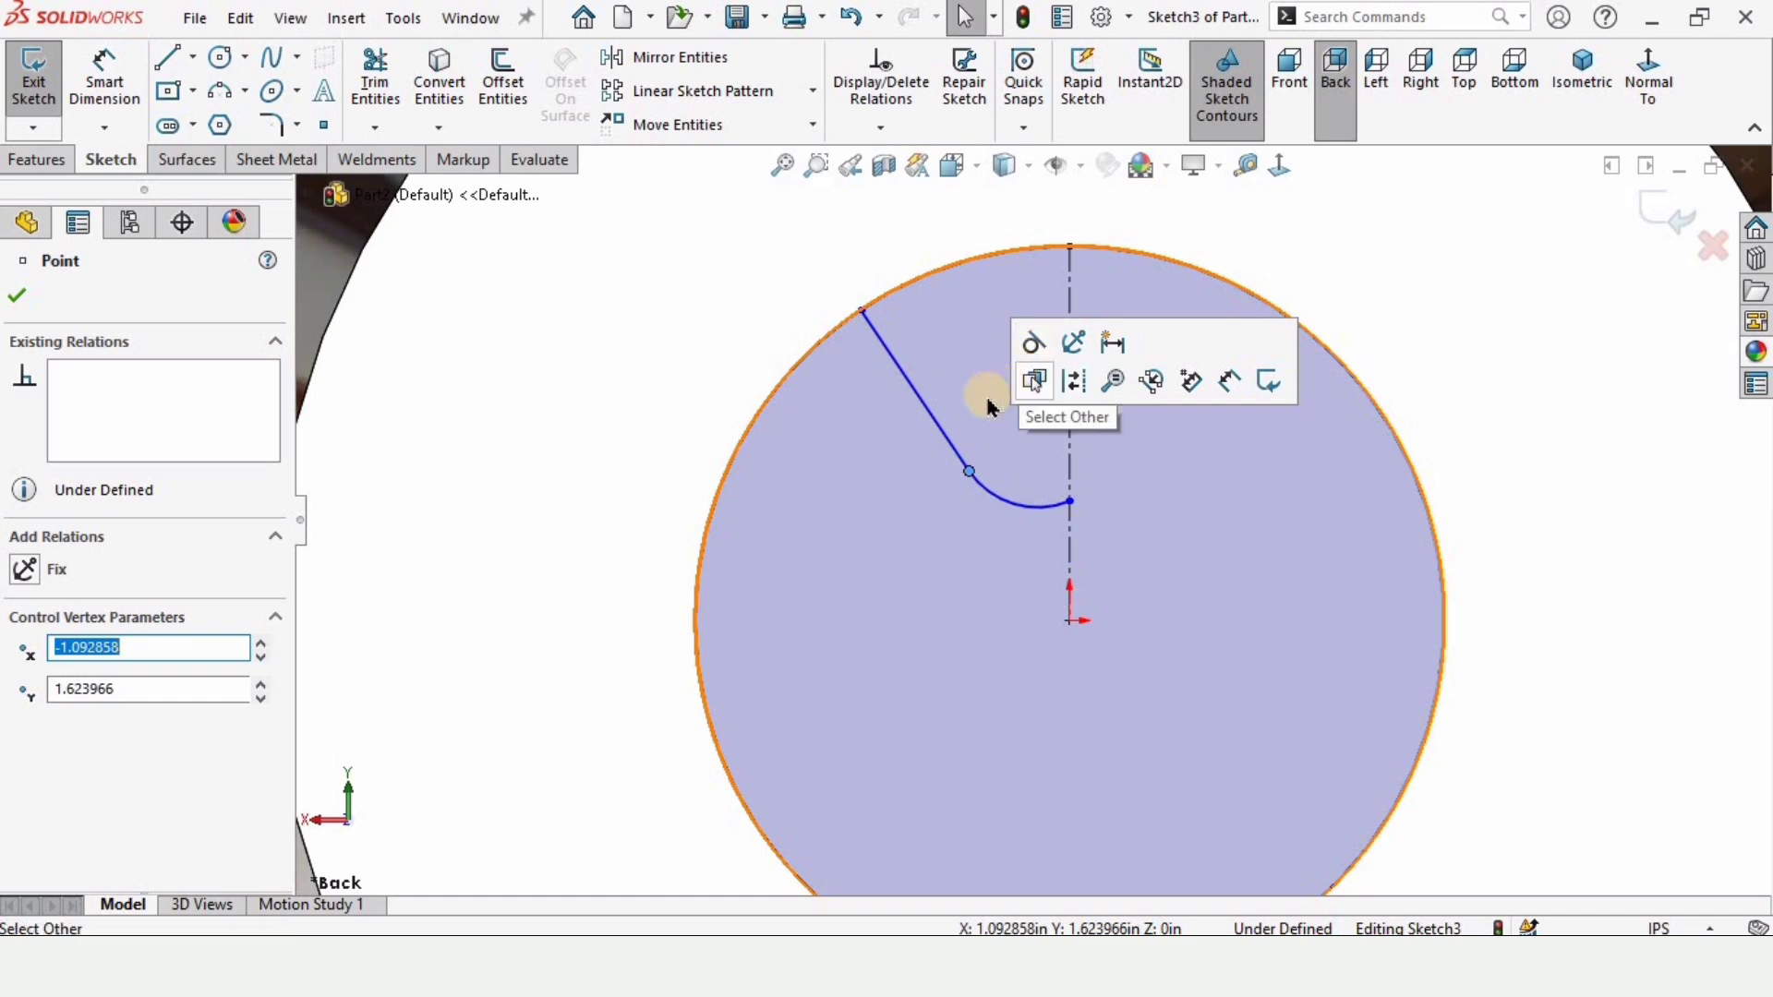
left_click(717, 348)
scroll(1097, 476, "up", 3)
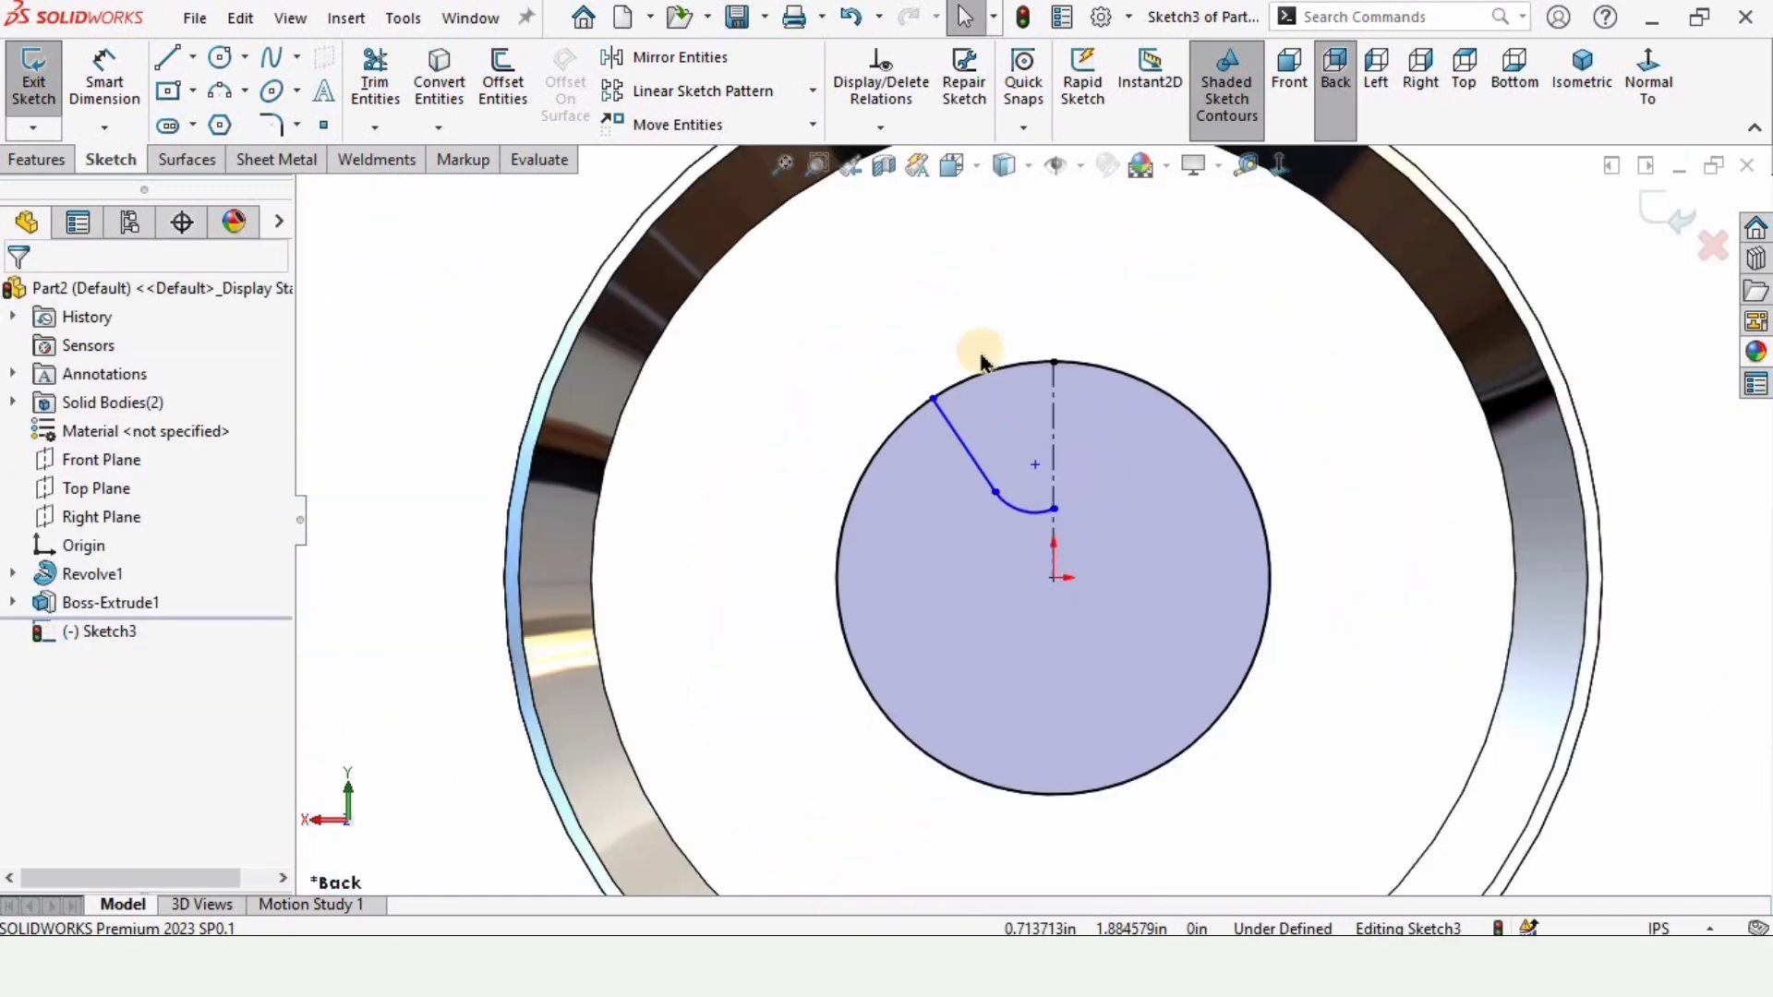
Mirror the slanted line and arc across the vertical centerline
left_click(684, 58)
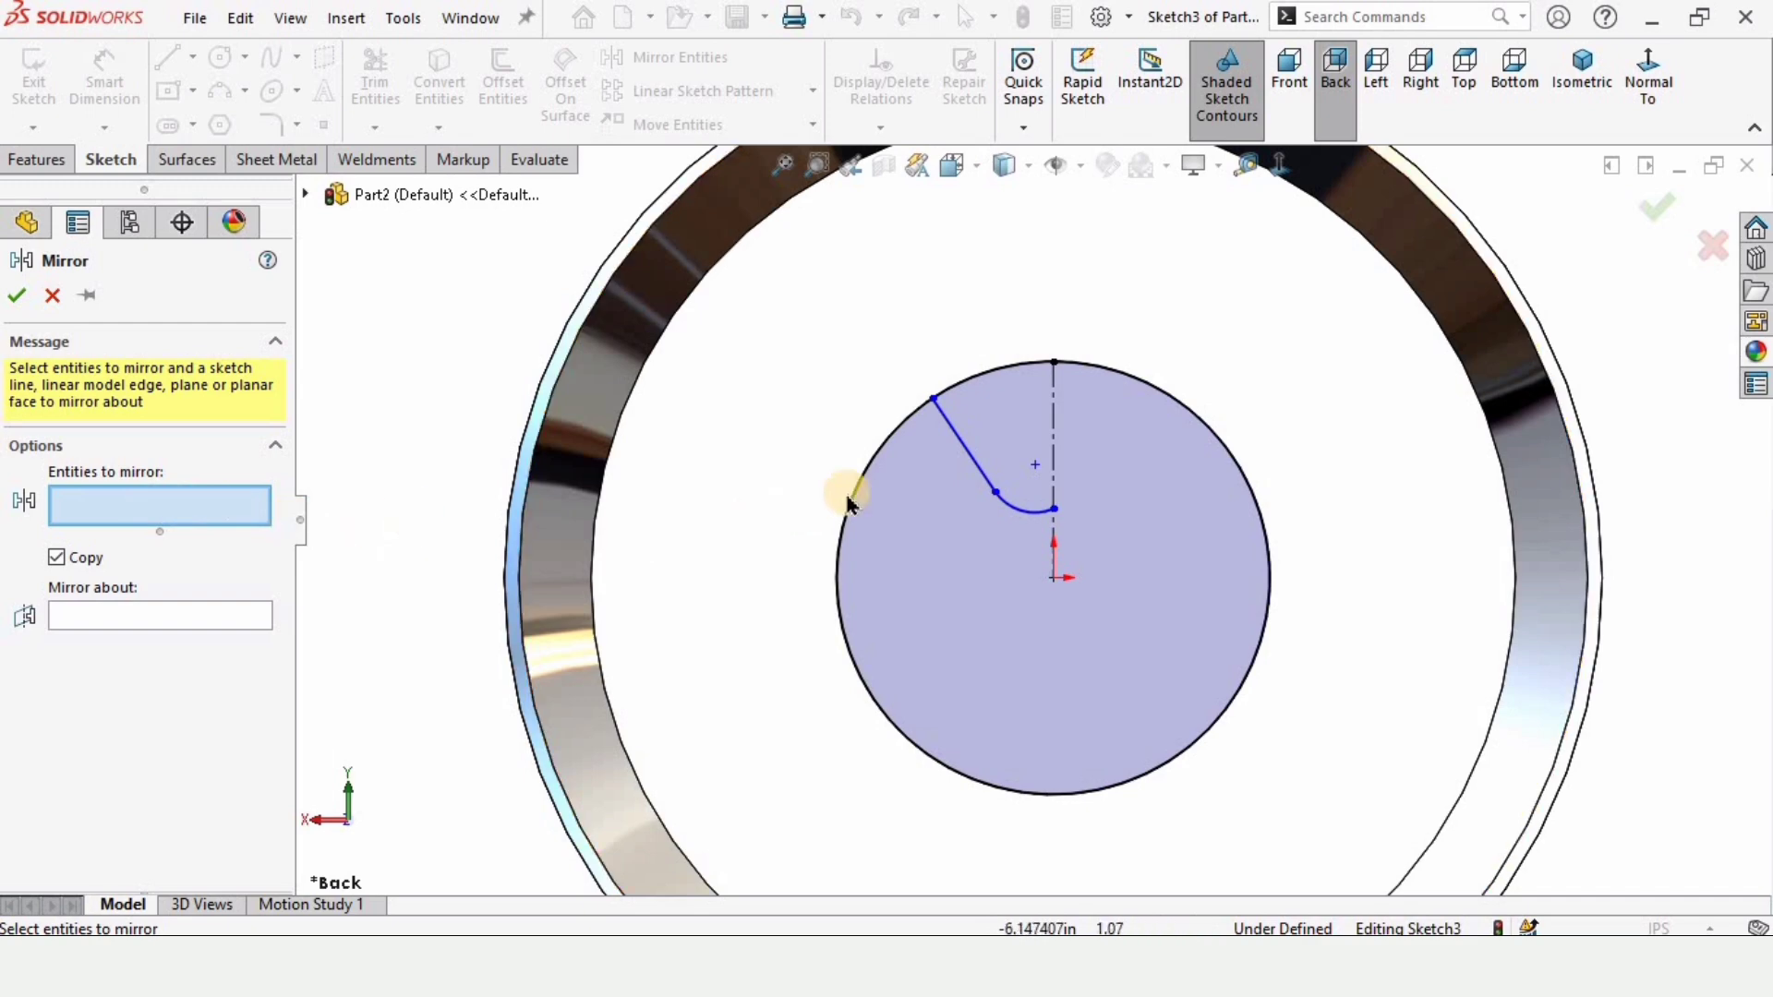
left_click(951, 425)
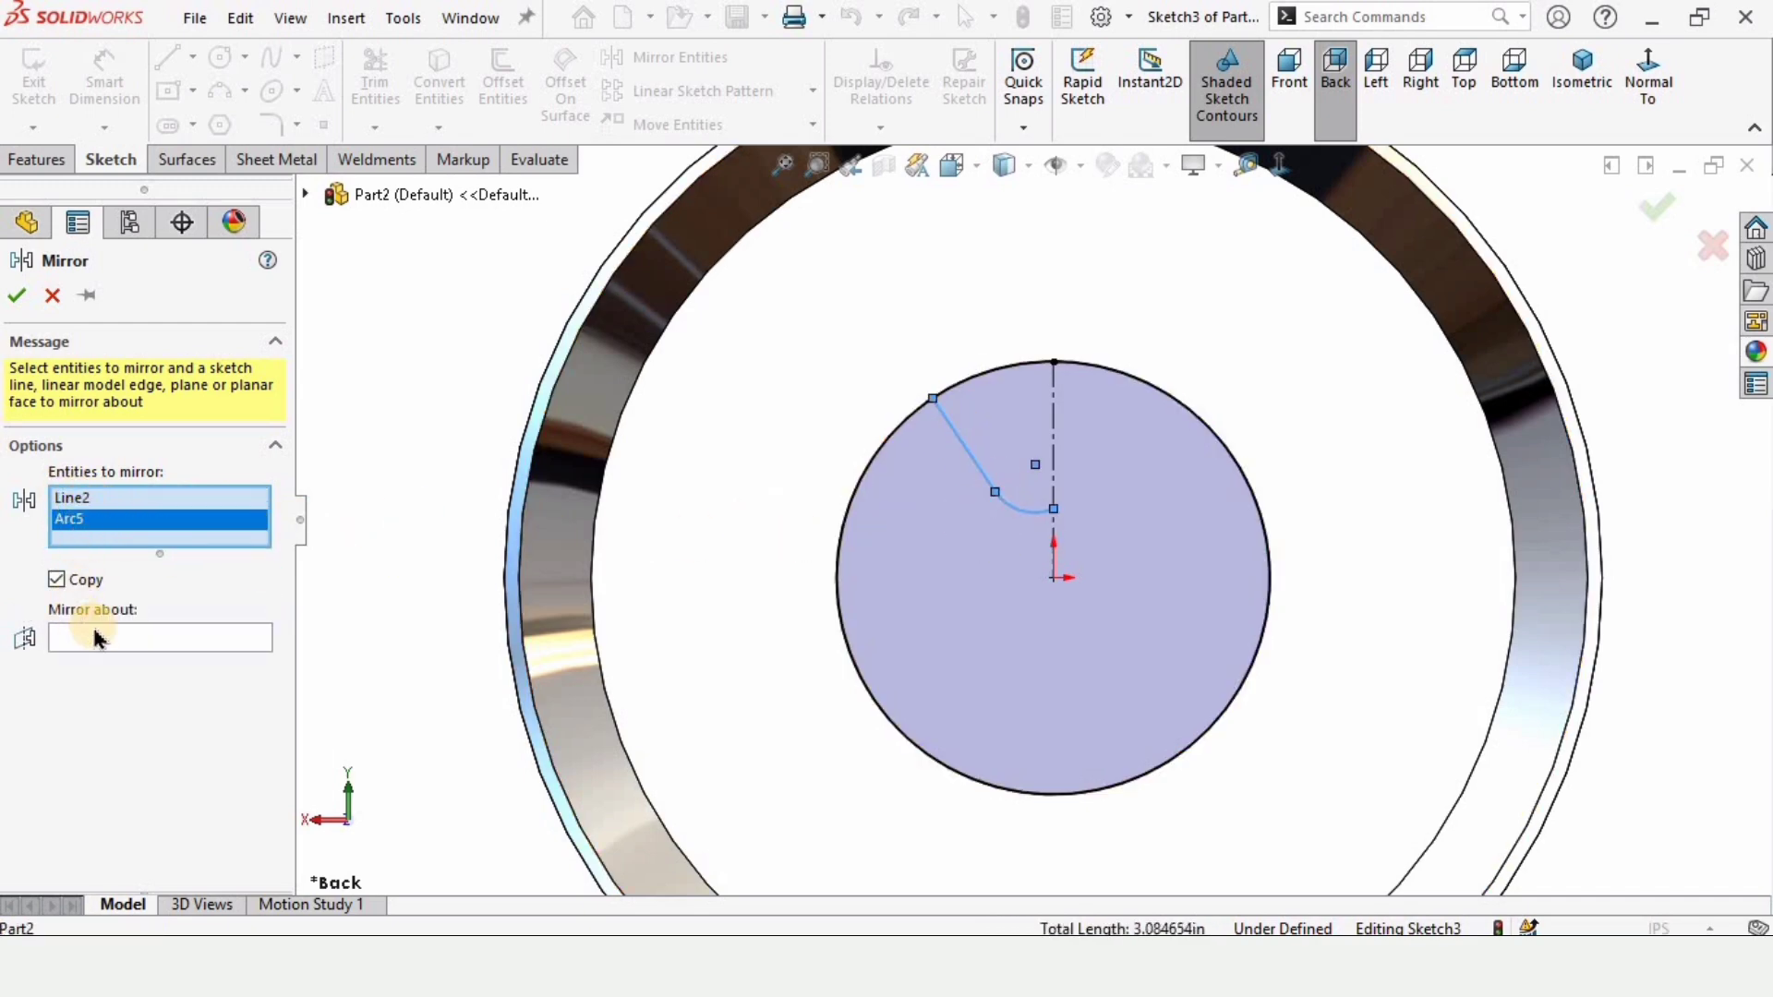
left_click(144, 643)
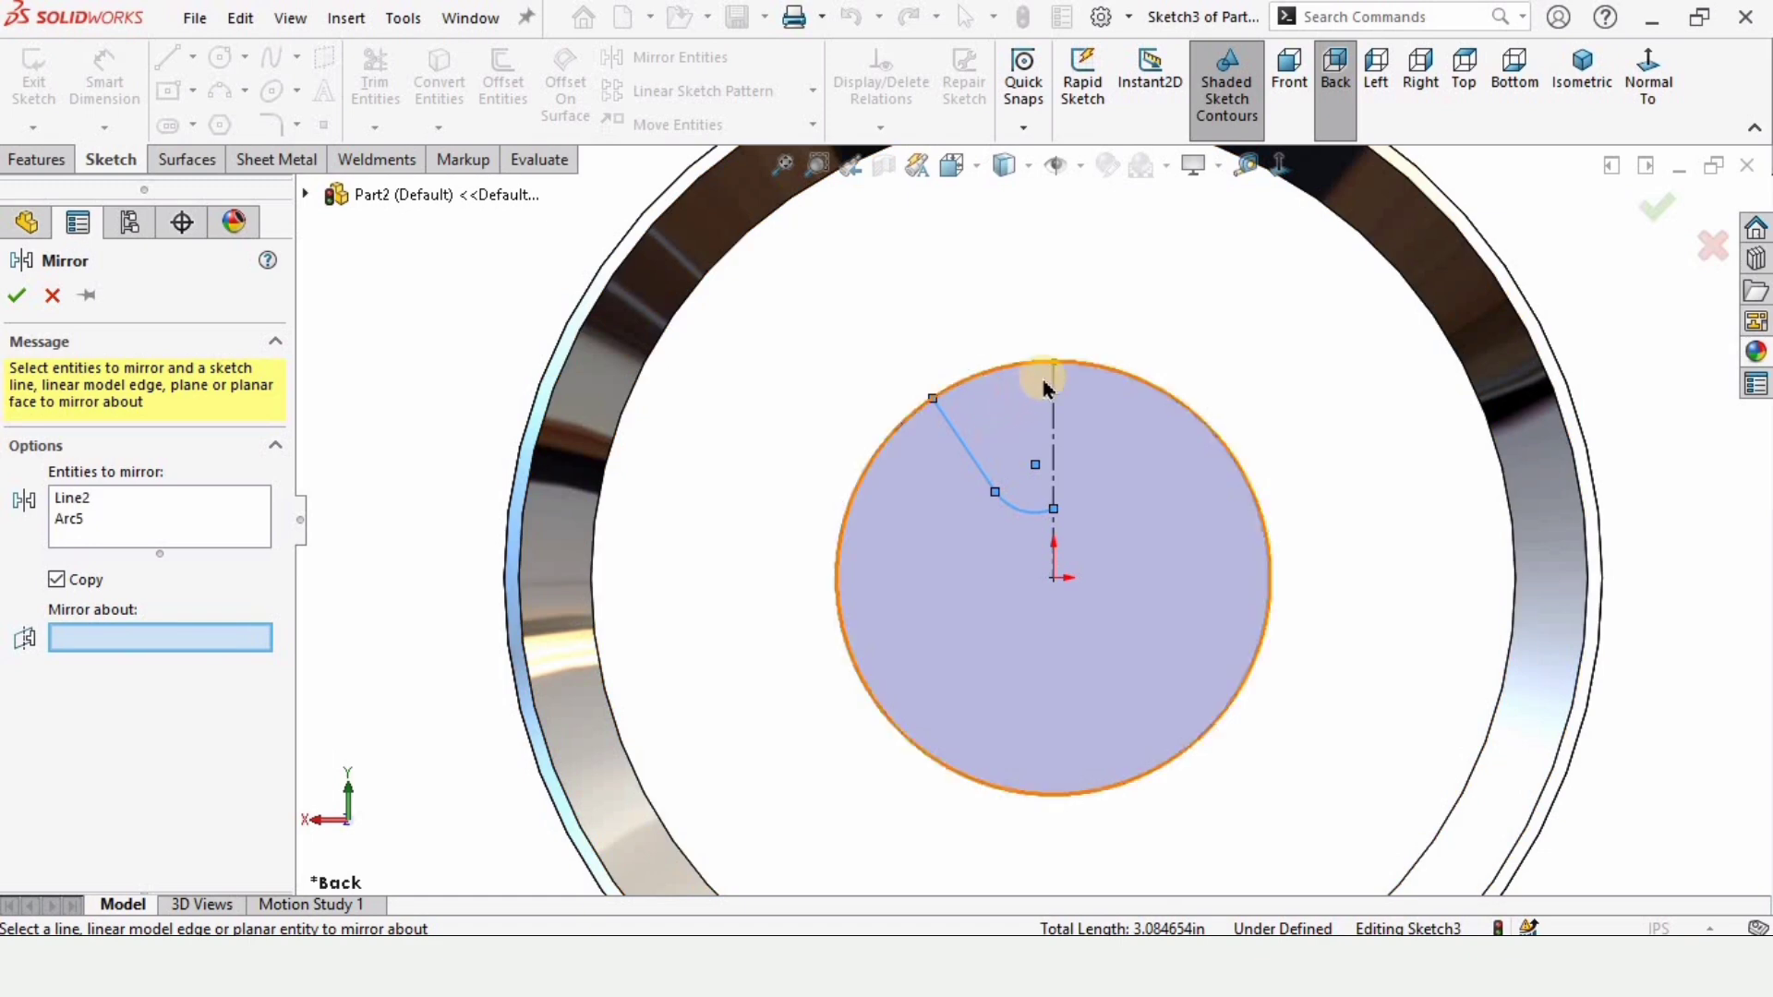
left_click(1056, 414)
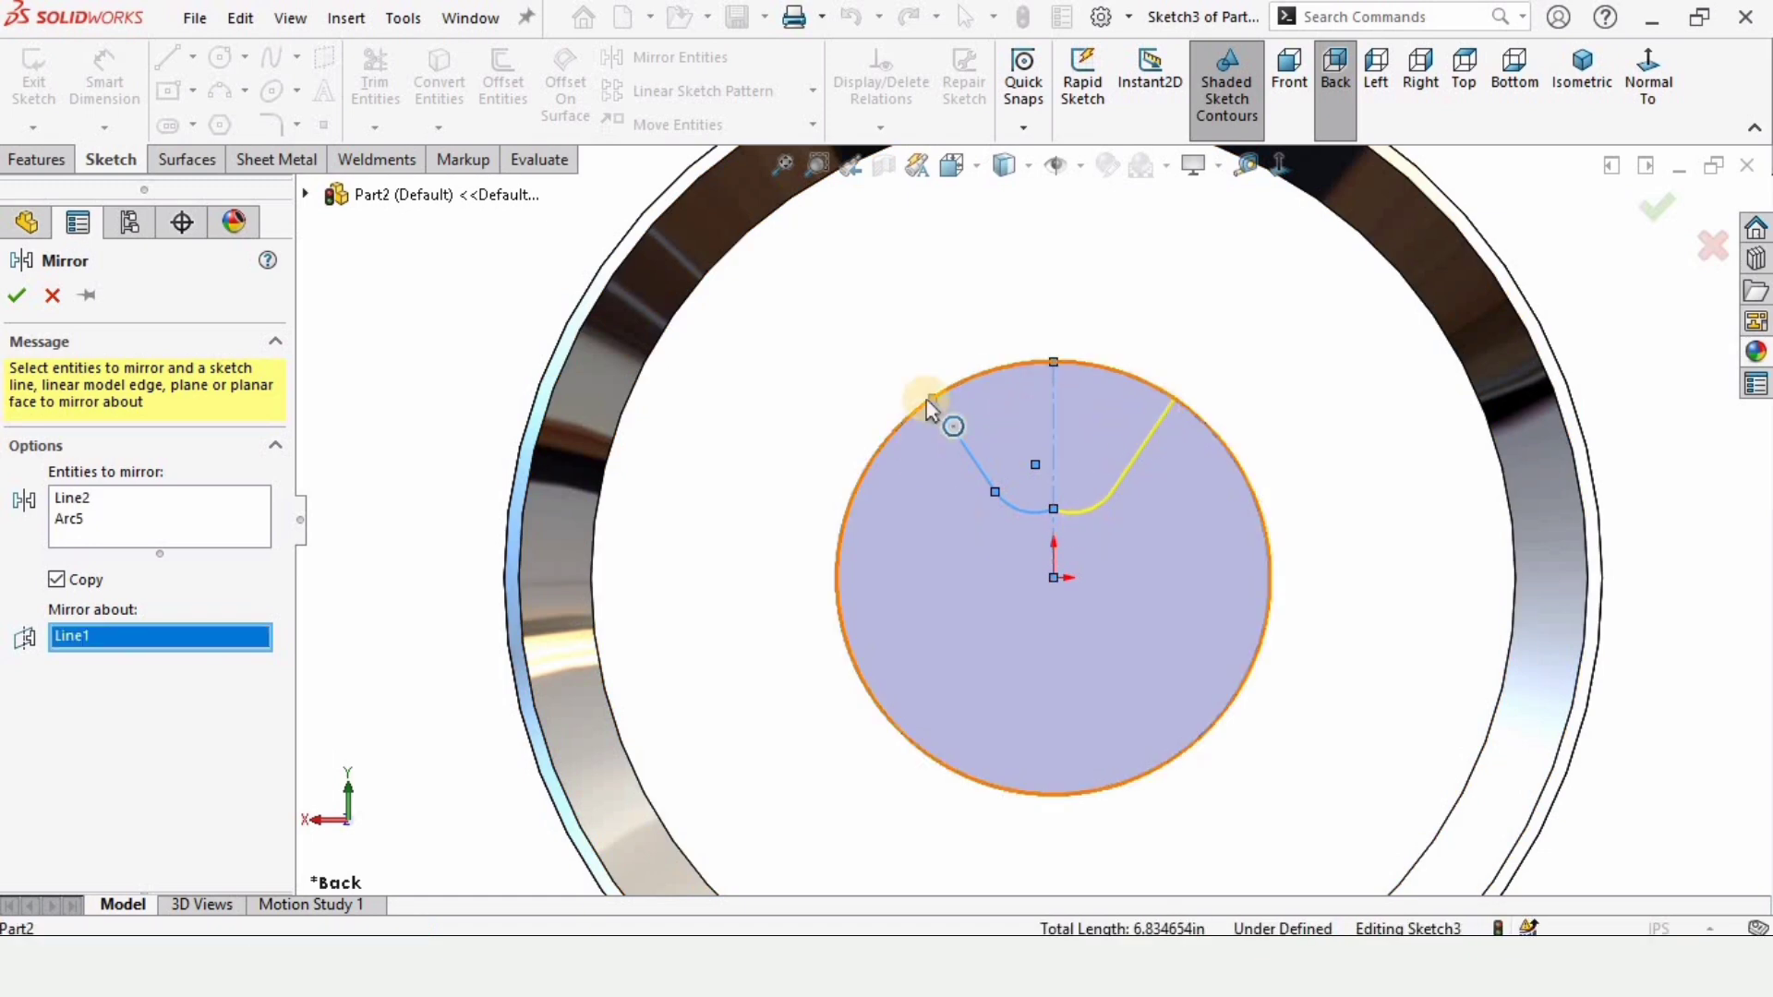
left_click(20, 297)
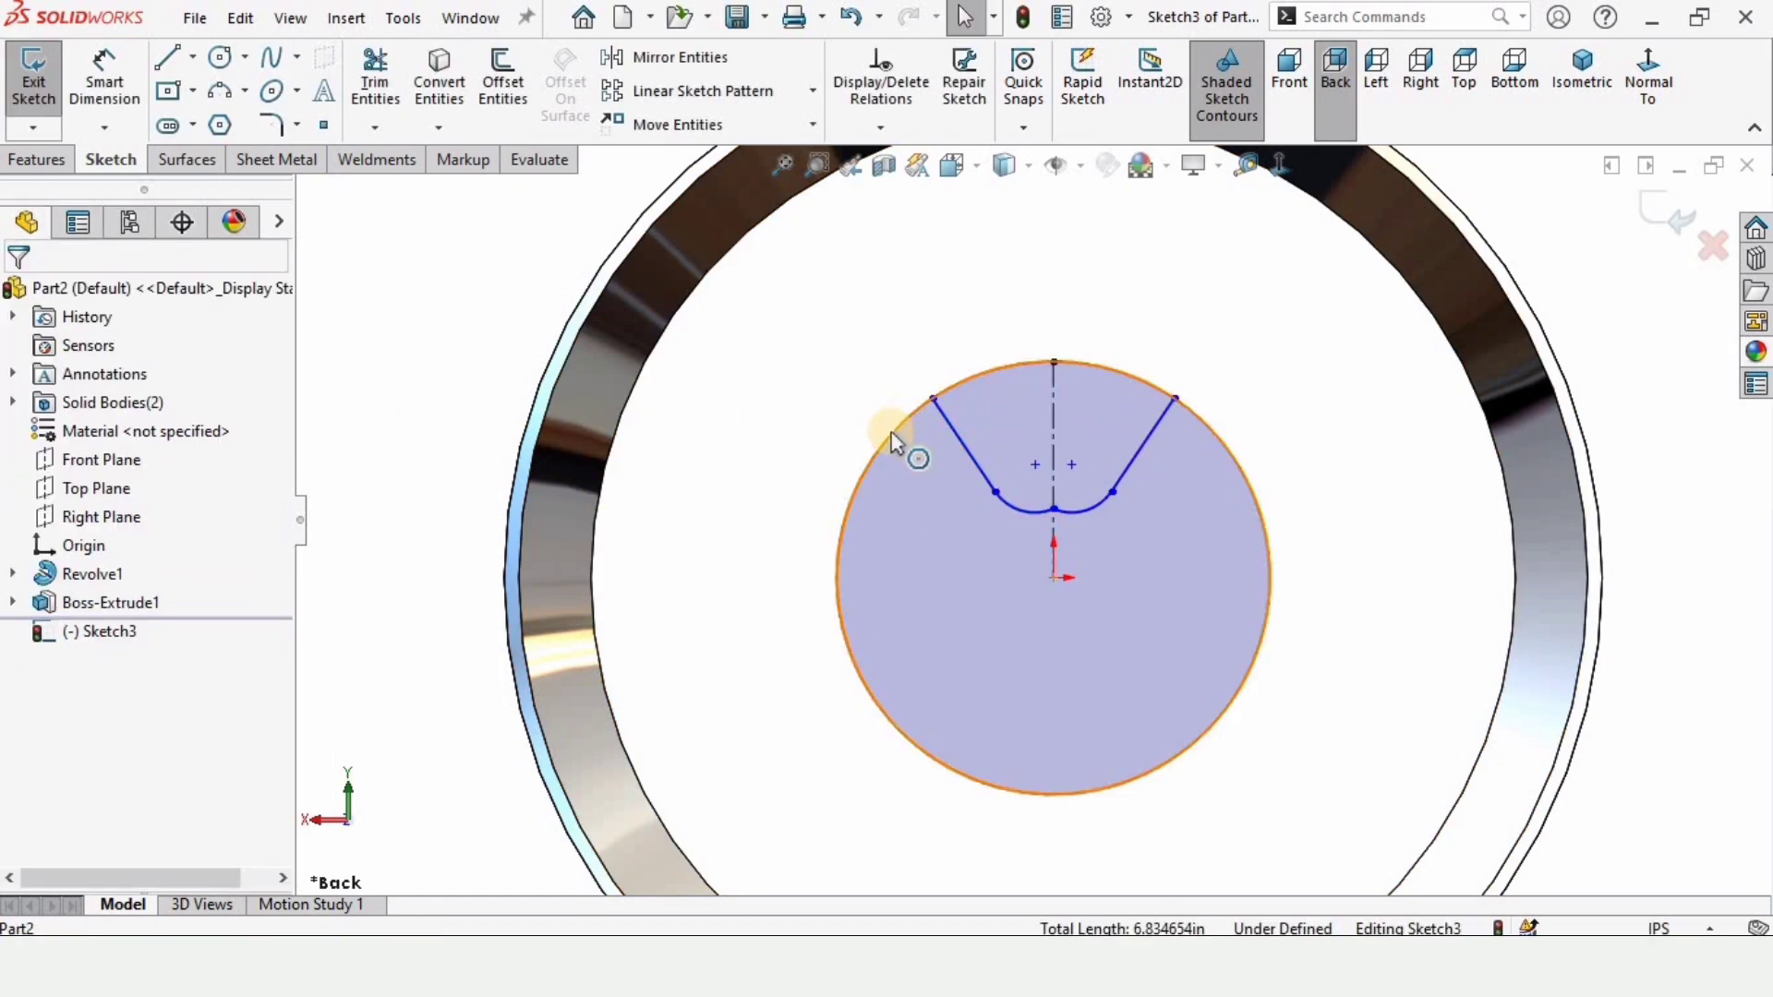
scroll(955, 539, "up", 2)
scroll(1033, 513, "down", 4)
scroll(1032, 512, "down", 2)
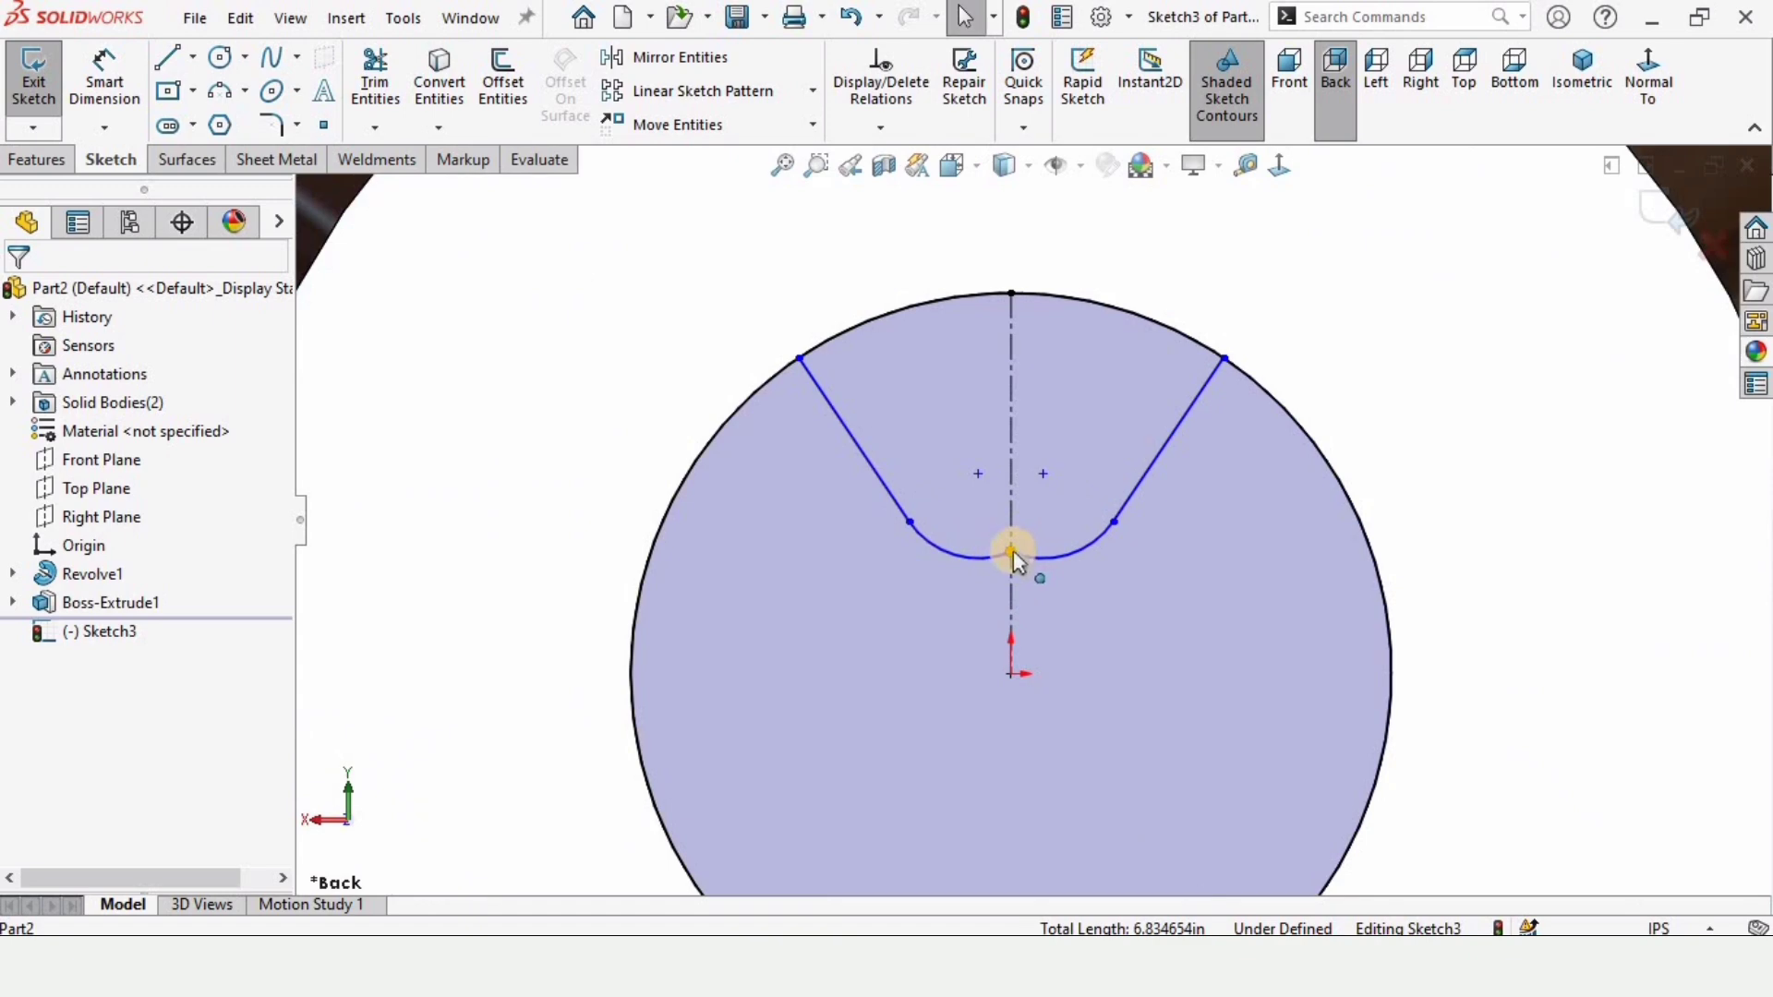
Make the two arcs tangent at their junction
left_click(1011, 552)
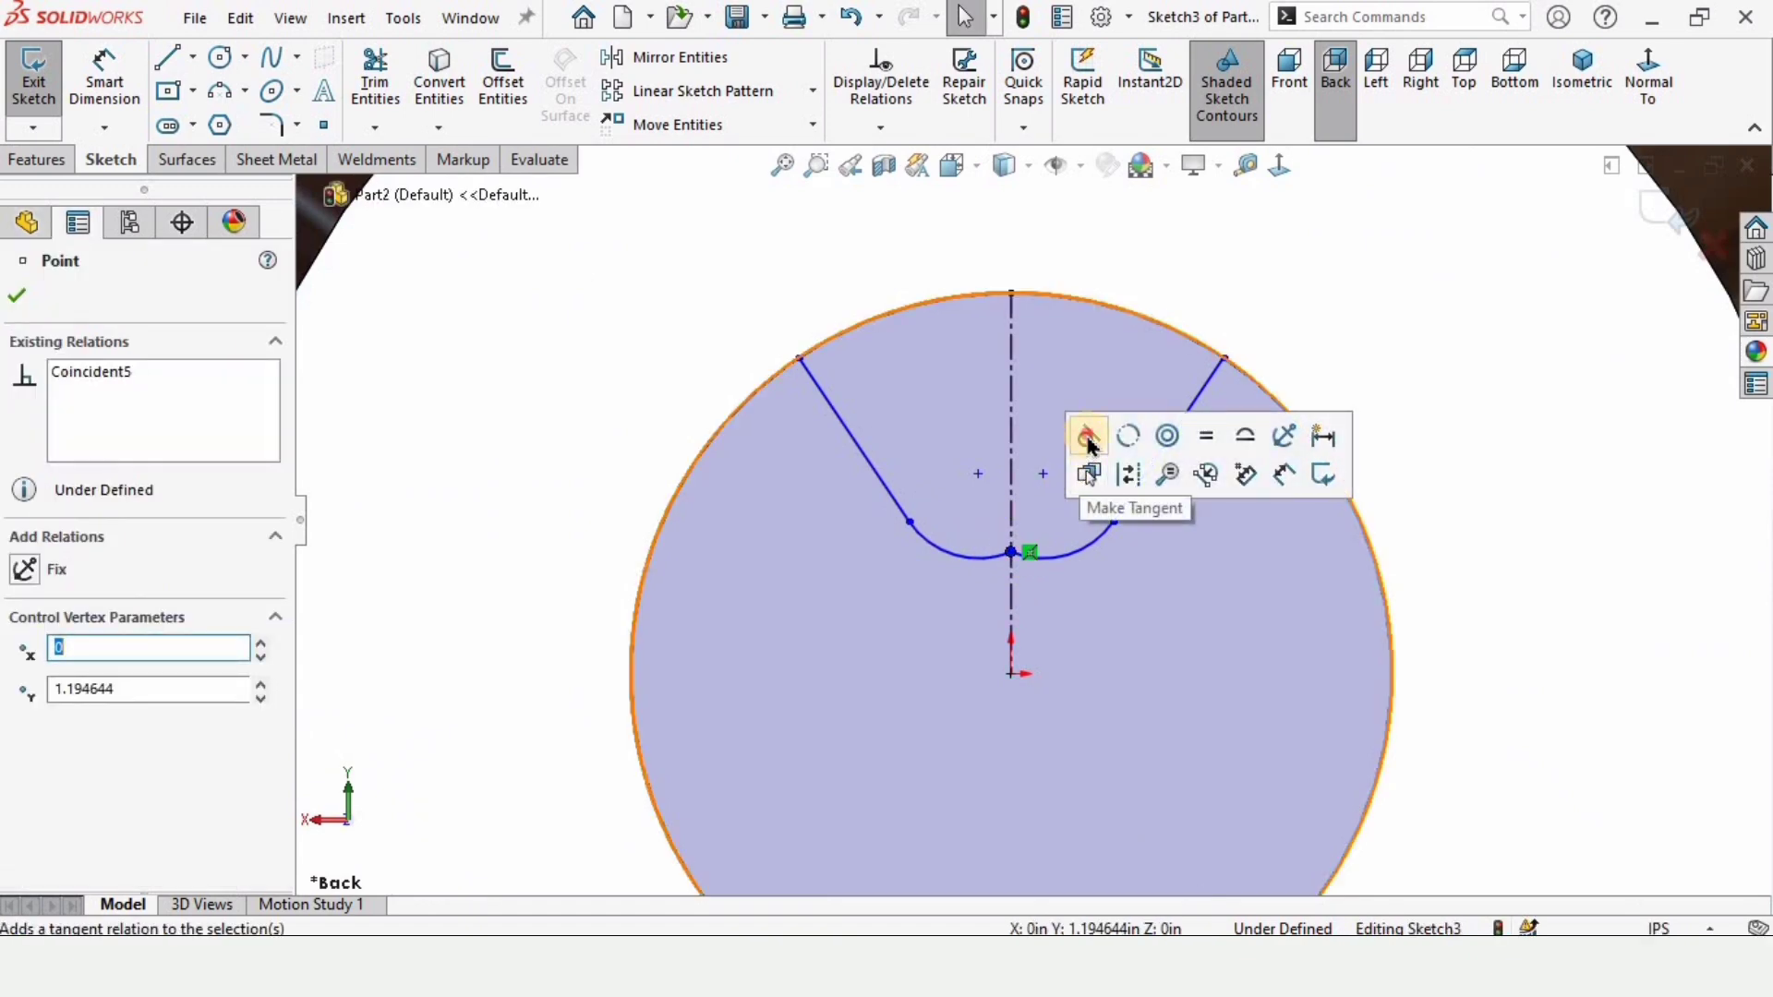
left_click(1090, 446)
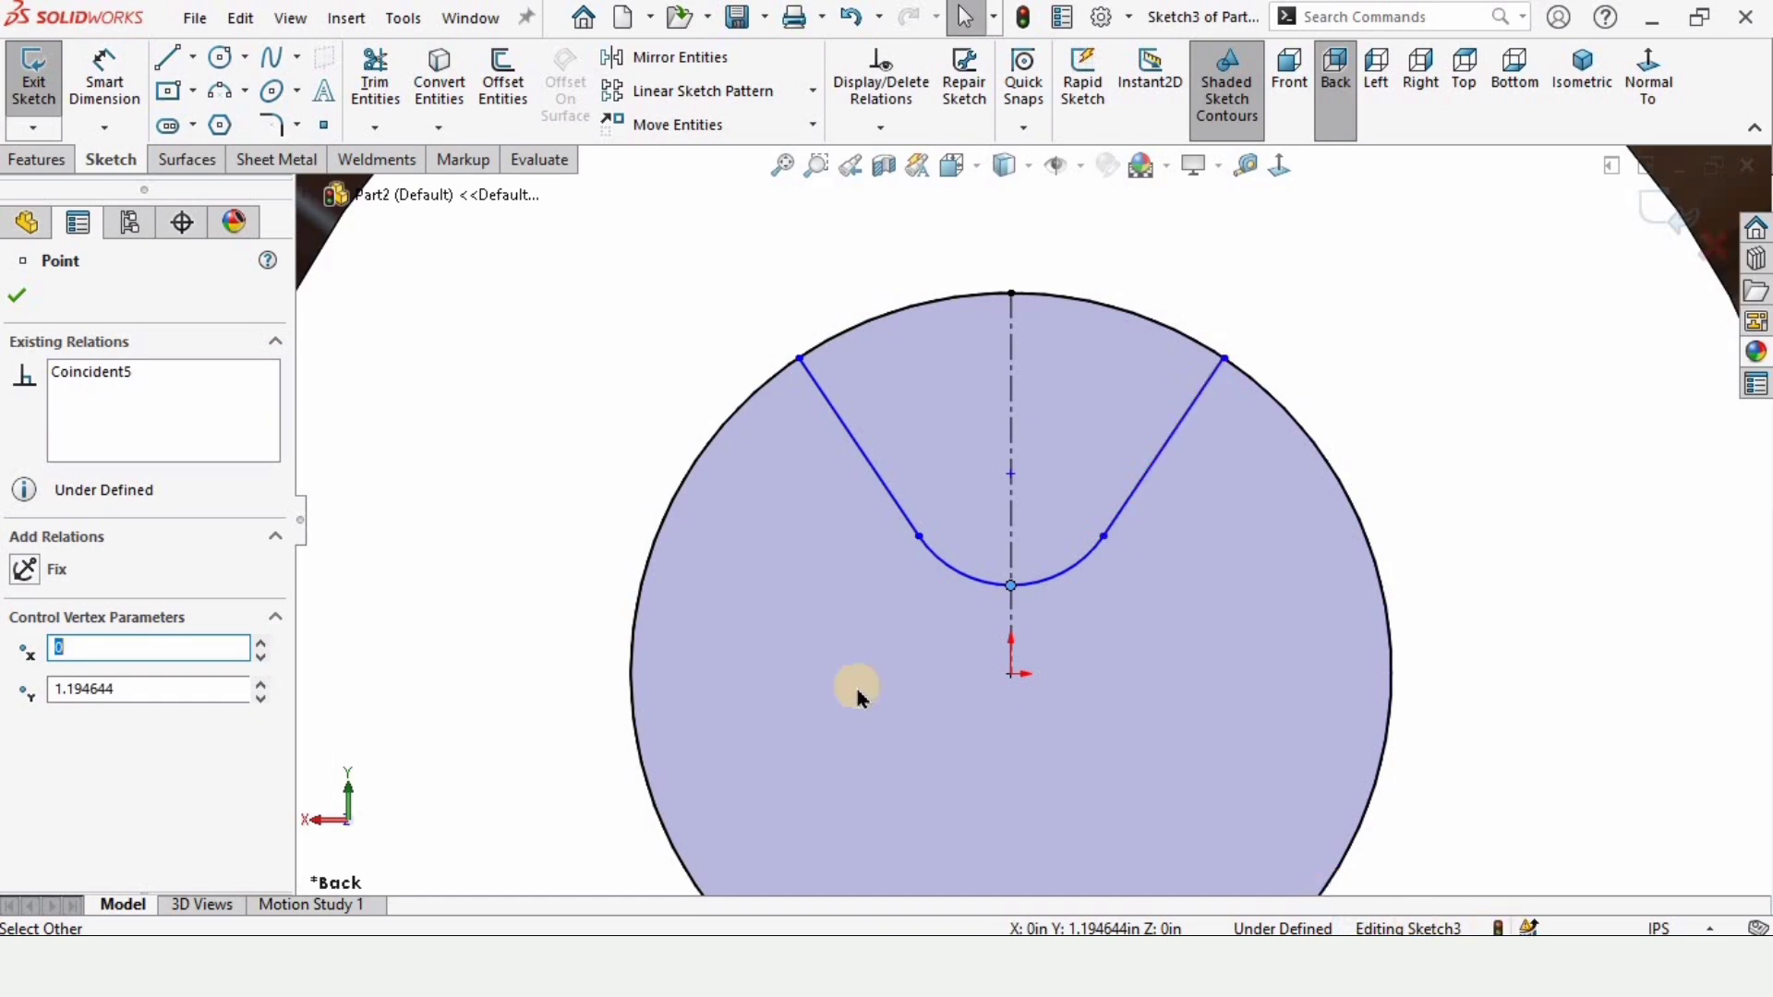
left_click(314, 379)
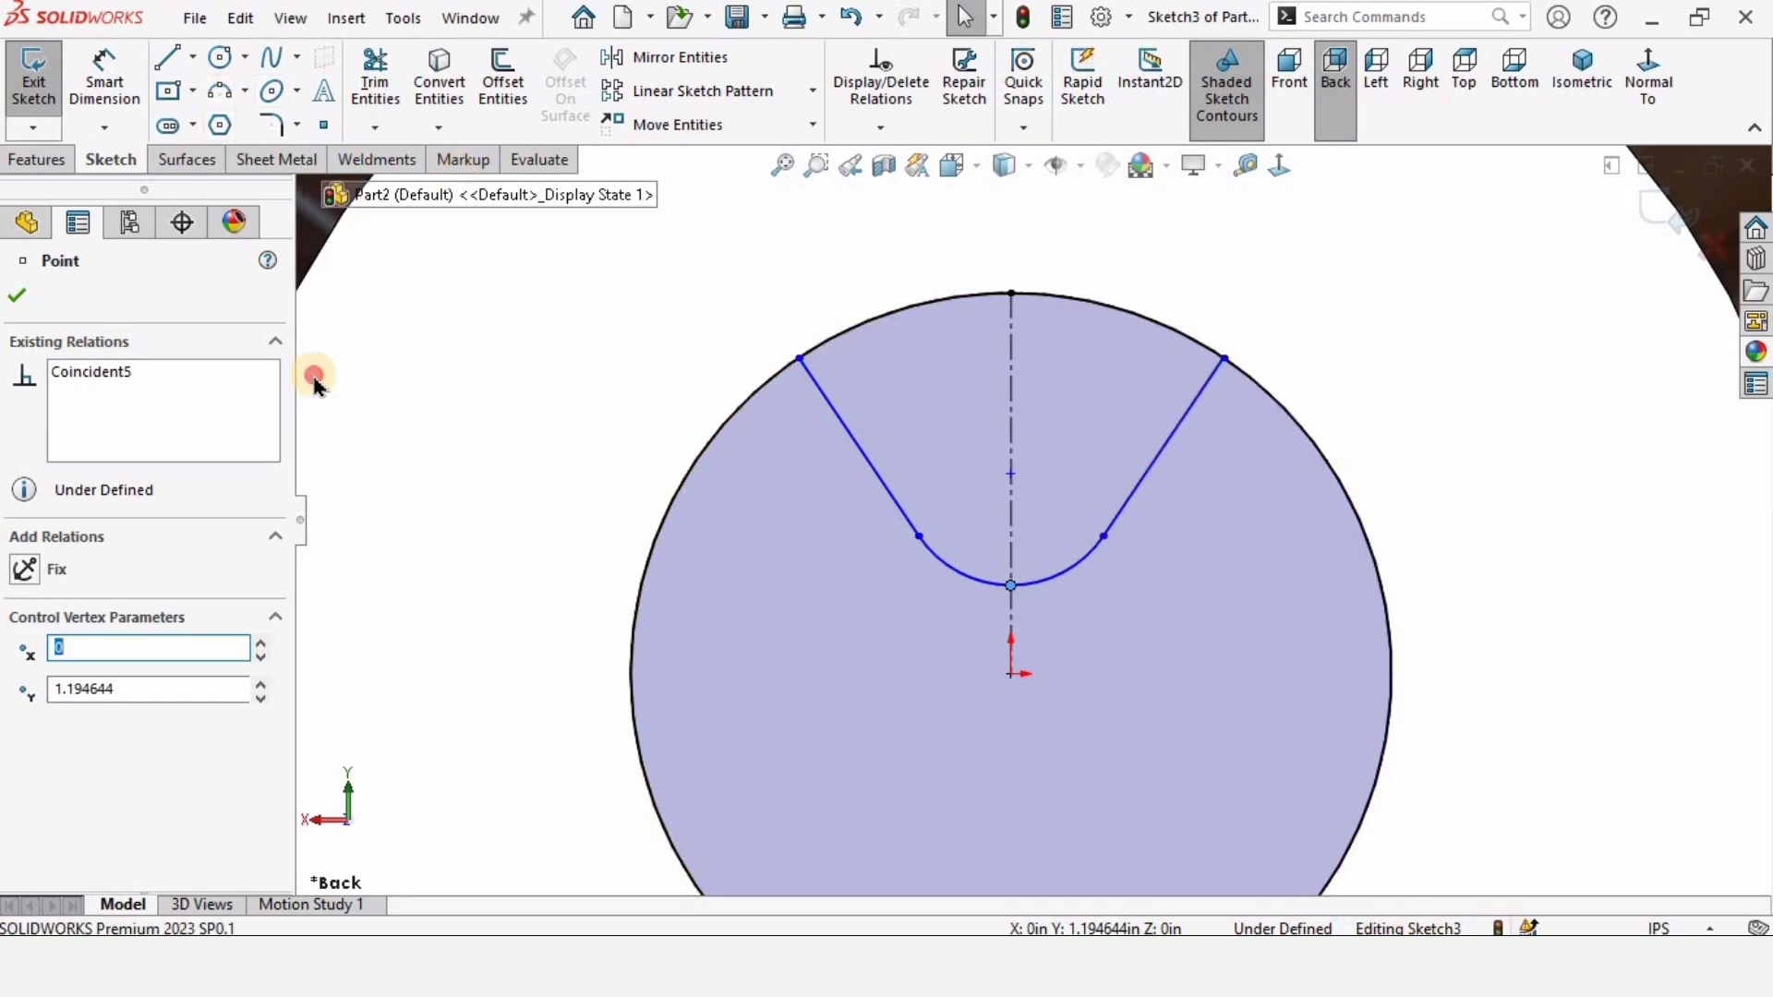
Dimension the notch: 0.40 in bottom-arc radius and 25° between the slanted lines
left_click(107, 89)
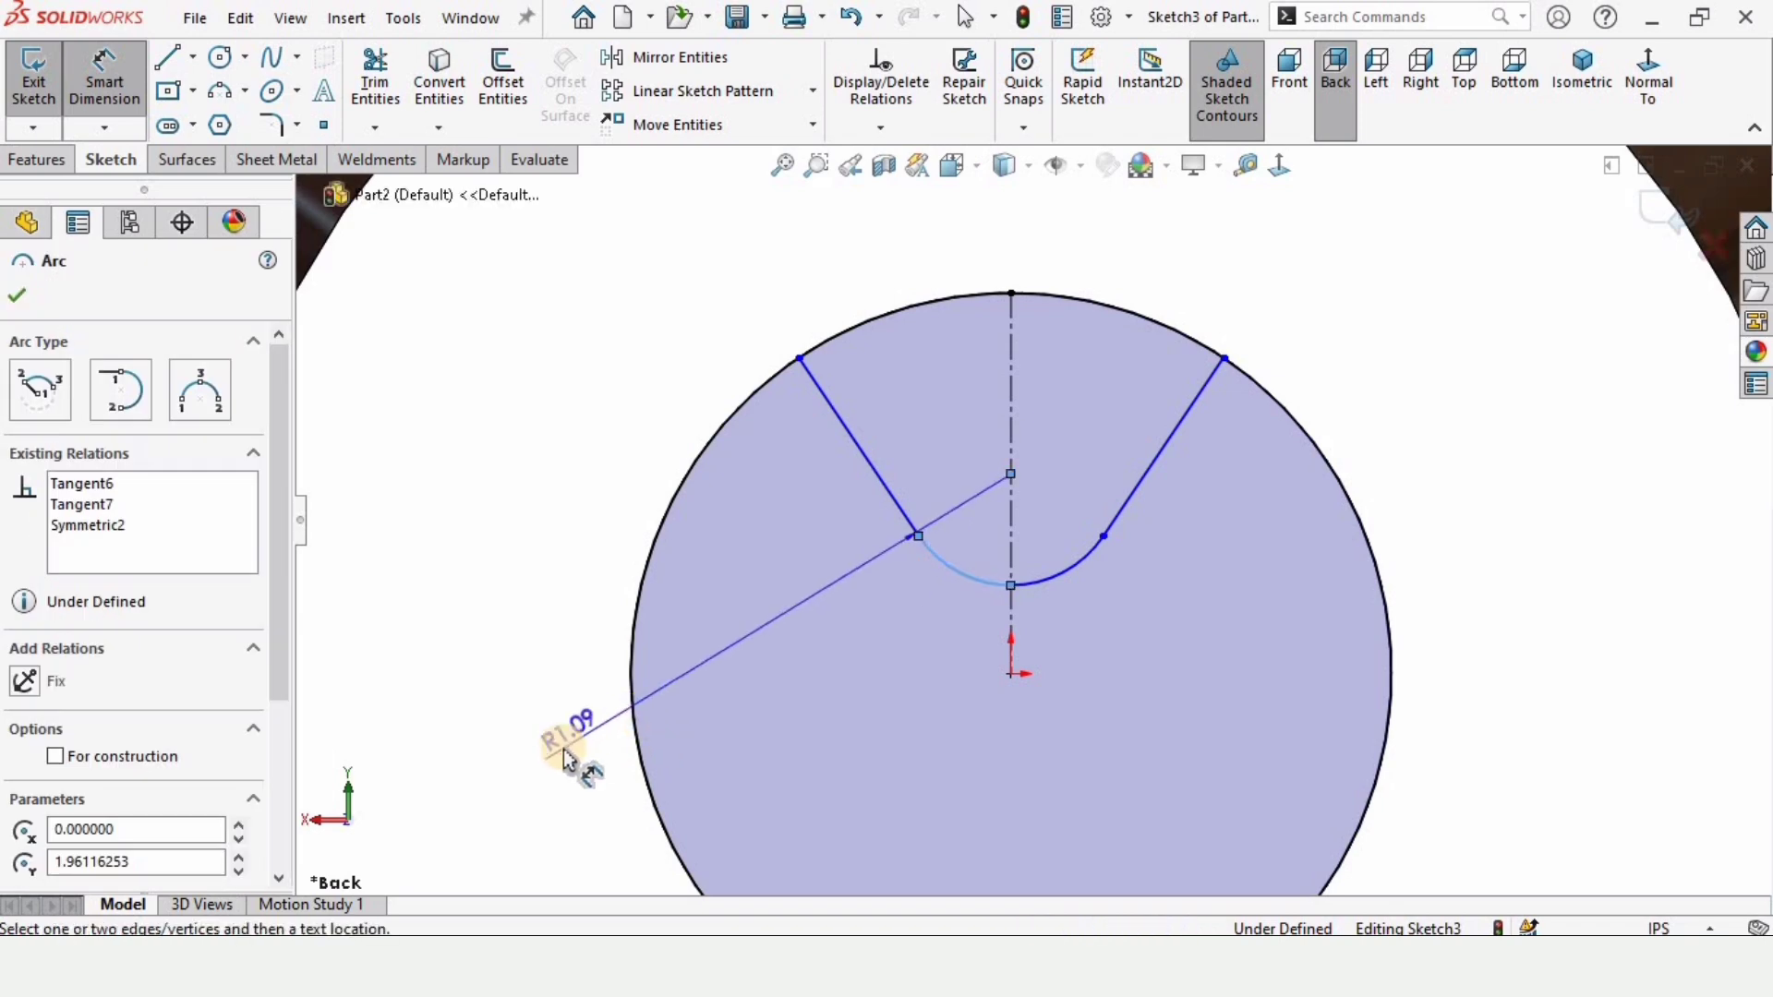
left_click(576, 737)
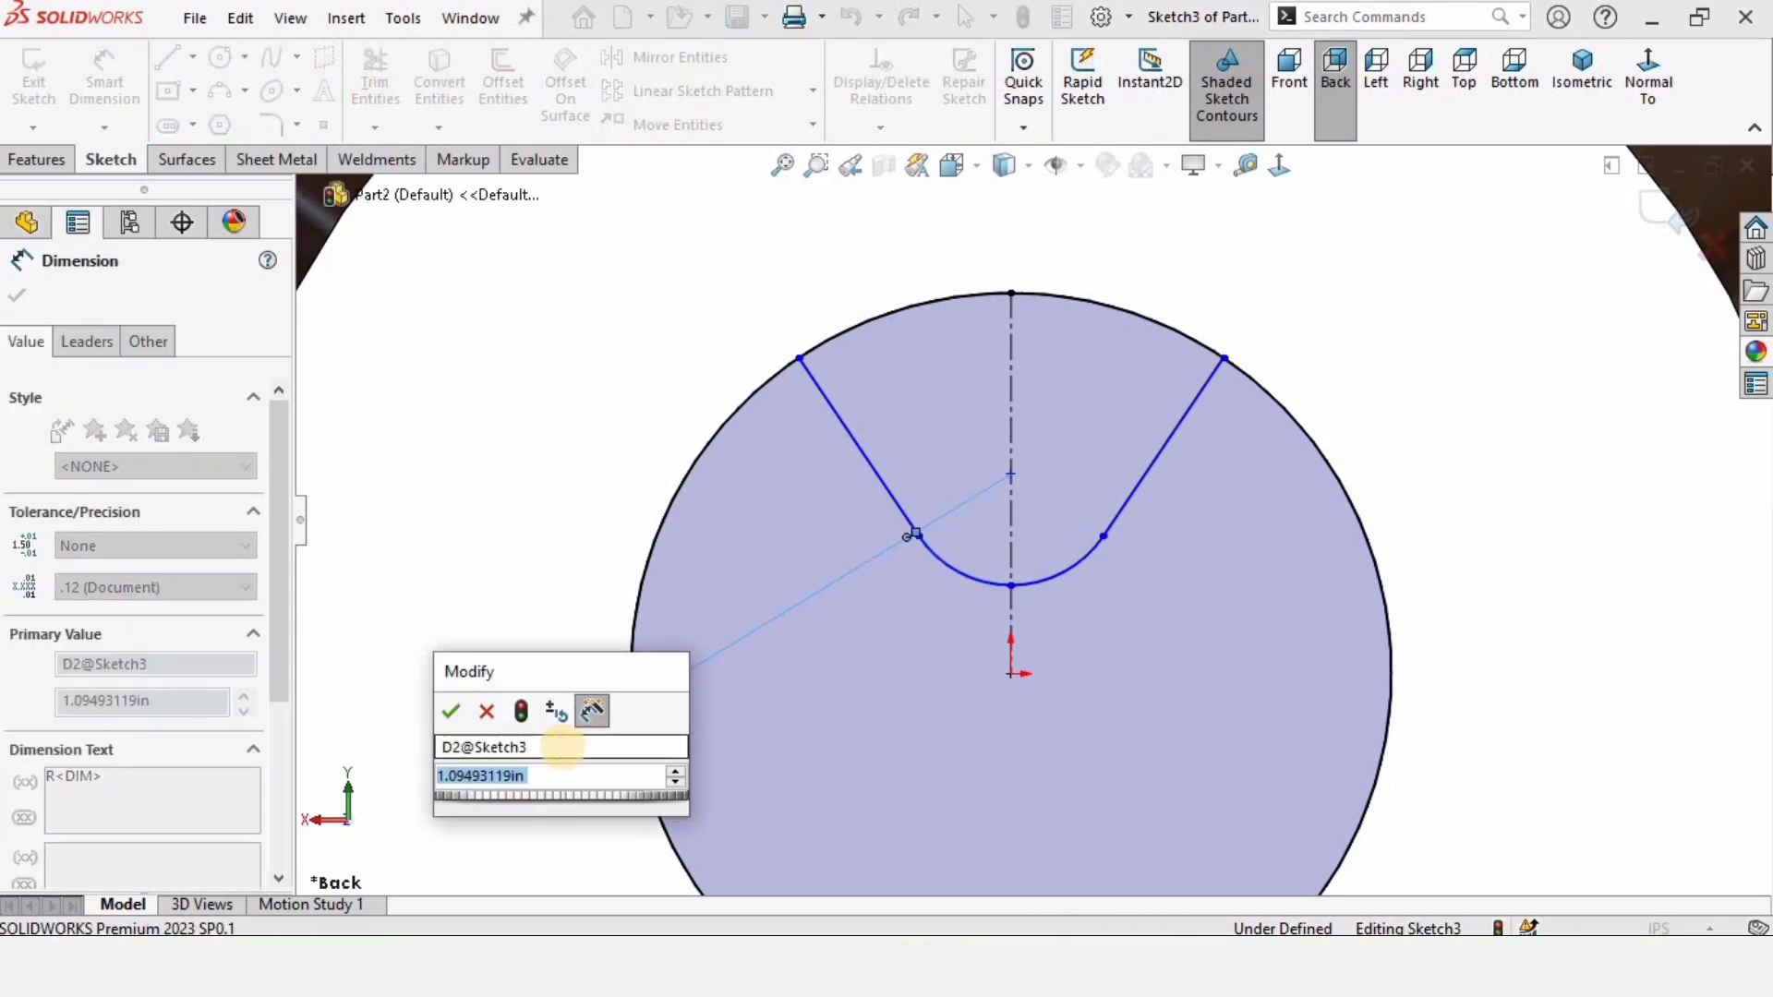
type(".4")
key("Return")
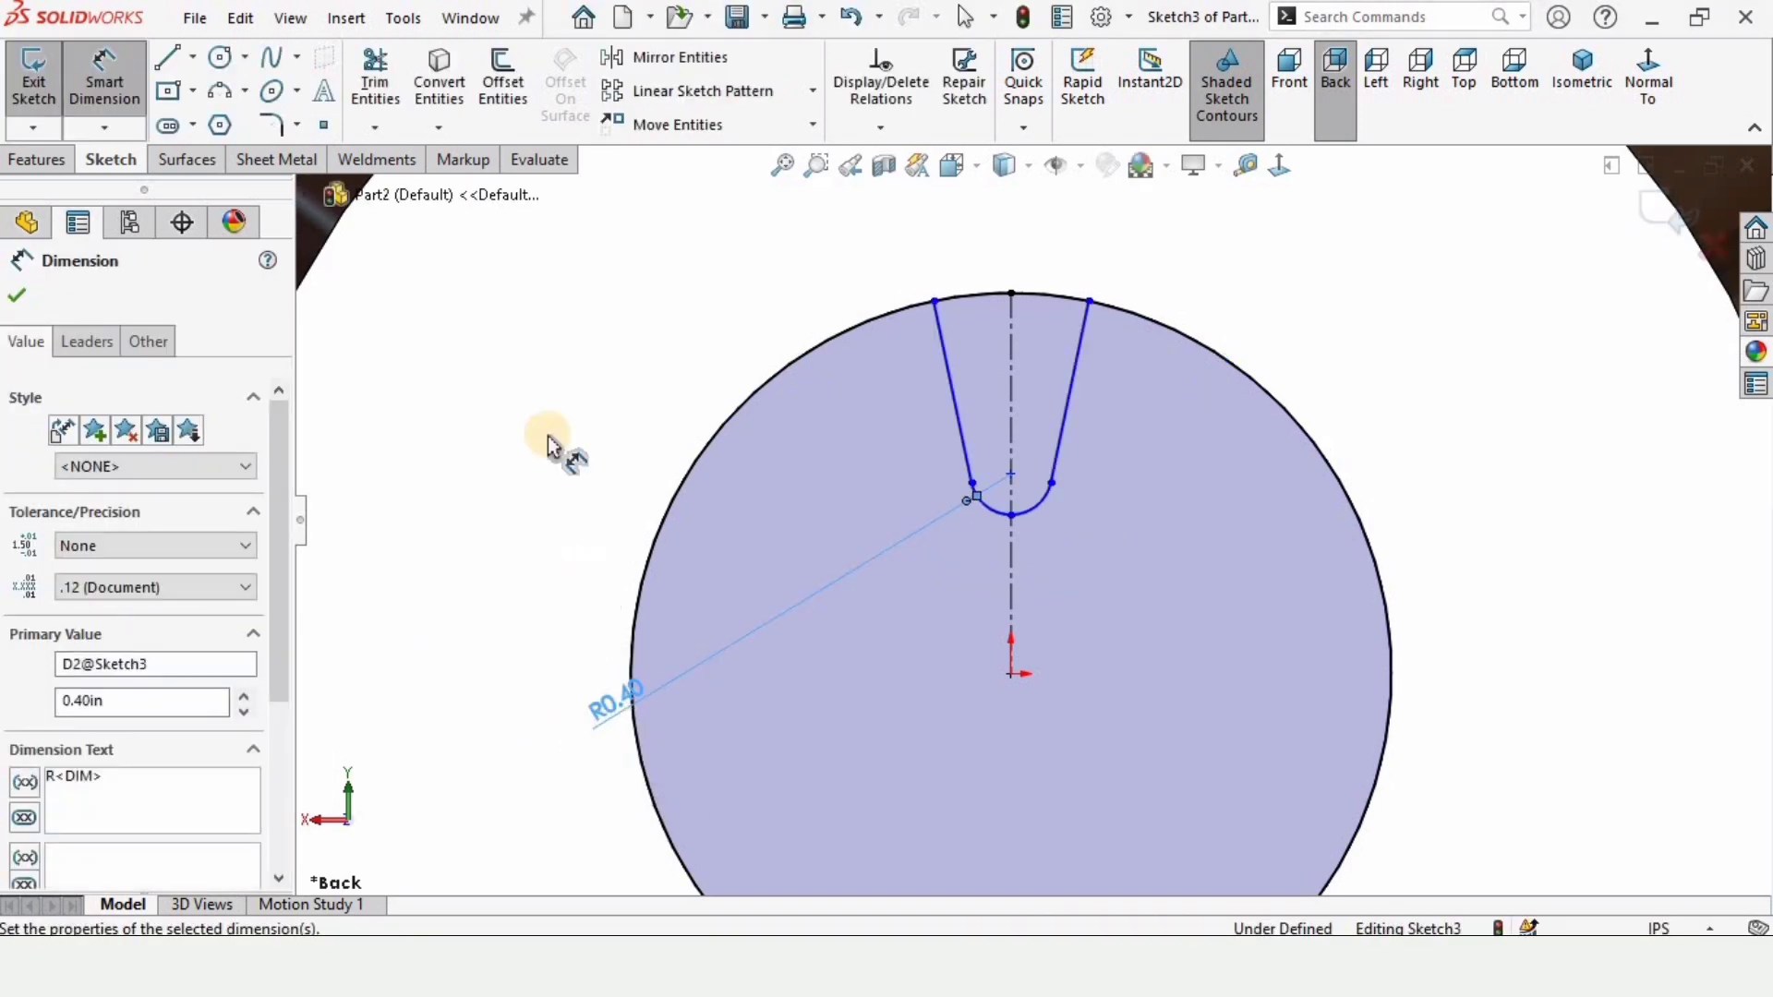
scroll(1083, 395, "down", 2)
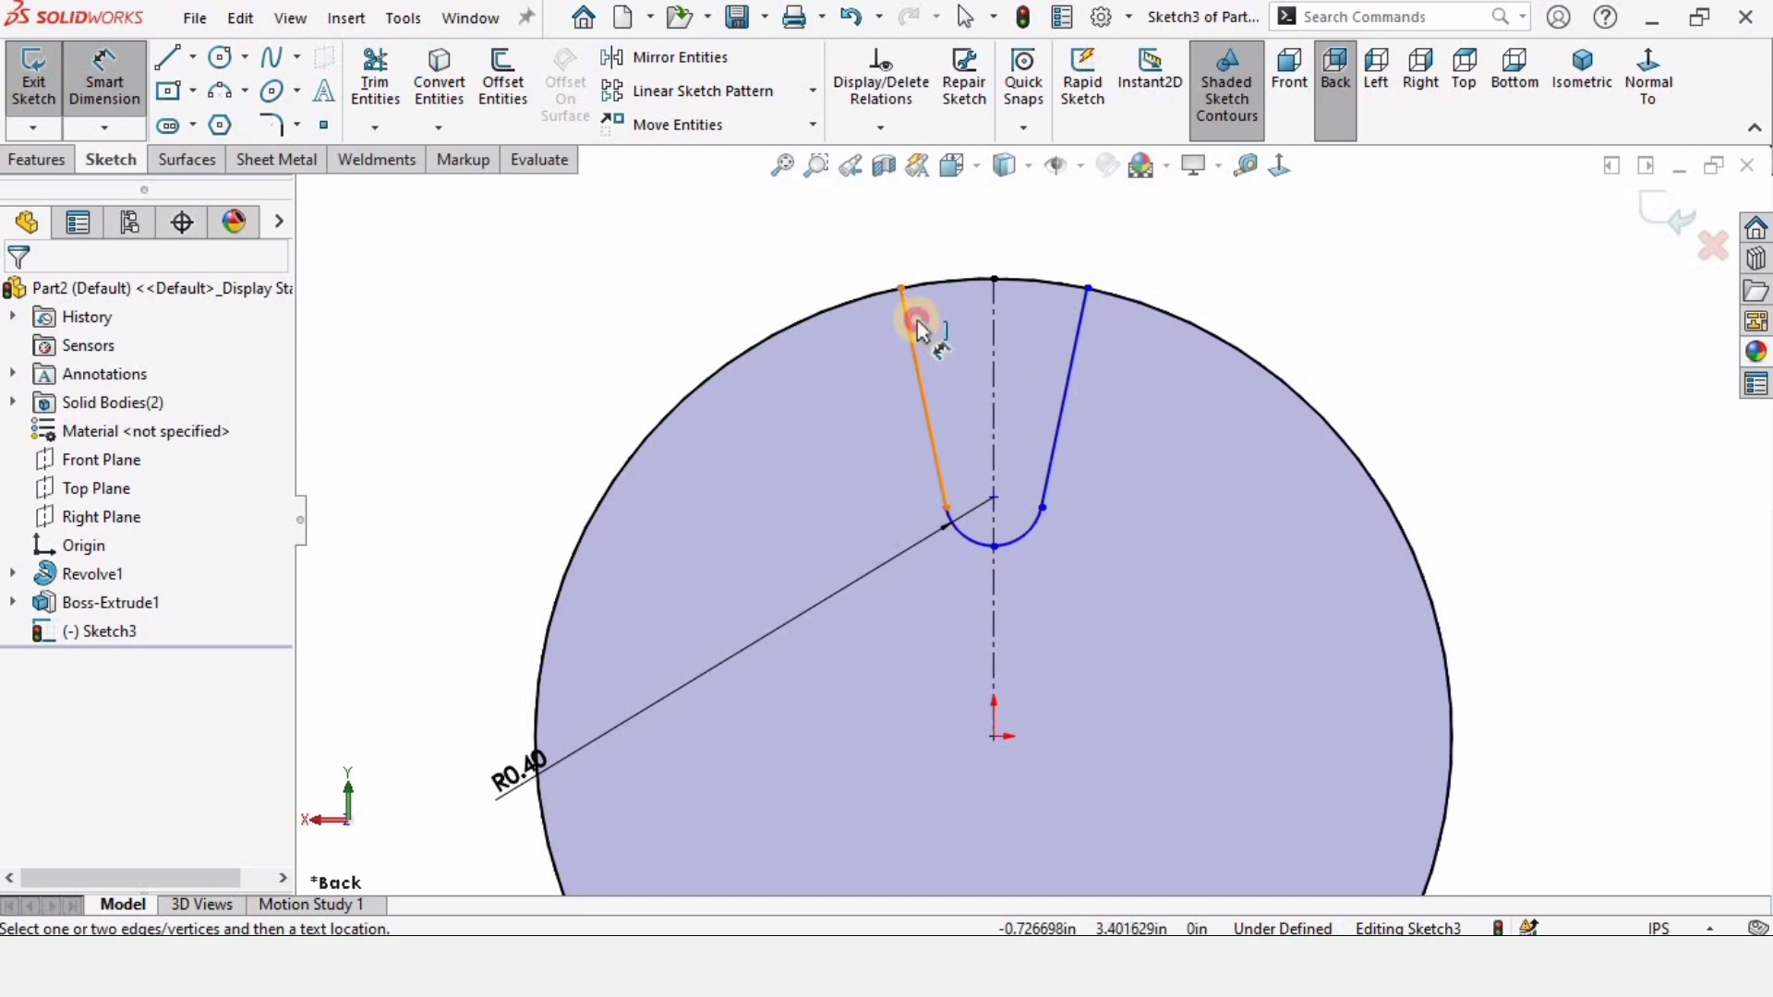
left_click(907, 324)
left_click(1076, 363)
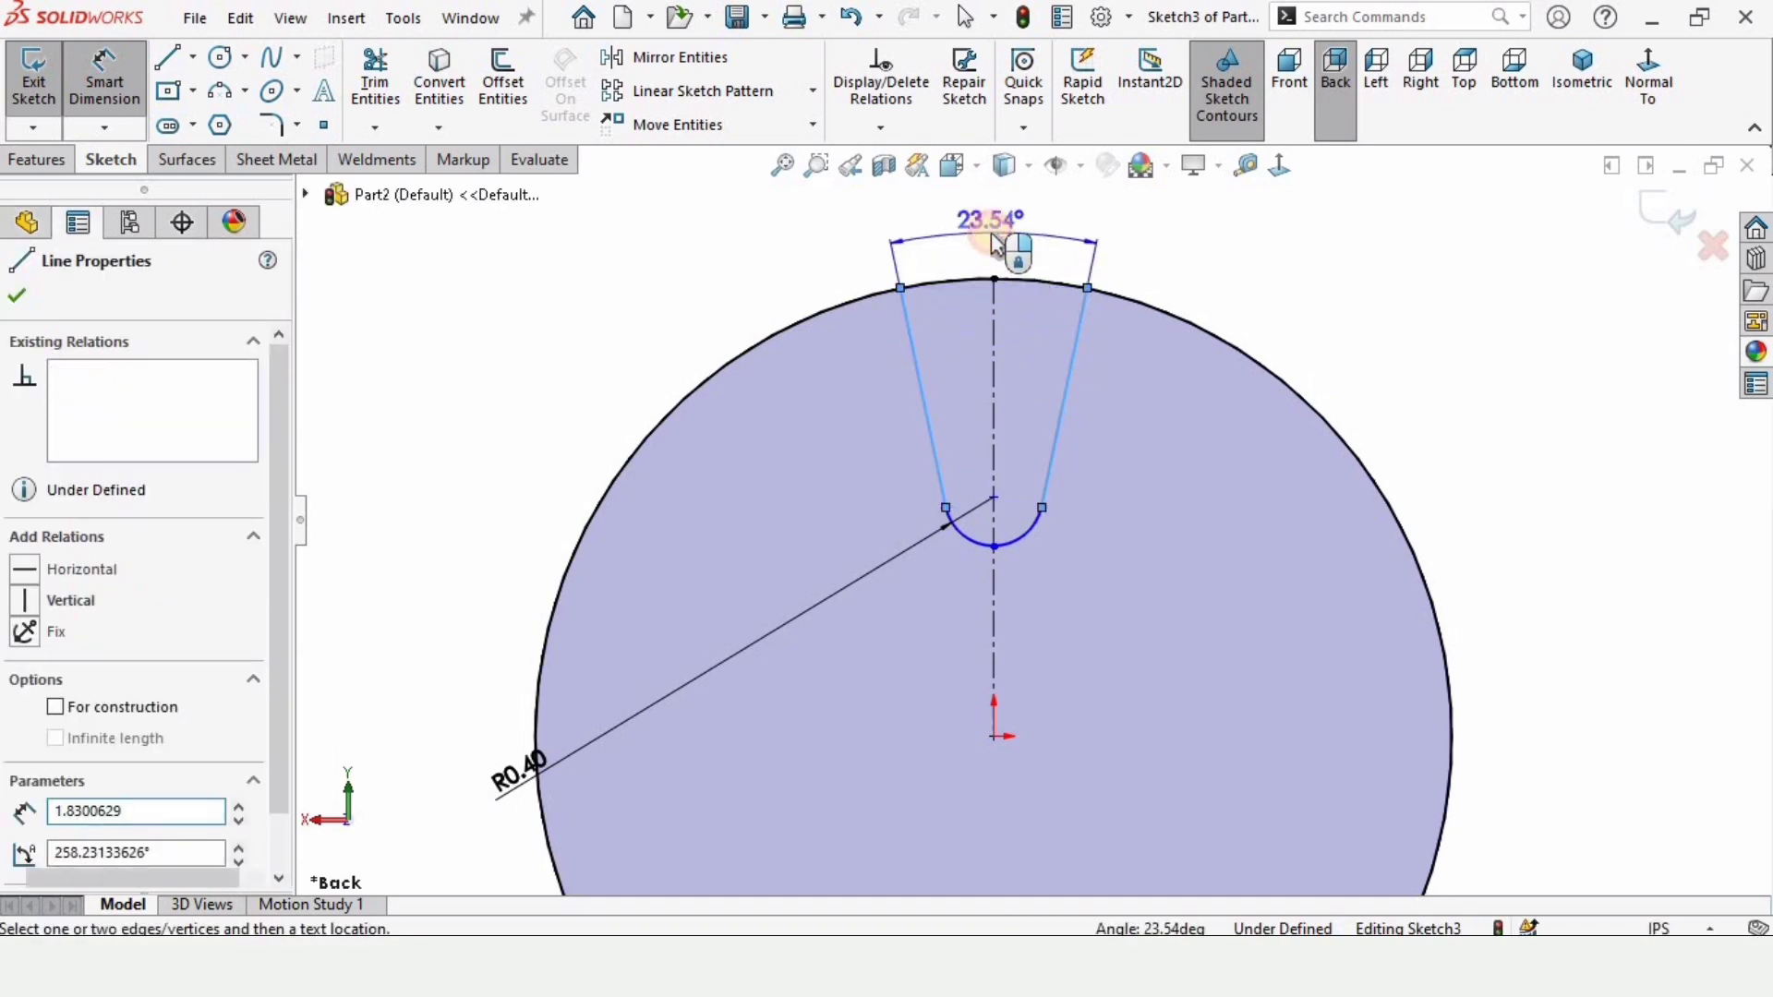
left_click(992, 226)
type("25")
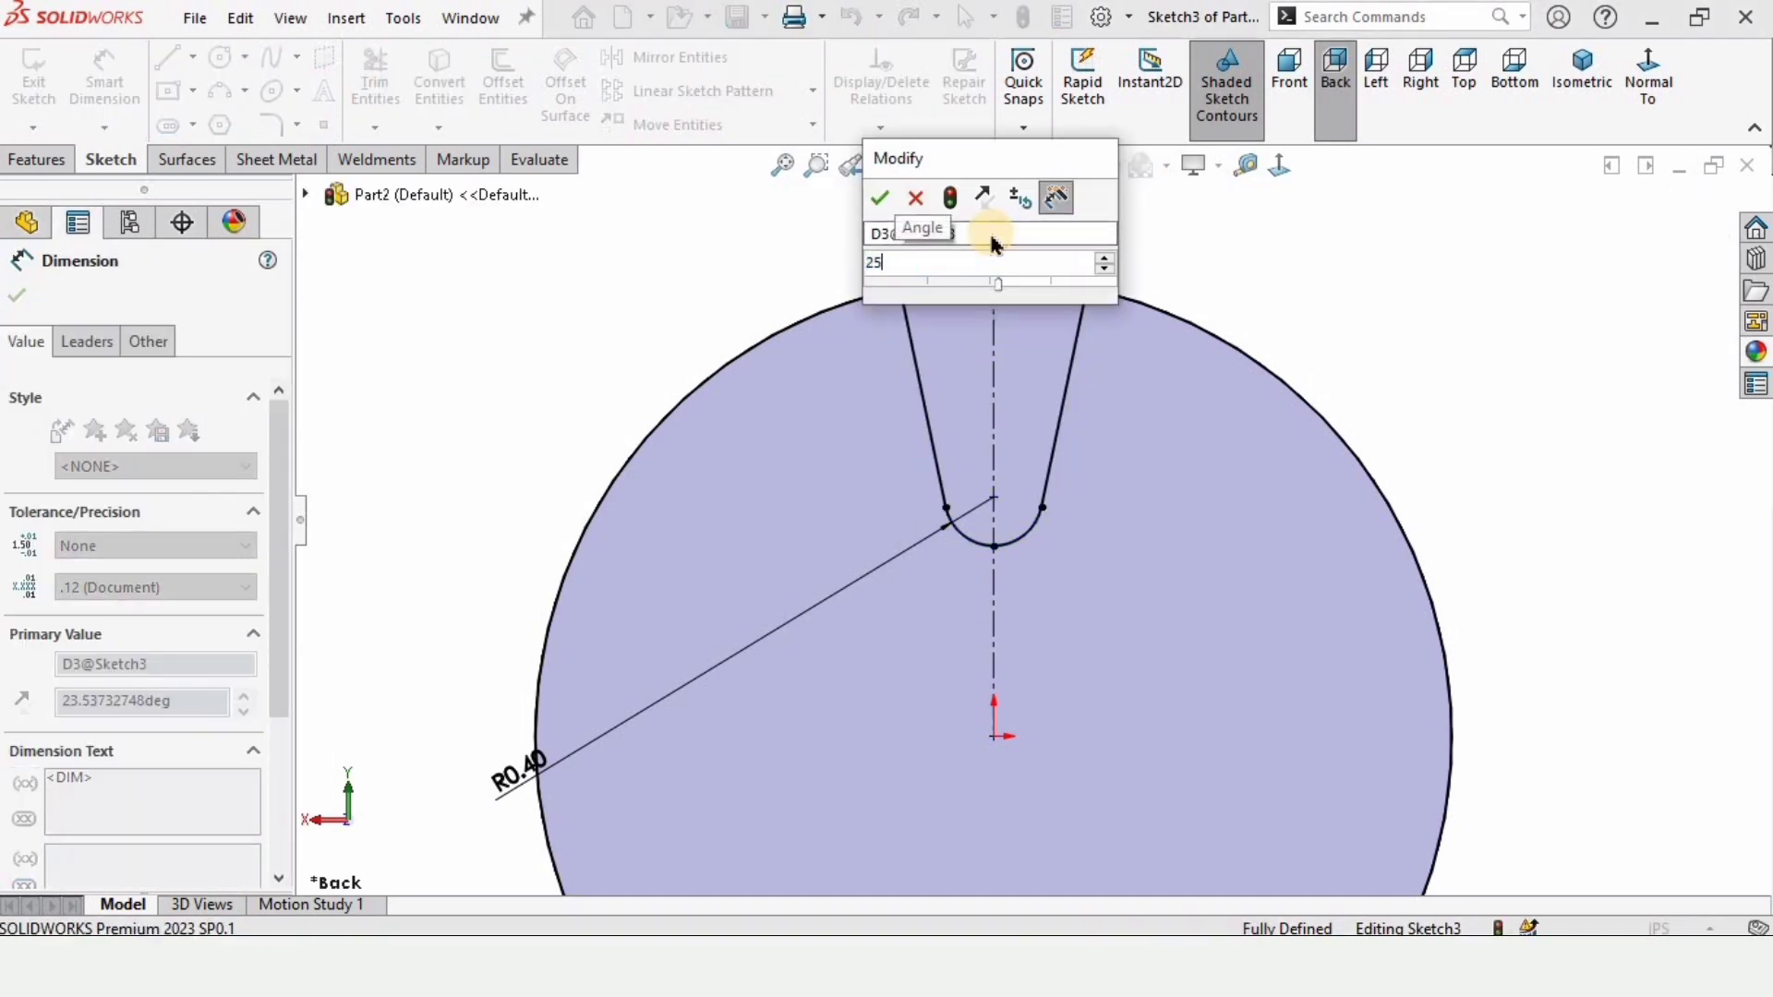
key("Return")
left_click(643, 361)
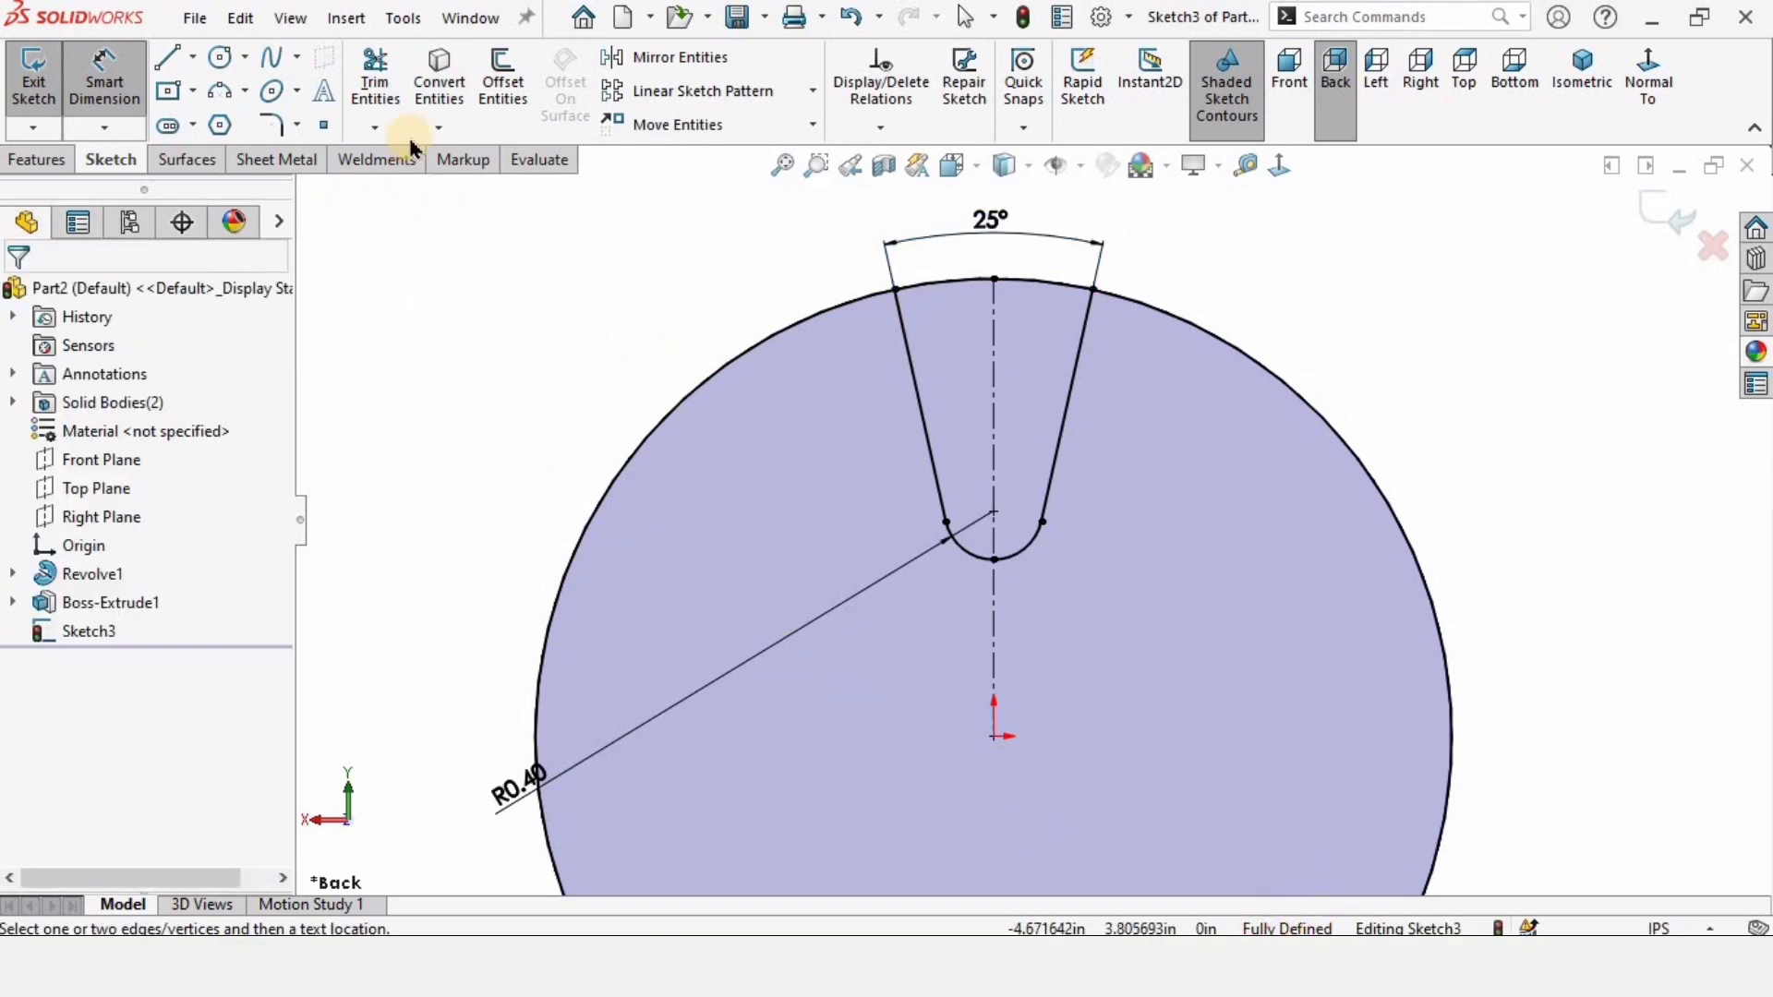
Power-trim away the unneeded circle segment and exit Sketch3
left_click(386, 79)
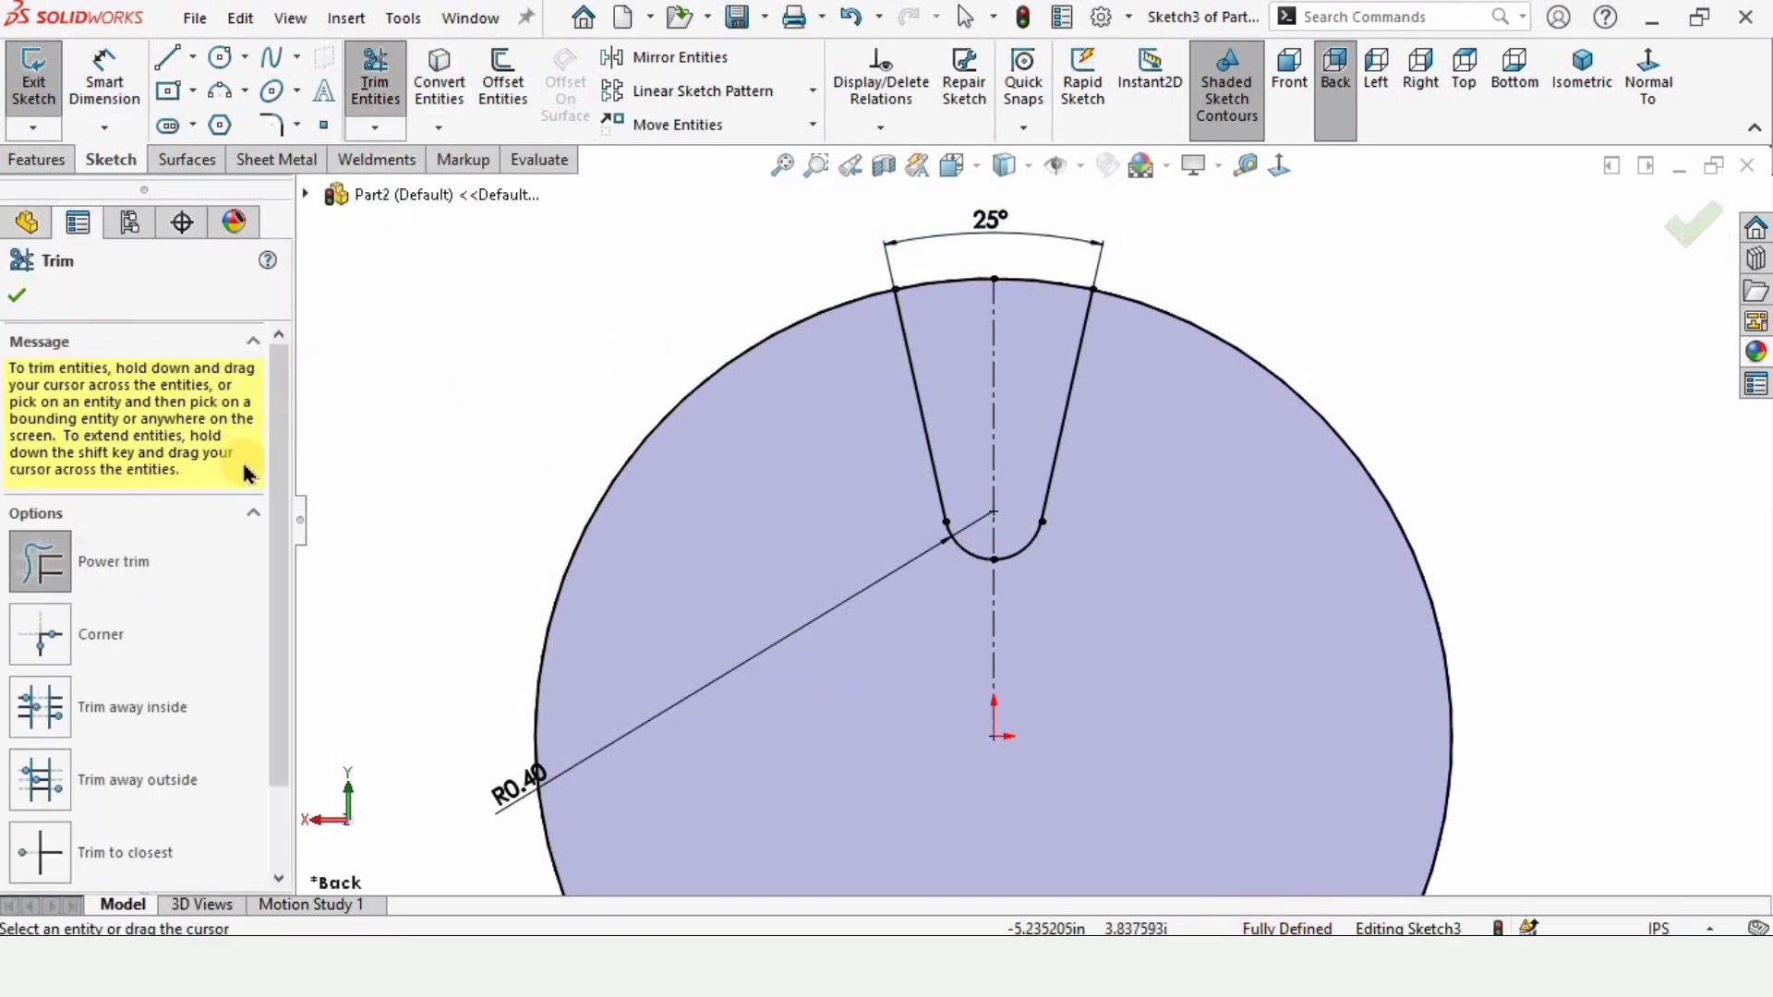
left_click(72, 568)
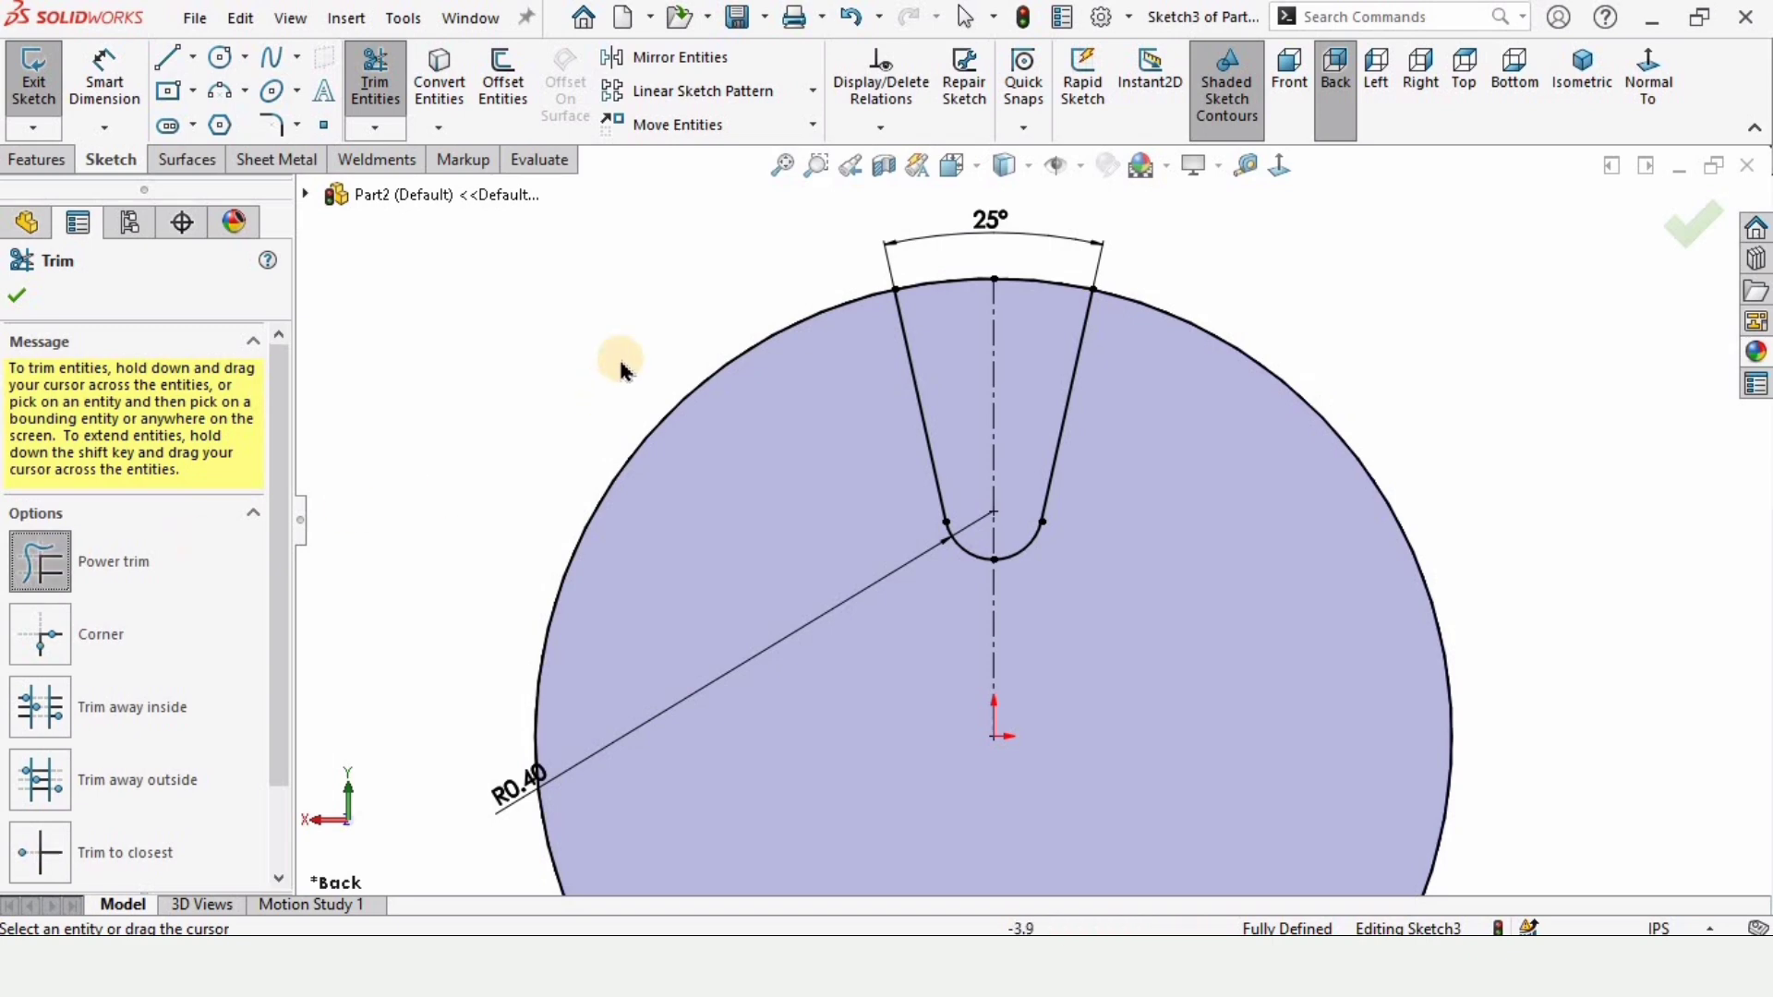
scroll(681, 444, "up", 3)
left_click_drag(765, 427, 882, 665)
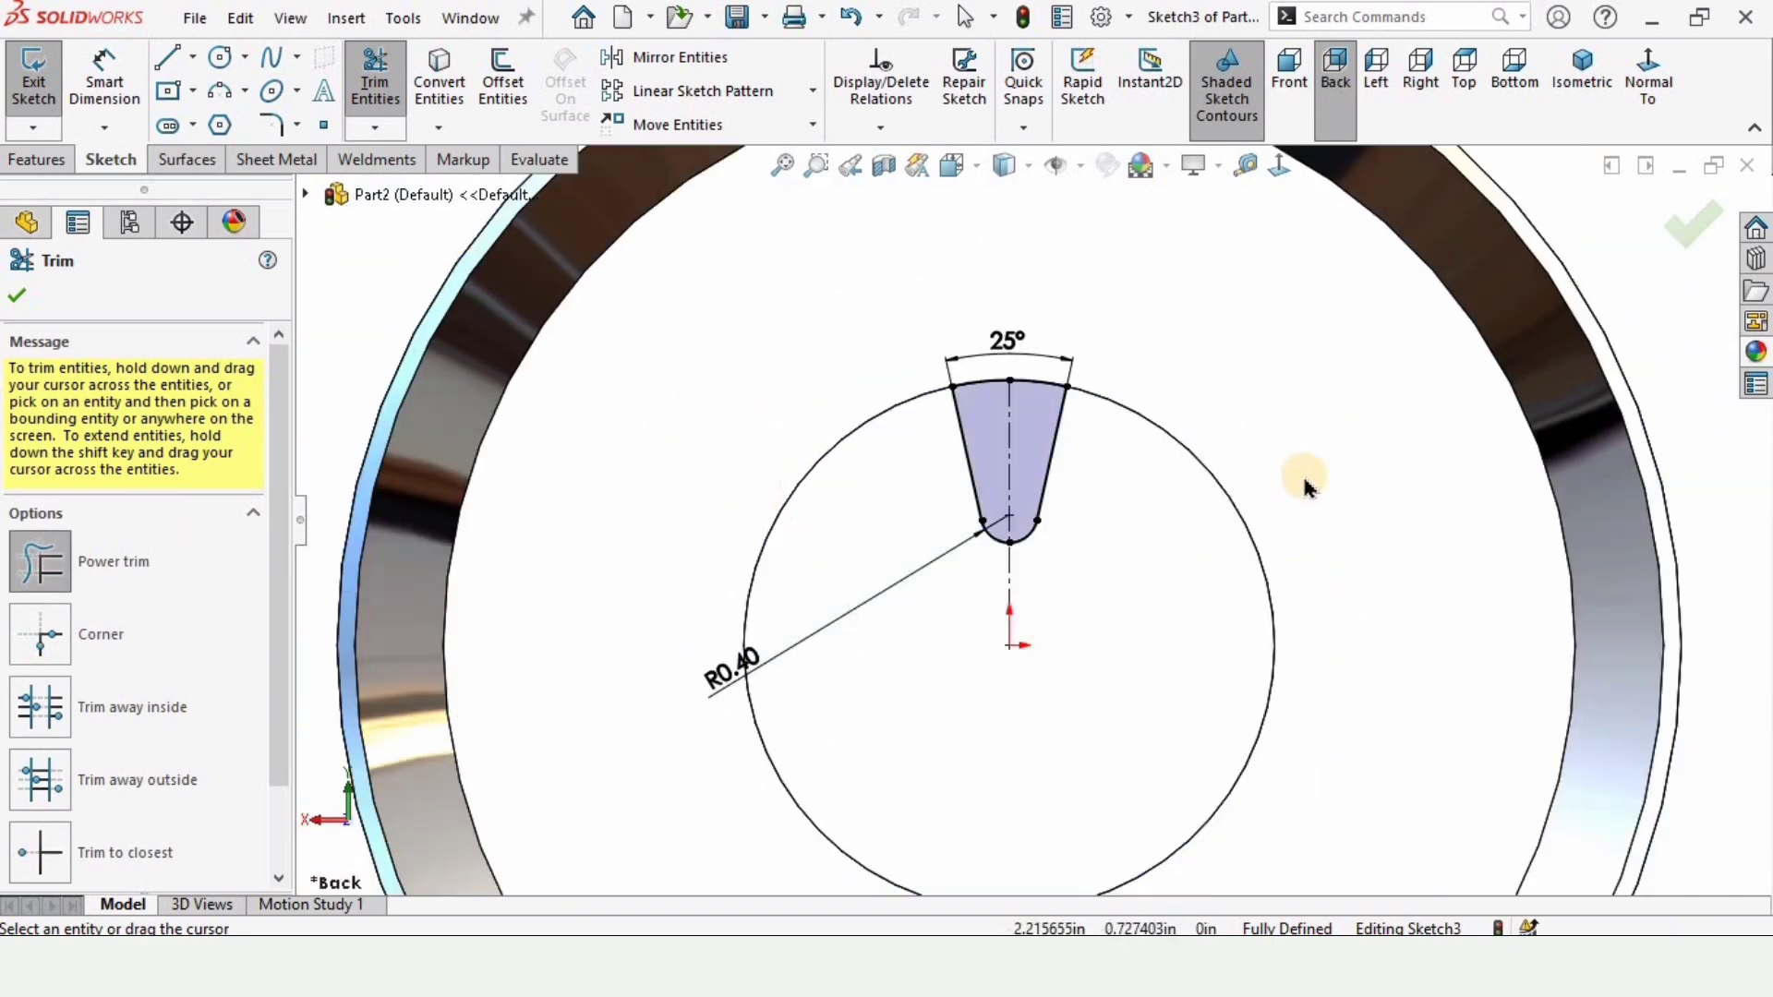
key("Escape")
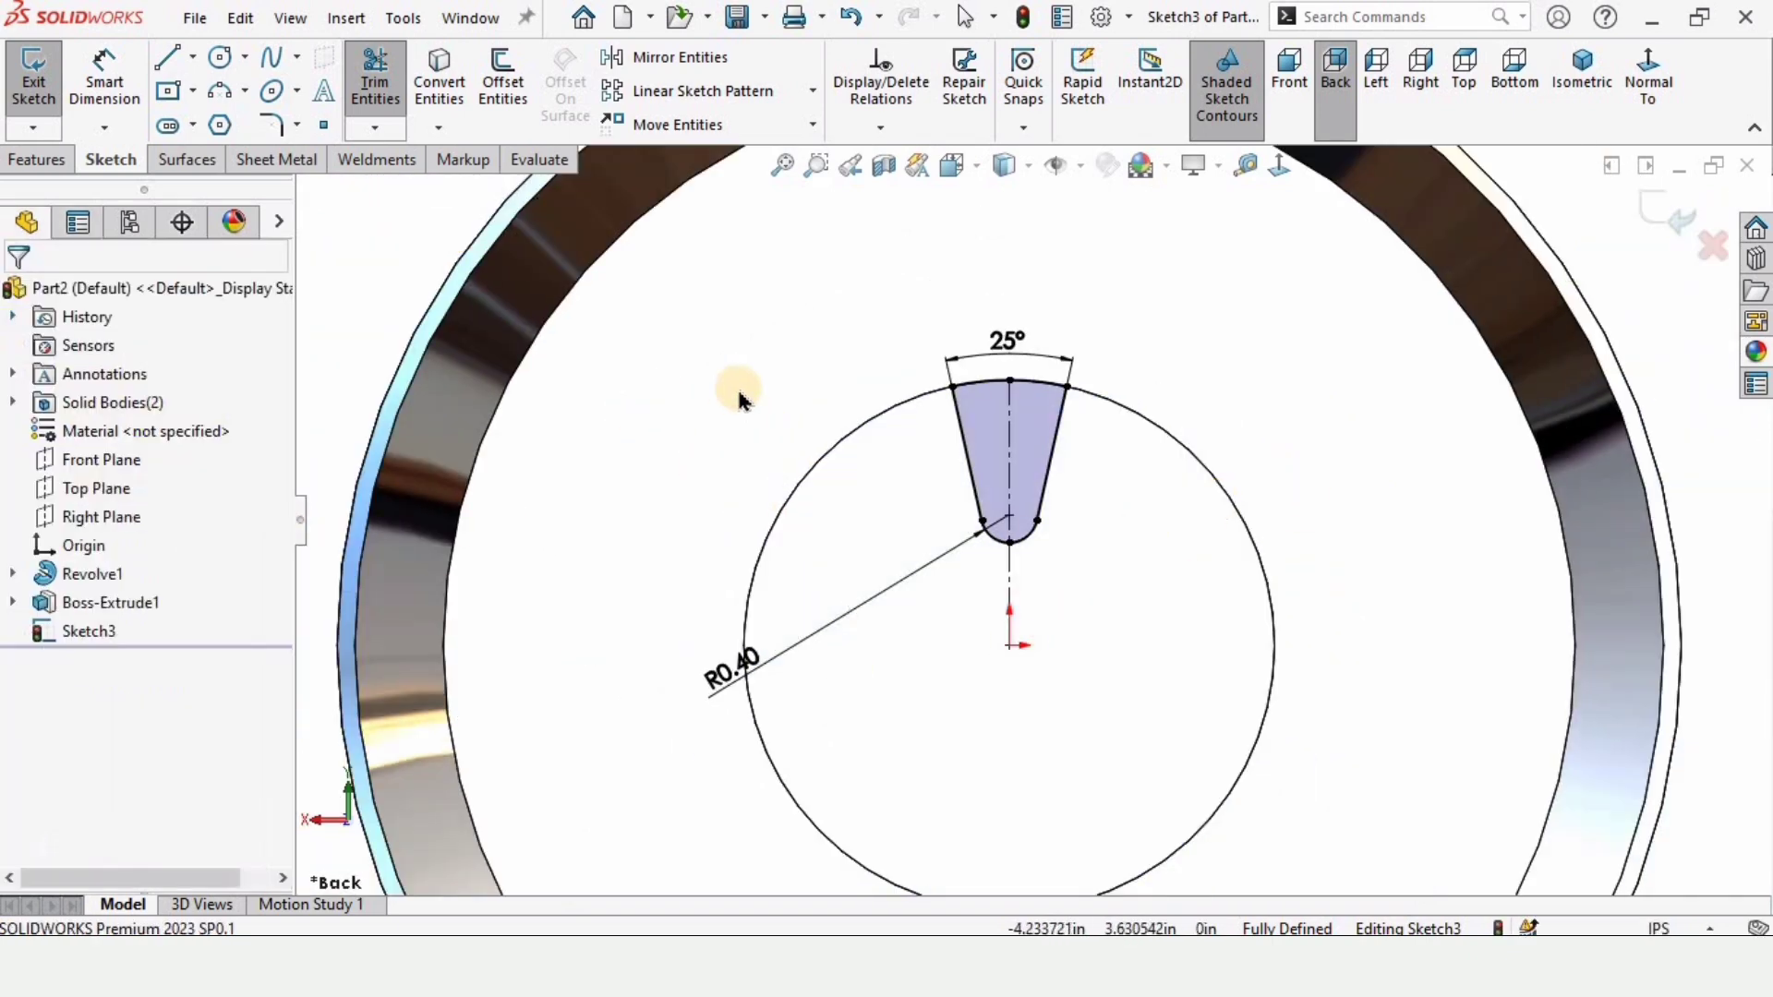
scroll(905, 499, "down", 1)
scroll(906, 499, "up", 2)
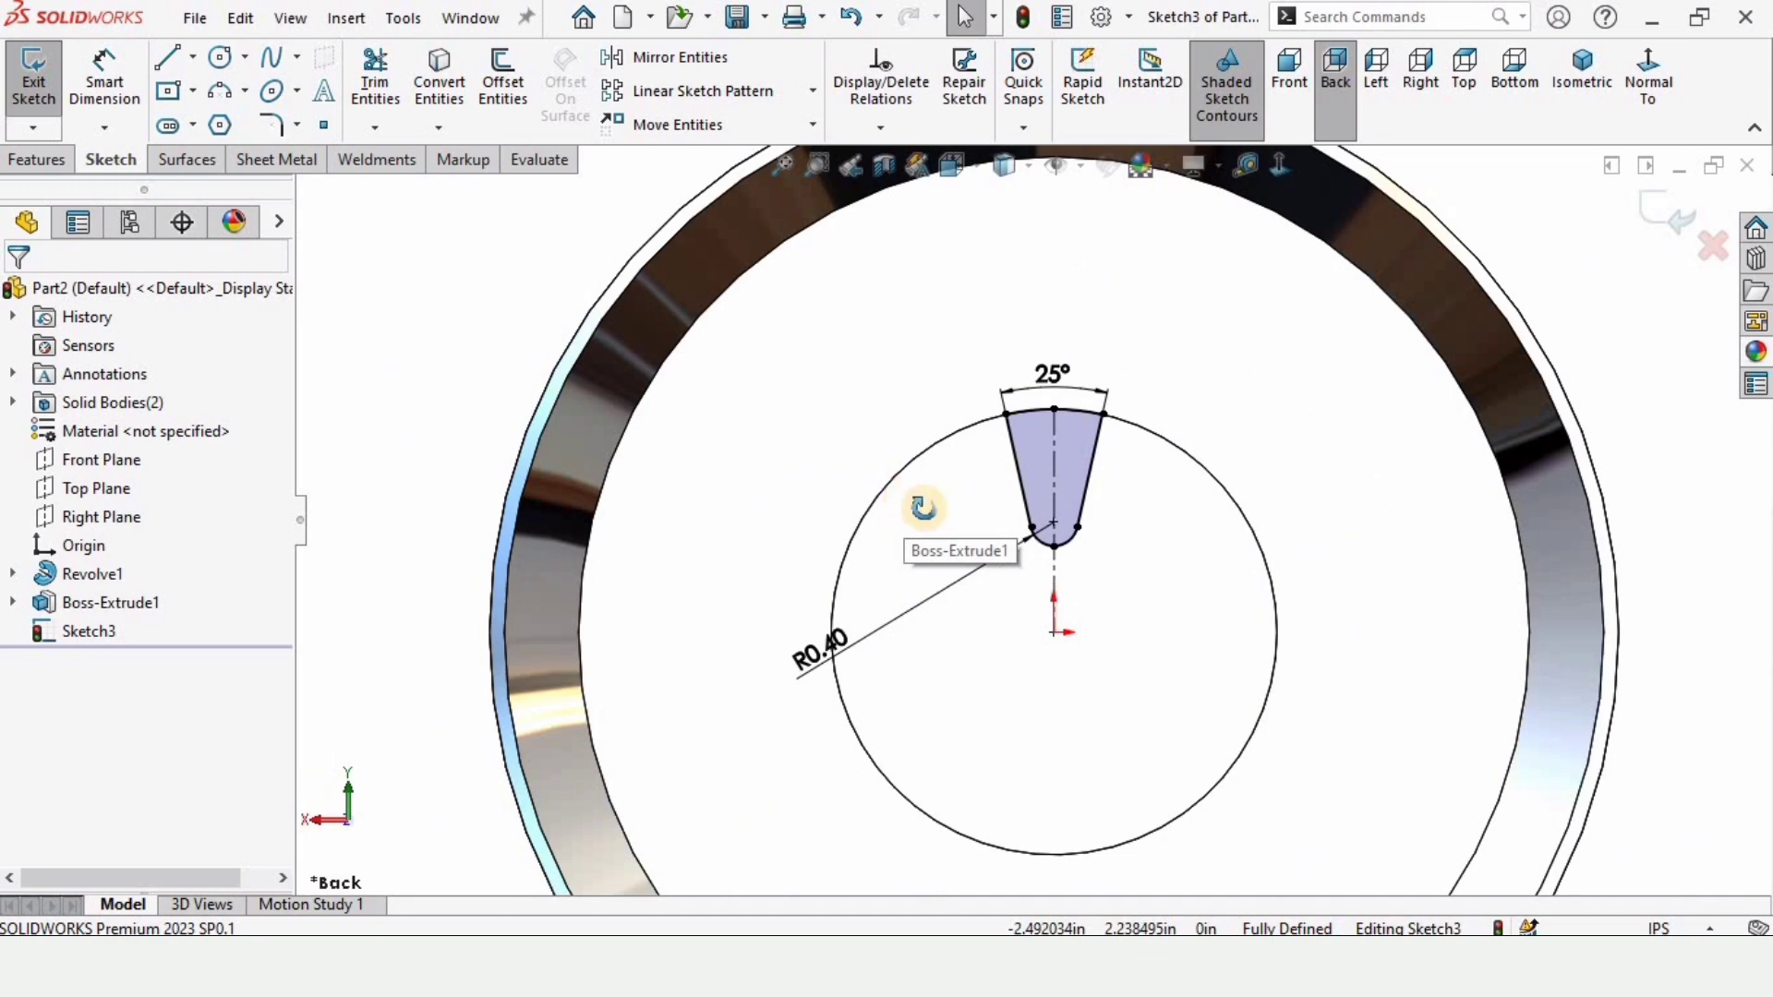
middle_click_drag(915, 503, 942, 536)
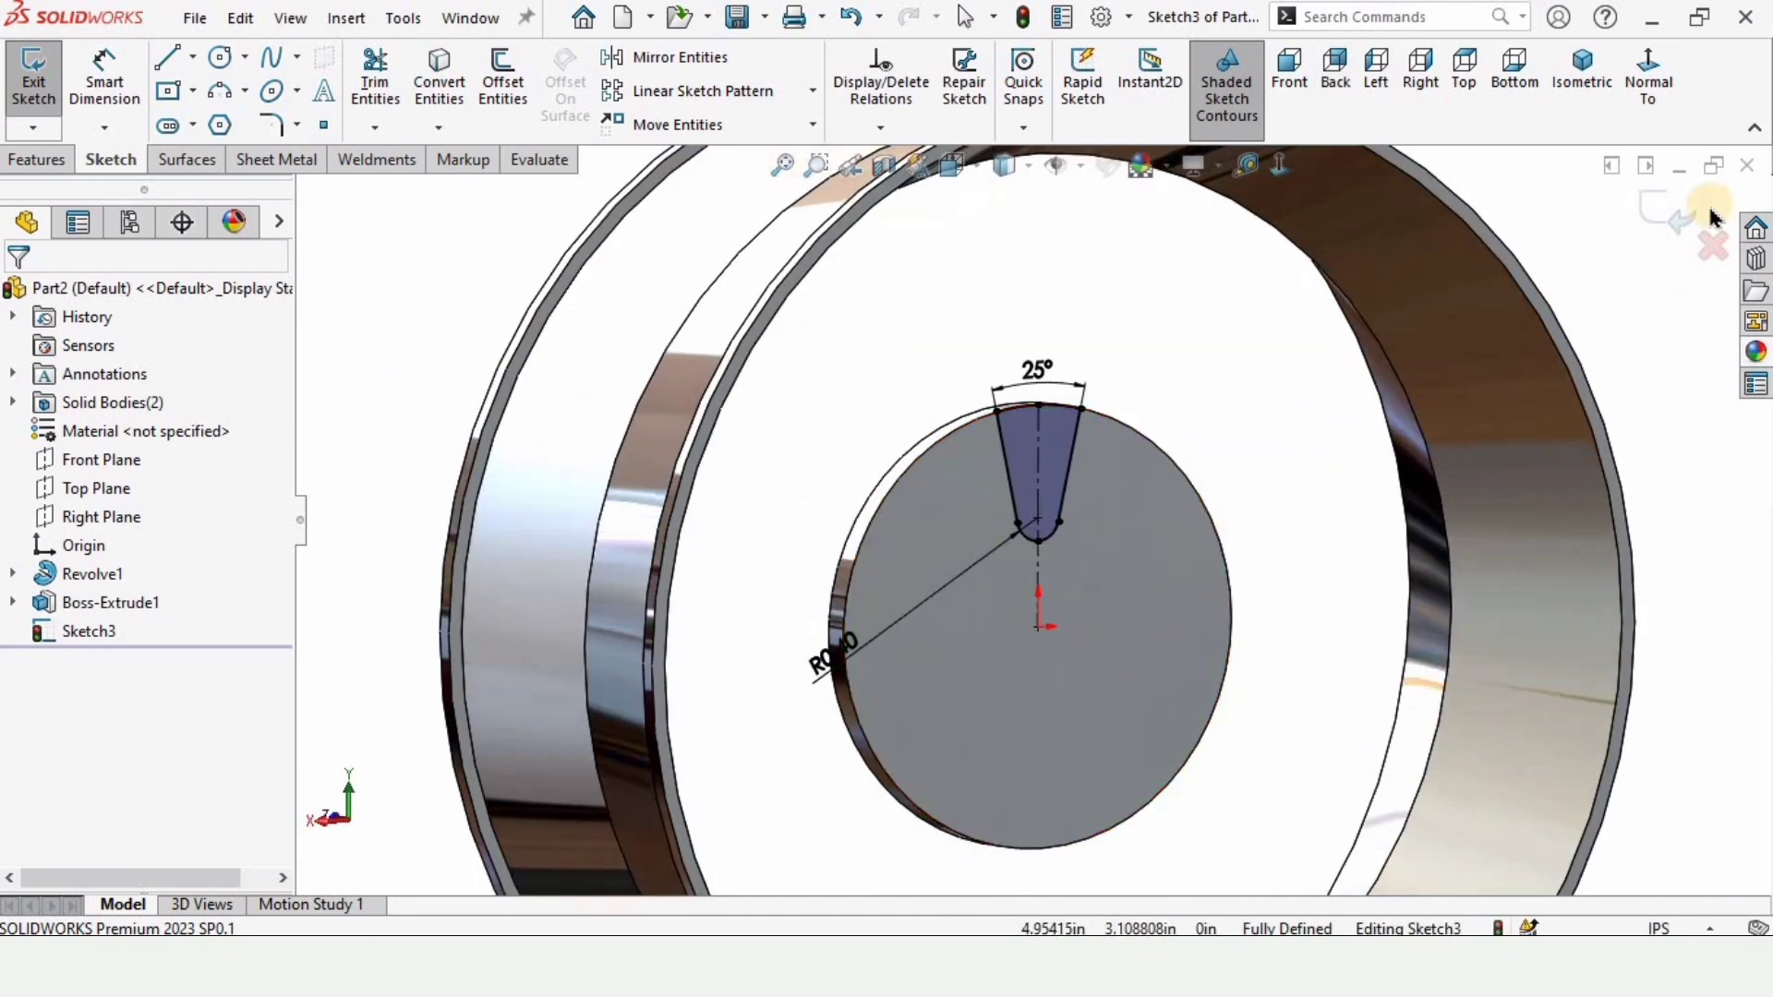
left_click(1656, 213)
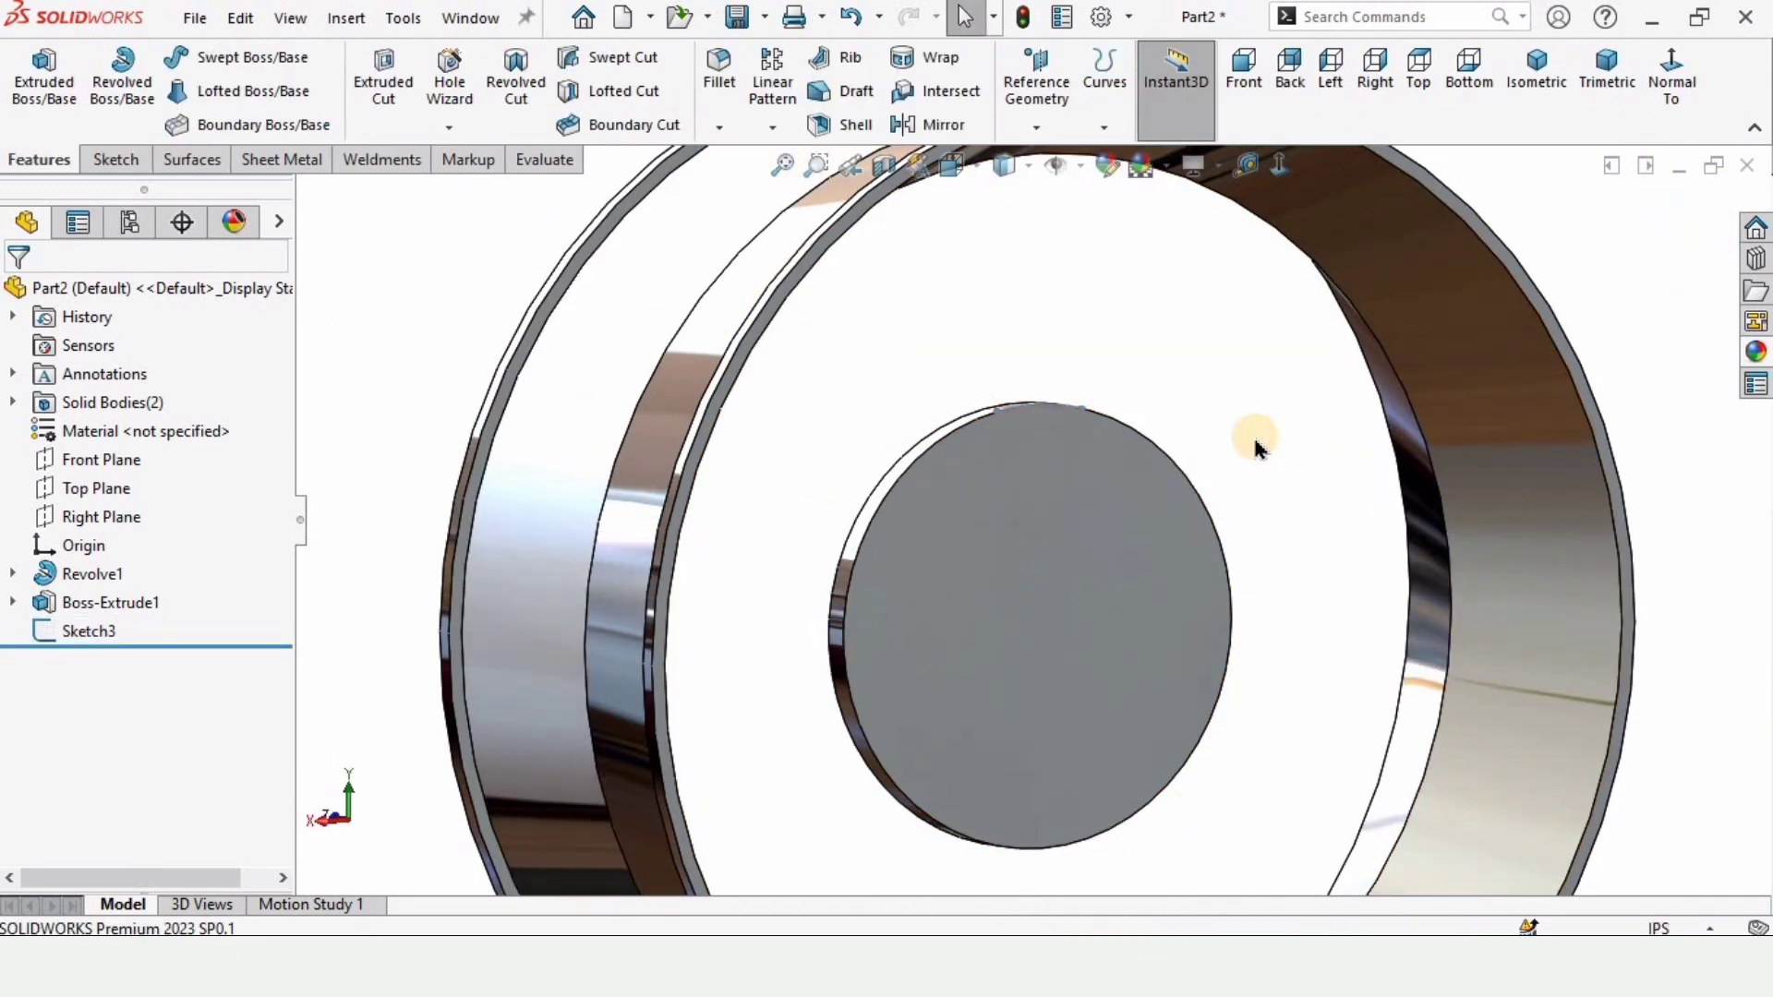
In a new Top Plane sketch, draw a centerline from the origin to the rim's bottom edge
left_click(78, 489)
left_click(104, 443)
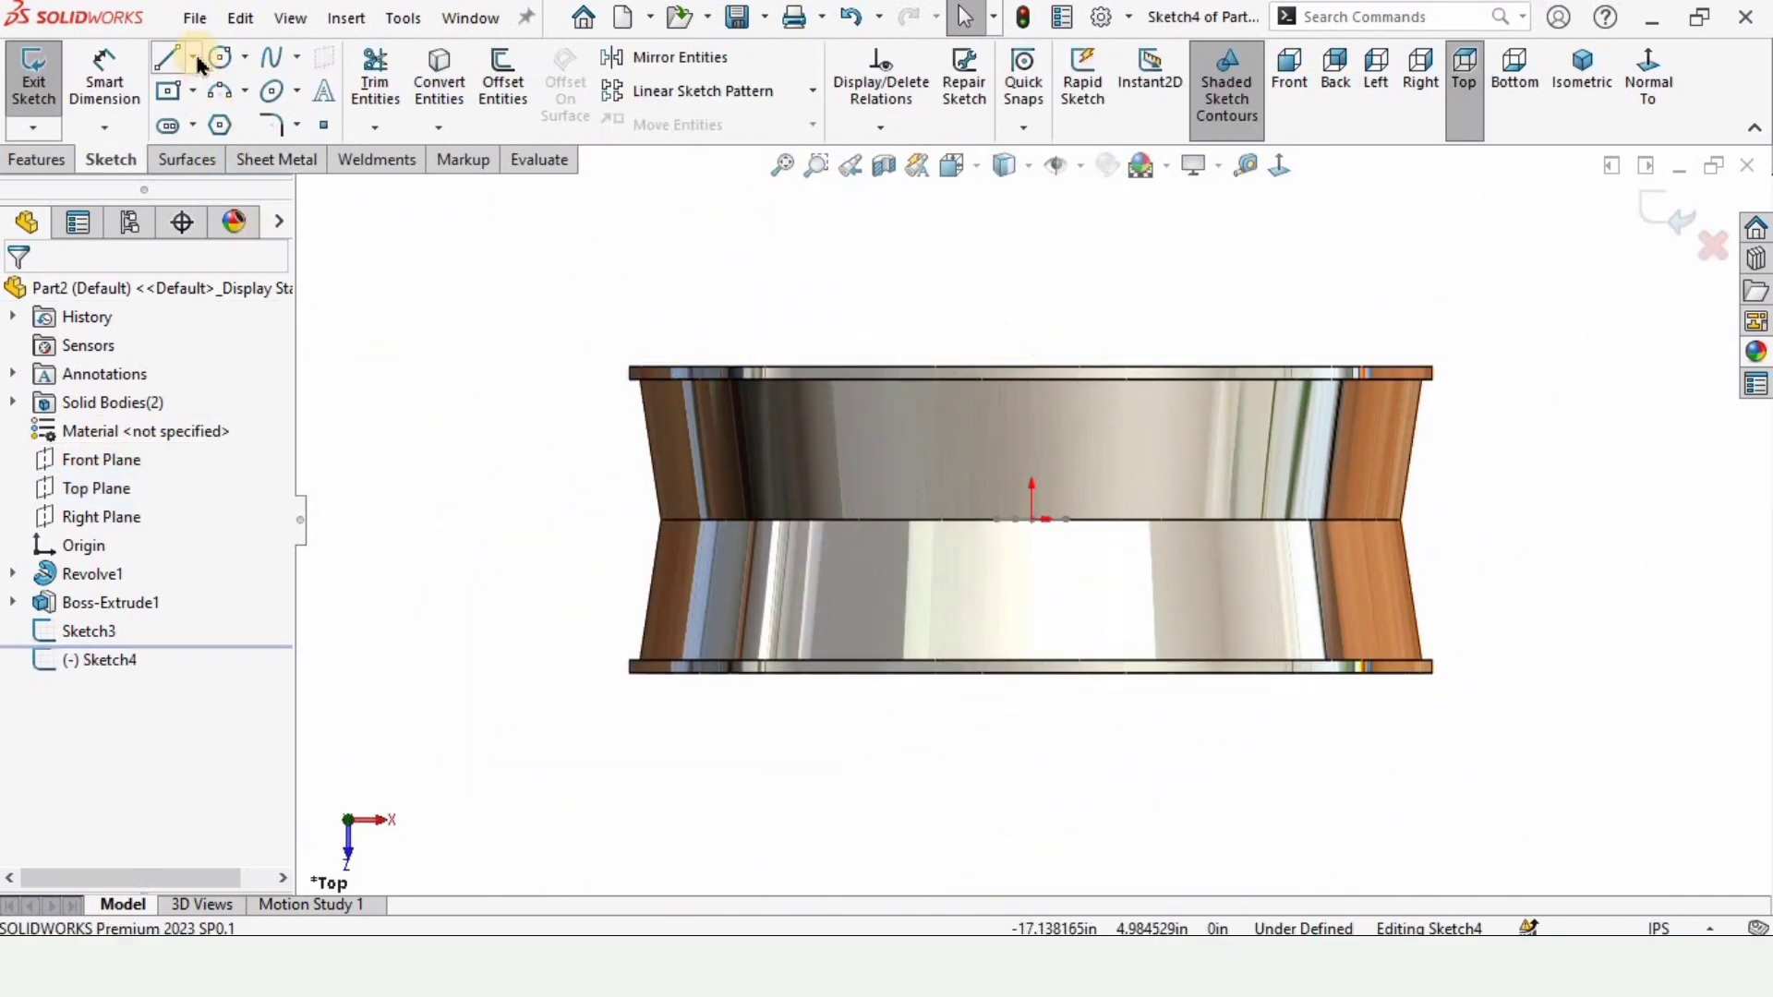
left_click(192, 57)
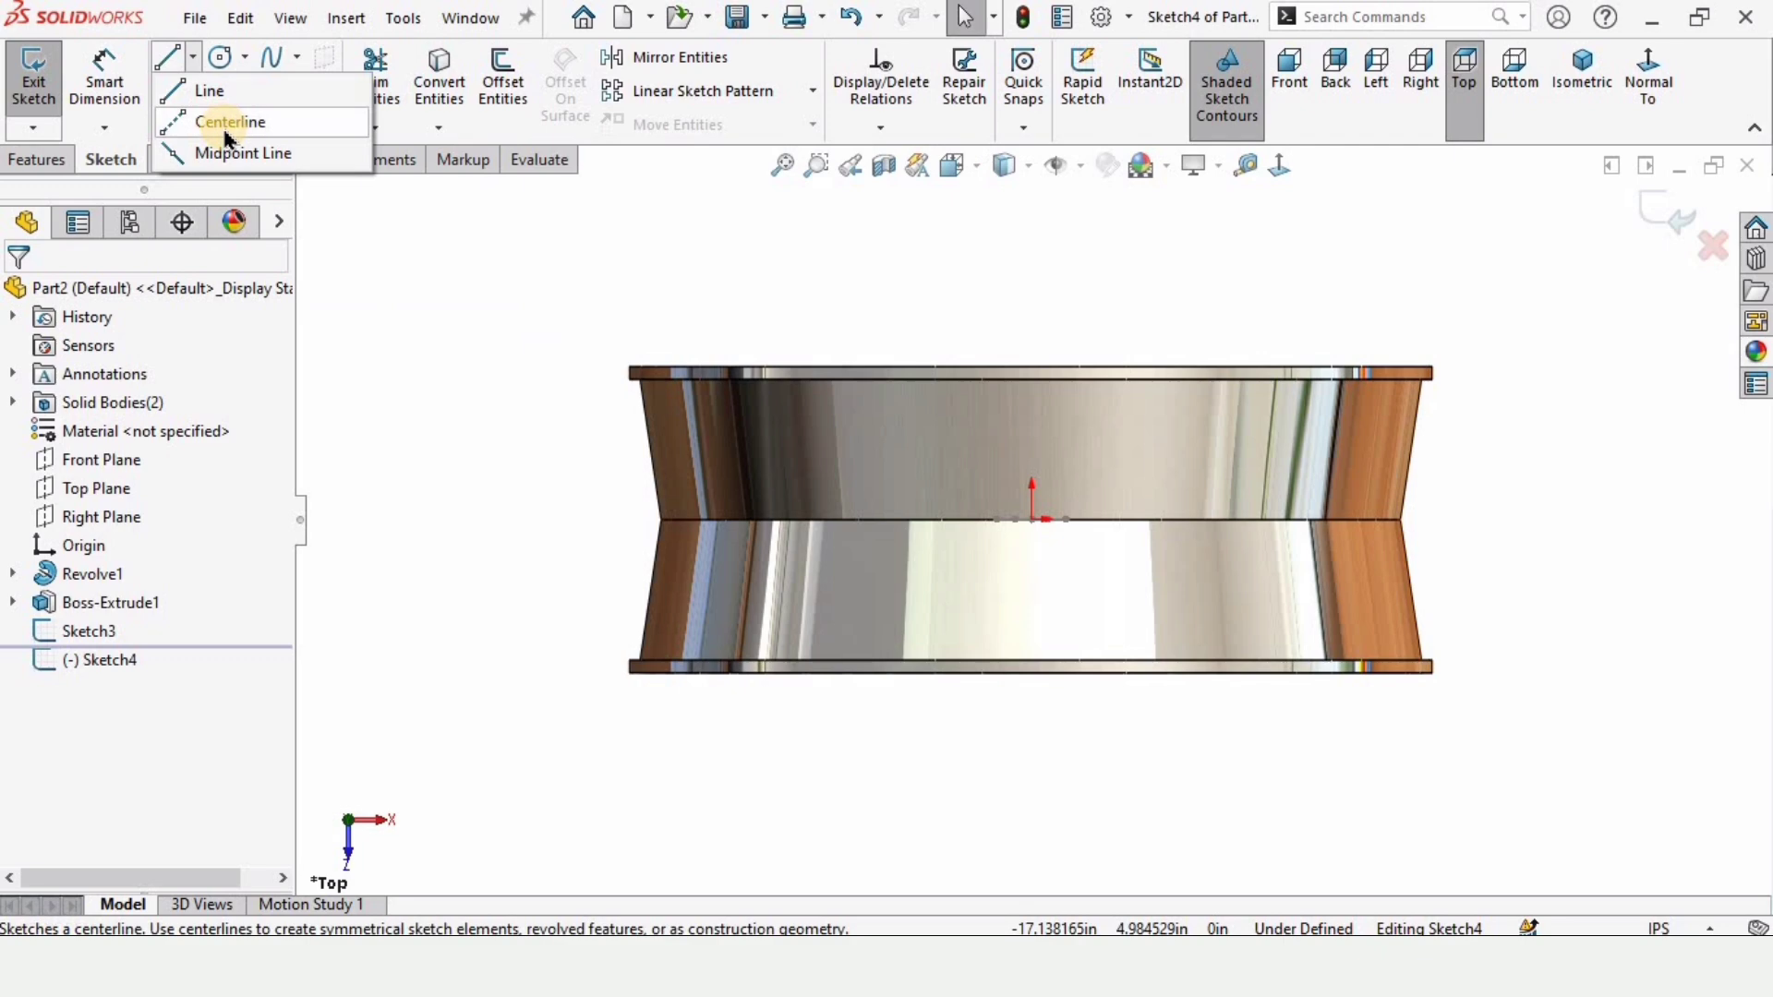
left_click(226, 138)
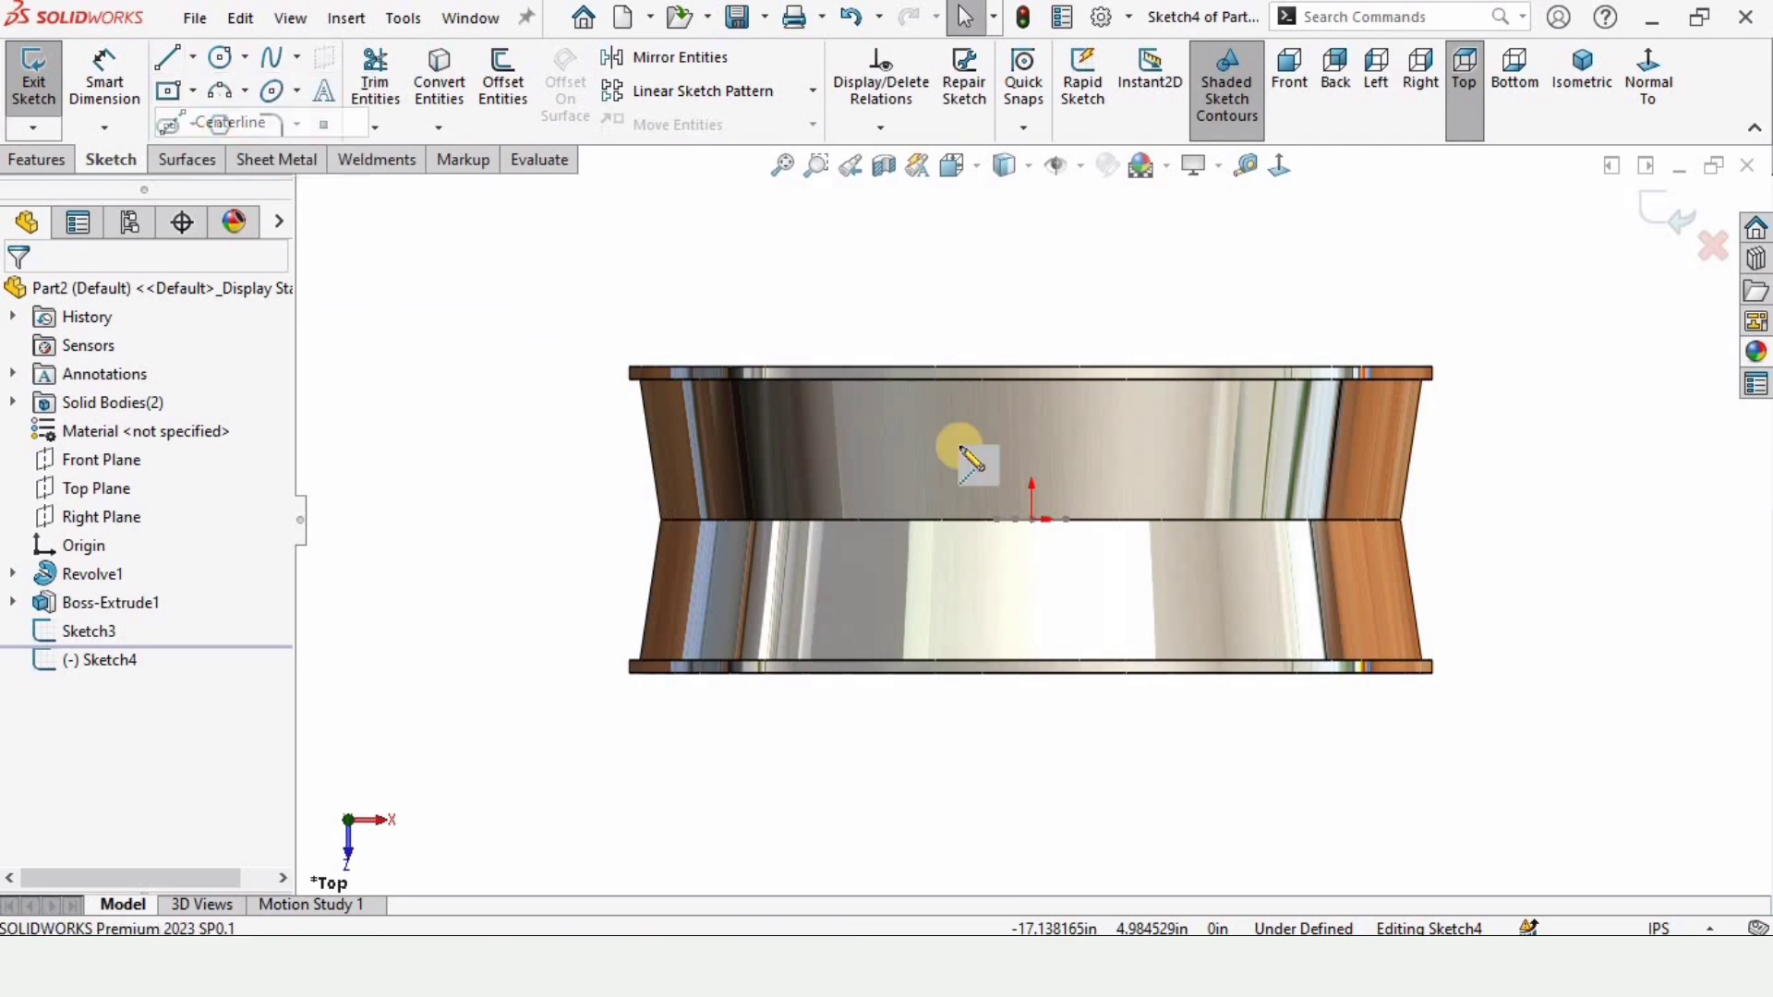
left_click(1032, 519)
scroll(1032, 519, "down", 3)
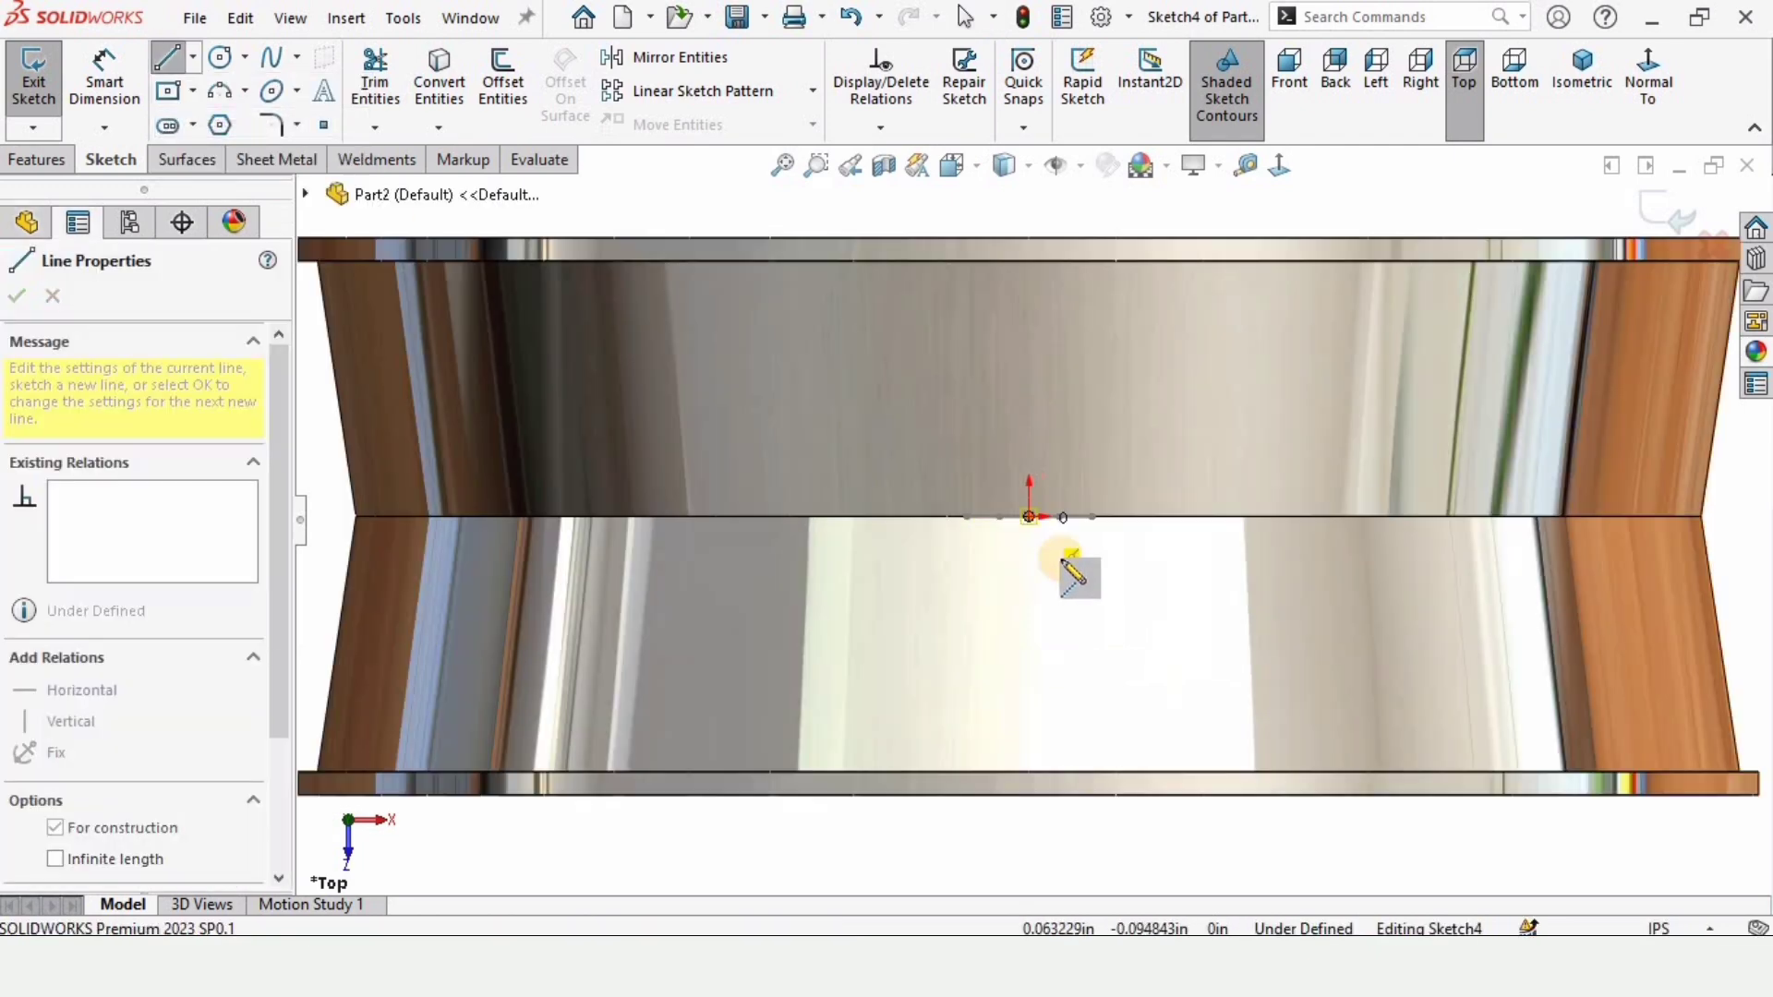
left_click(1028, 795)
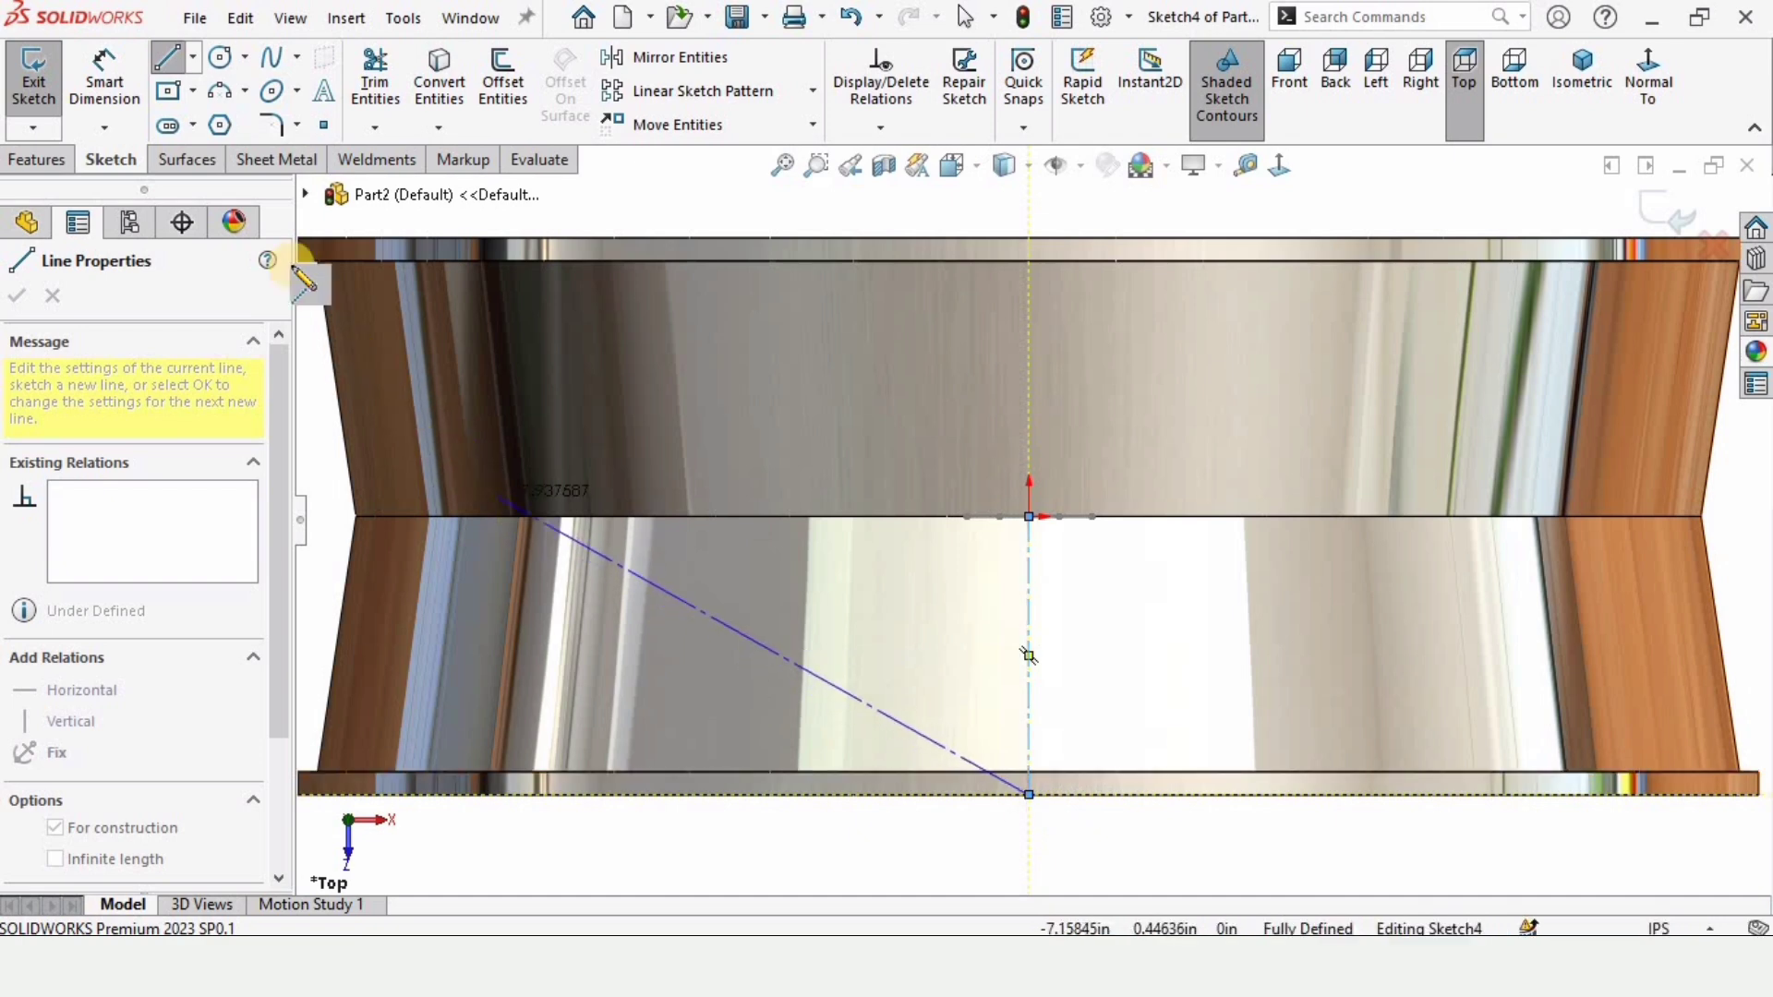
key("Escape")
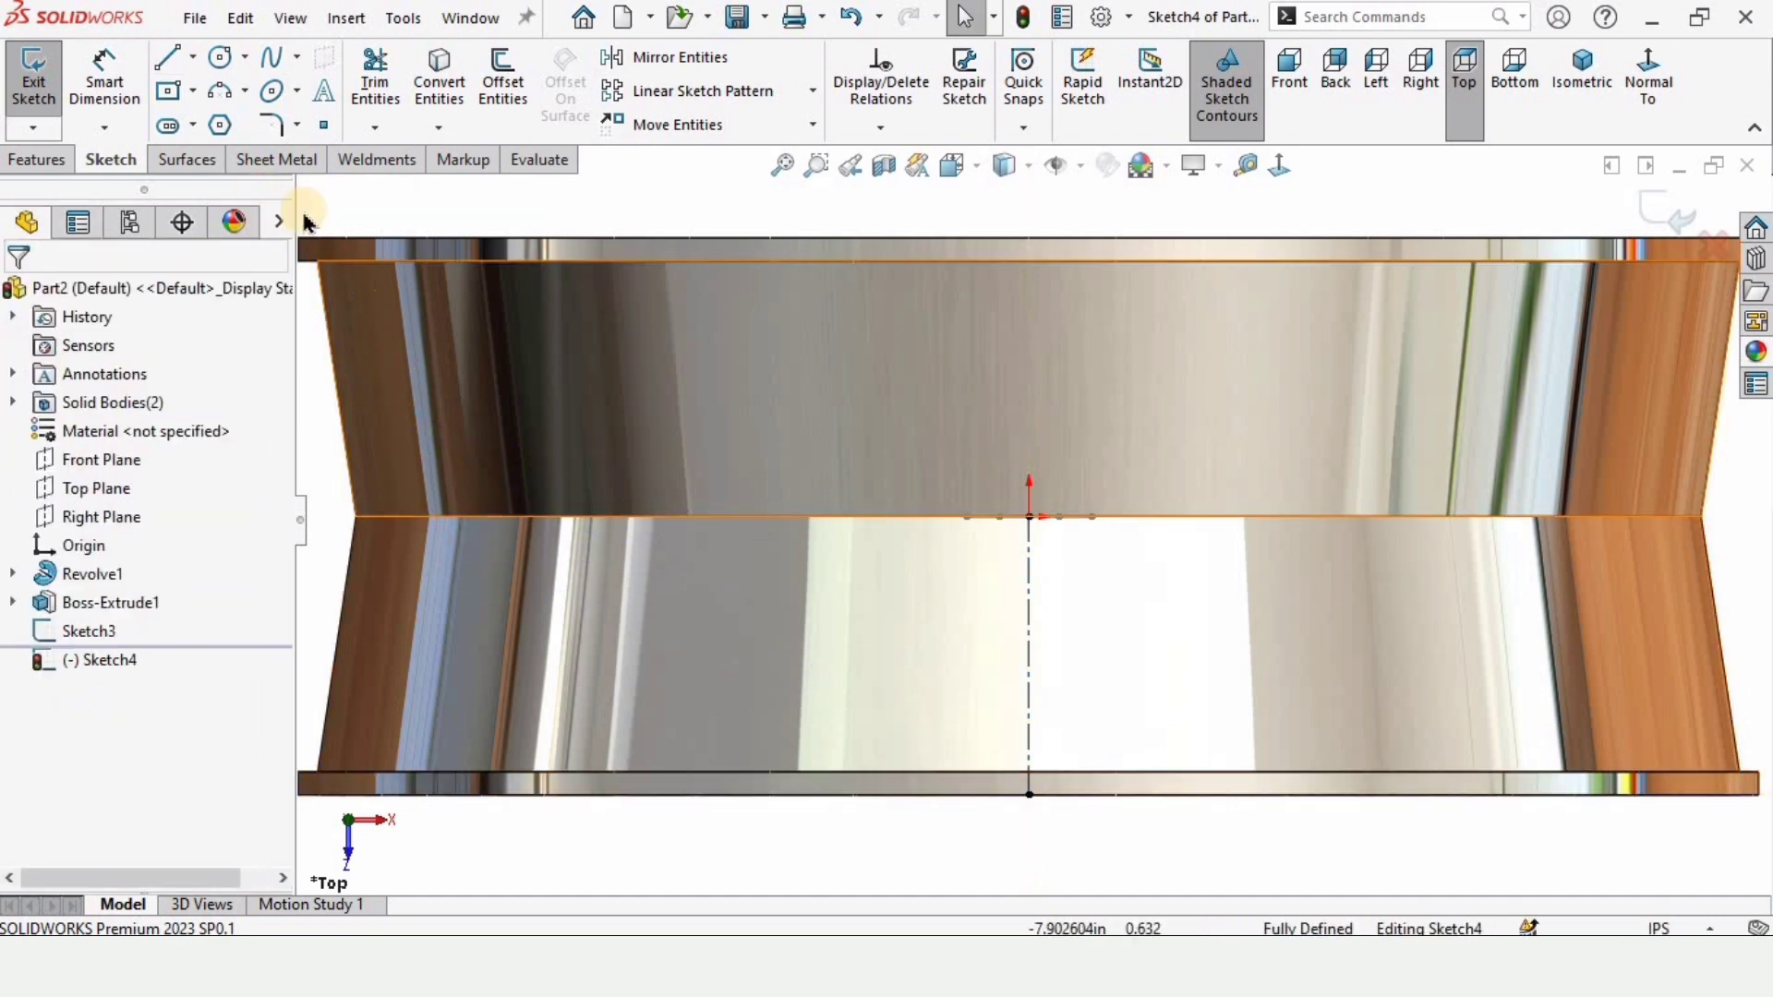
Draw an ellipse centred on the centerline
left_click(272, 92)
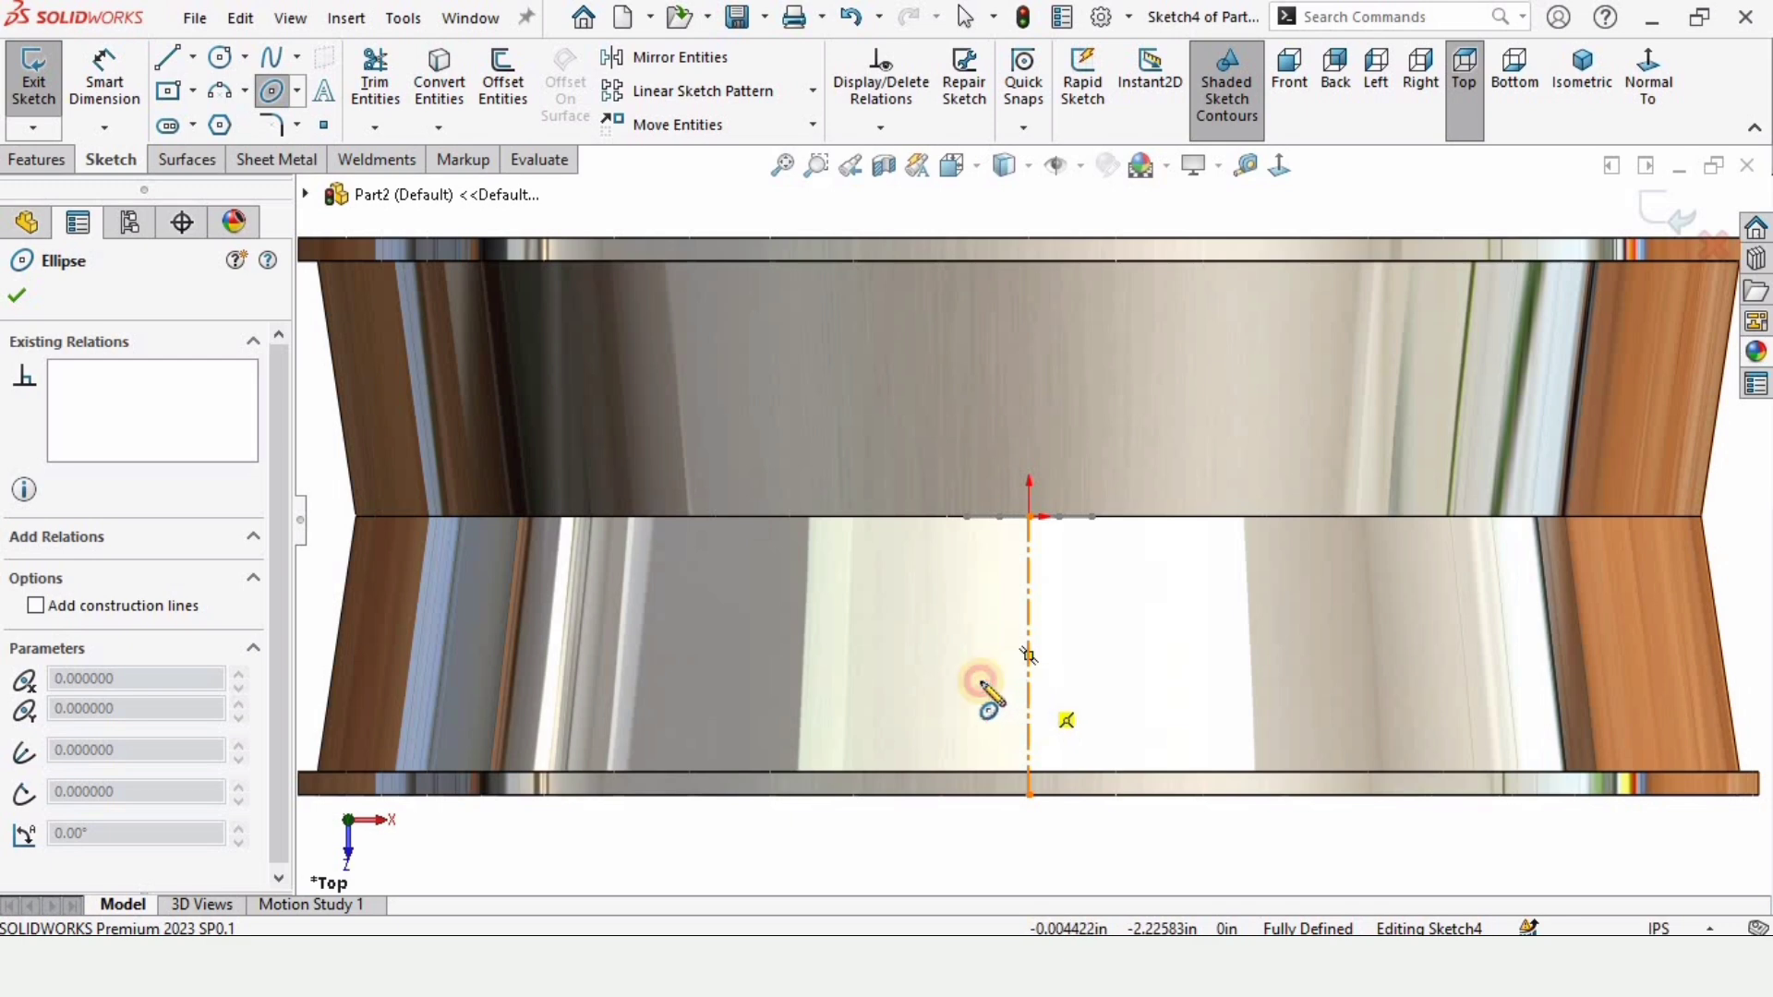
left_click(1028, 687)
left_click(868, 658)
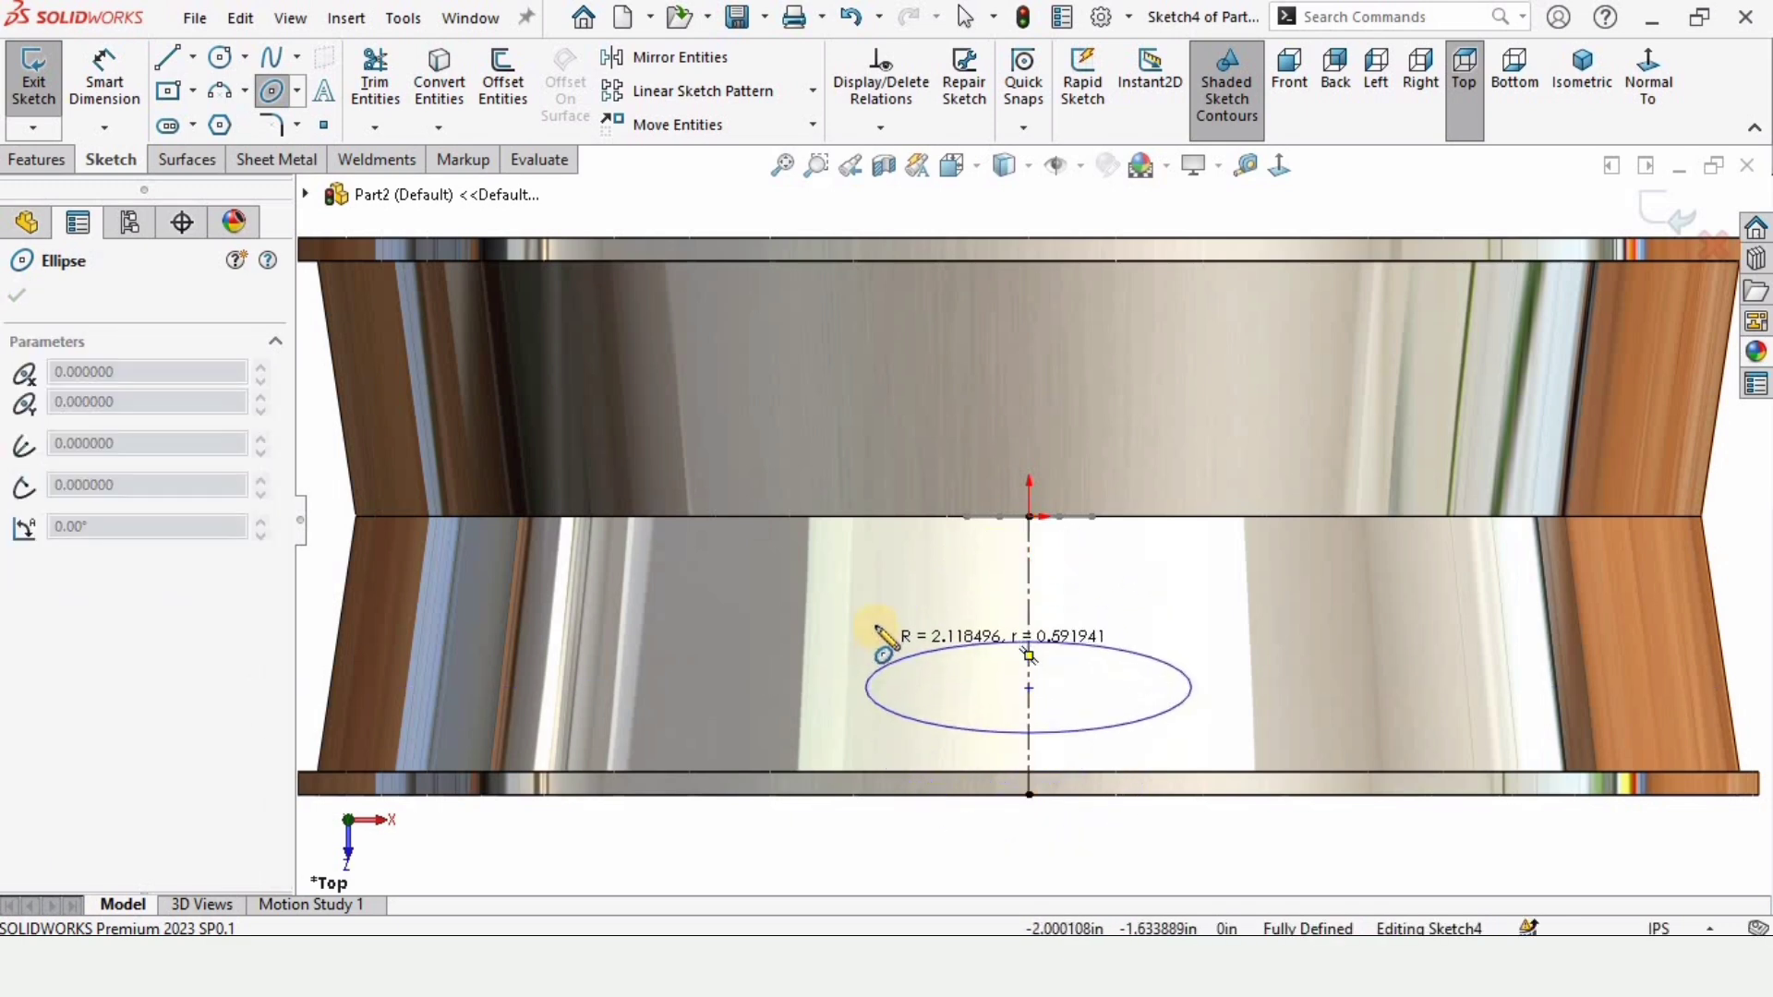
left_click(875, 625)
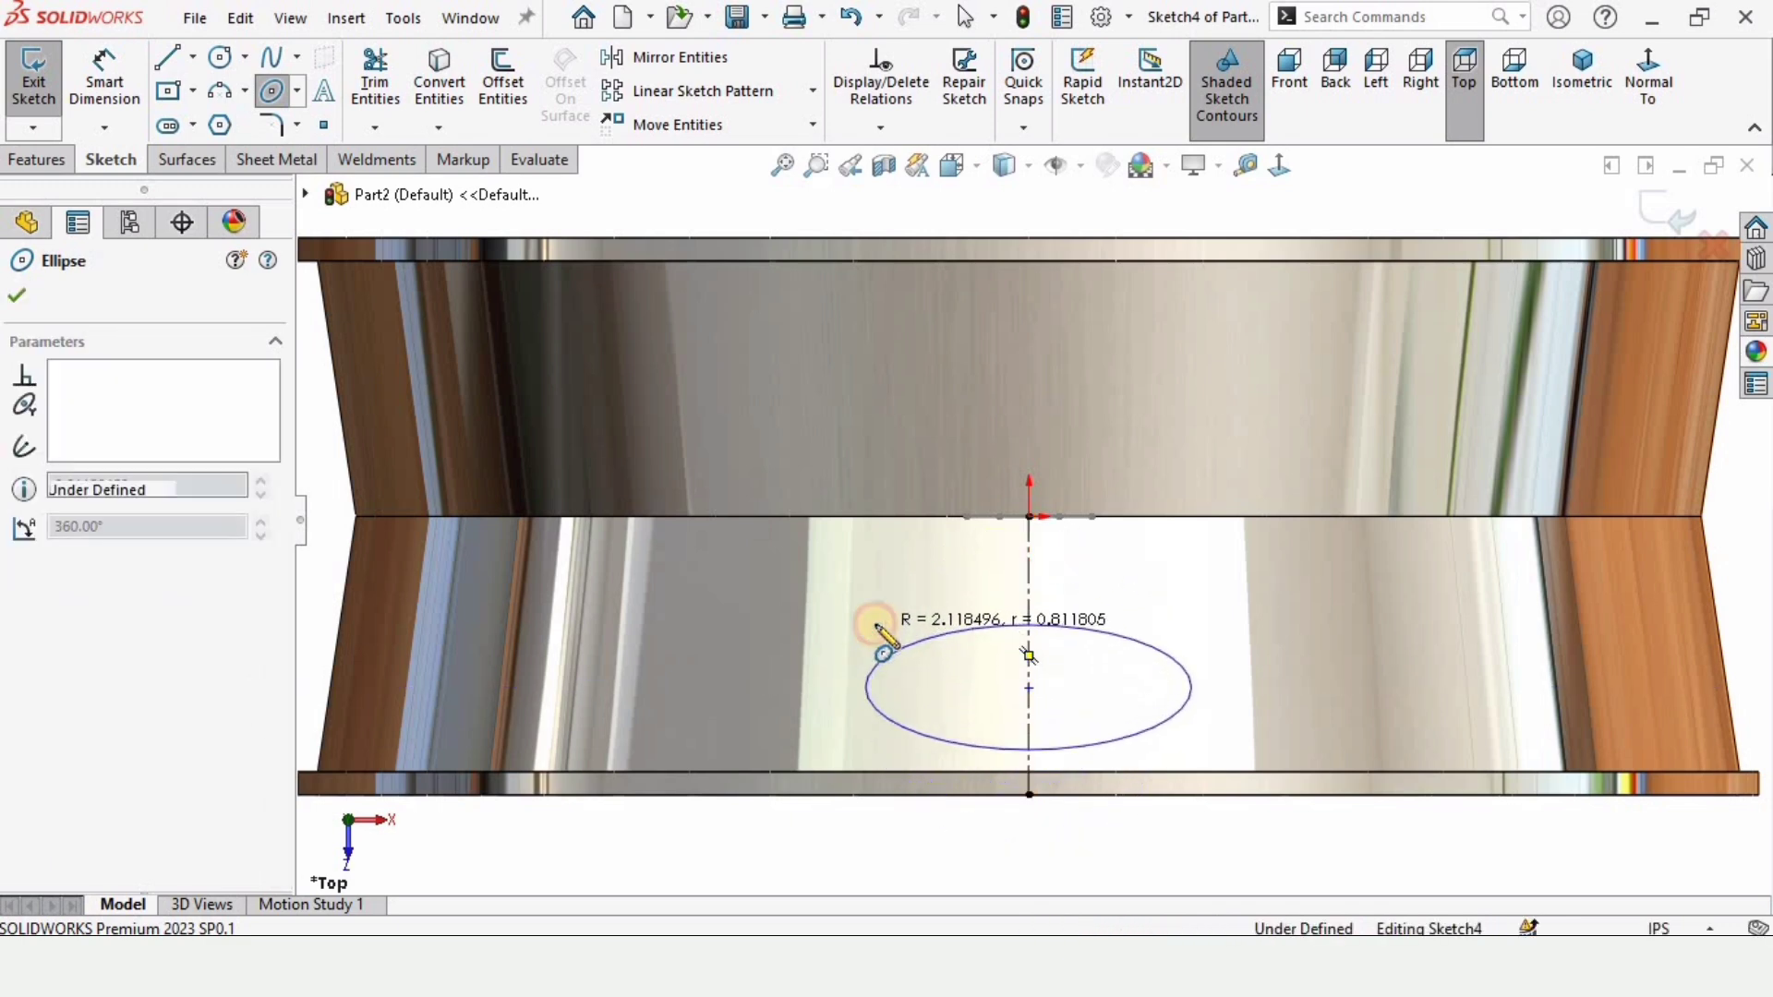
Dimension the ellipse width to 3 in
left_click(112, 83)
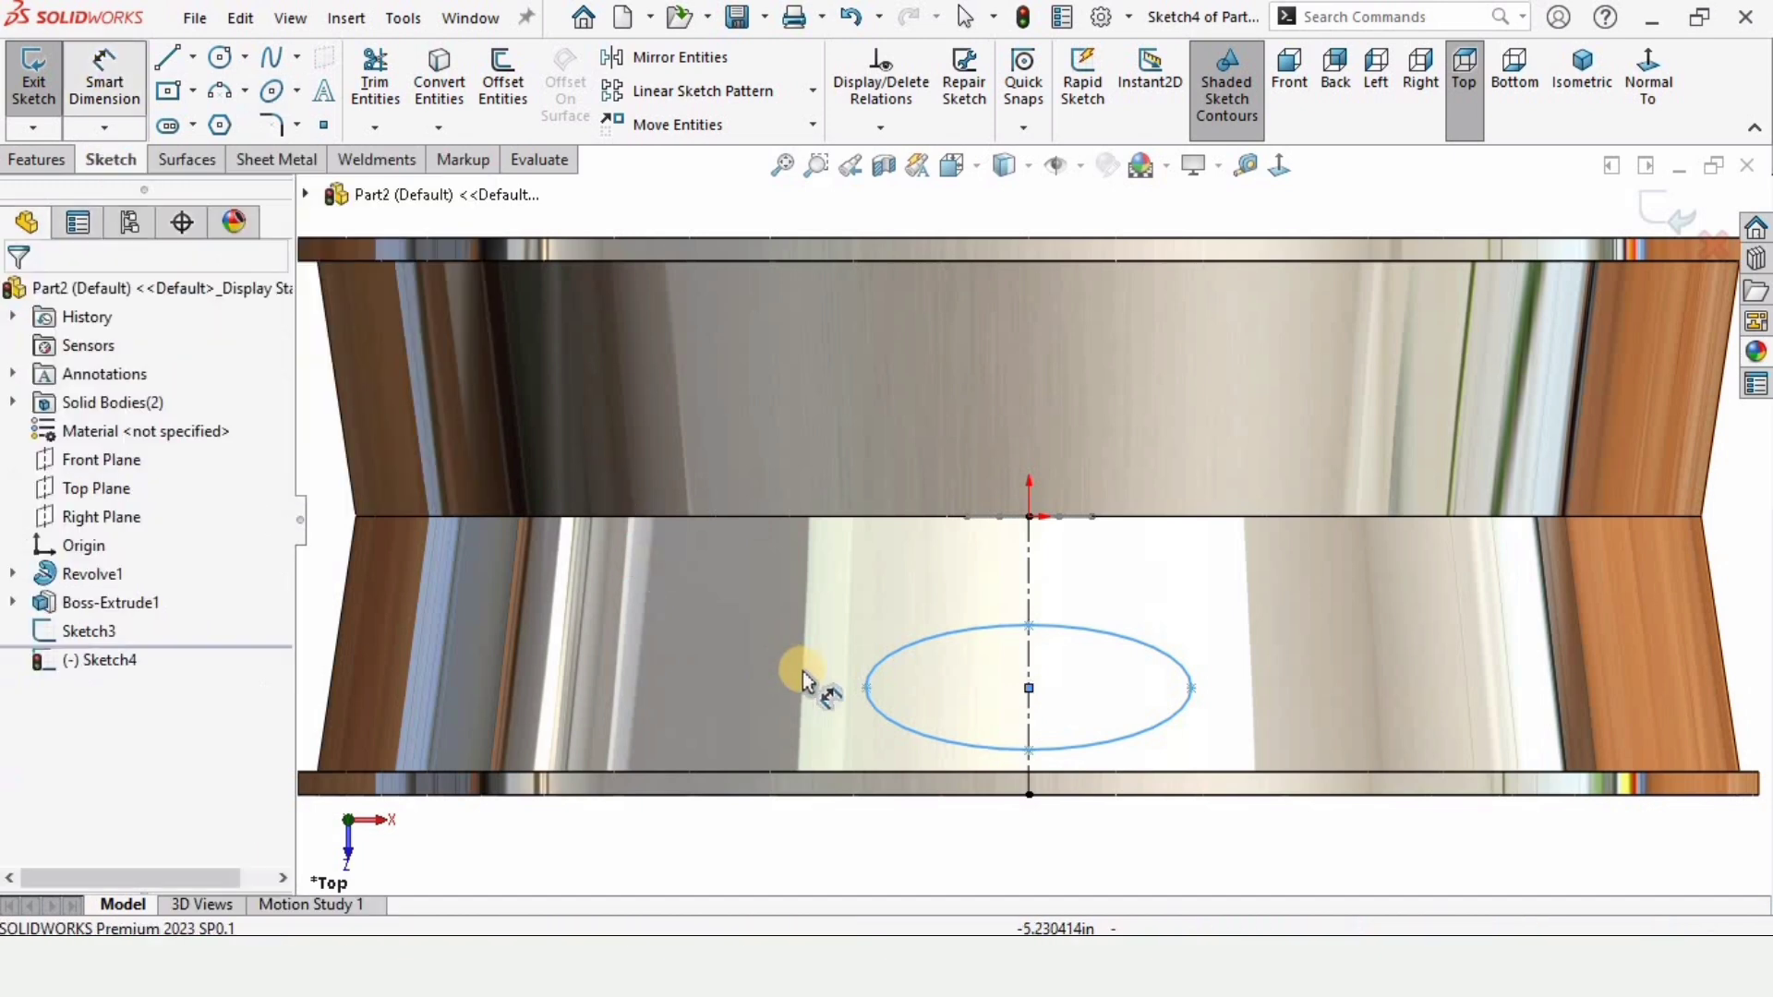
scroll(809, 688, "down", 2)
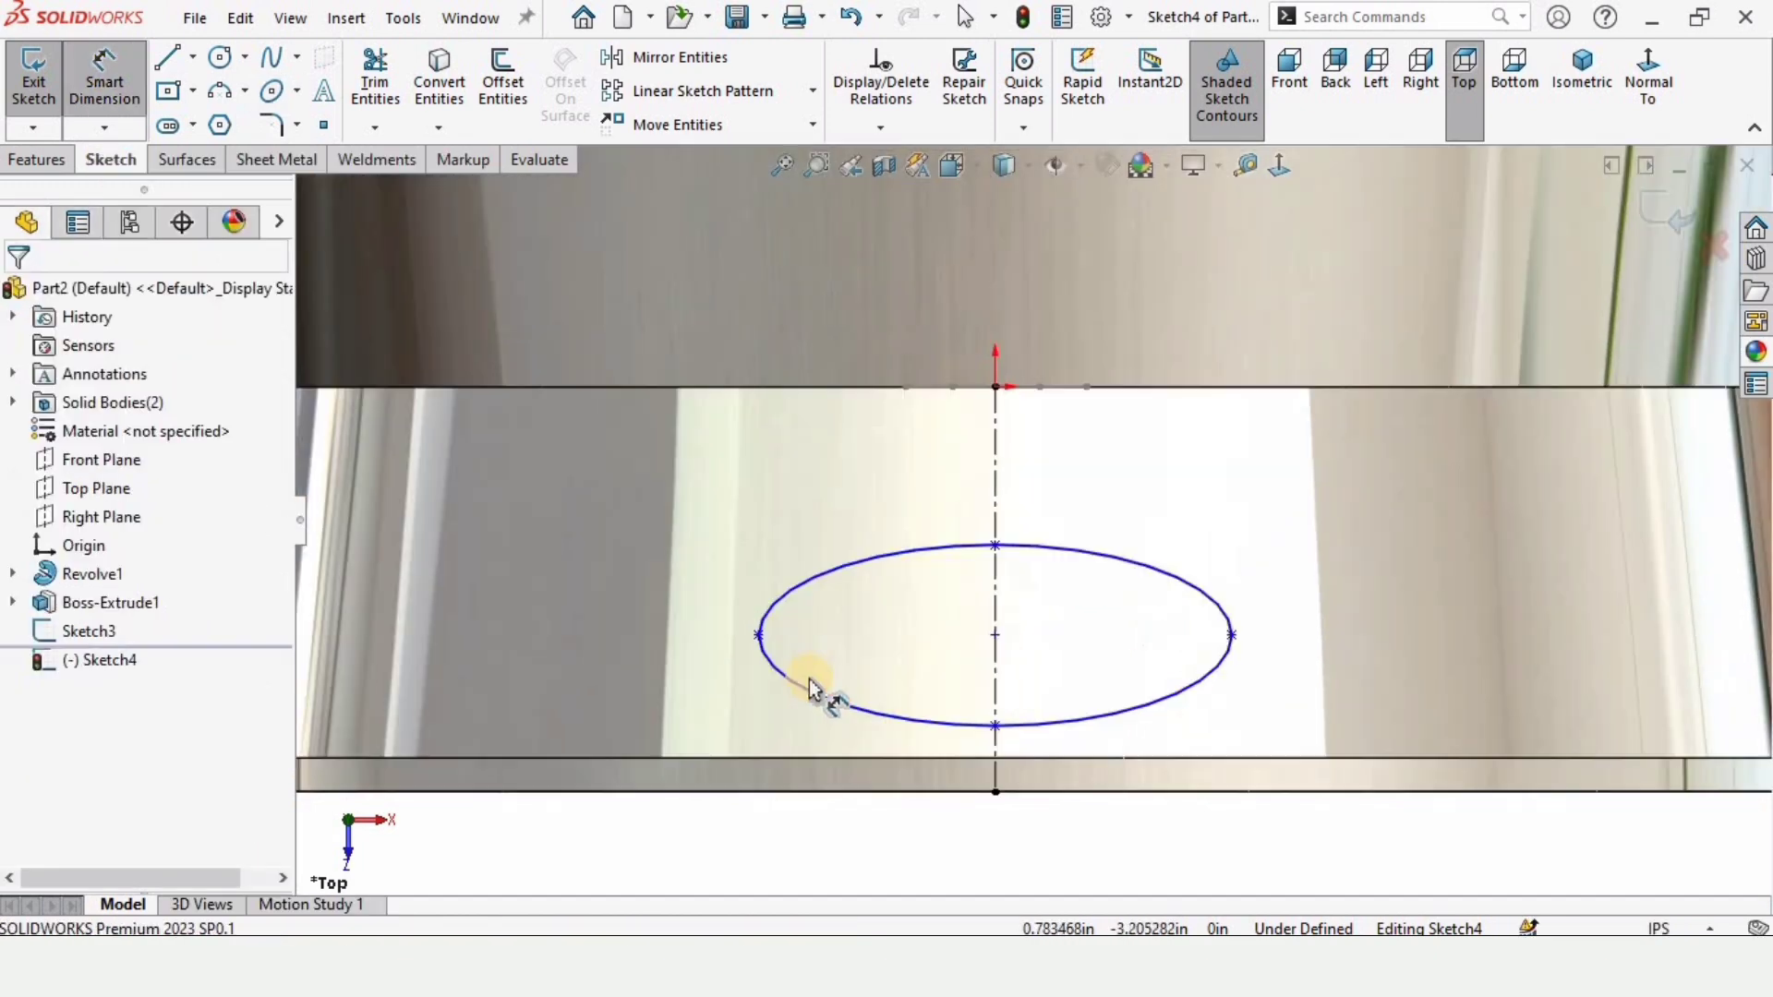
left_click(1232, 635)
left_click(1191, 498)
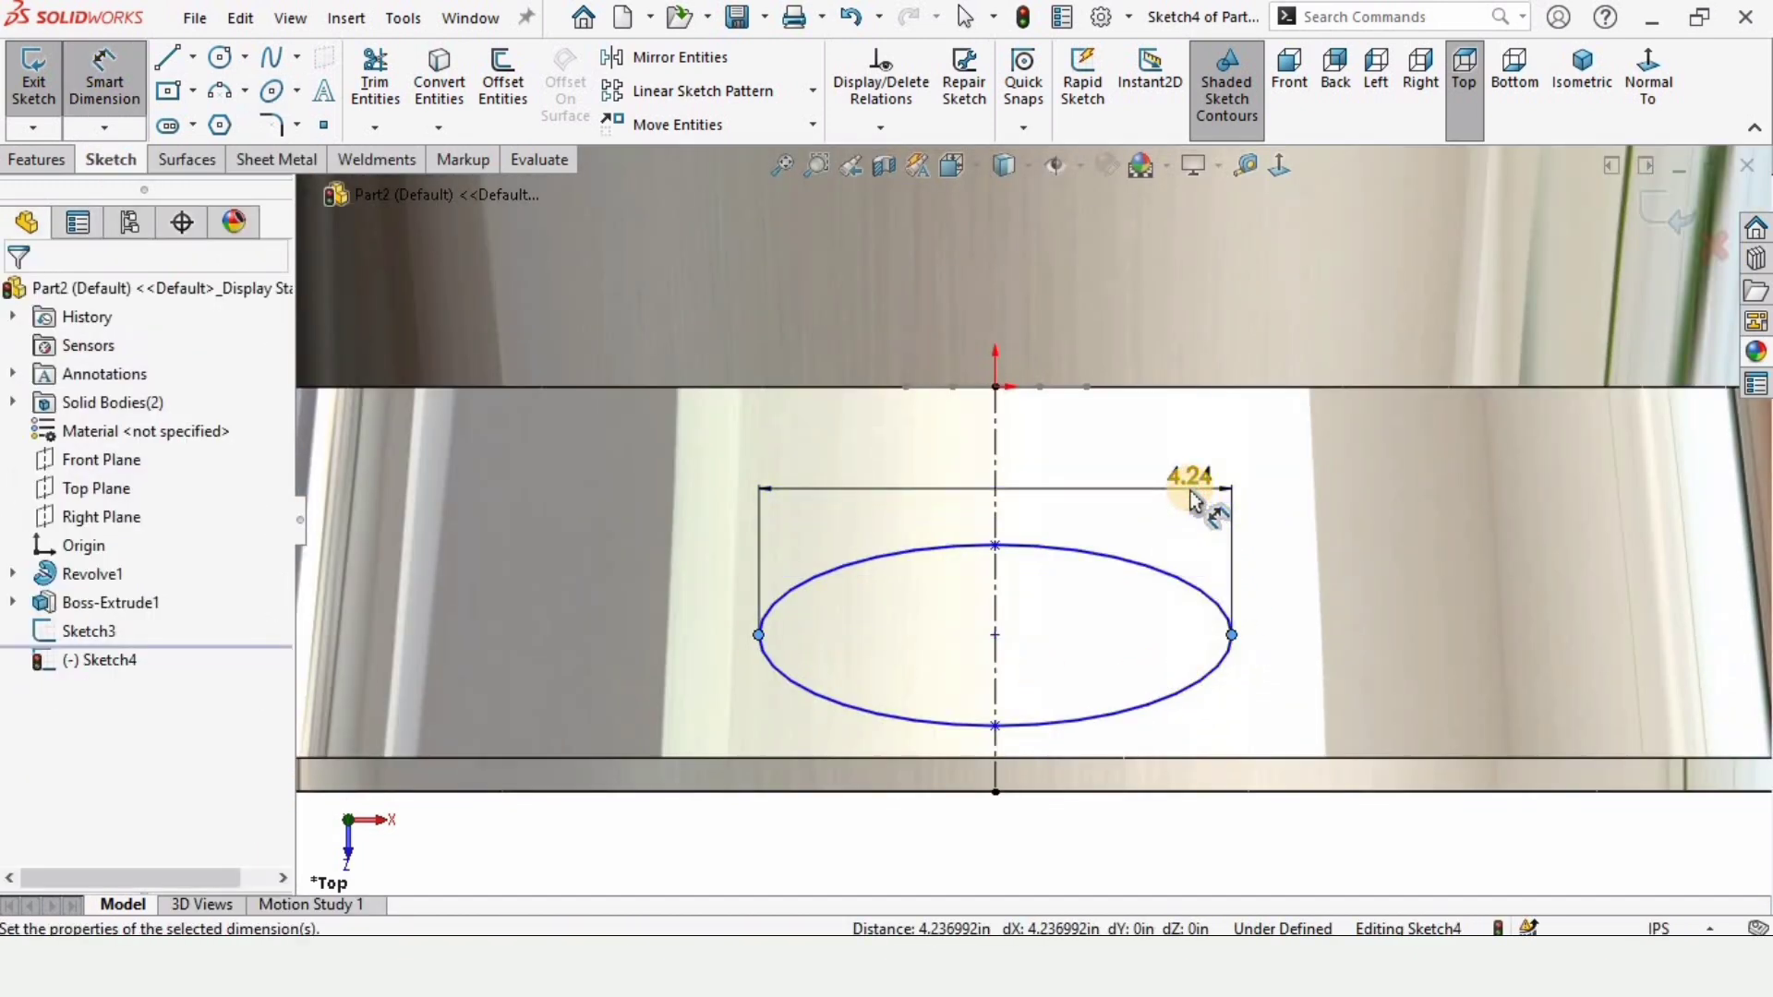
type("3")
key("Return")
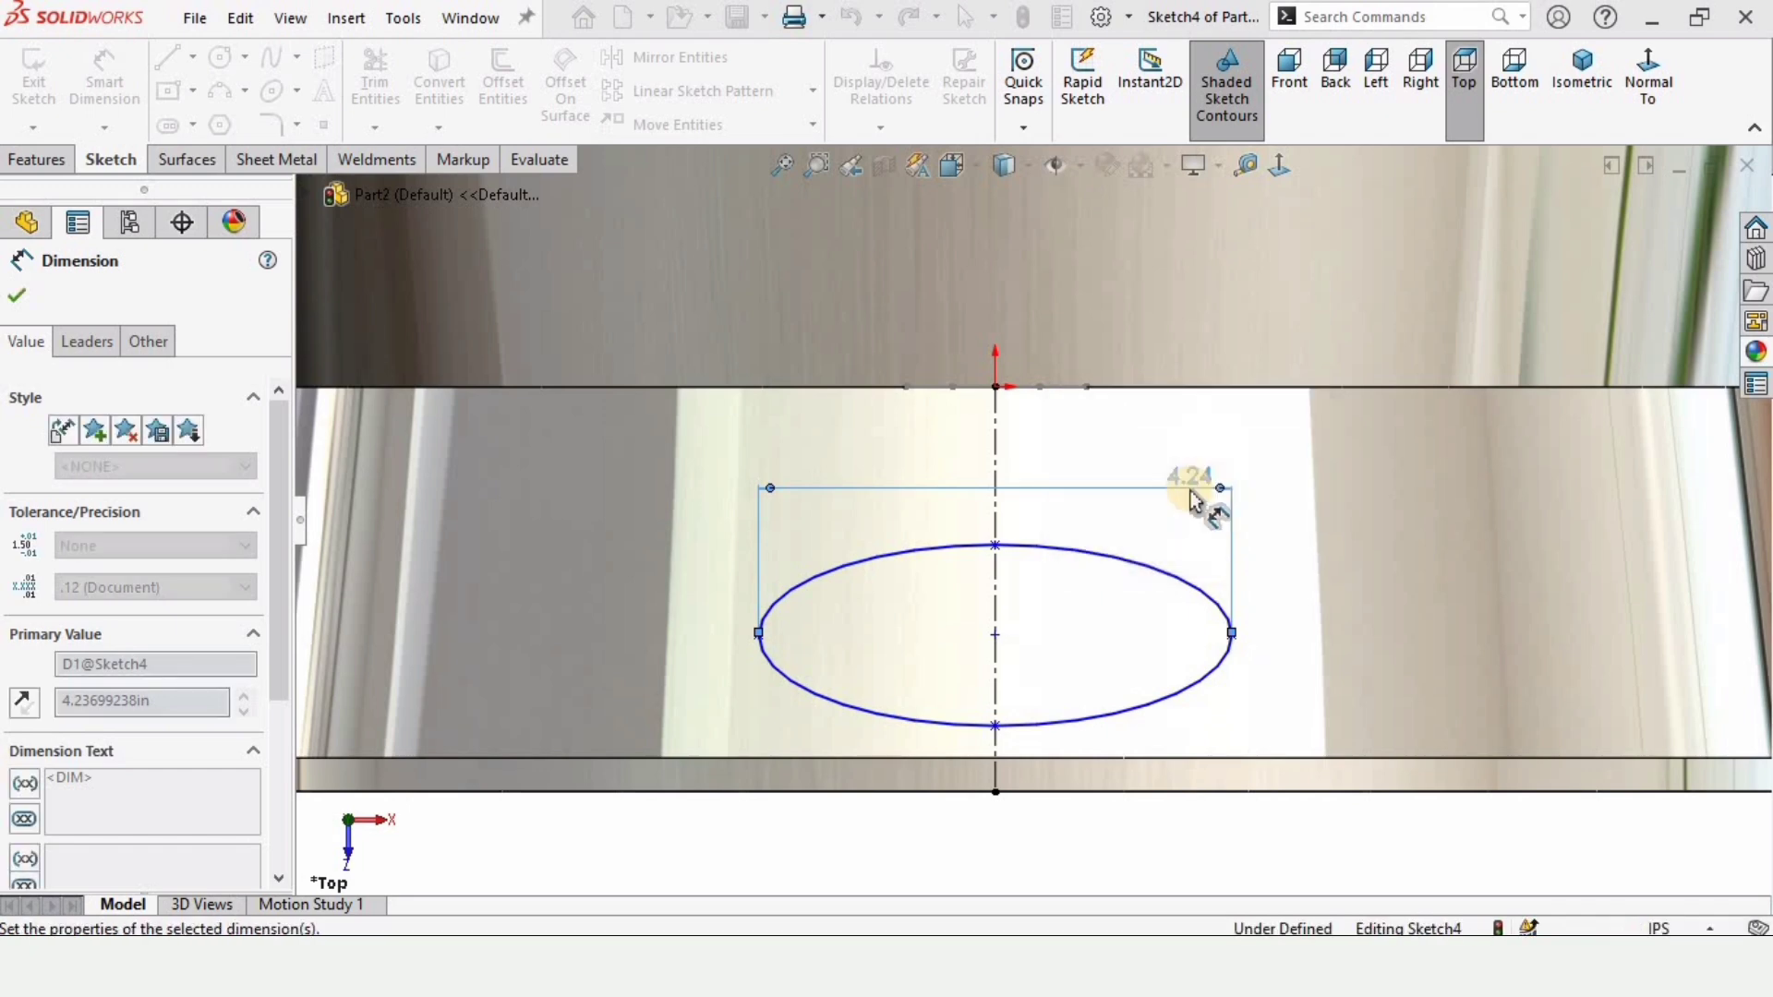
key("Escape")
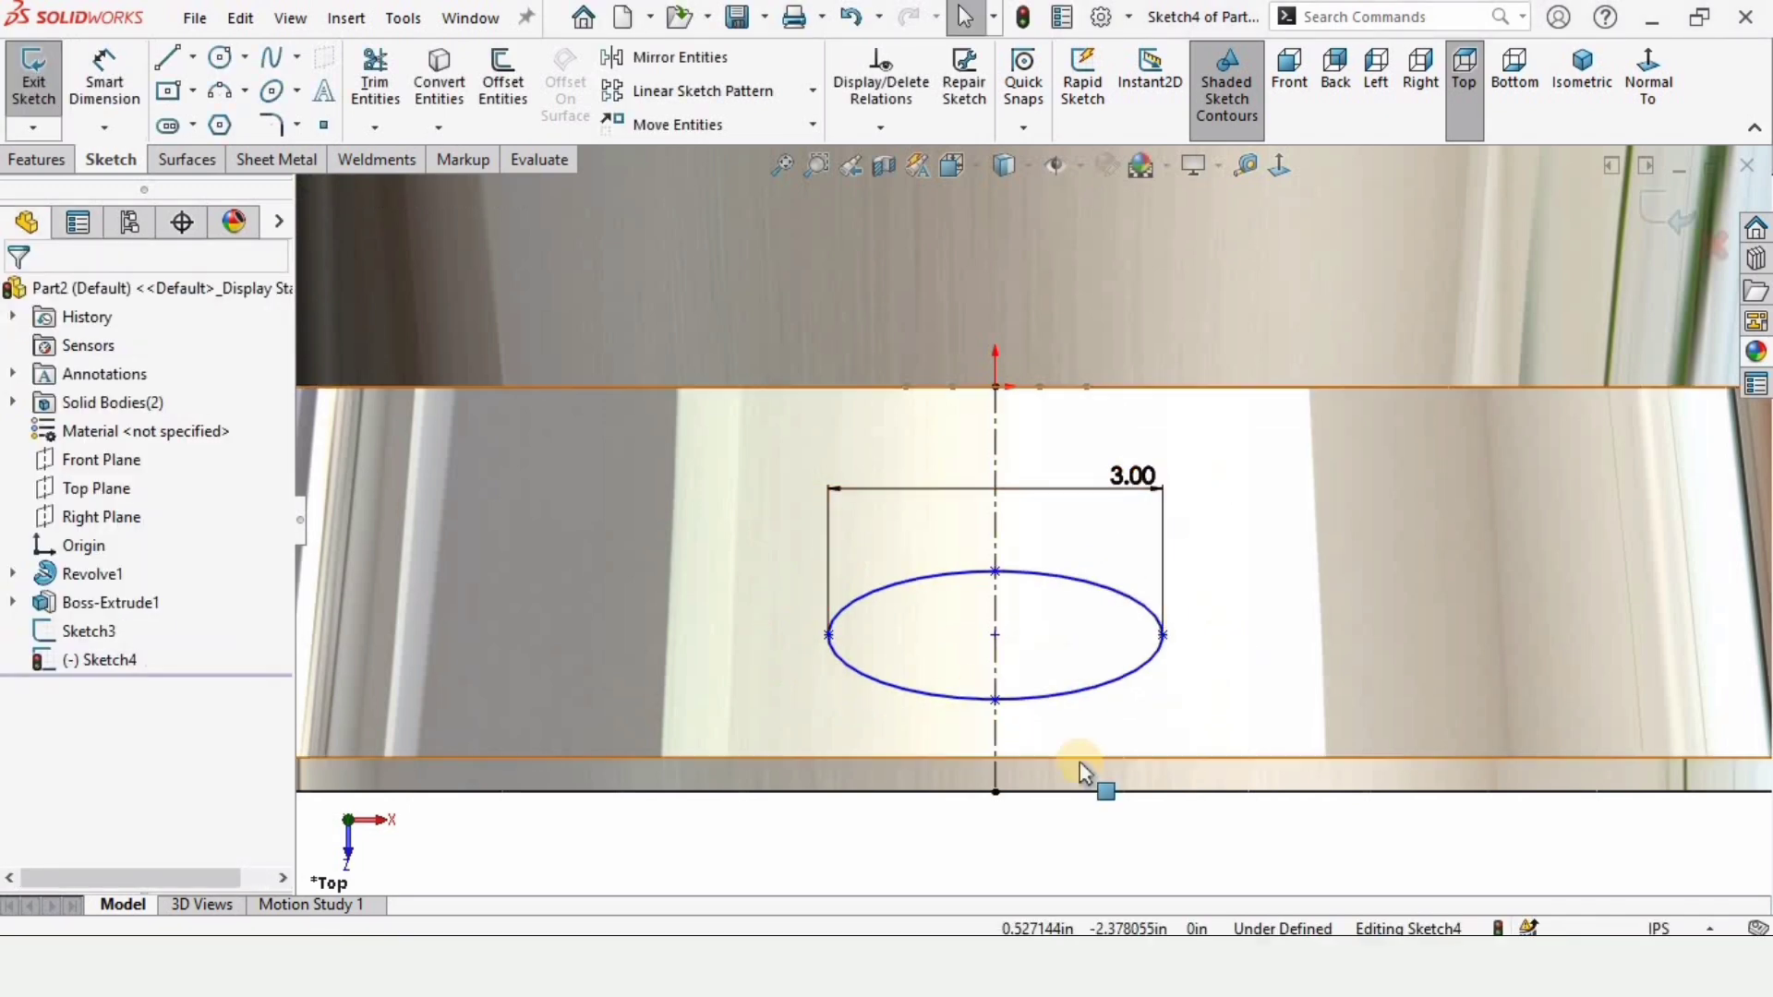
Align the ellipse's top and bottom points vertically with the centerline's bottom endpoint
left_click(996, 572)
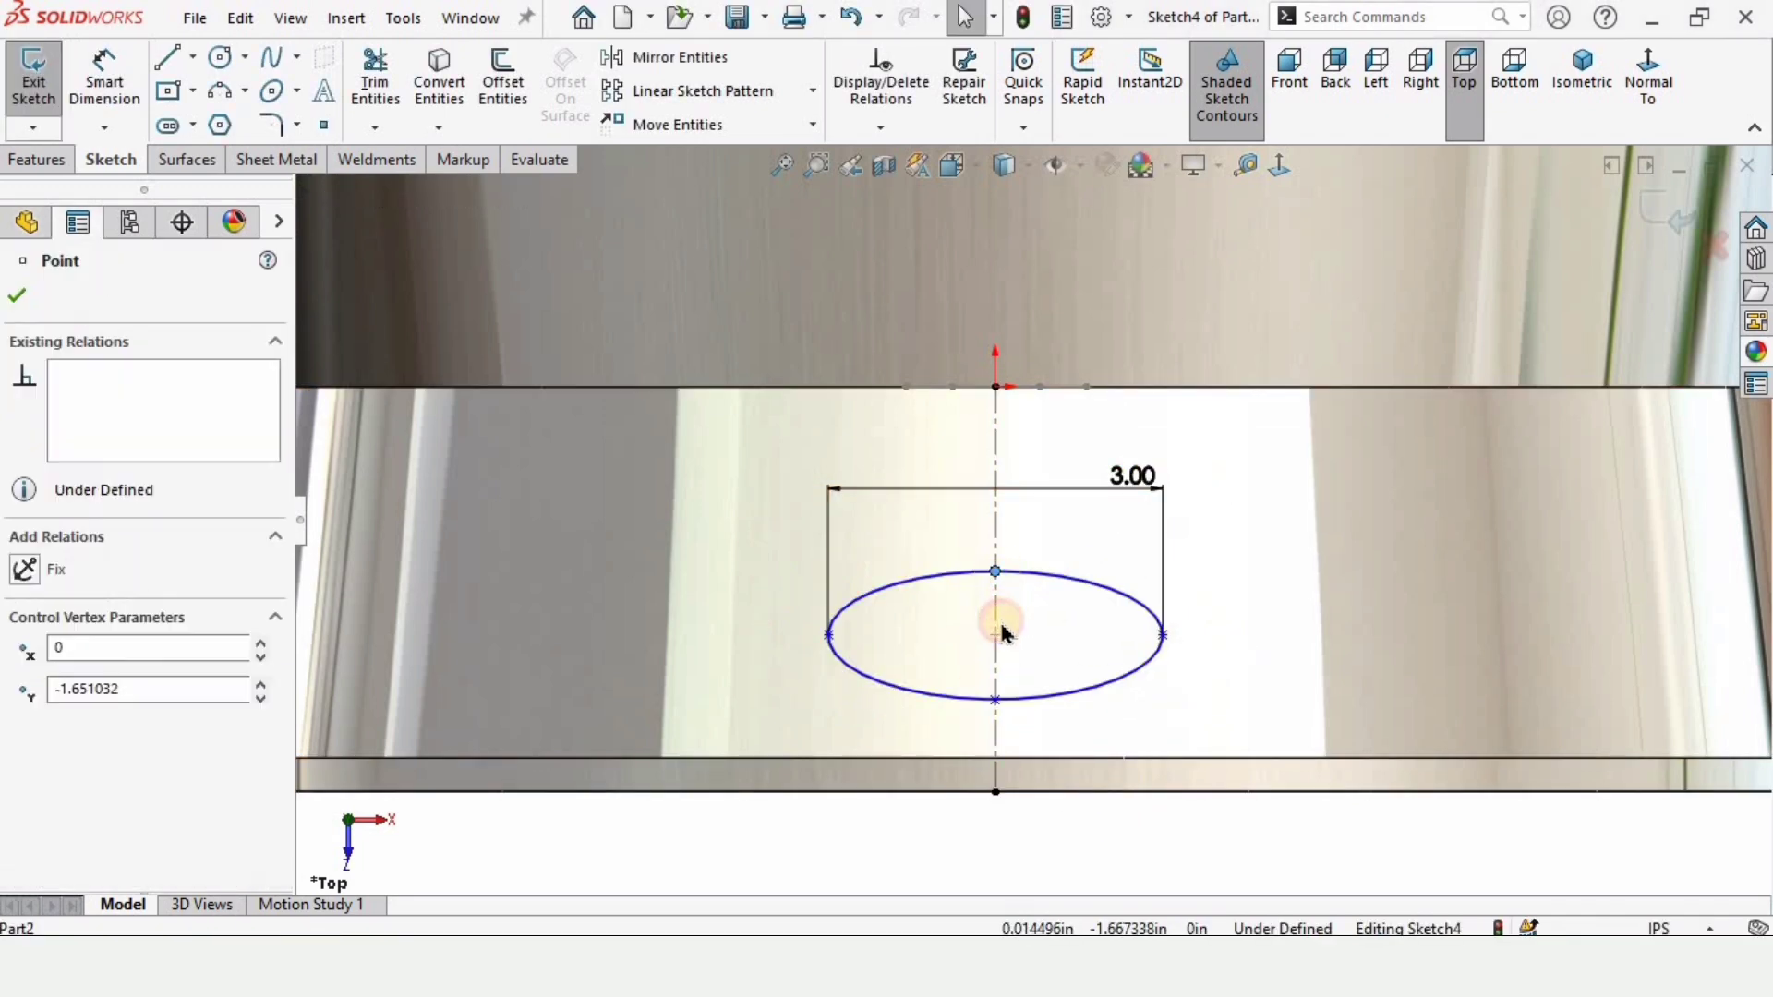
left_click(996, 700, "ctrl")
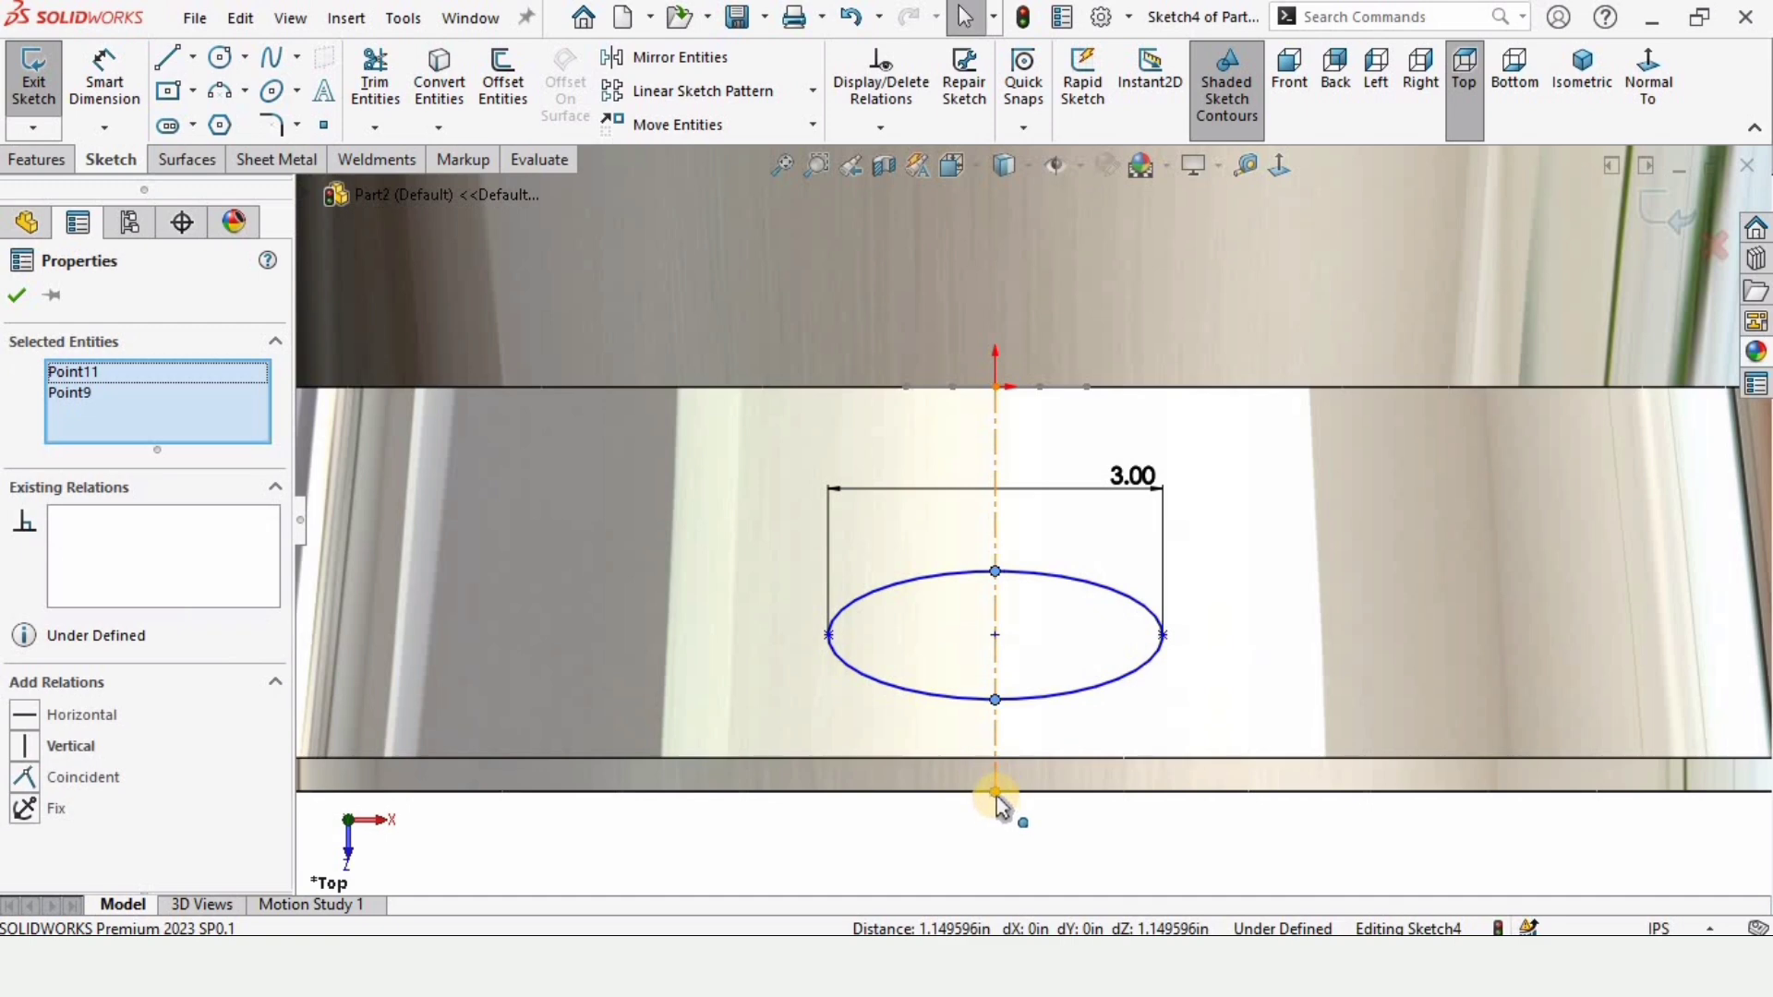
left_click(995, 792, "ctrl")
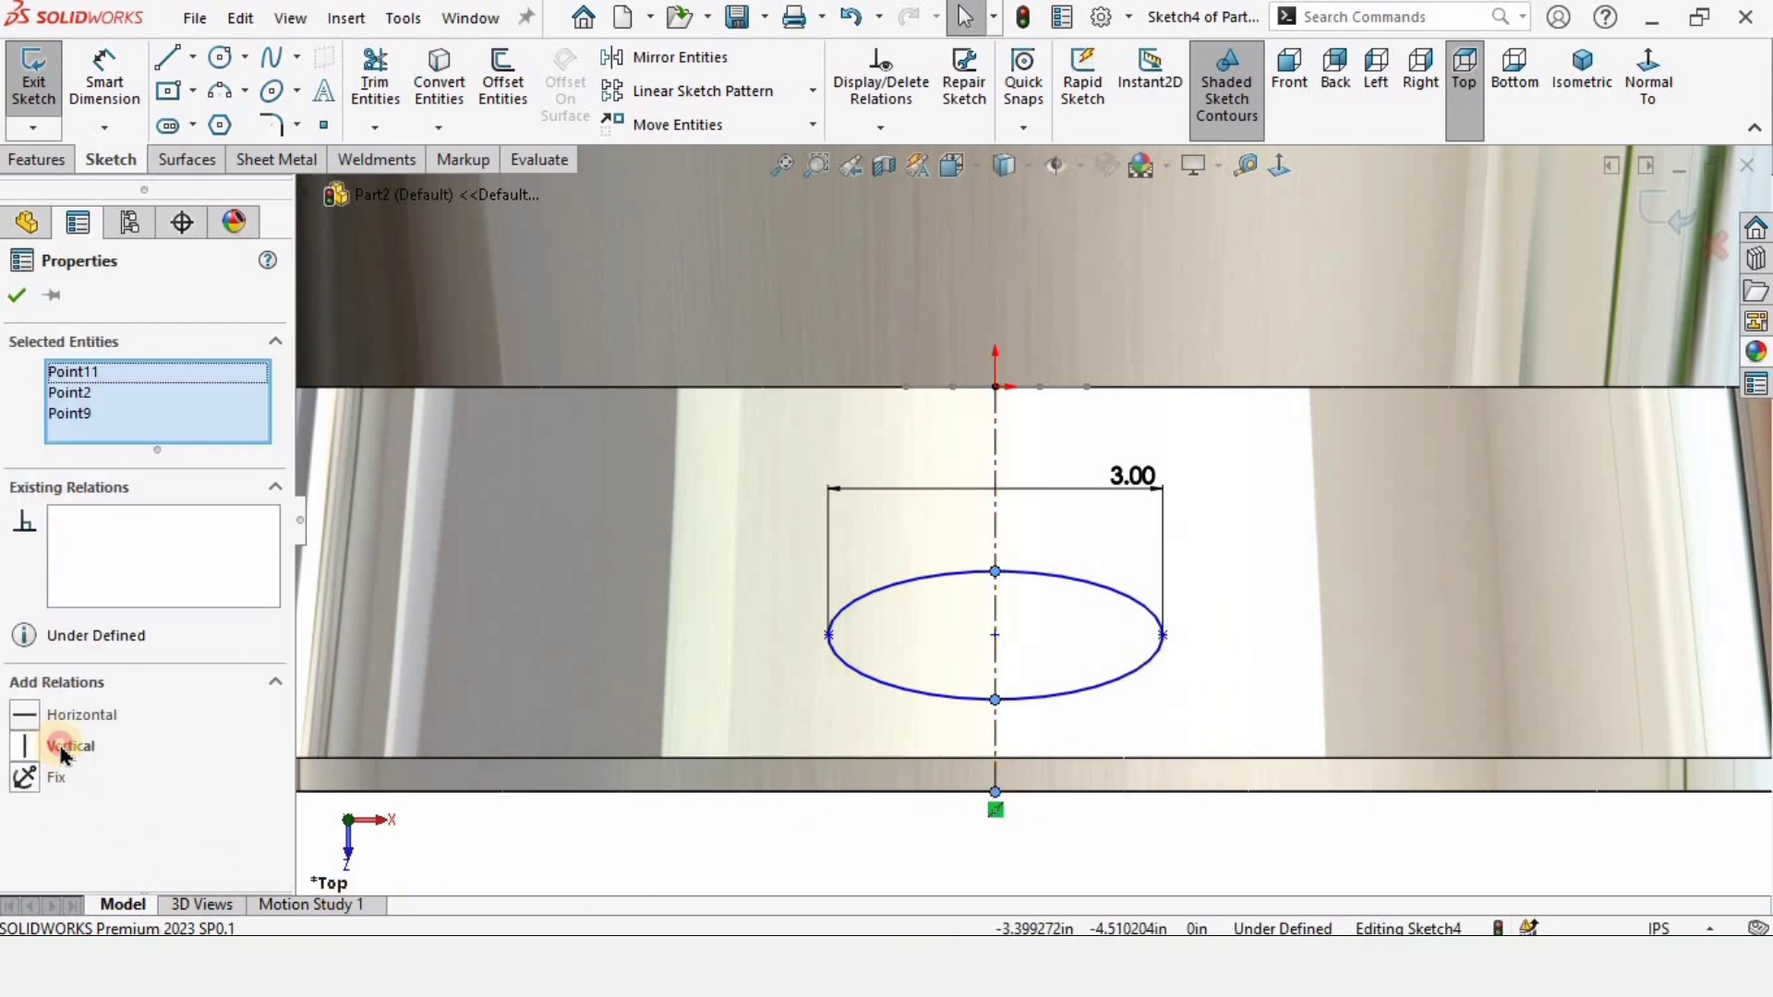
left_click(14, 297)
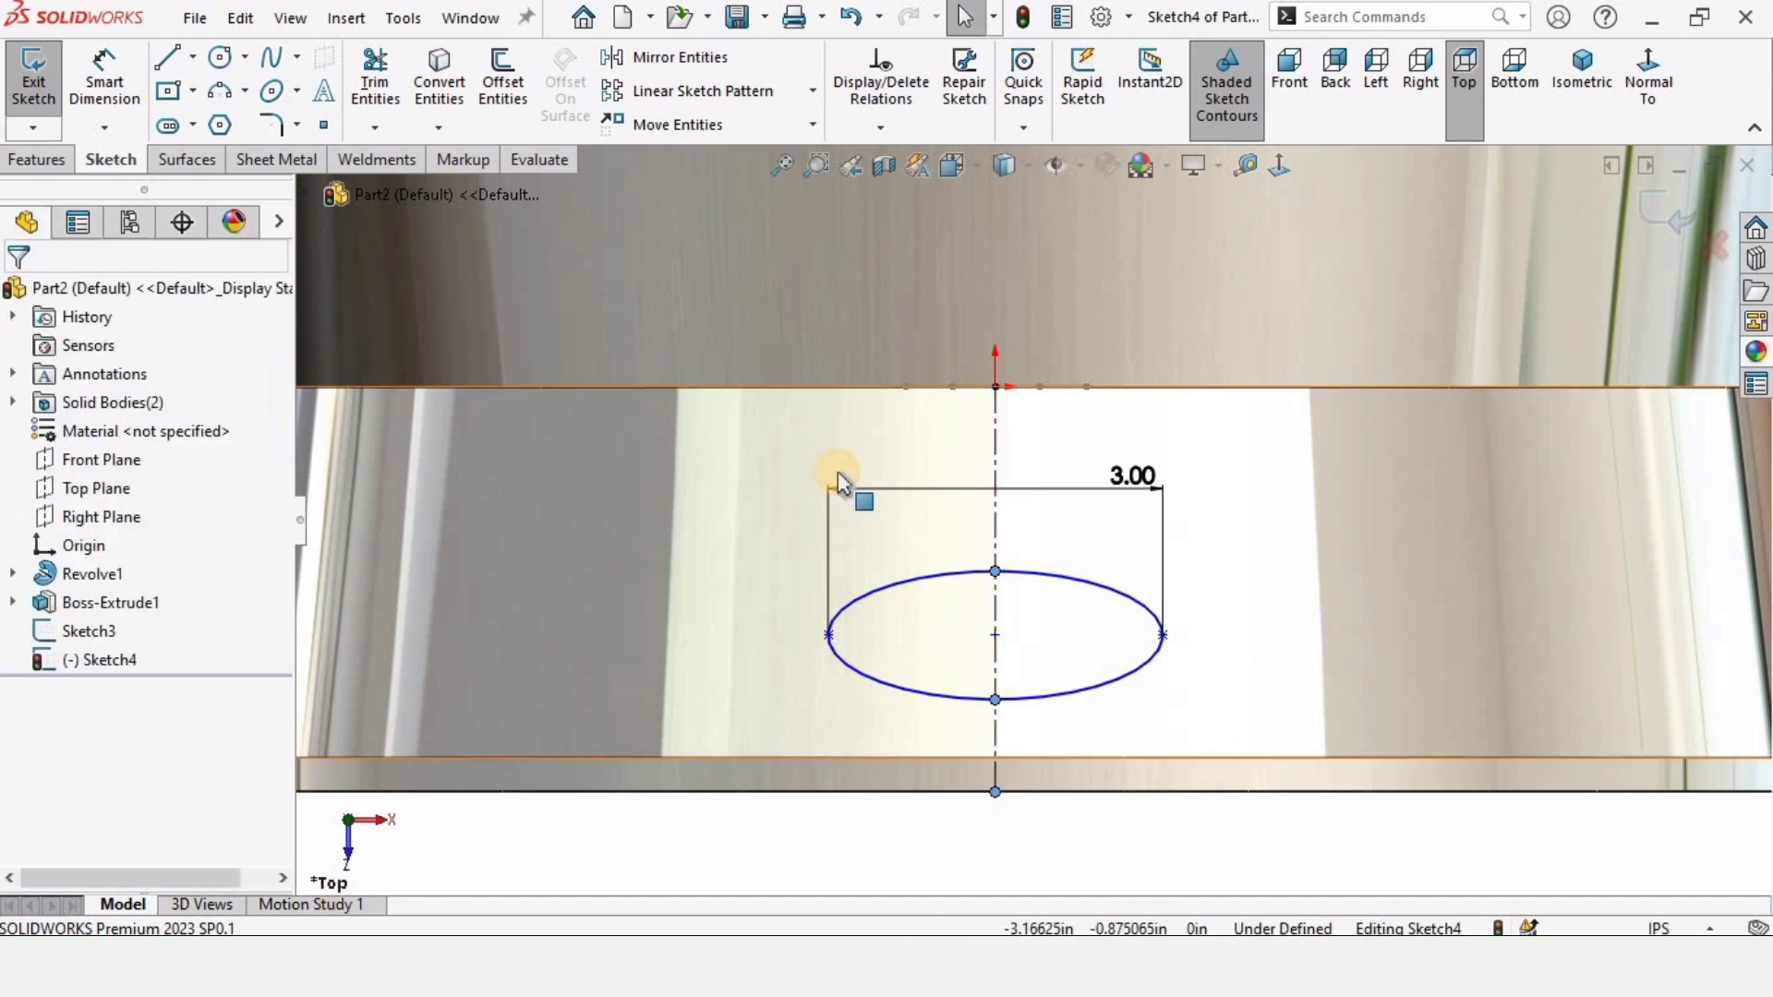
Dimension the ellipse height to 1 in
left_click(120, 79)
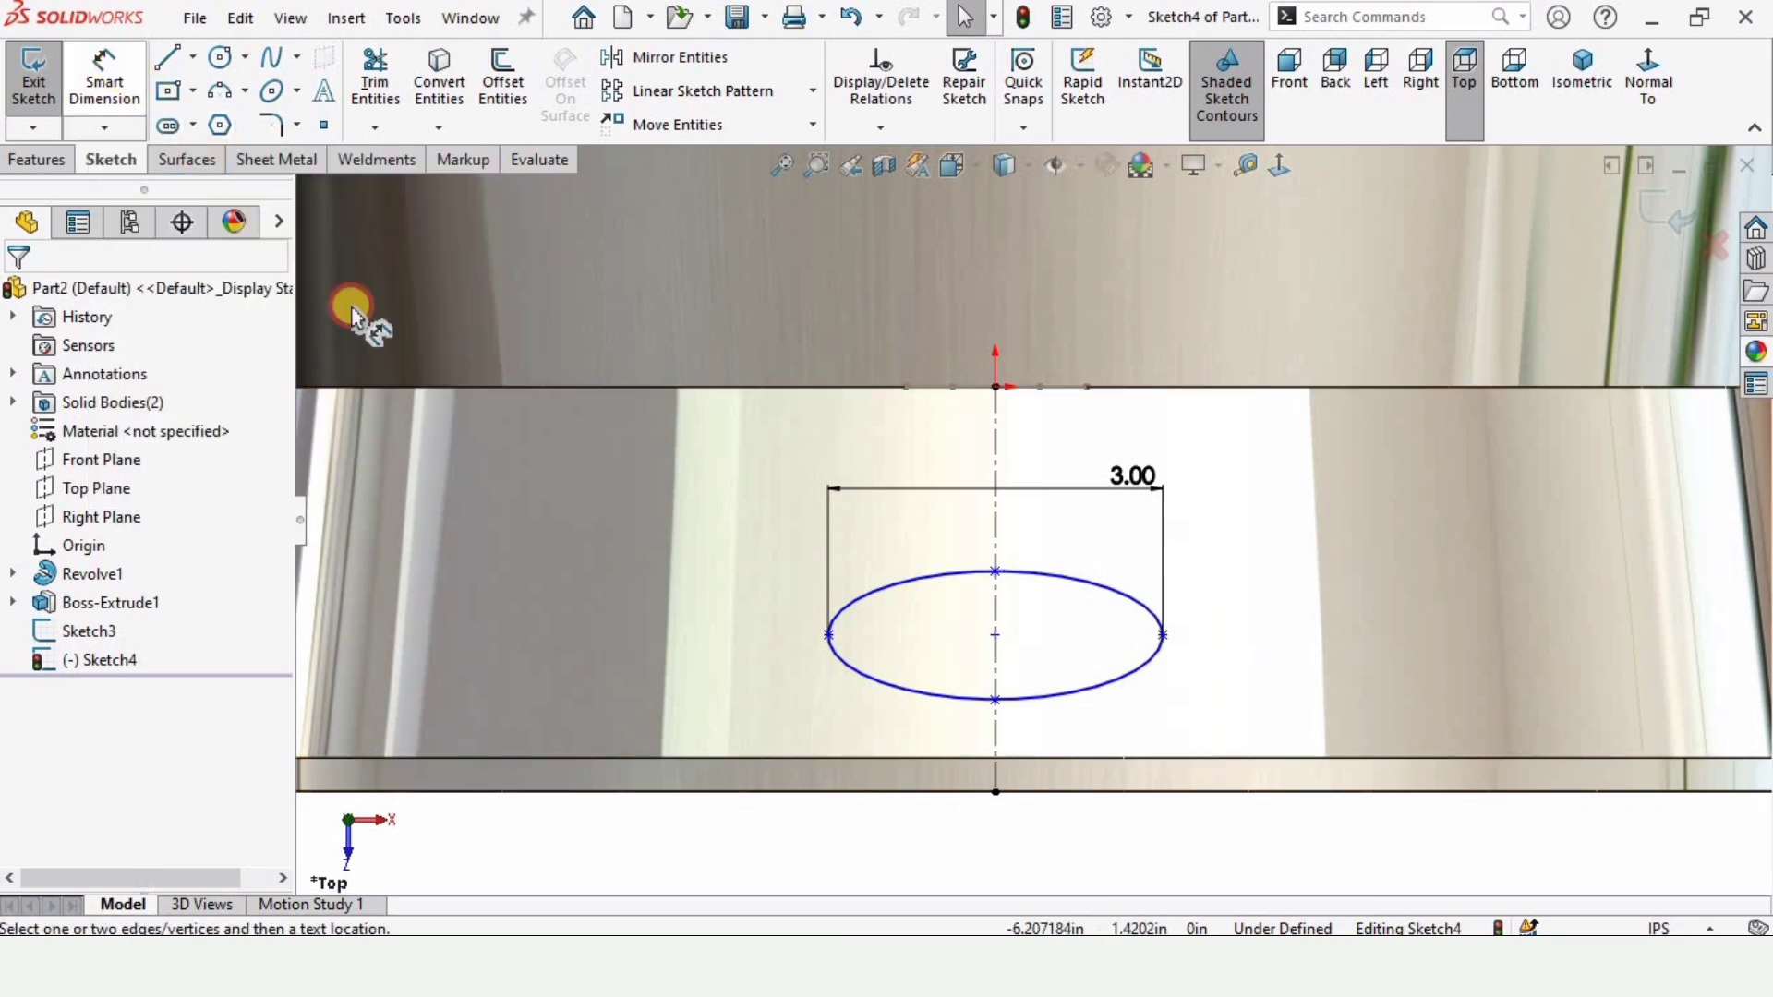
left_click(994, 570)
left_click(998, 700)
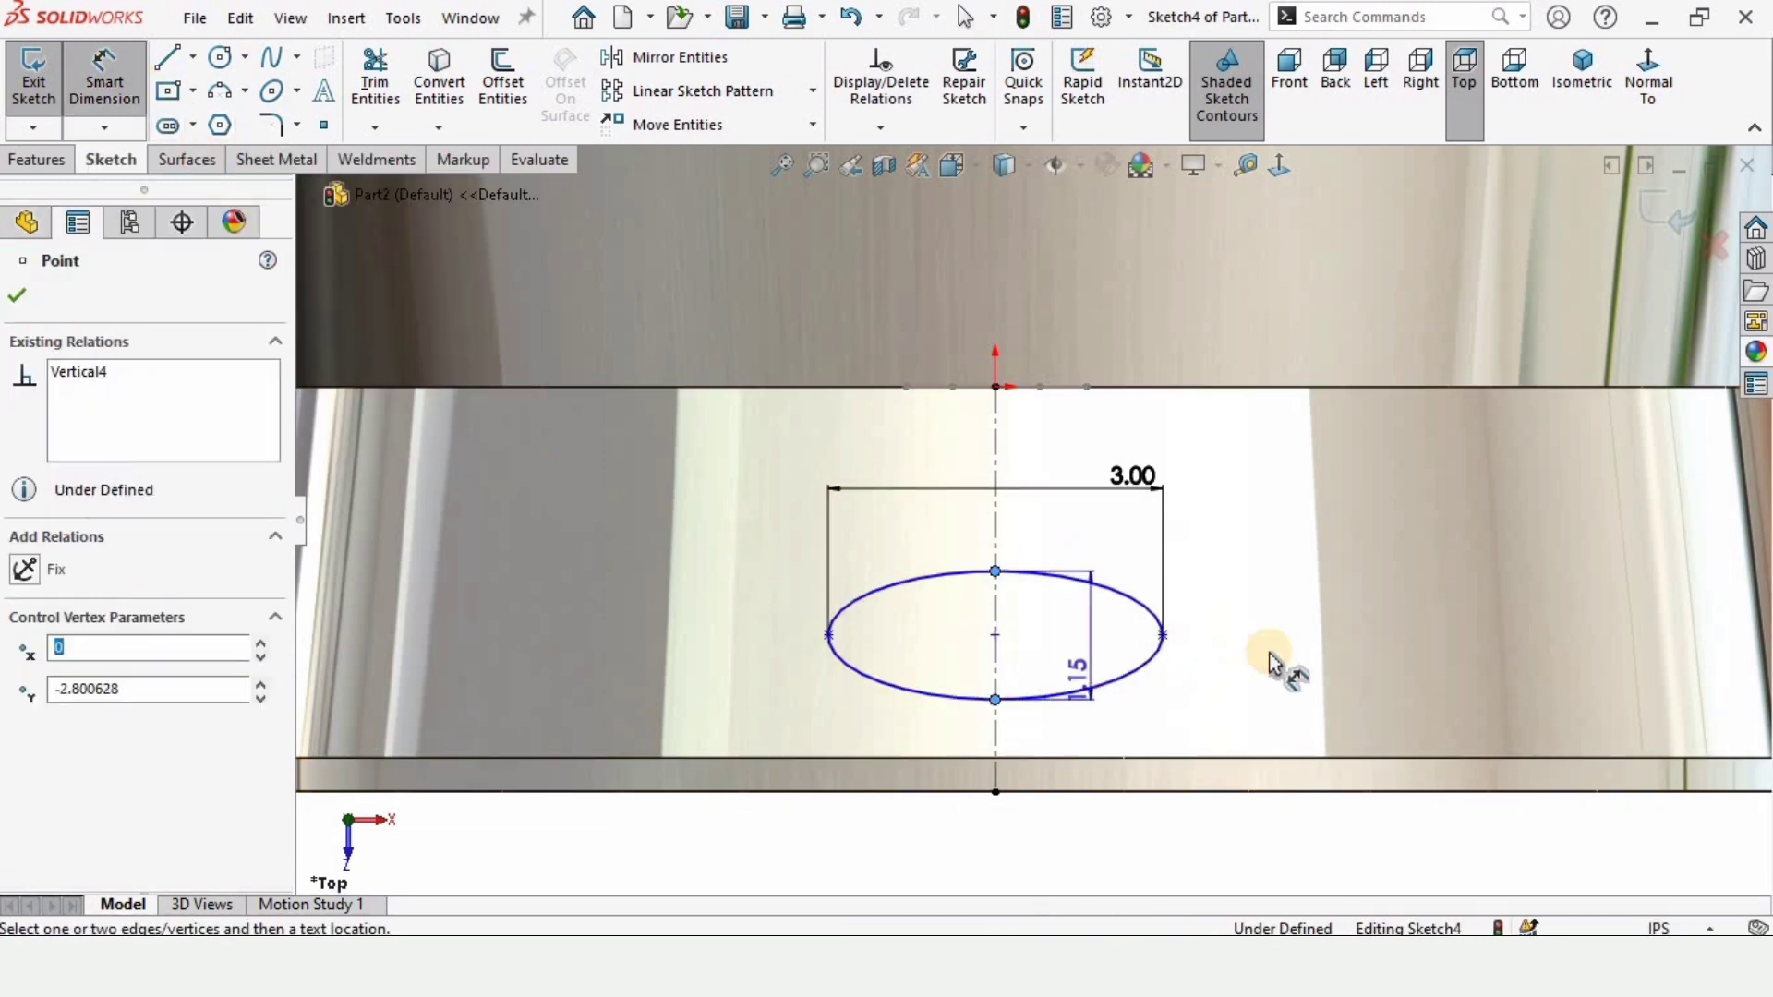
left_click(1288, 648)
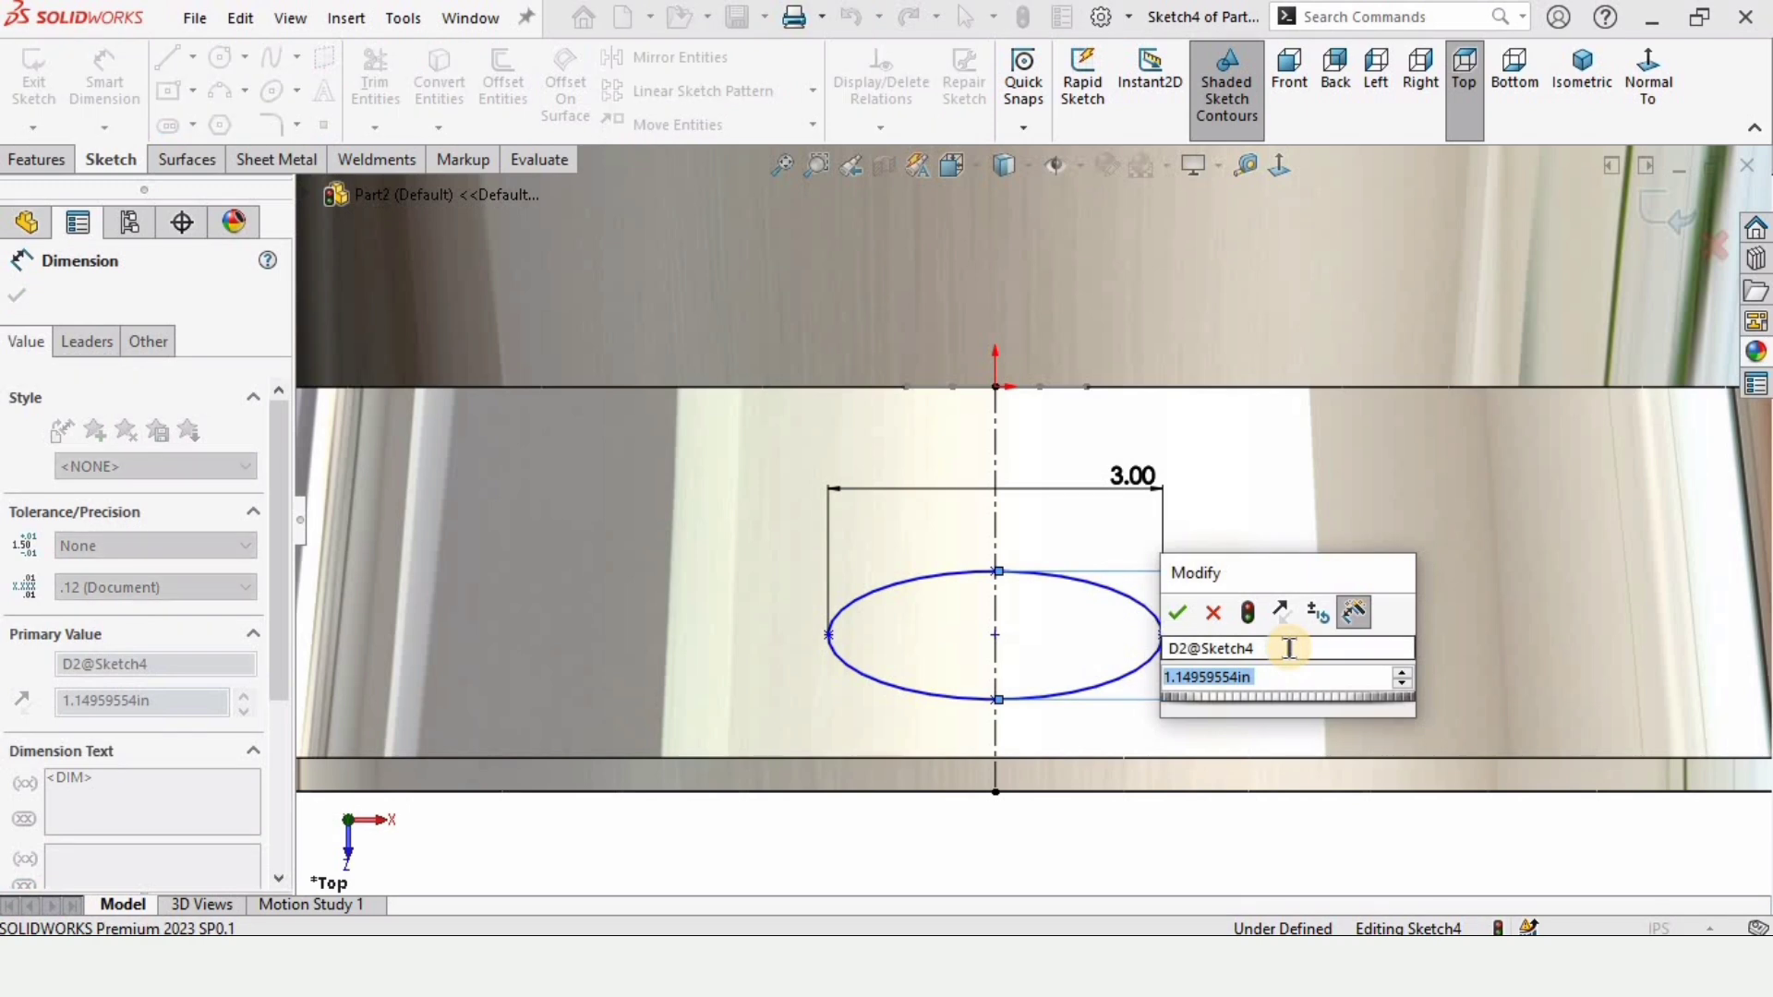
type("1")
key("Return")
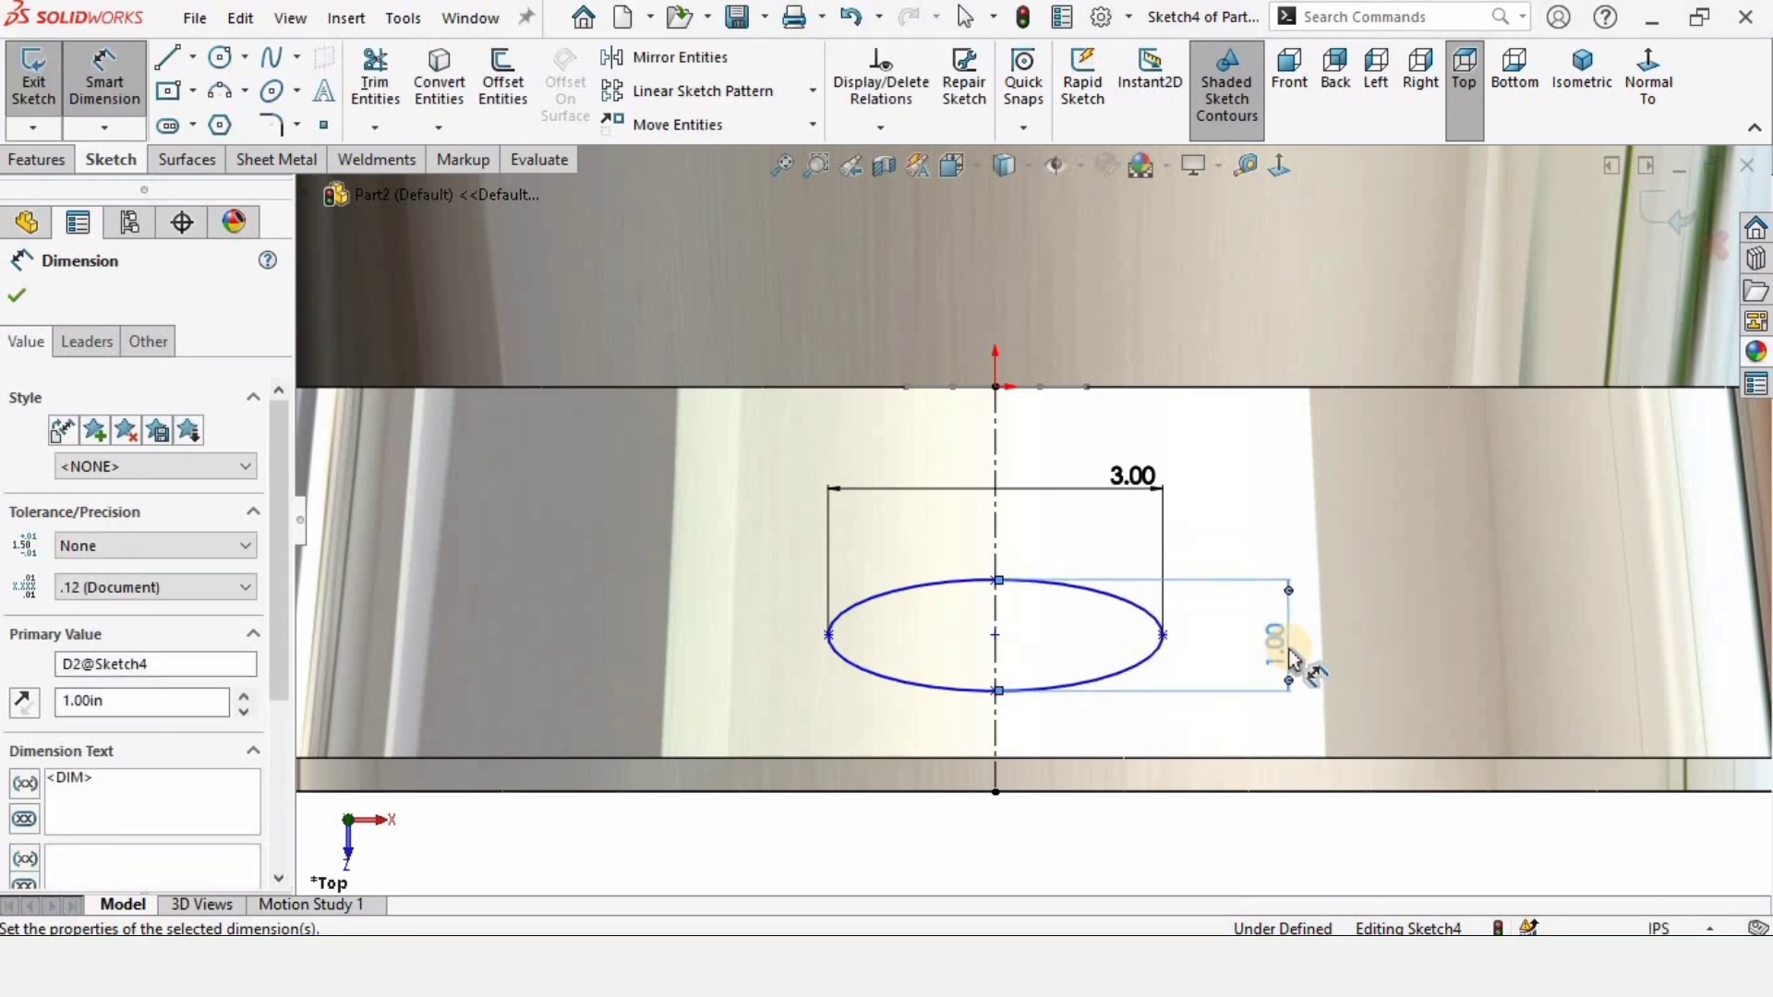
left_click(982, 726)
Set the ellipse's offset from the rim edge to 0.80 in and fit the view
left_click(995, 792)
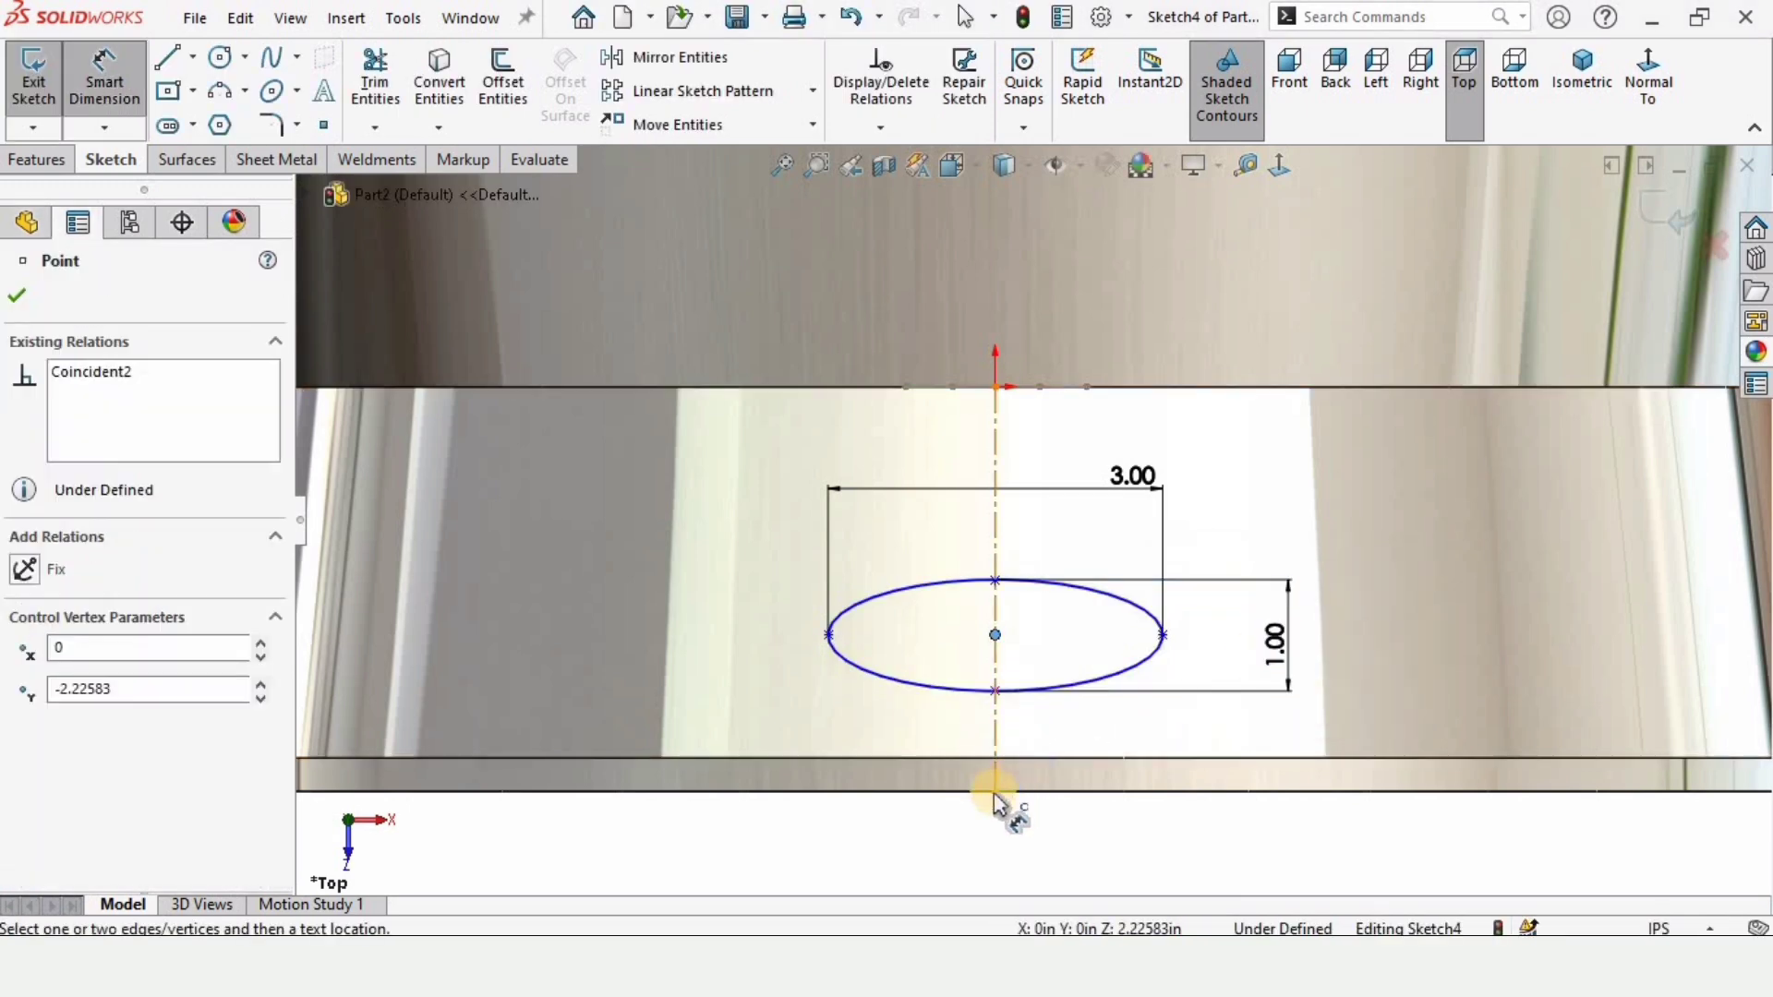
left_click(680, 726)
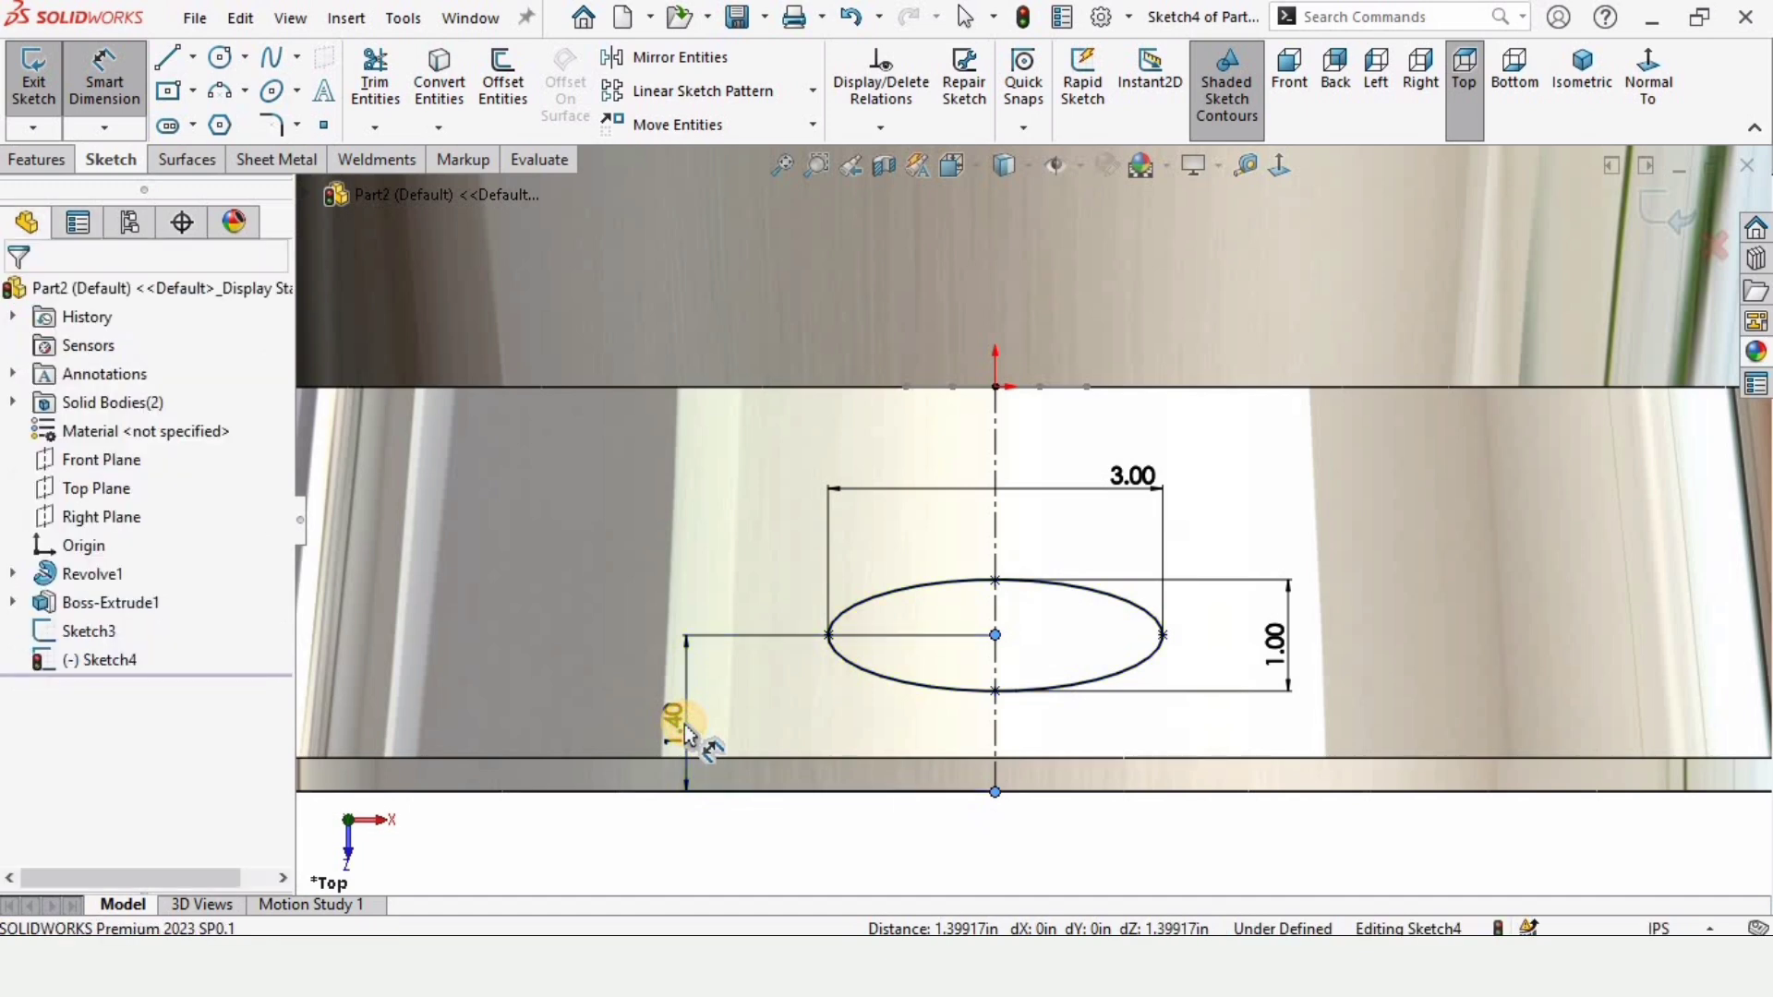
type(".")
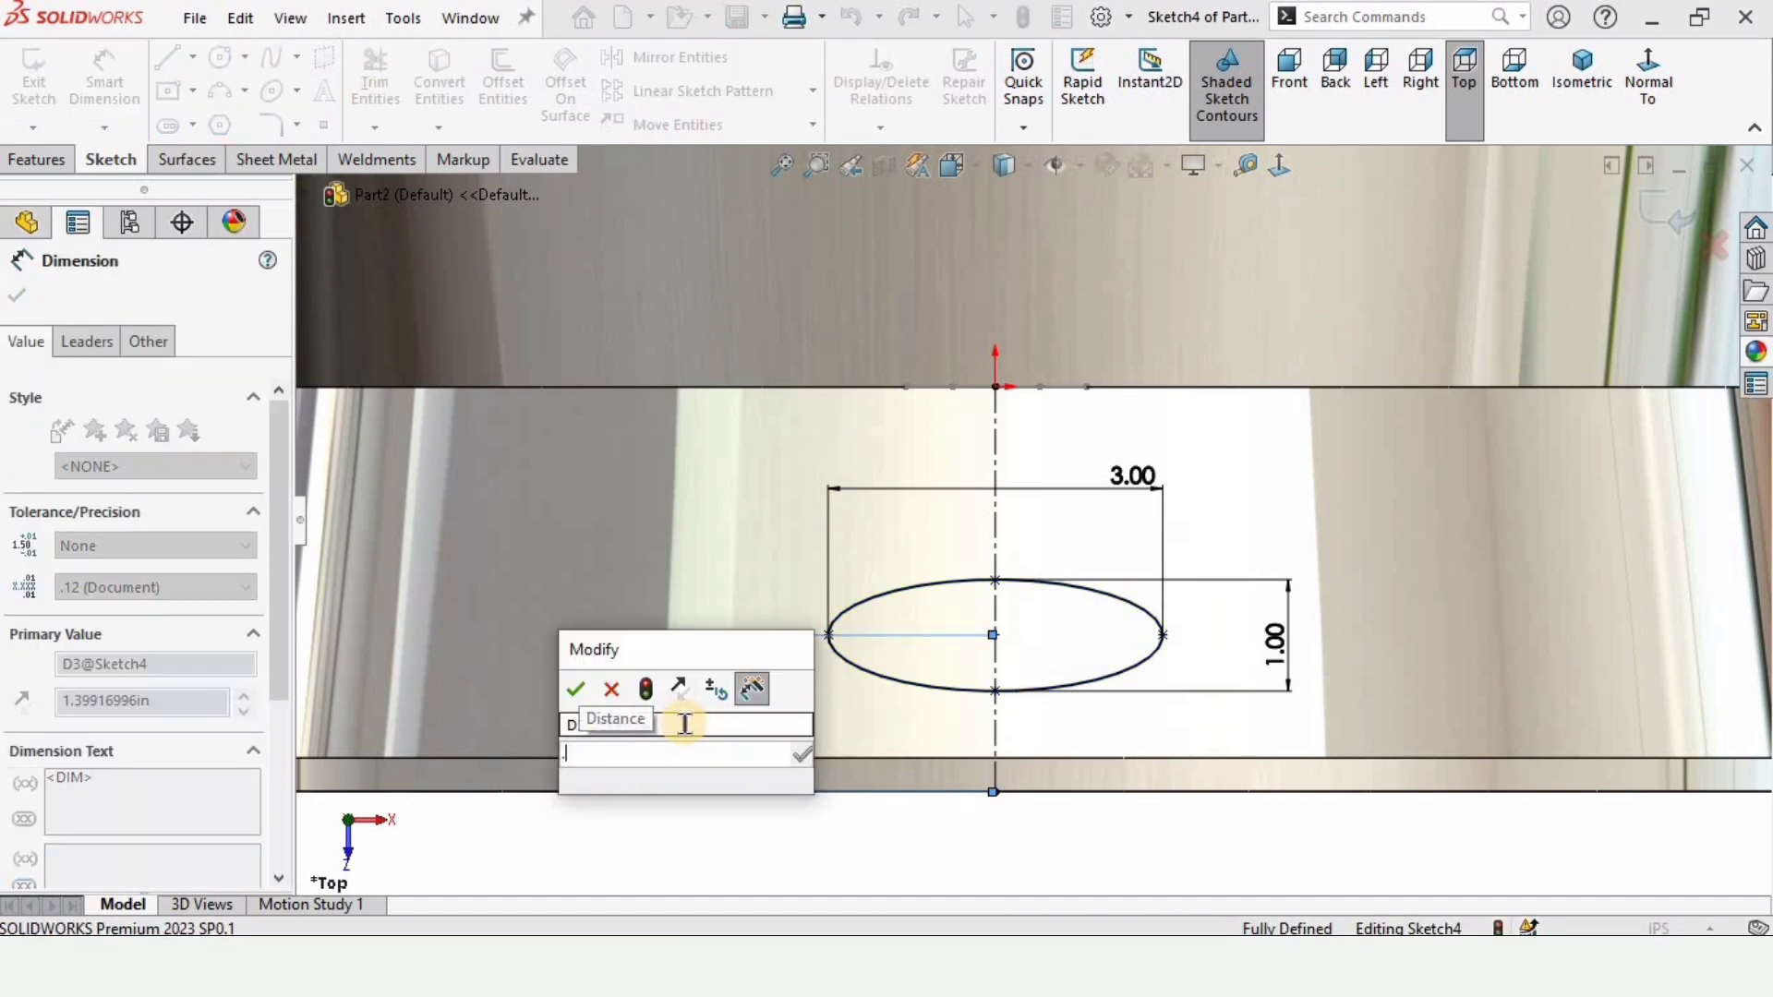
type("8")
key("Return")
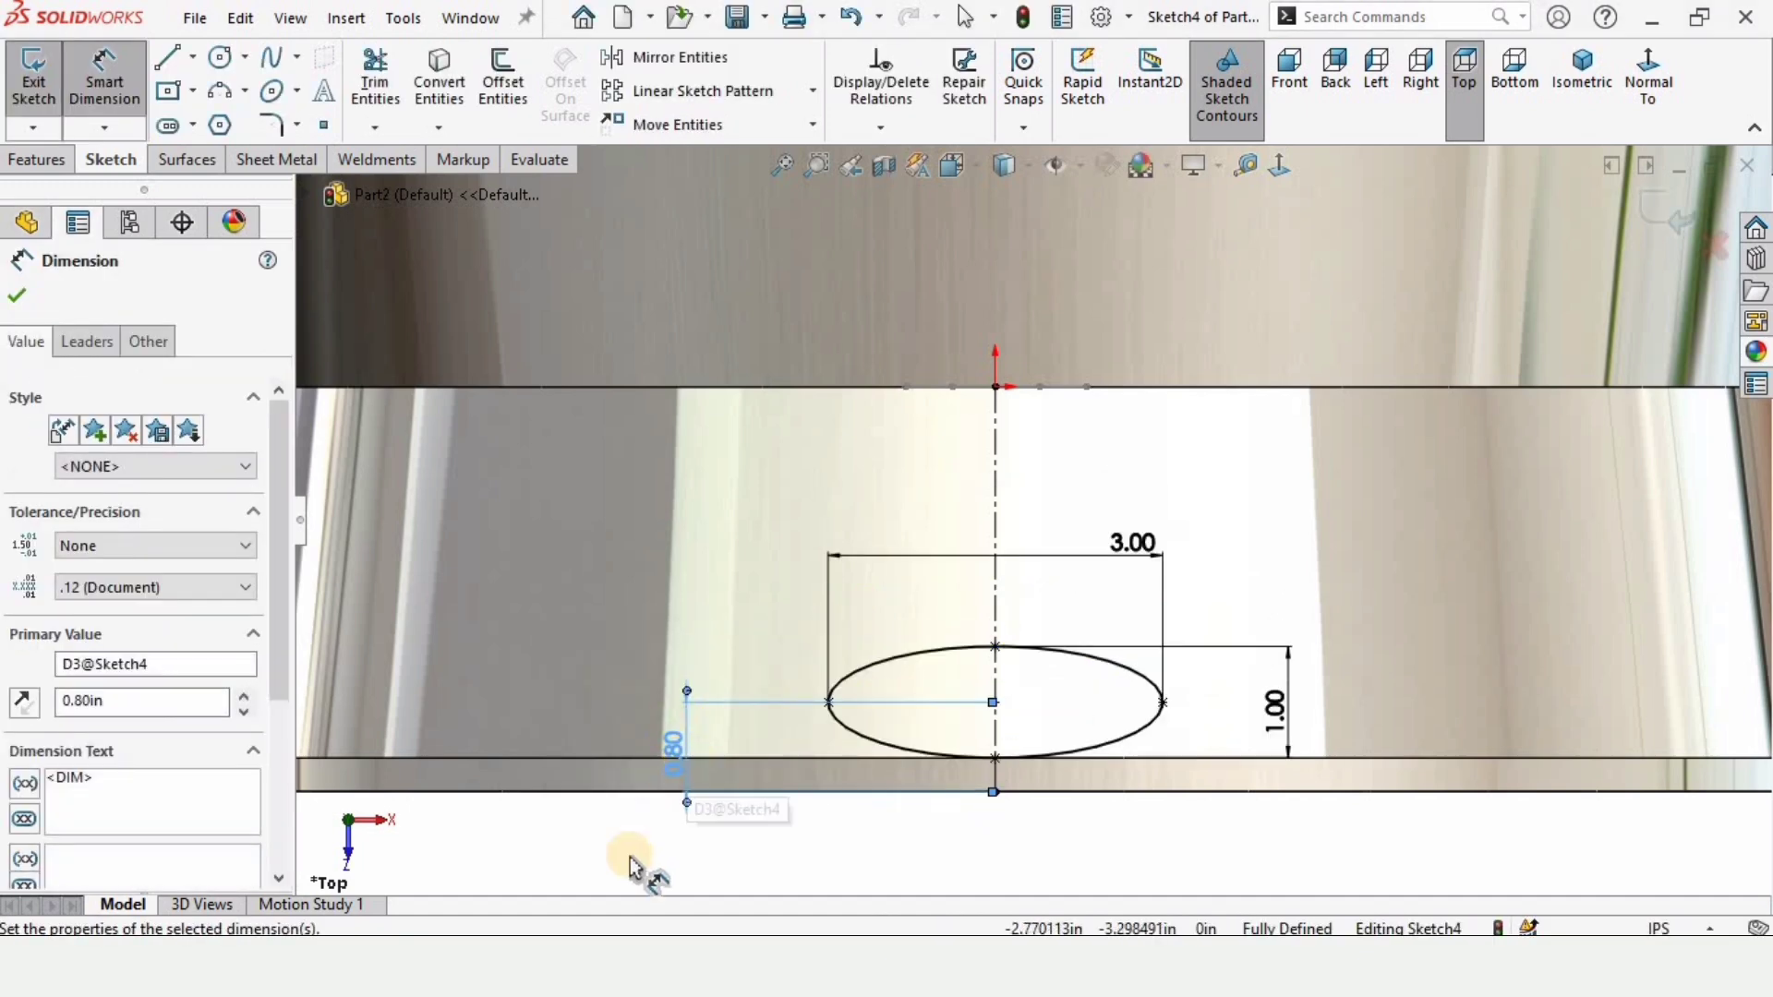
left_click(1087, 892)
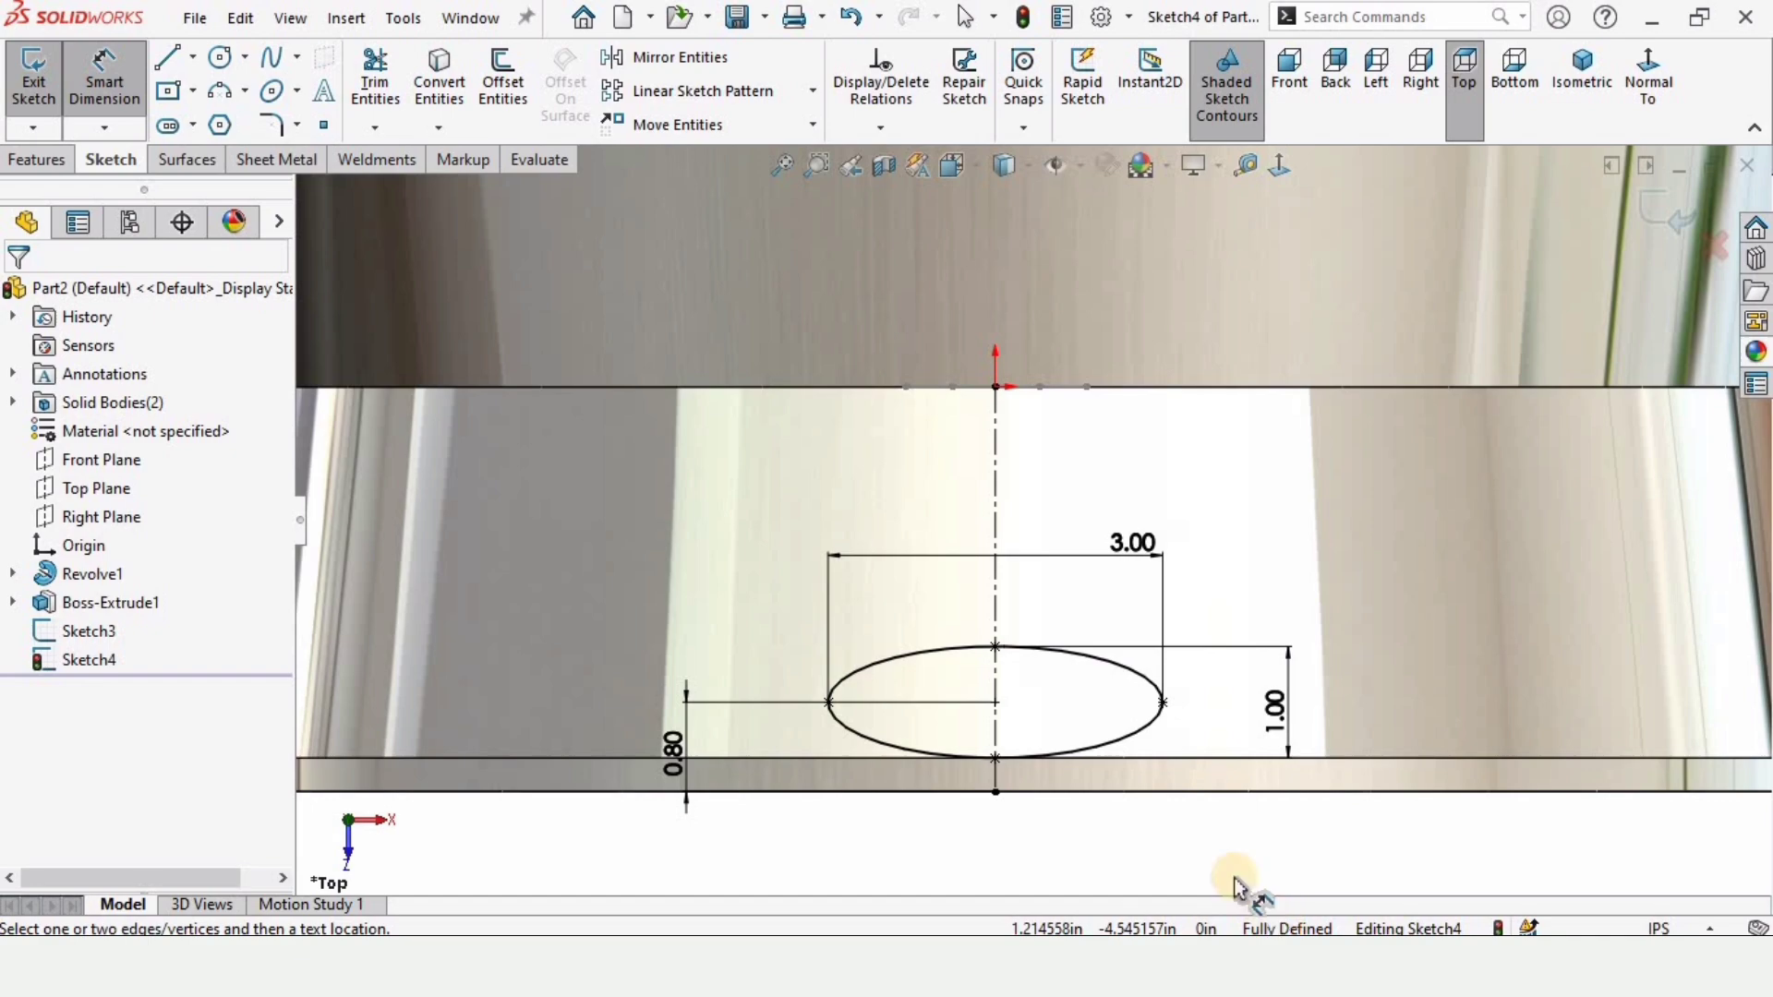
key("z")
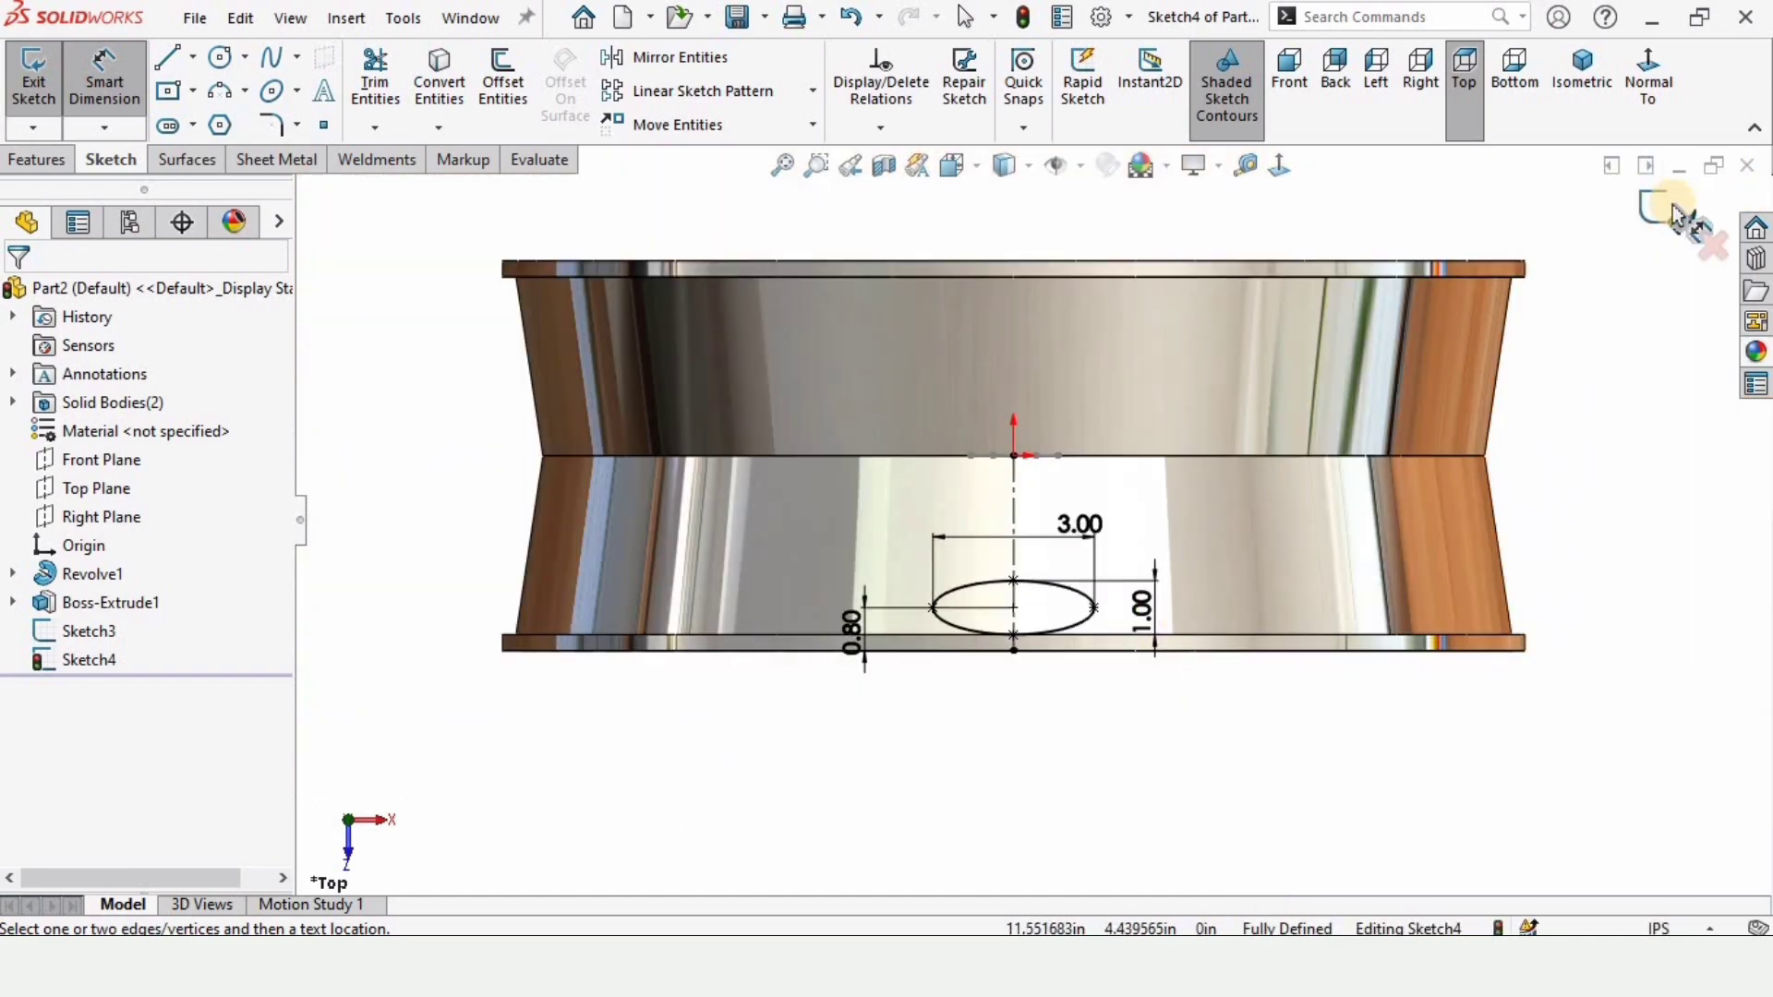
Set up a Split Line projecting the Sketch4 ellipse onto the ring's cylindrical face
middle_click_drag(894, 753, 573, 477)
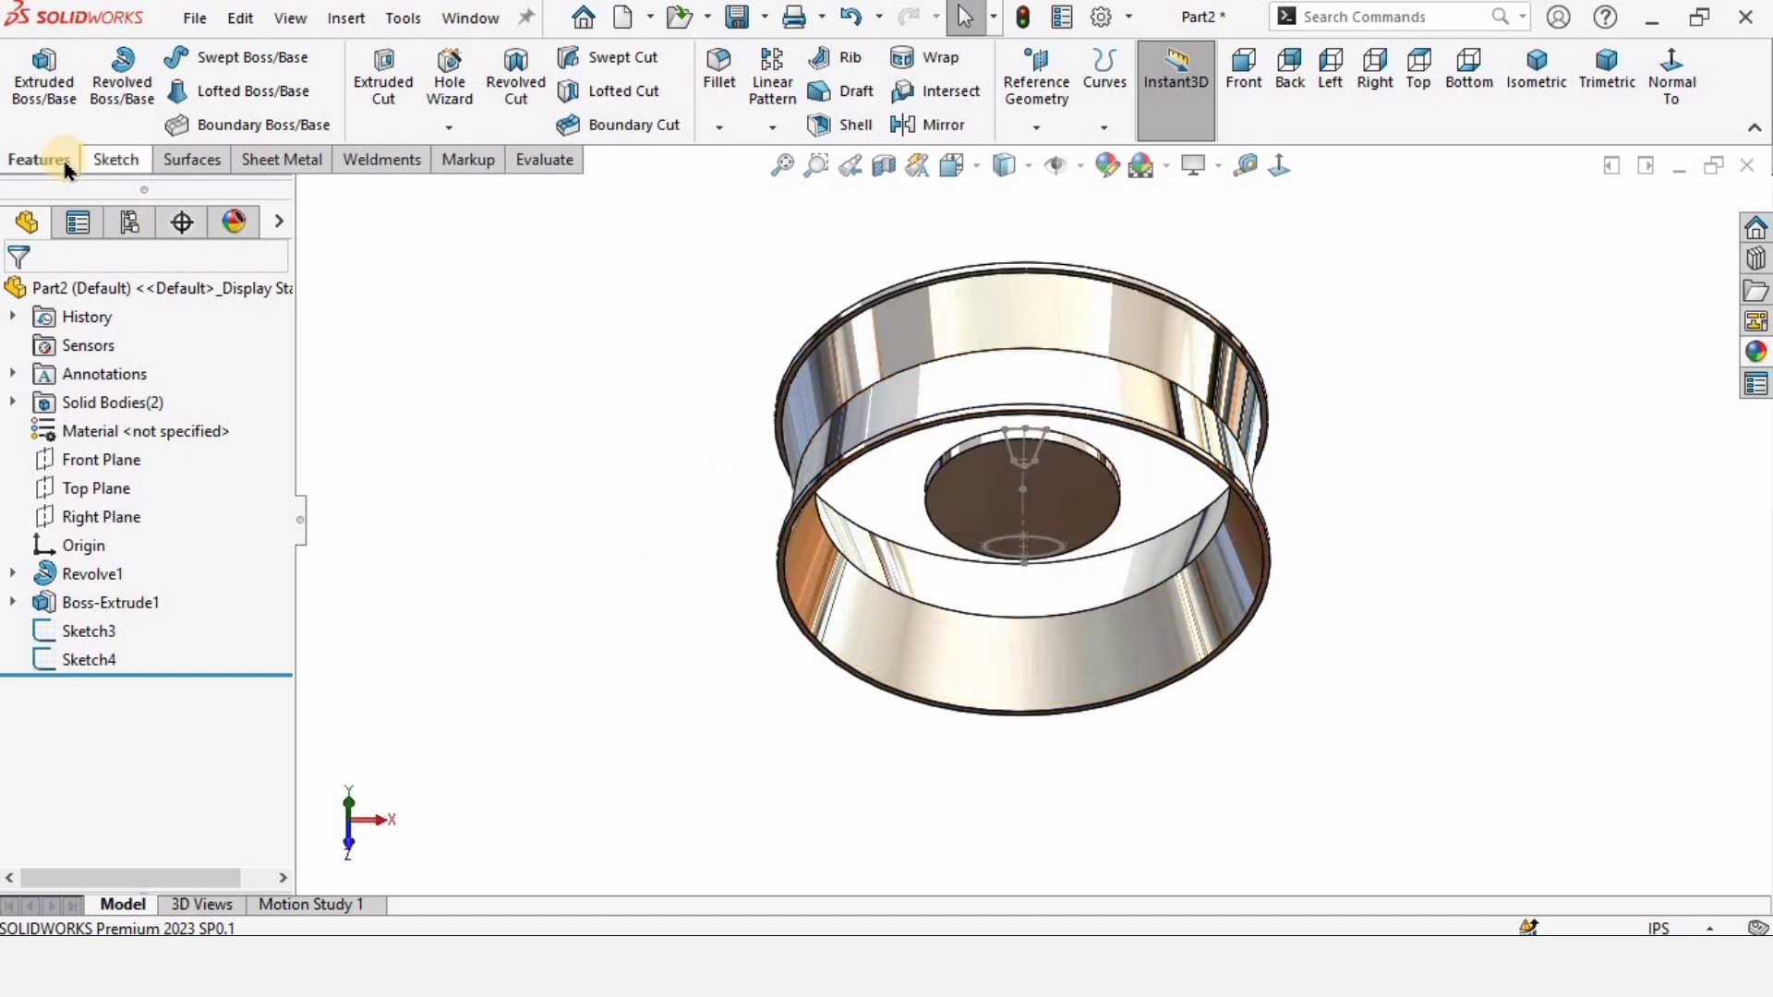
middle_click_drag(1291, 553, 739, 461)
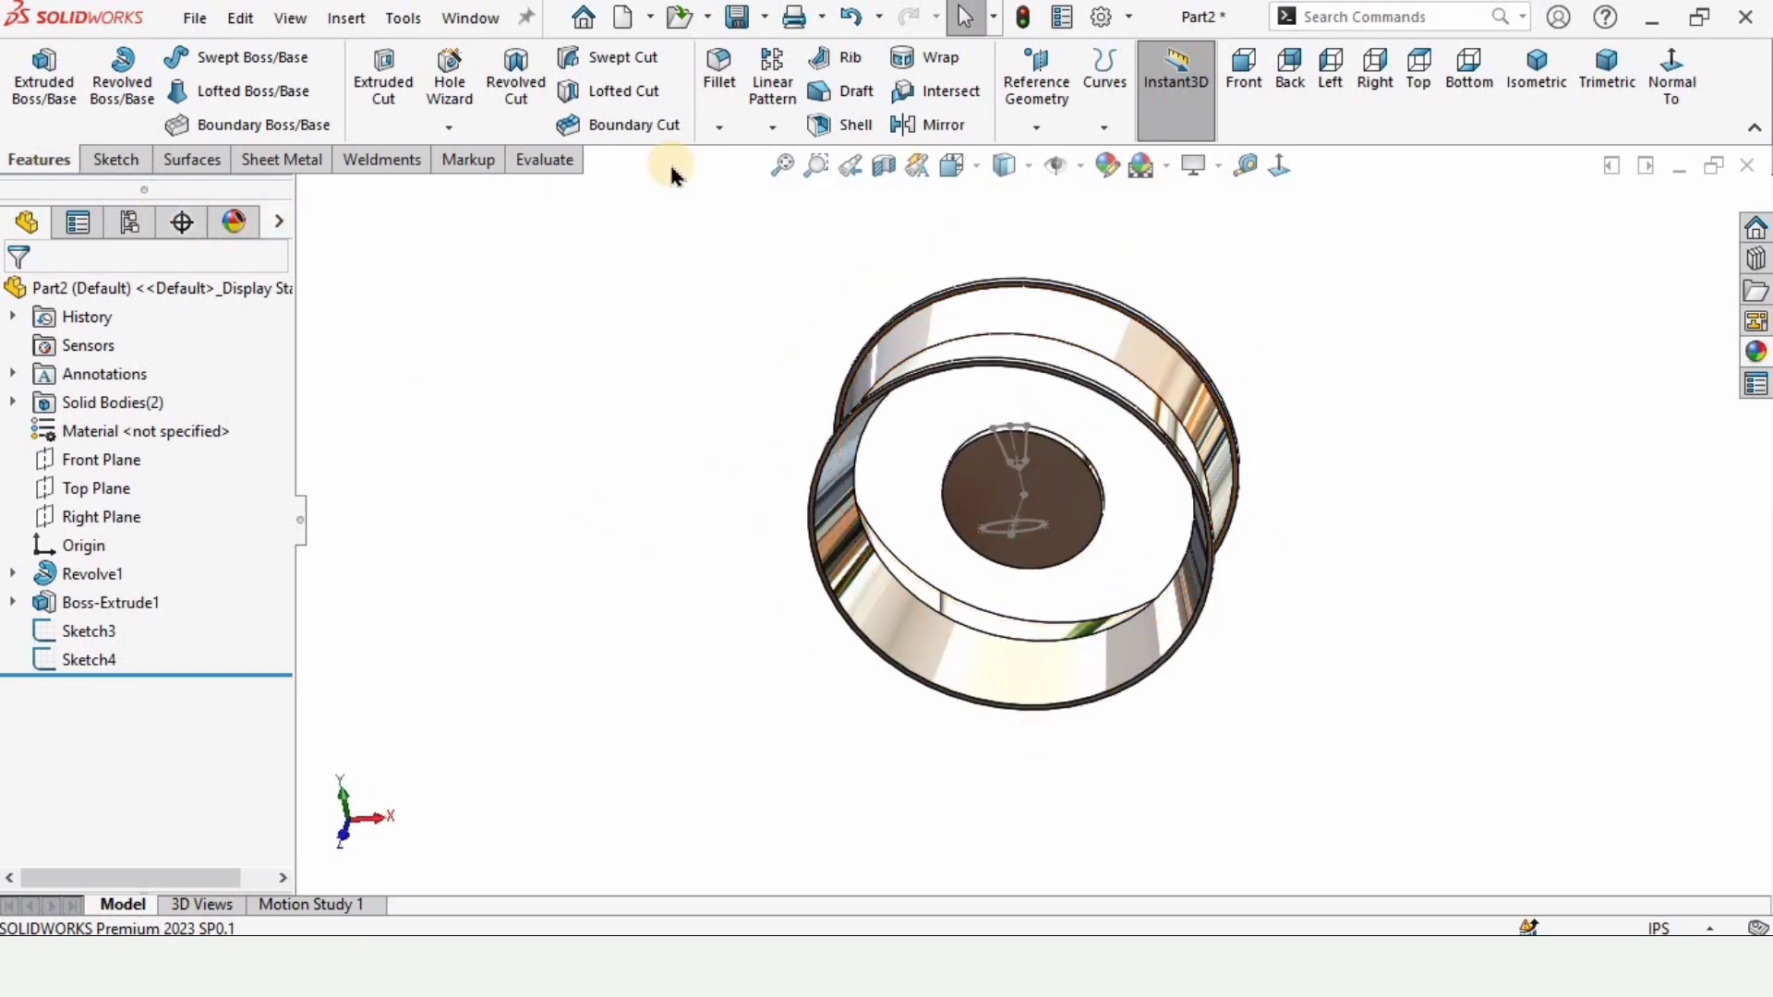
scroll(998, 124, "down", 1)
left_click(20, 157)
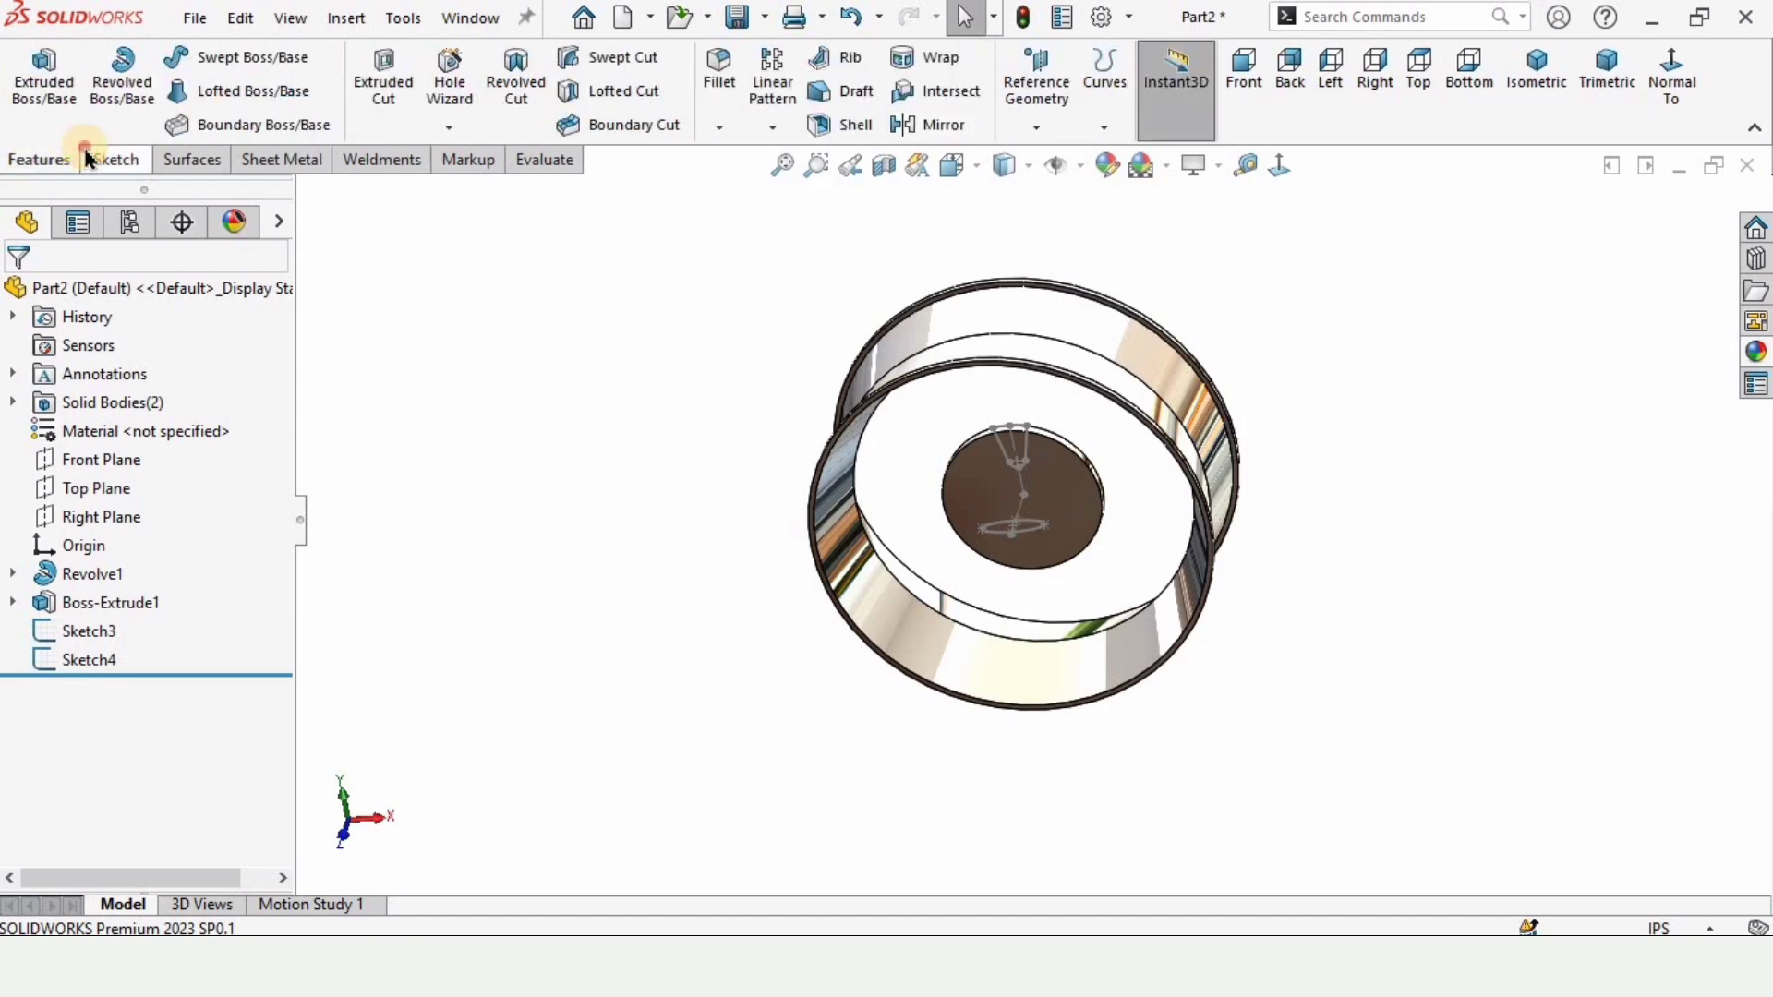
left_click(88, 159)
left_click(35, 161)
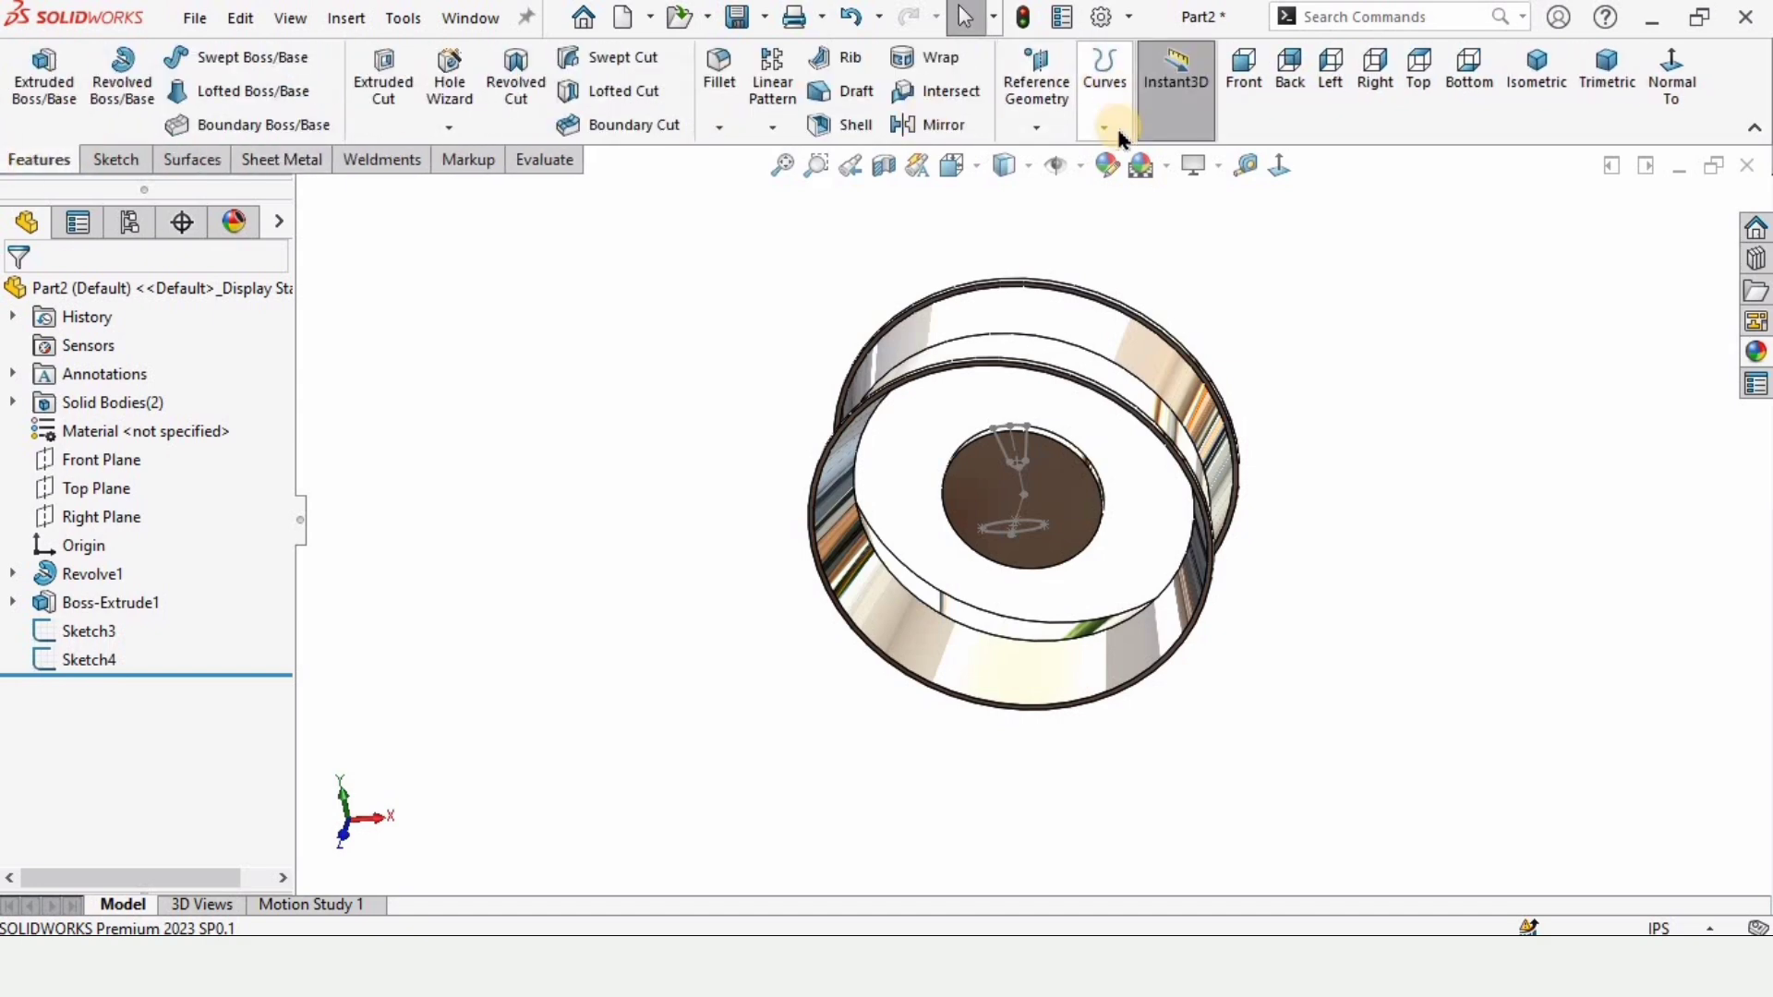
left_click(1106, 127)
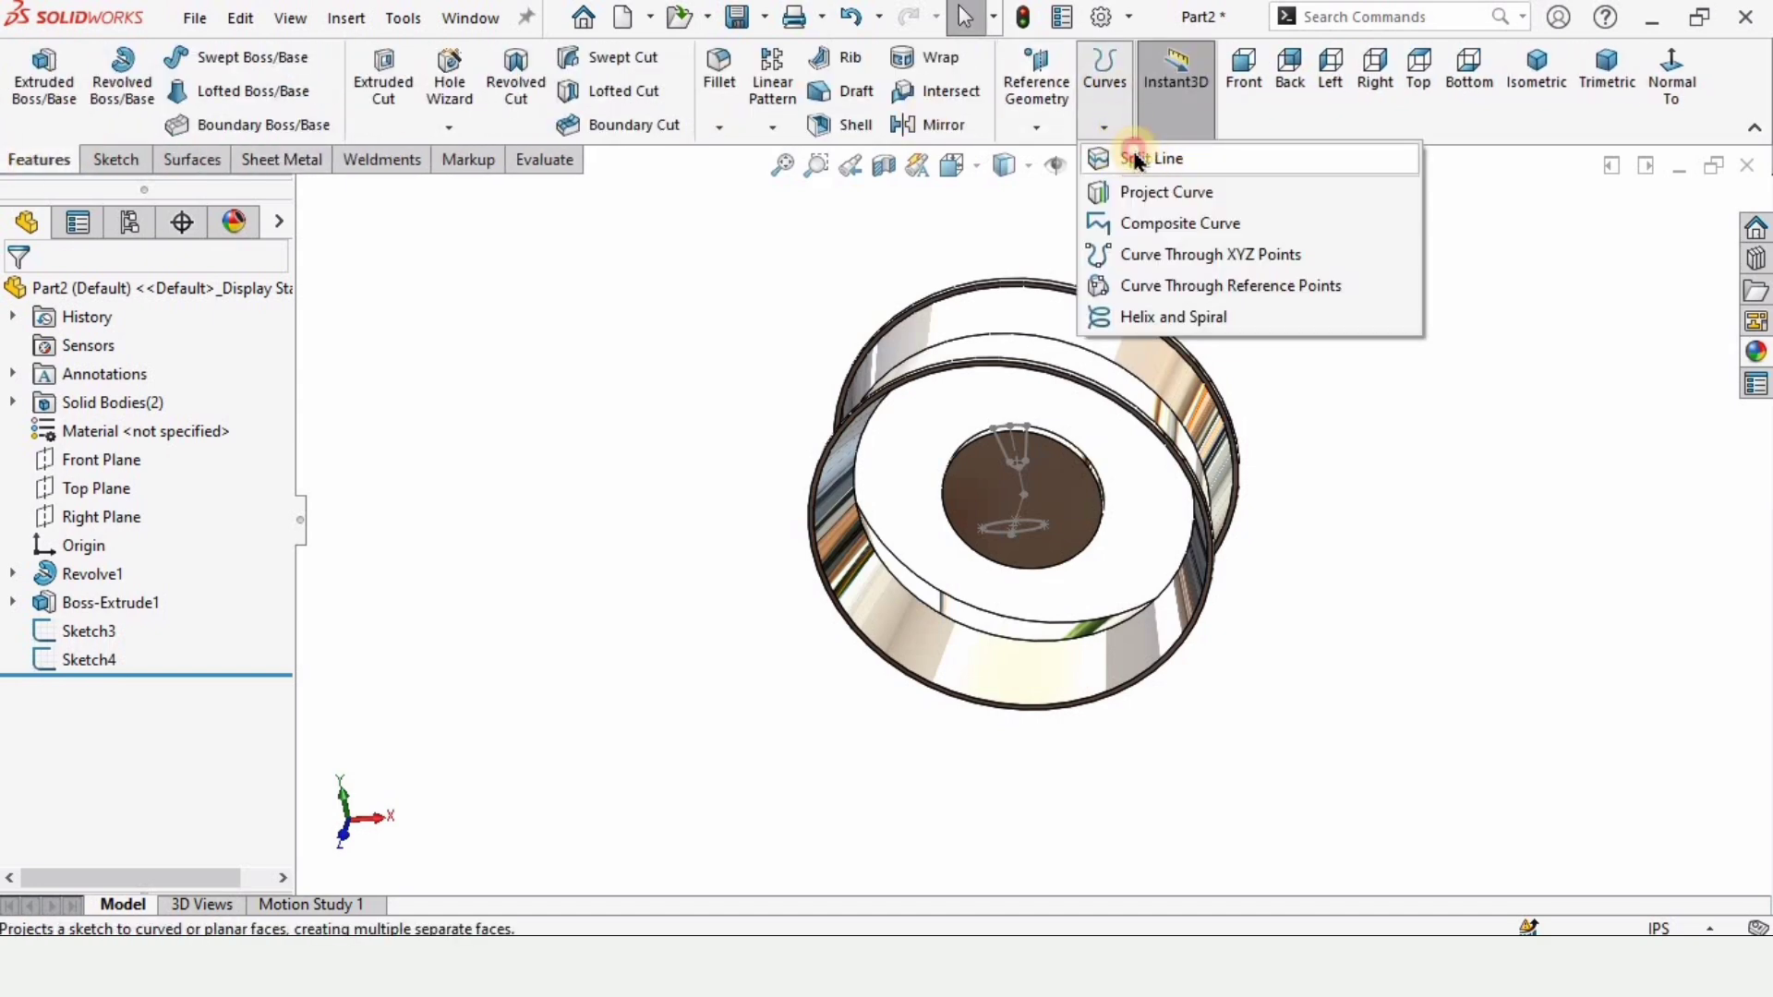
left_click(1136, 159)
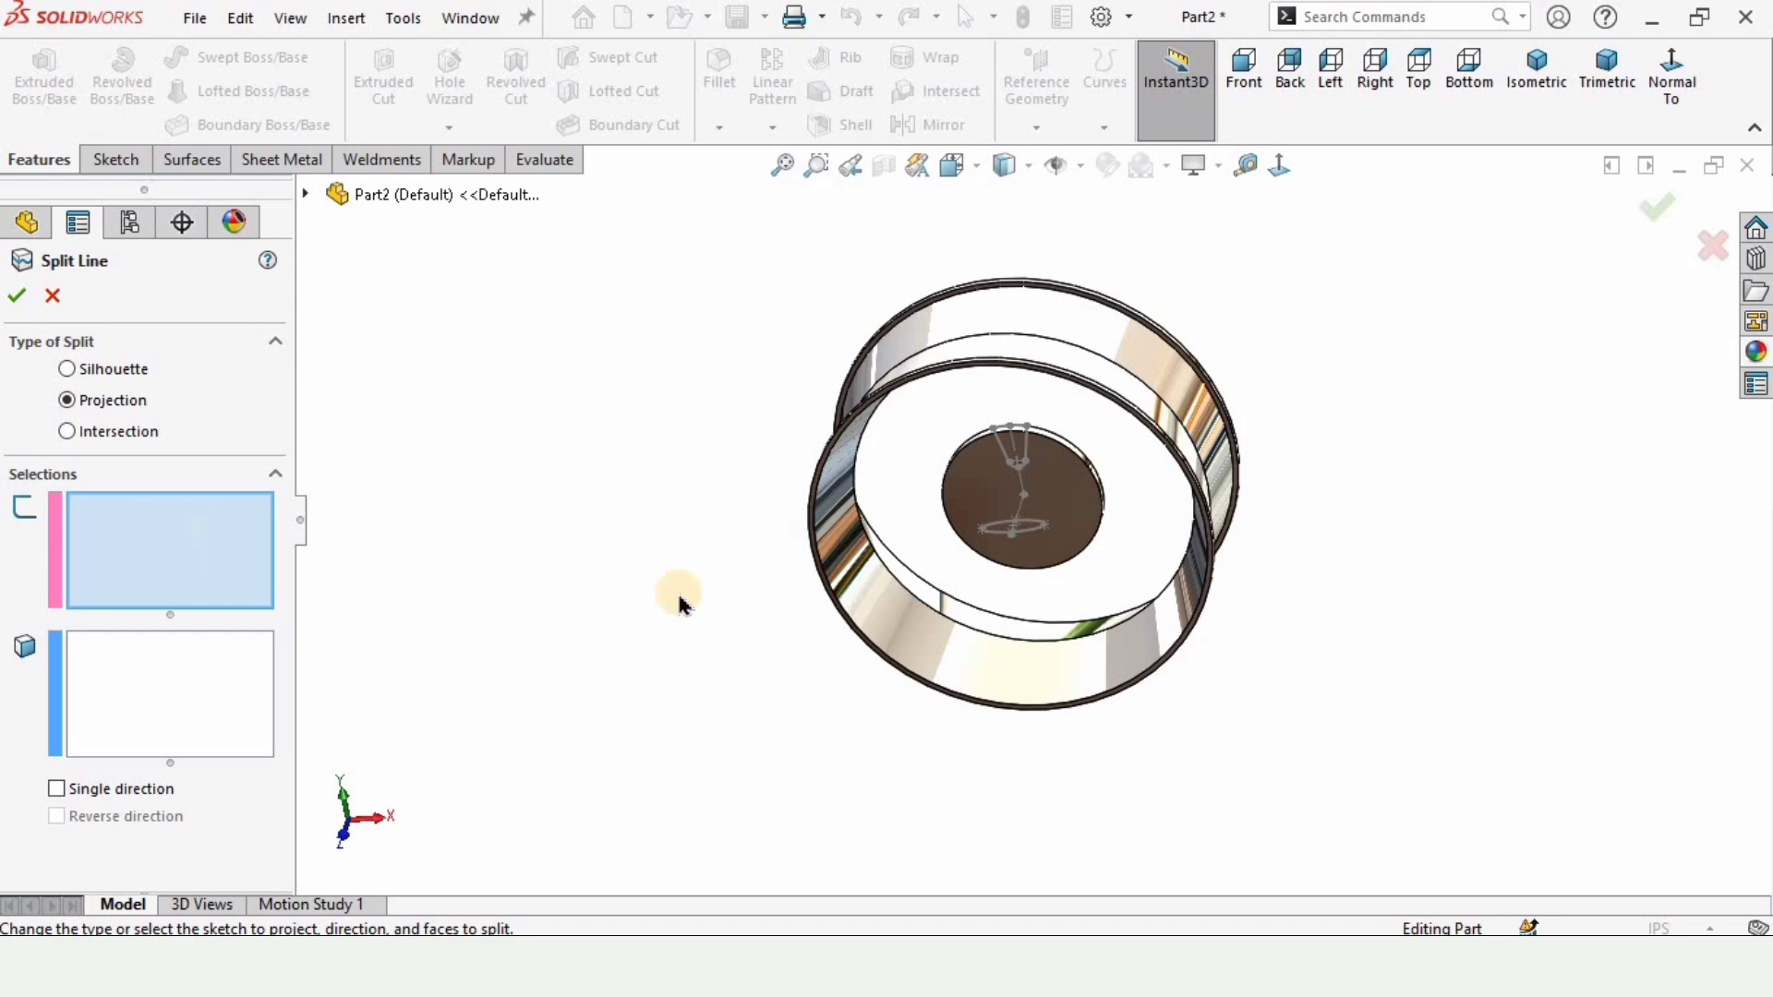
scroll(1152, 550, "down", 6)
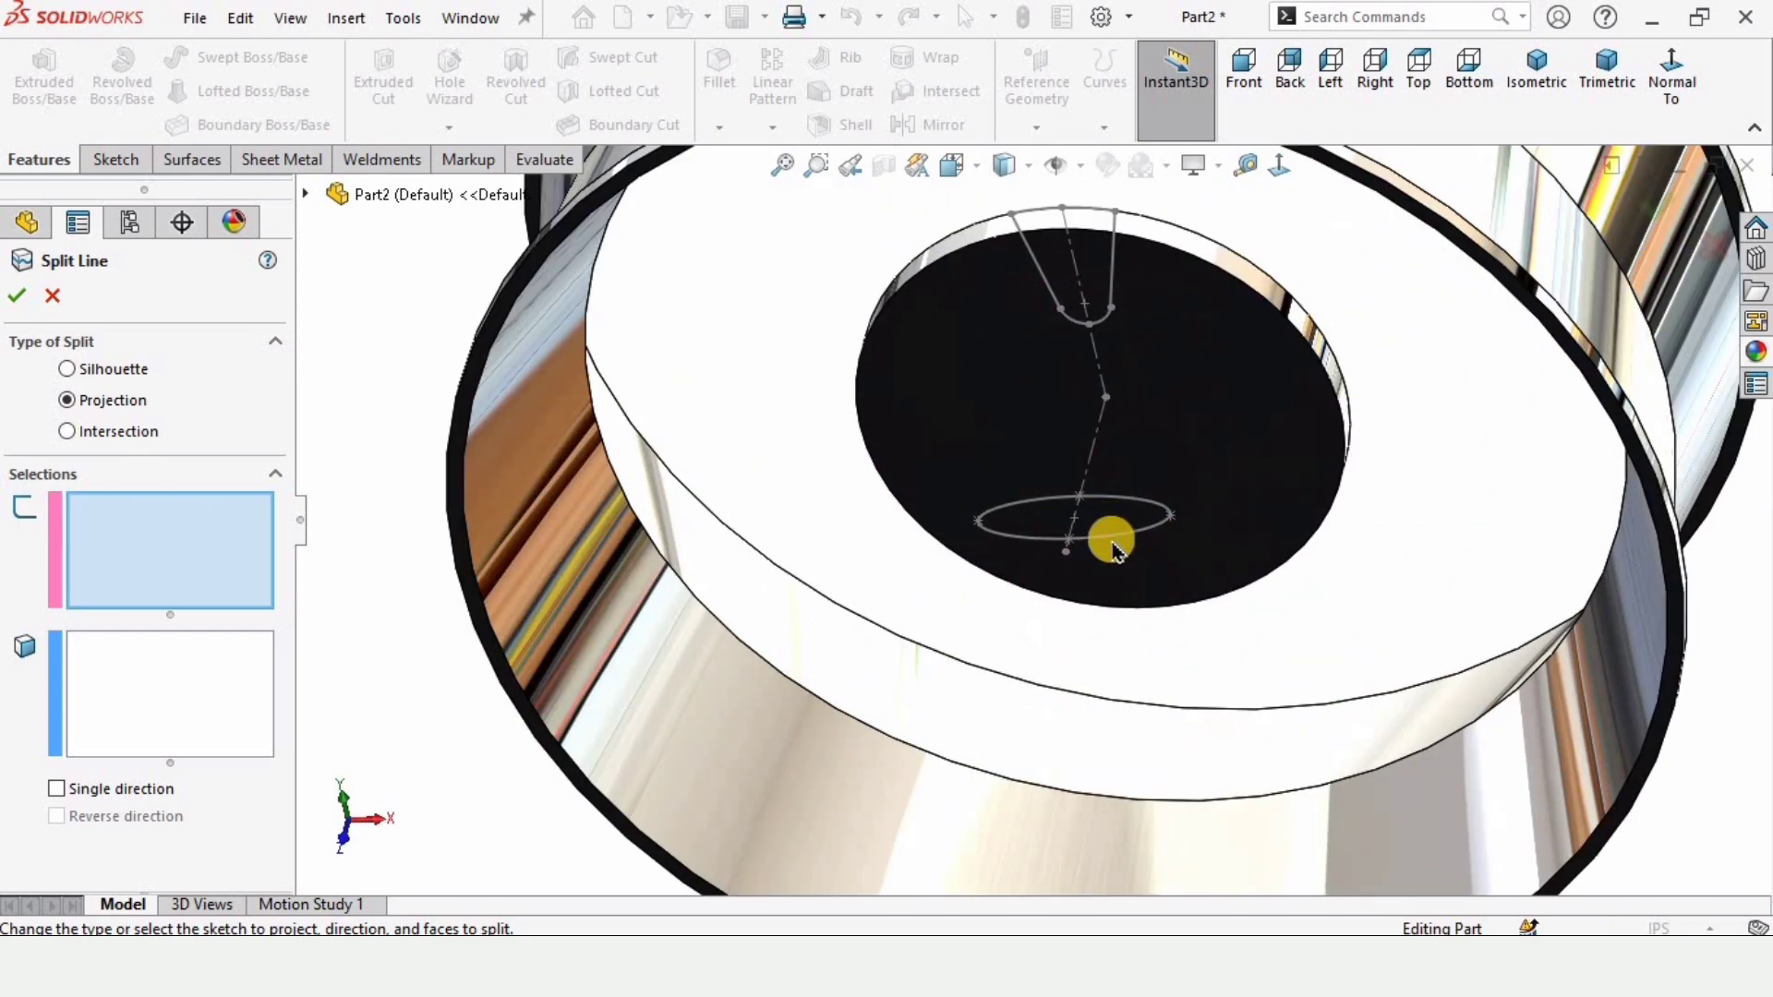
left_click(1112, 539)
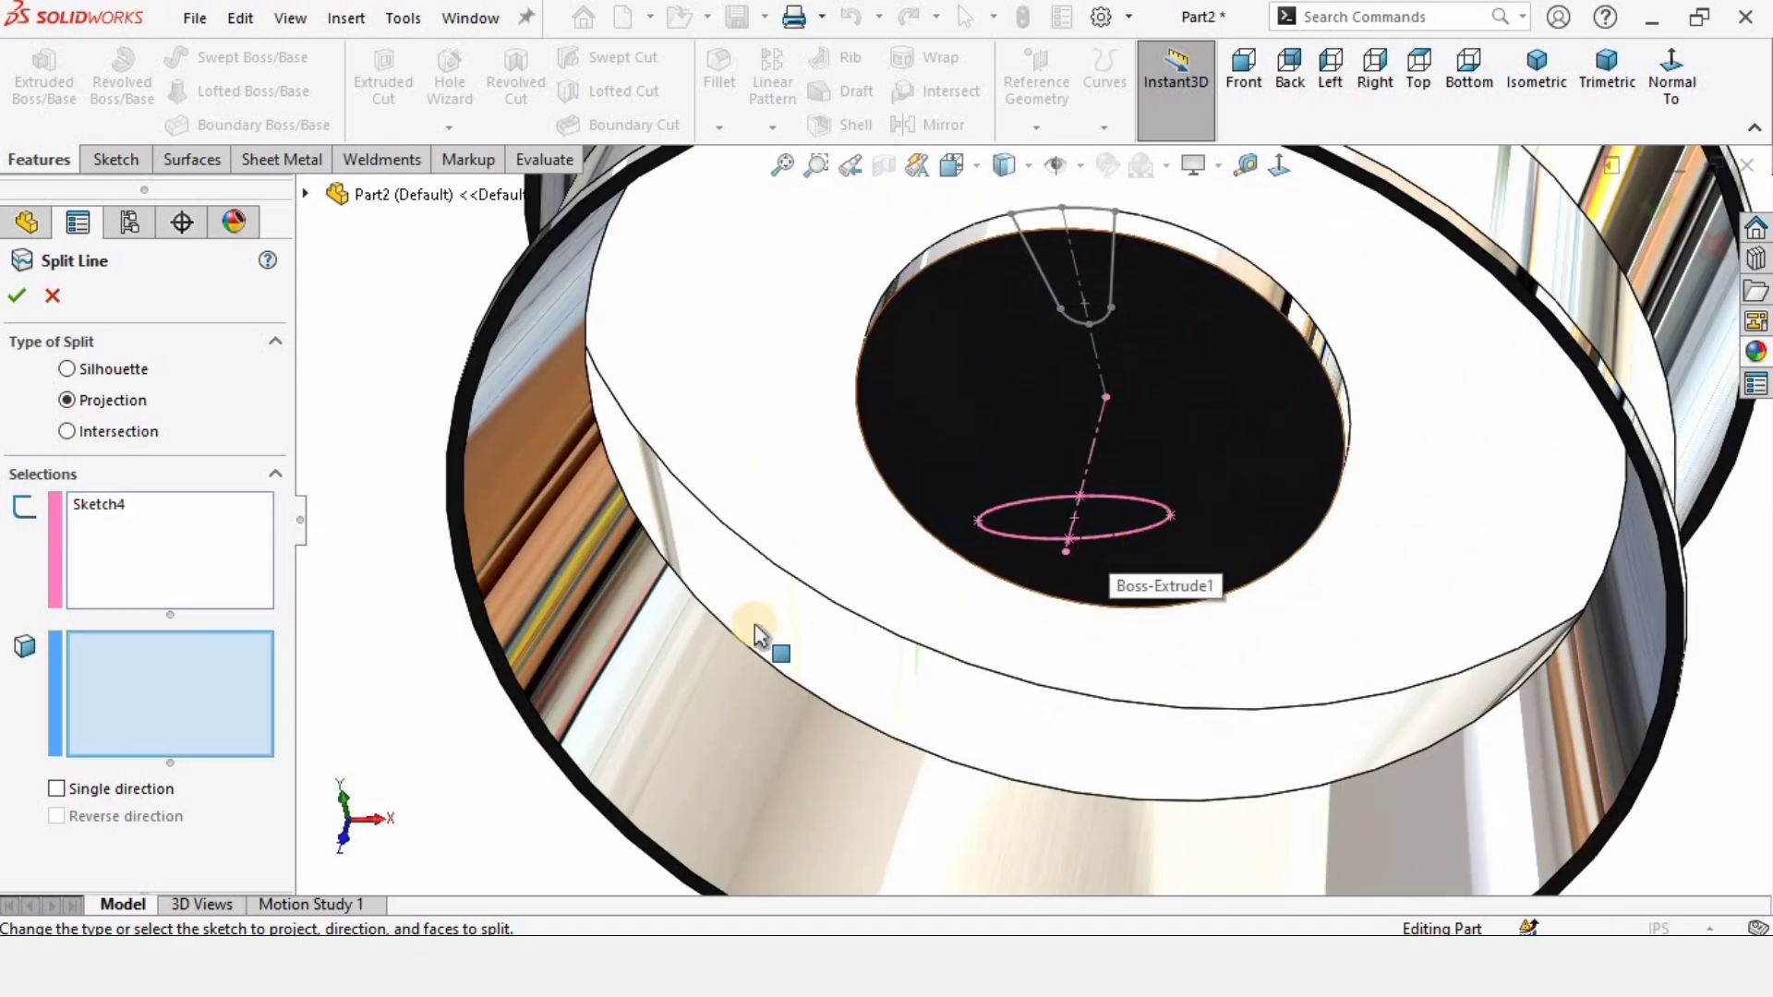
left_click(130, 703)
left_click(530, 396)
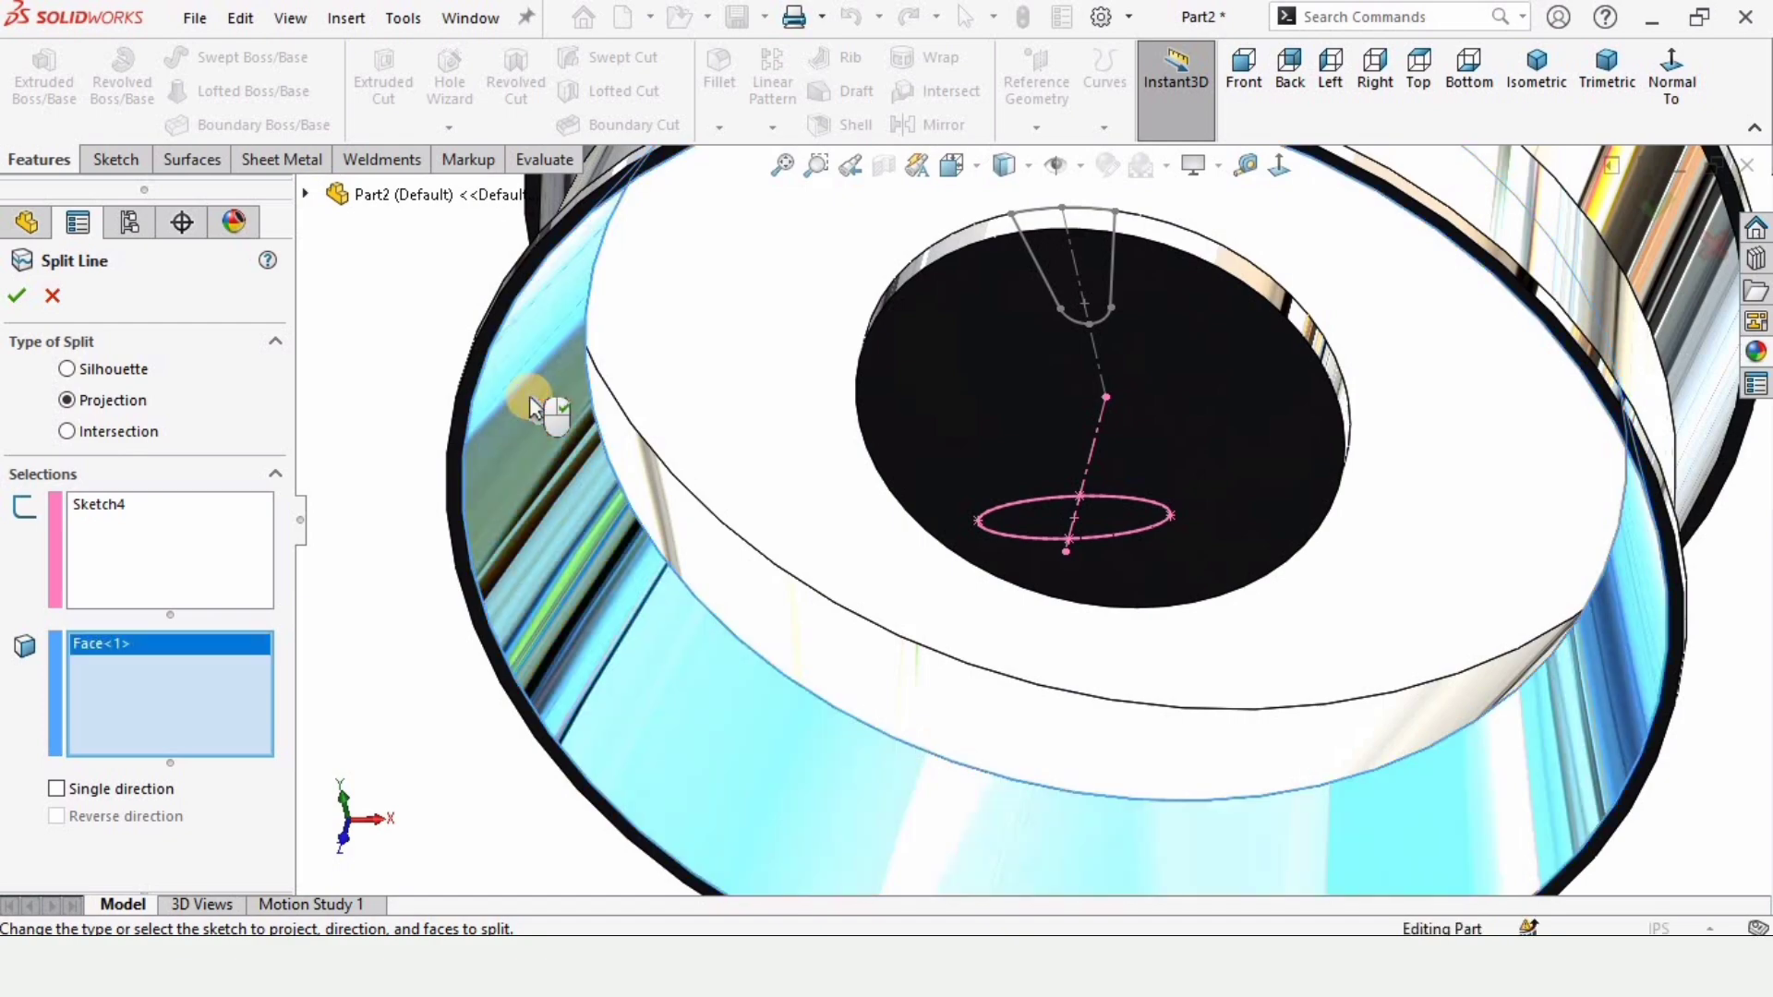
Check the split area from above and apply Split Line1
scroll(950, 415, "up", 5)
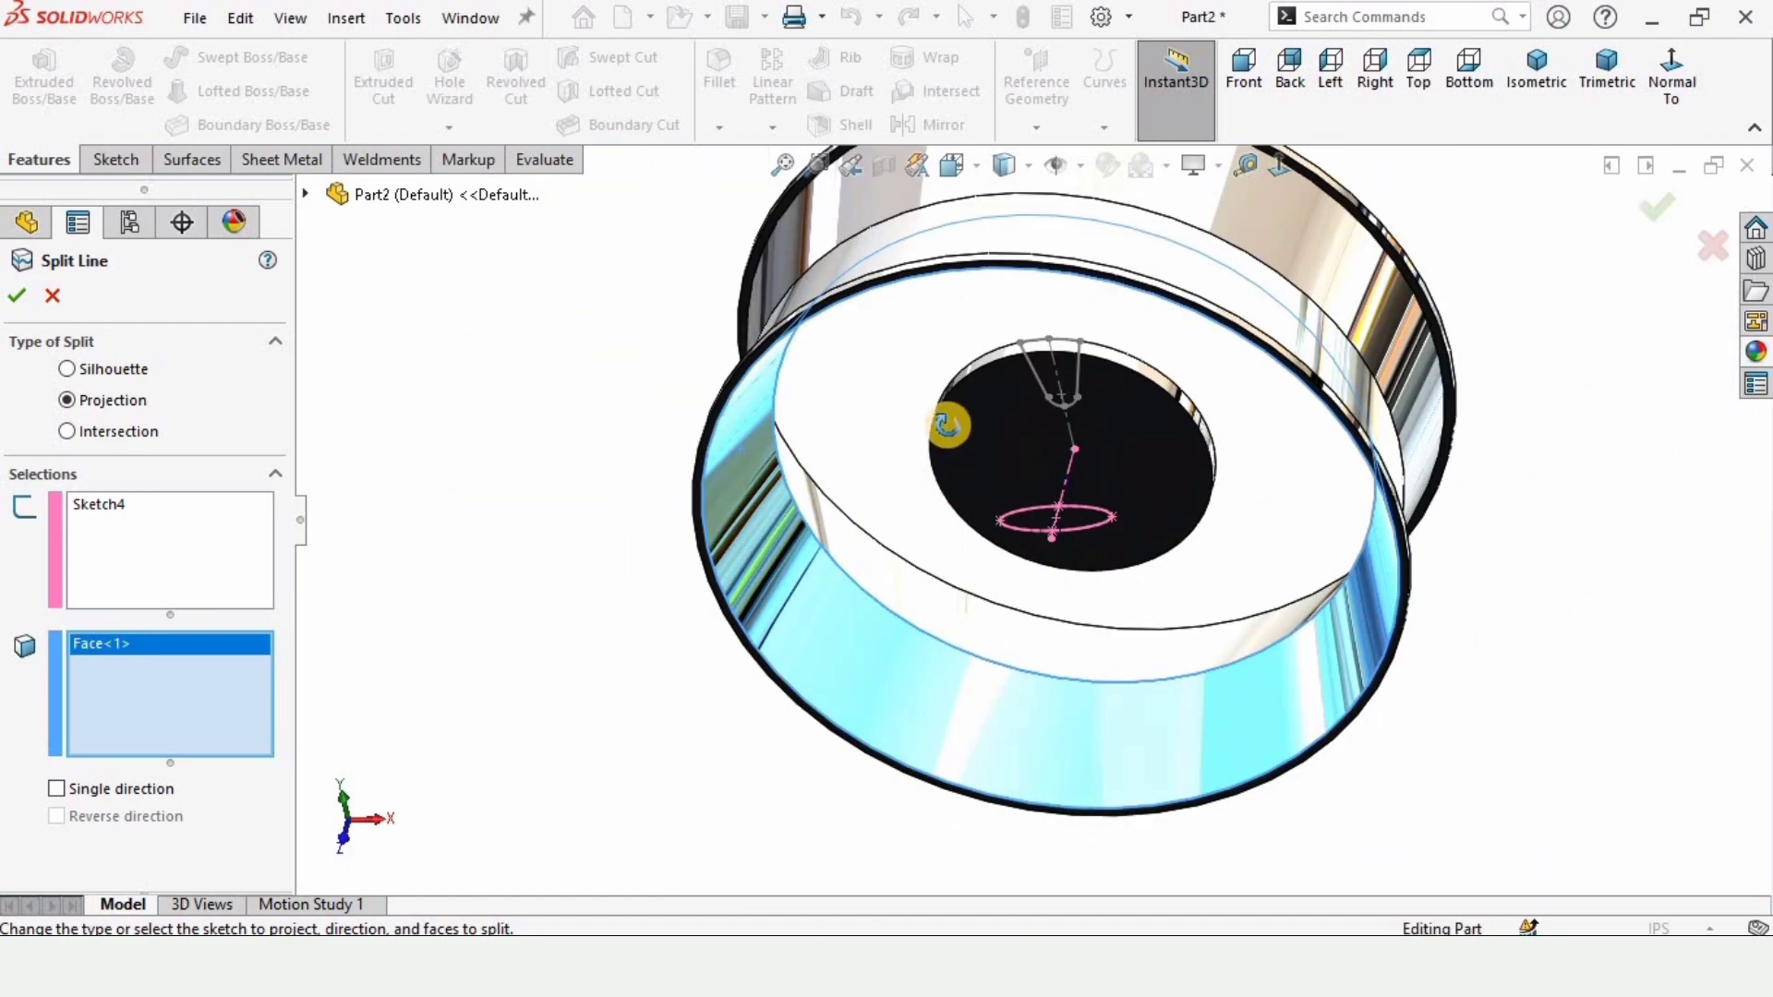
middle_click_drag(951, 415, 914, 489)
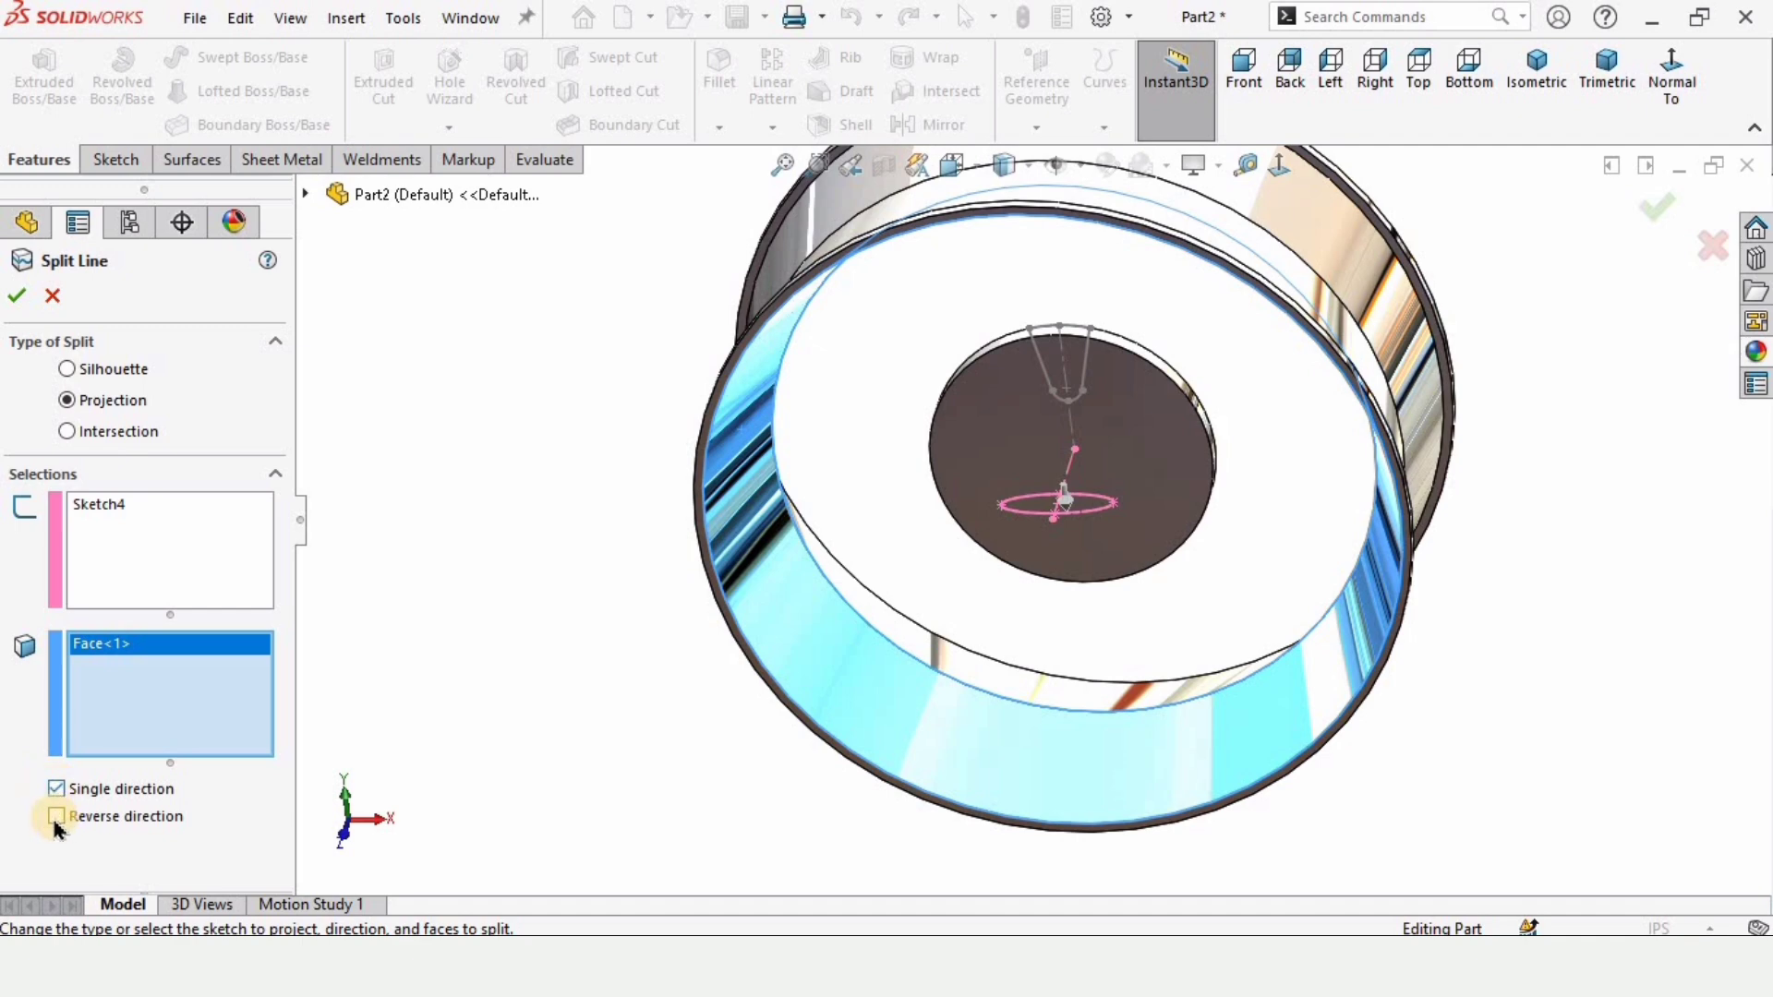
middle_click_drag(1143, 385, 966, 403)
scroll(969, 231, "down", 2)
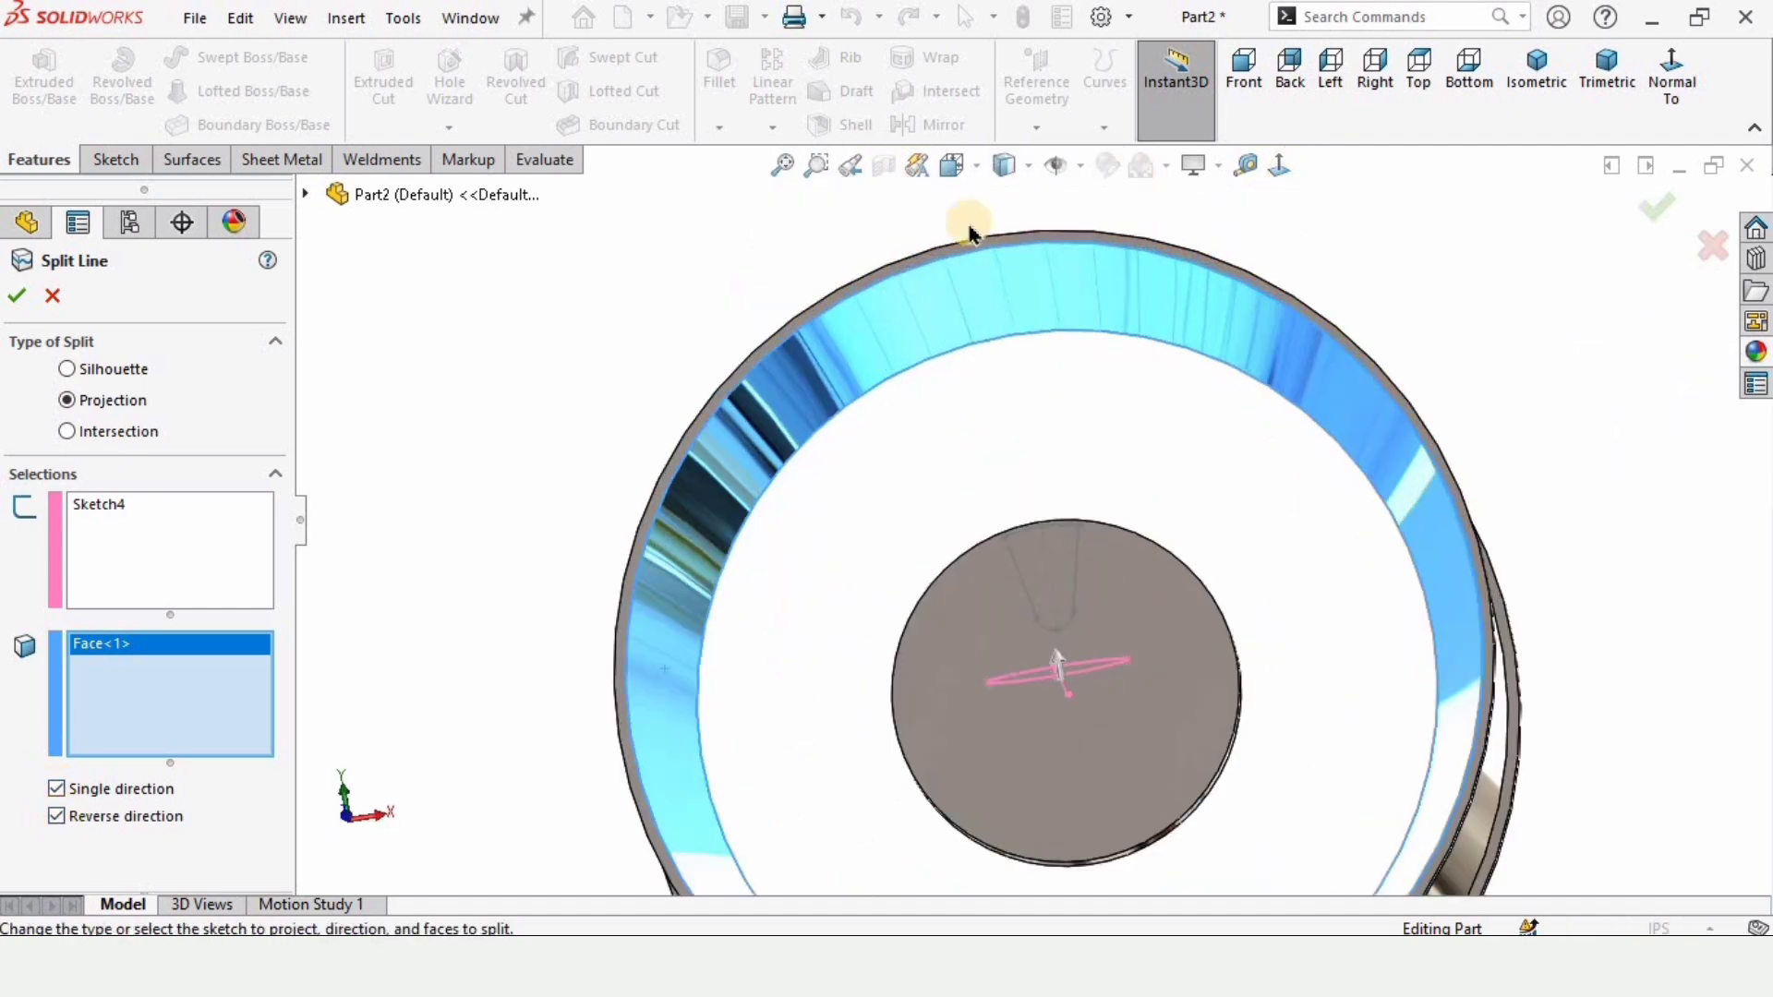
left_click(20, 298)
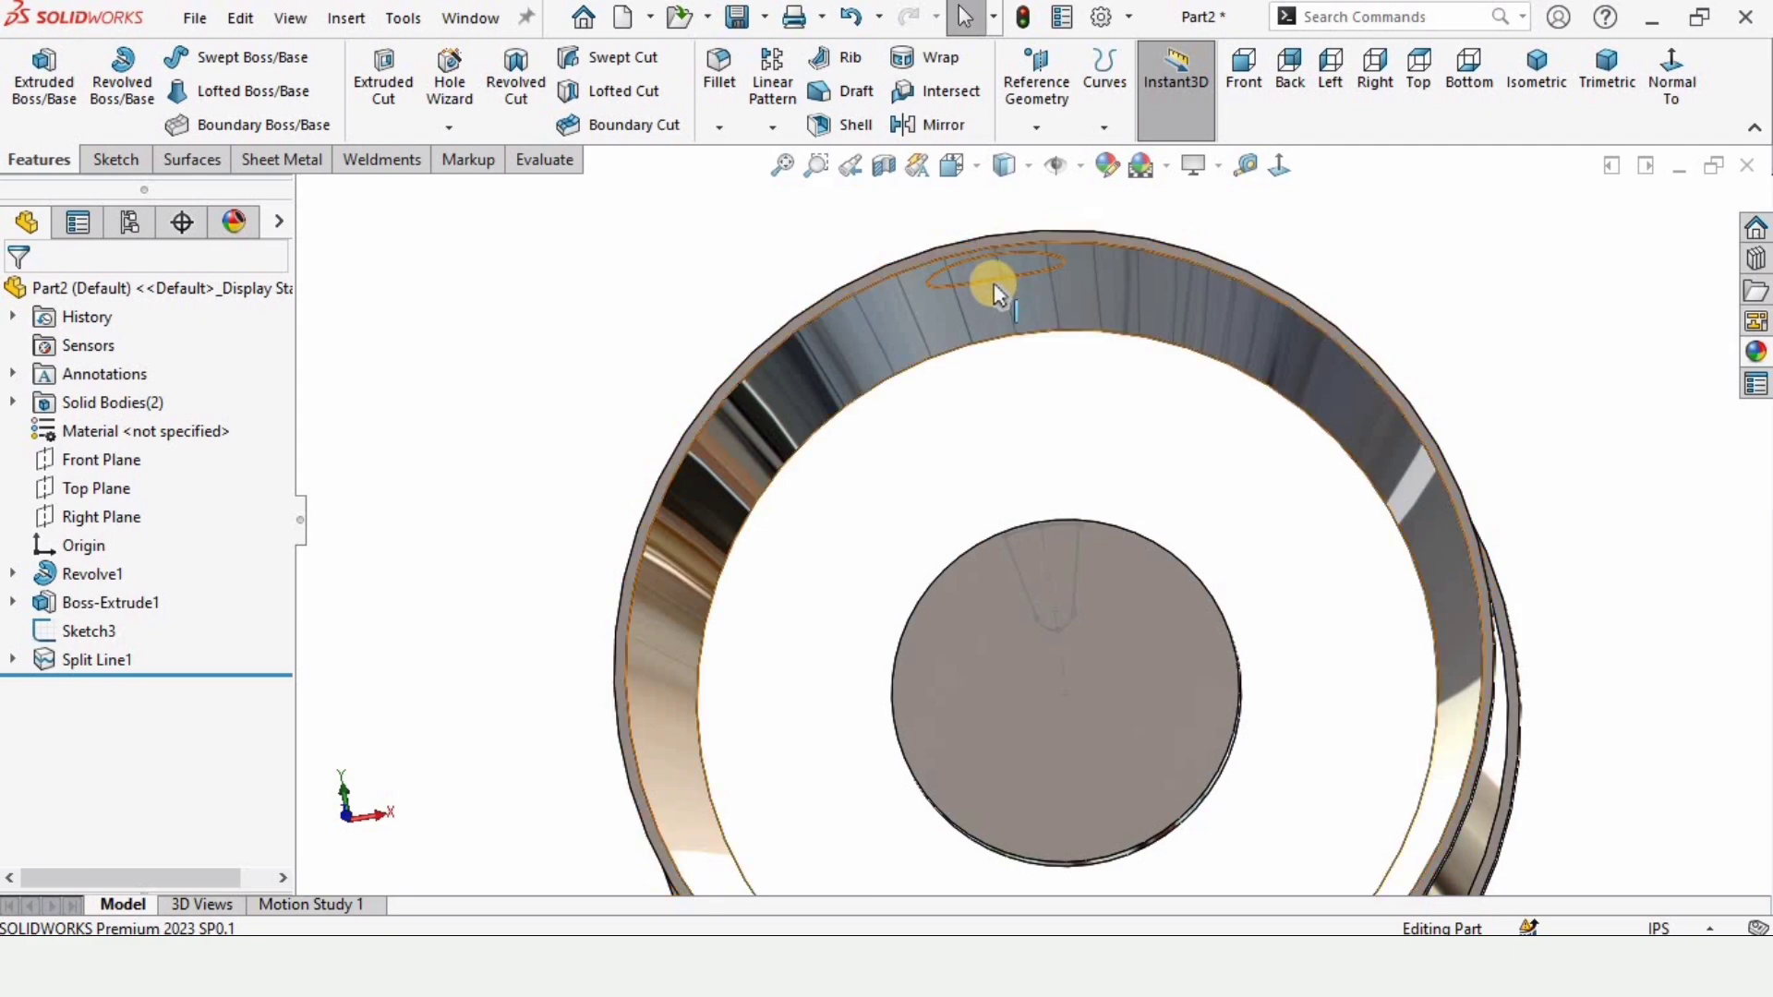
Inspect the new oval outline on the rim and select the Right Plane
left_click(994, 282)
scroll(1055, 565, "up", 3)
middle_click_drag(1056, 566, 1053, 499)
scroll(740, 423, "down", 3)
key("Escape")
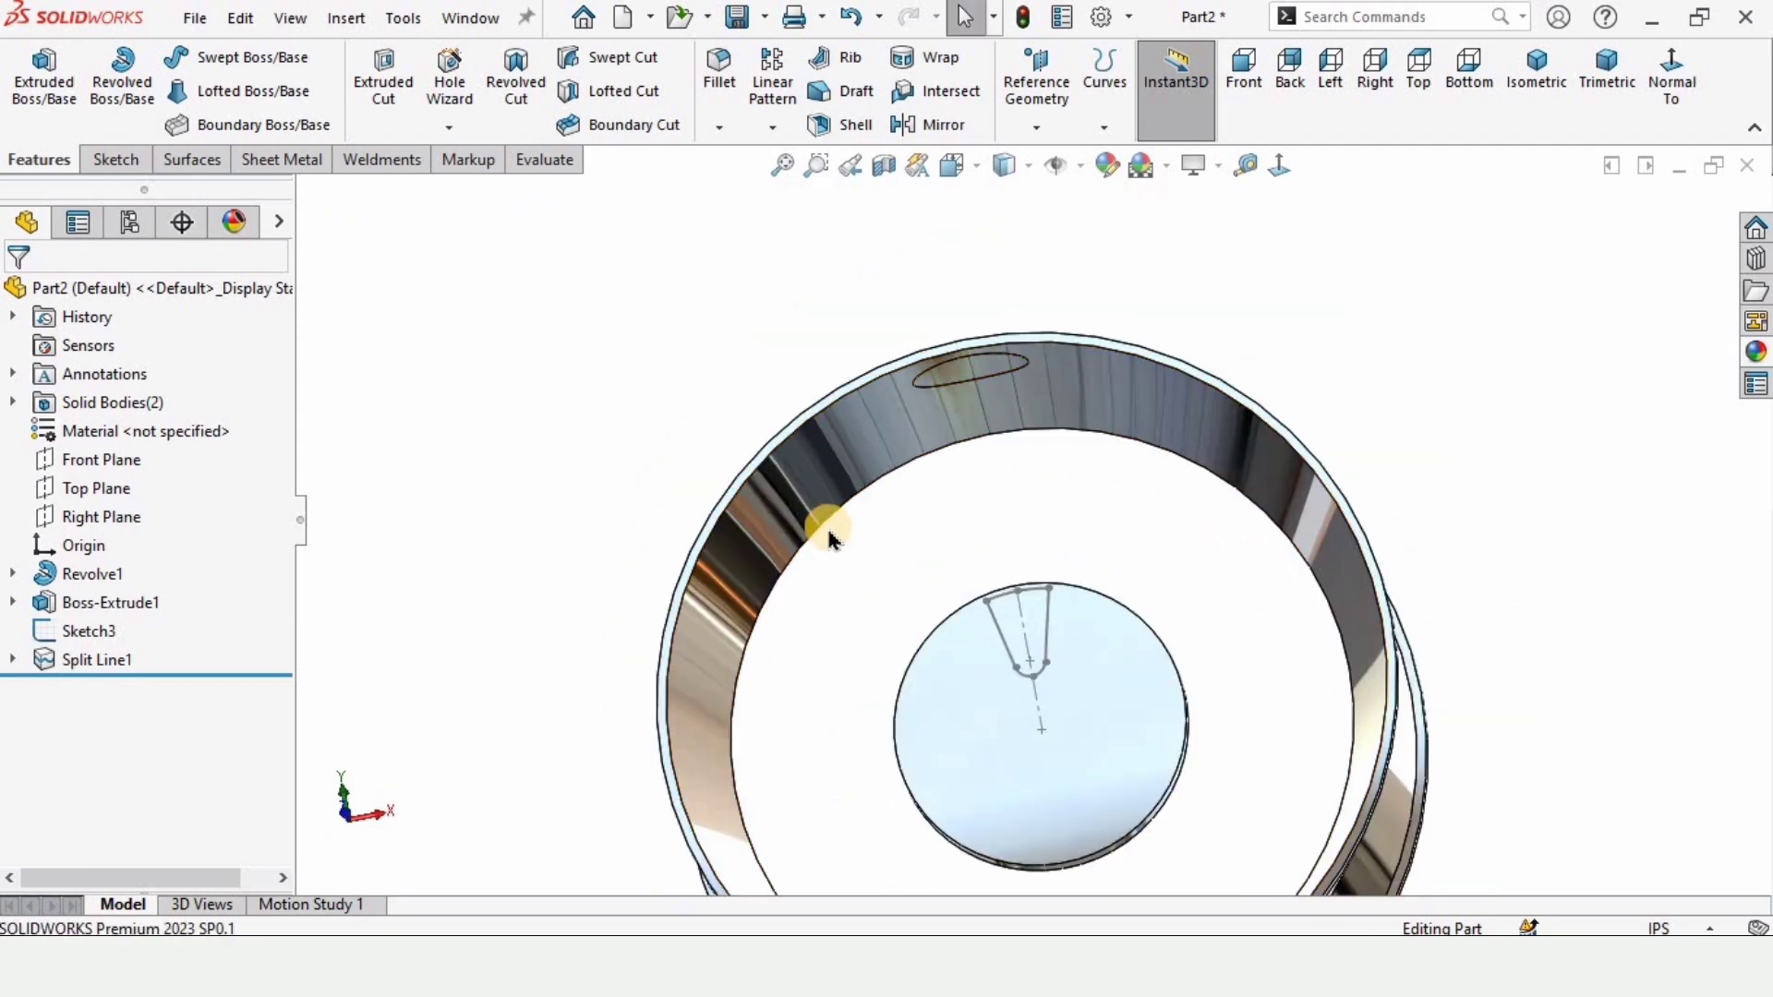
middle_click_drag(830, 540, 905, 545)
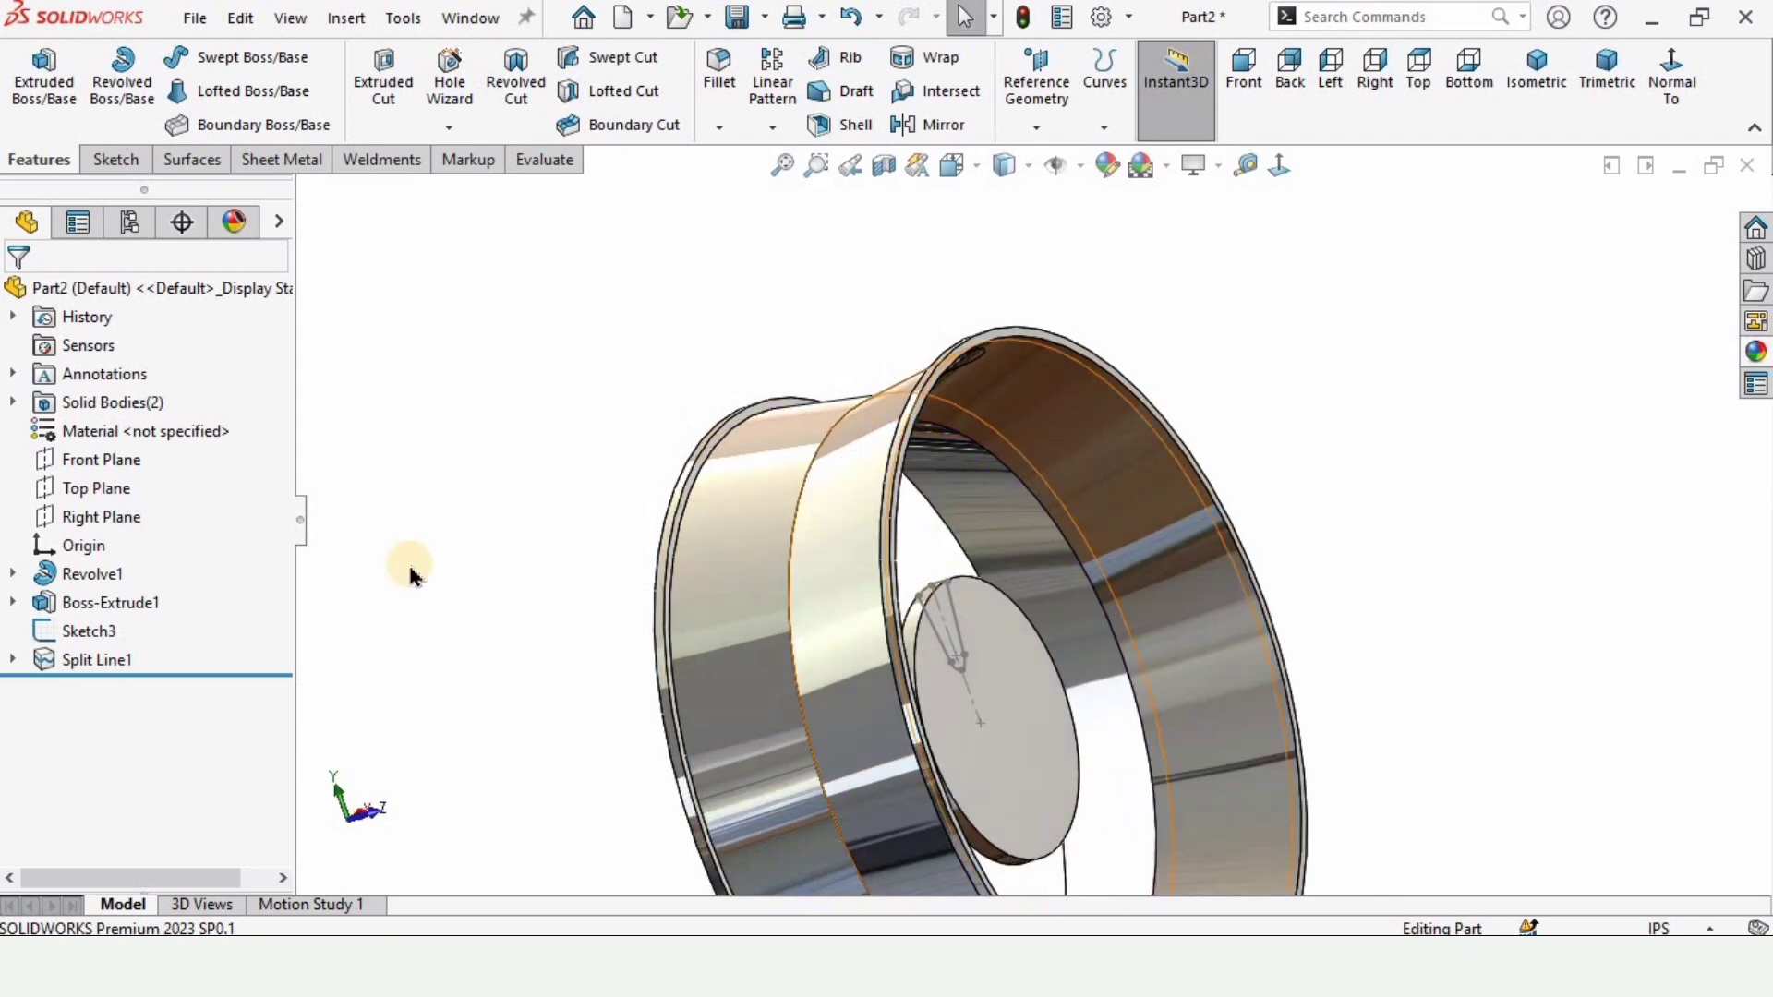
left_click(113, 517)
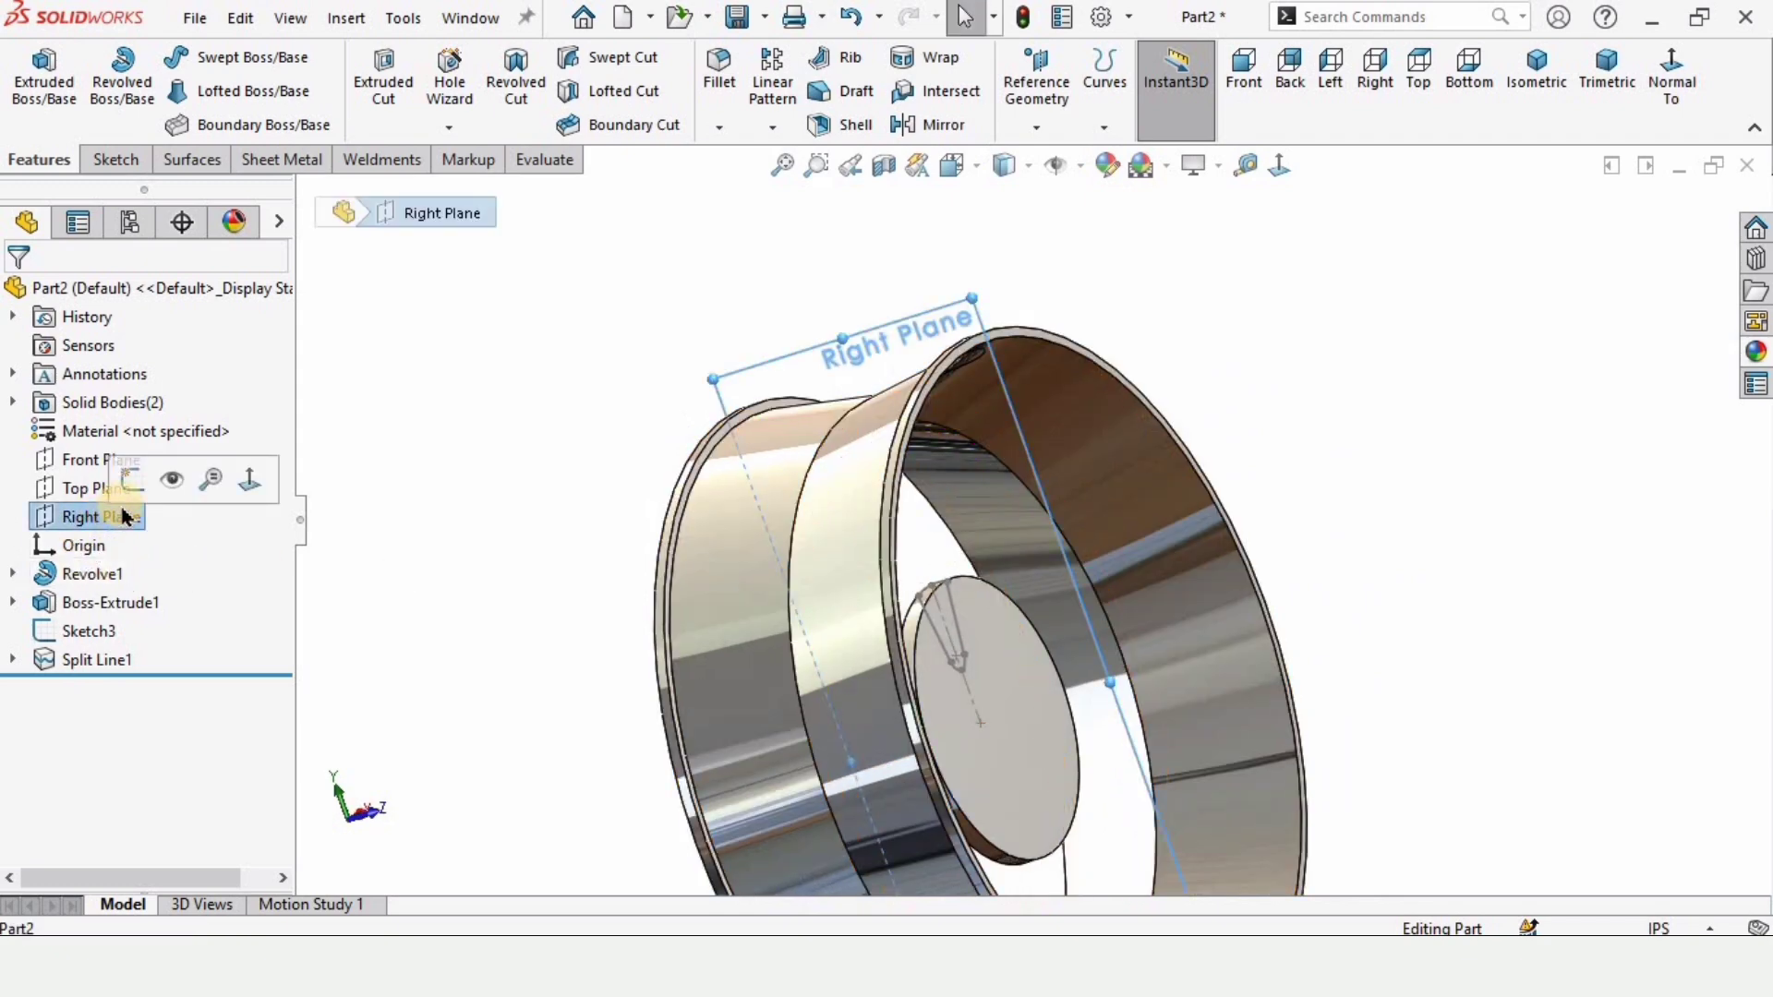
Sketch a three-point arc on the Right Plane from the rim's top corner toward the hub
left_click(136, 480)
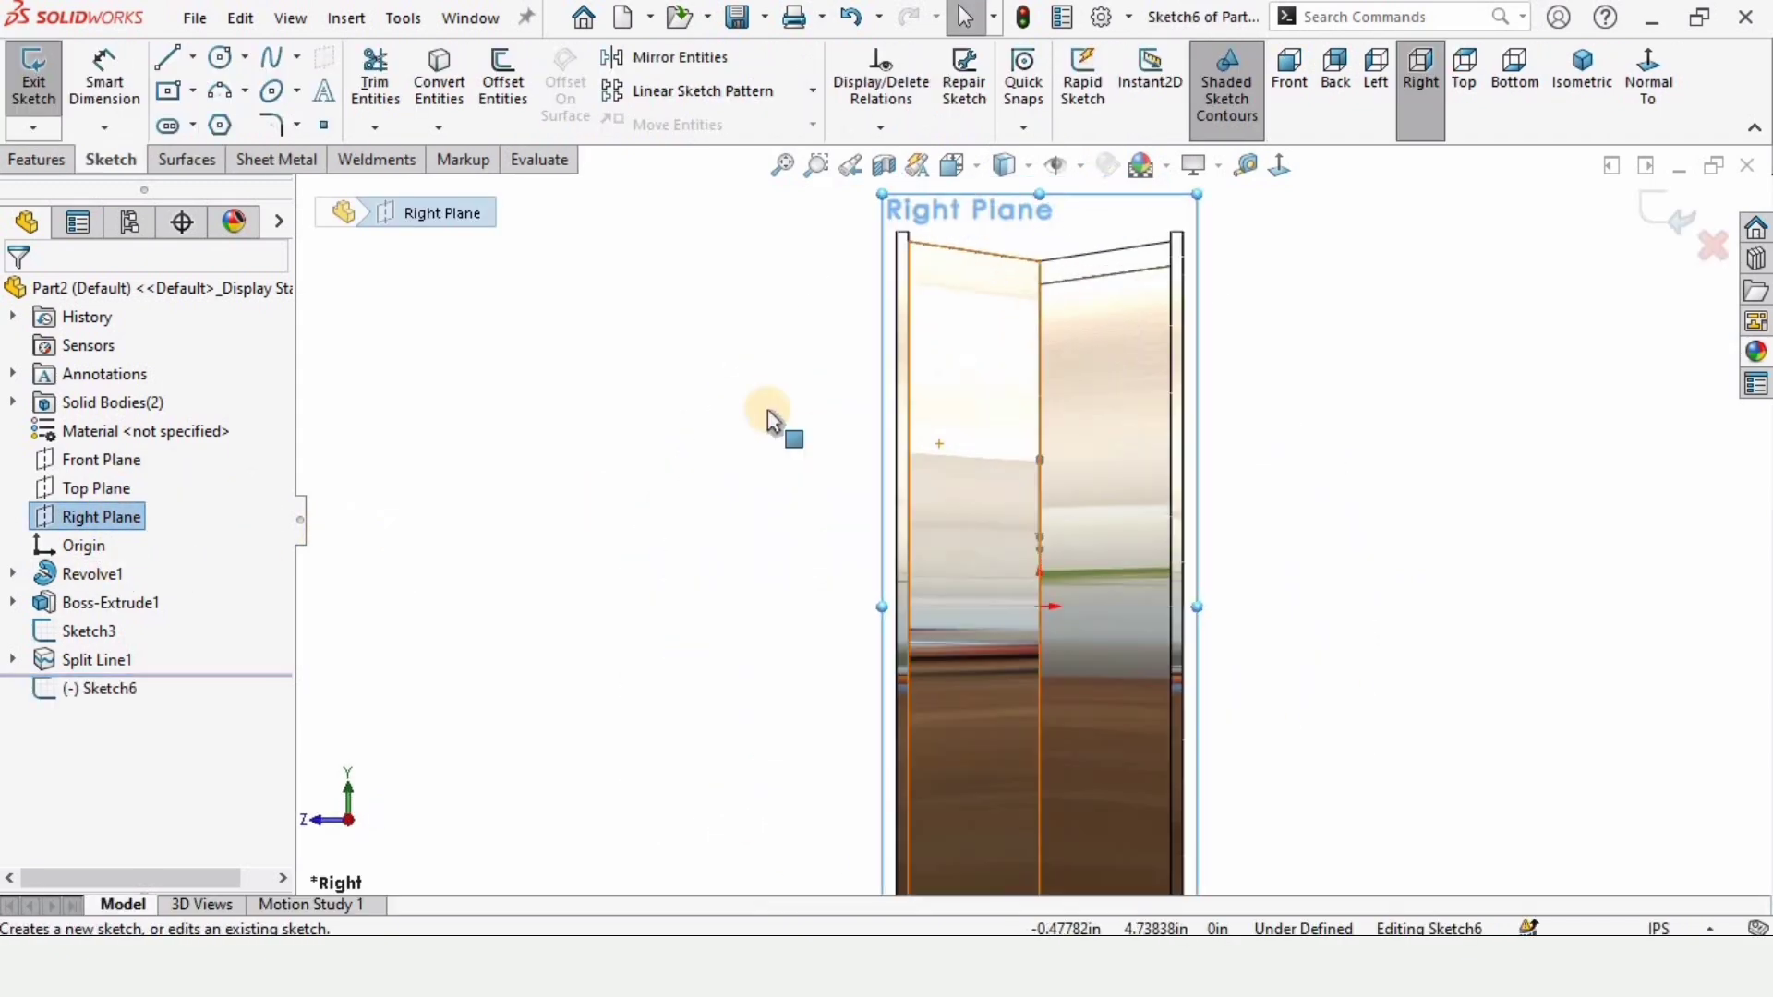
left_click(222, 94)
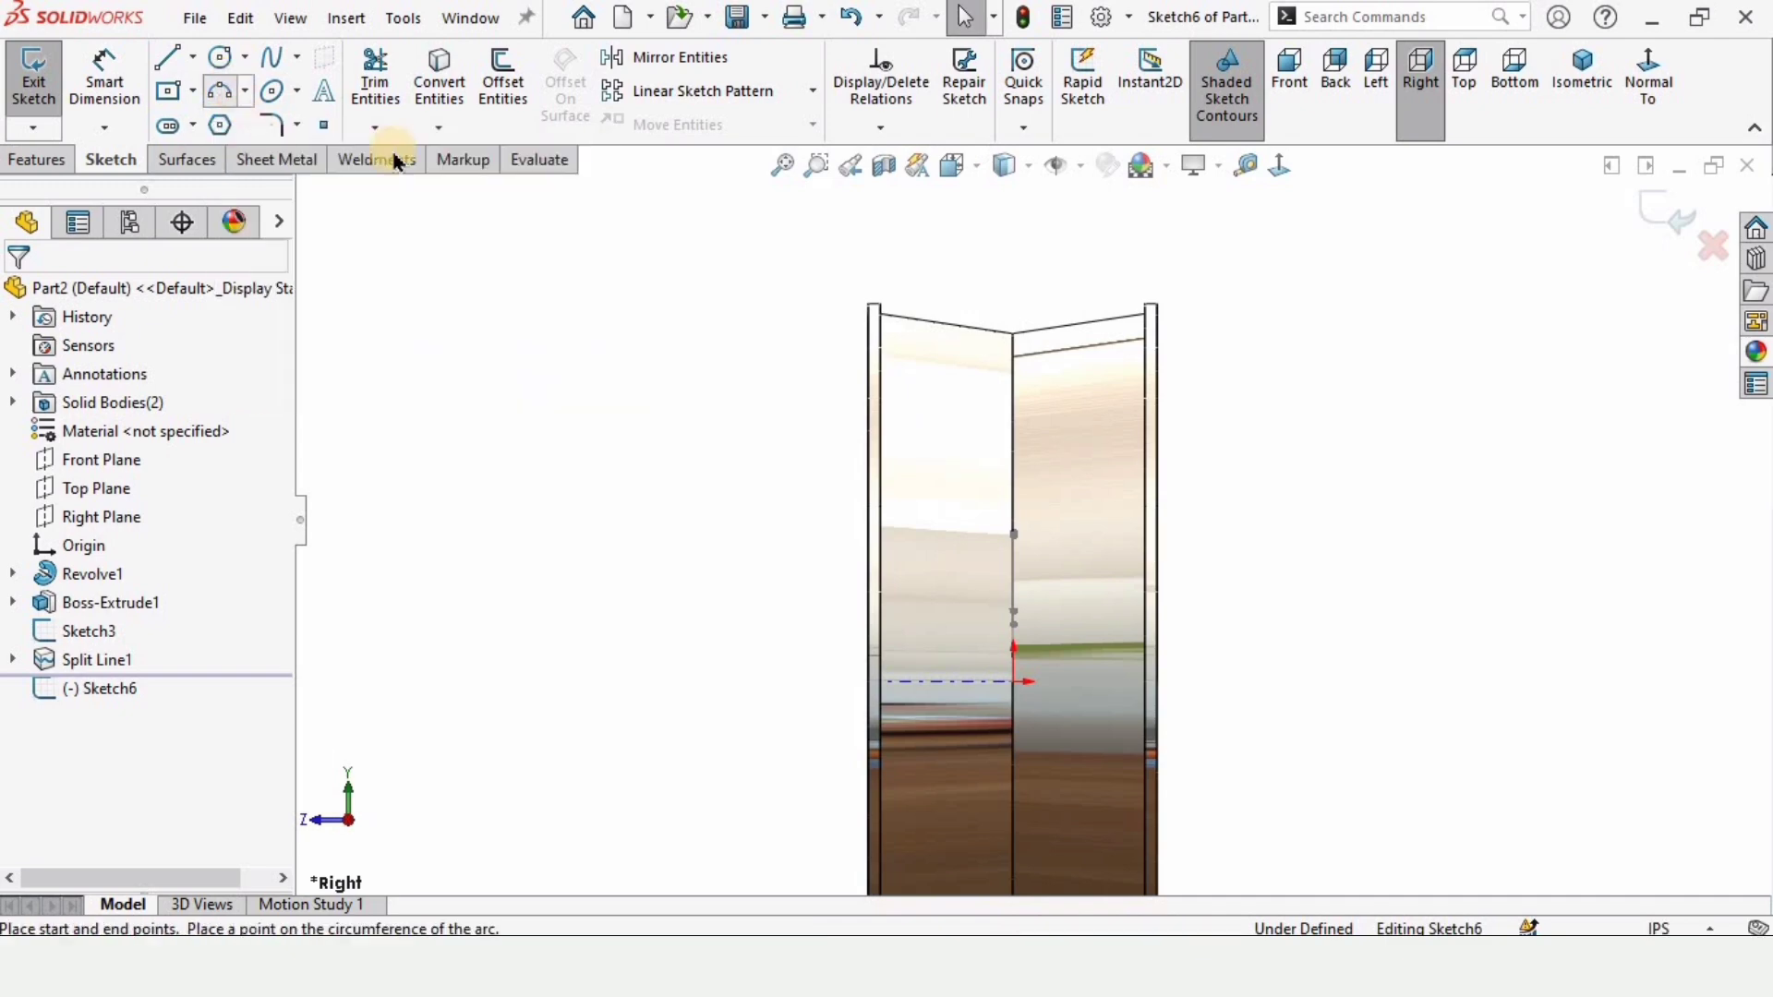
left_click(900, 308)
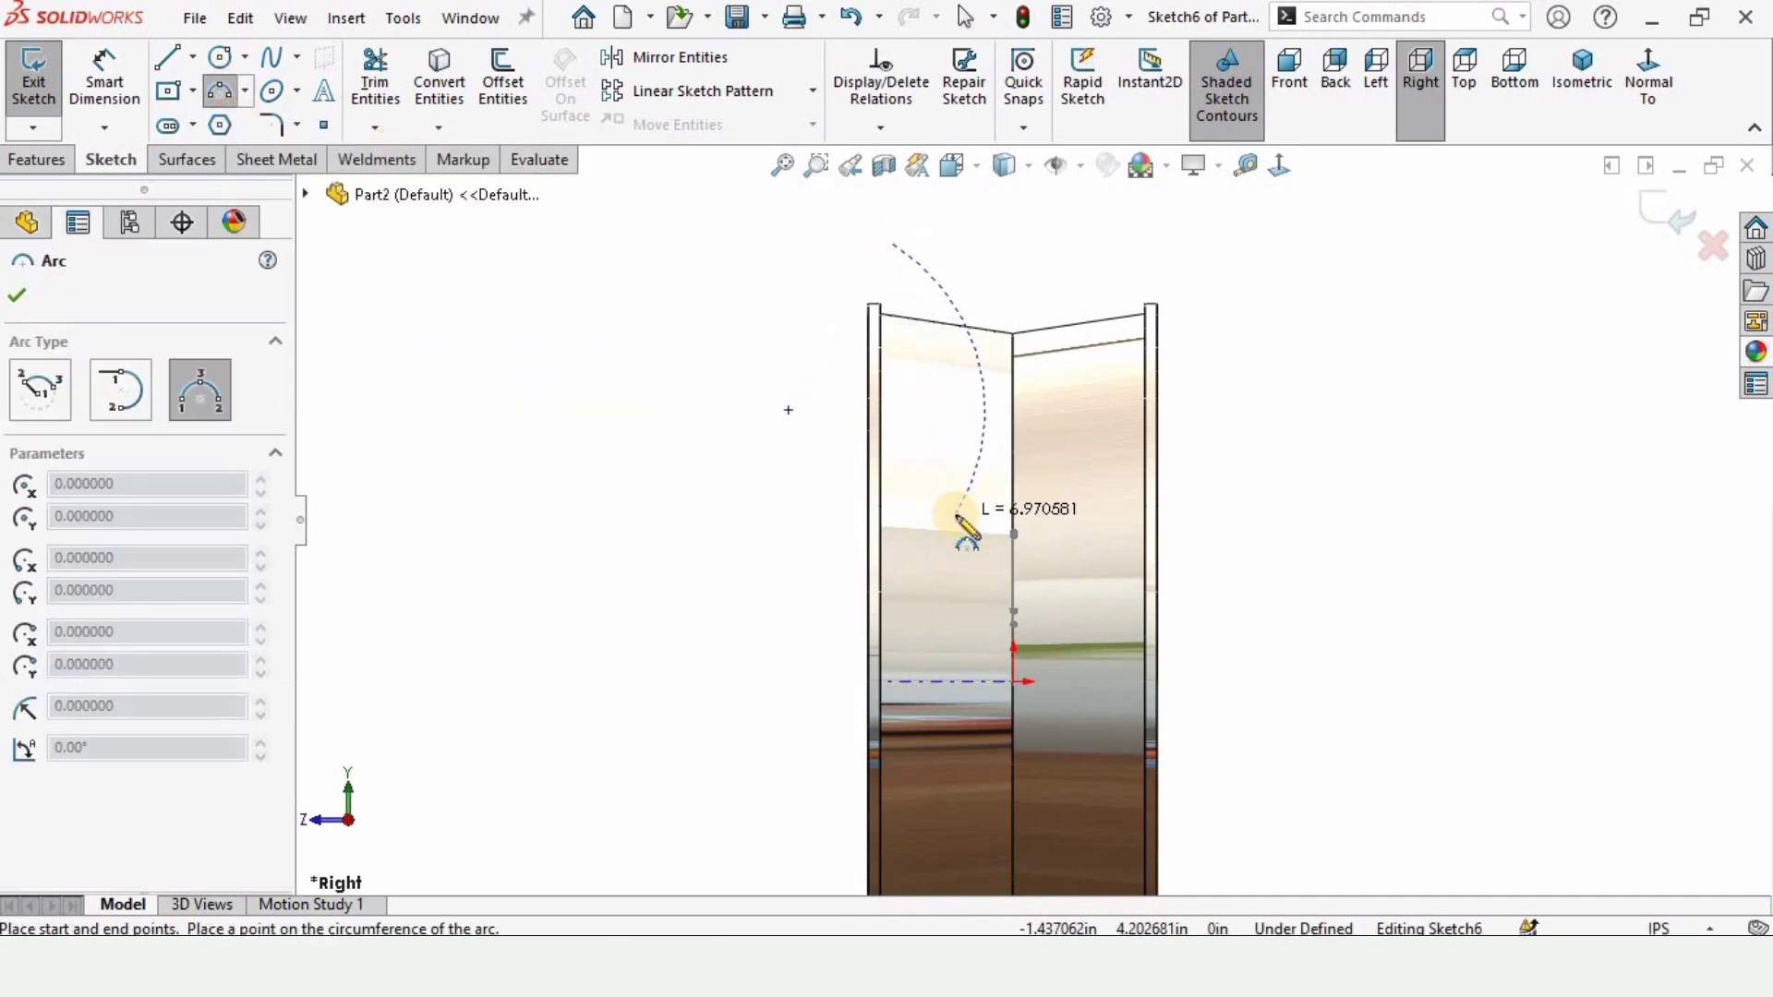
left_click(955, 514)
left_click(841, 466)
key("Escape")
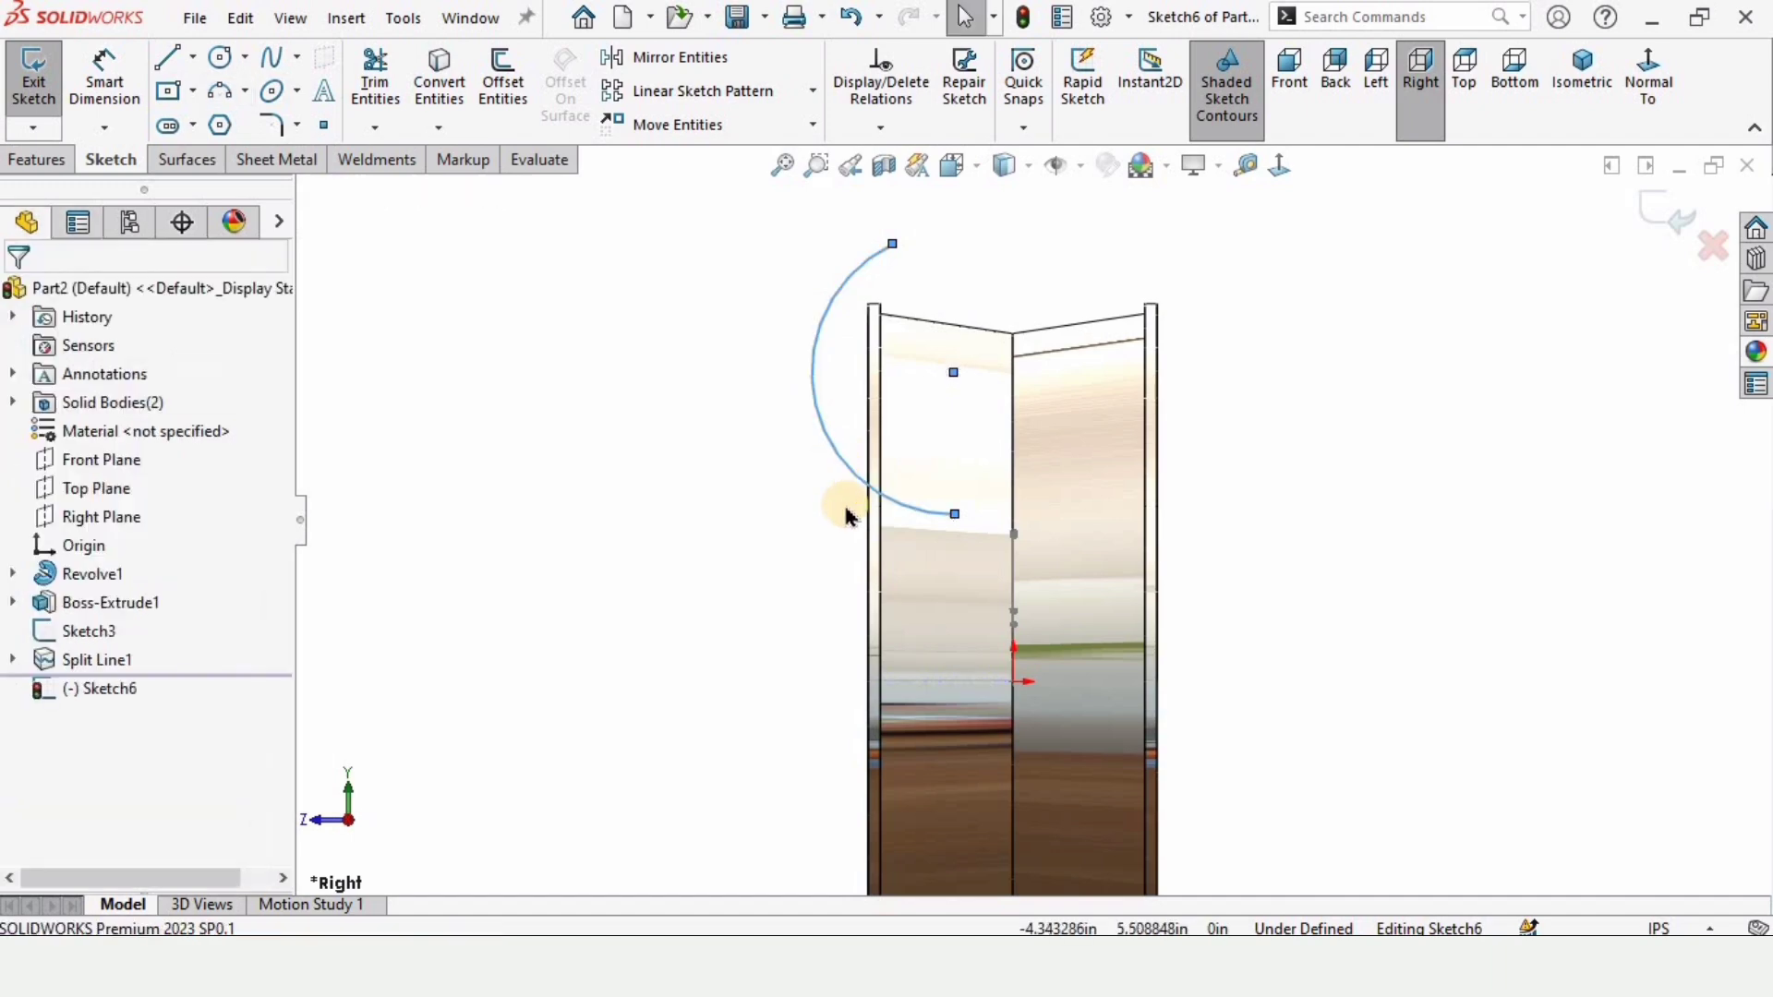
Pierce the curve's lower endpoint onto the hub sketch's bottom arc
middle_click_drag(1009, 681, 1039, 575)
scroll(1038, 567, "down", 5)
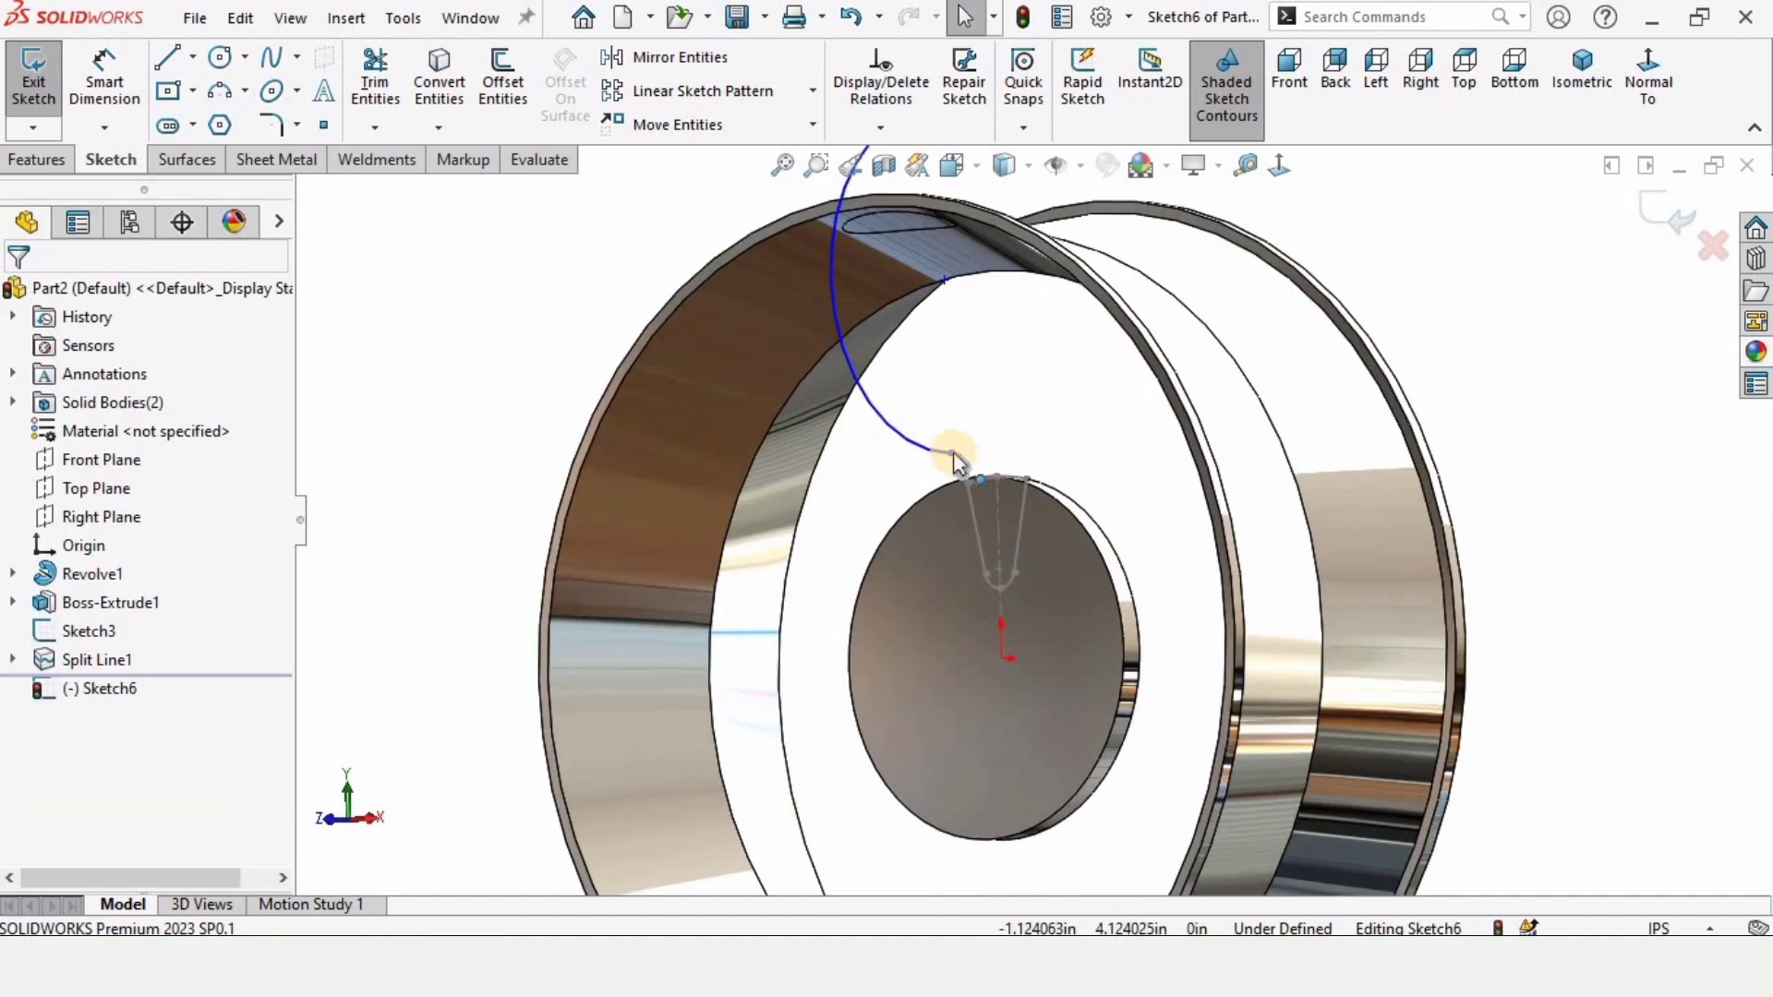
left_click(953, 452)
scroll(1007, 554, "down", 3)
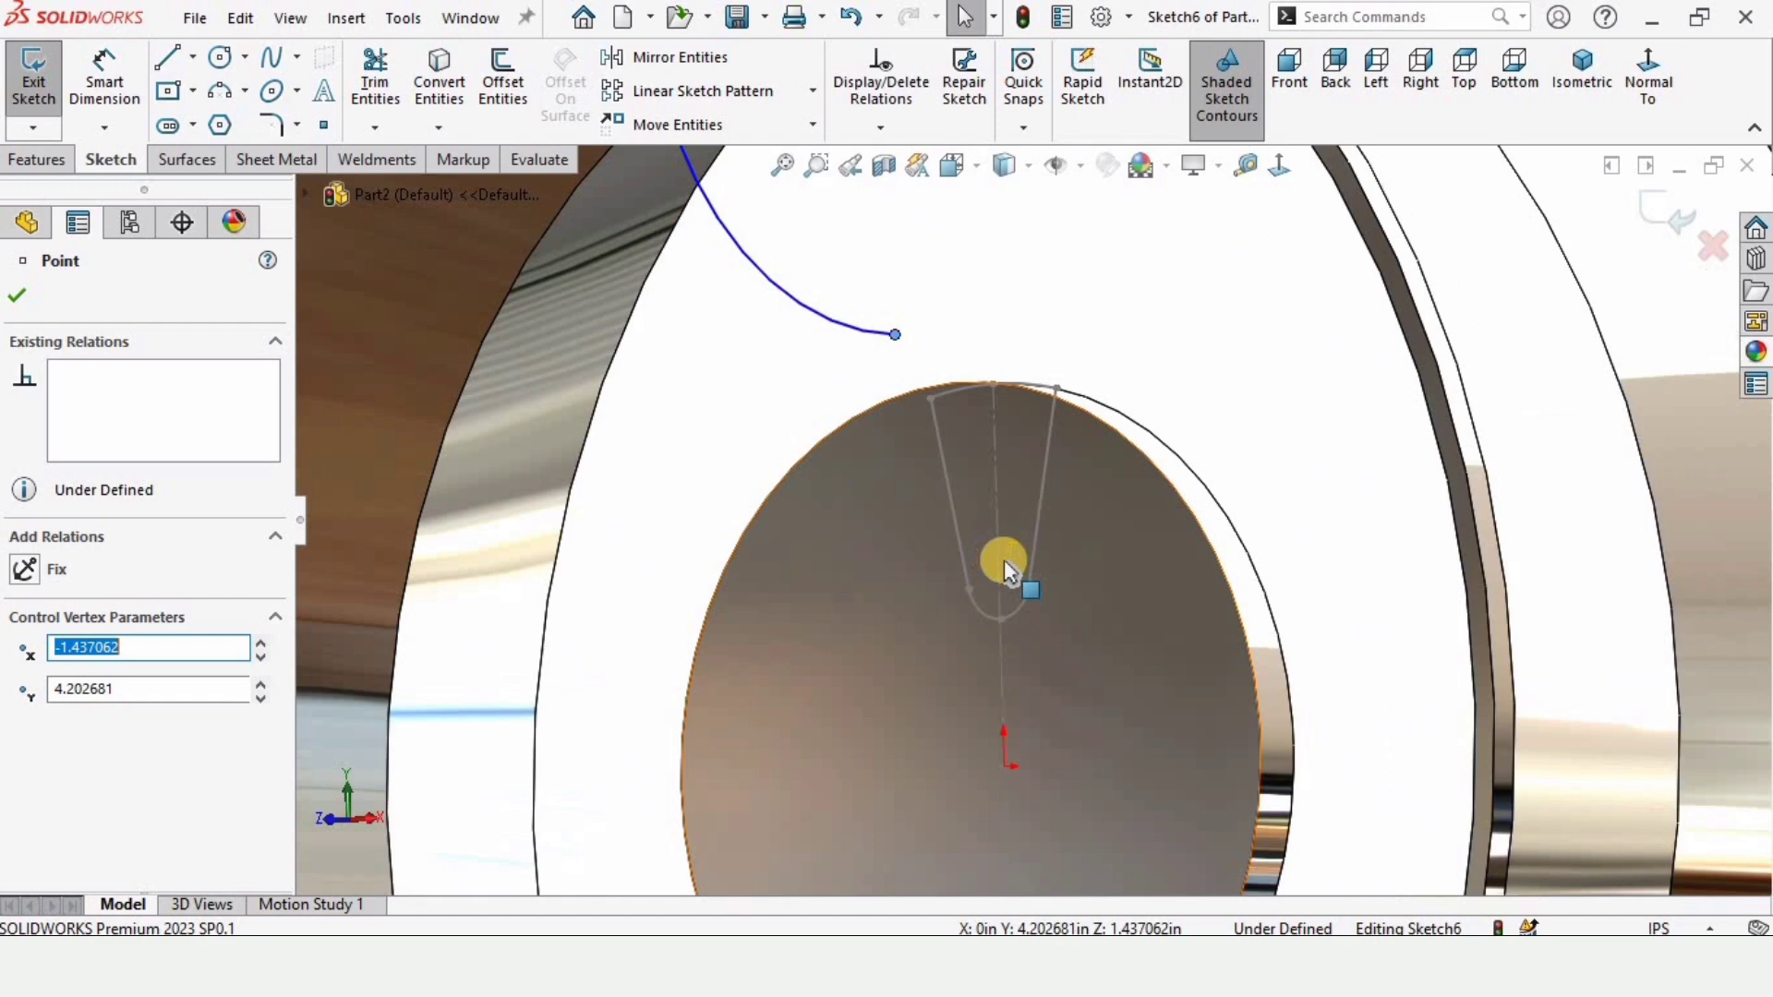
left_click(1014, 609, "ctrl")
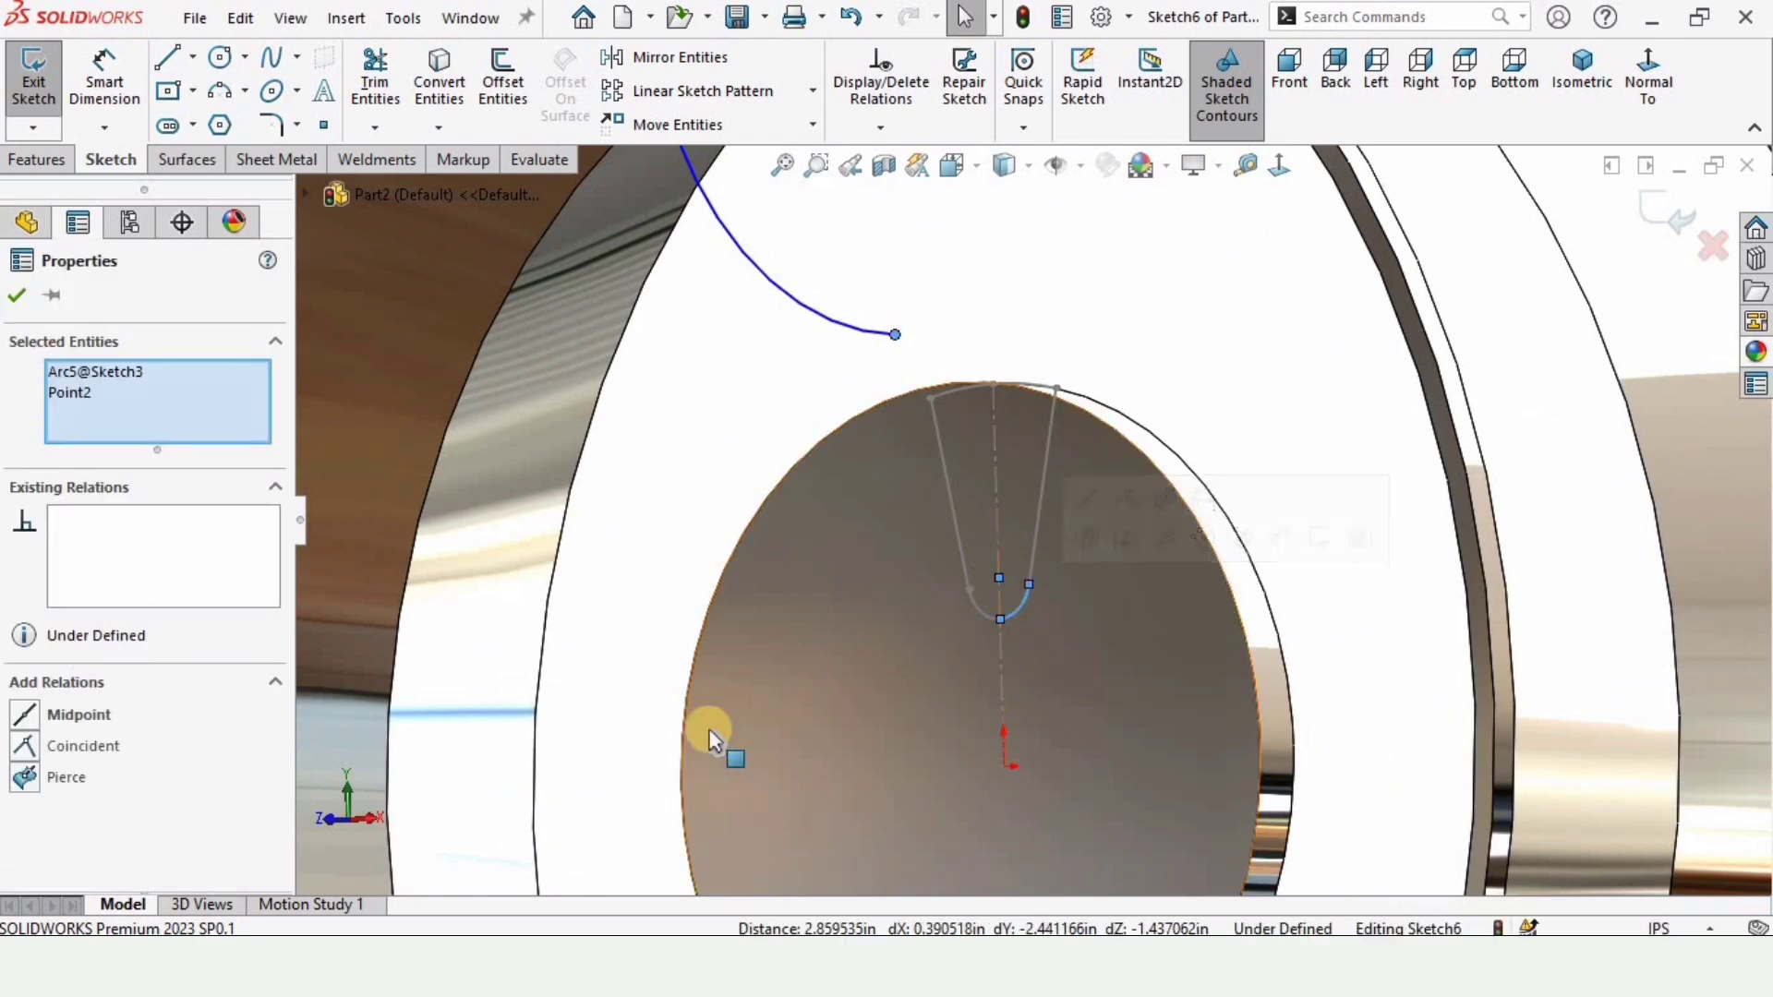
left_click(61, 779)
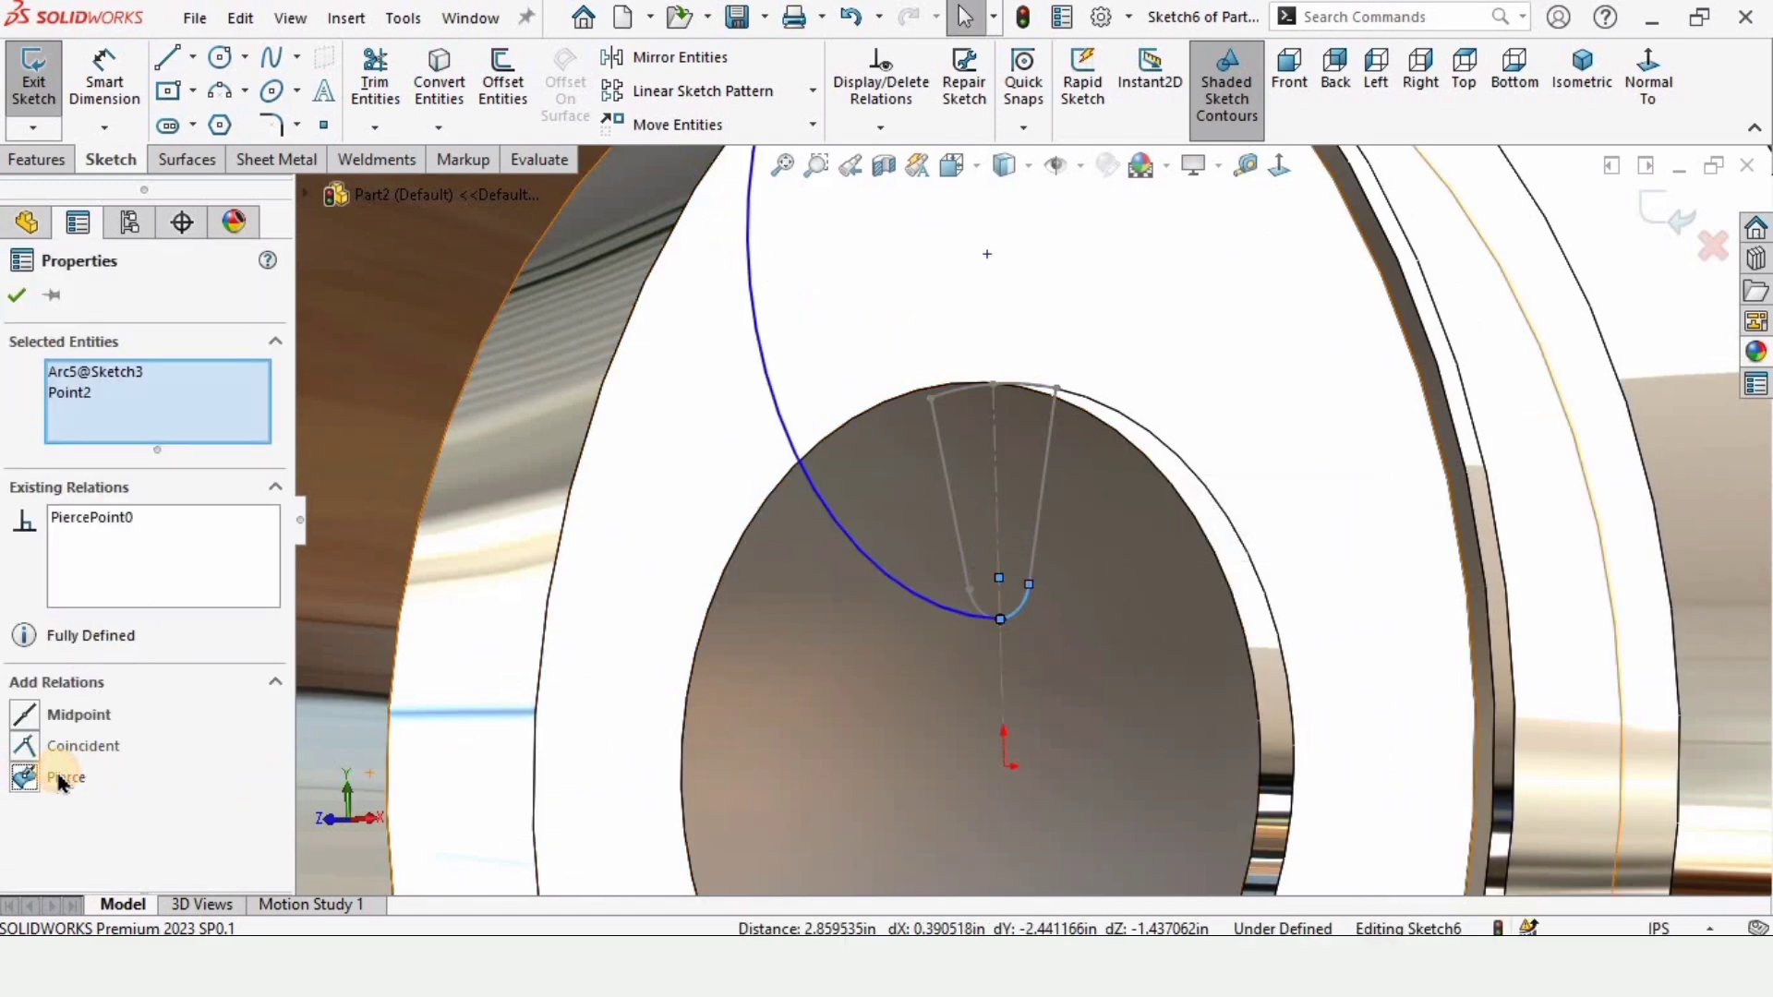
Pierce the curve's upper endpoint onto the Split Line1 ellipse on the rim
scroll(982, 552, "up", 5)
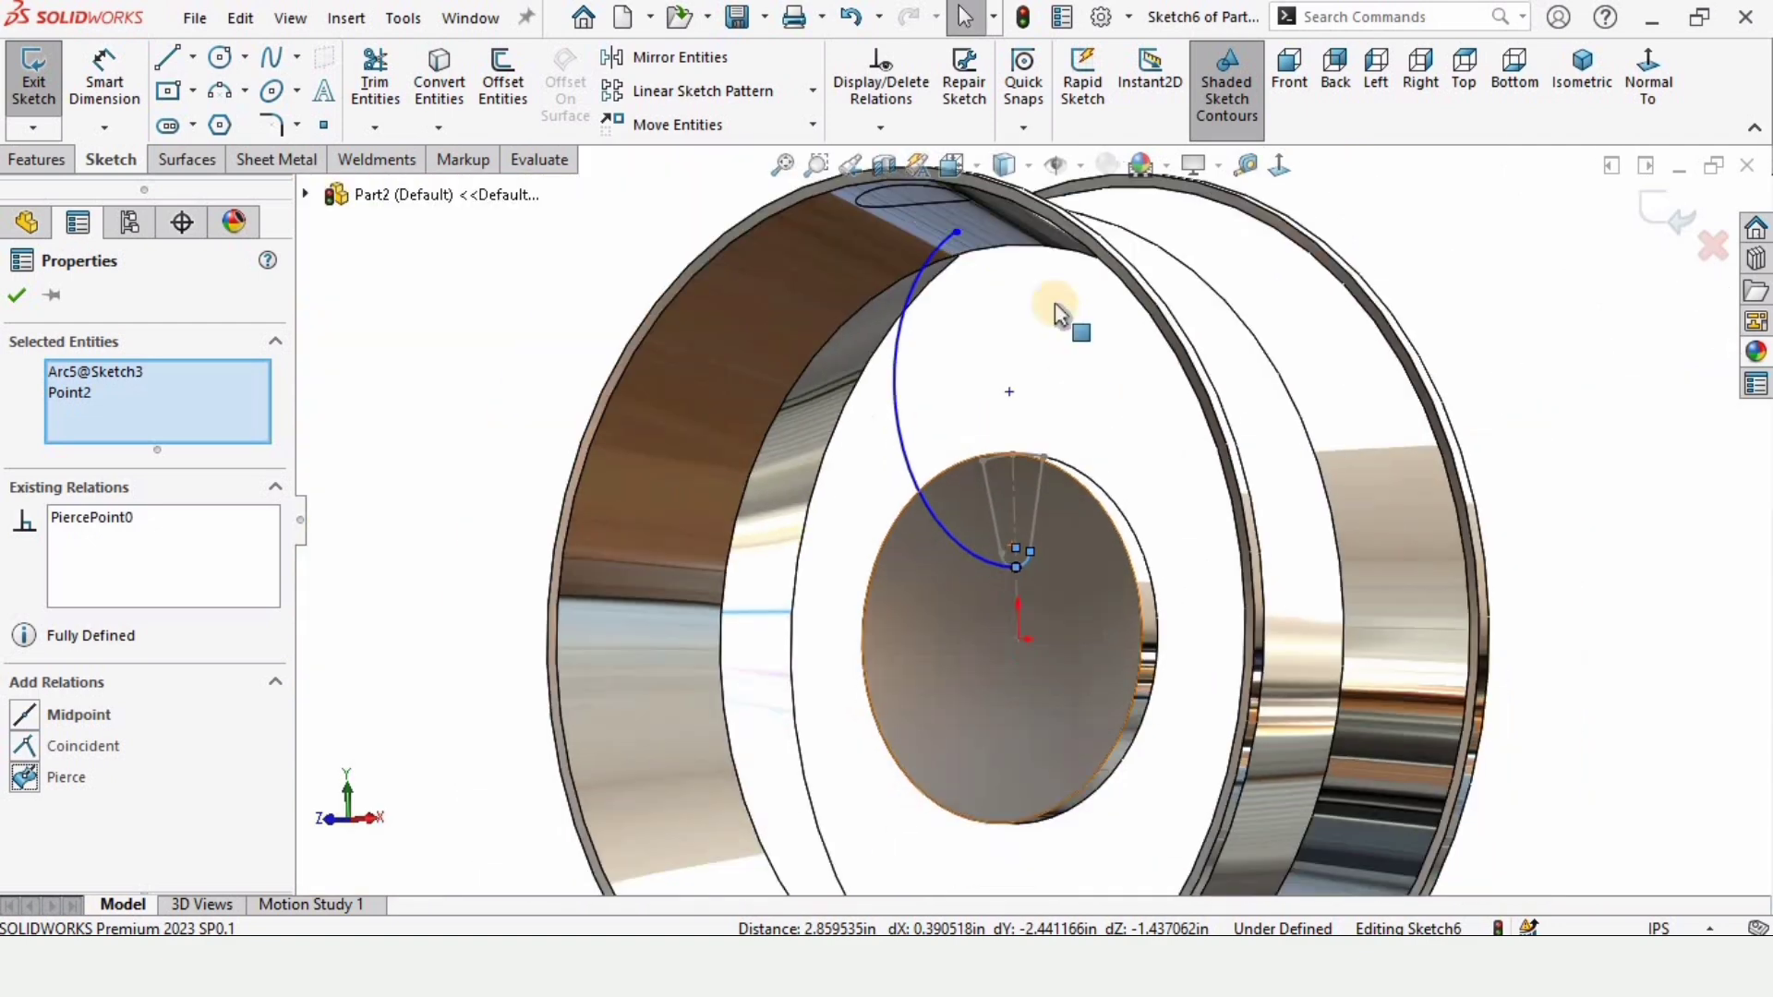
middle_click_drag(1019, 325, 863, 277)
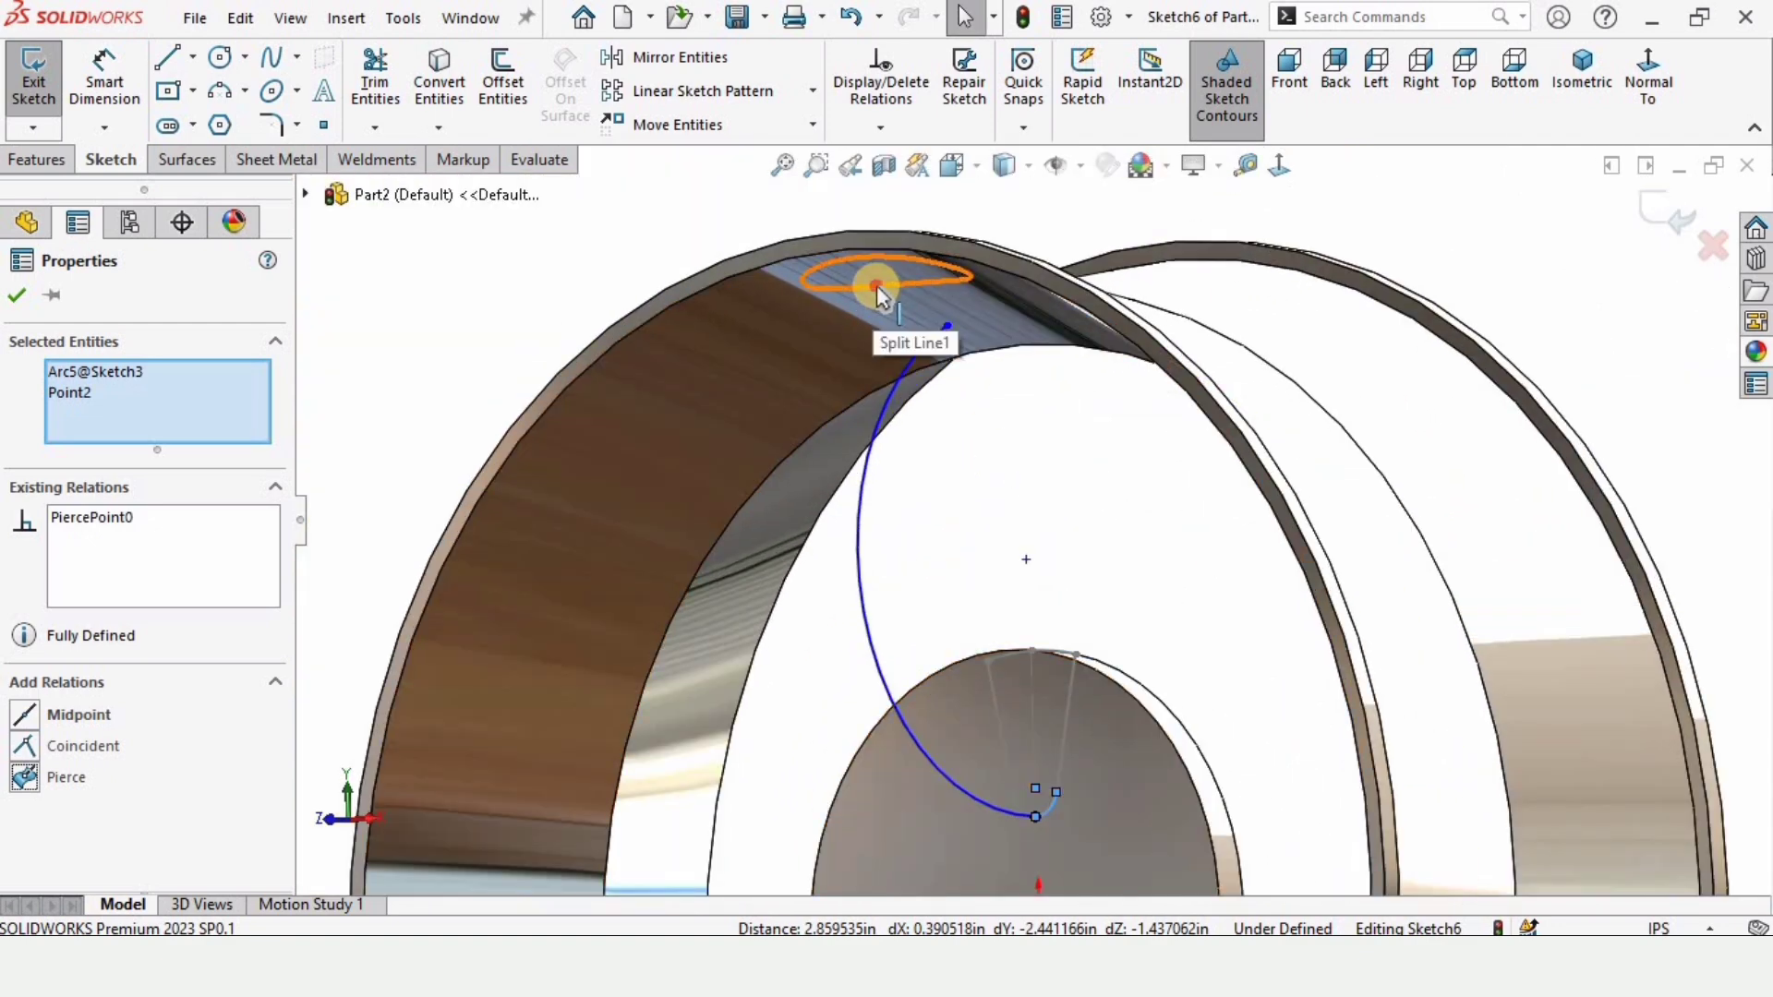
left_click(877, 288)
left_click(947, 326, "ctrl")
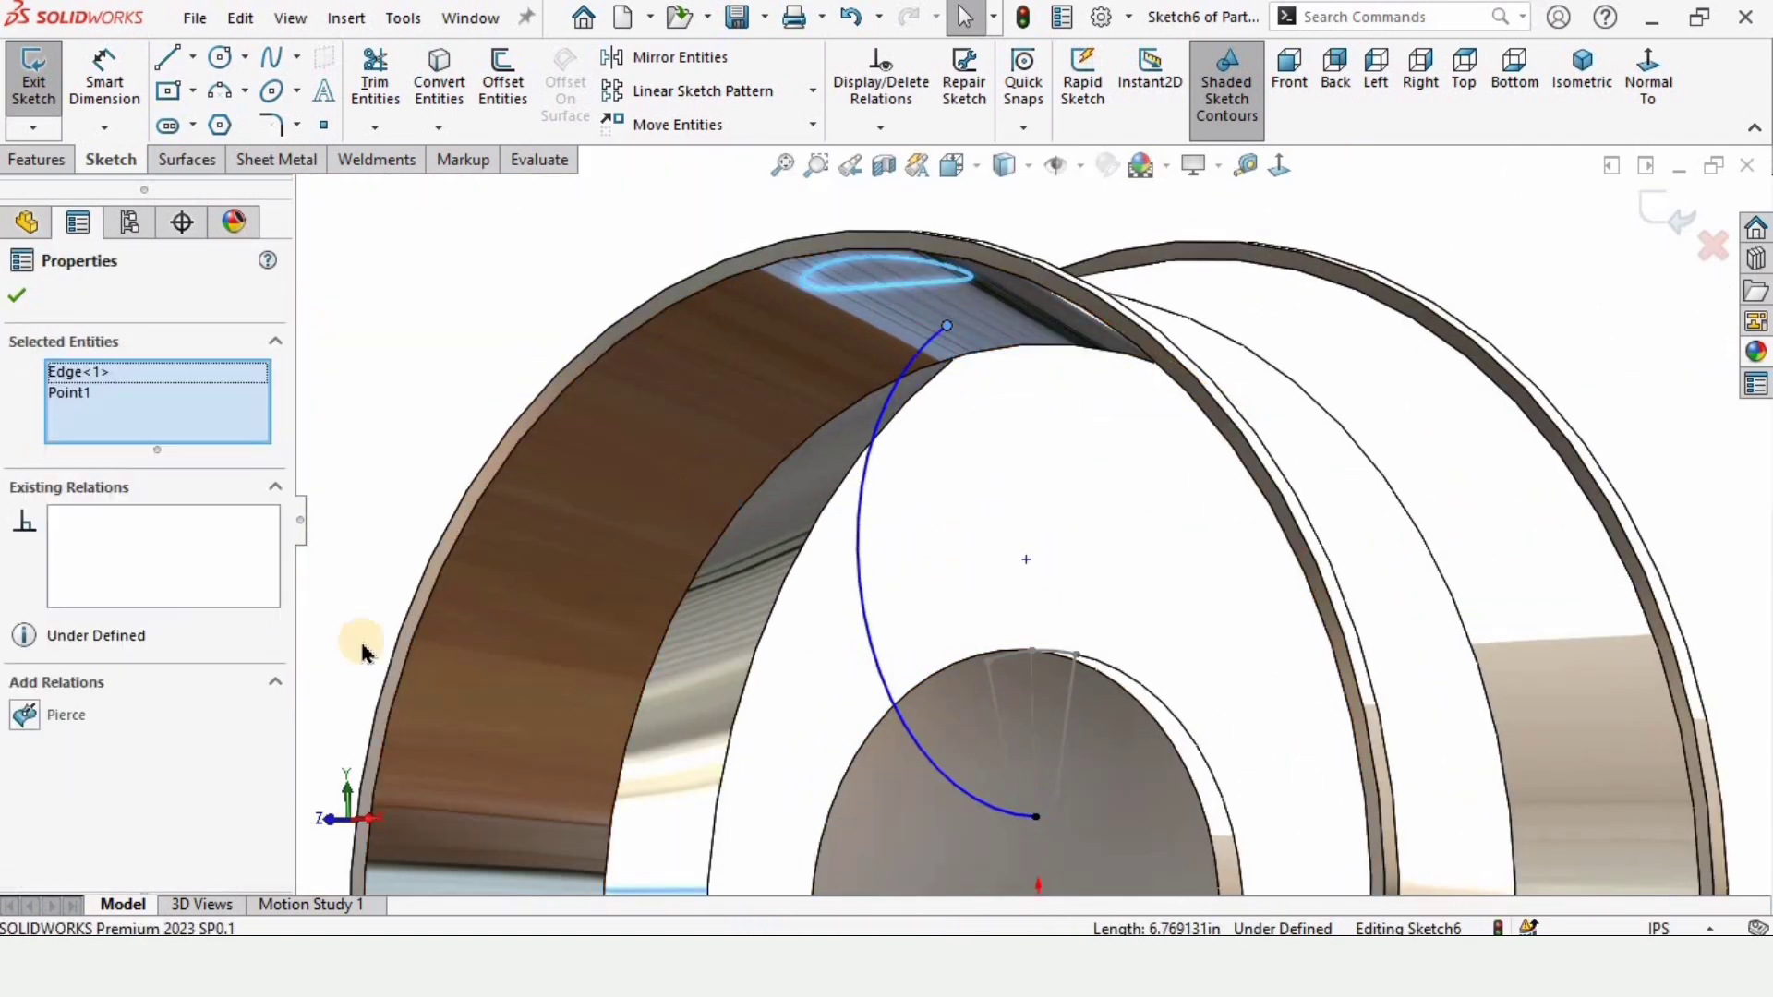
left_click(43, 716)
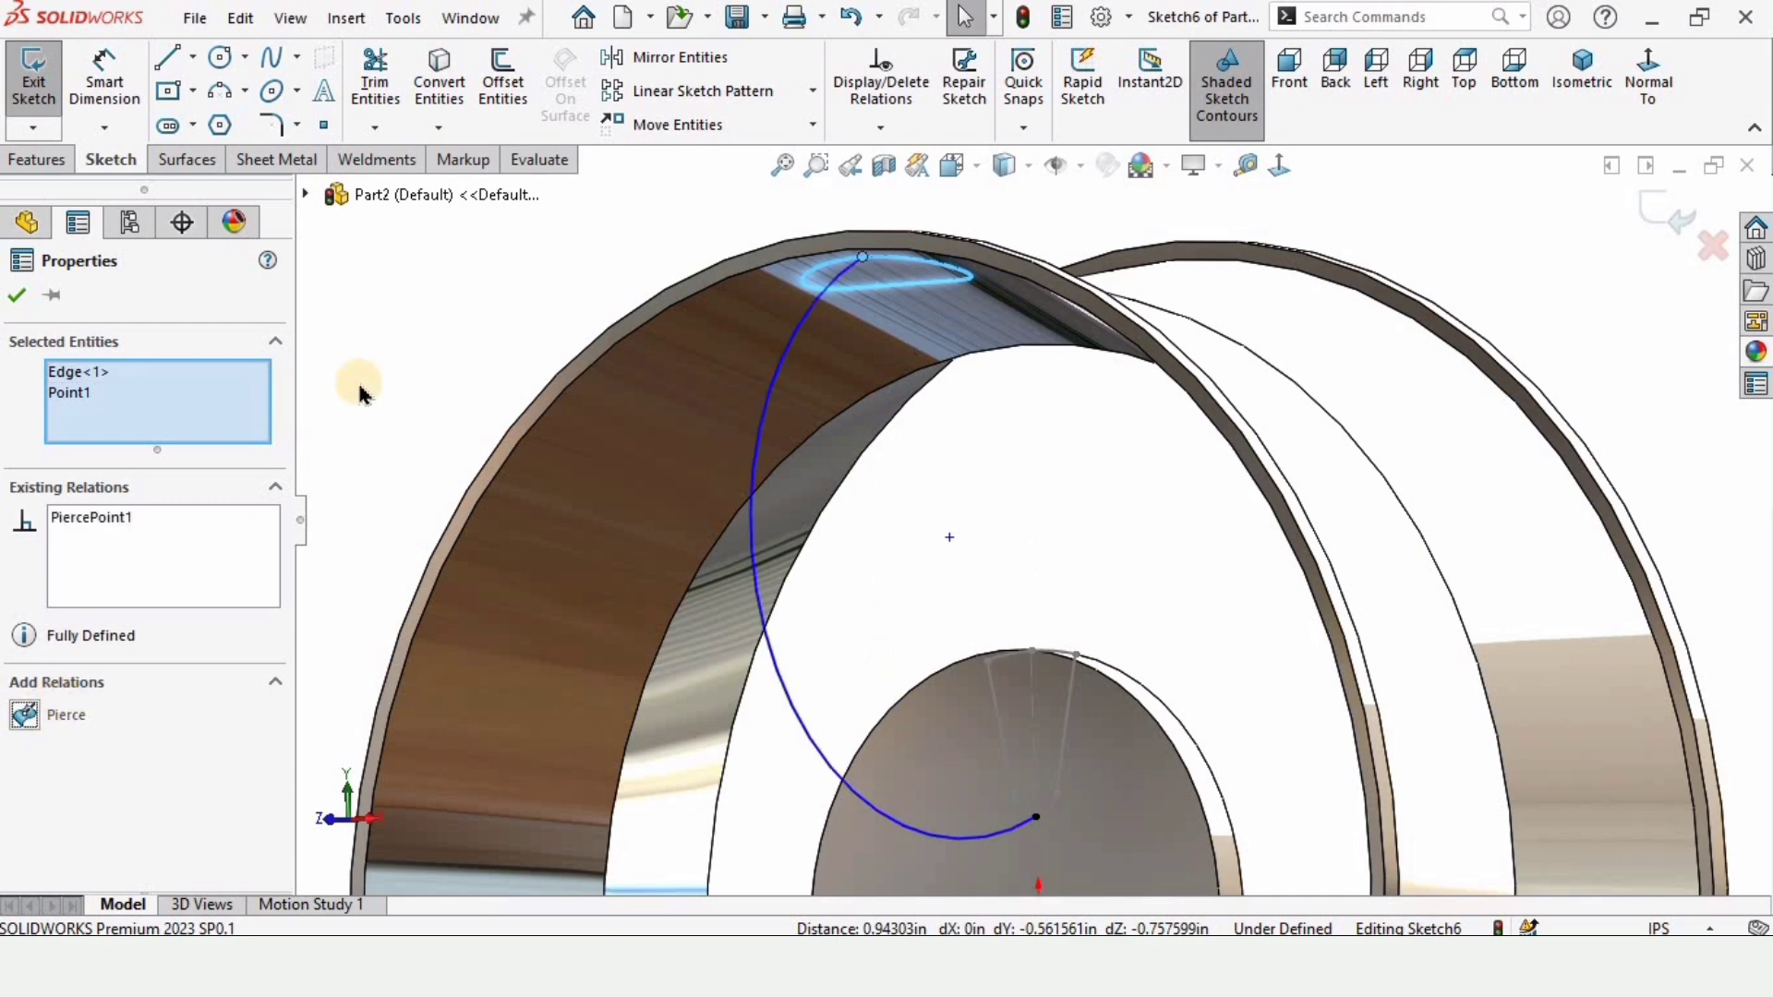
key("Escape")
Orbit around the wheel and bring up the view orientation choices
scroll(772, 408, "up", 3)
mouse_move(772, 408)
middle_mouse_down()
mouse_move(950, 451)
mouse_move(1096, 308)
middle_mouse_up()
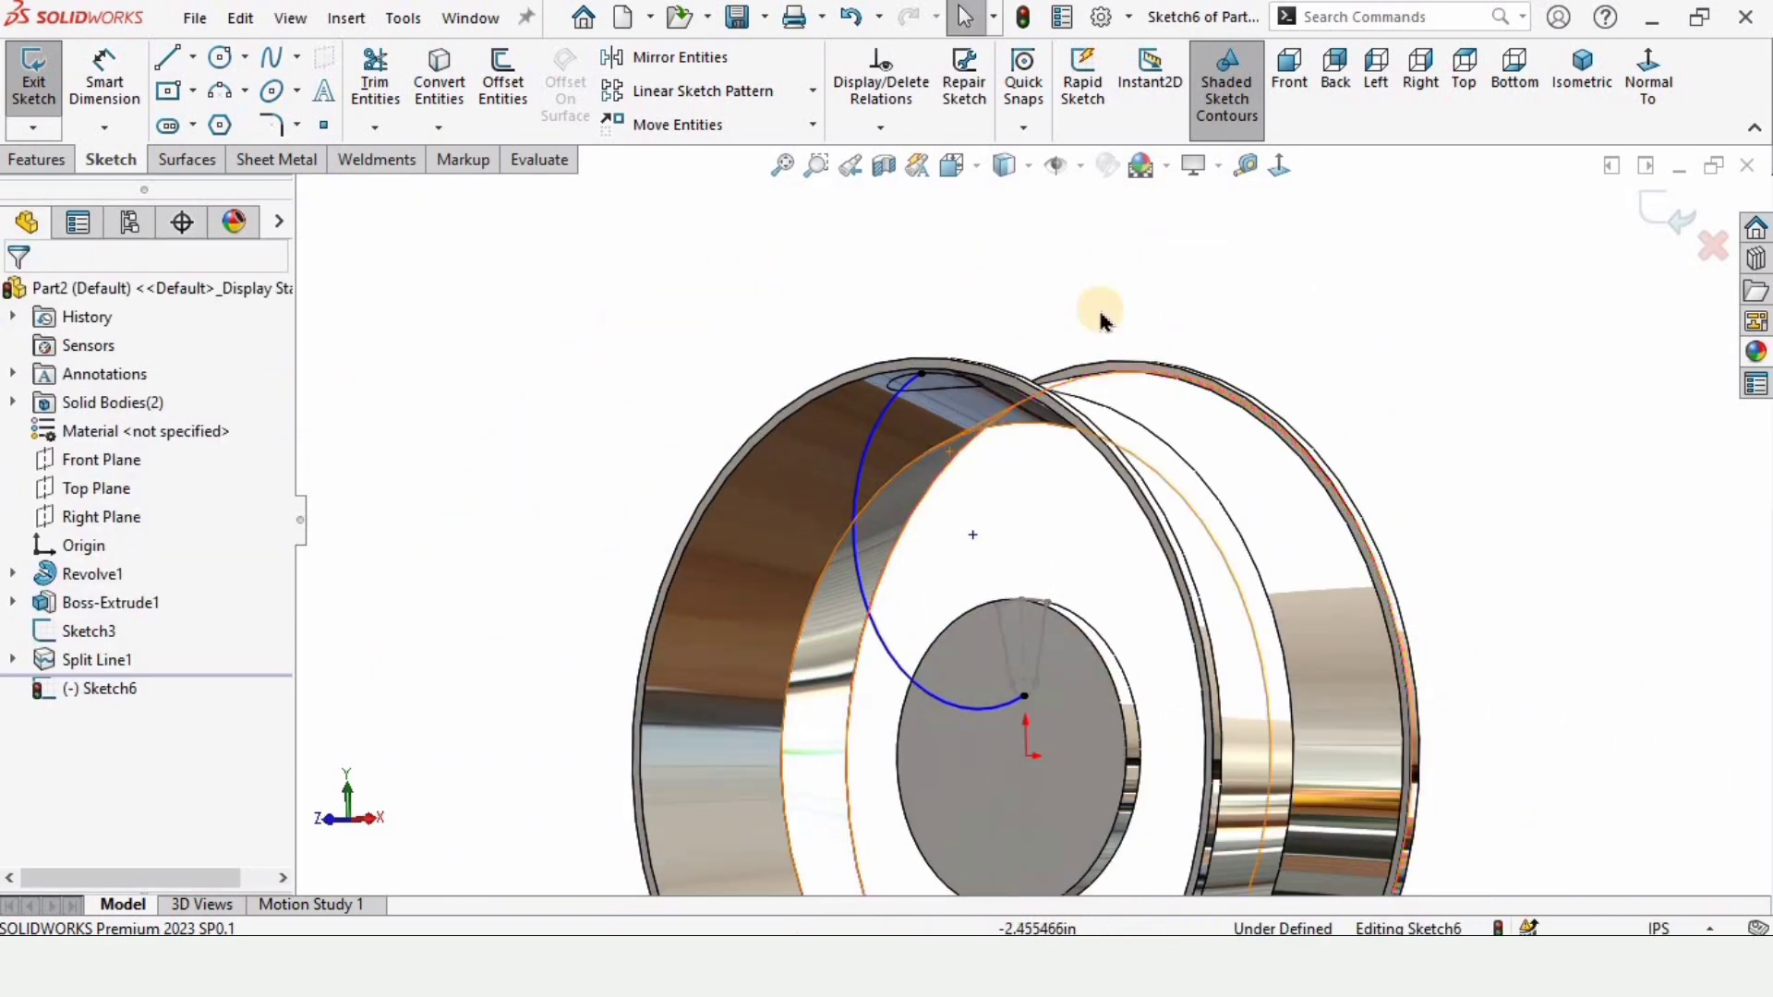
left_click(955, 166)
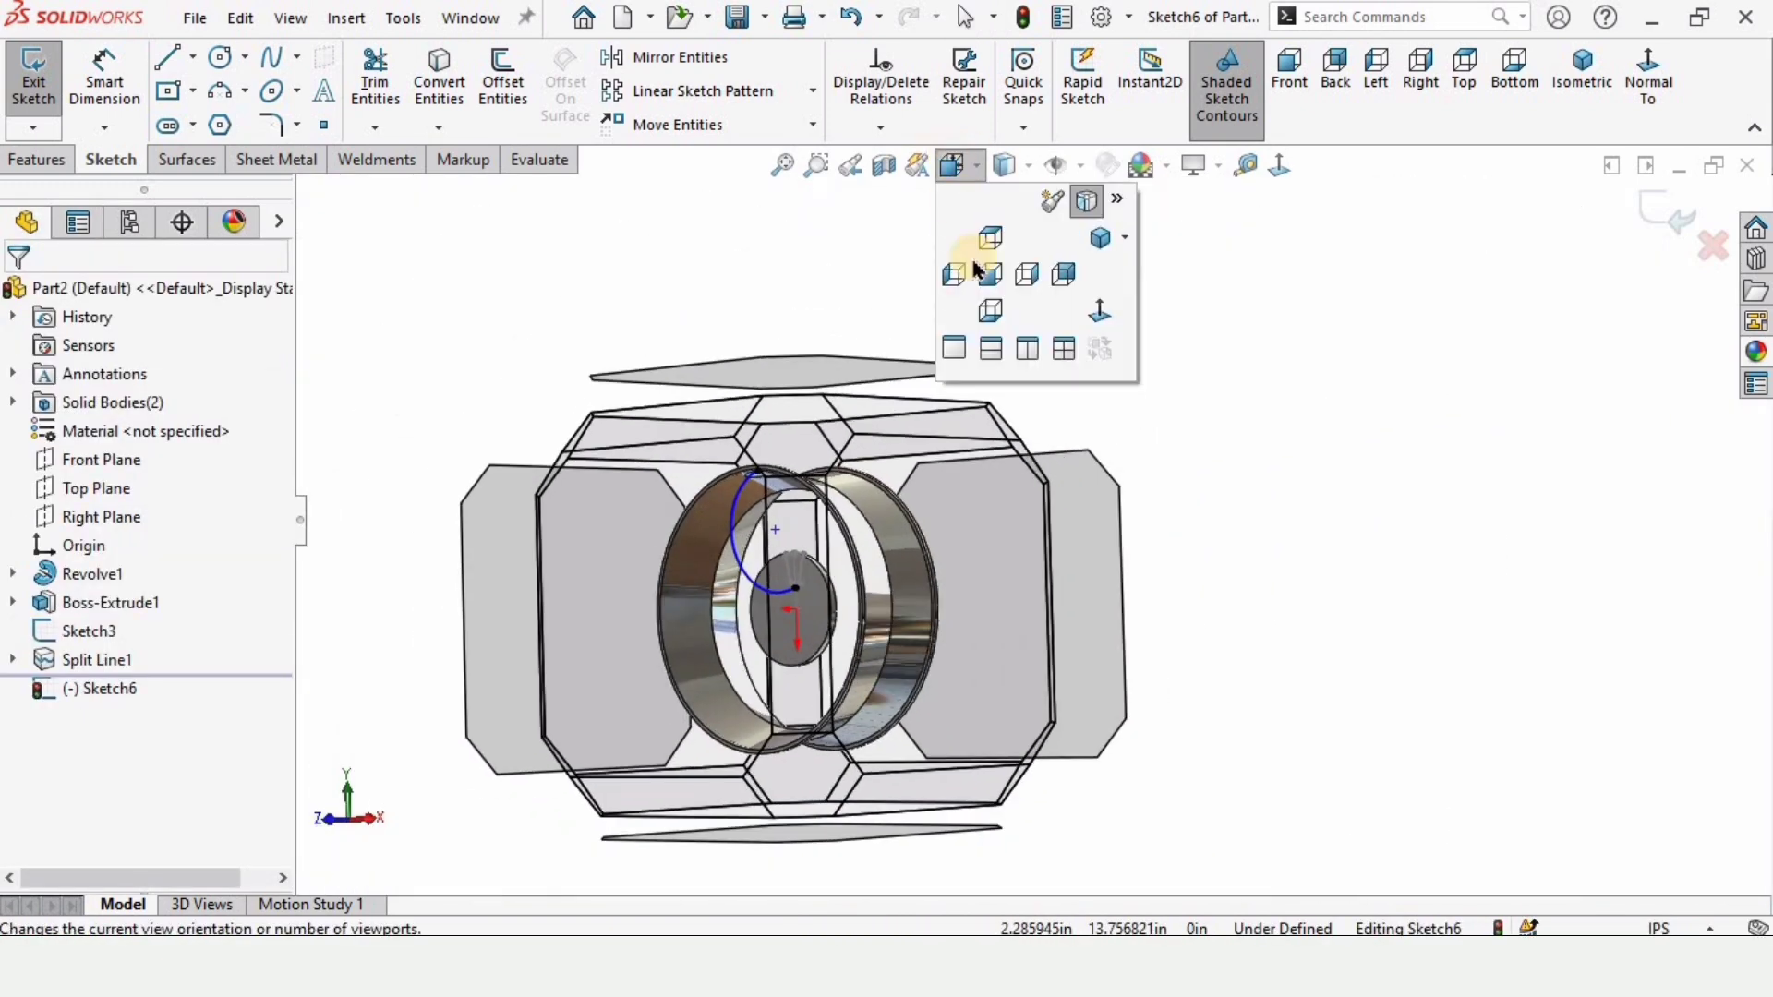
View the sketch plane normal and give the arc an 8 in radius
left_click(1105, 313)
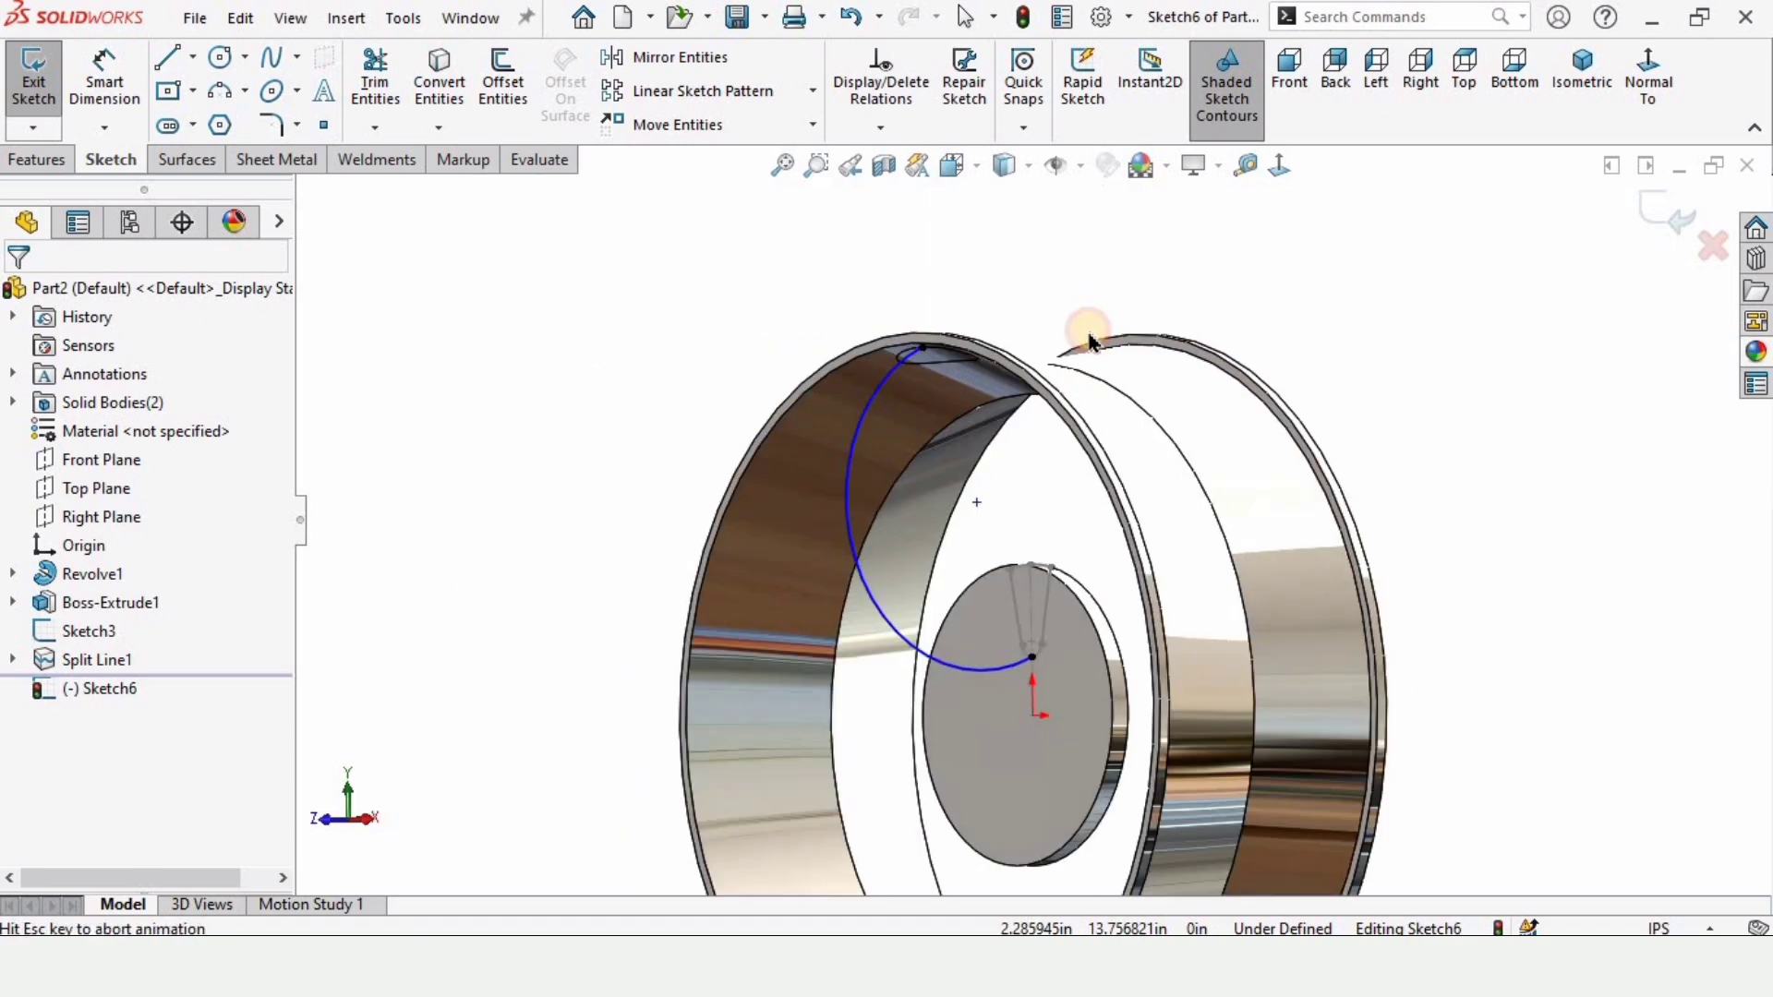
left_click(105, 89)
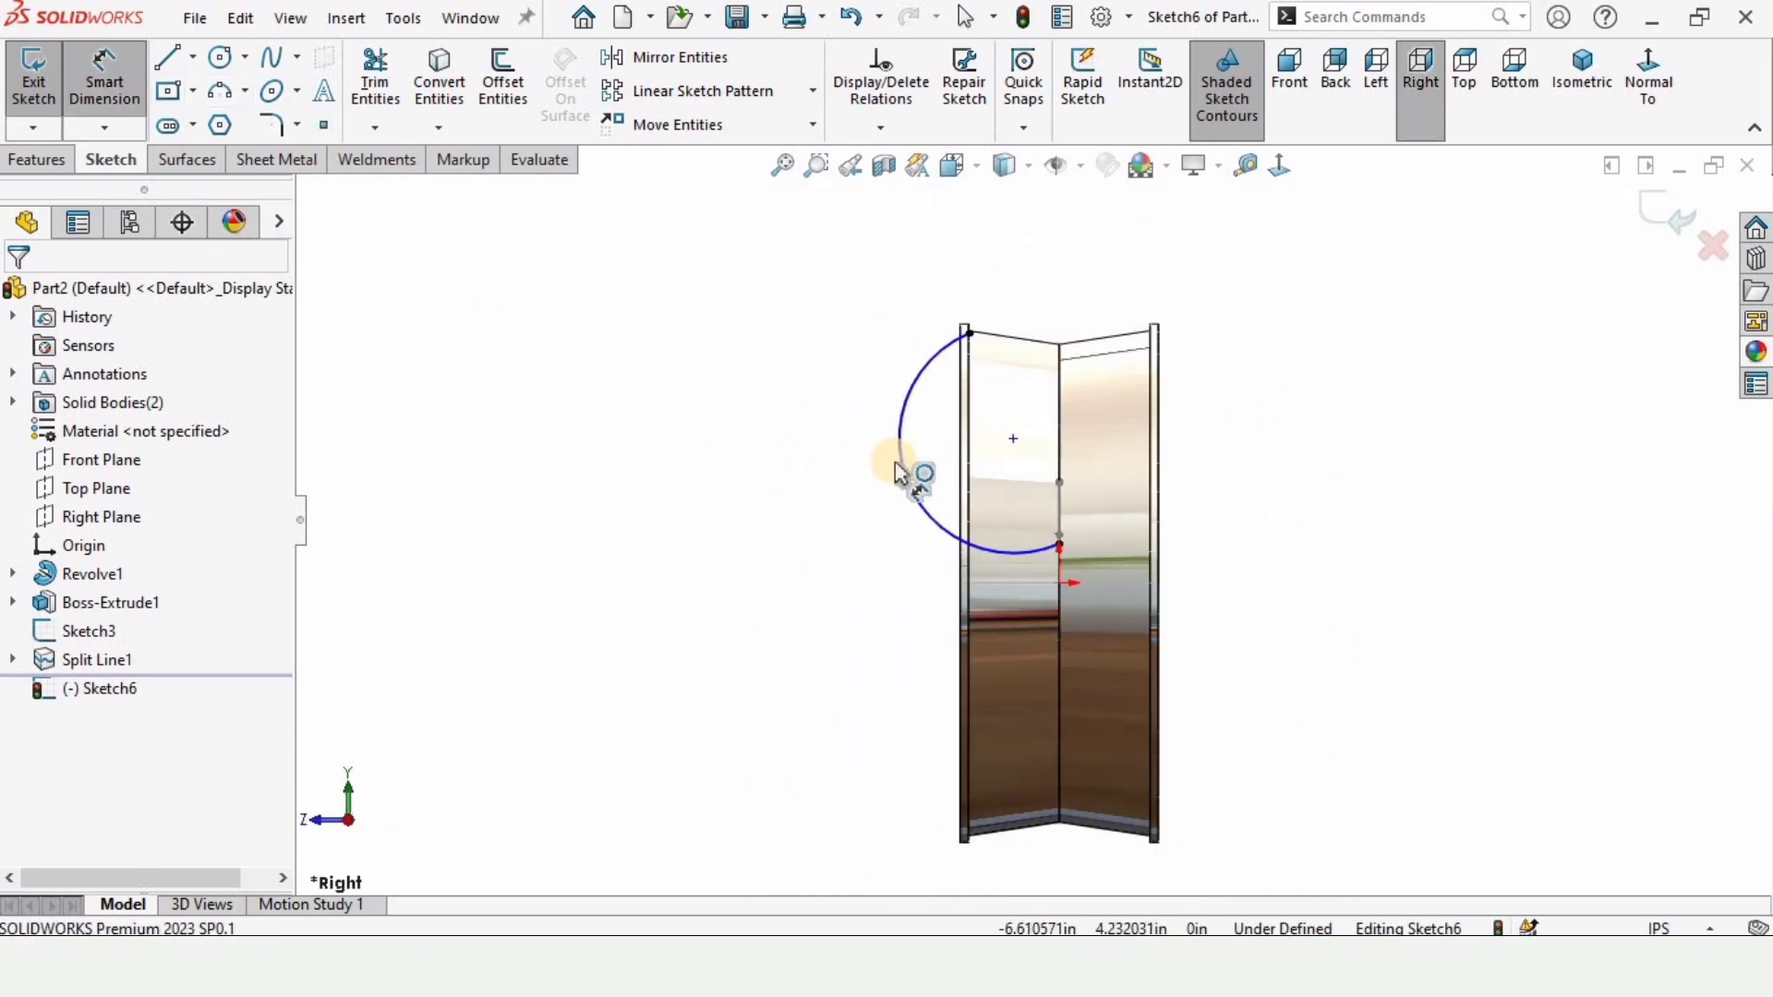
left_click(1150, 406)
left_click(1266, 365)
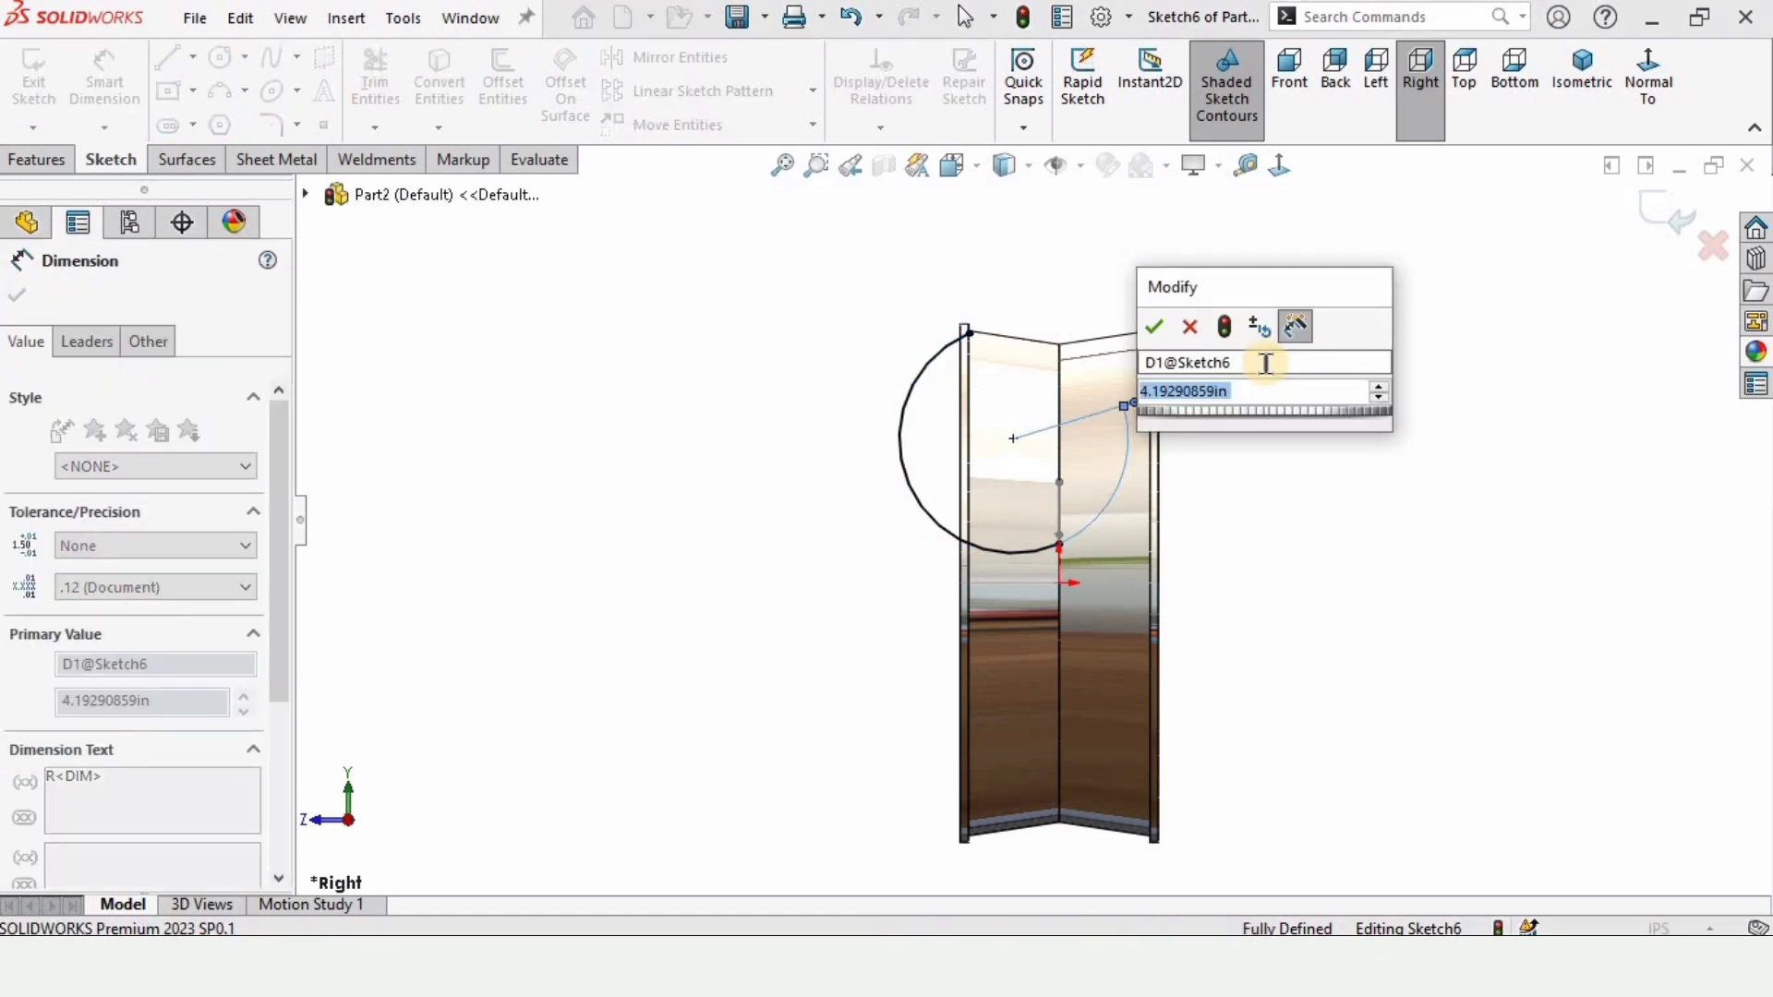
type("8")
key("Return")
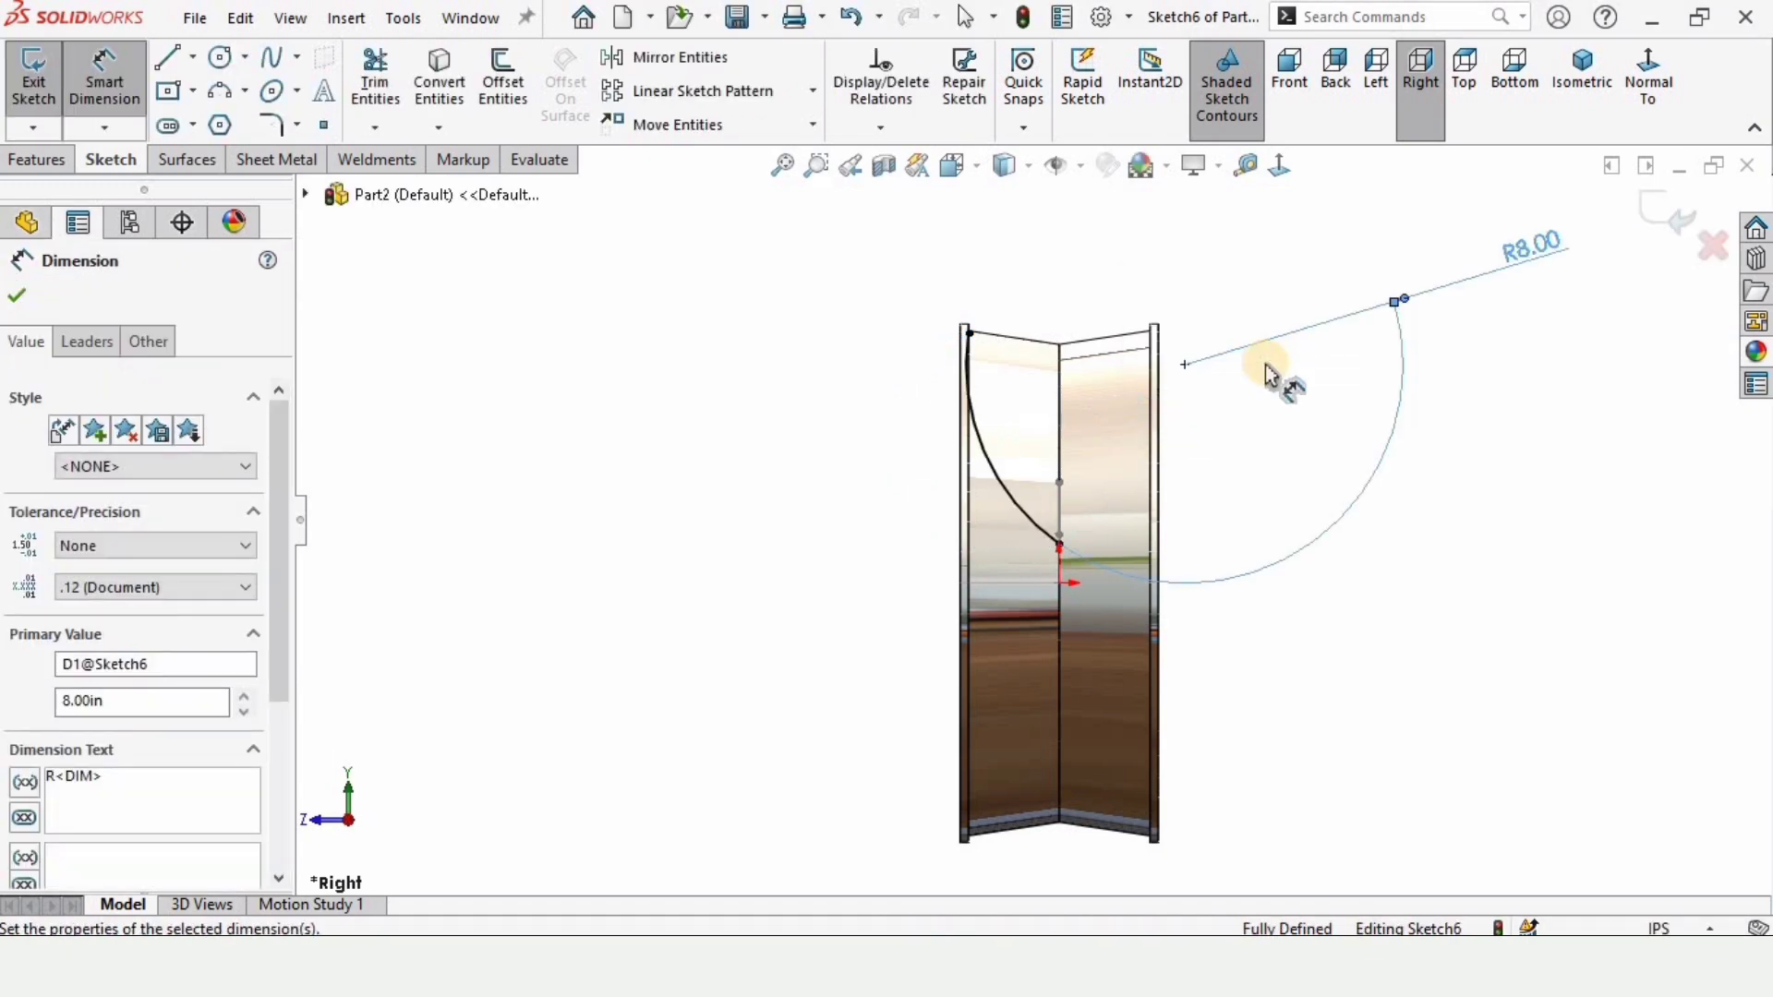
left_click(1374, 609)
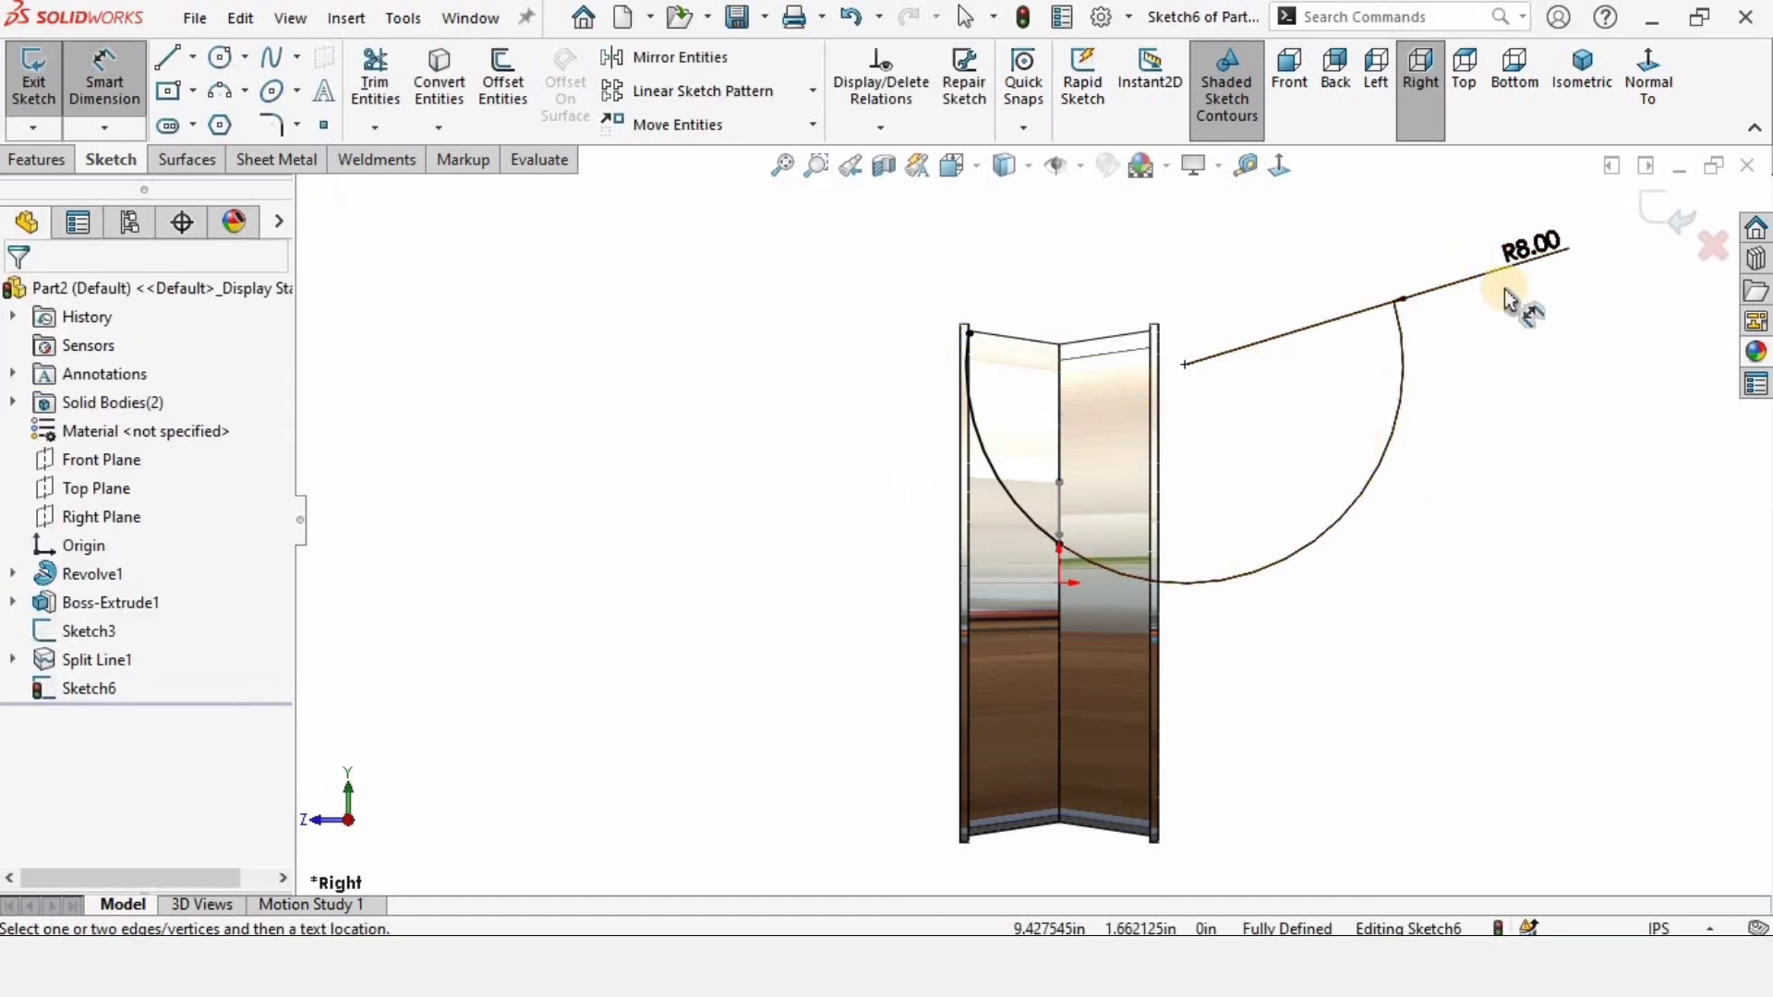
Place the R8.00 label beside the arc and exit Sketch6
left_click_drag(1511, 311, 951, 475)
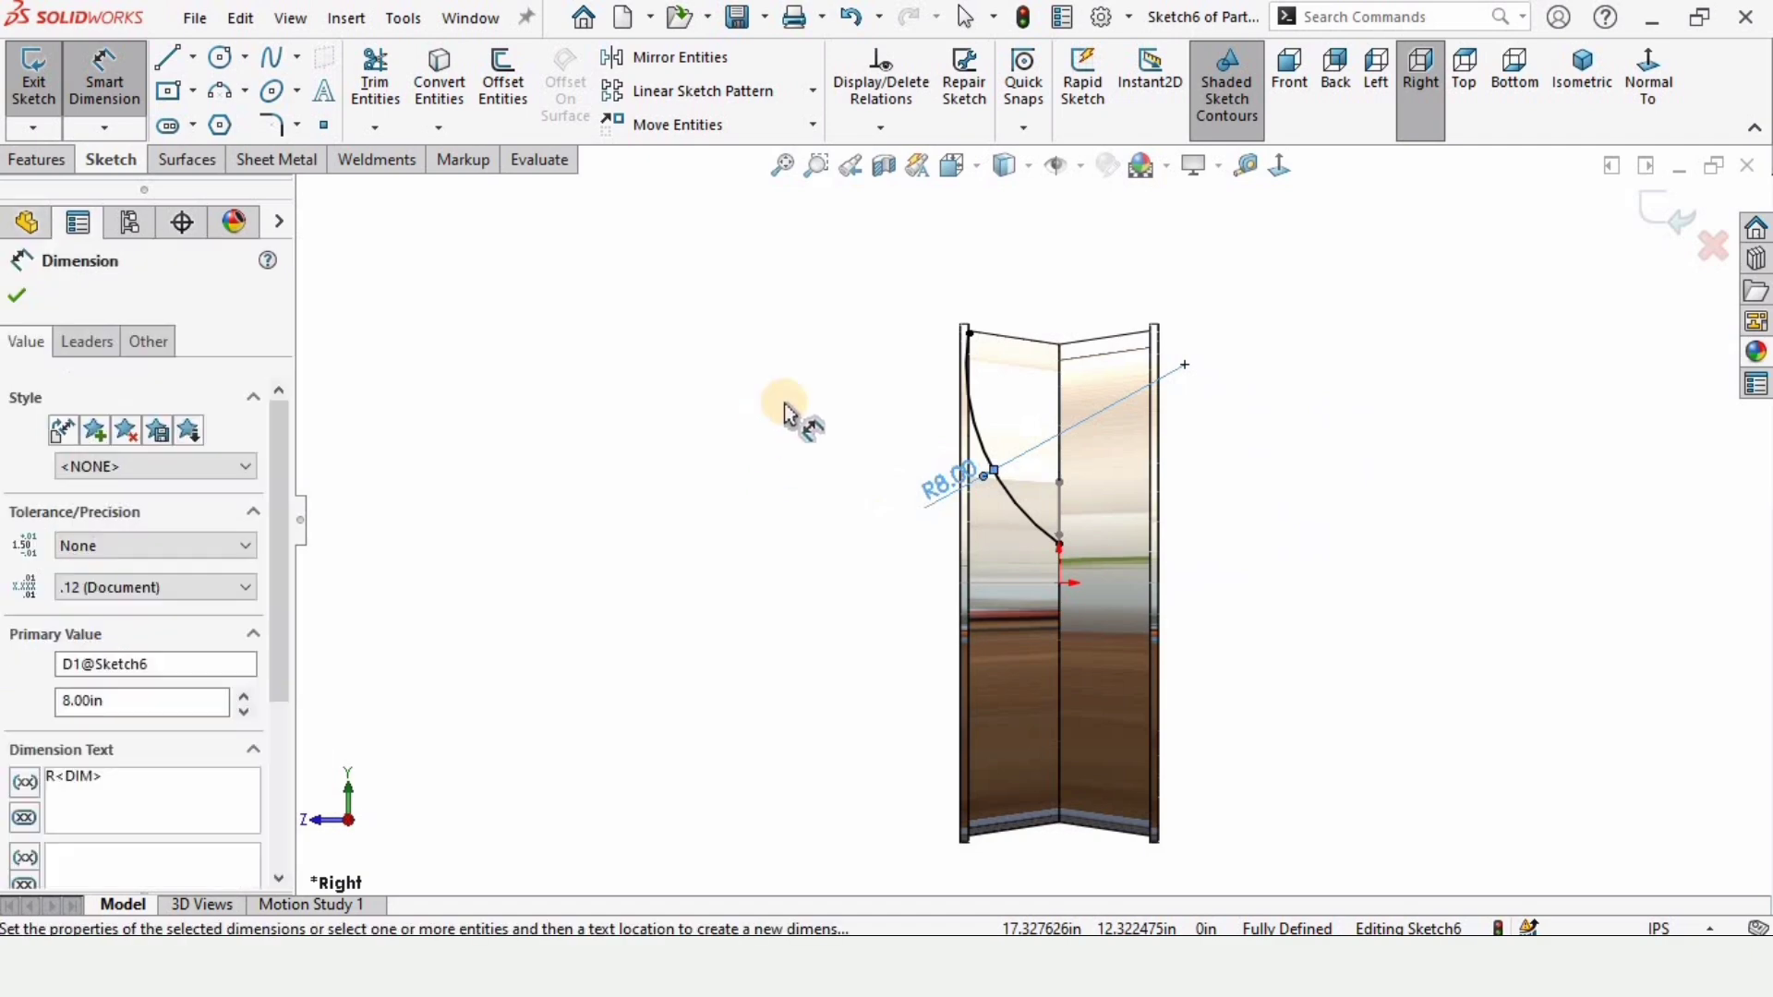
left_click(1241, 512)
scroll(1330, 508, "down", 1)
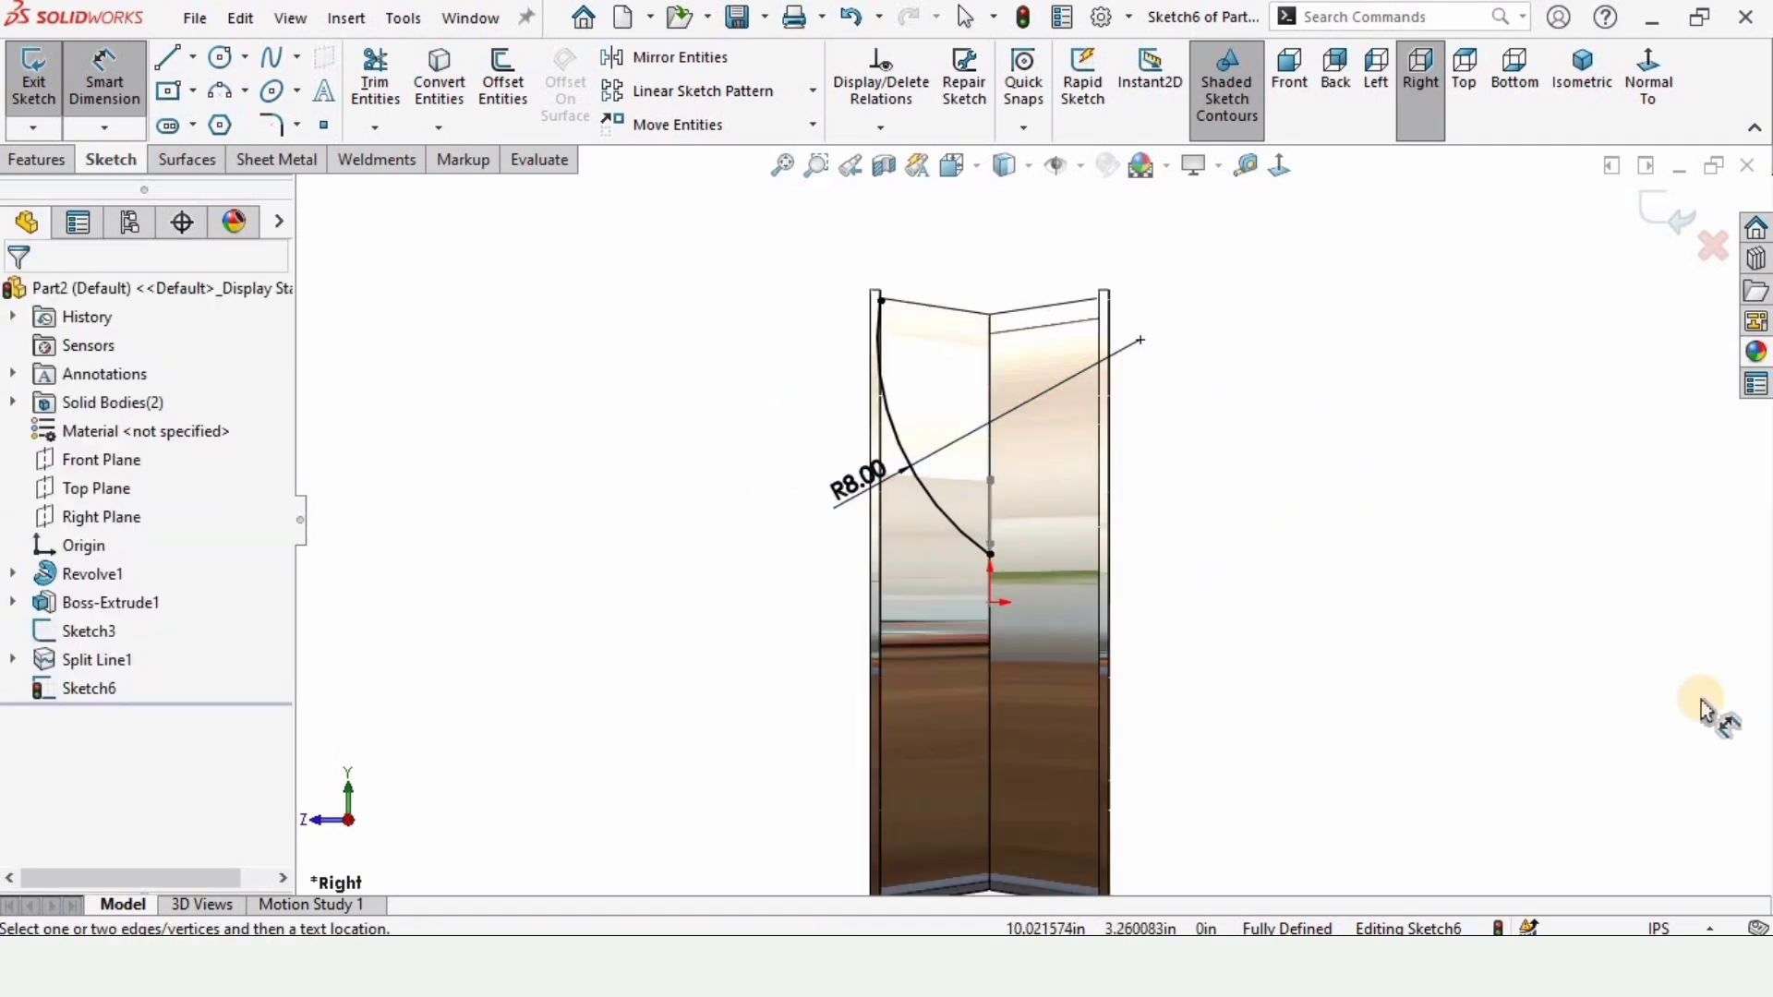
scroll(1706, 711, "down", 1)
left_click(1667, 214)
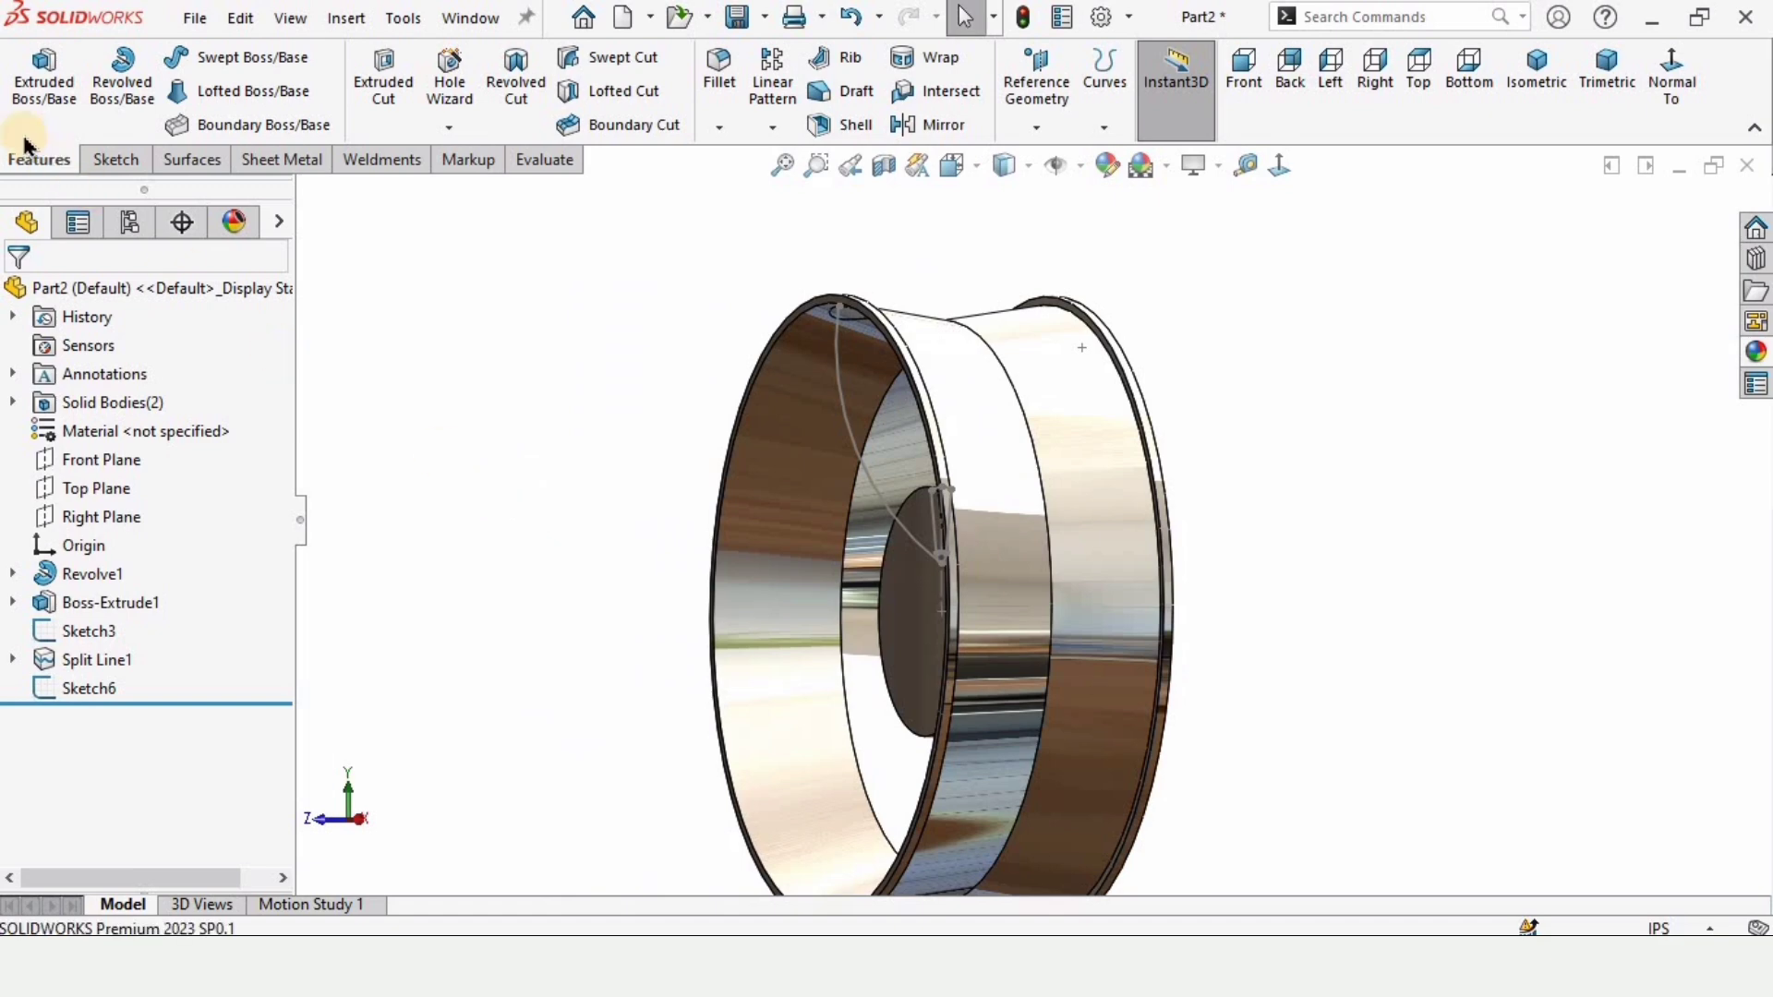
Start a loft with the closed hub spoke outline, picked via SelectionManager, as first profile
left_click(249, 94)
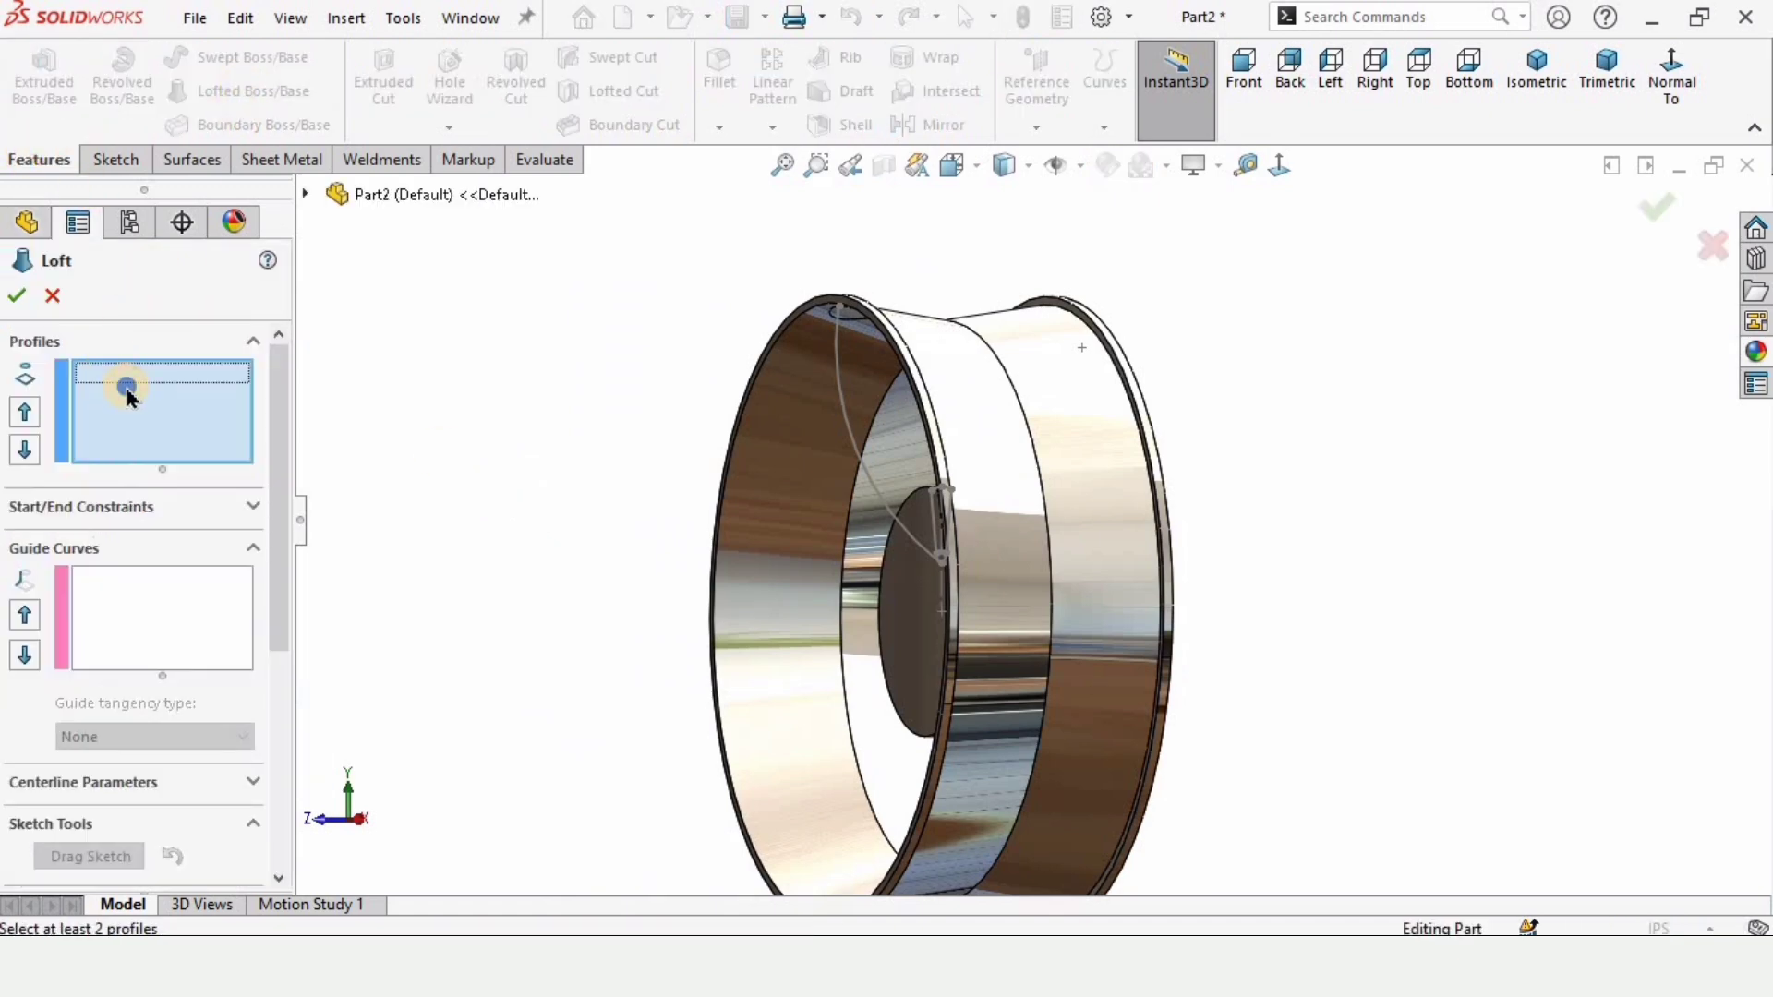
right_click(130, 395)
left_click(231, 451)
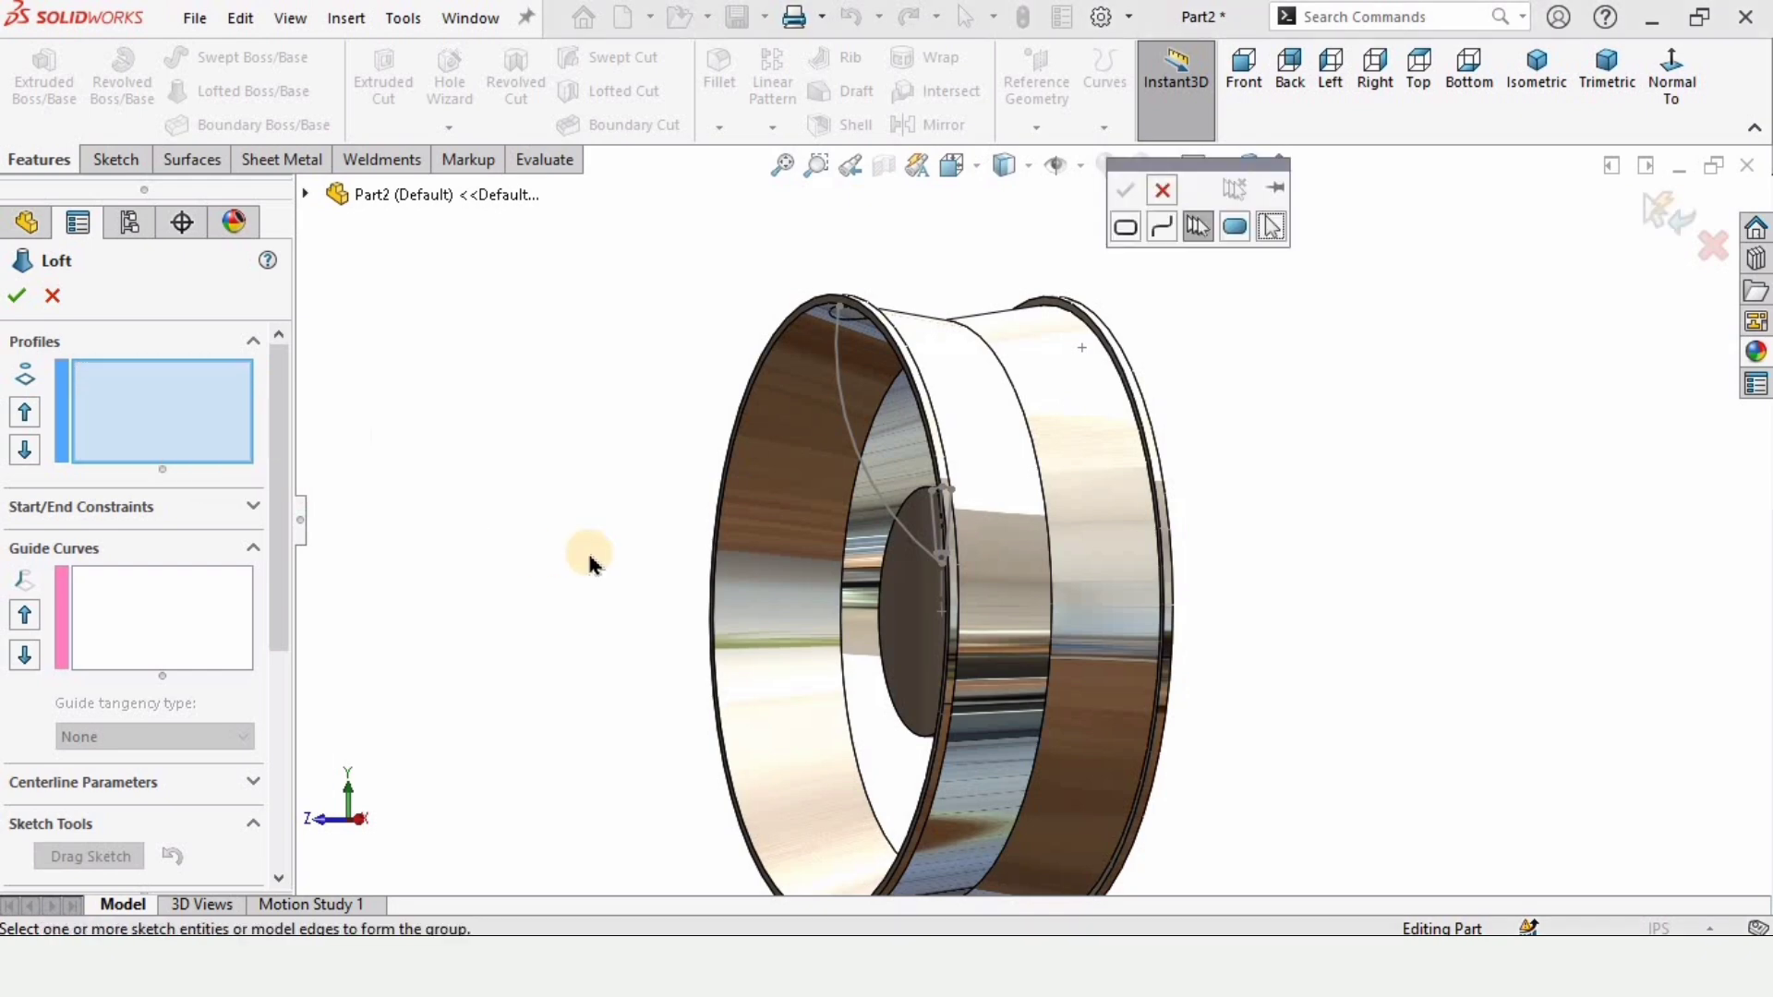
middle_click_drag(590, 558, 1006, 475)
scroll(1006, 475, "down", 5)
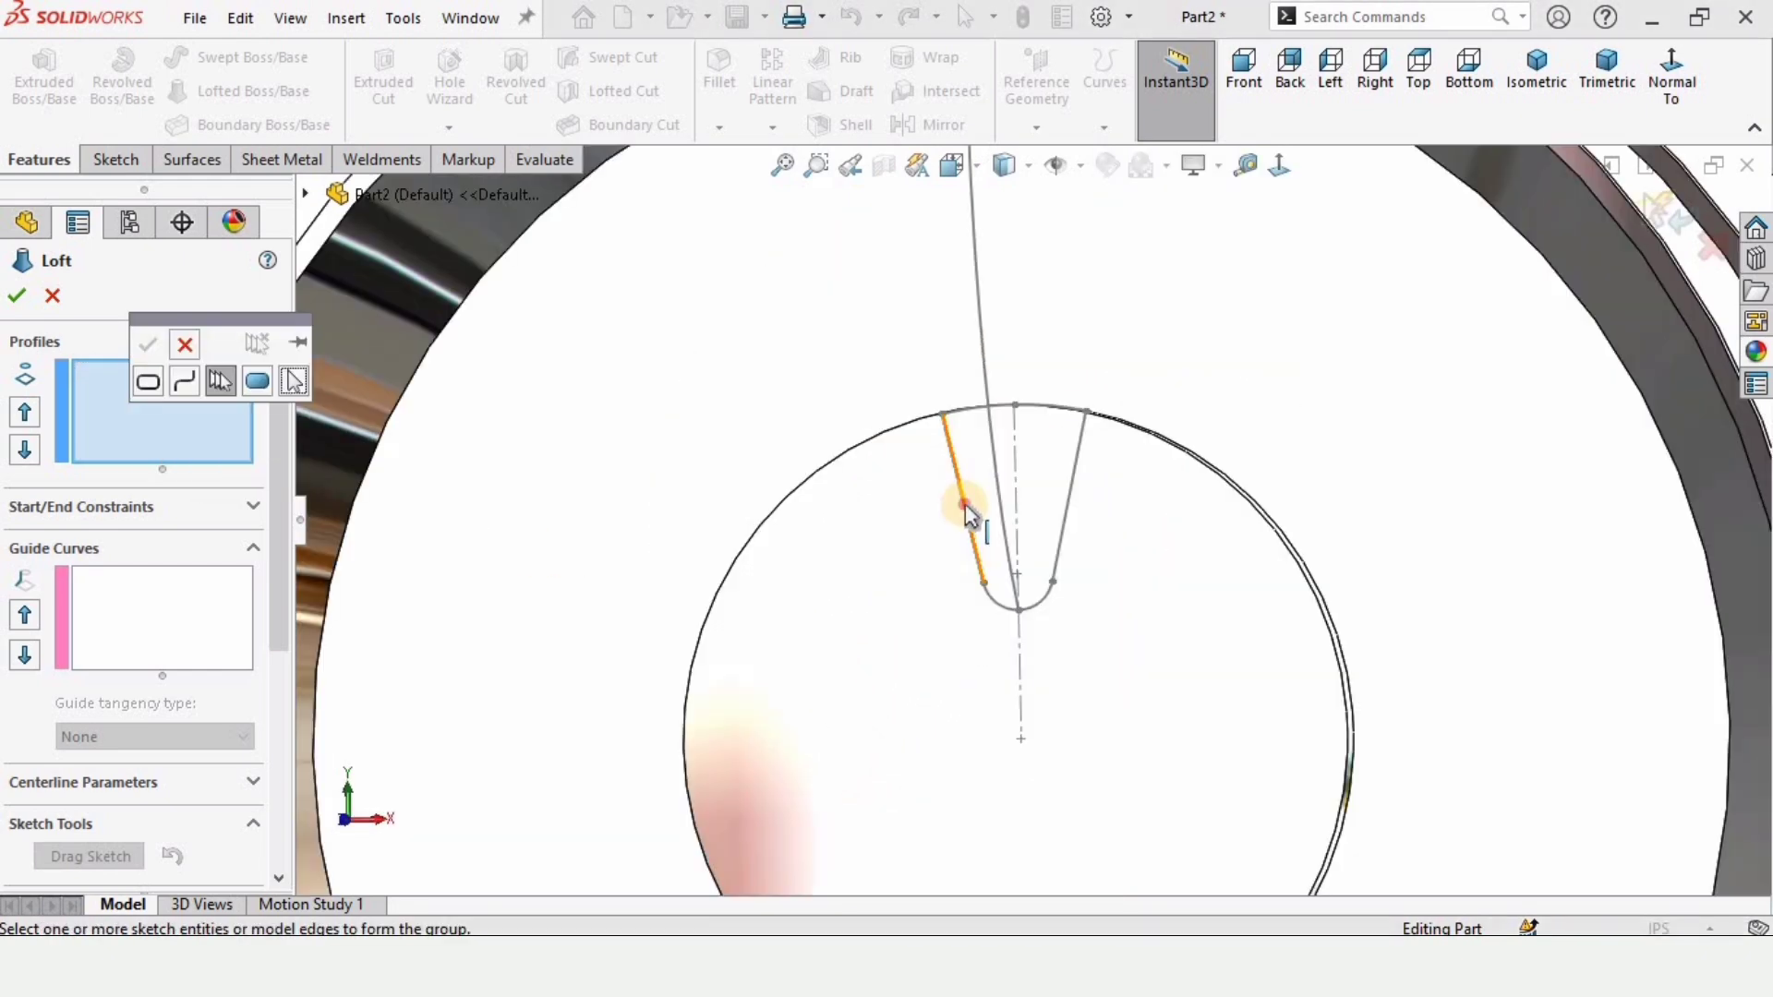
left_click(965, 502)
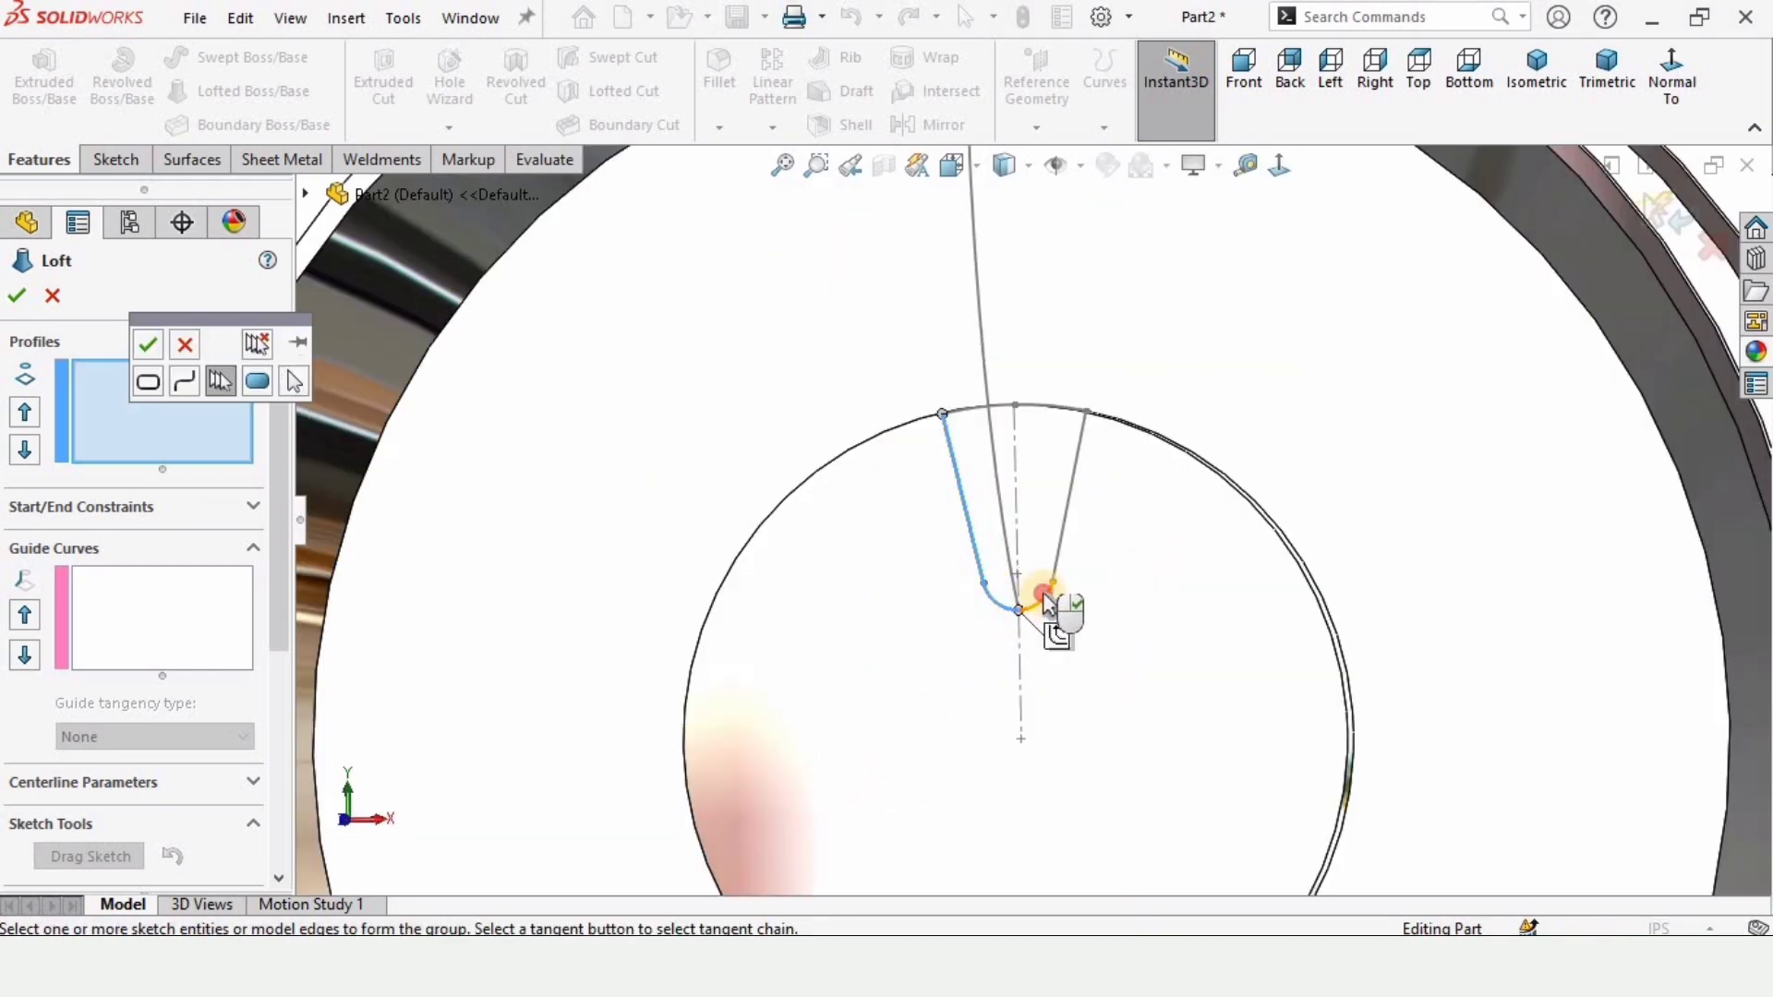
left_click(1043, 595)
left_click(1048, 409)
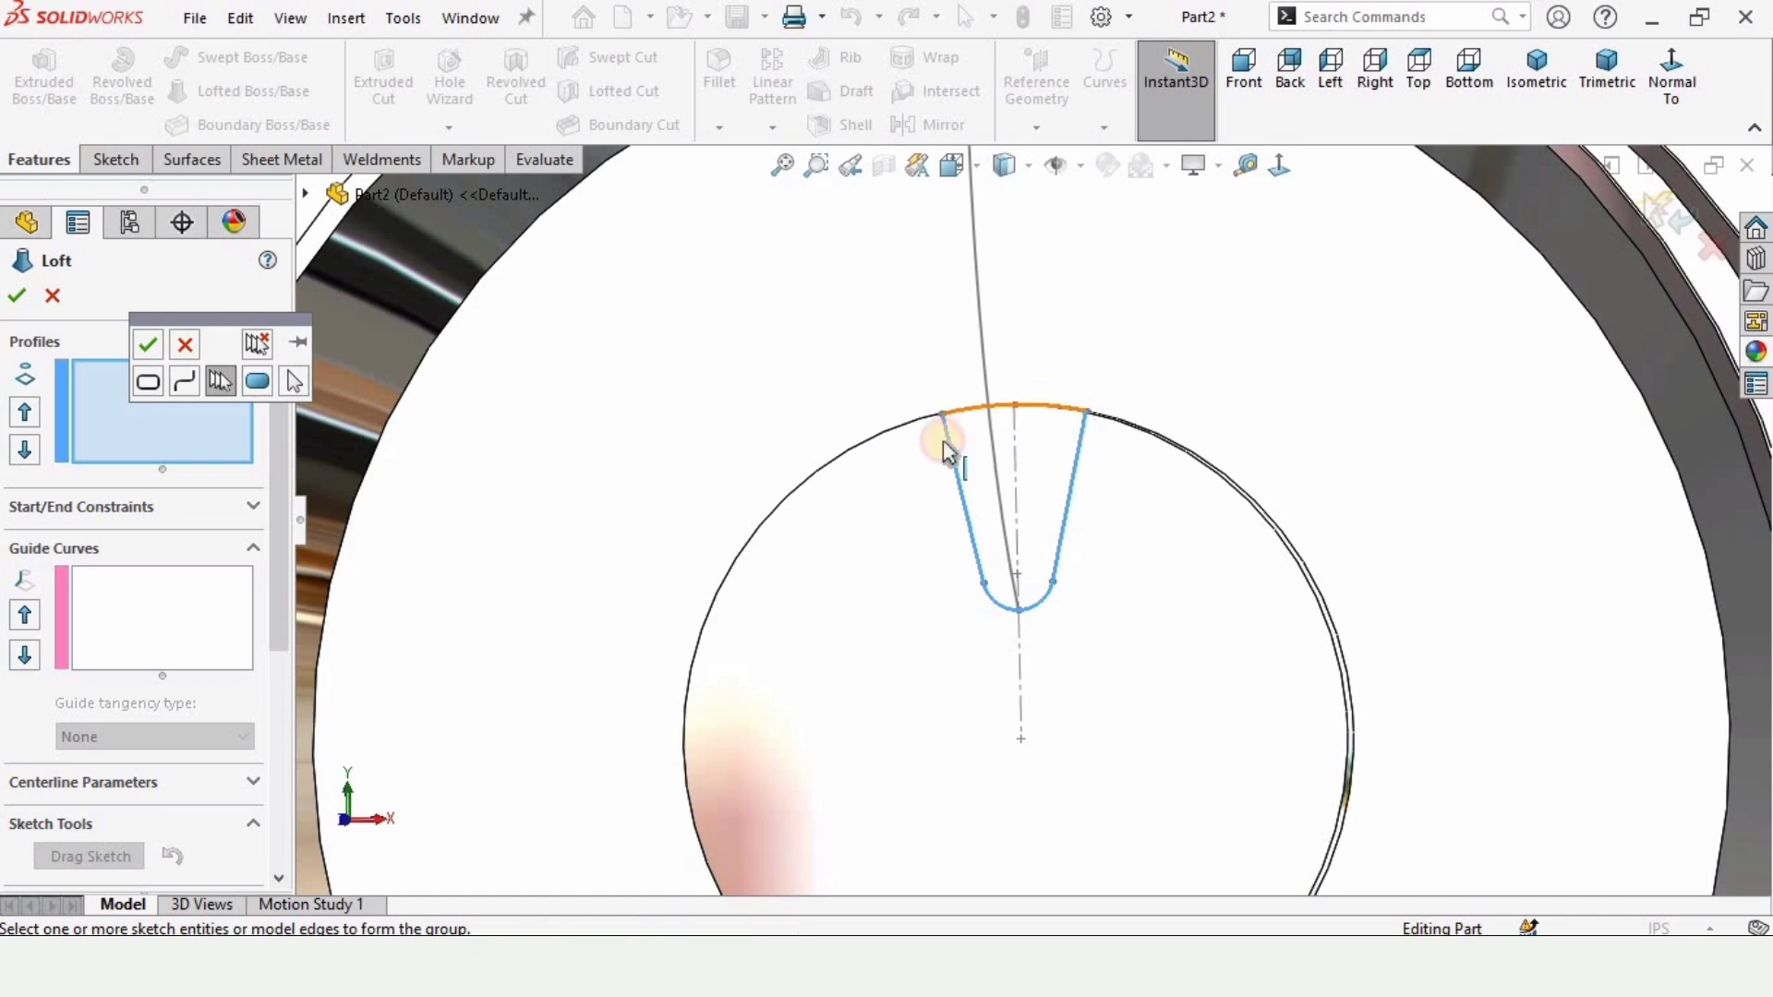
left_click(148, 345)
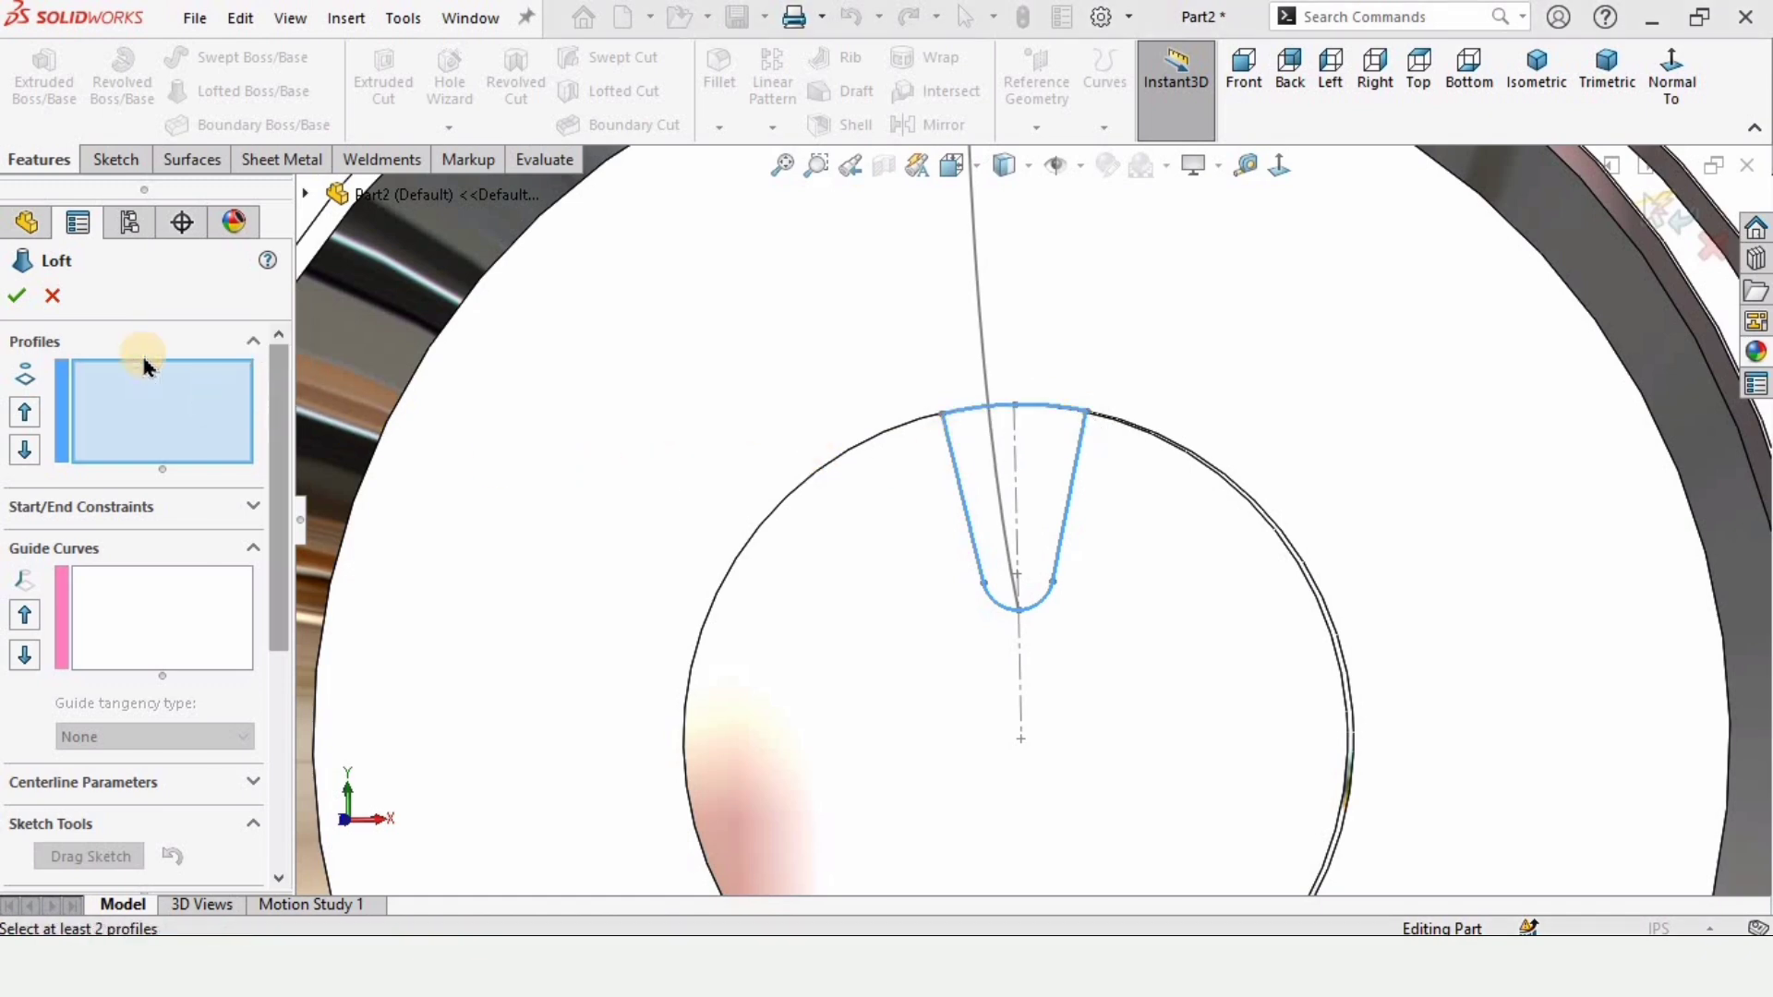
Add the rim's top edge as the loft's second profile
left_click(136, 420)
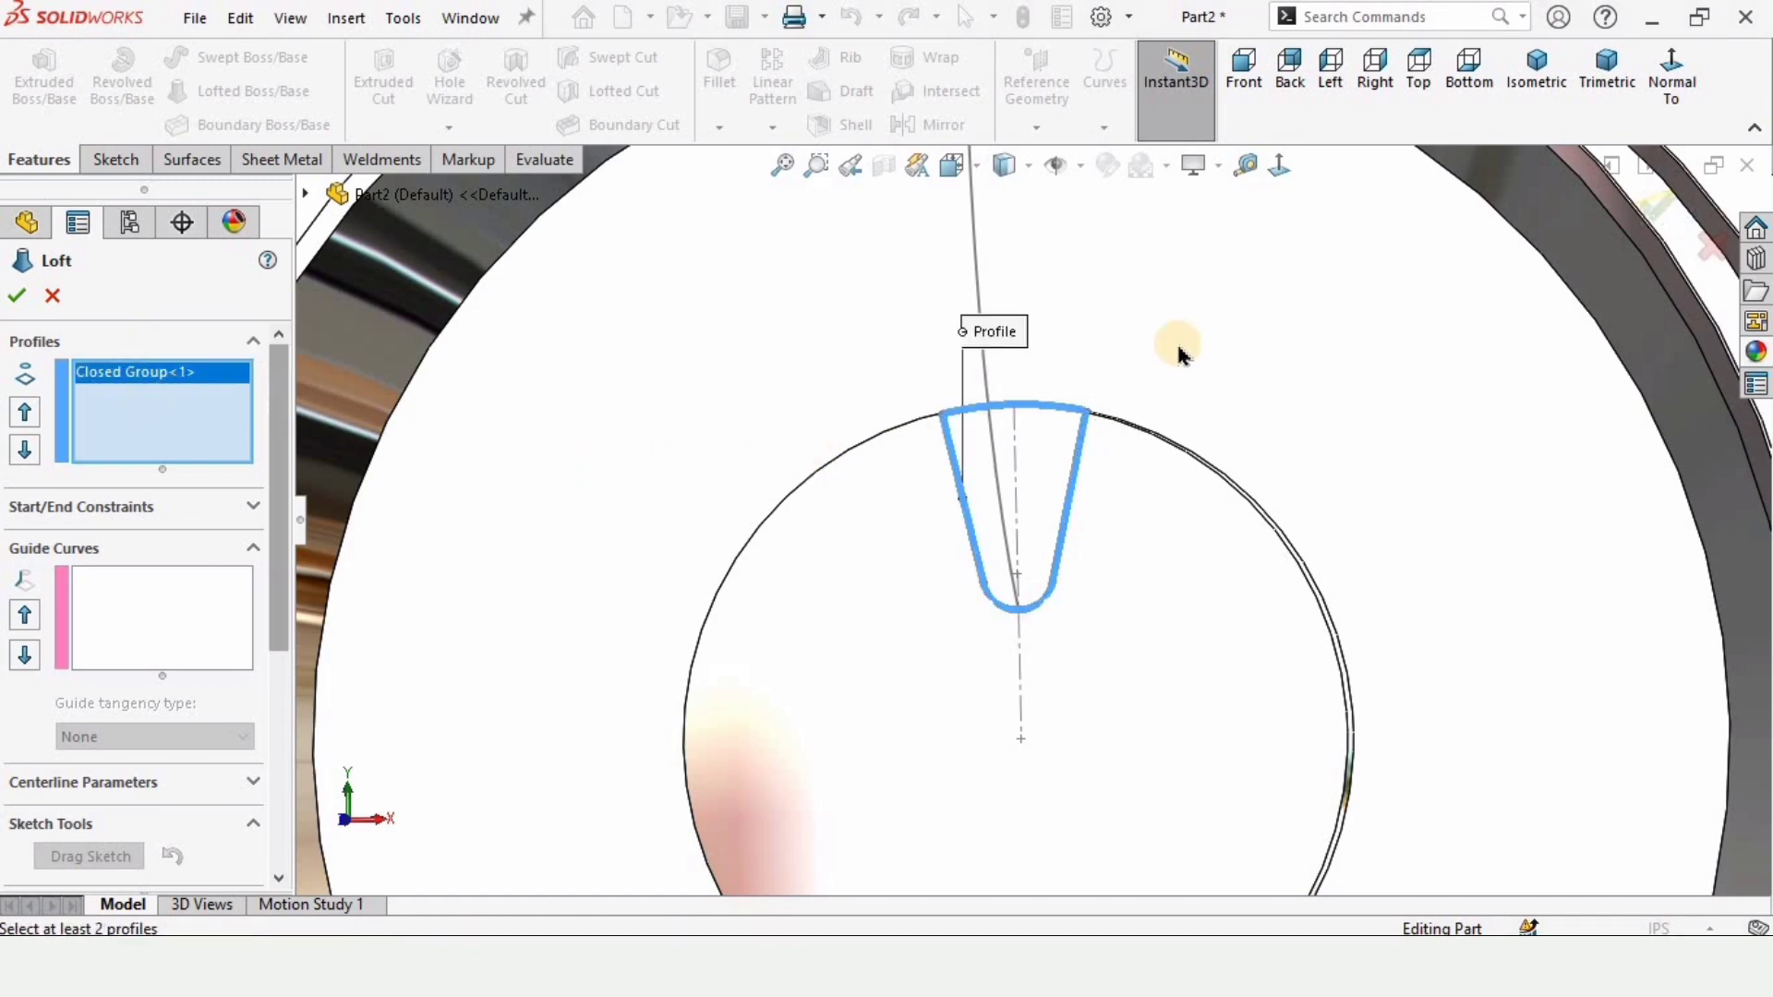
scroll(1180, 355, "up", 5)
scroll(979, 258, "down", 4)
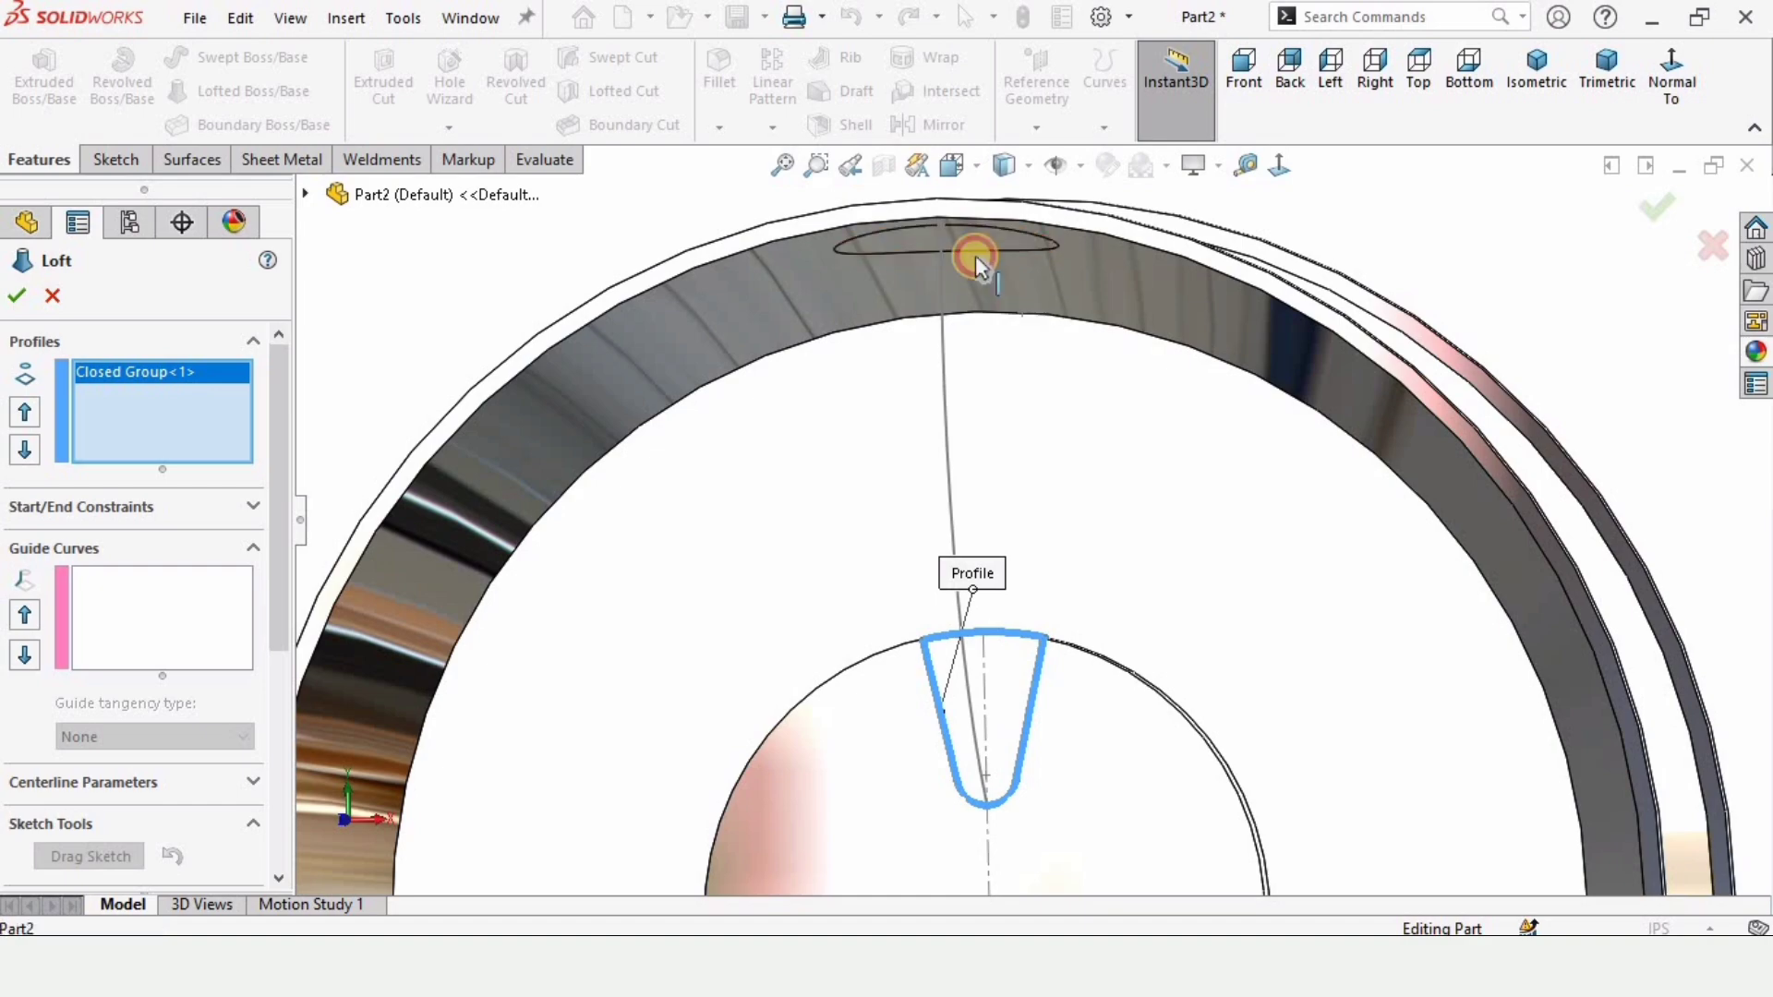
left_click(975, 255)
scroll(962, 407, "up", 3)
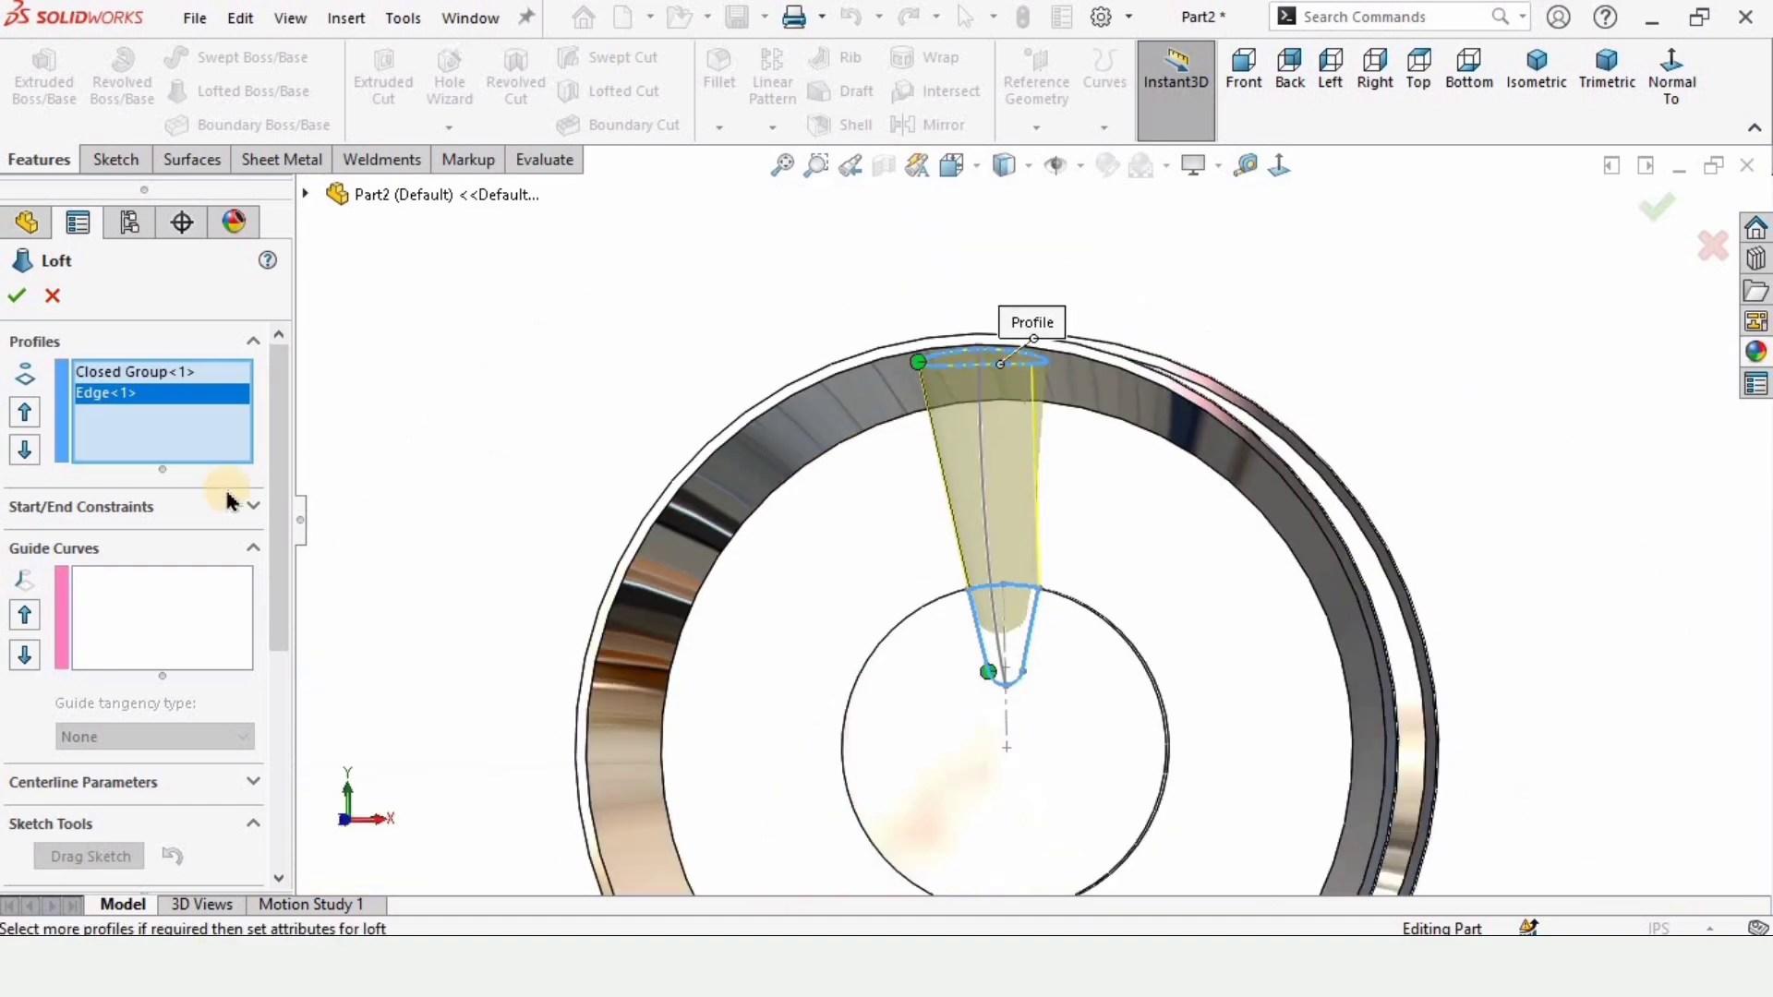
Set Sketch6 as the loft's guide curve and accept, creating Loft1
left_click(148, 598)
middle_click_drag(816, 557, 948, 552)
scroll(1036, 563, "down", 4)
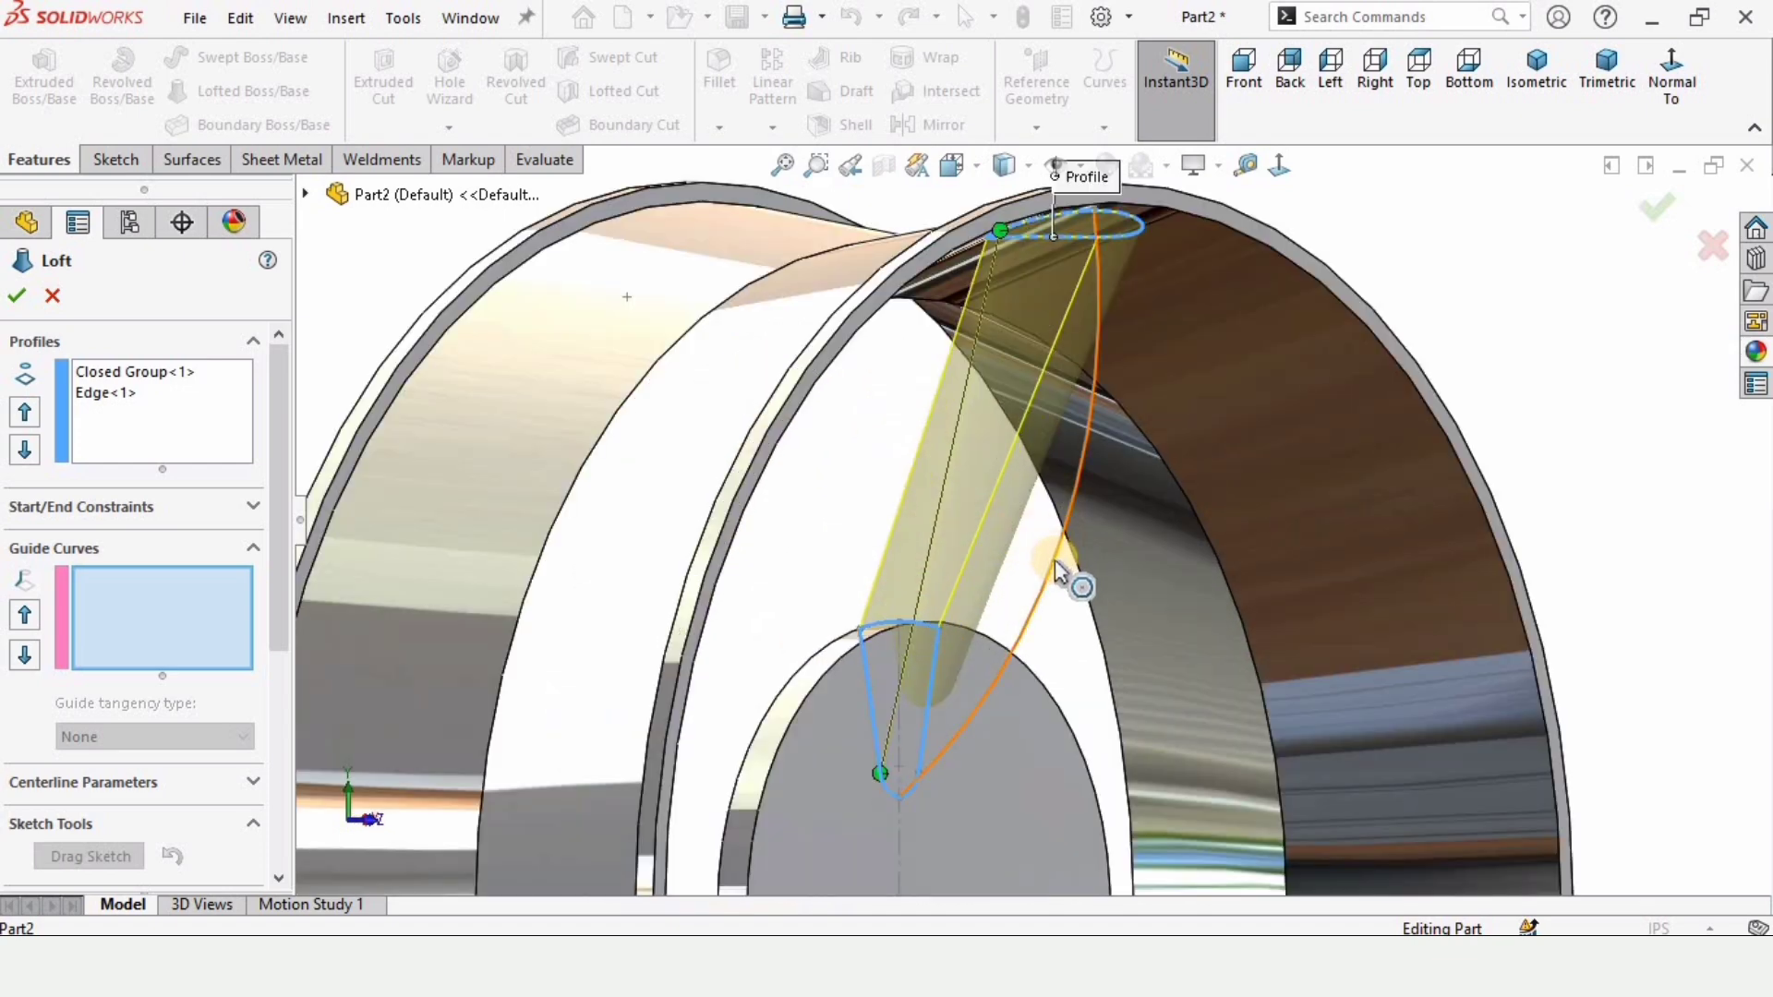
left_click(1054, 559)
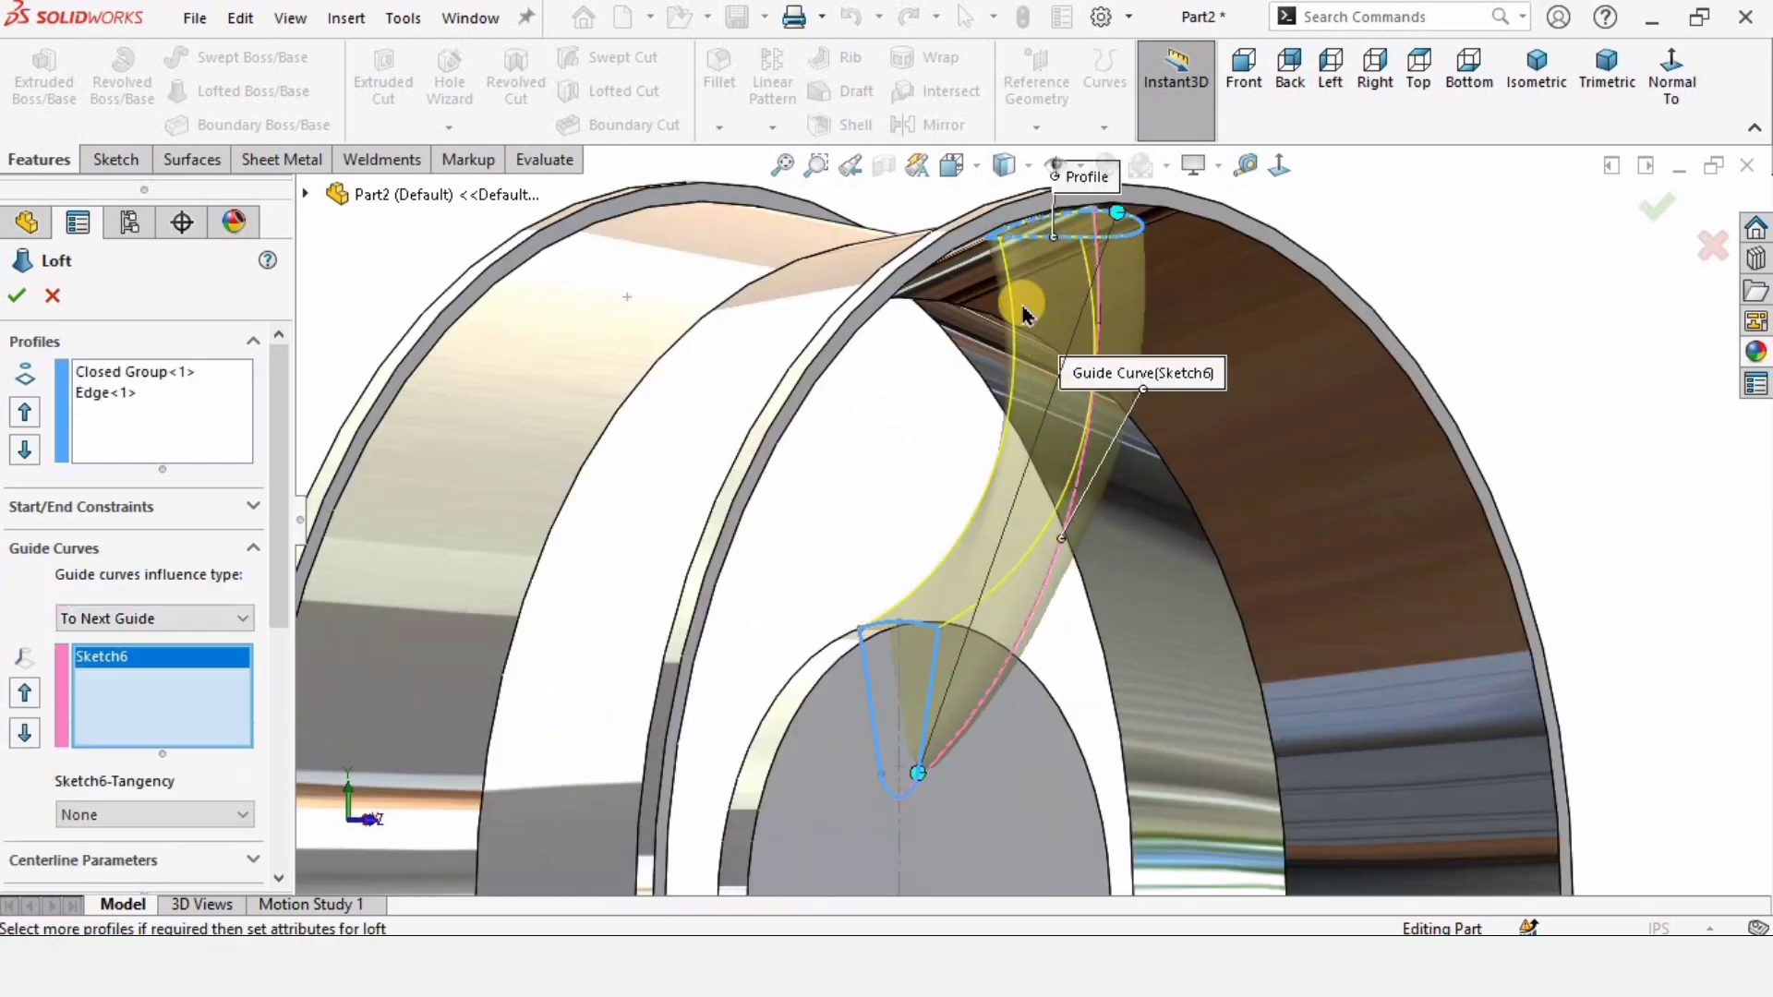
left_click(17, 295)
left_click(848, 494)
middle_click_drag(847, 495, 902, 626)
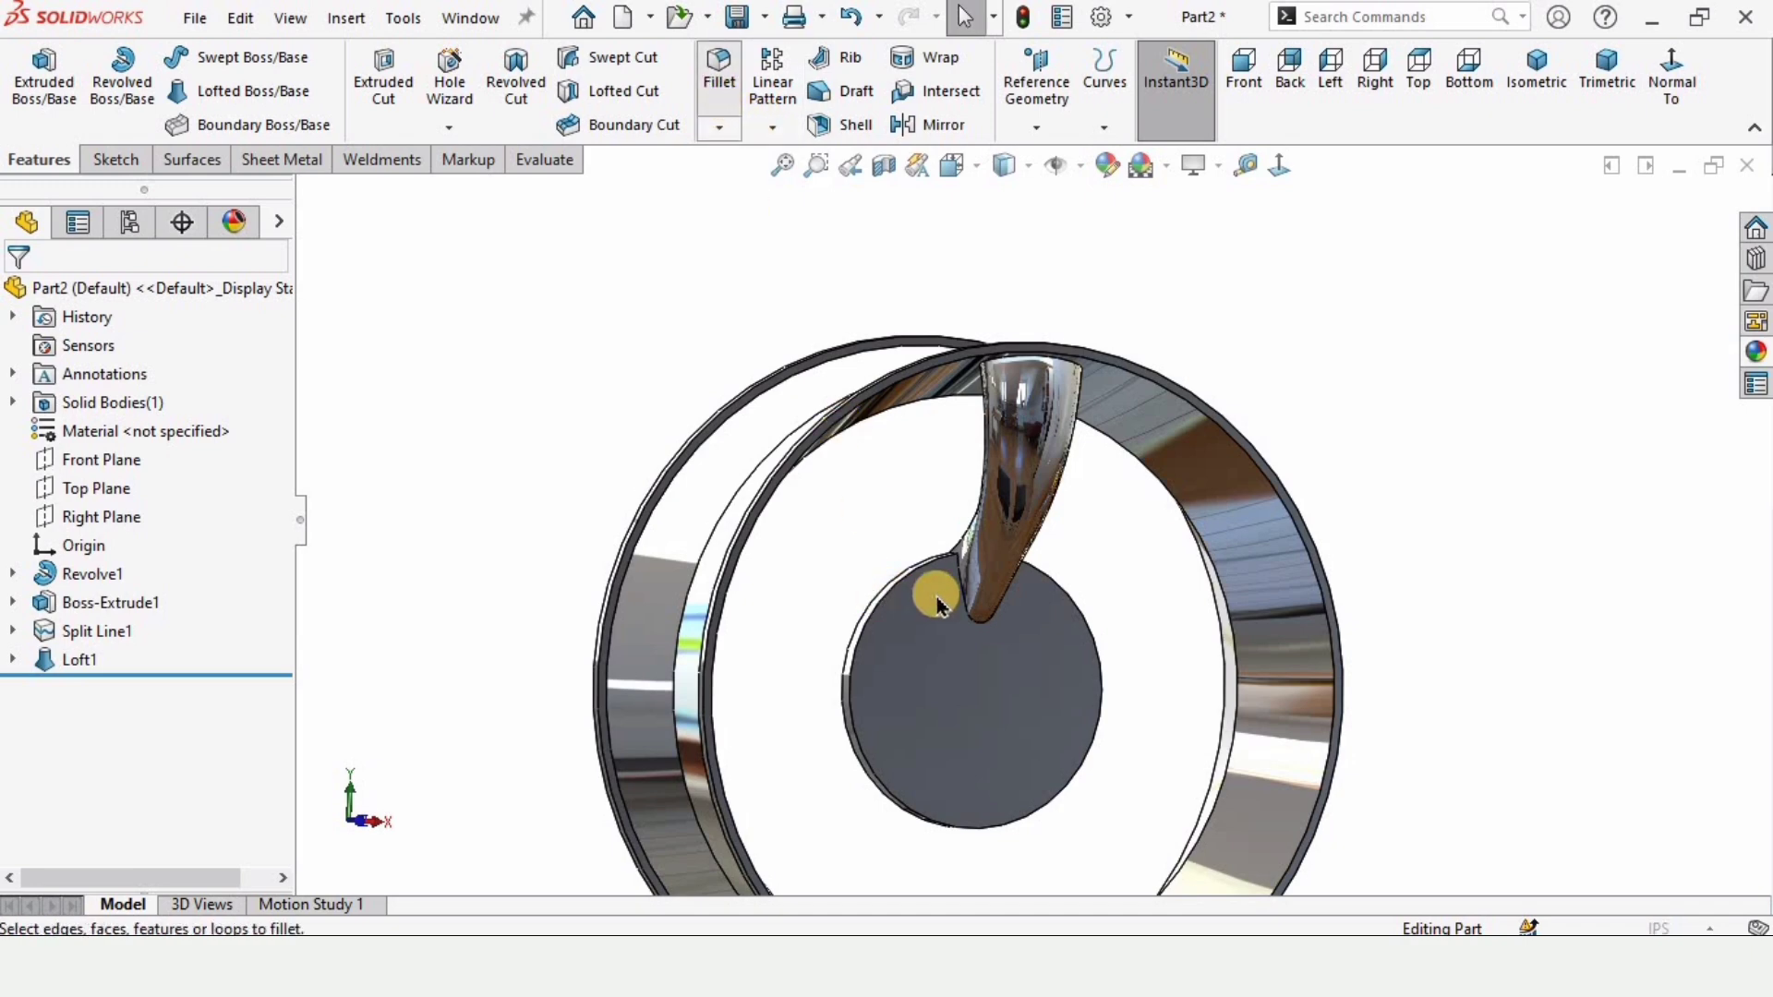
scroll(937, 605, "down", 5)
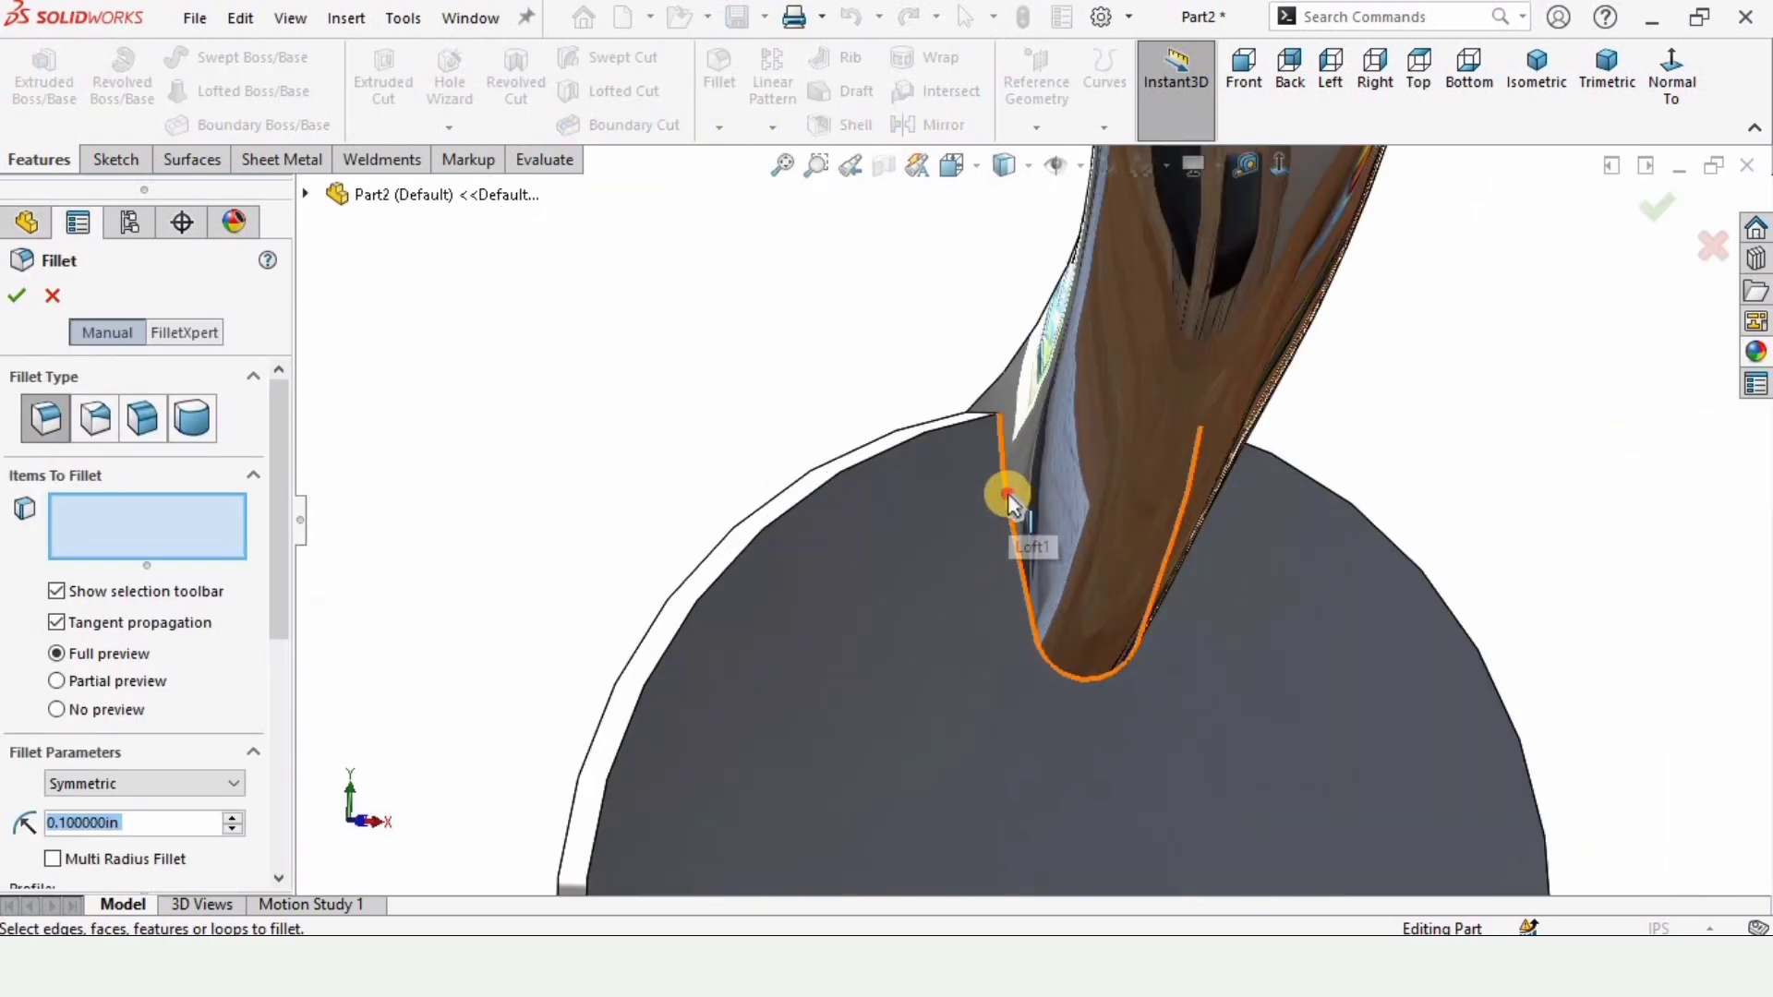
Round the spoke's edges at the hub and at the rim with a 0.1 in fillet
left_click(1007, 499)
scroll(1128, 246, "up", 5)
middle_click_drag(1049, 258, 1111, 464)
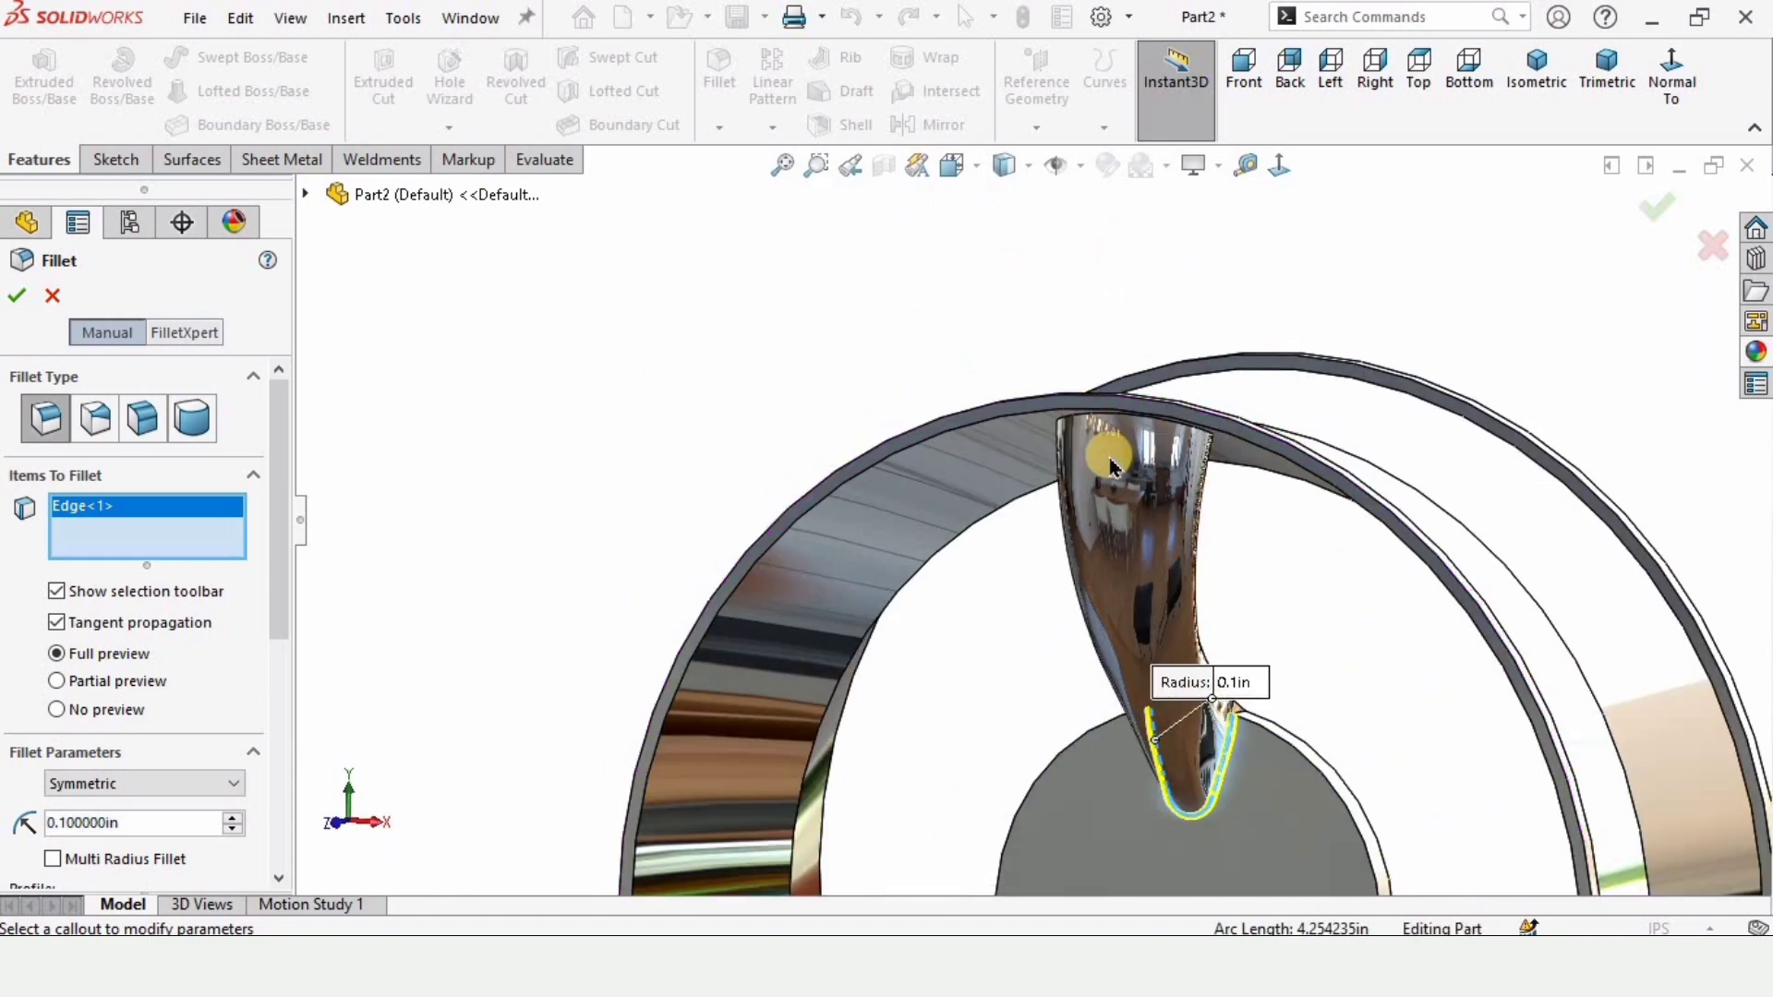
scroll(1111, 464, "down", 5)
scroll(1117, 460, "down", 2)
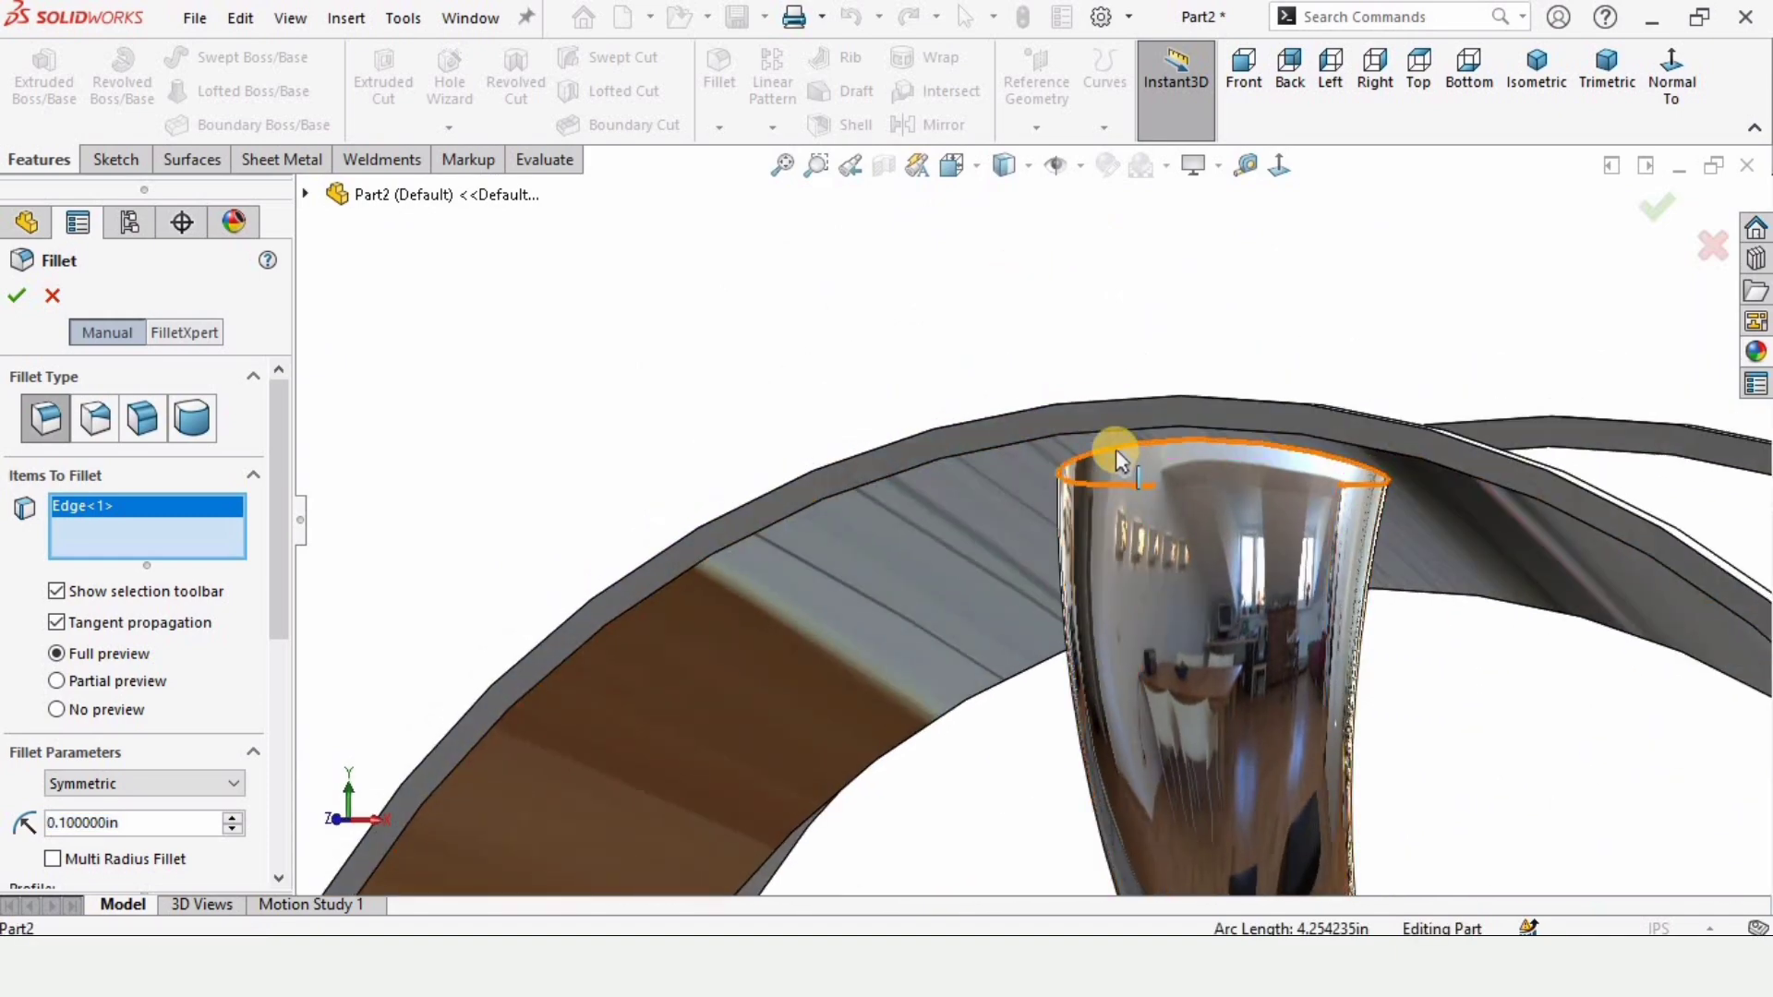
left_click(1120, 460)
scroll(1145, 554, "up", 4)
left_click(124, 825)
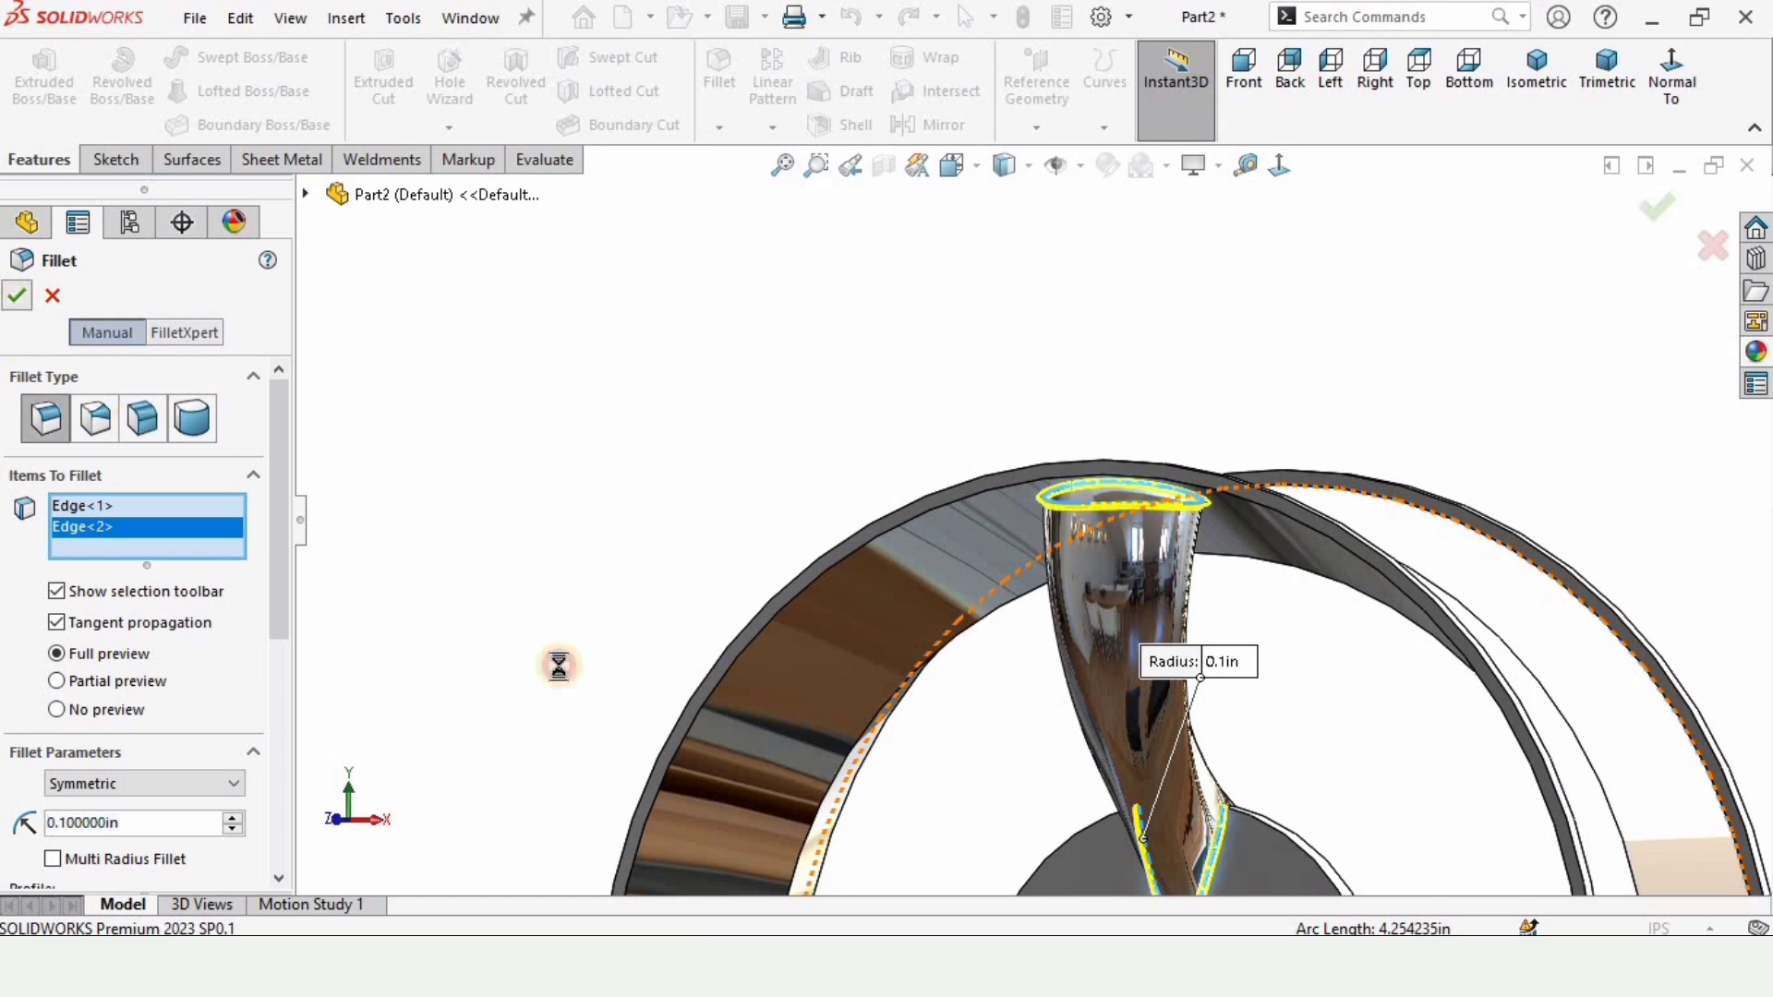
middle_click_drag(1100, 772, 844, 545)
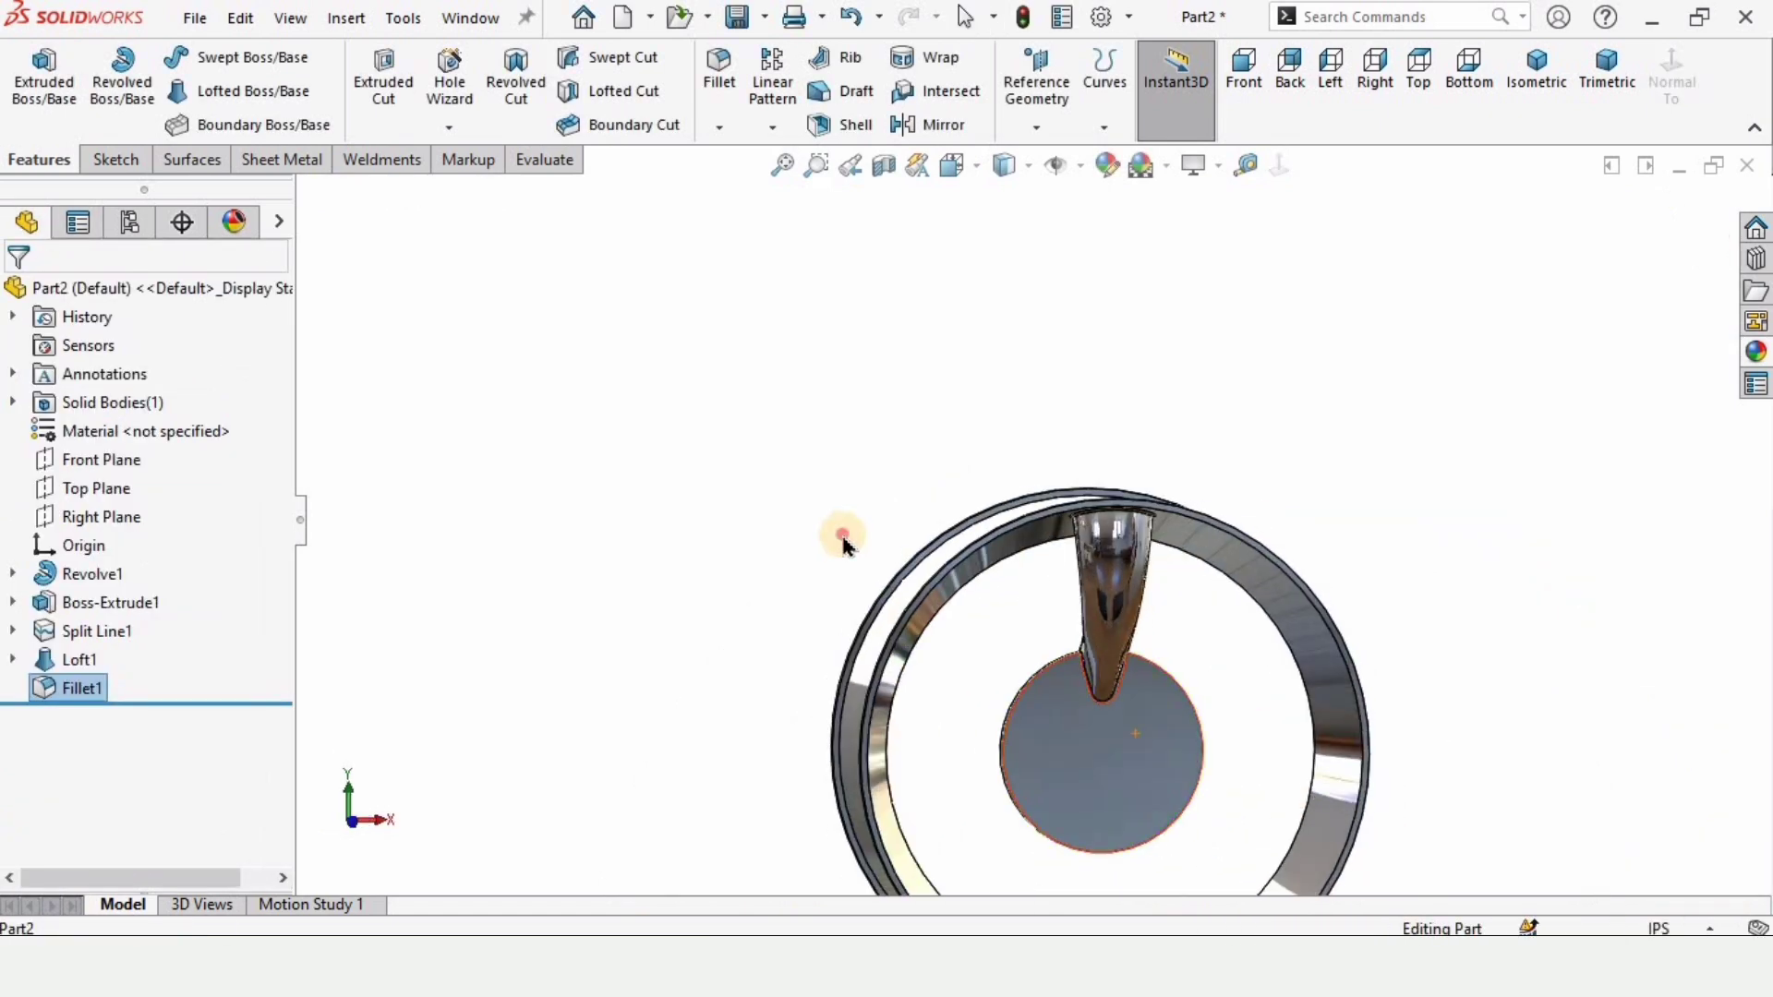
left_click(842, 541)
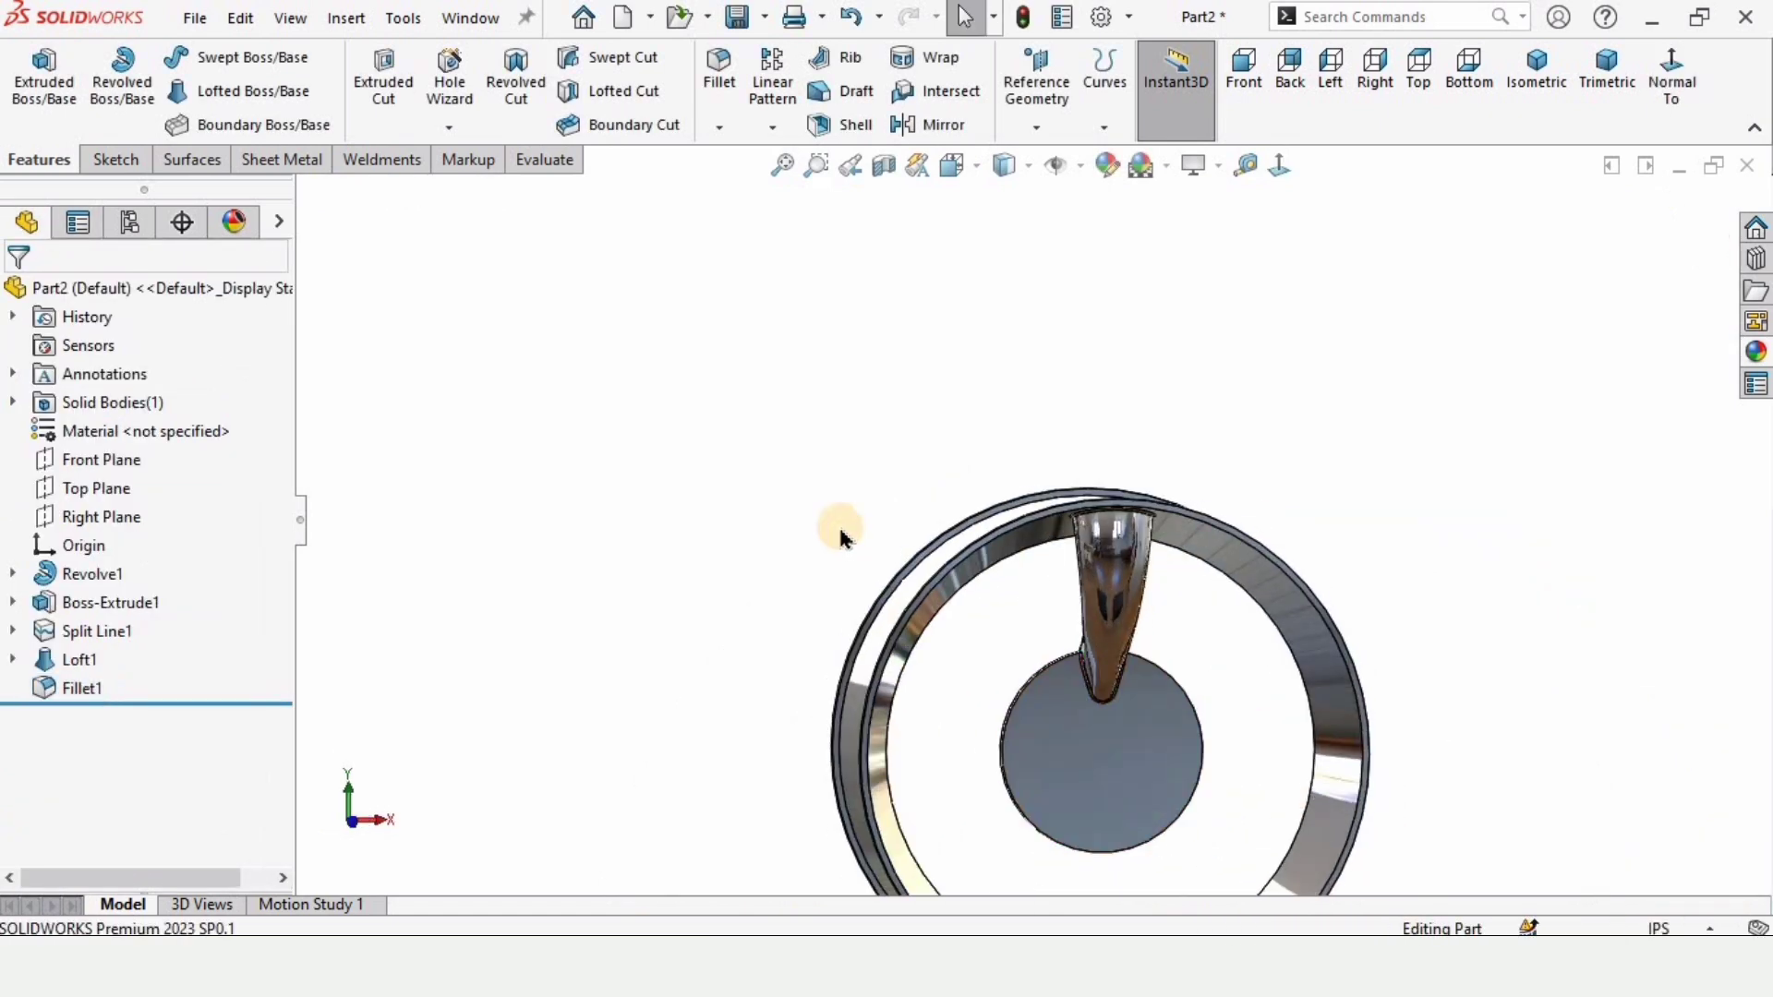
Start a circular pattern about the hub disc's circular edge
left_click(772, 128)
left_click(813, 188)
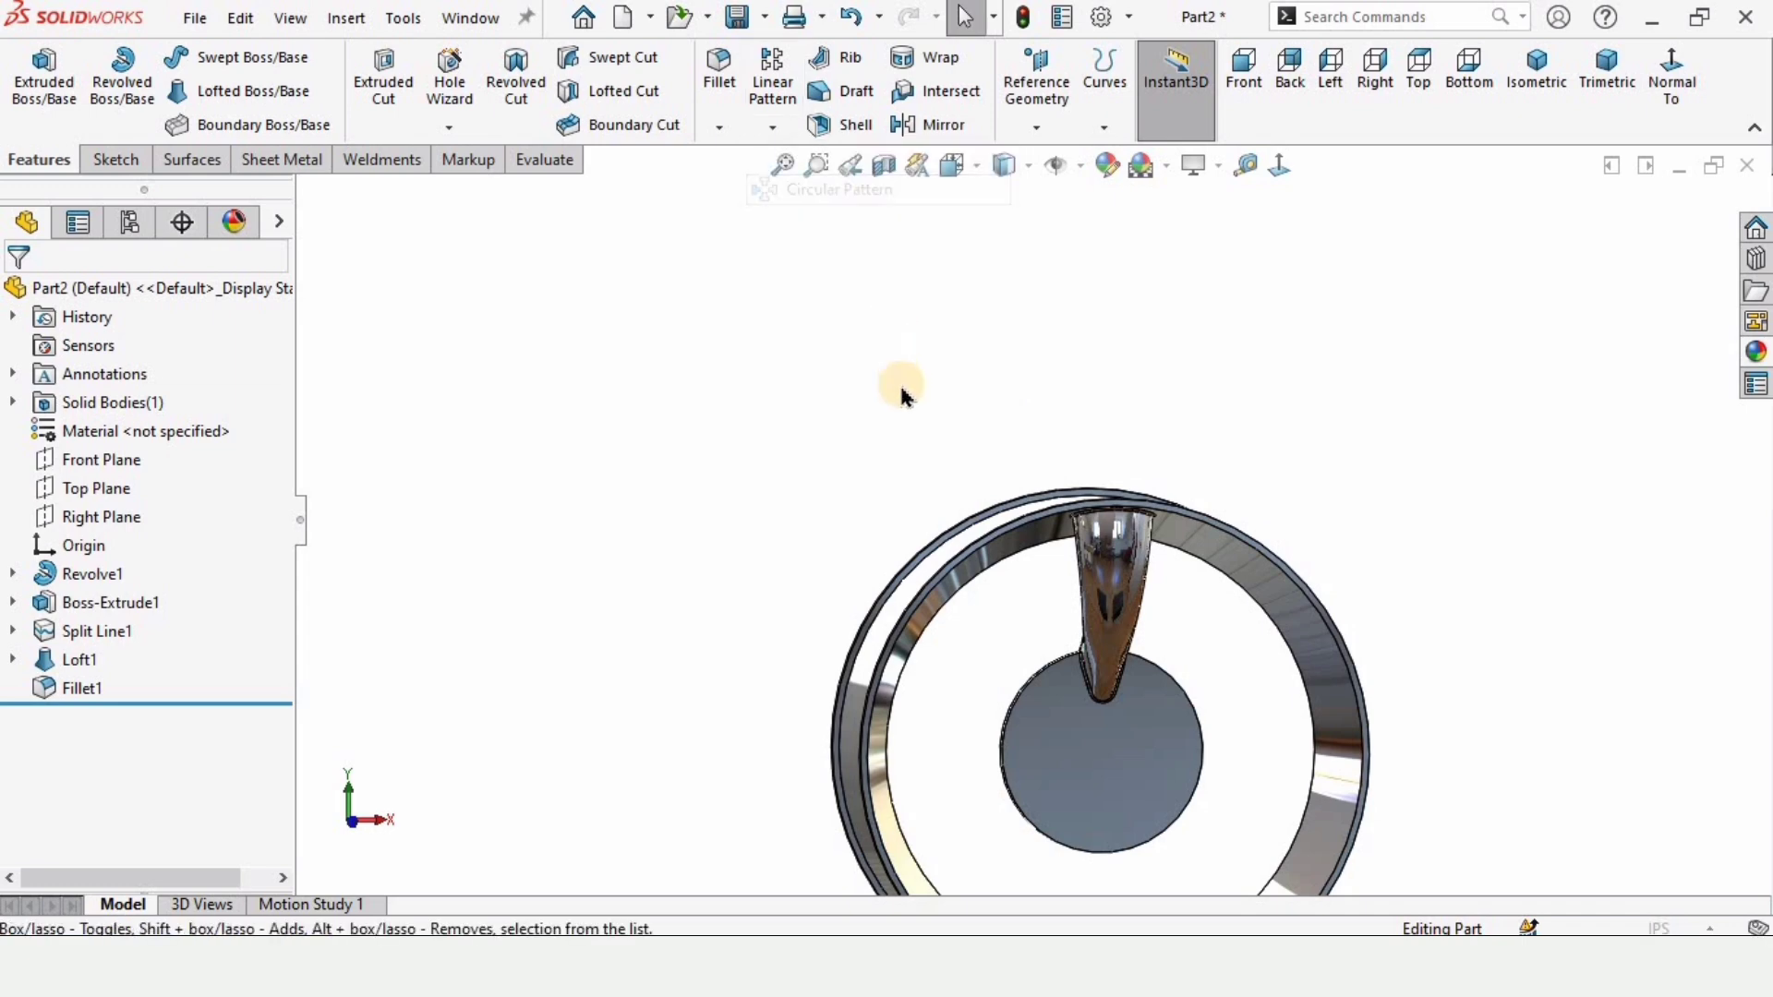
left_click(92, 379)
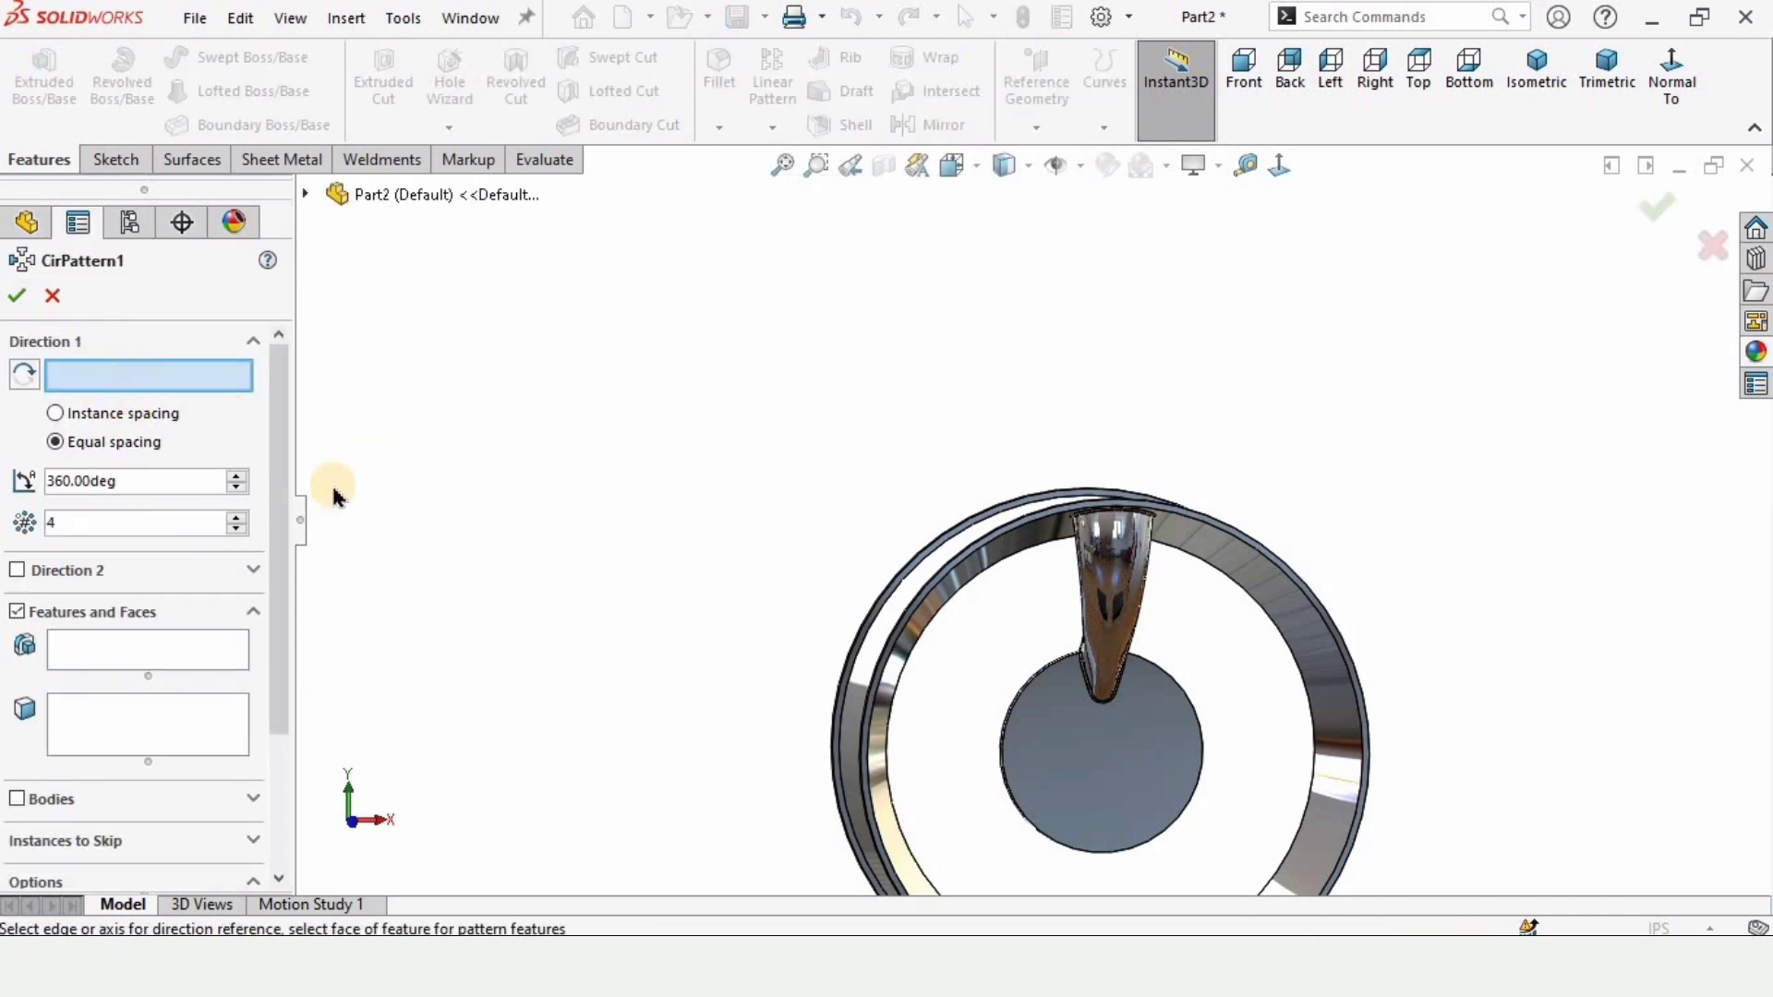
scroll(1031, 739, "down", 3)
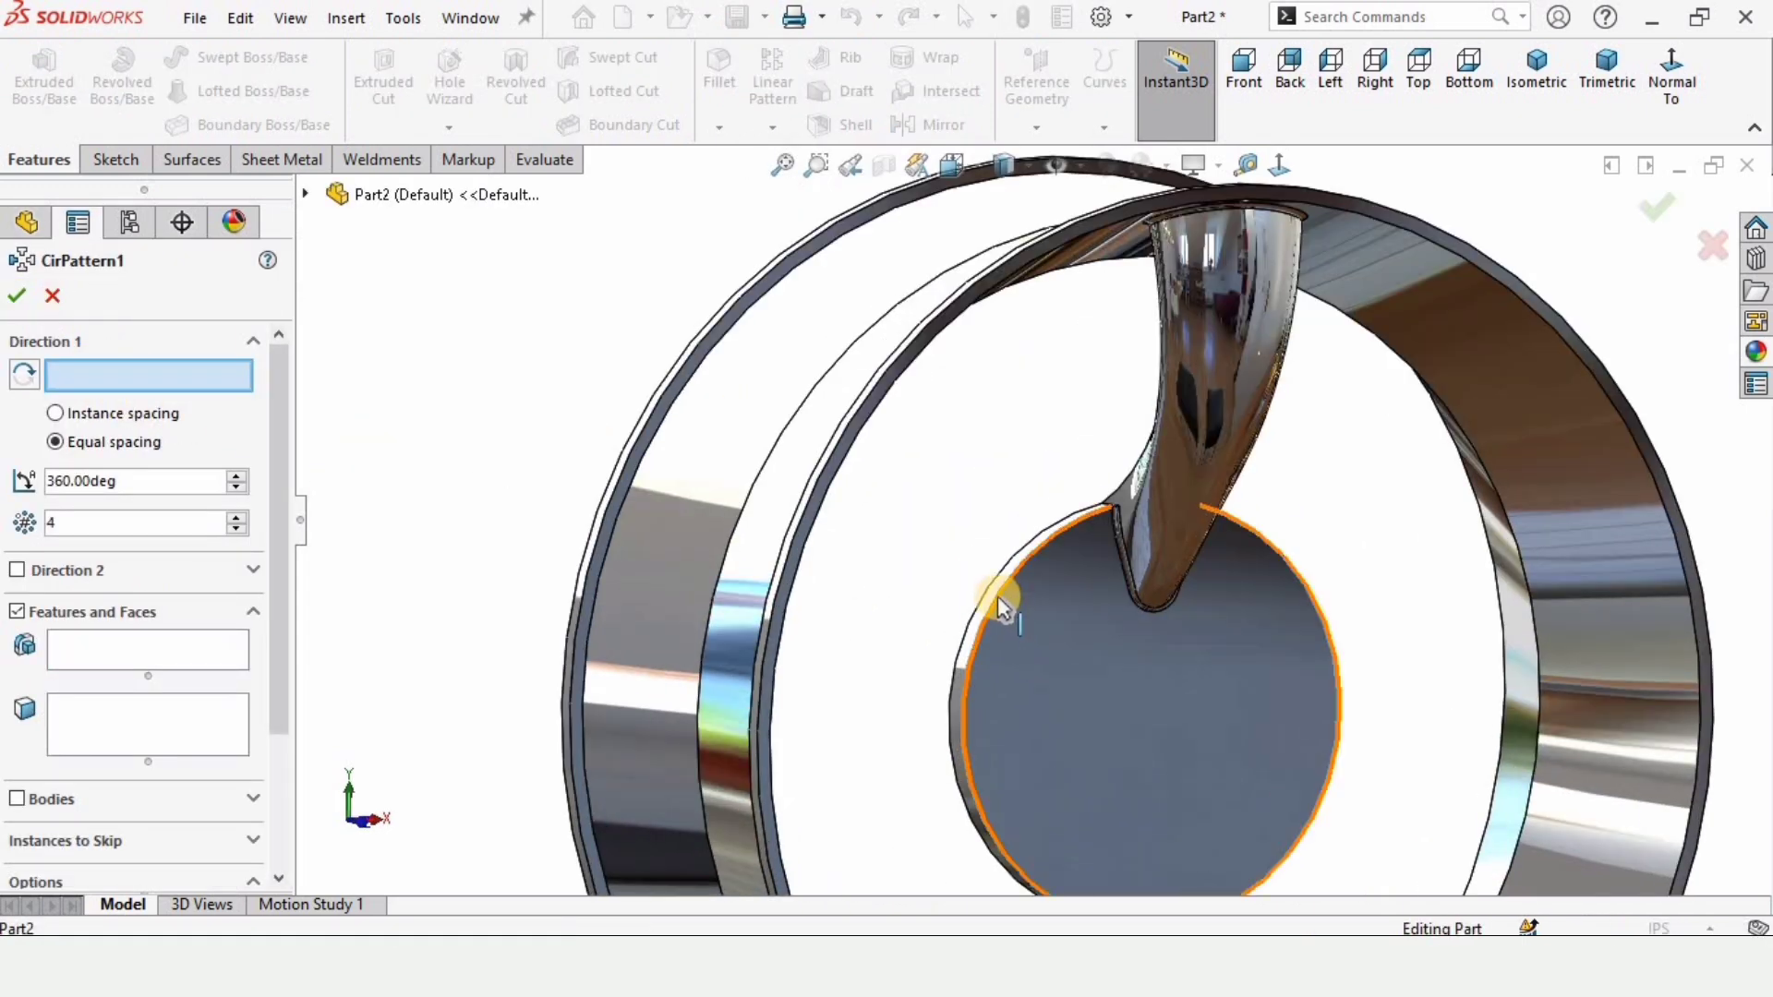
left_click(1002, 605)
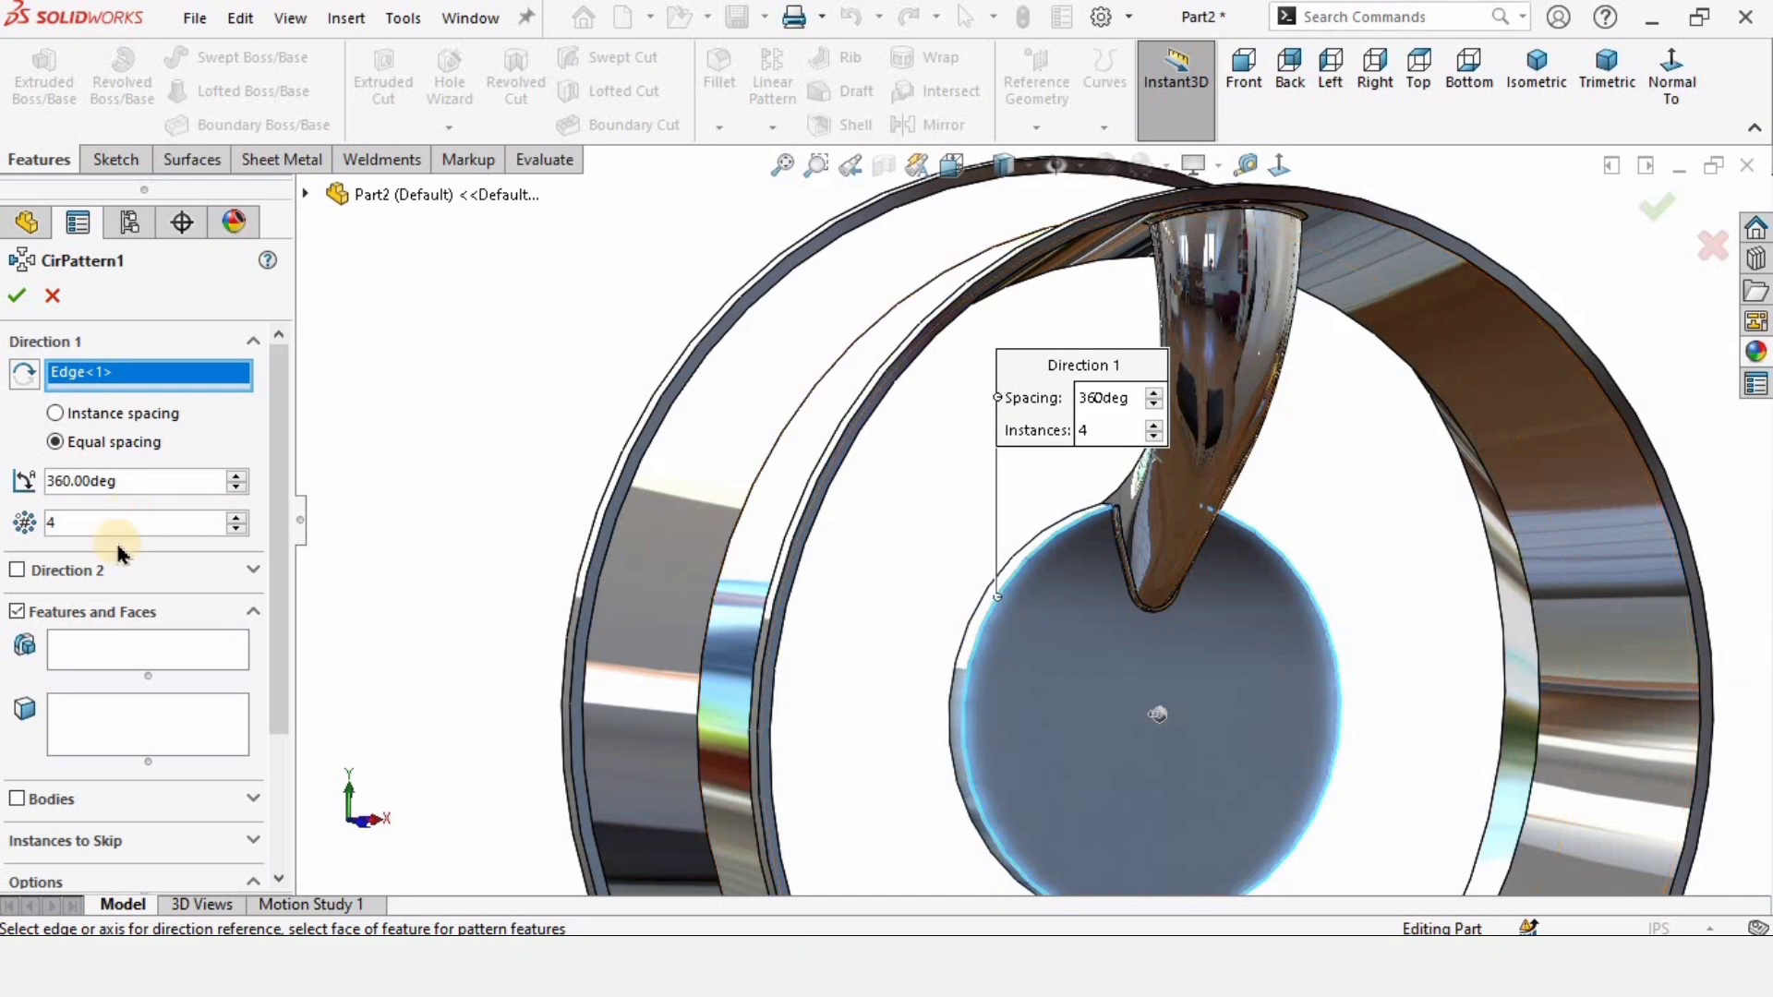
Pattern Loft1 and Fillet1 with 8 instances and confirm
left_click(129, 656)
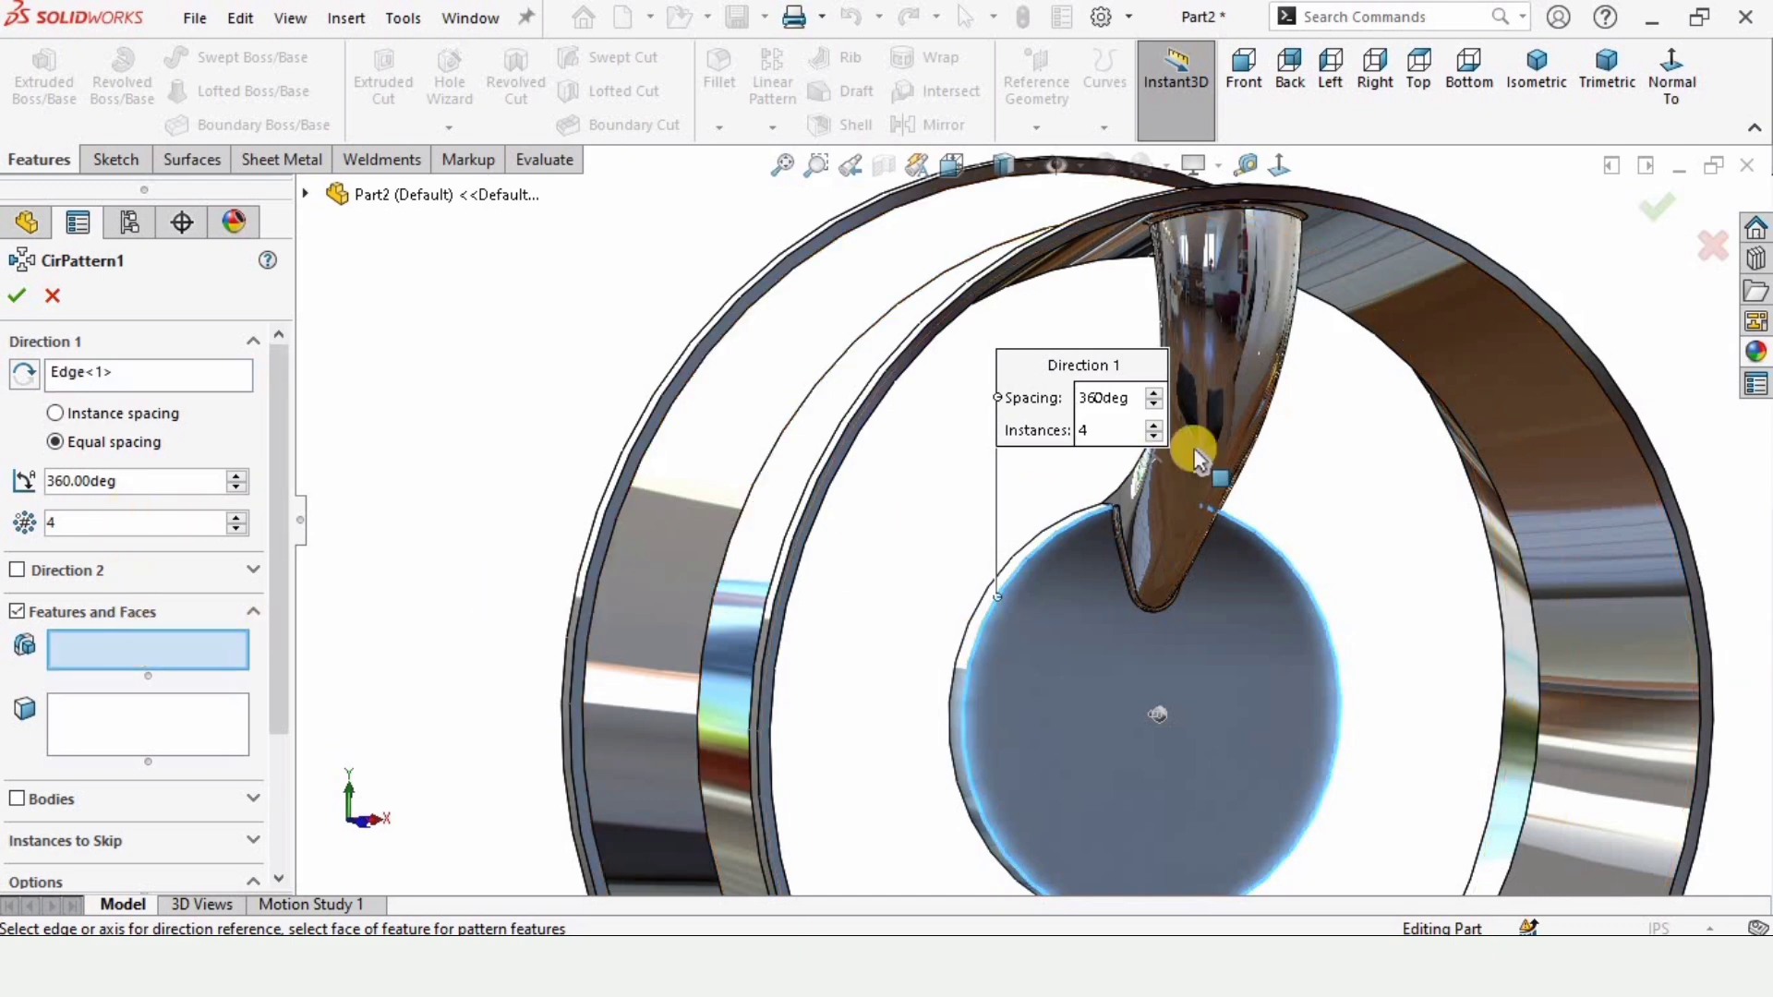
left_click(1219, 409)
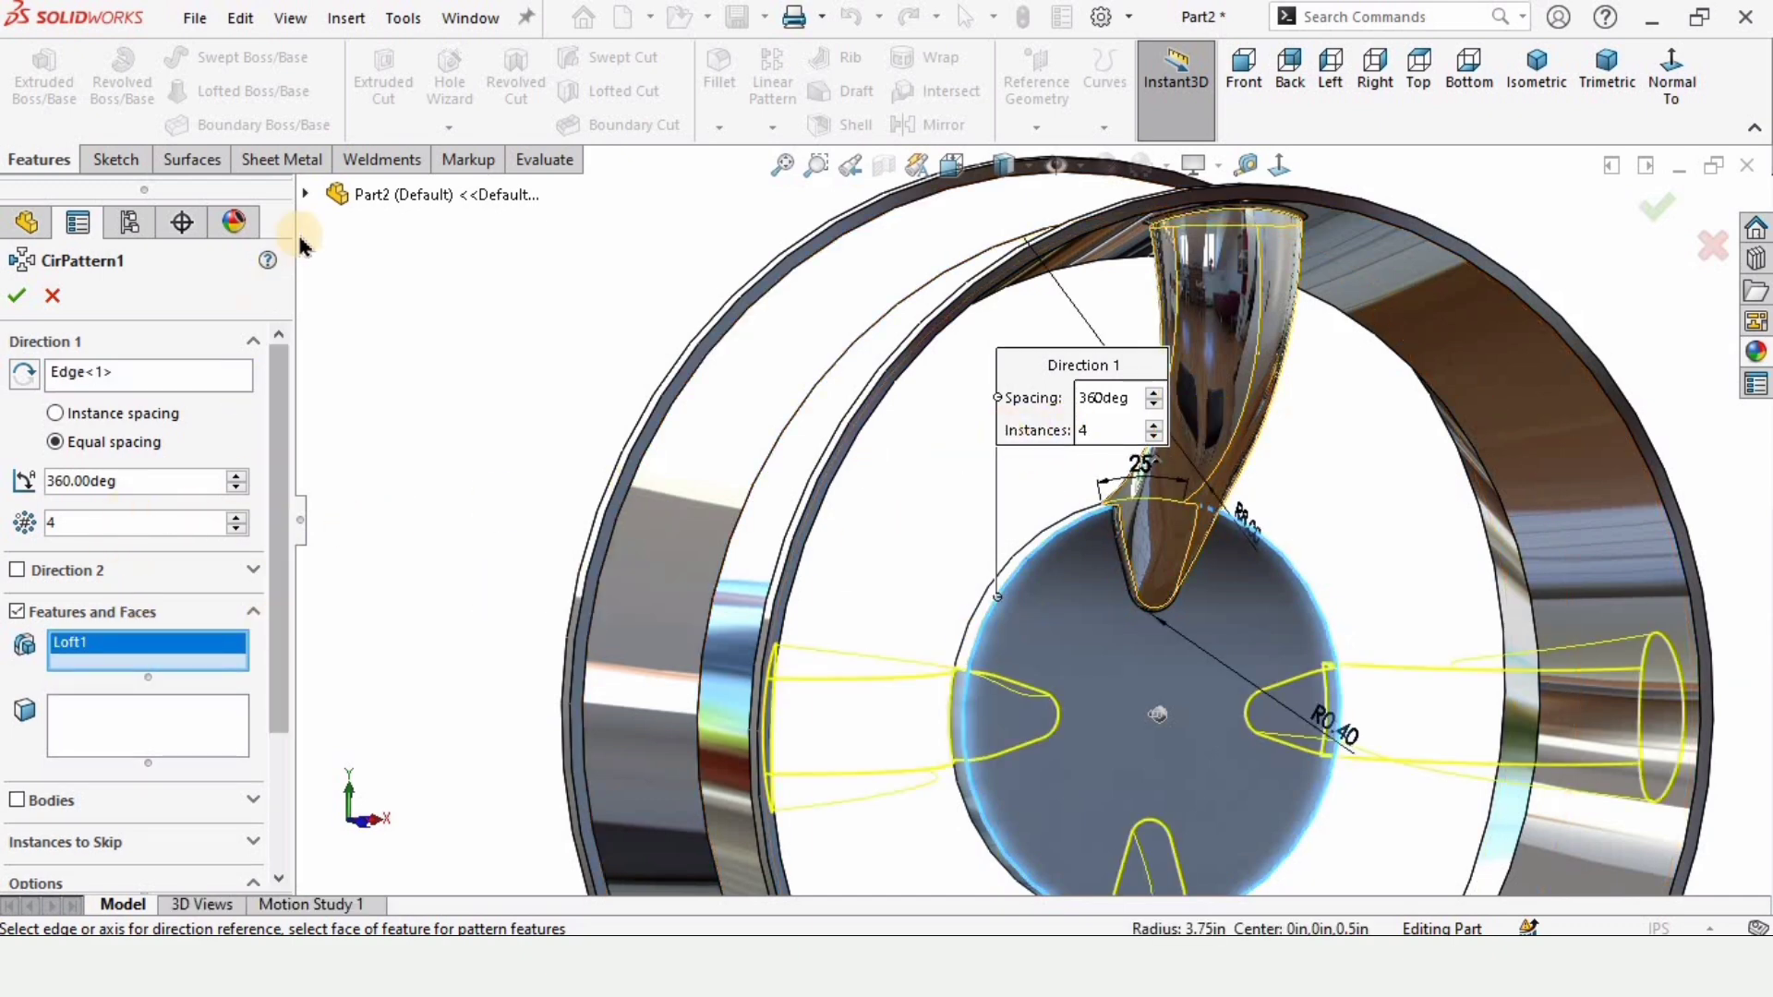
left_click(306, 194)
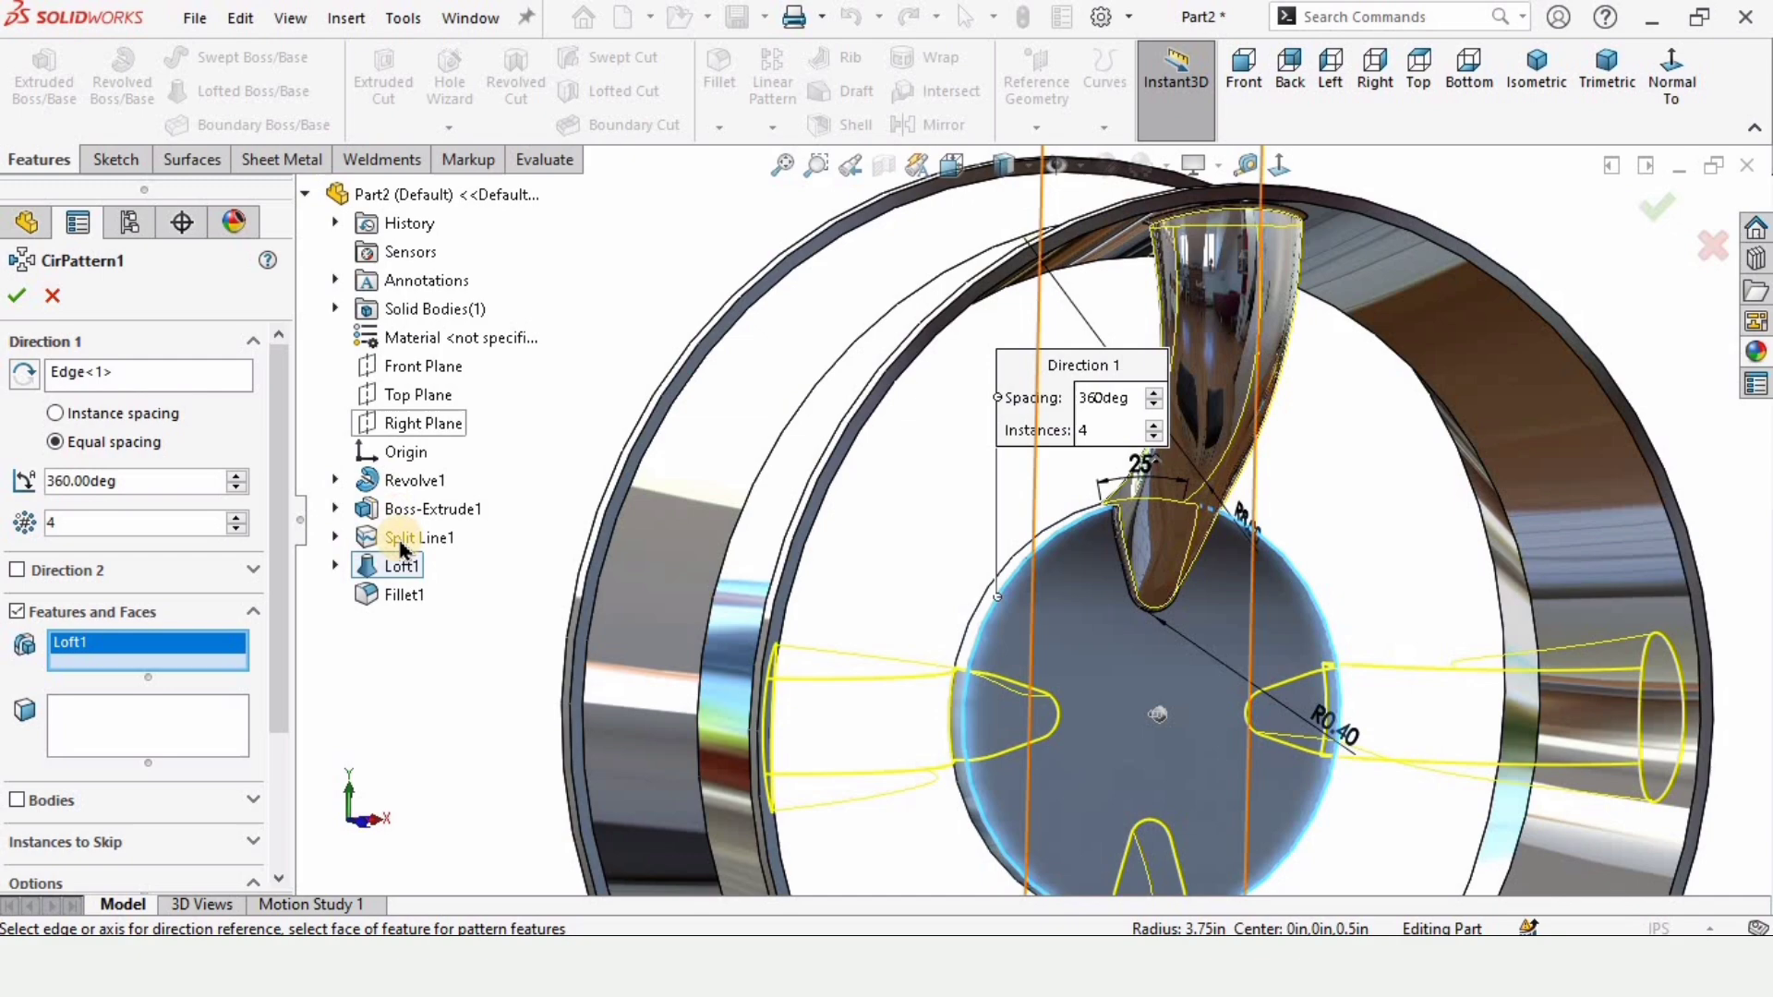
left_click(404, 595)
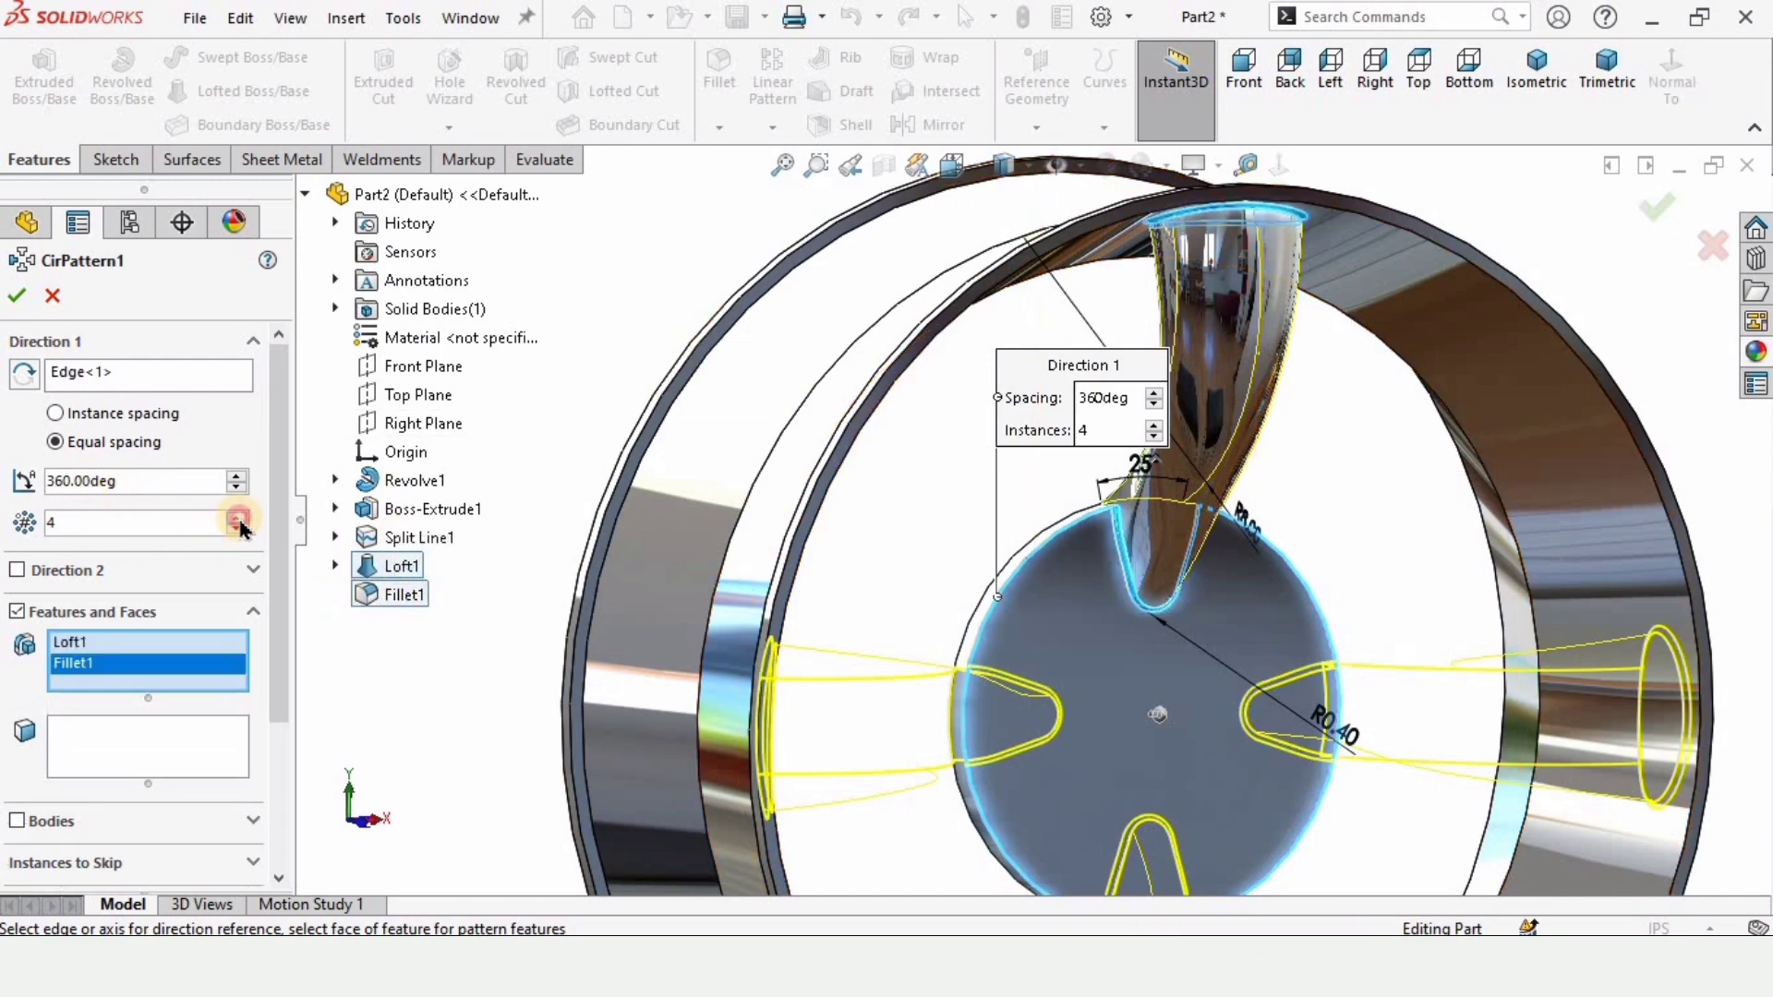
left_click(238, 519)
left_click(238, 519)
left_click(238, 519)
left_click(239, 519)
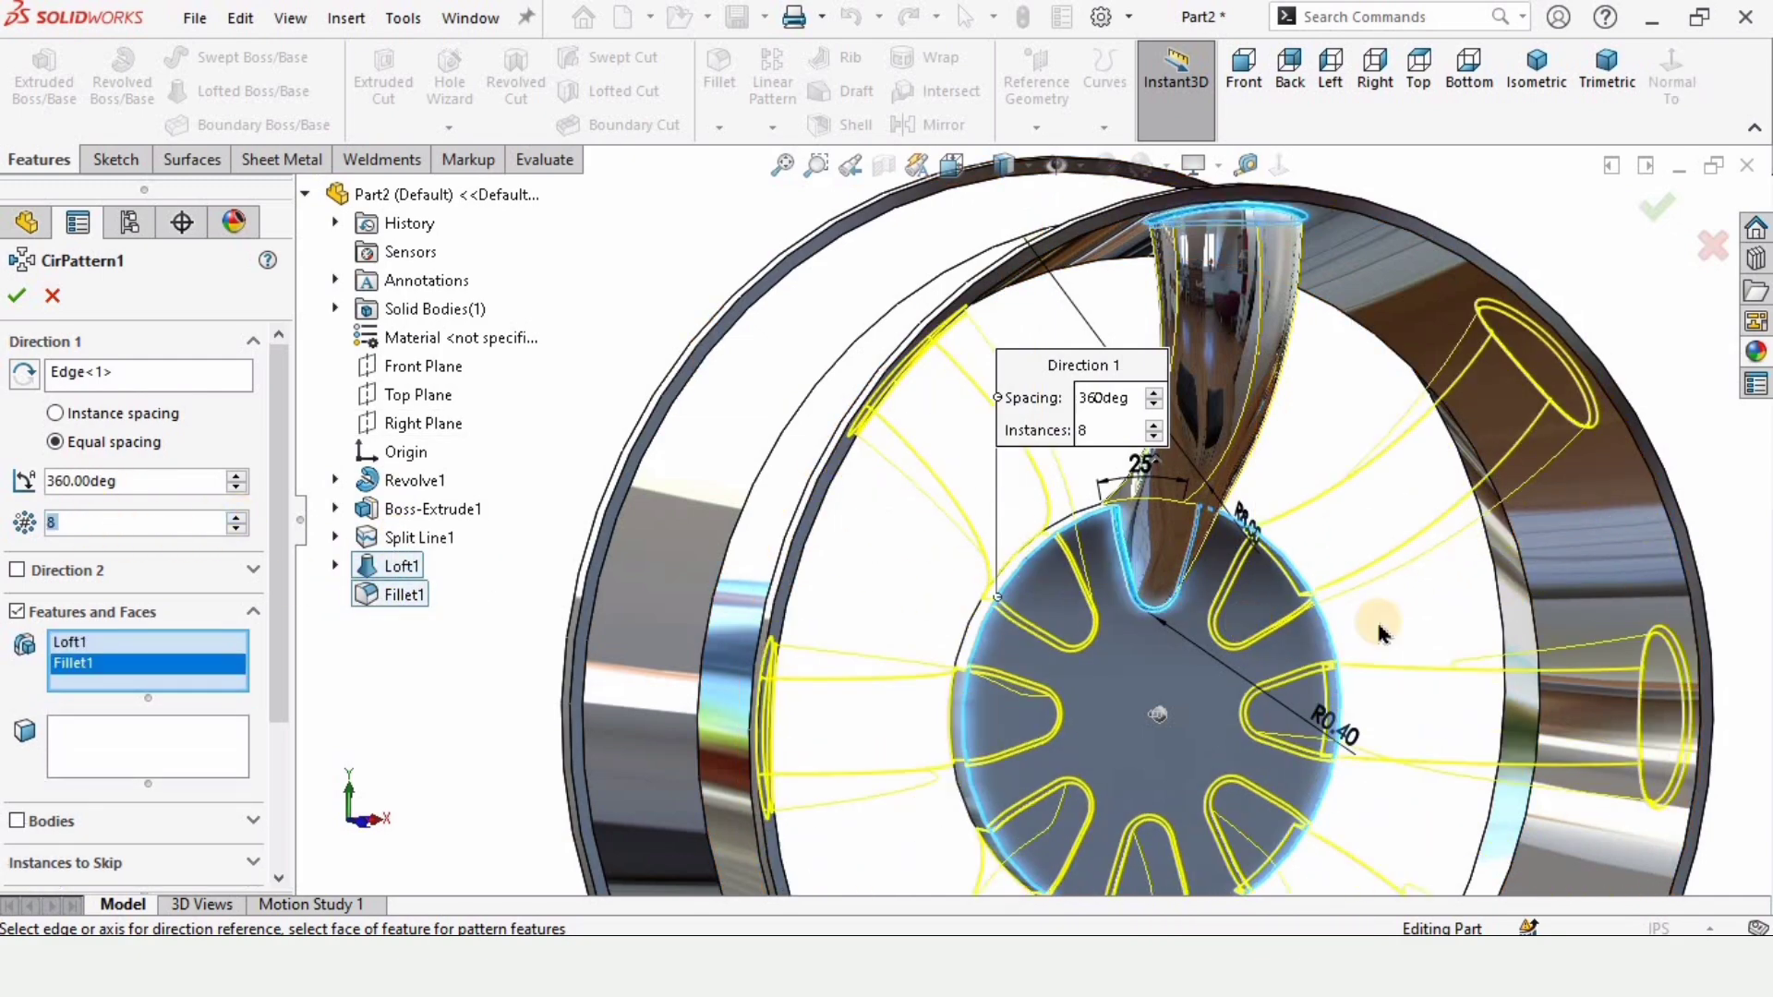
scroll(1191, 595, "up", 4)
left_click(17, 296)
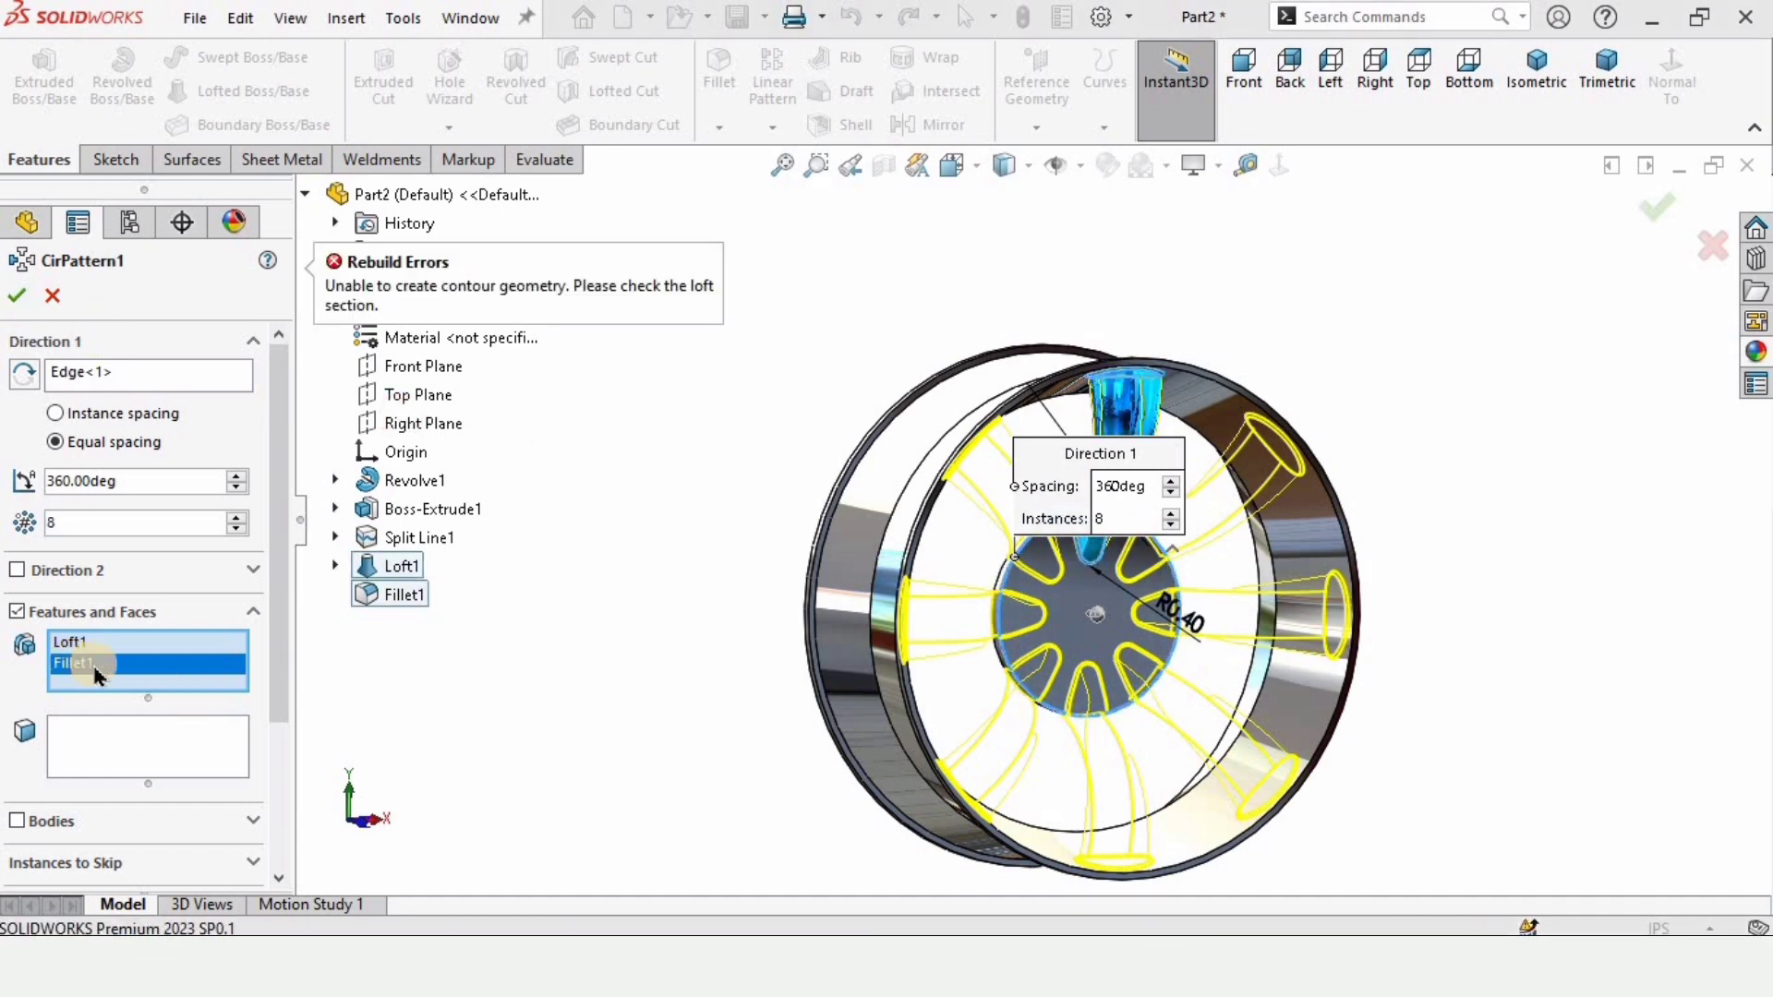
Replace the patterned features with the wheel body under Bodies and confirm the eight copies
key("Delete")
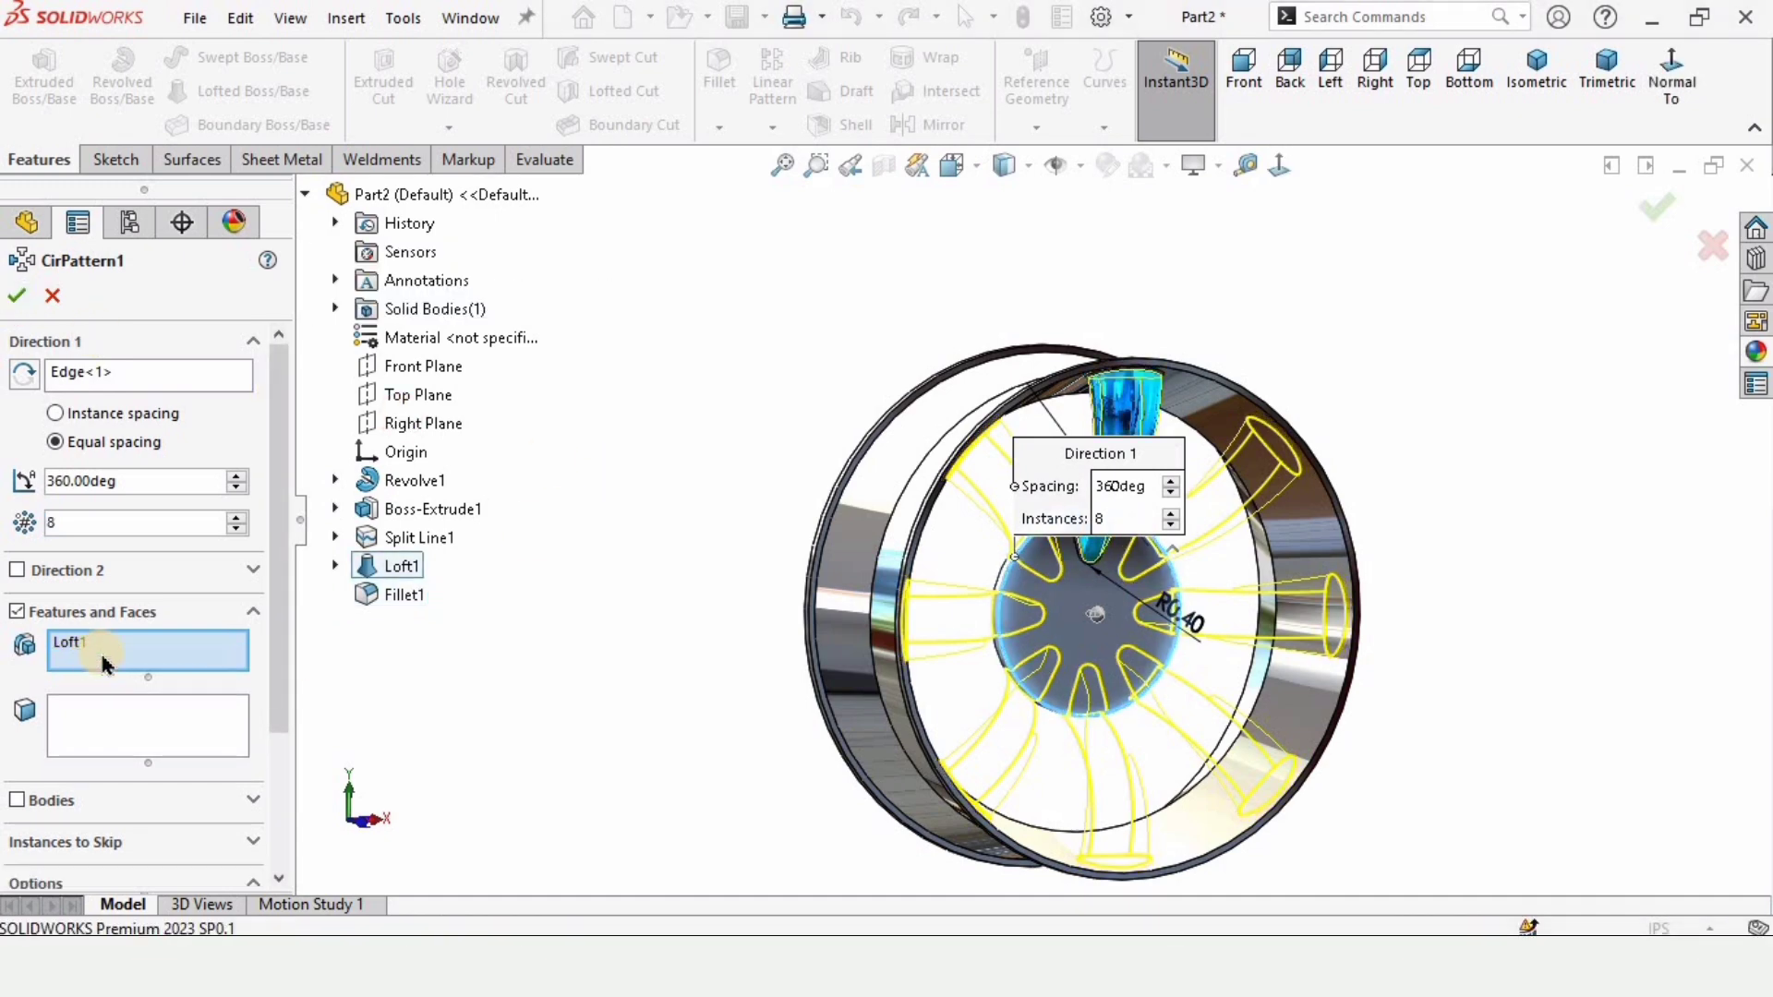
left_click(103, 646)
key("Delete")
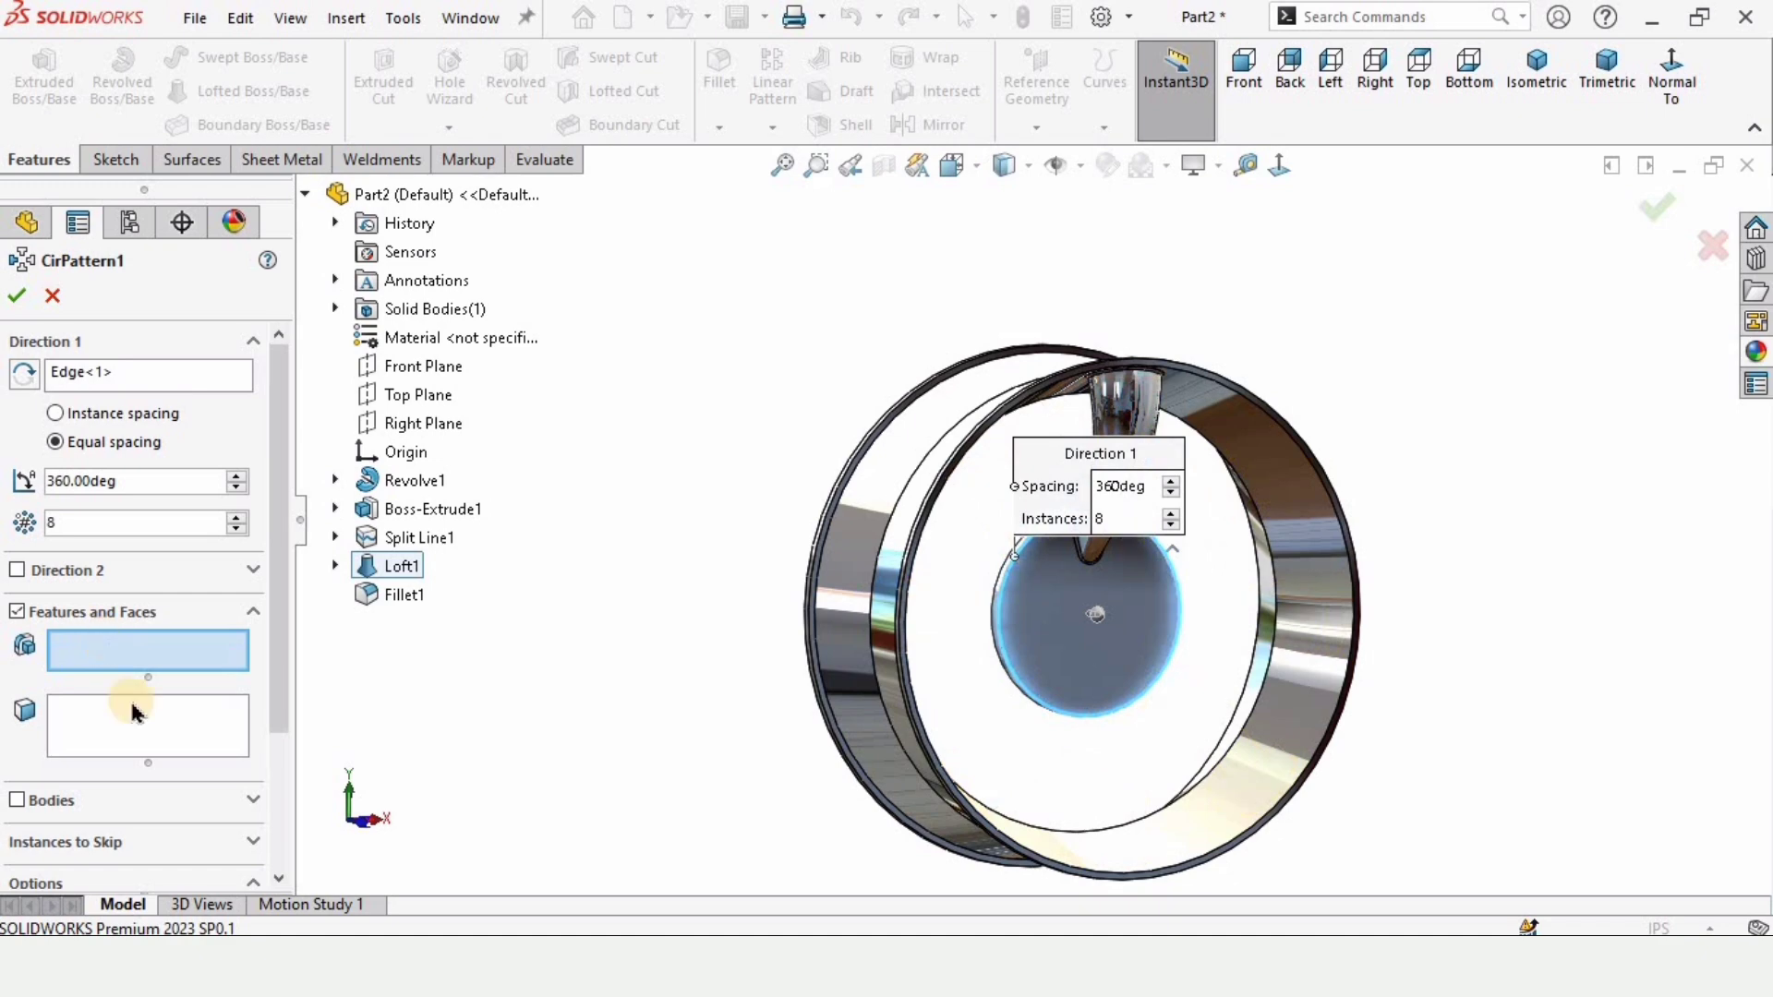
left_click(20, 617)
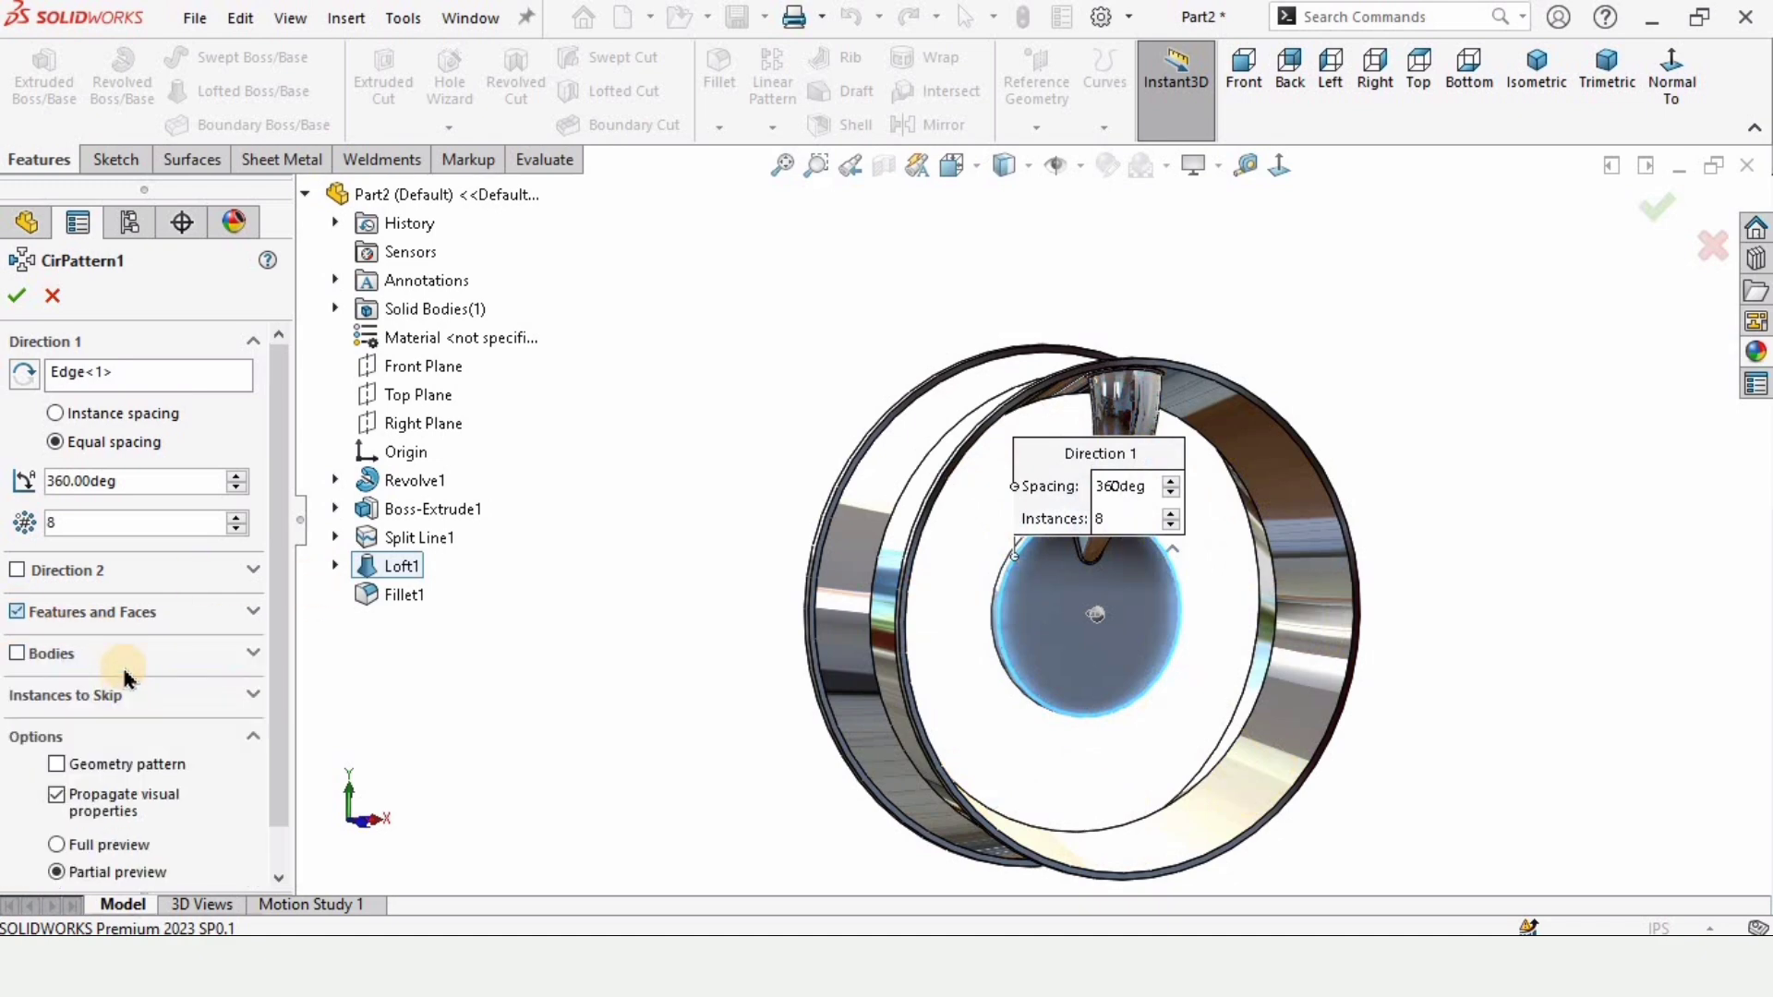
left_click(17, 653)
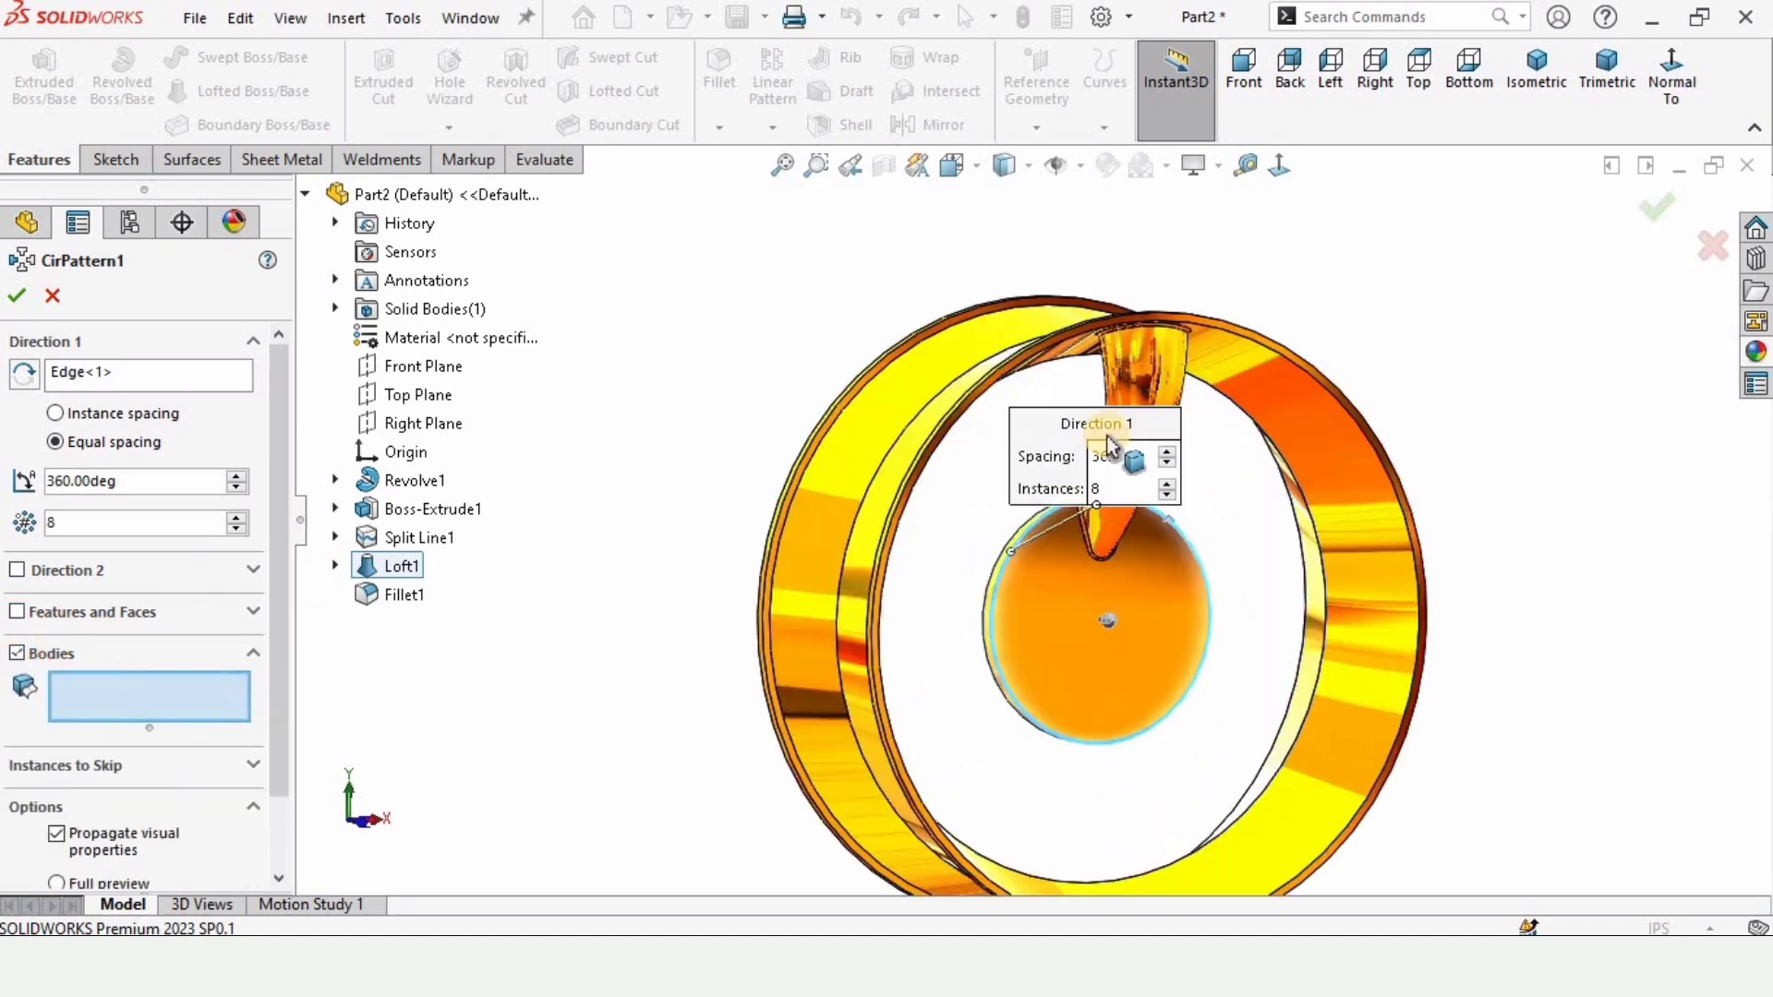
left_click(1154, 367)
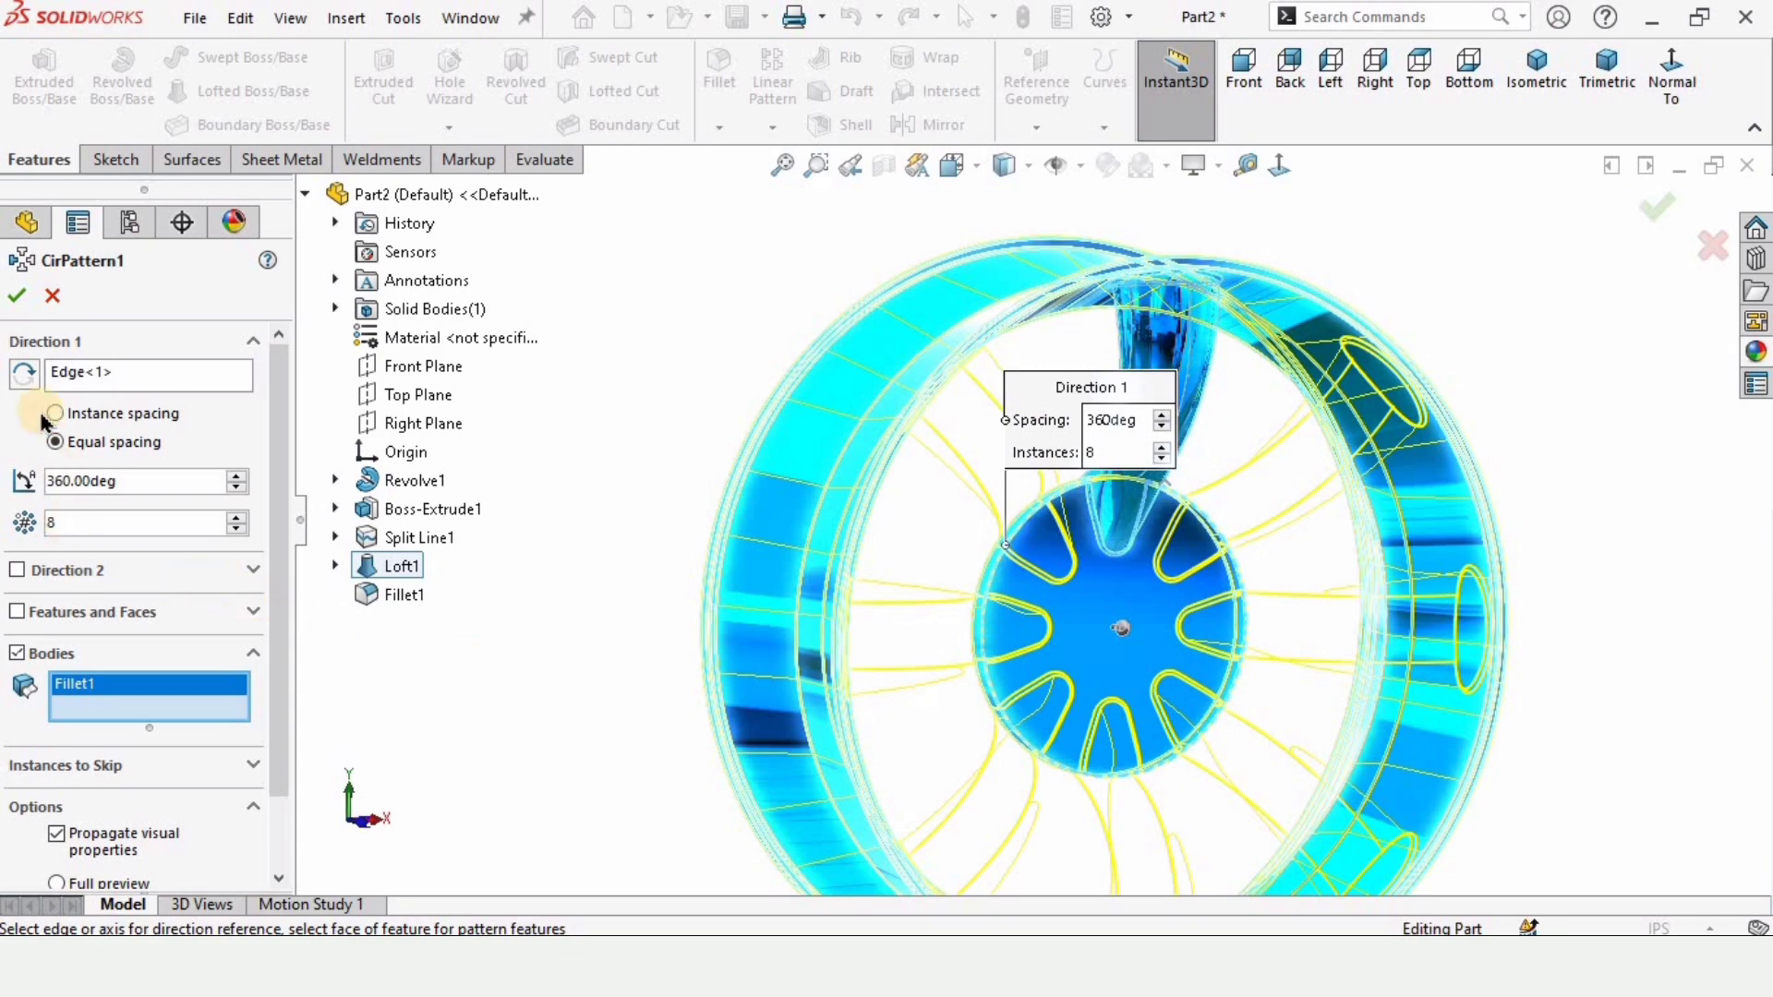
left_click(15, 299)
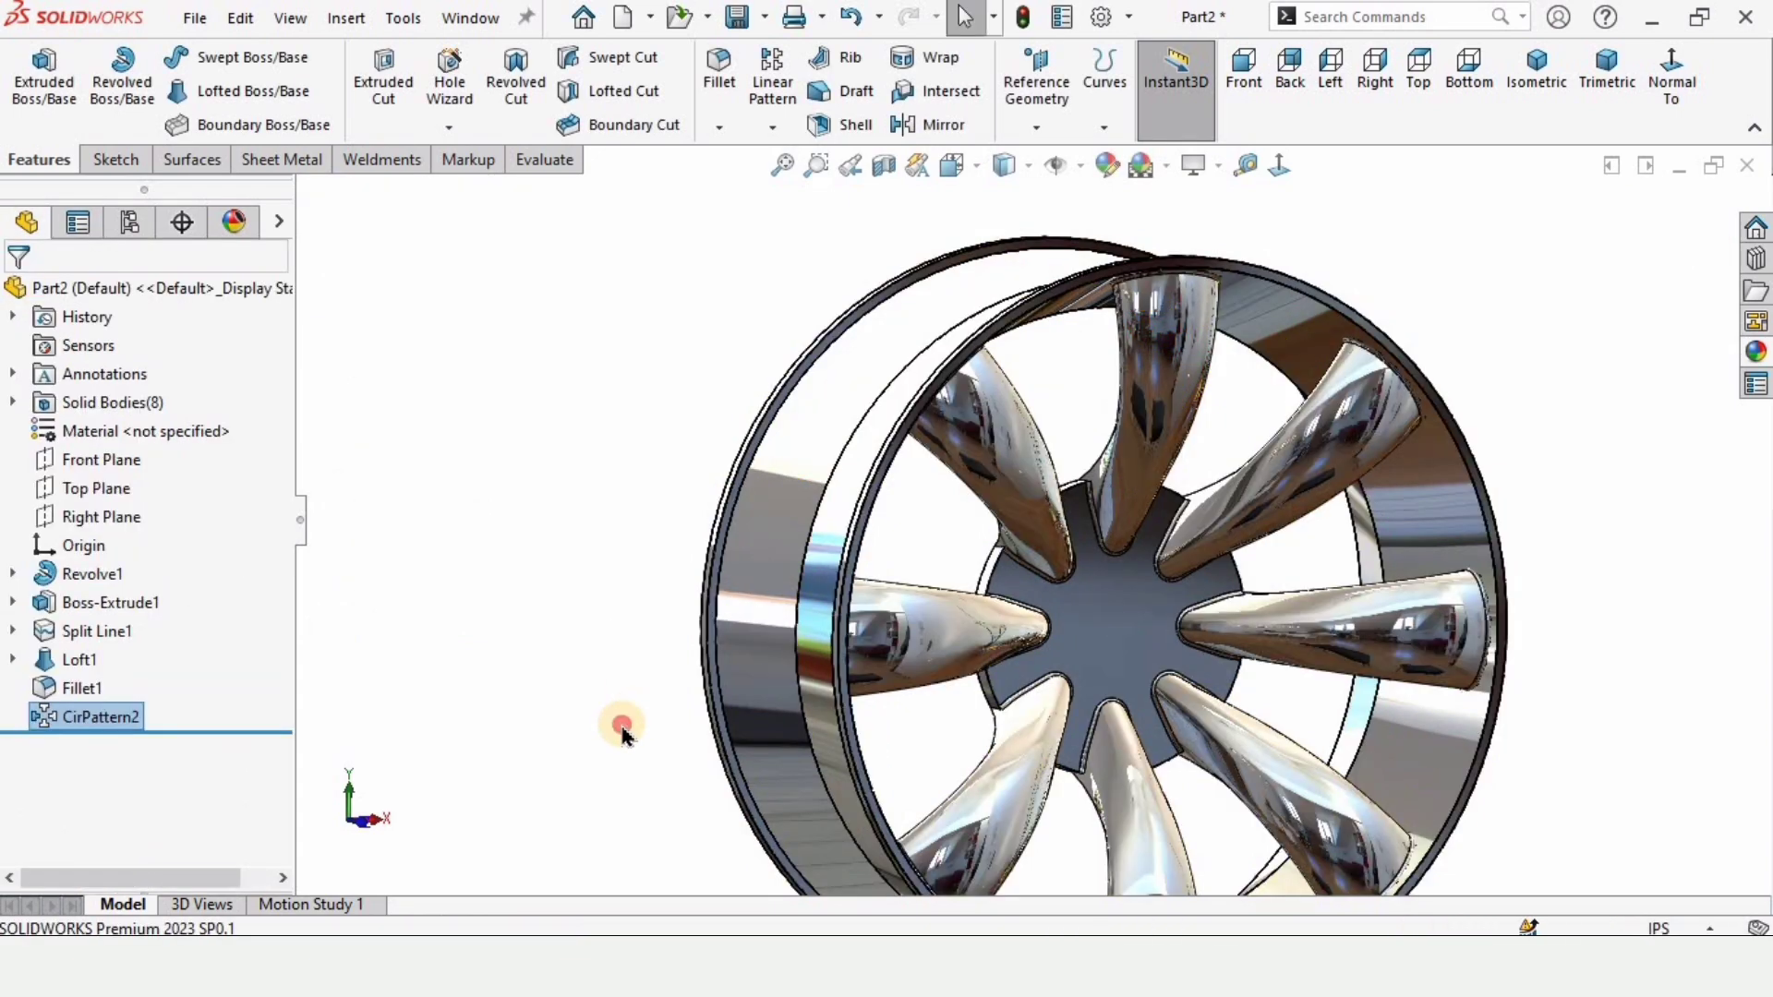
Open a new sketch on the hub face
middle_click_drag(996, 572, 954, 586)
scroll(971, 607, "up", 3)
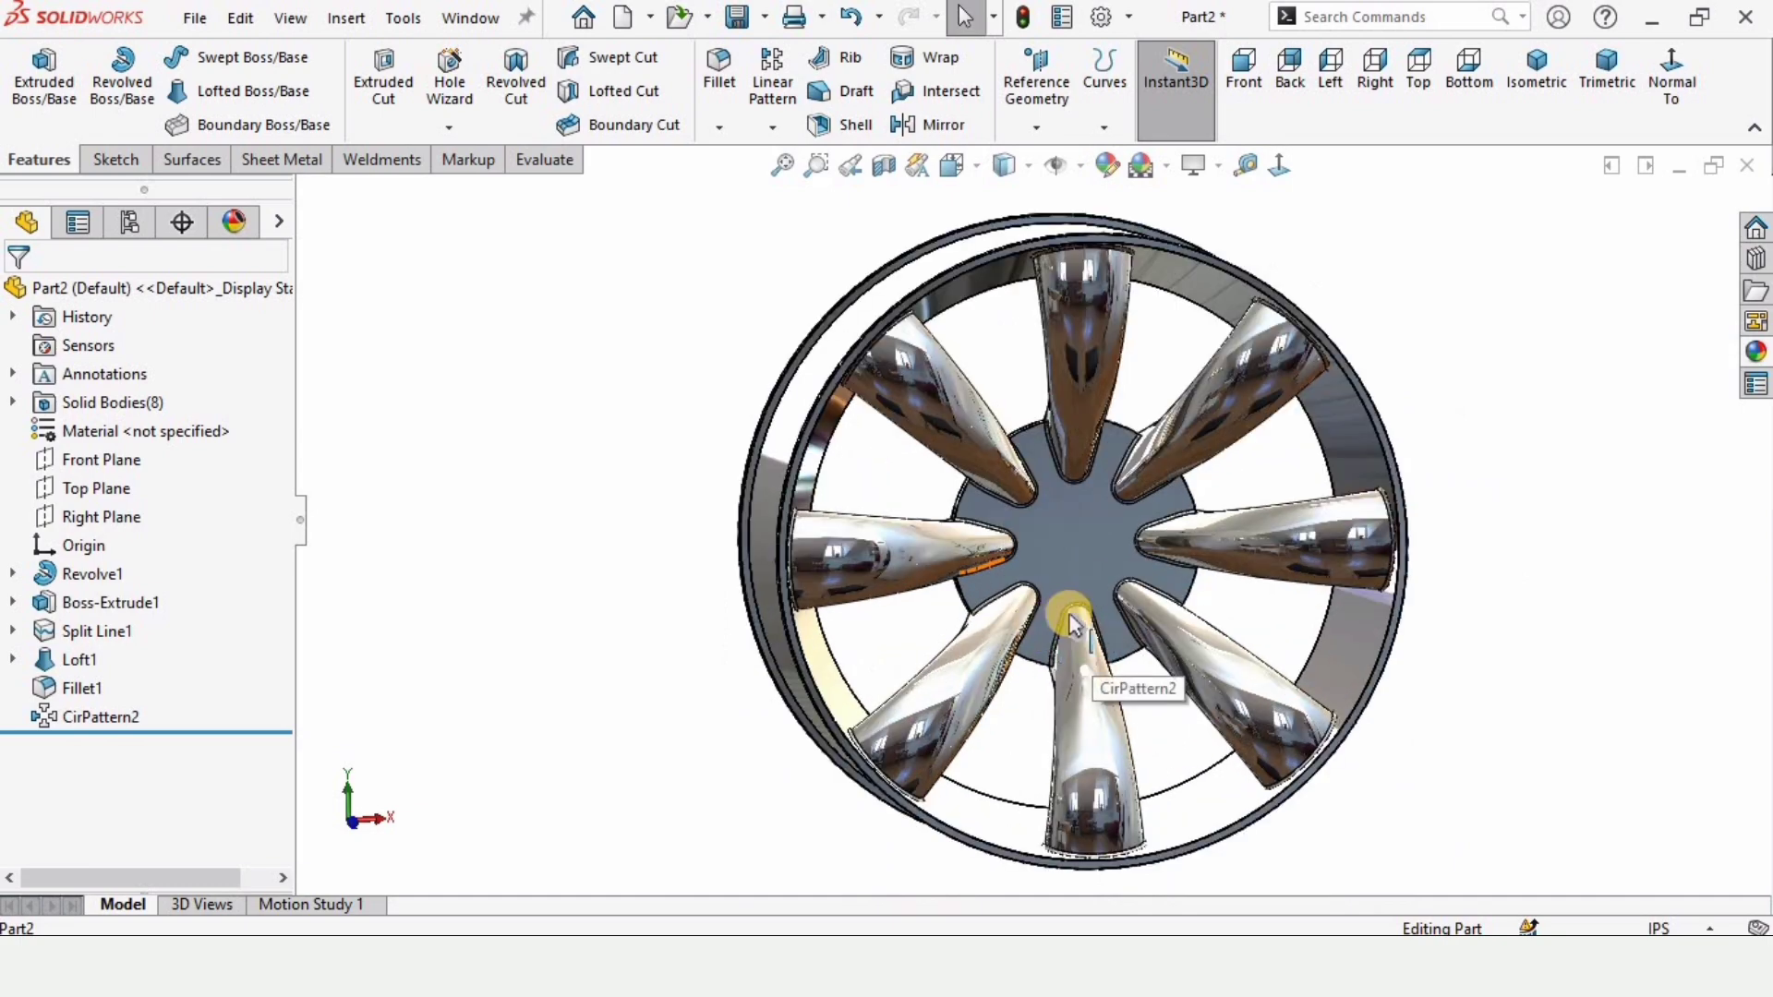
middle_click_drag(1077, 653, 1108, 499)
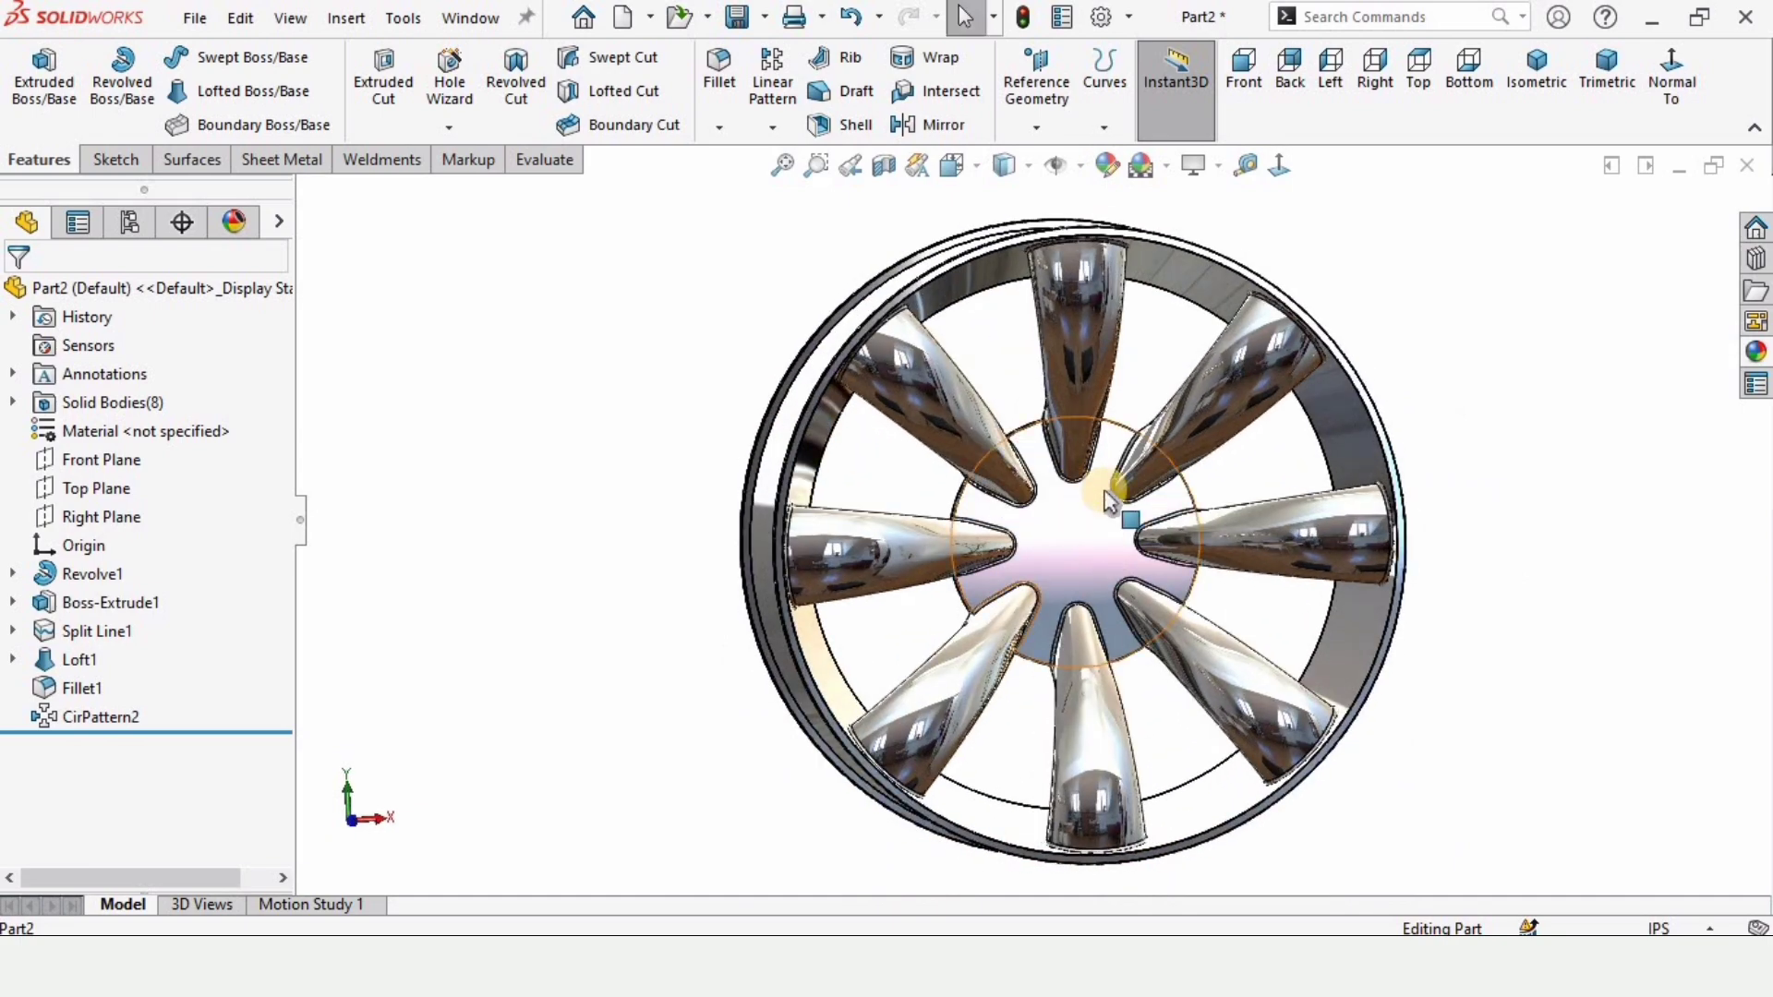
left_click(1077, 534)
left_click(1187, 456)
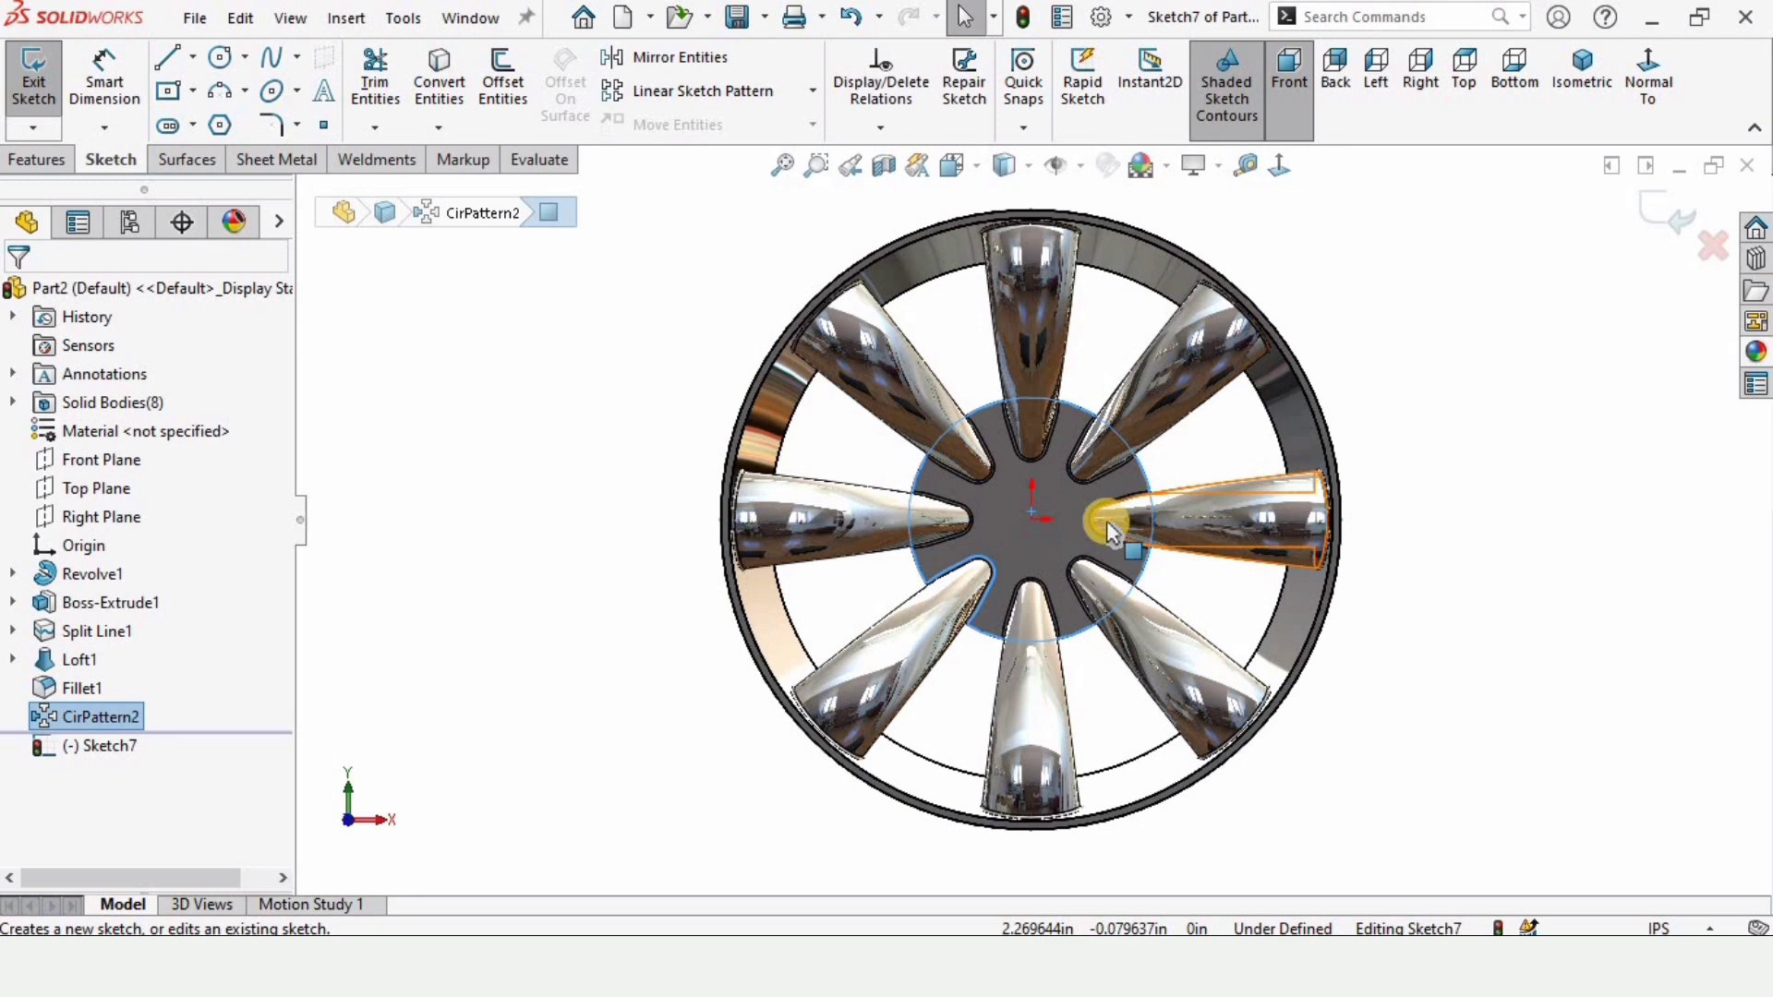
scroll(1066, 484, "down", 3)
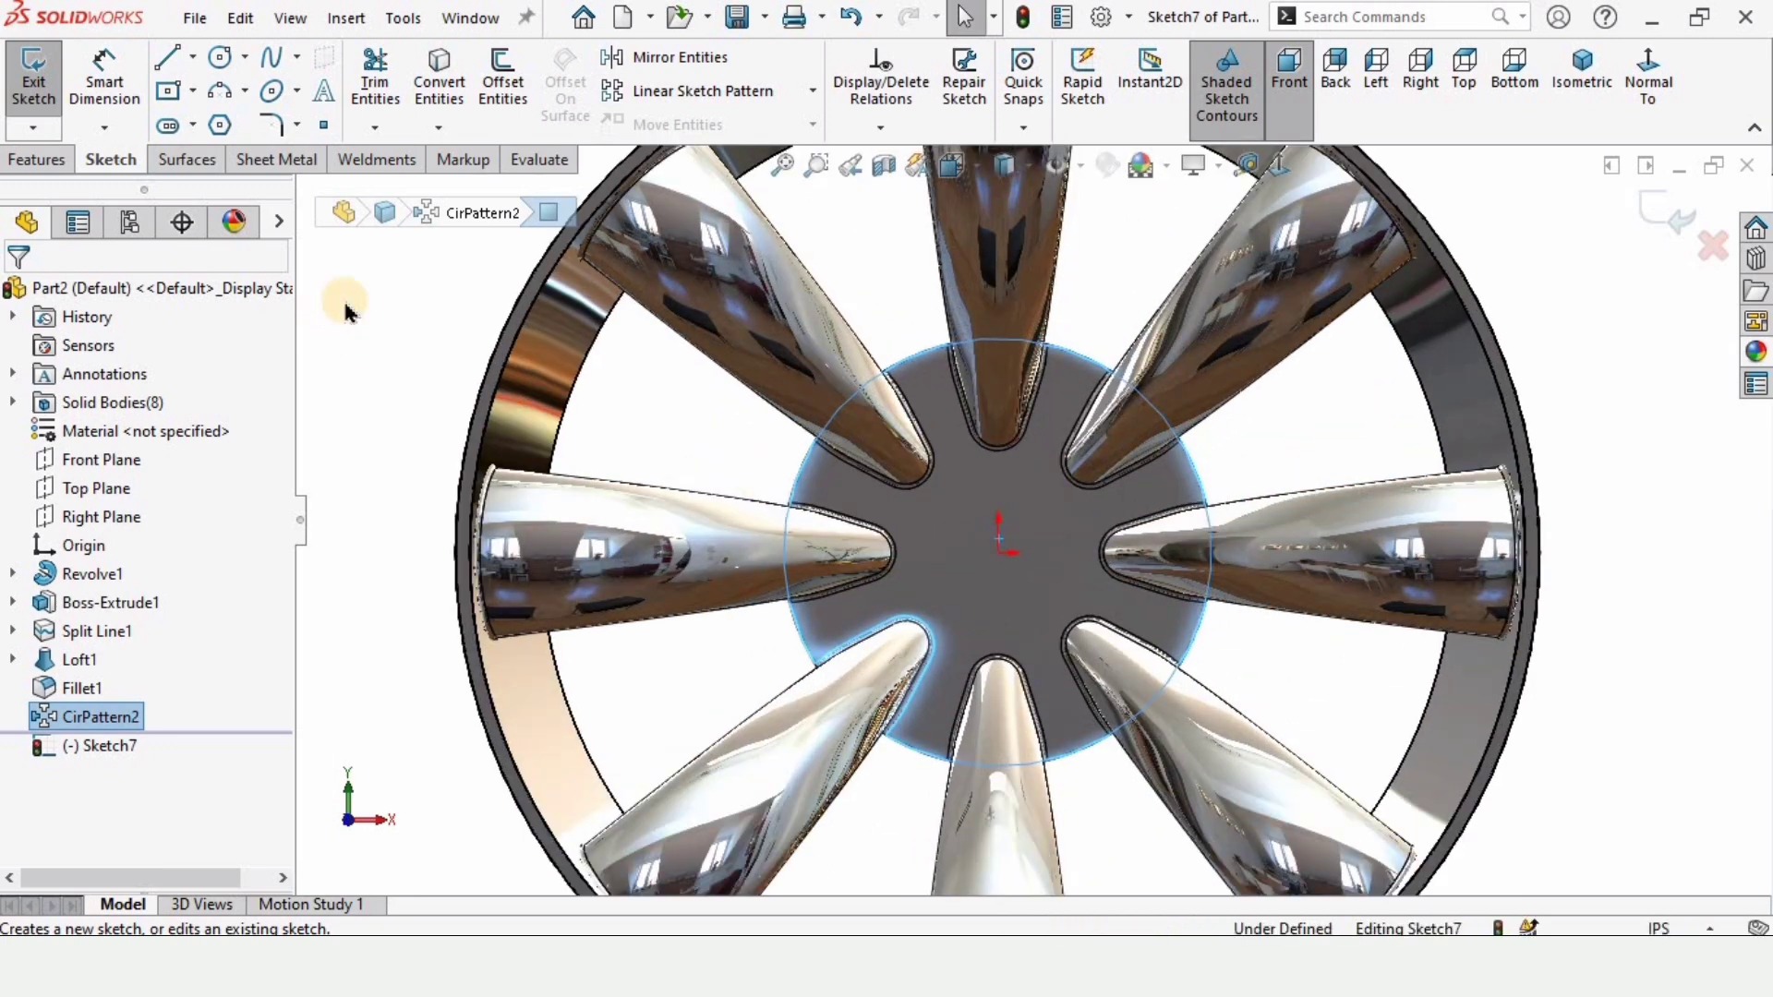
Draw an origin-centred circle and dimension it to 3.2 in diameter
left_click(221, 60)
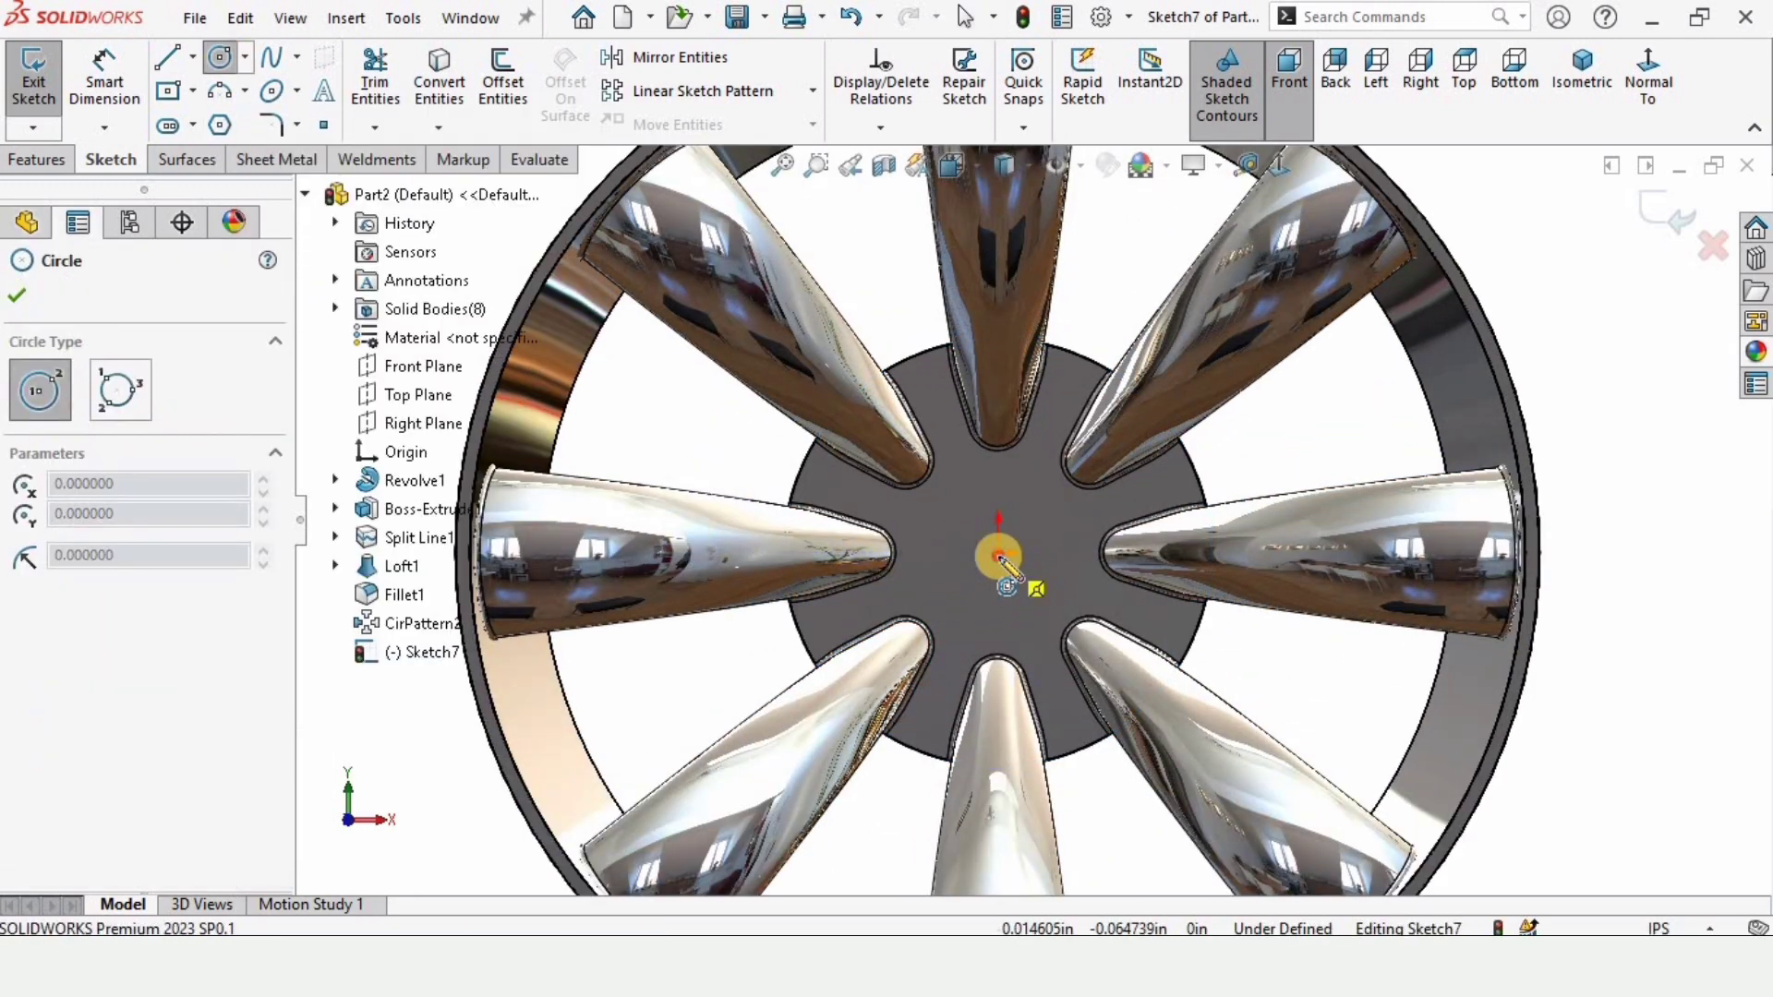
left_click(998, 554)
left_click(1020, 469)
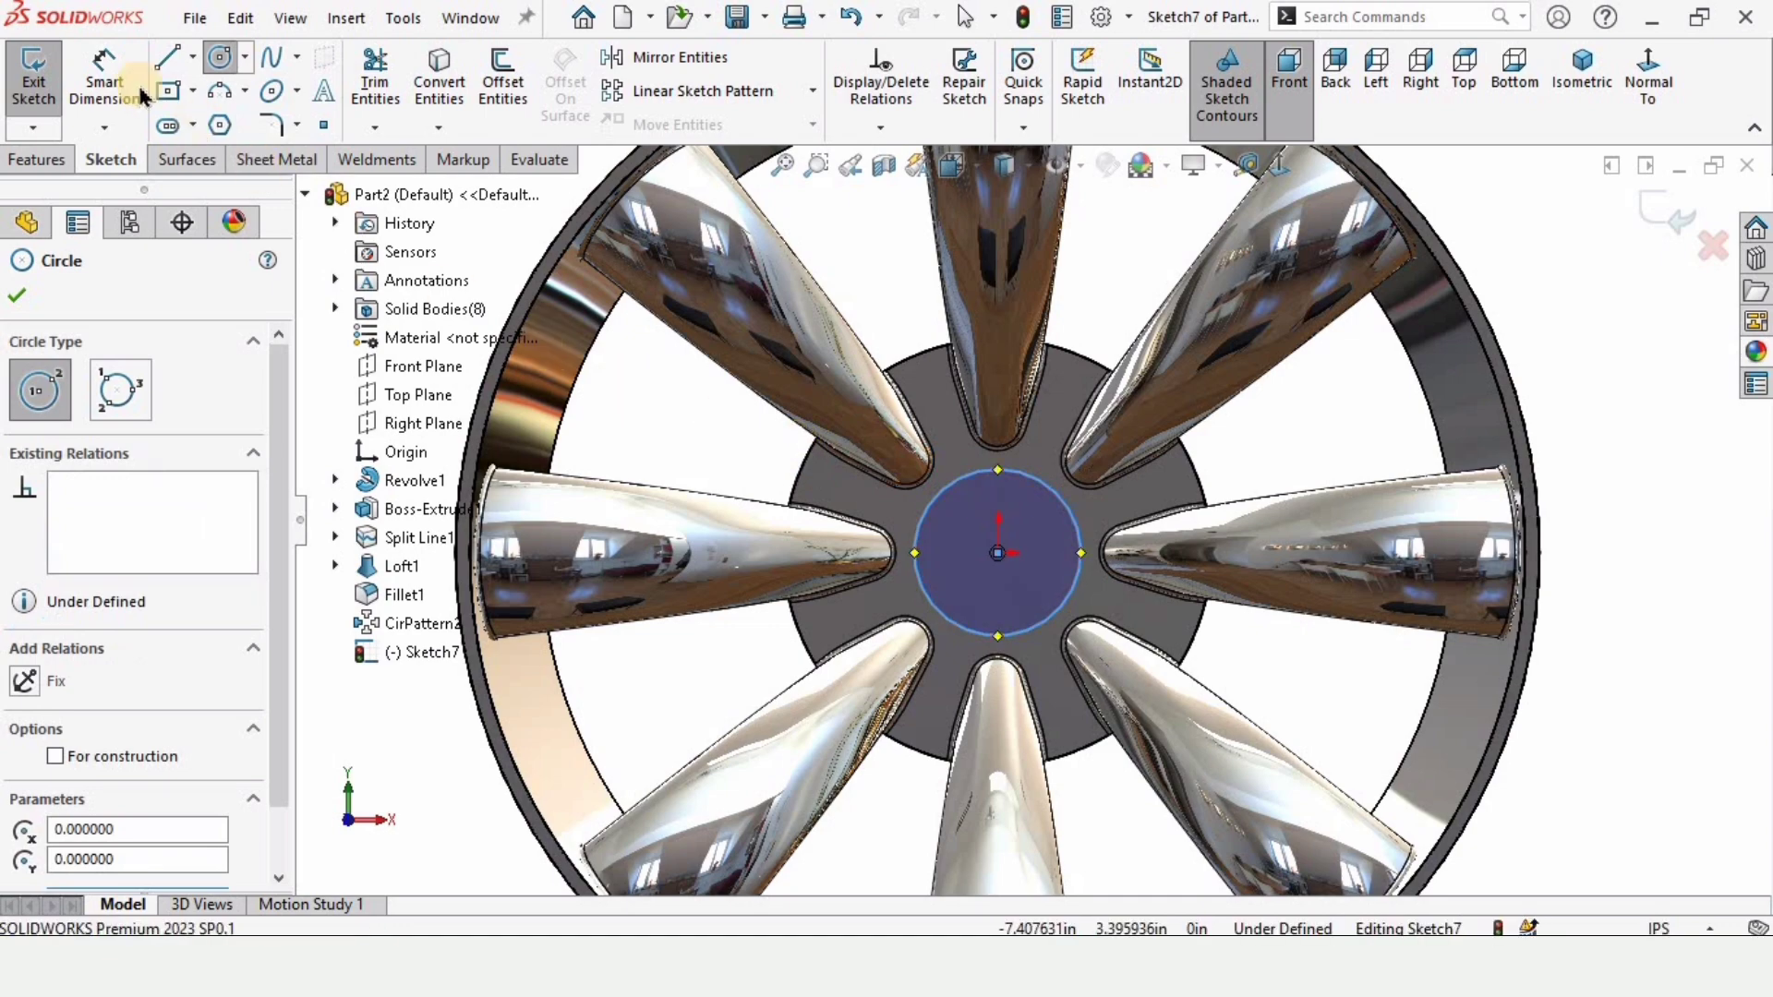
left_click(109, 88)
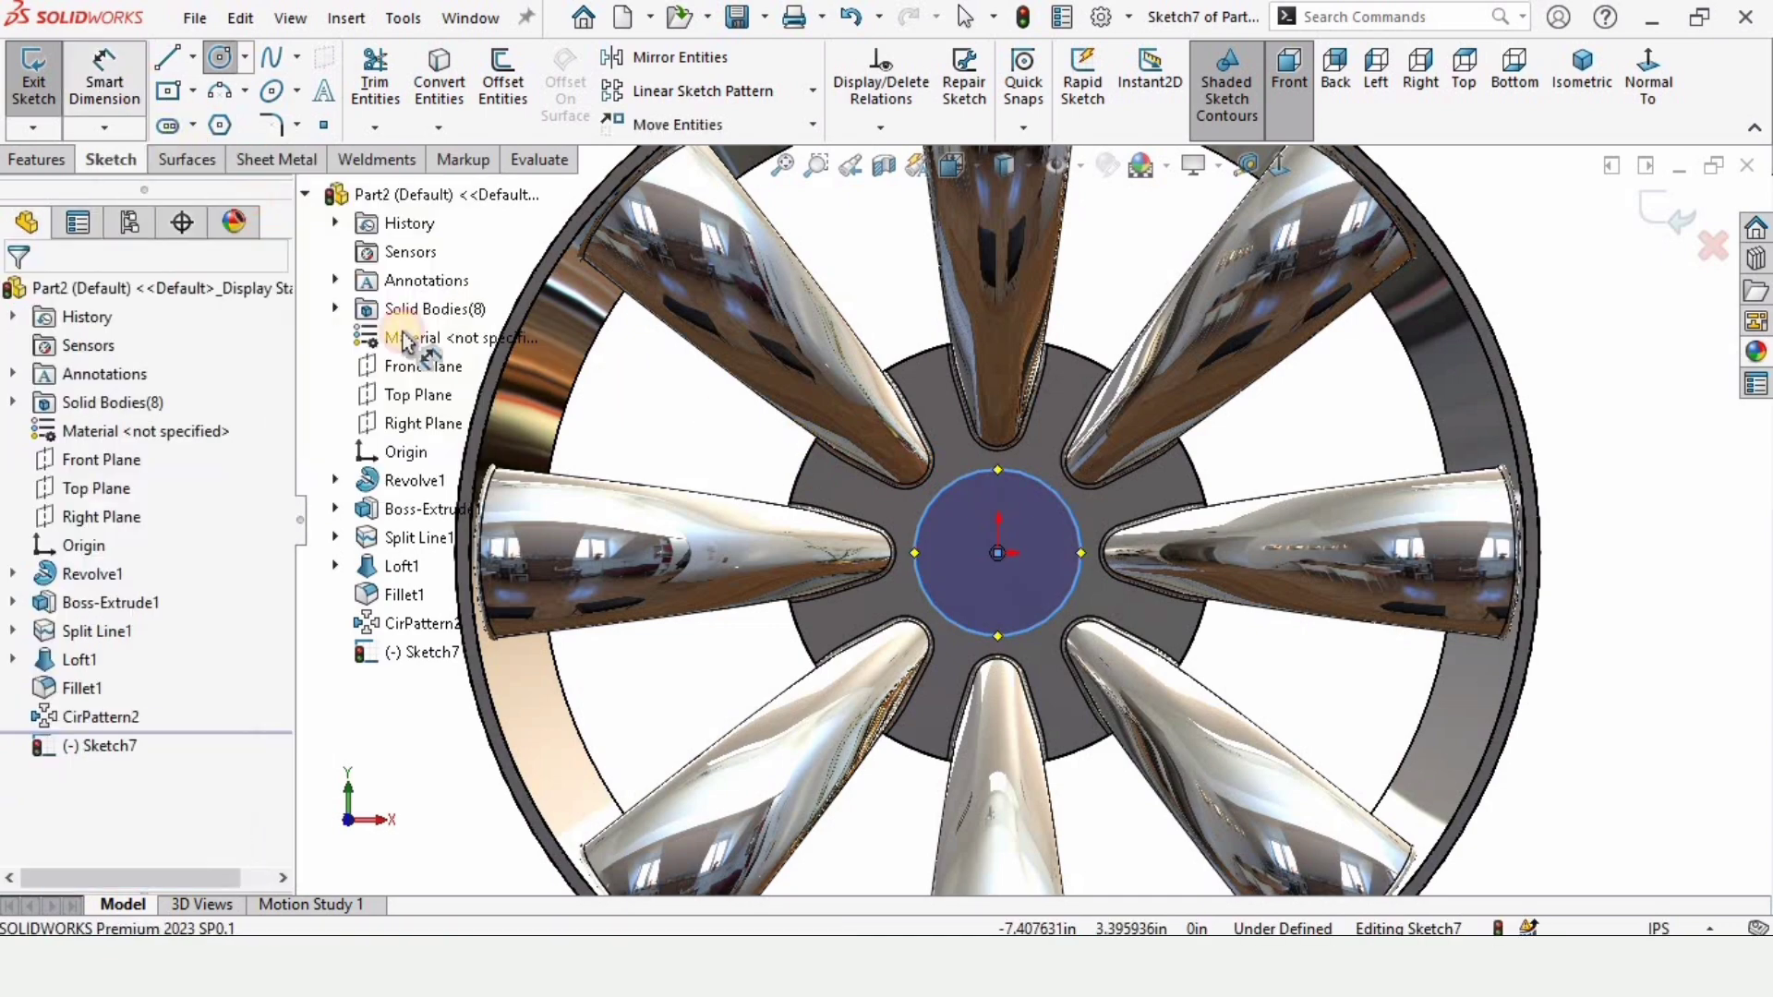
left_click(1073, 529)
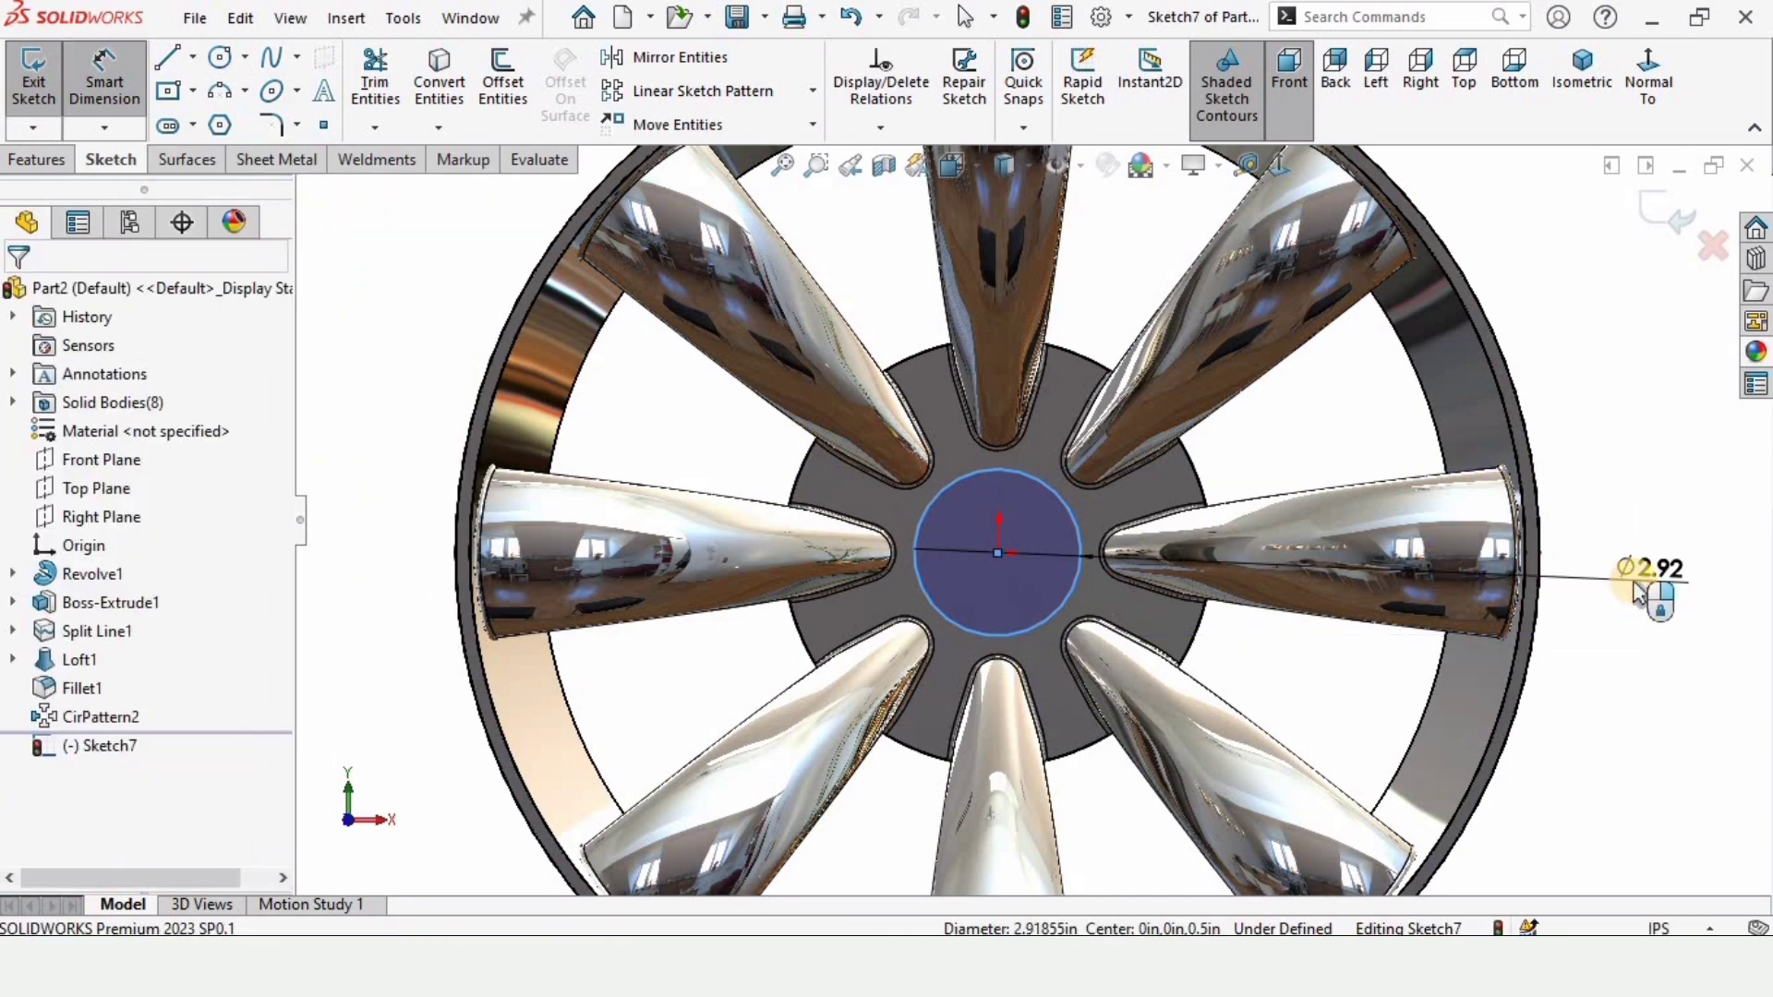
left_click(1633, 582)
type("2")
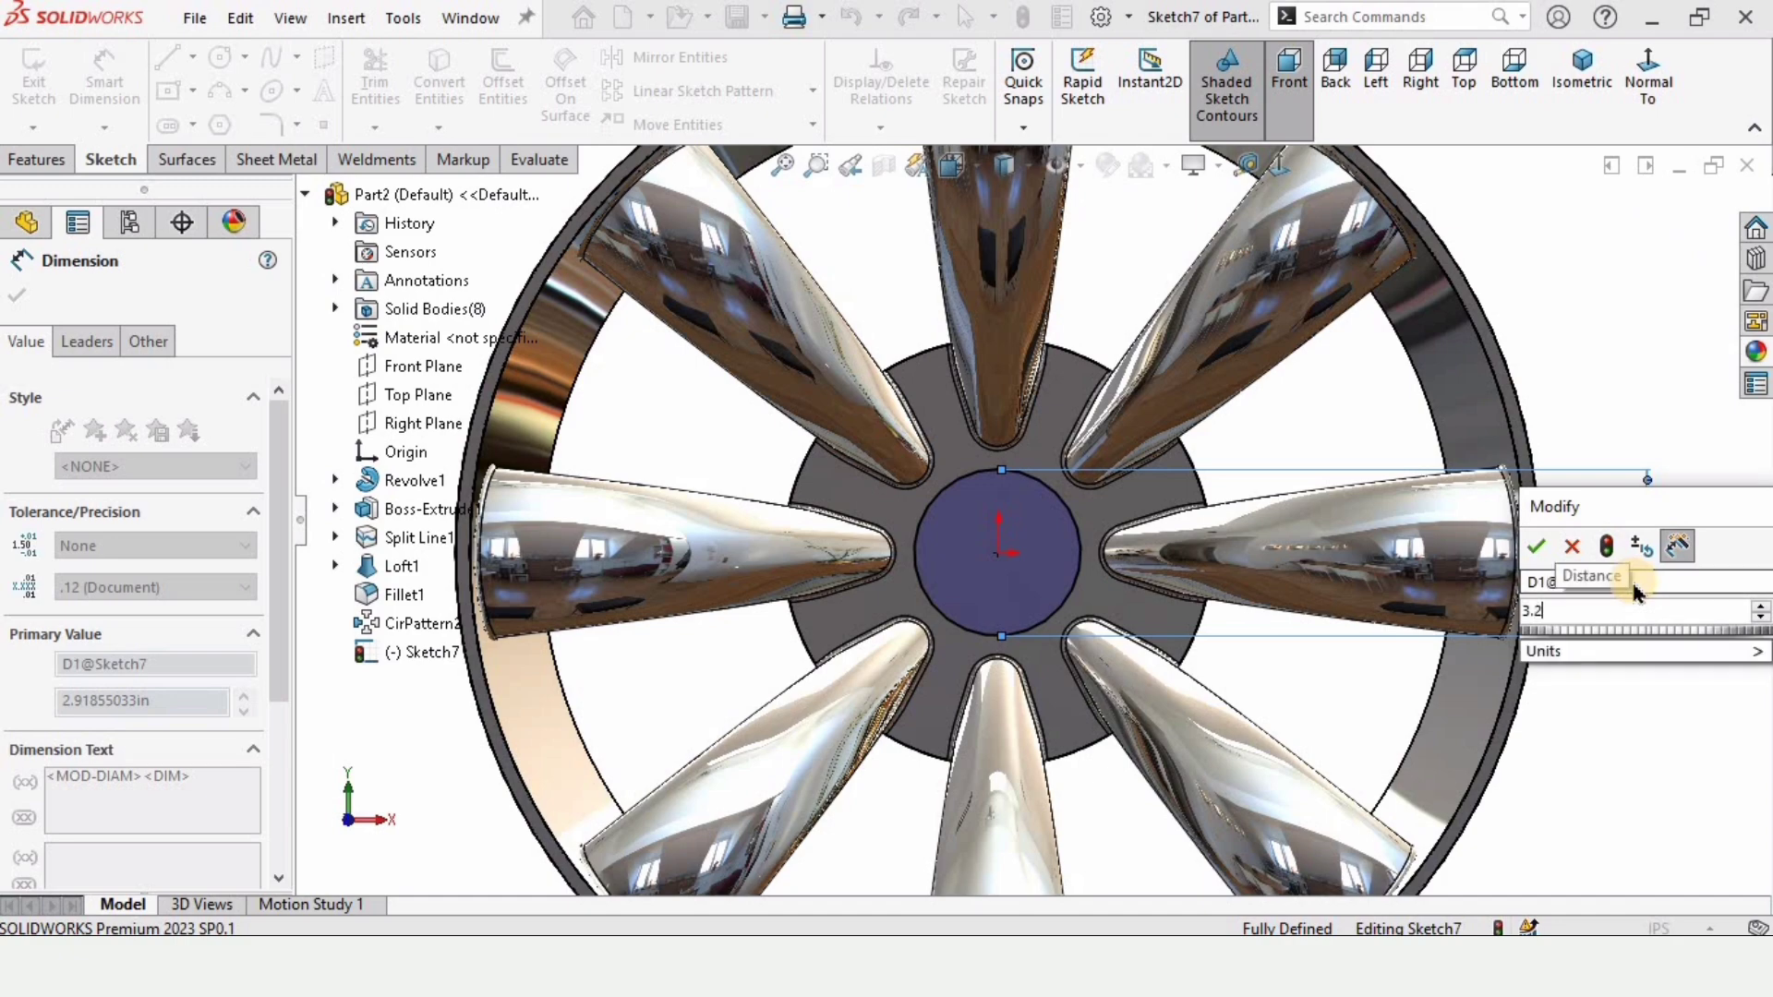
left_click(1536, 546)
left_click(1540, 425)
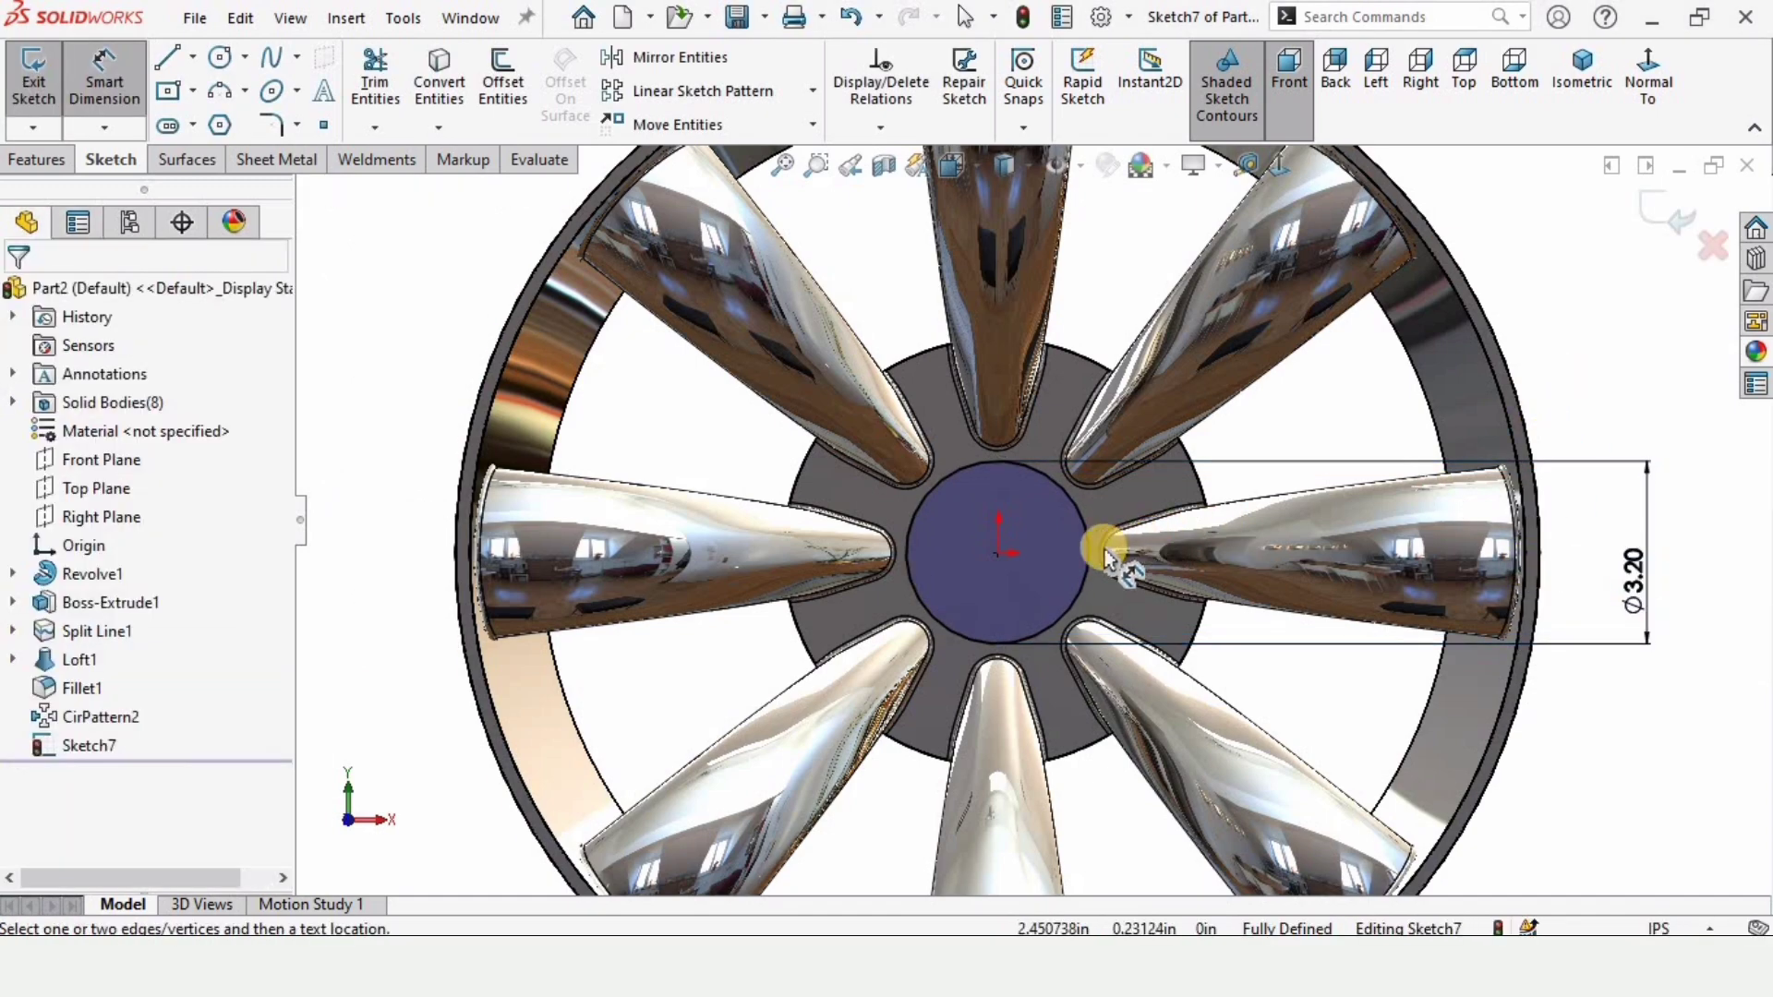
scroll(1078, 519, "down", 2)
Convert the 3.20 in hub circle to construction geometry
left_click(1078, 519)
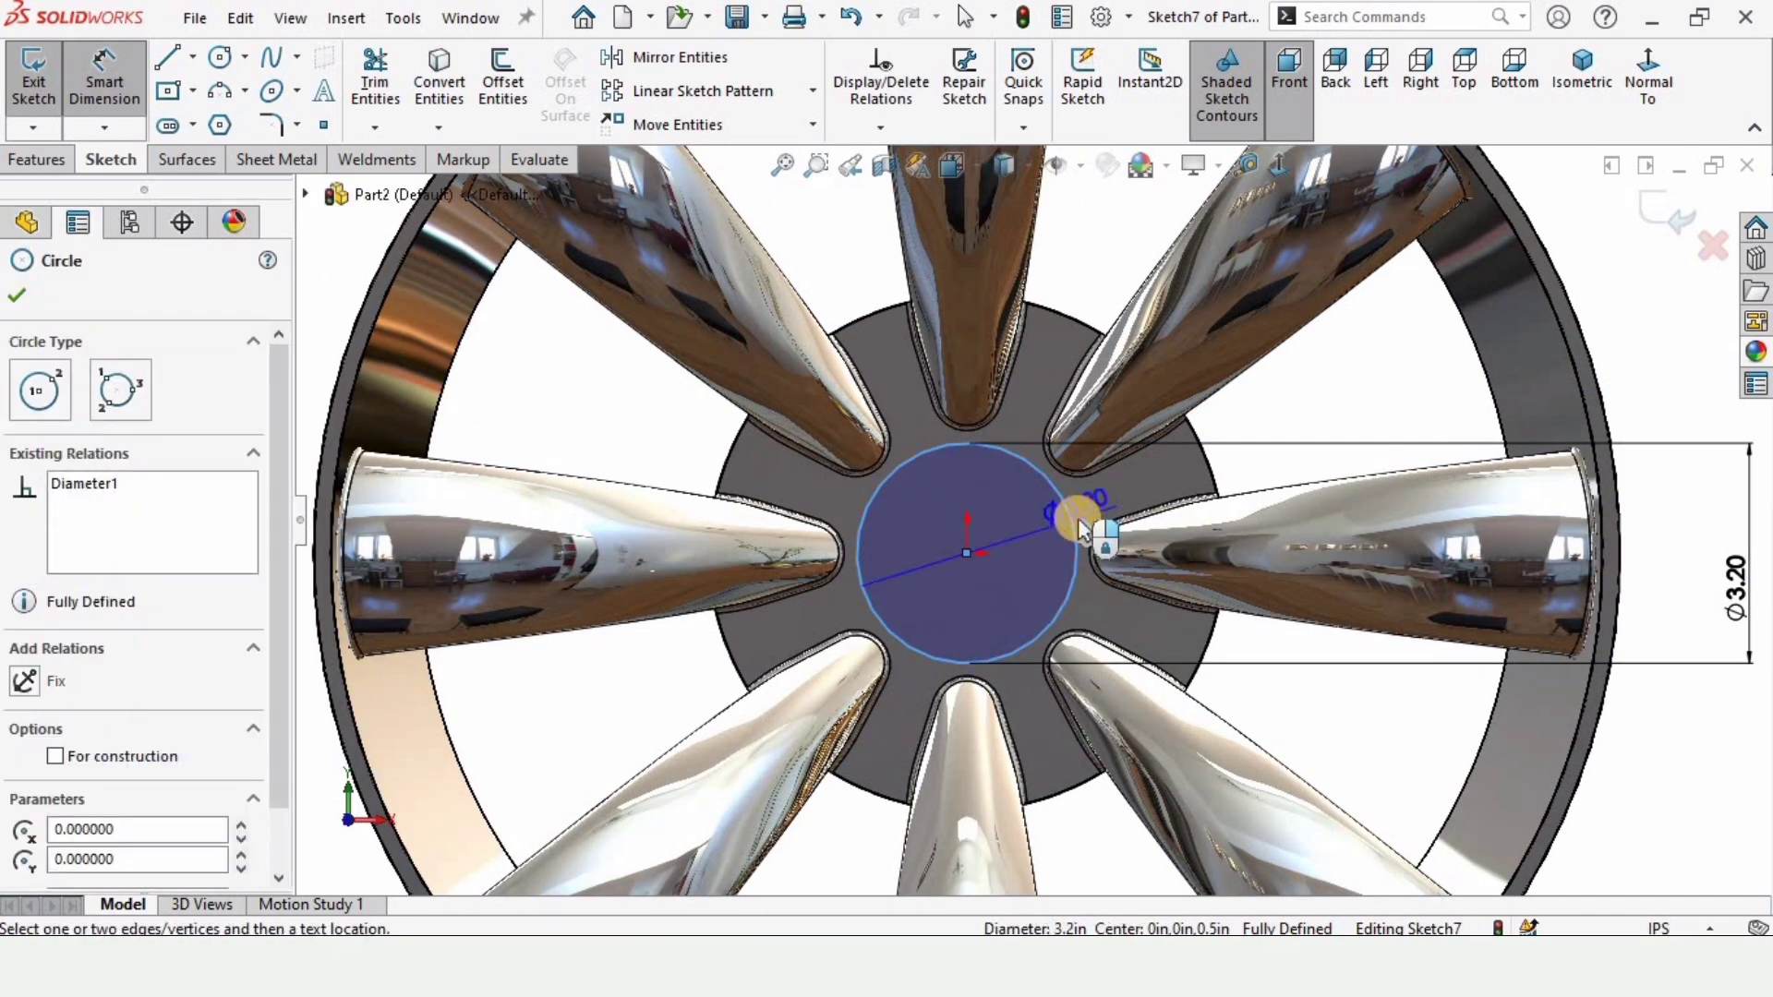
left_click(1077, 509)
left_click(1071, 514)
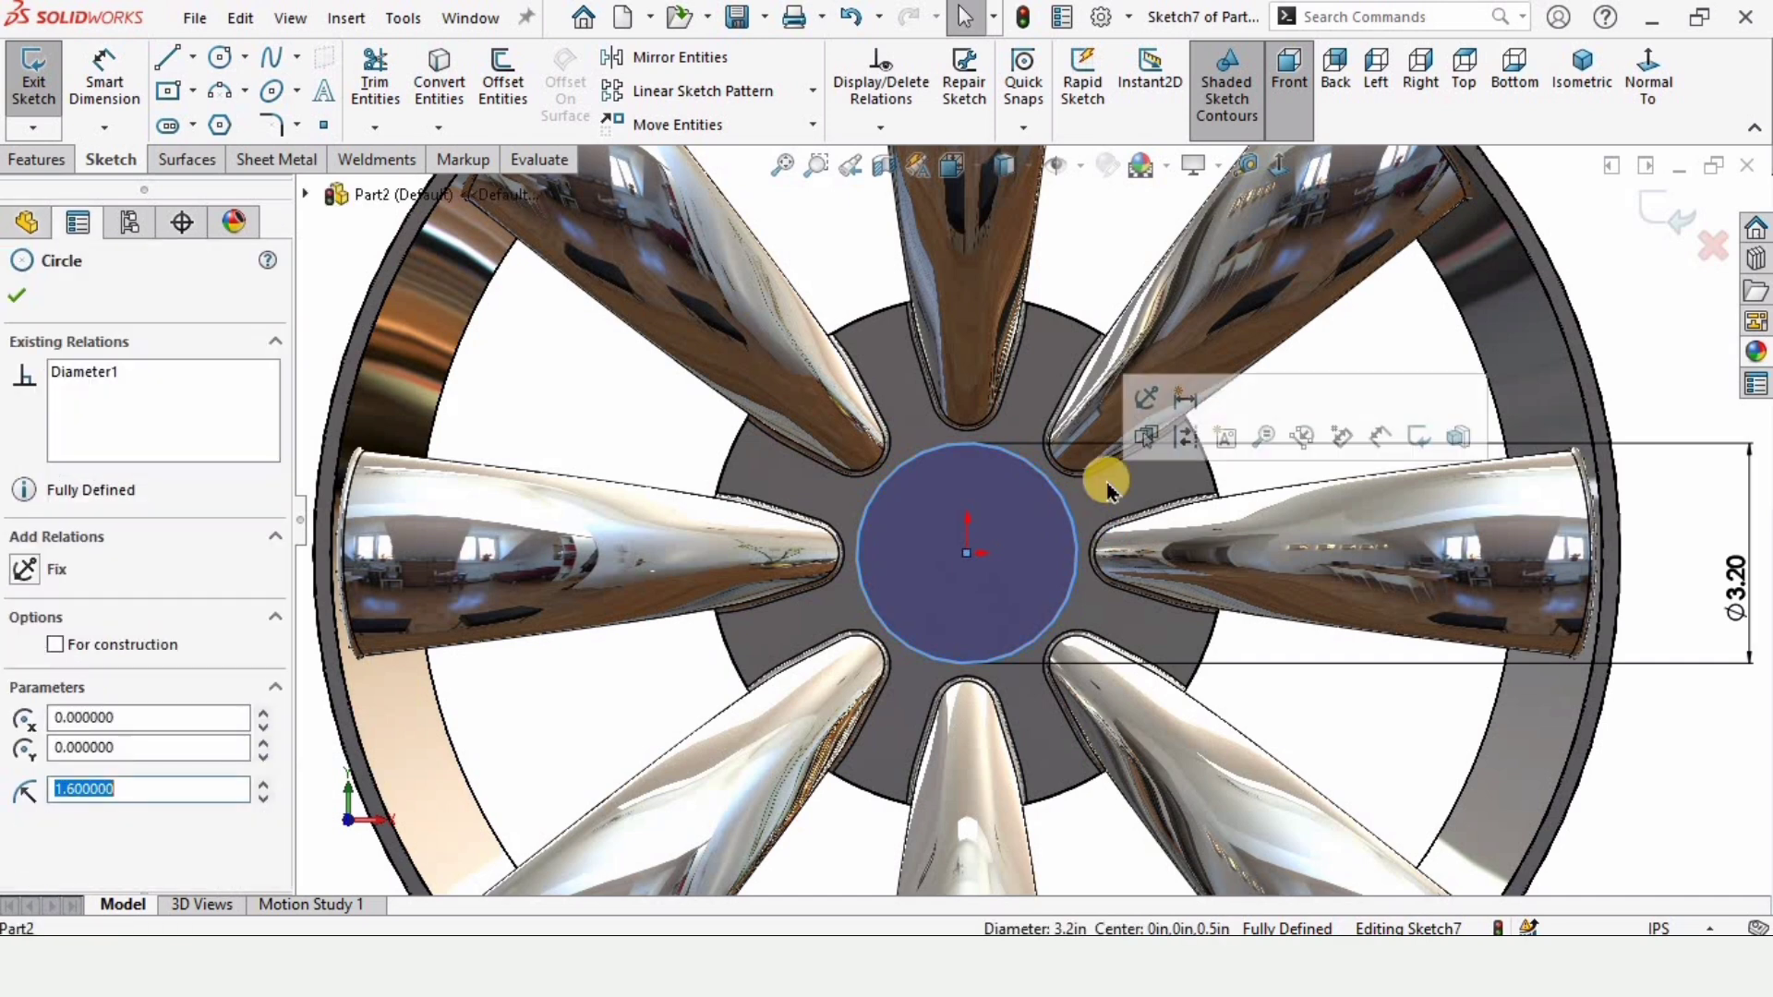
left_click(1185, 453)
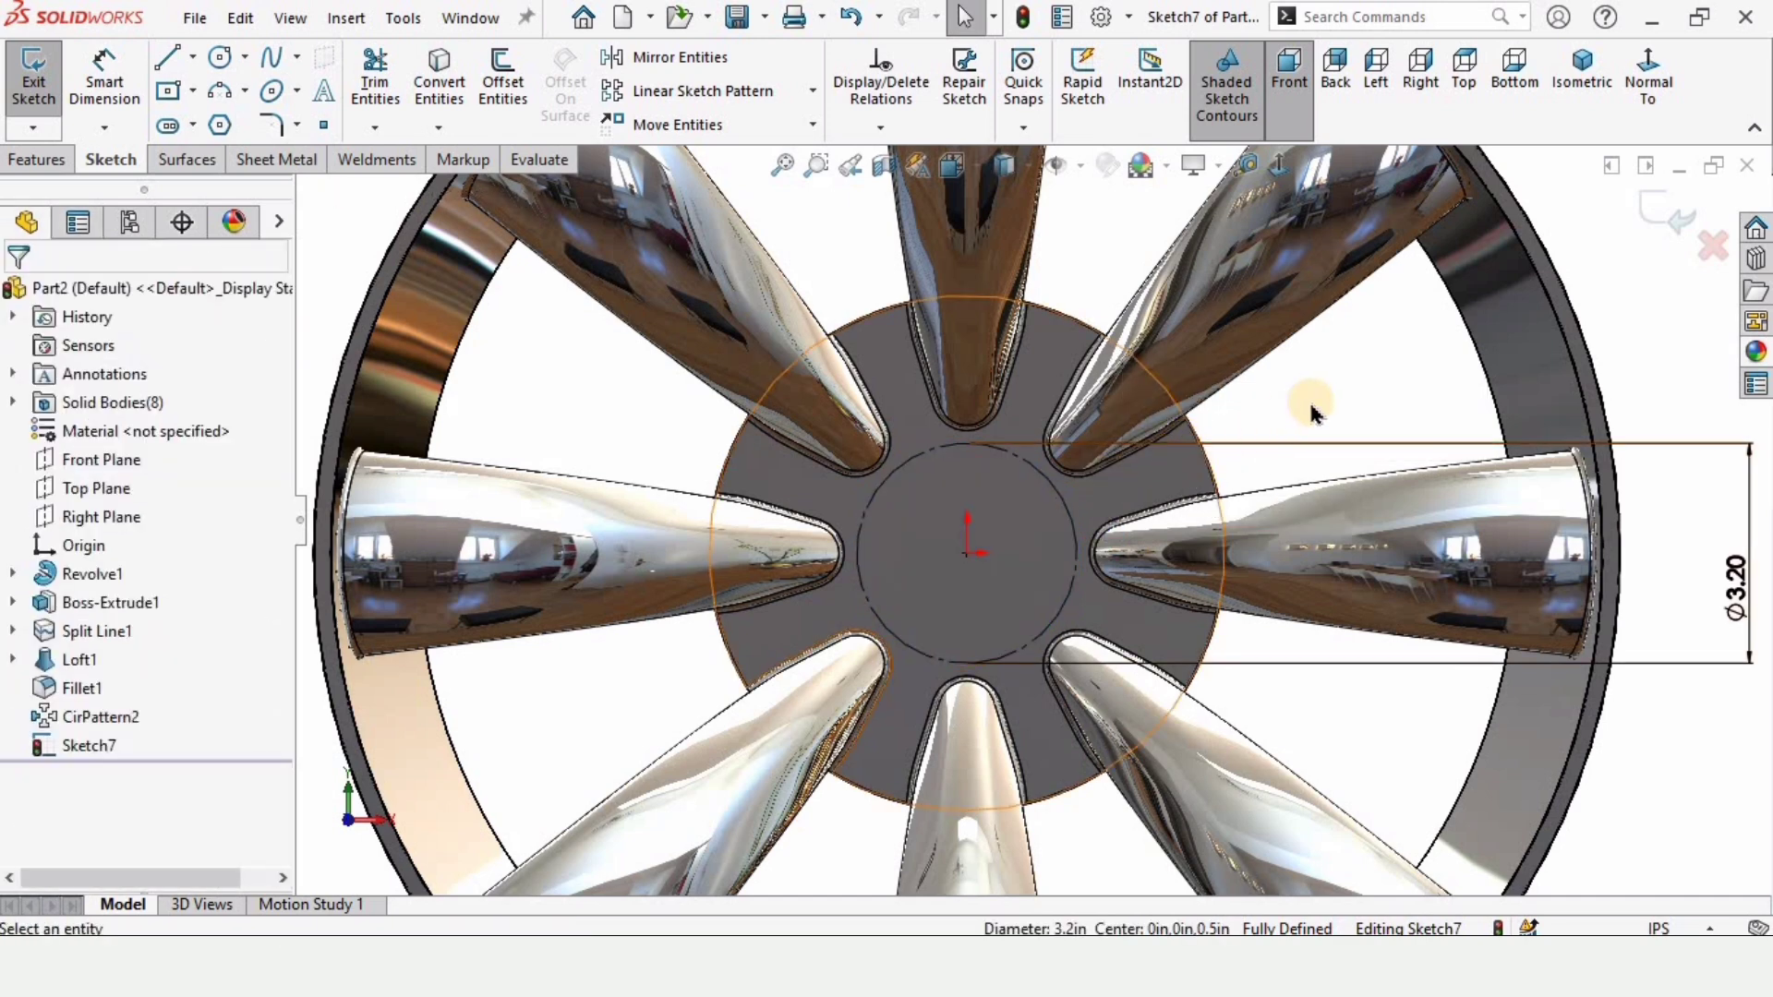
left_click(217, 58)
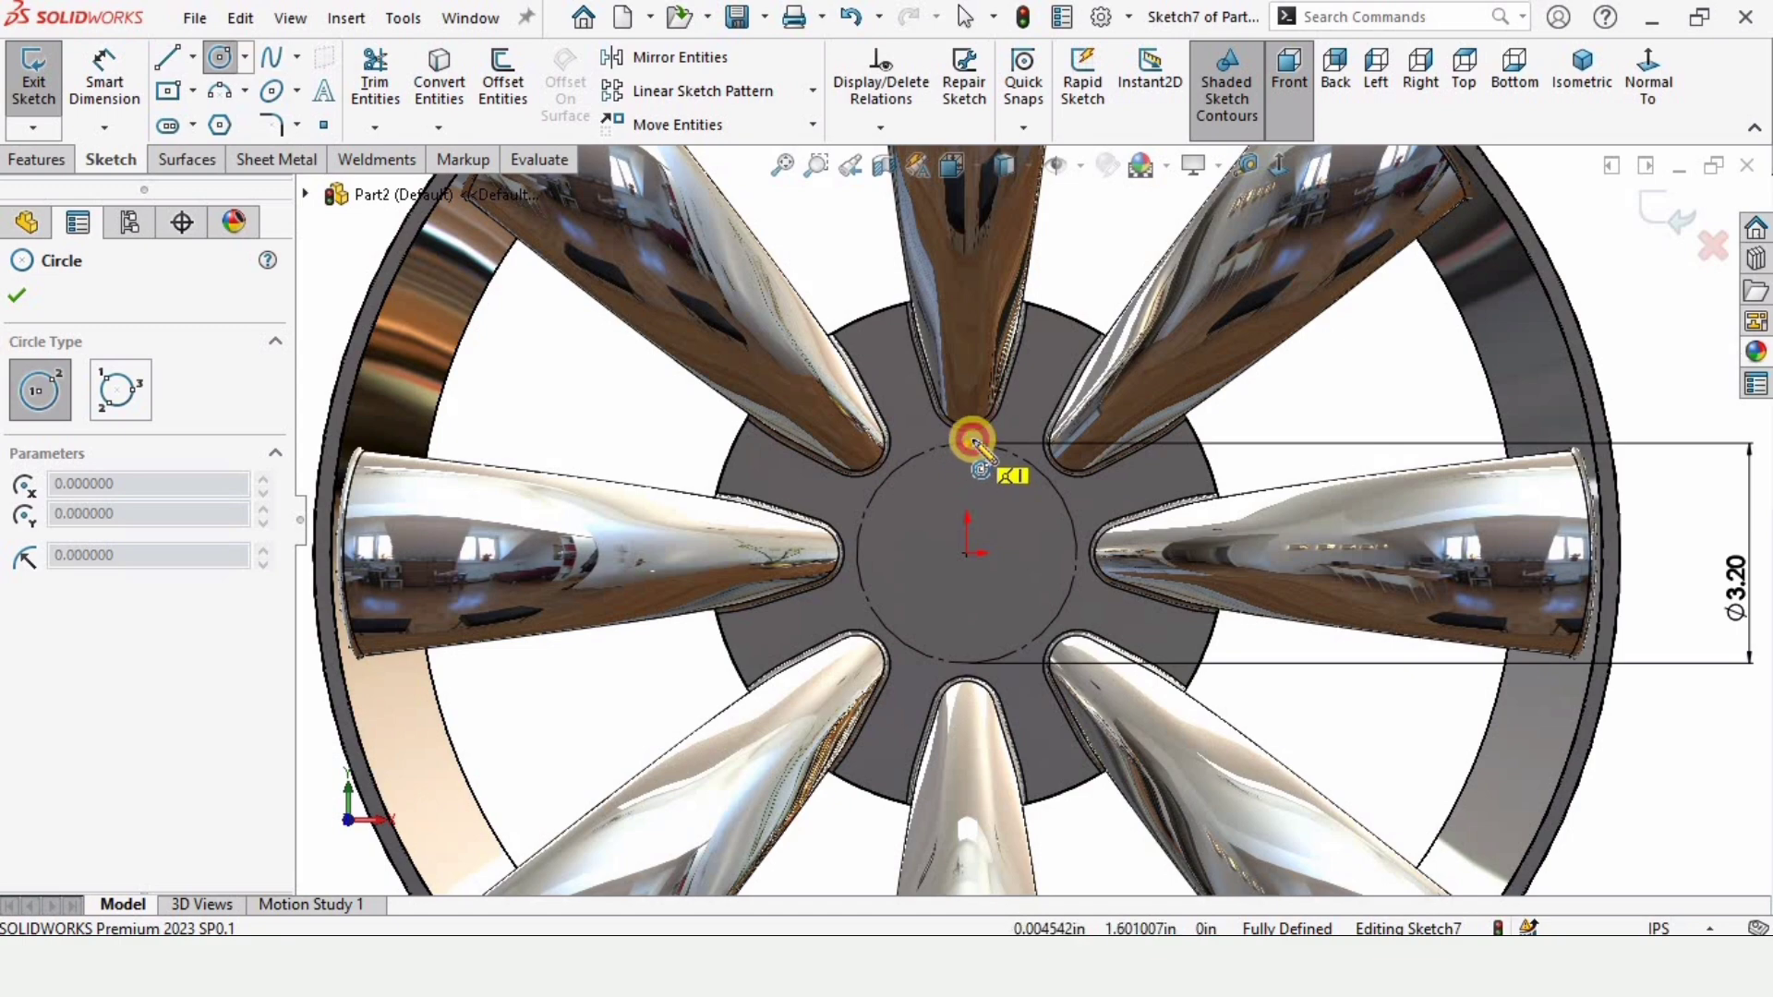
Draw a circle on the construction circle's top and dimension it to Ø0.75 in
left_click(969, 444)
left_click(982, 428)
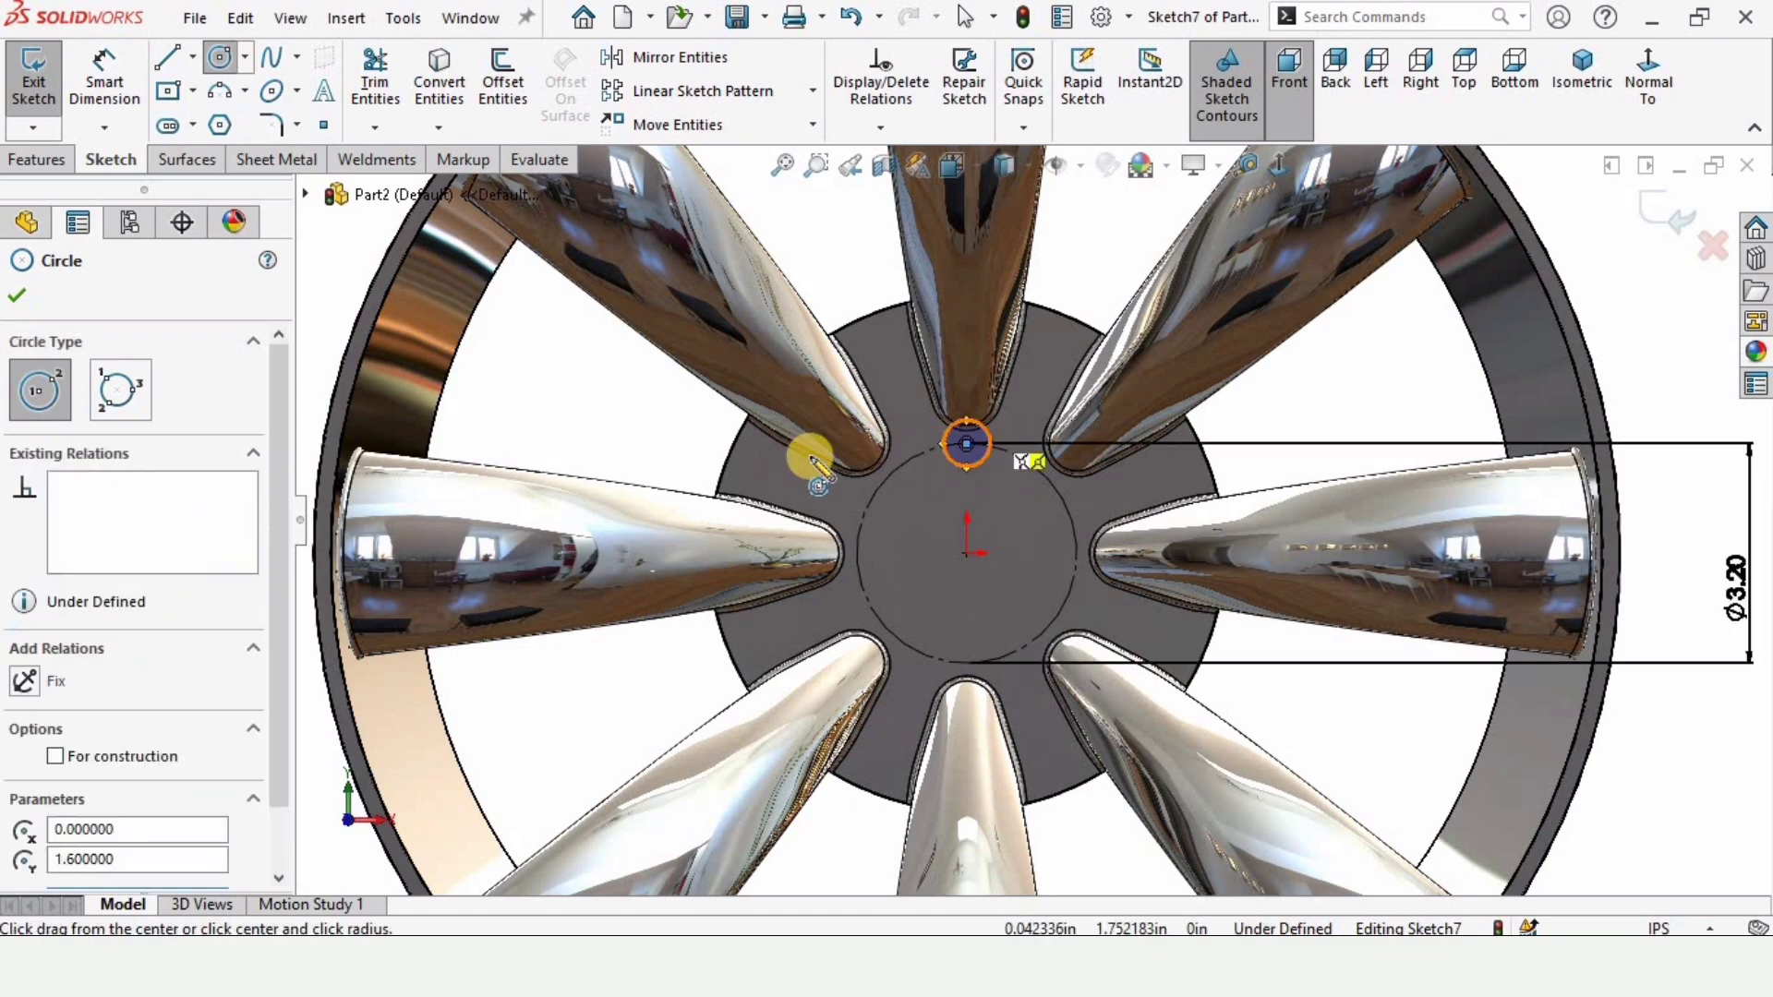
left_click(99, 90)
scroll(983, 529, "down", 5)
left_click(973, 398)
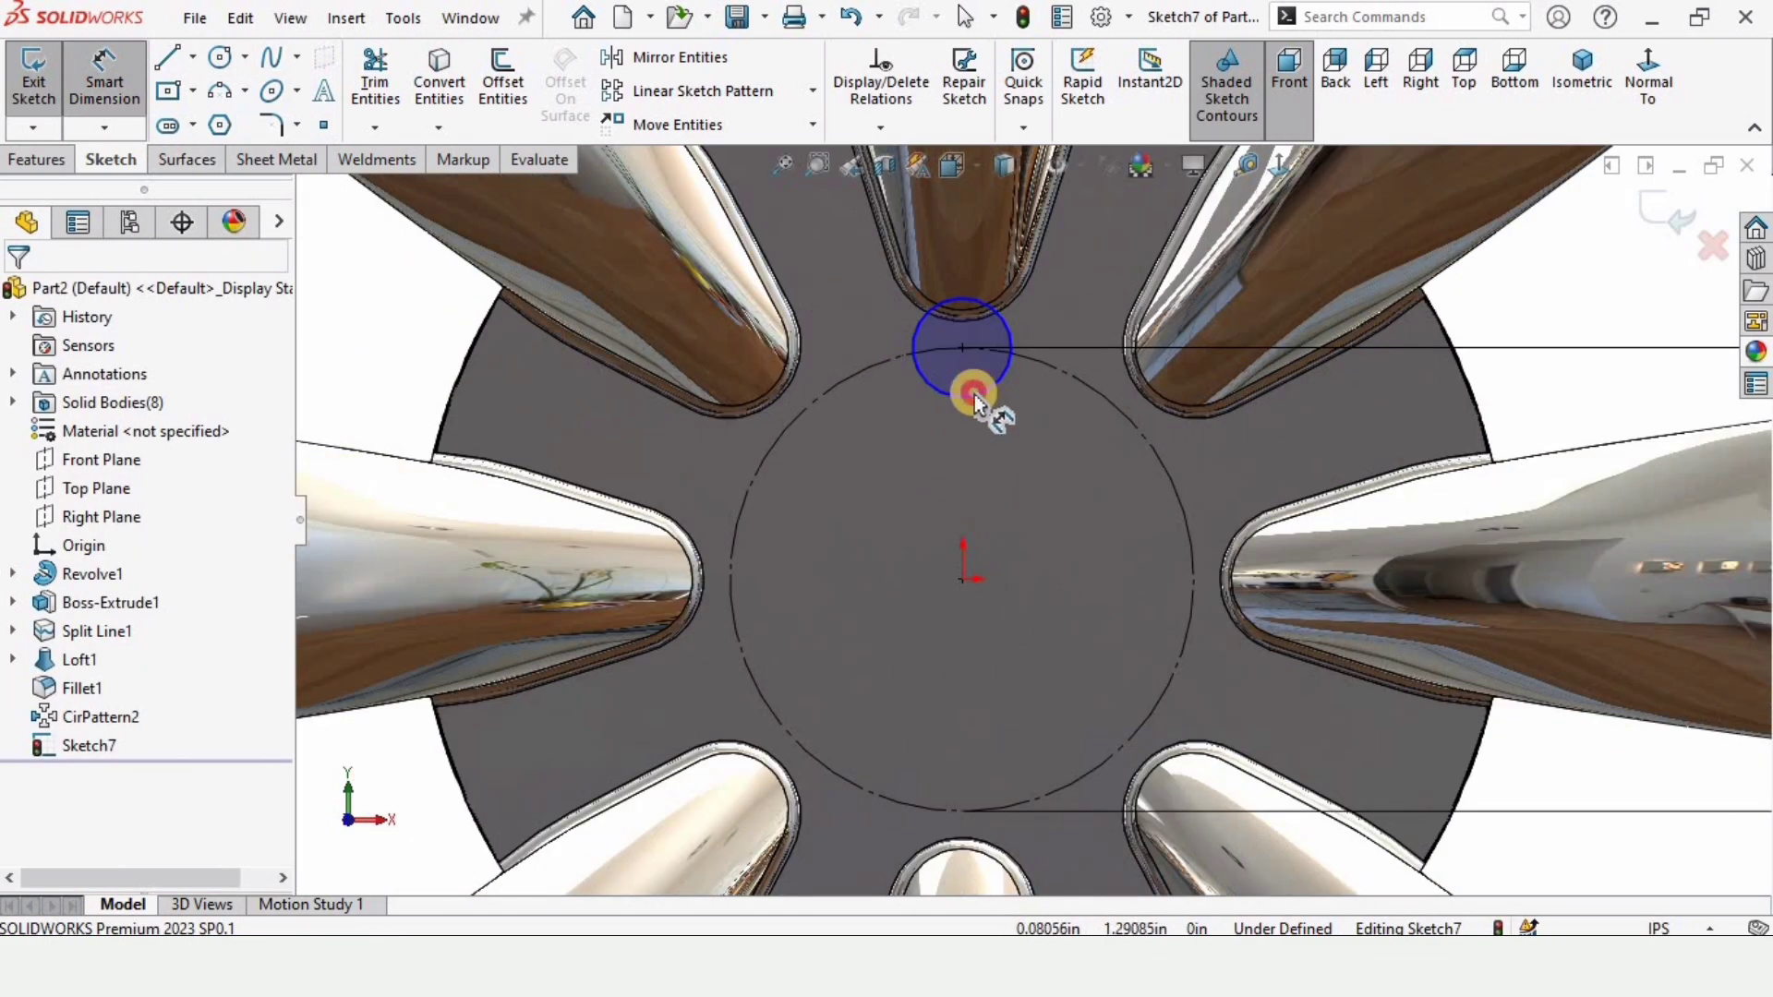
left_click(1113, 279)
type(".")
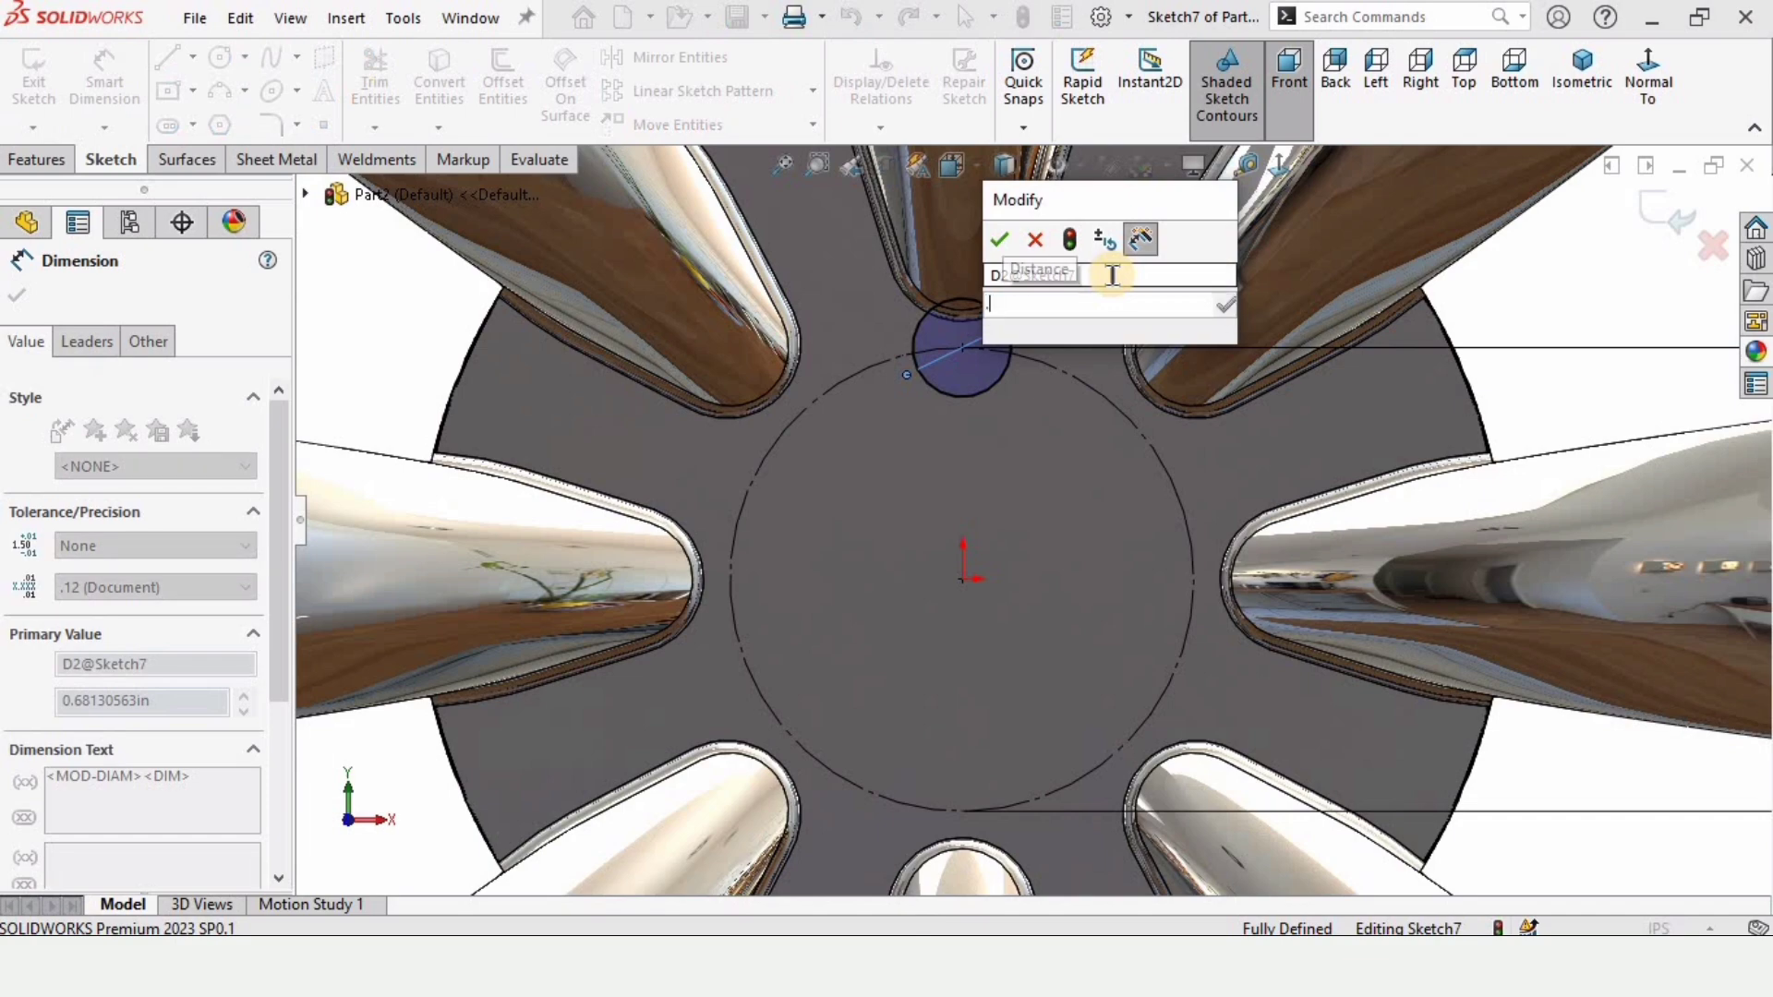
type("75")
key("Return")
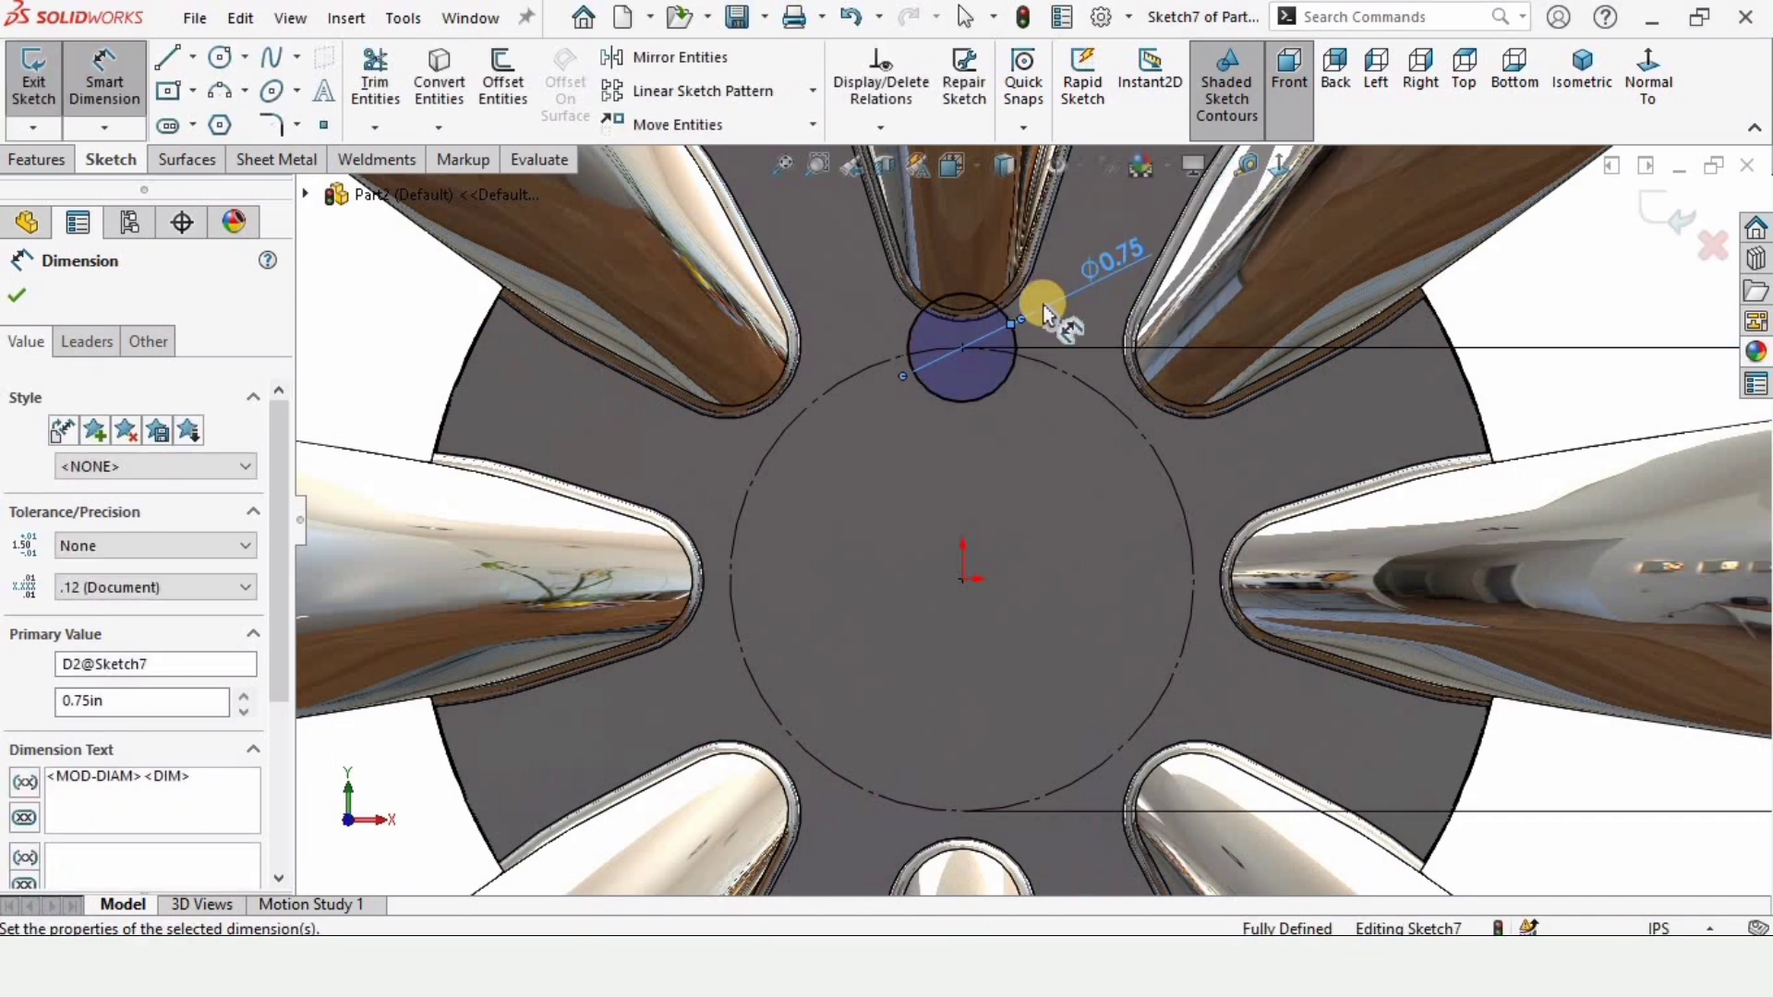
scroll(933, 395, "up", 3)
key("Escape")
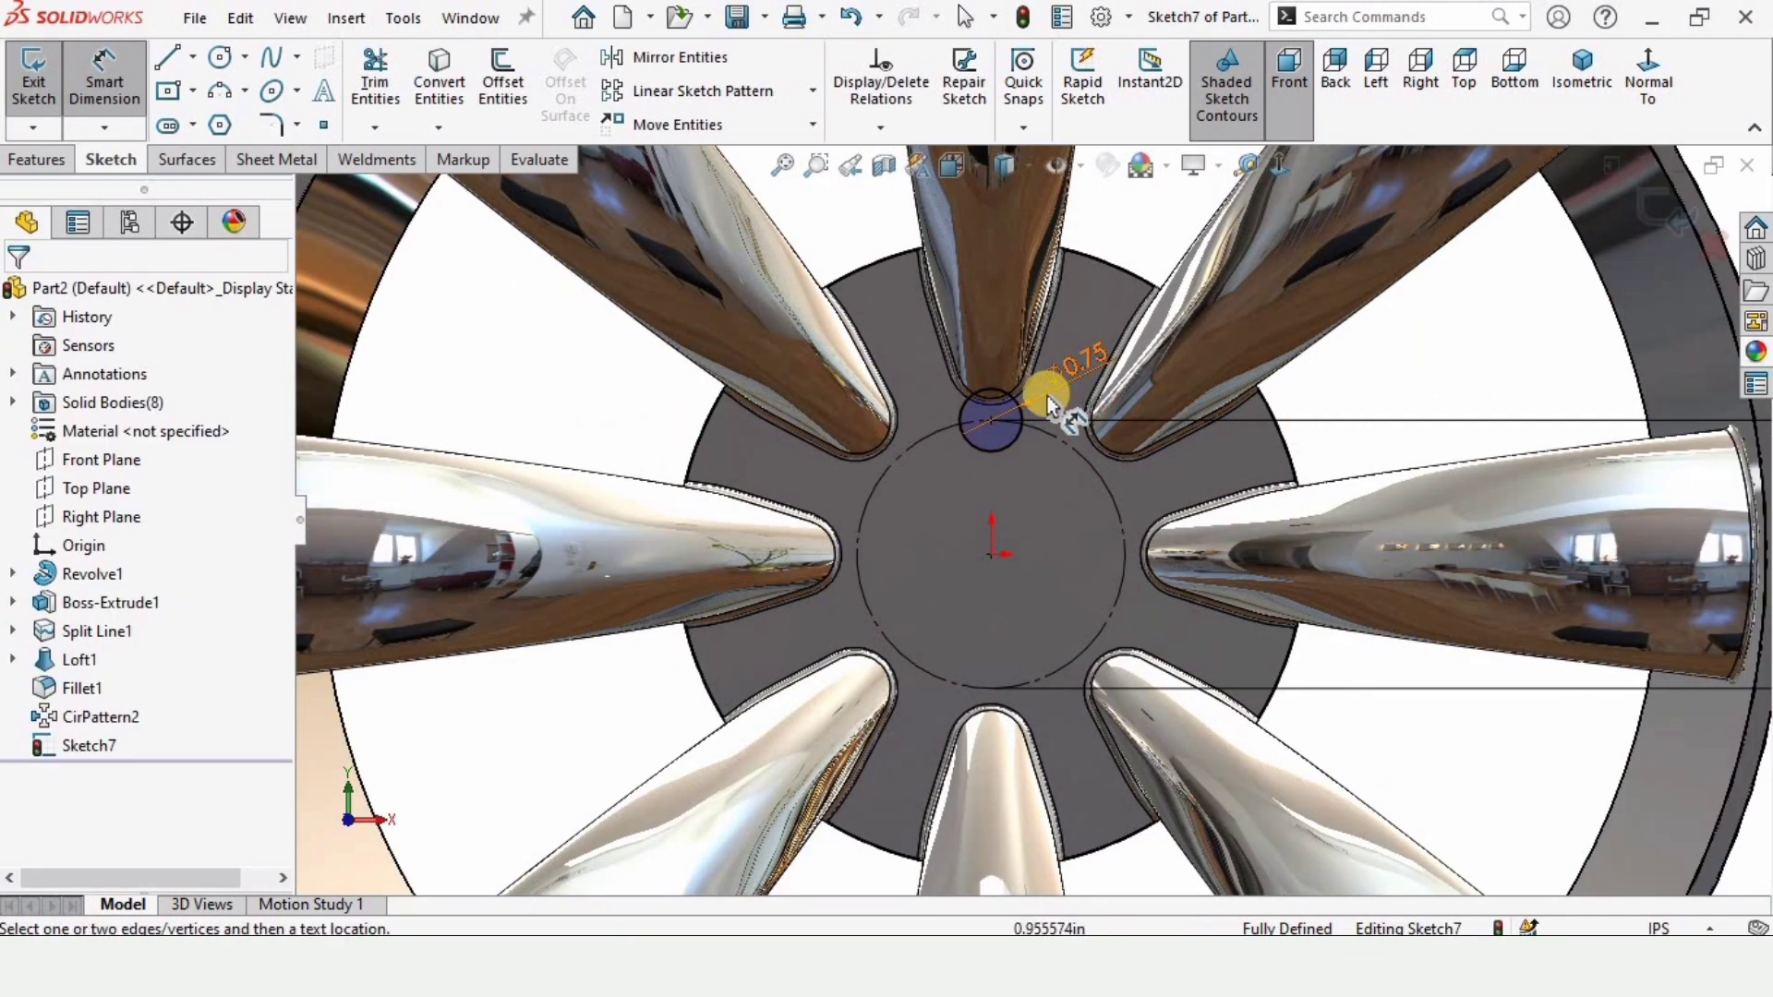
Circularly pattern the 0.75 circle six times around the sketch origin
middle_click_drag(1071, 418, 724, 246)
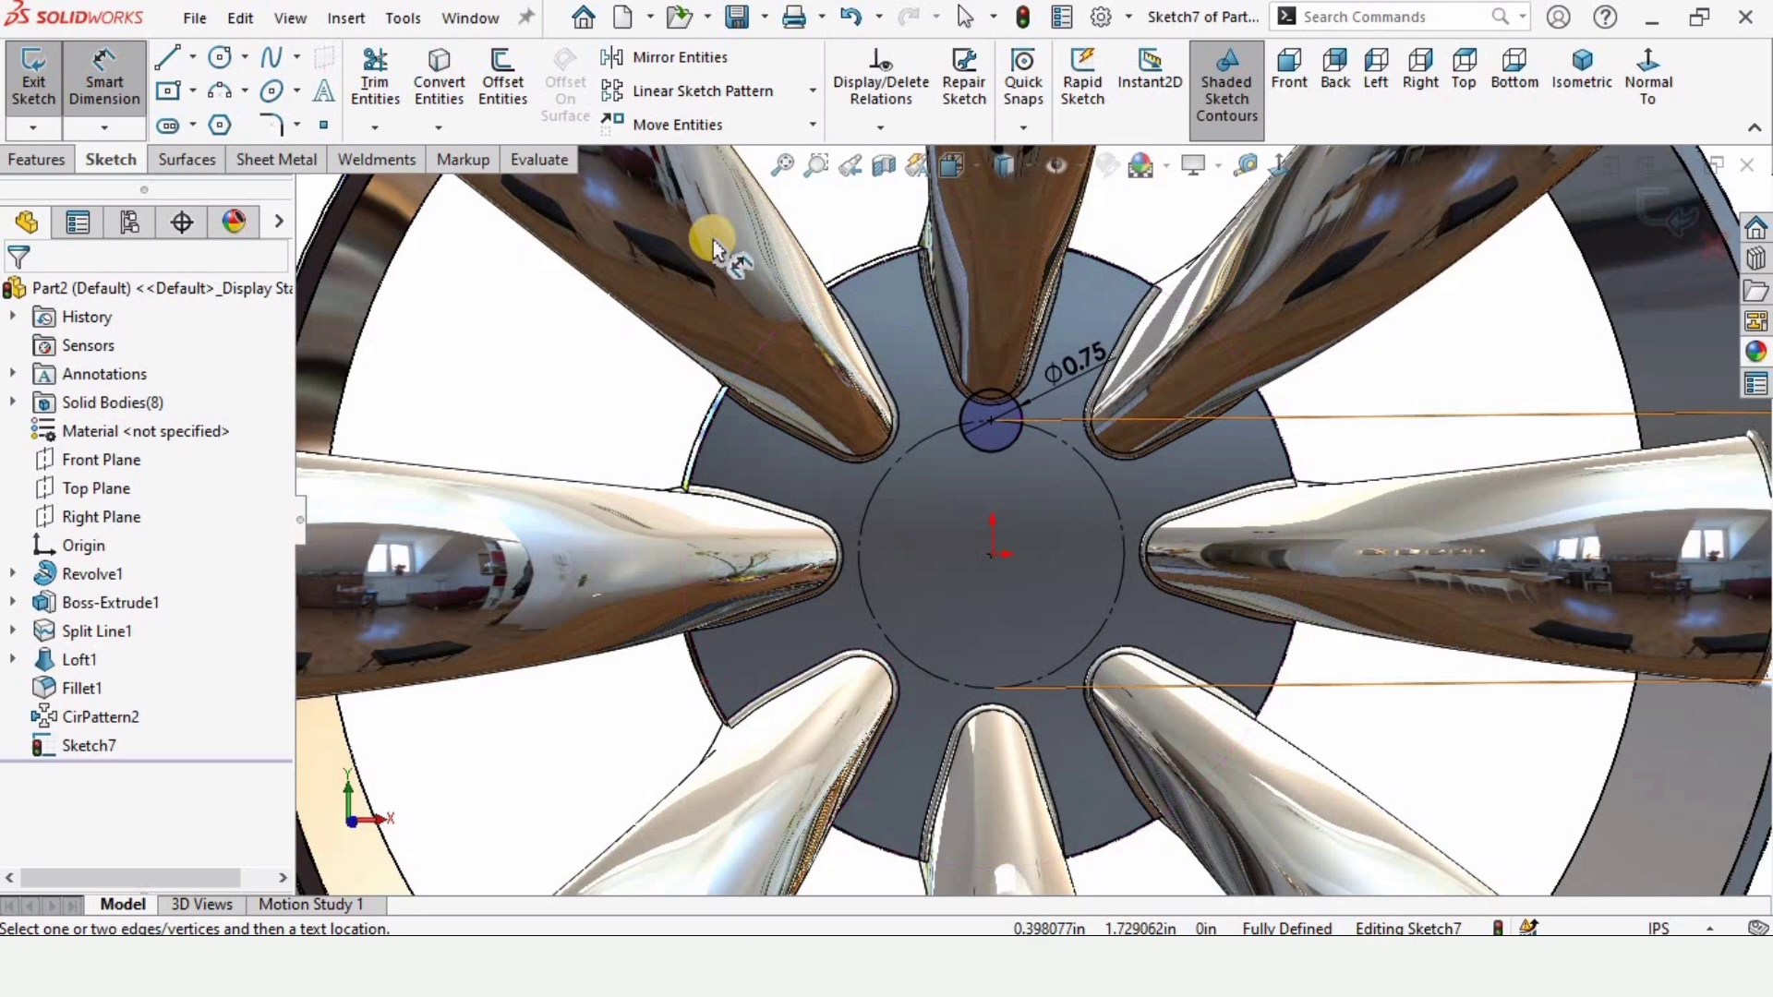
left_click(813, 91)
left_click(713, 156)
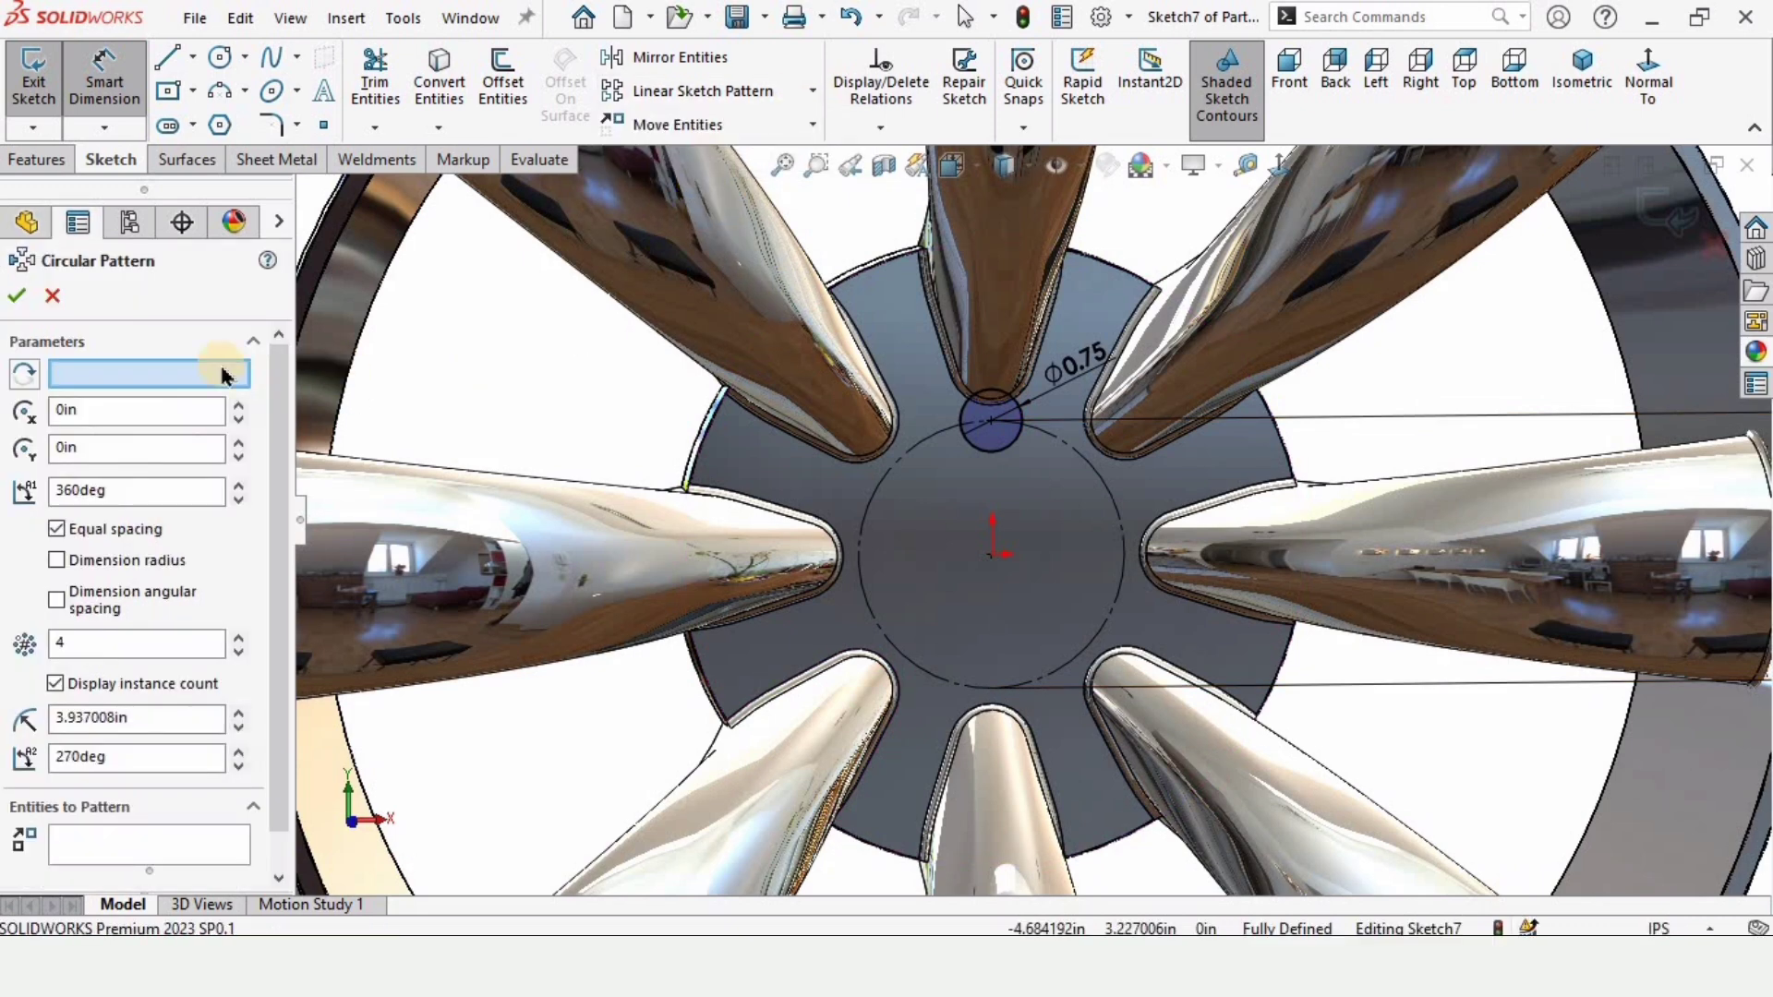
left_click(108, 374)
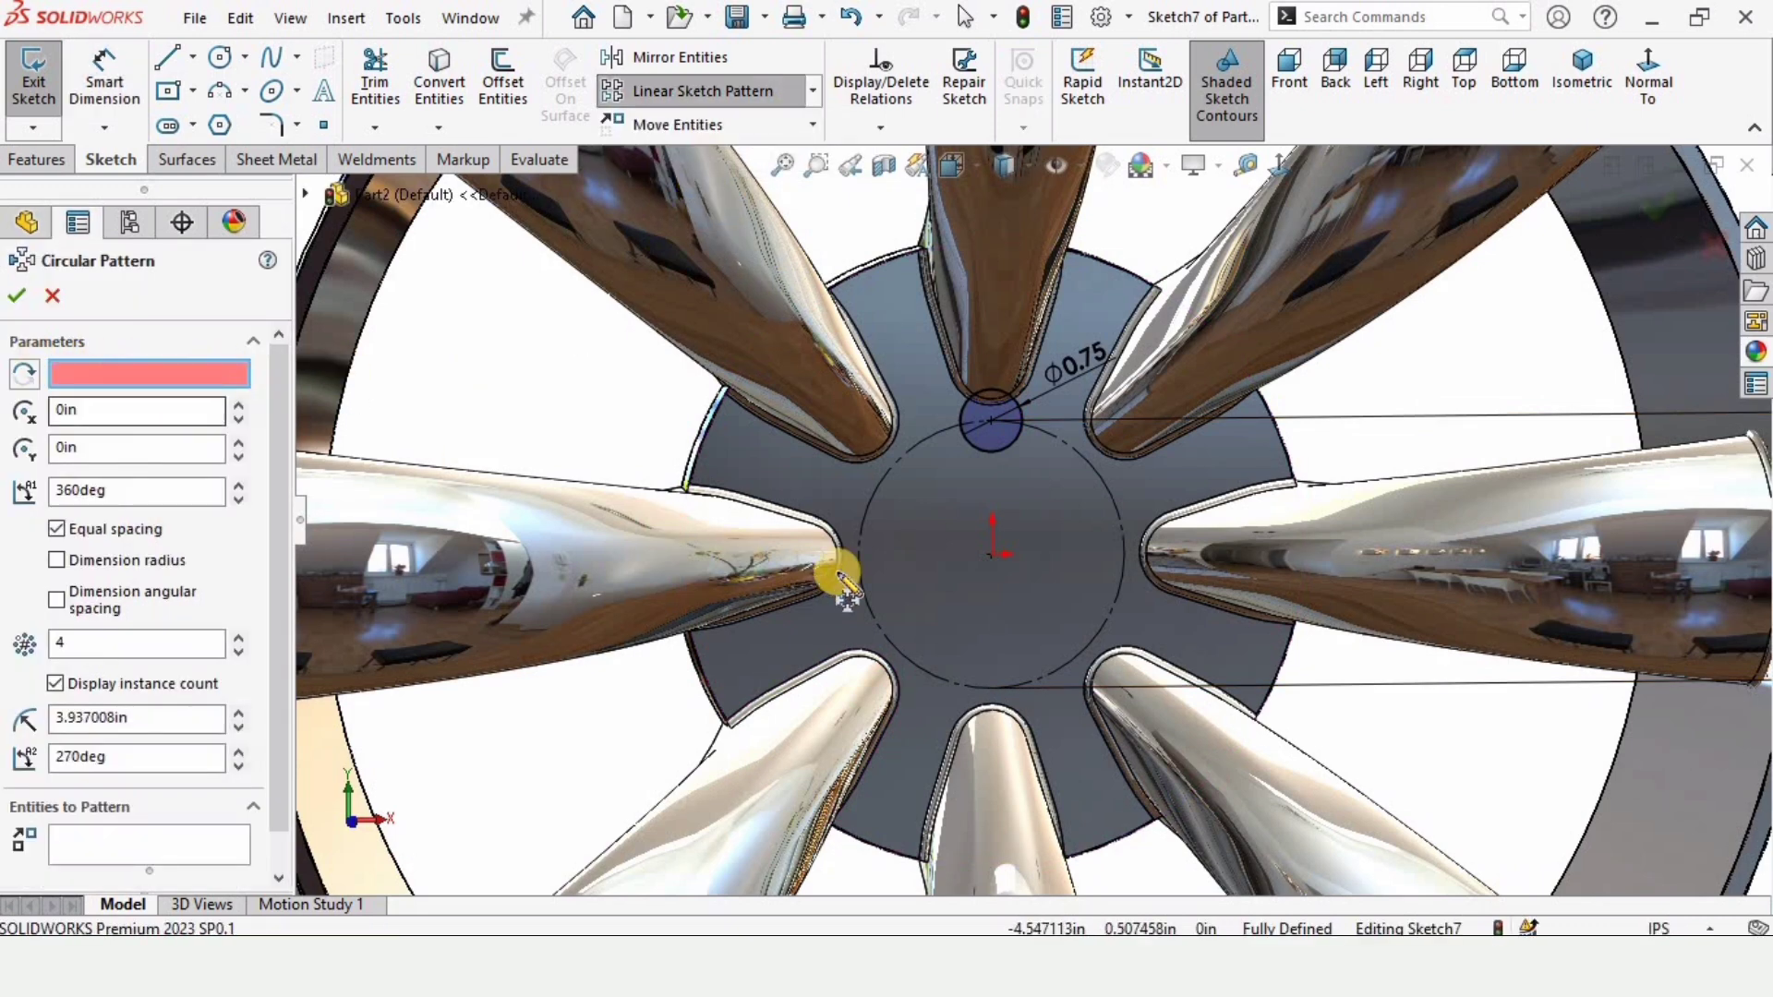
left_click(993, 559)
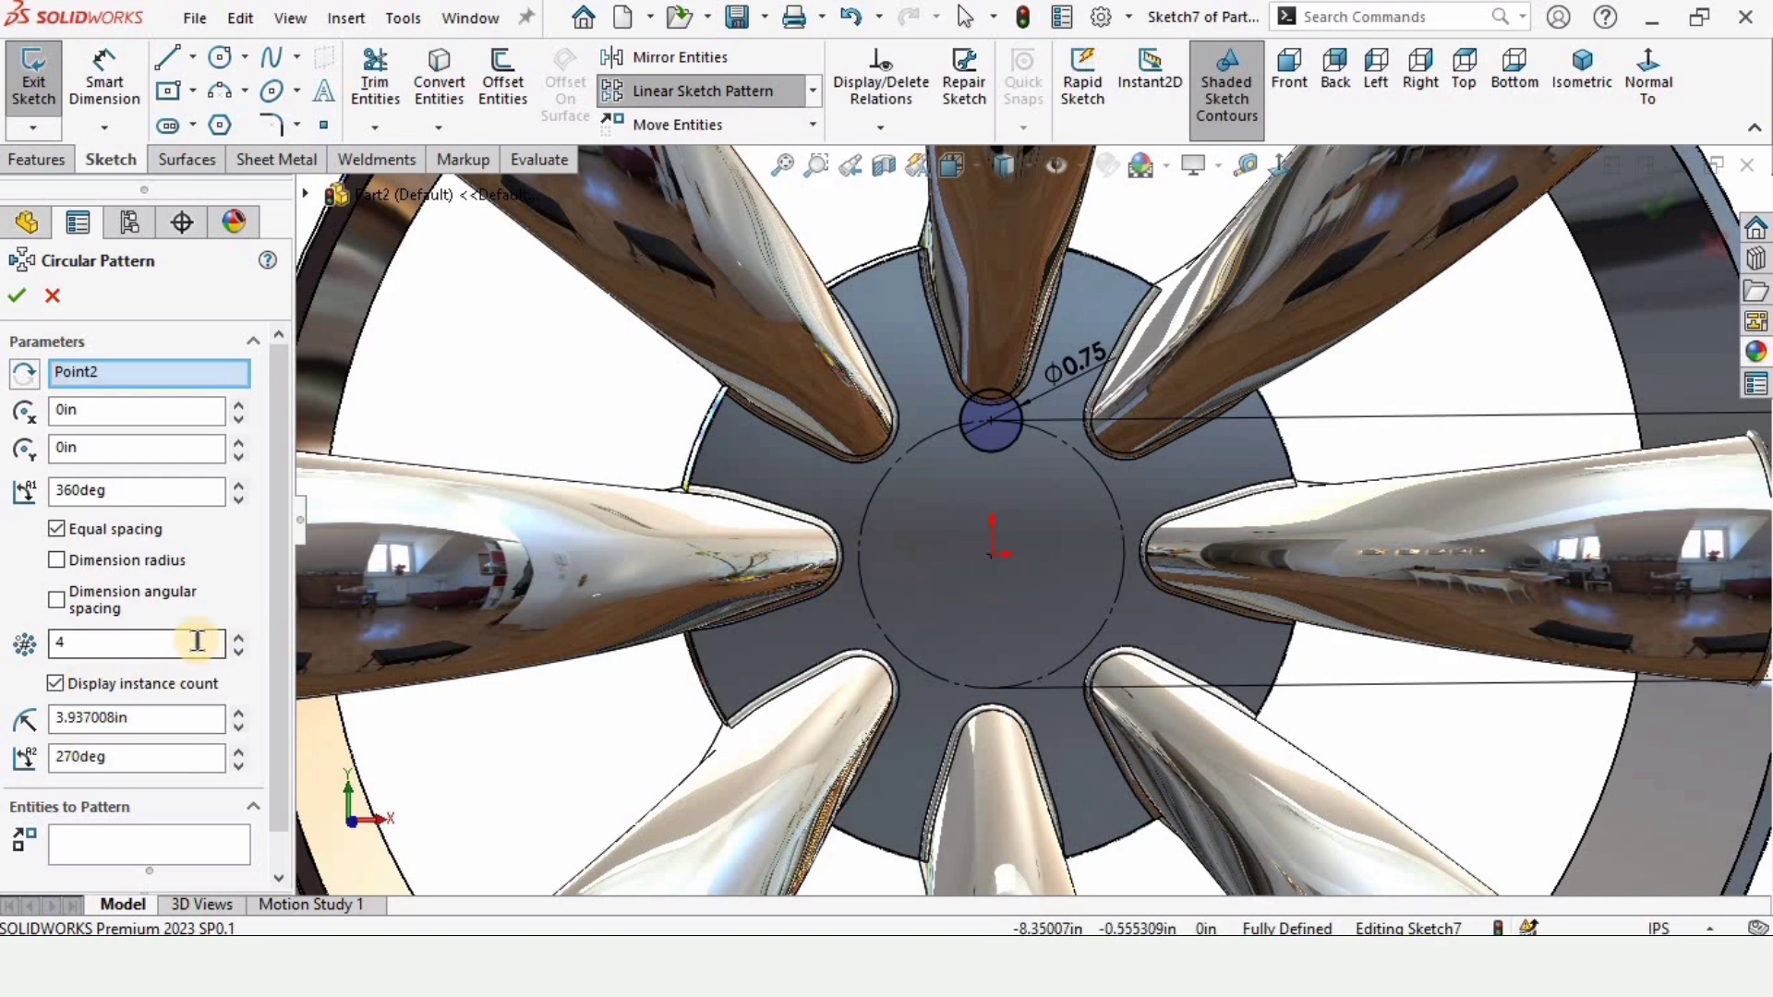
left_click(239, 636)
left_click(238, 637)
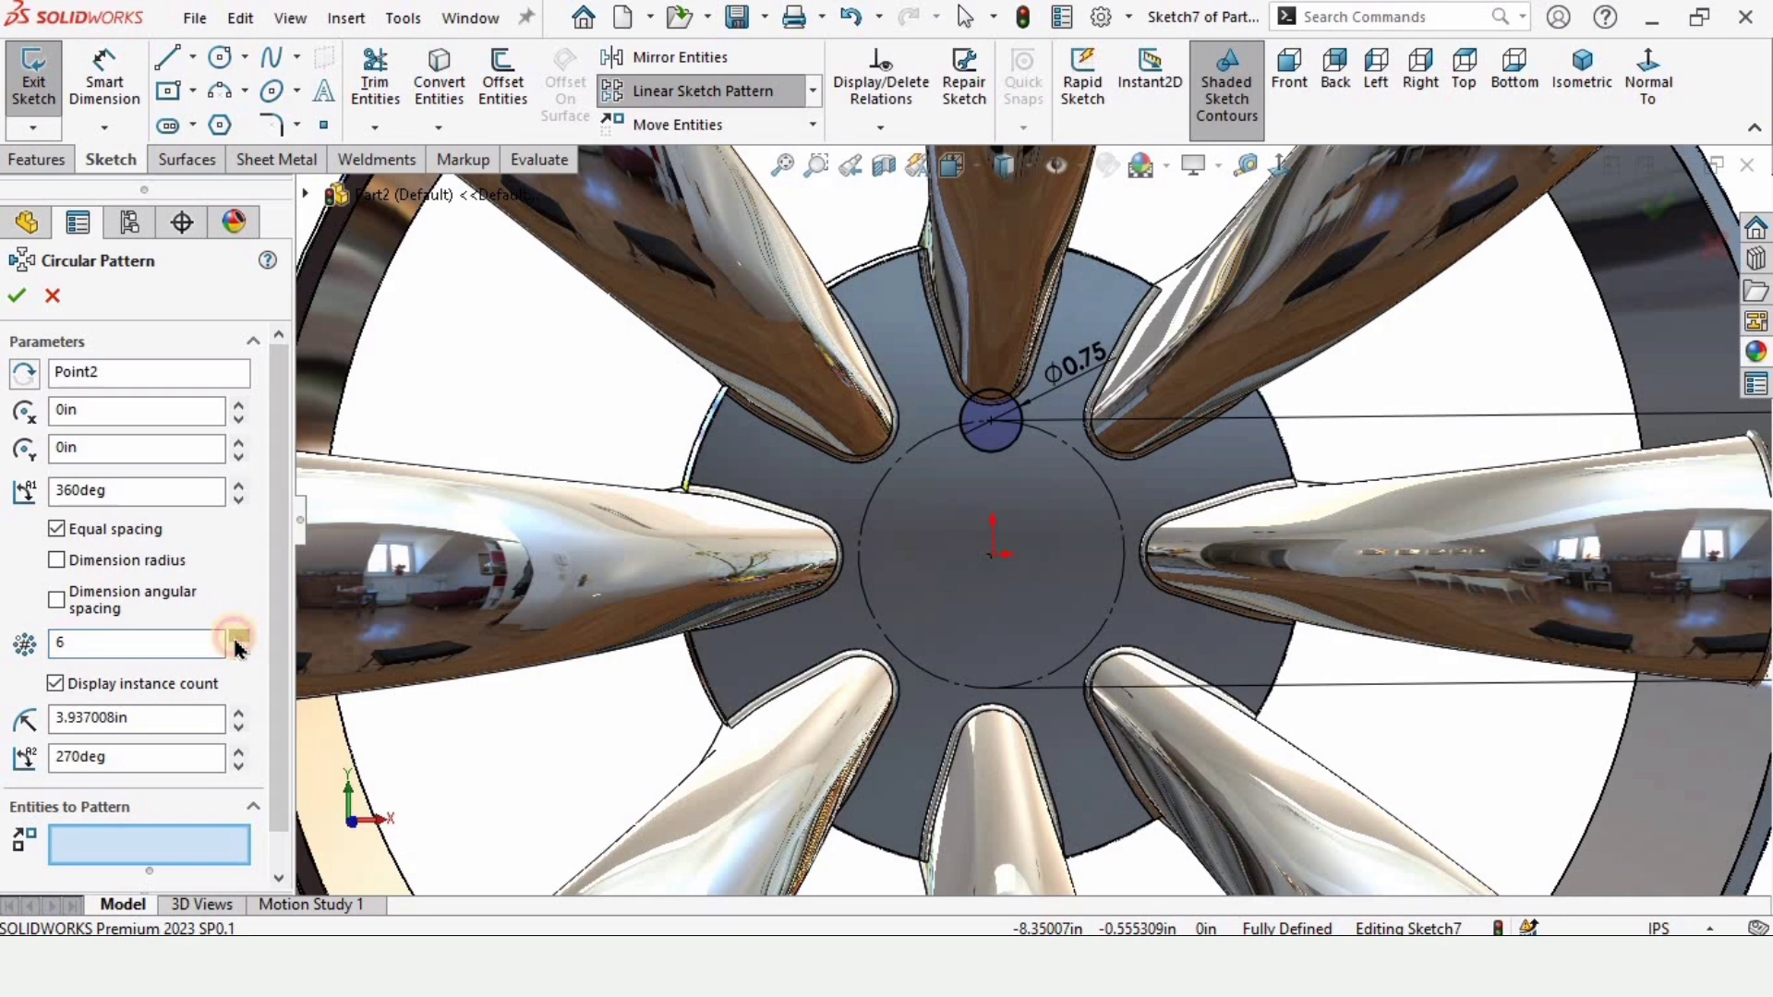
left_click(229, 843)
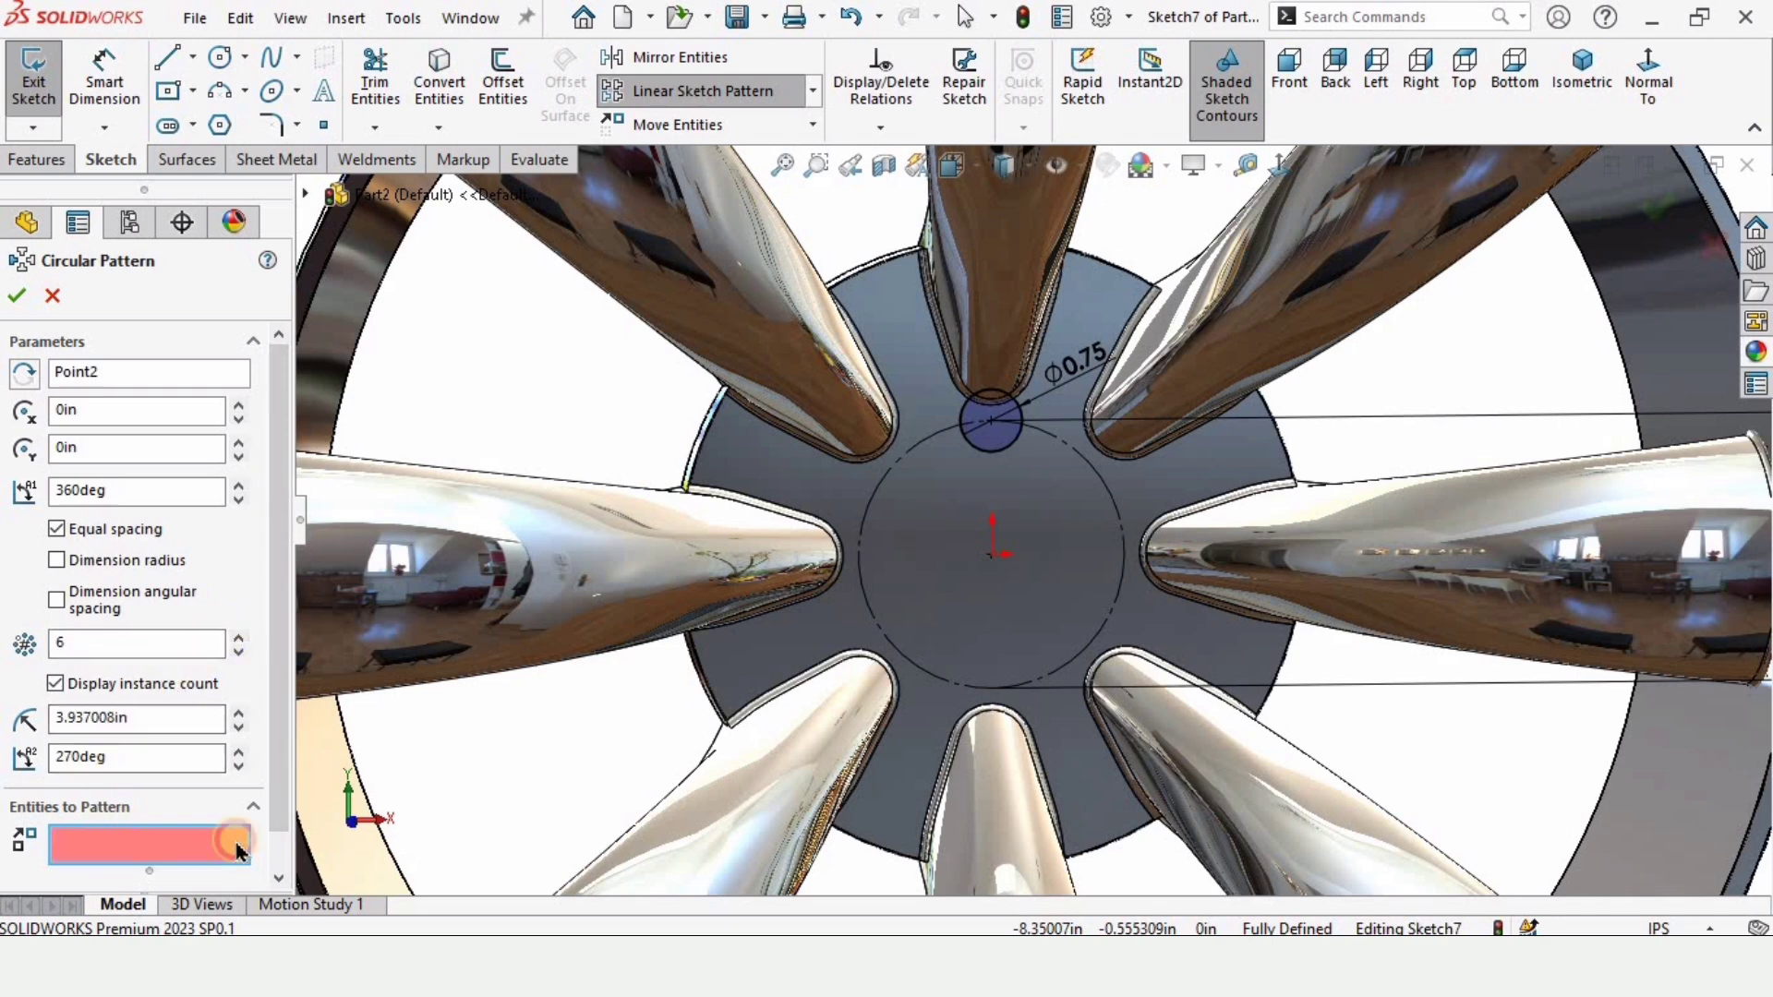
left_click(969, 408)
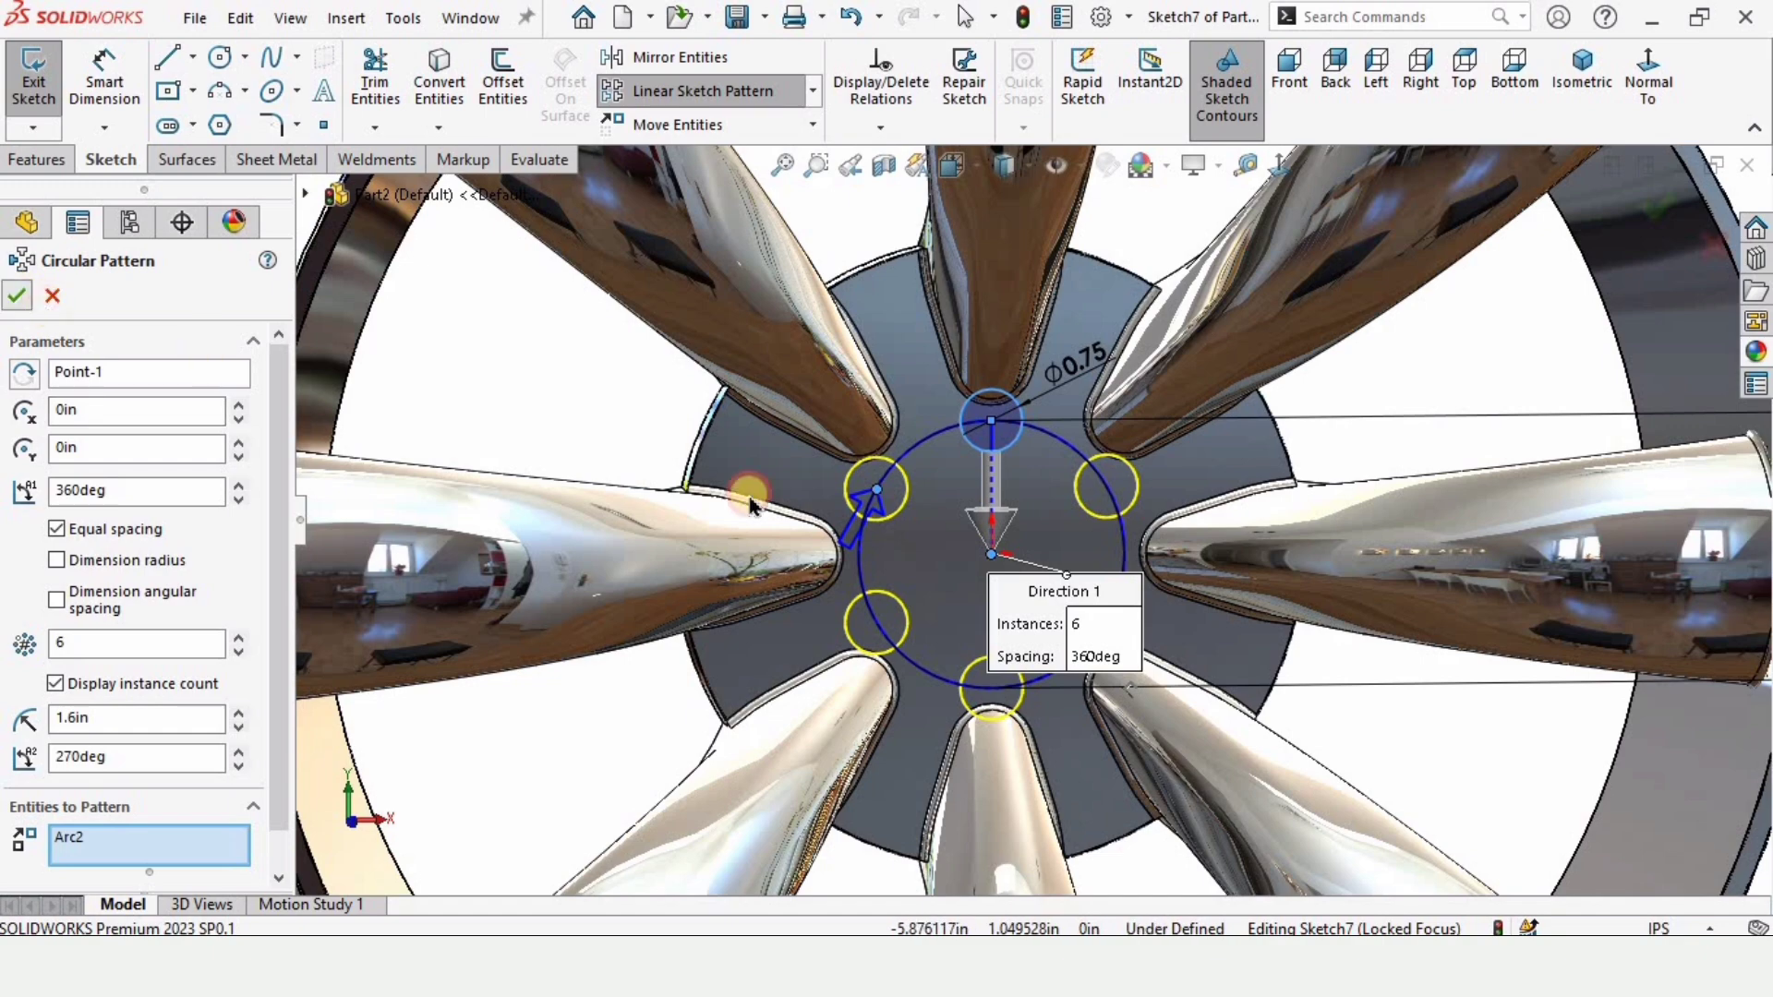
key("Return")
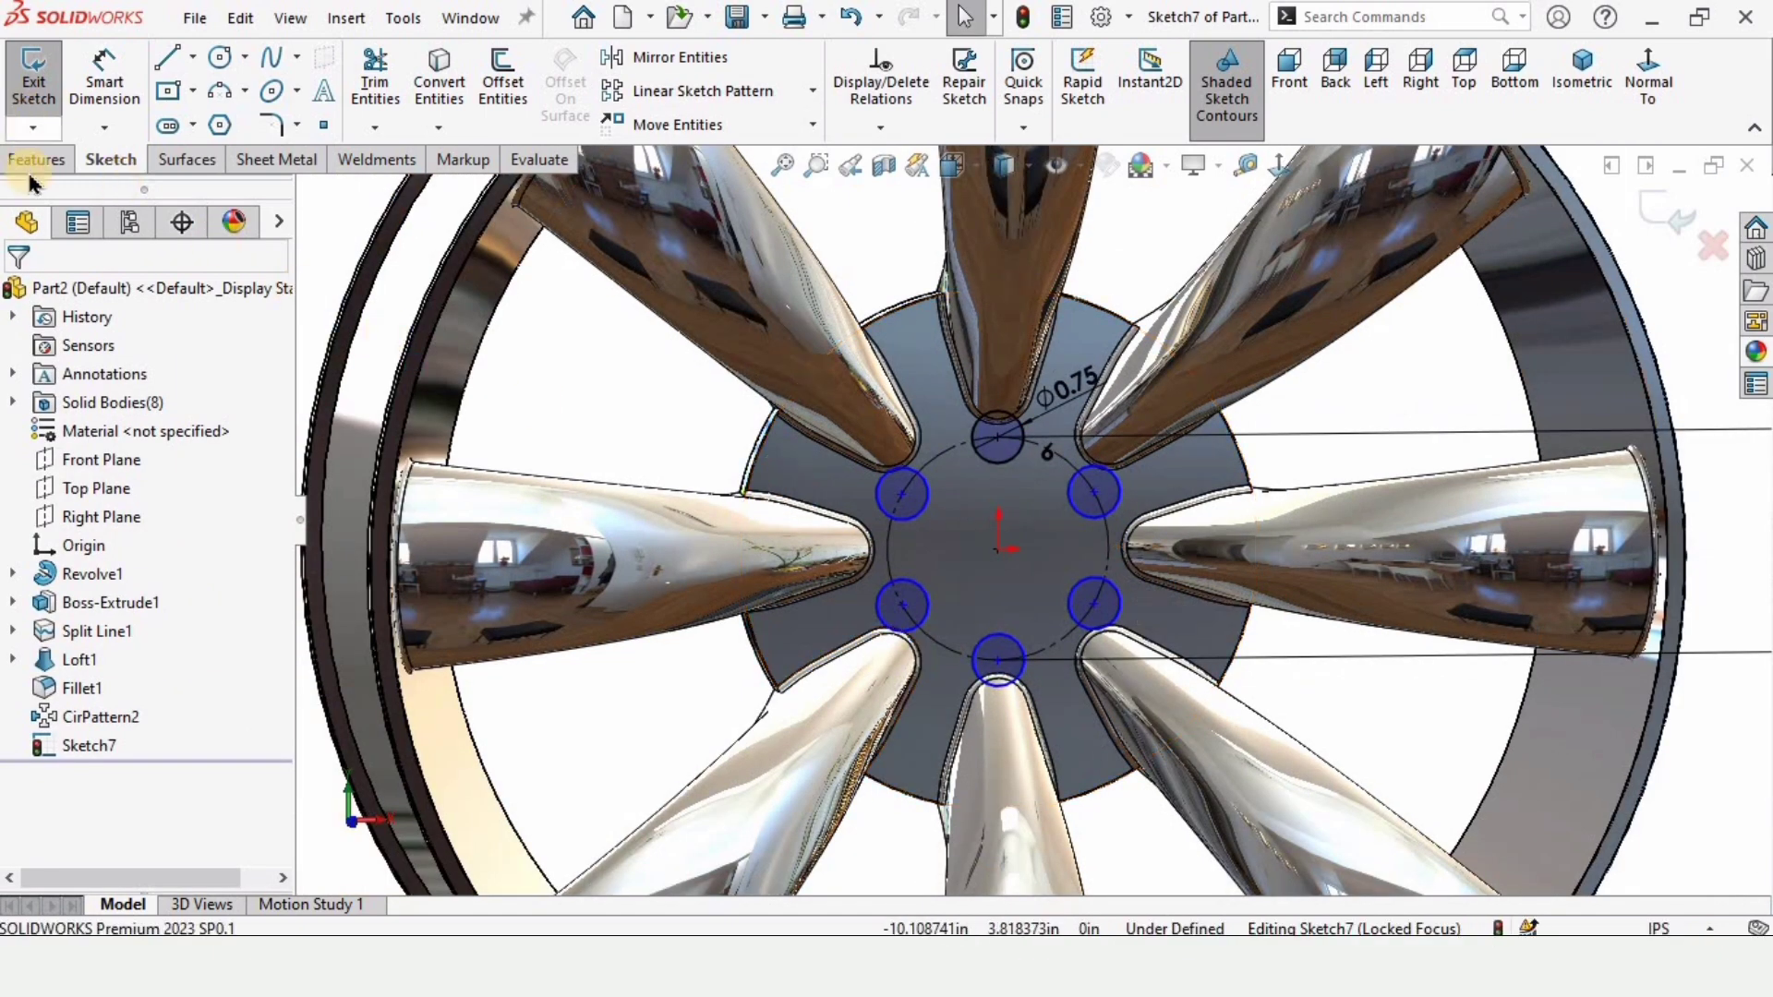
Extrude-cut the six Ø0.75 circles Through All the hub disc
left_click(33, 159)
left_click(377, 74)
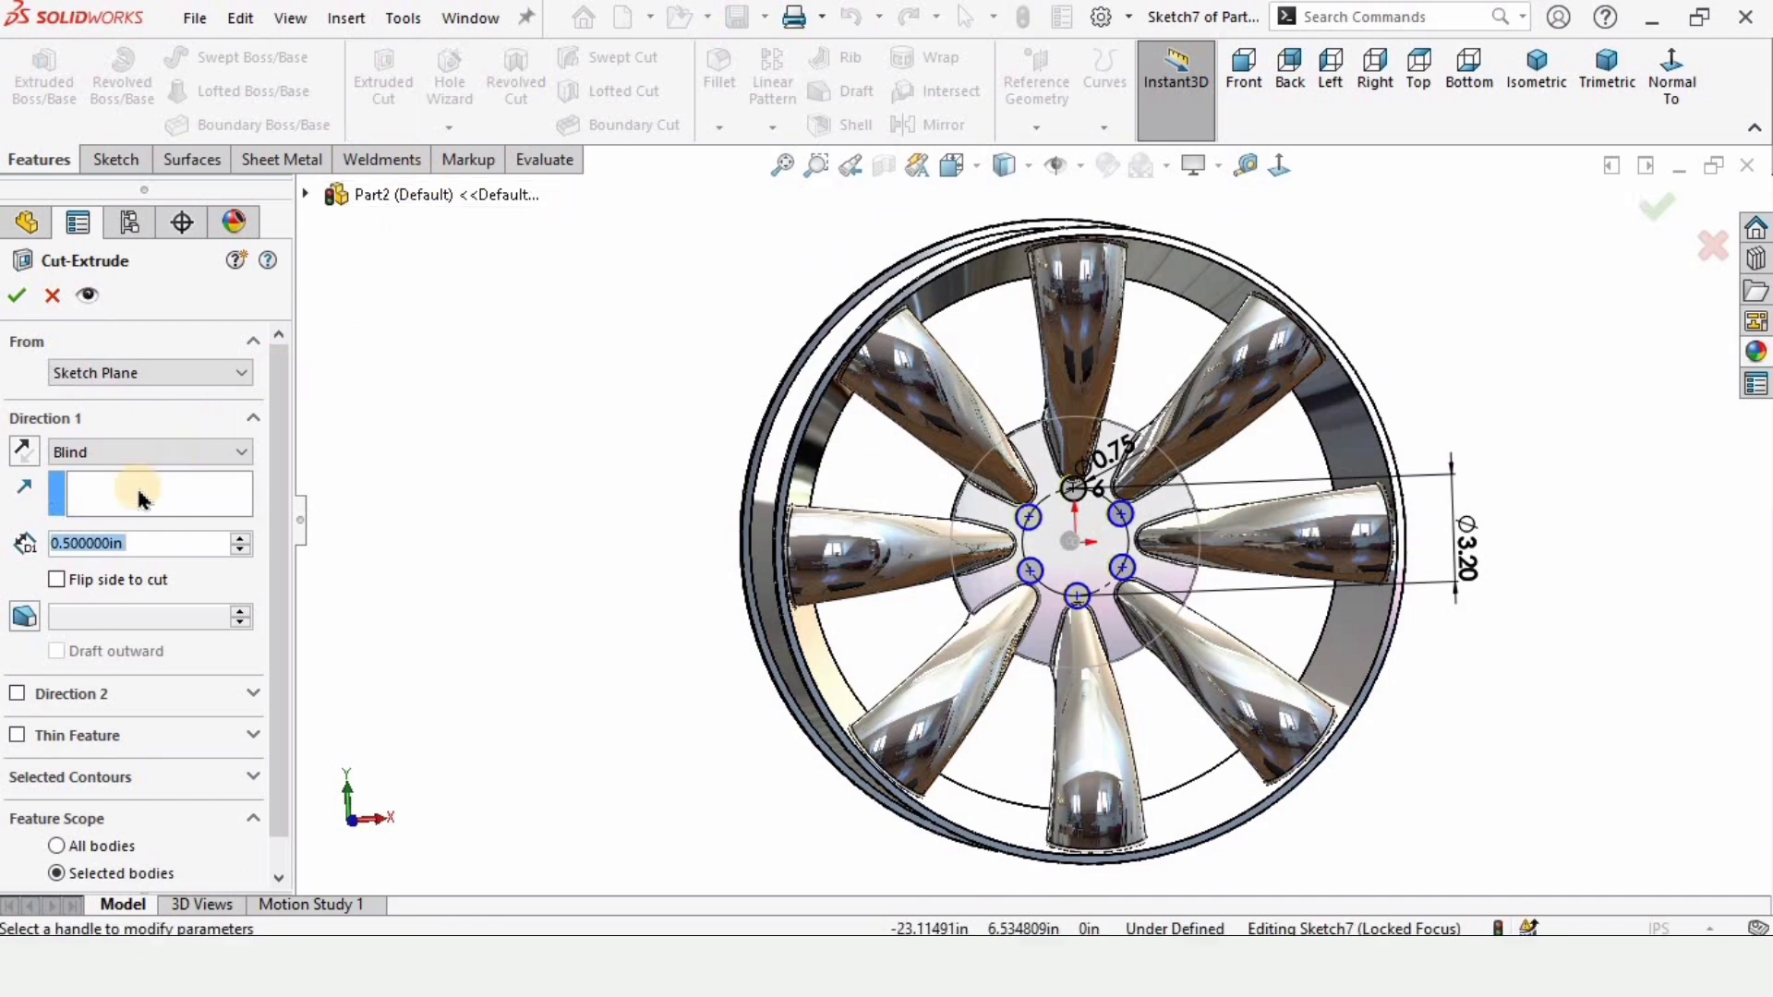
left_click(144, 451)
left_click(105, 488)
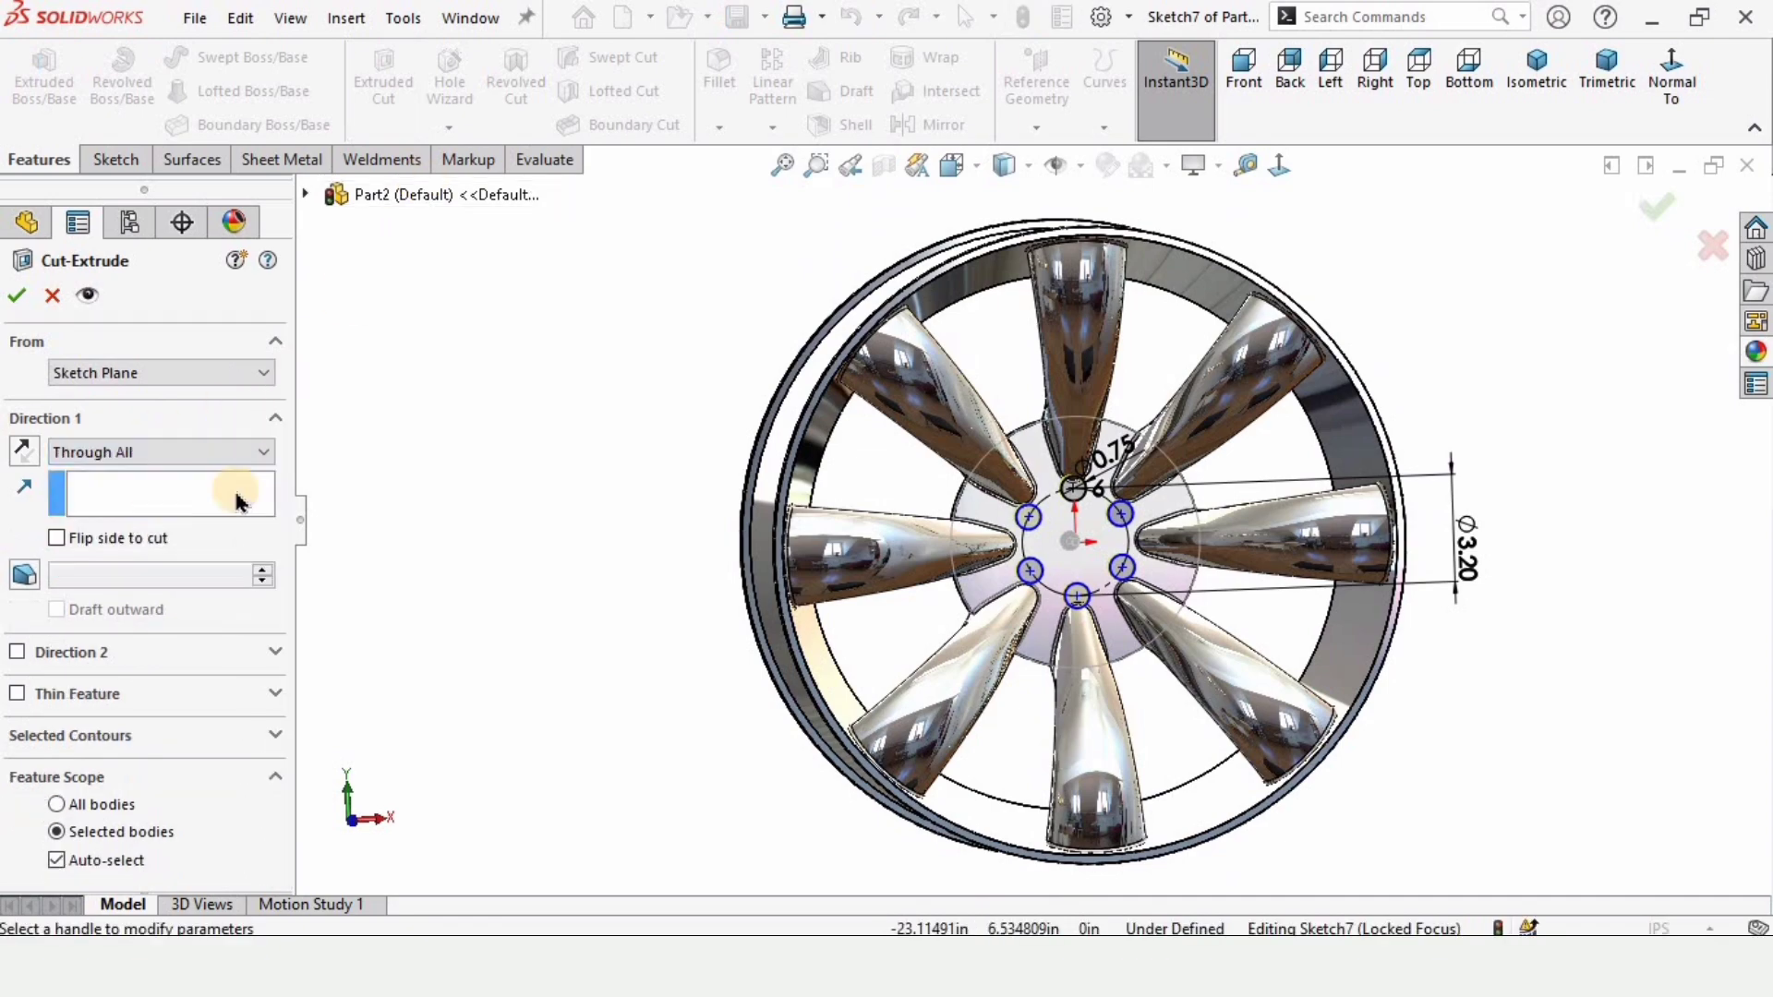
left_click(13, 295)
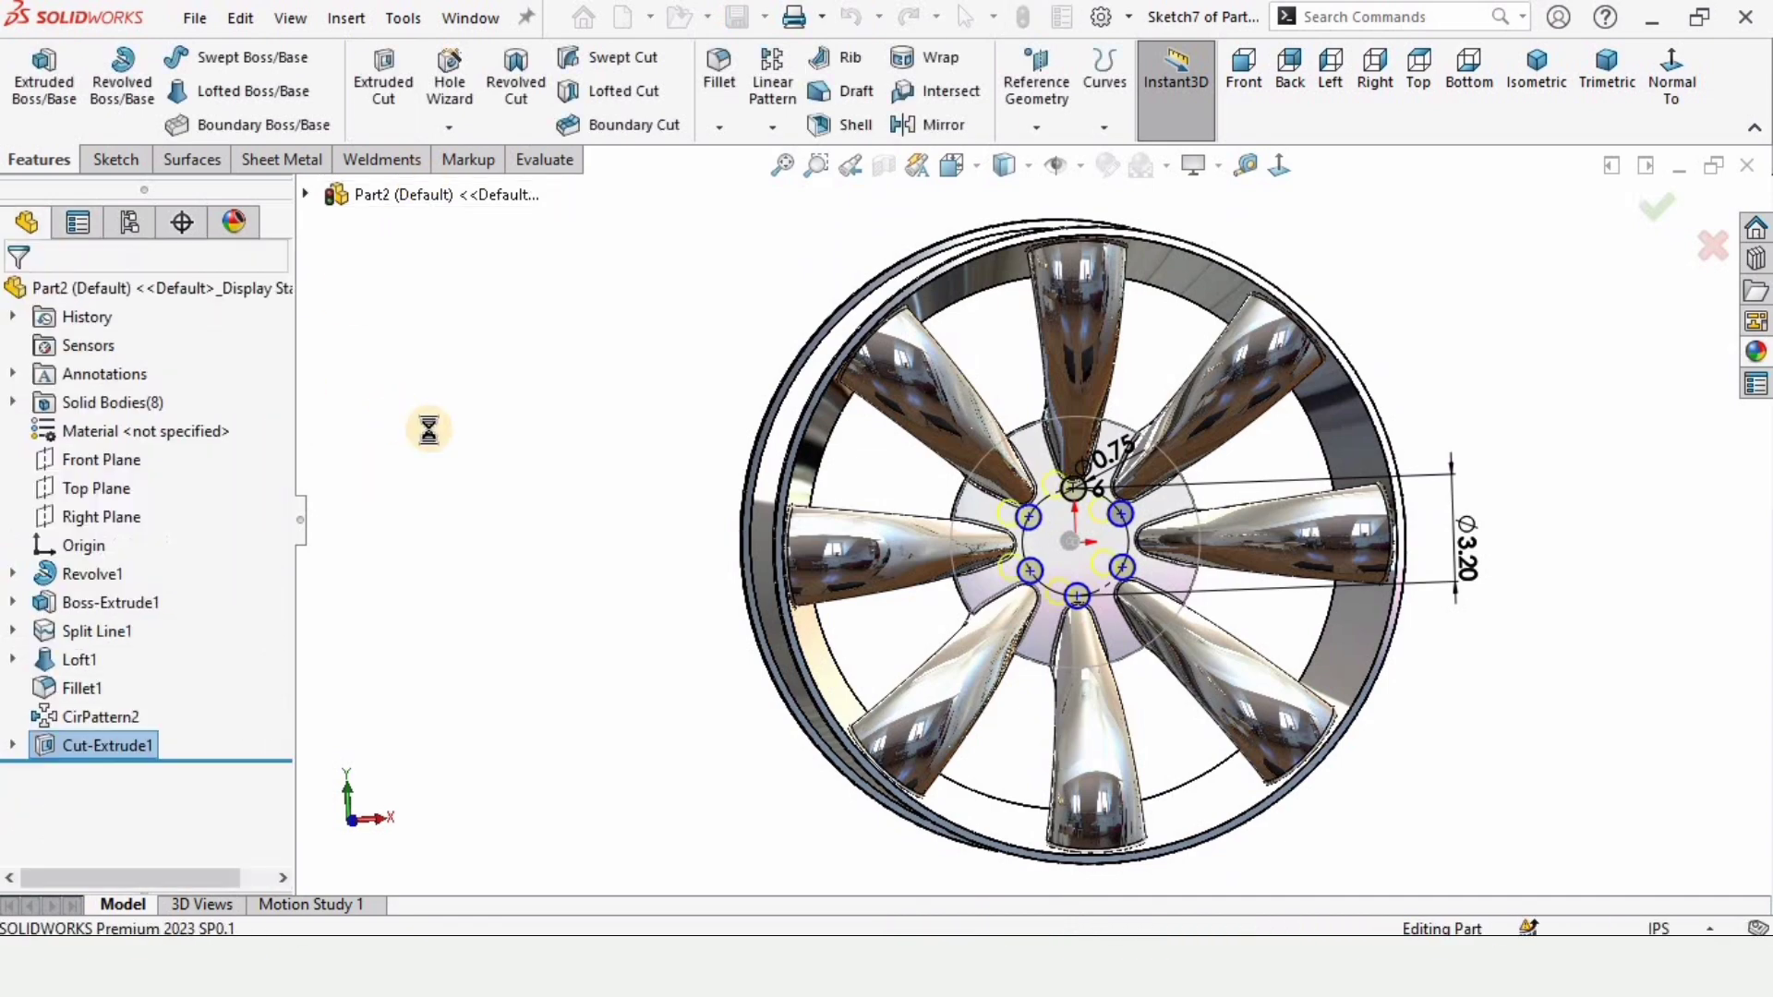
scroll(1071, 554, "down", 5)
left_click(1053, 549)
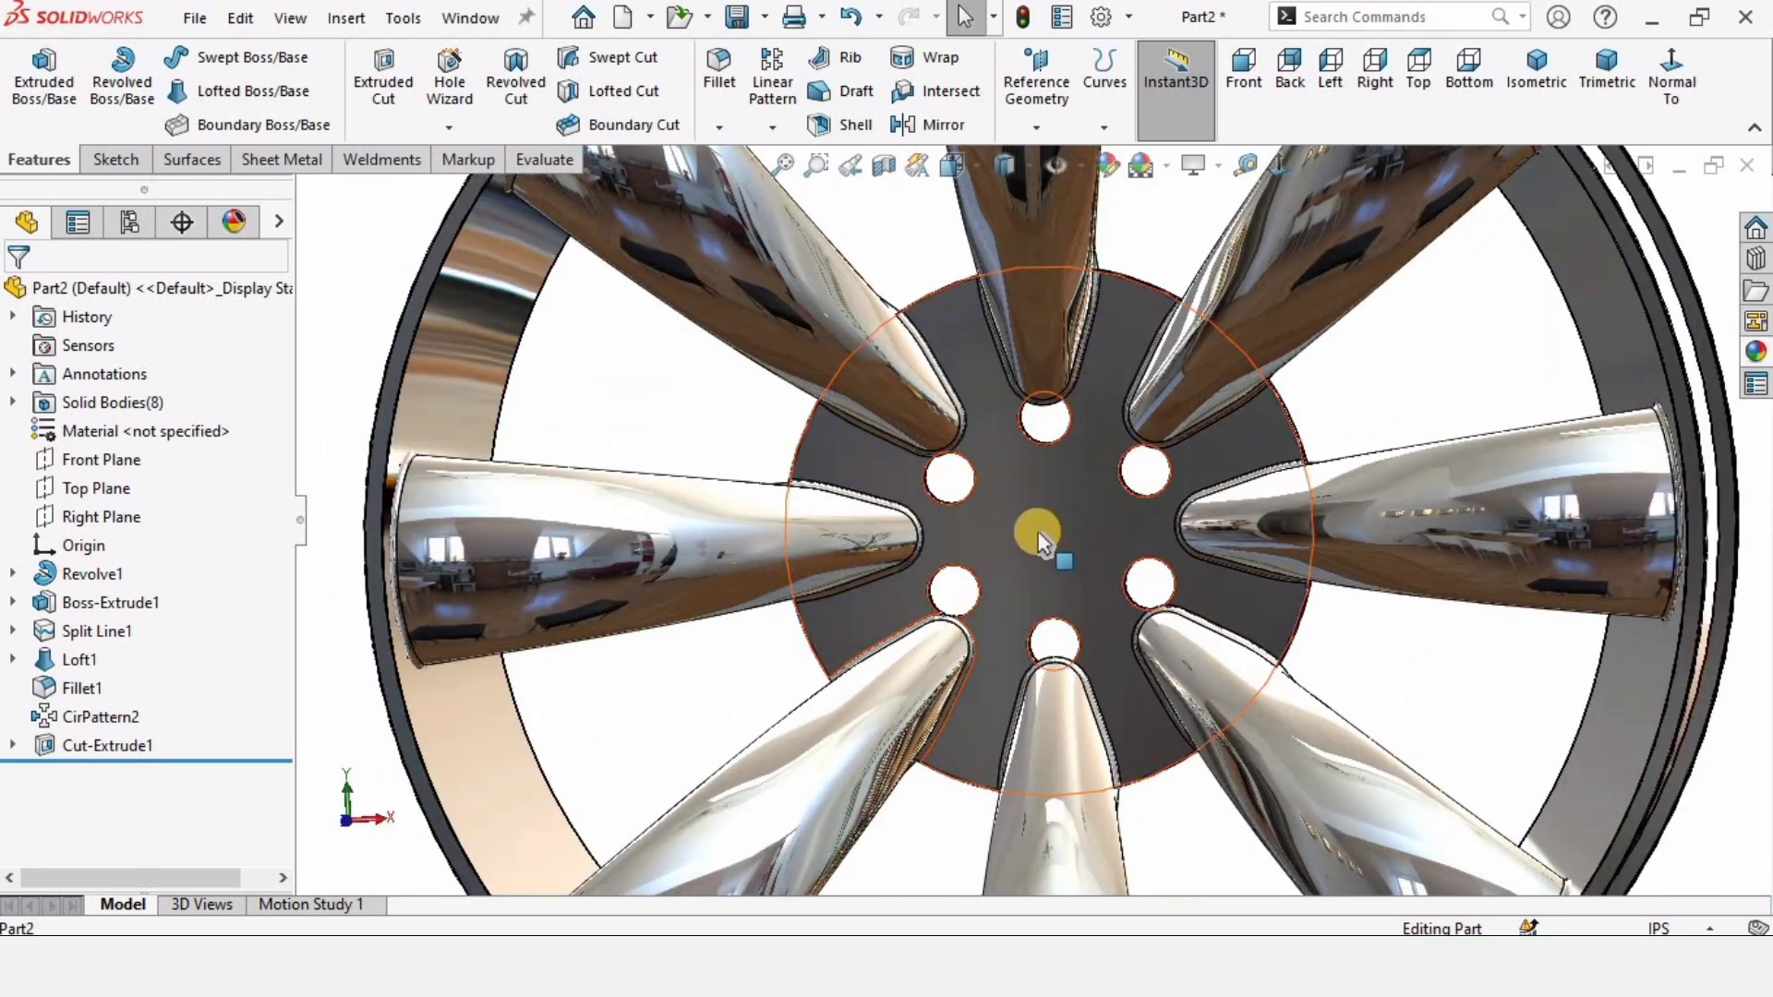
Start a sketch on the hub face and draw a circle centred at the hub centre
left_click(1038, 535)
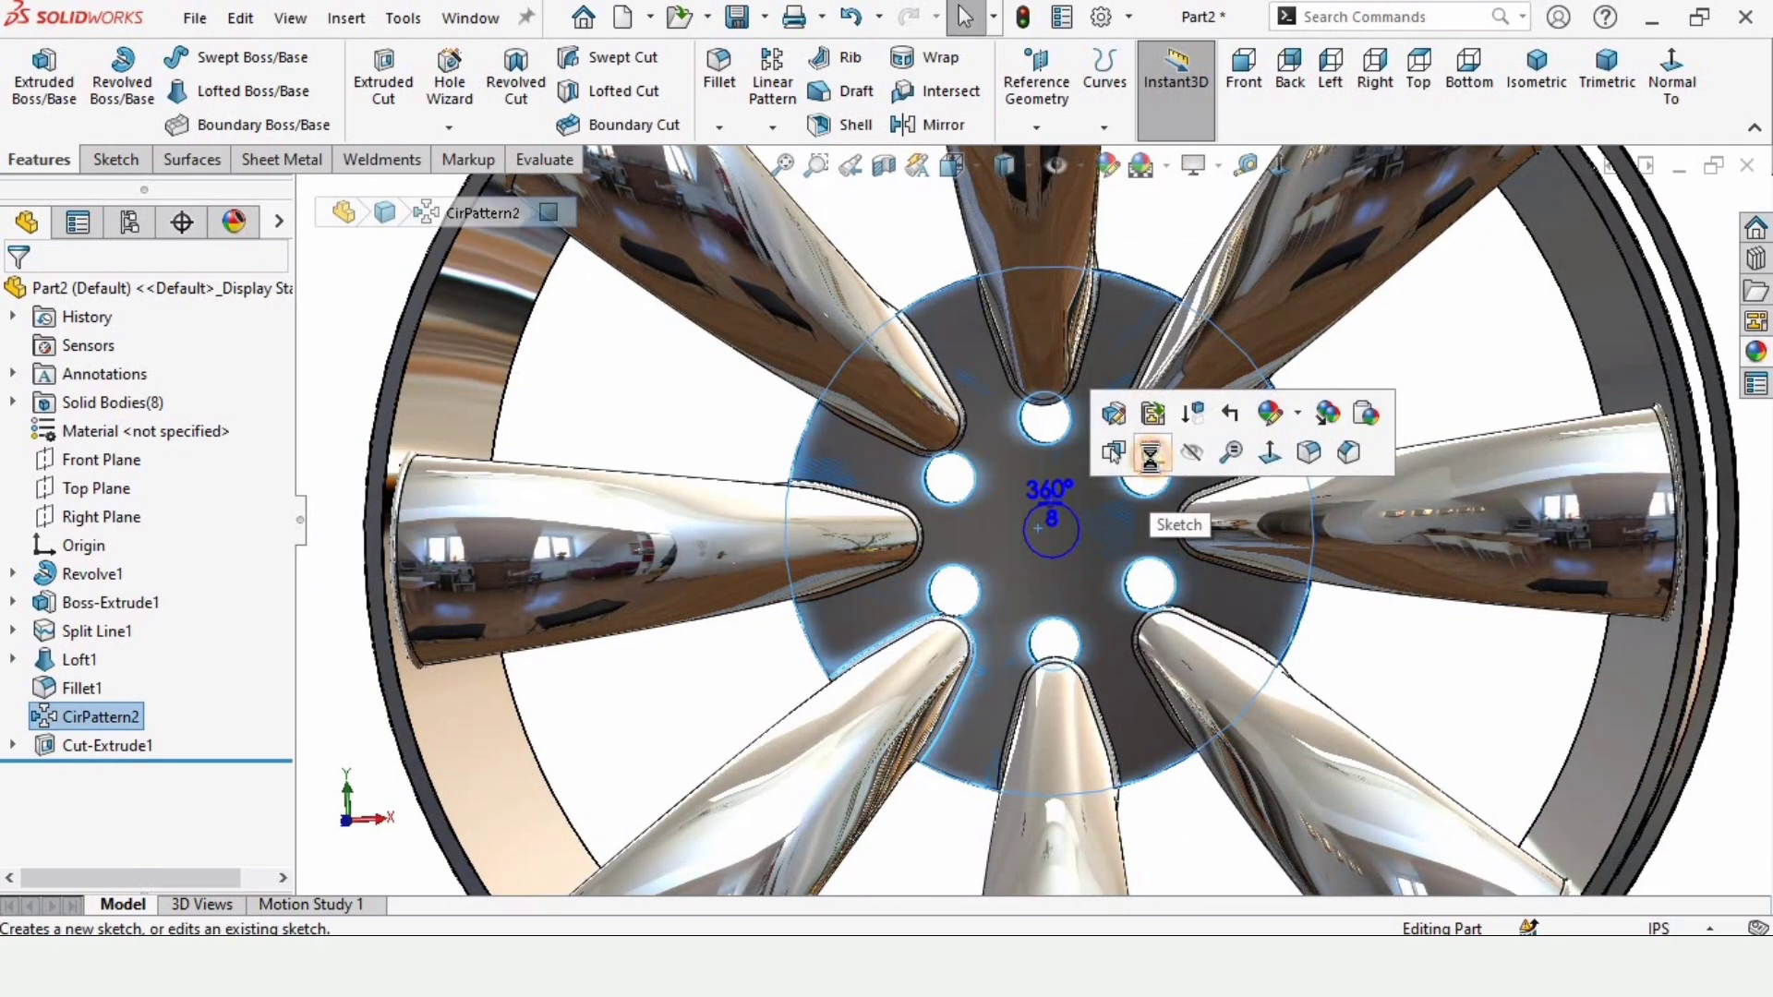
left_click(1150, 455)
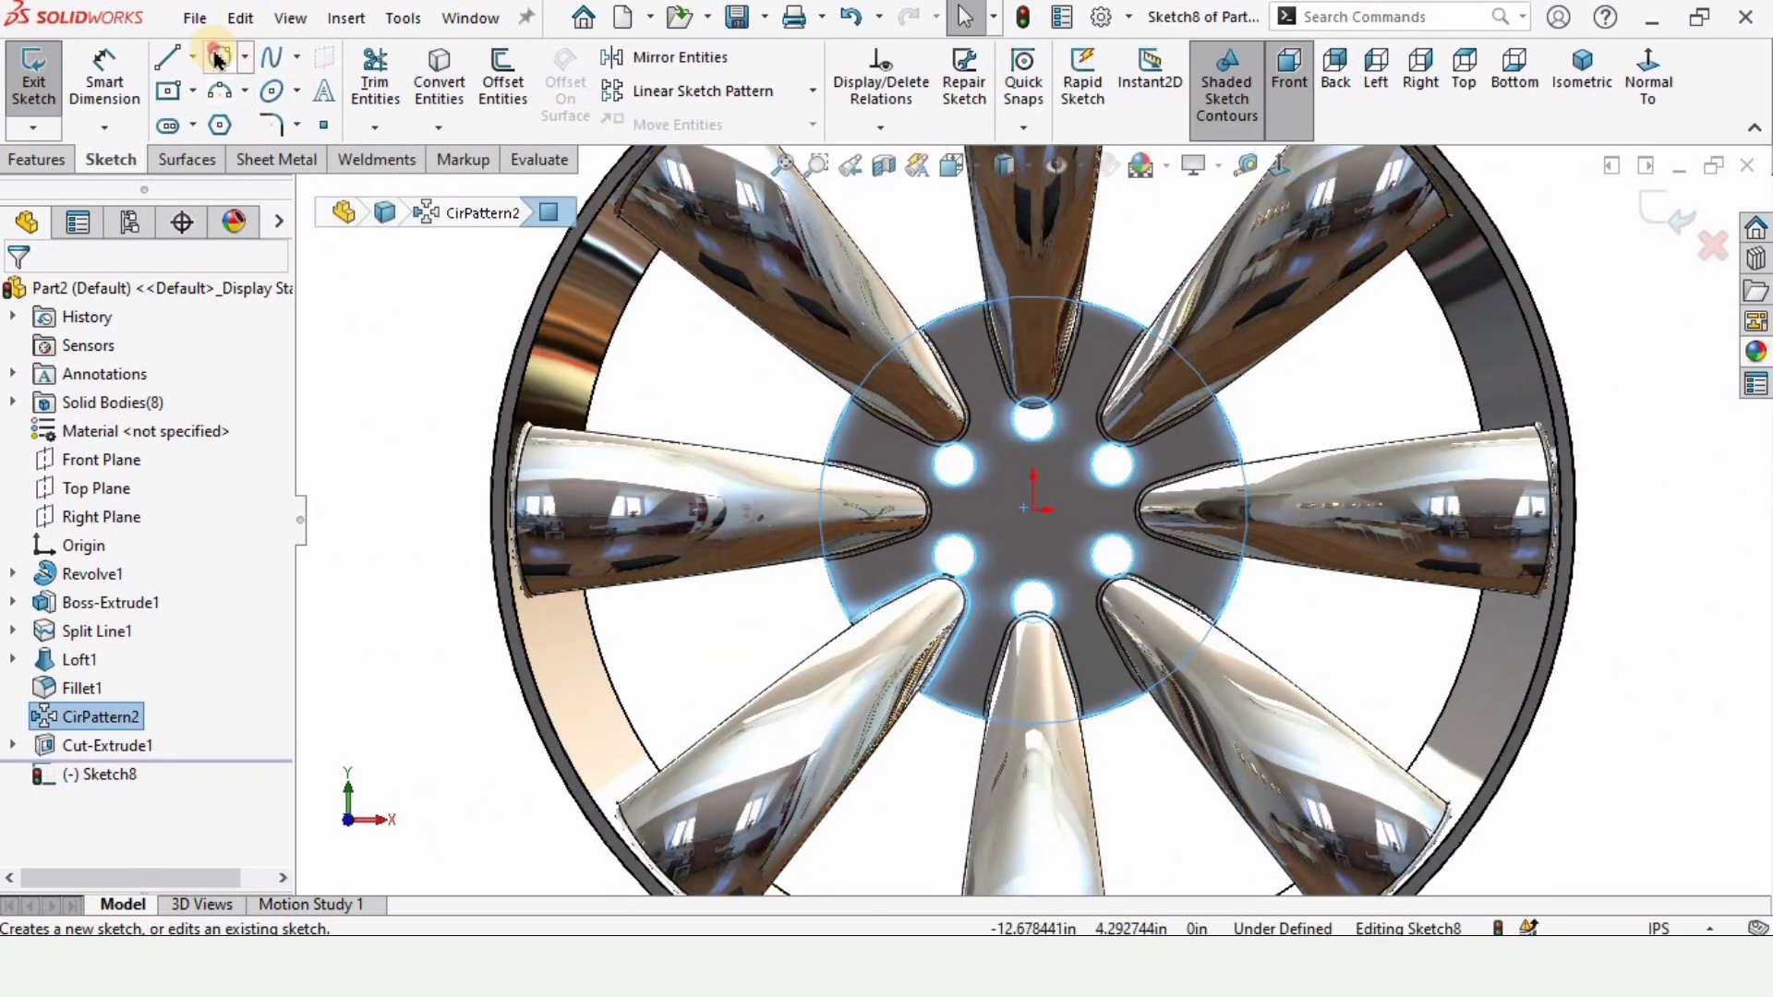
left_click(219, 59)
scroll(1088, 388, "down", 2)
left_click(1013, 551)
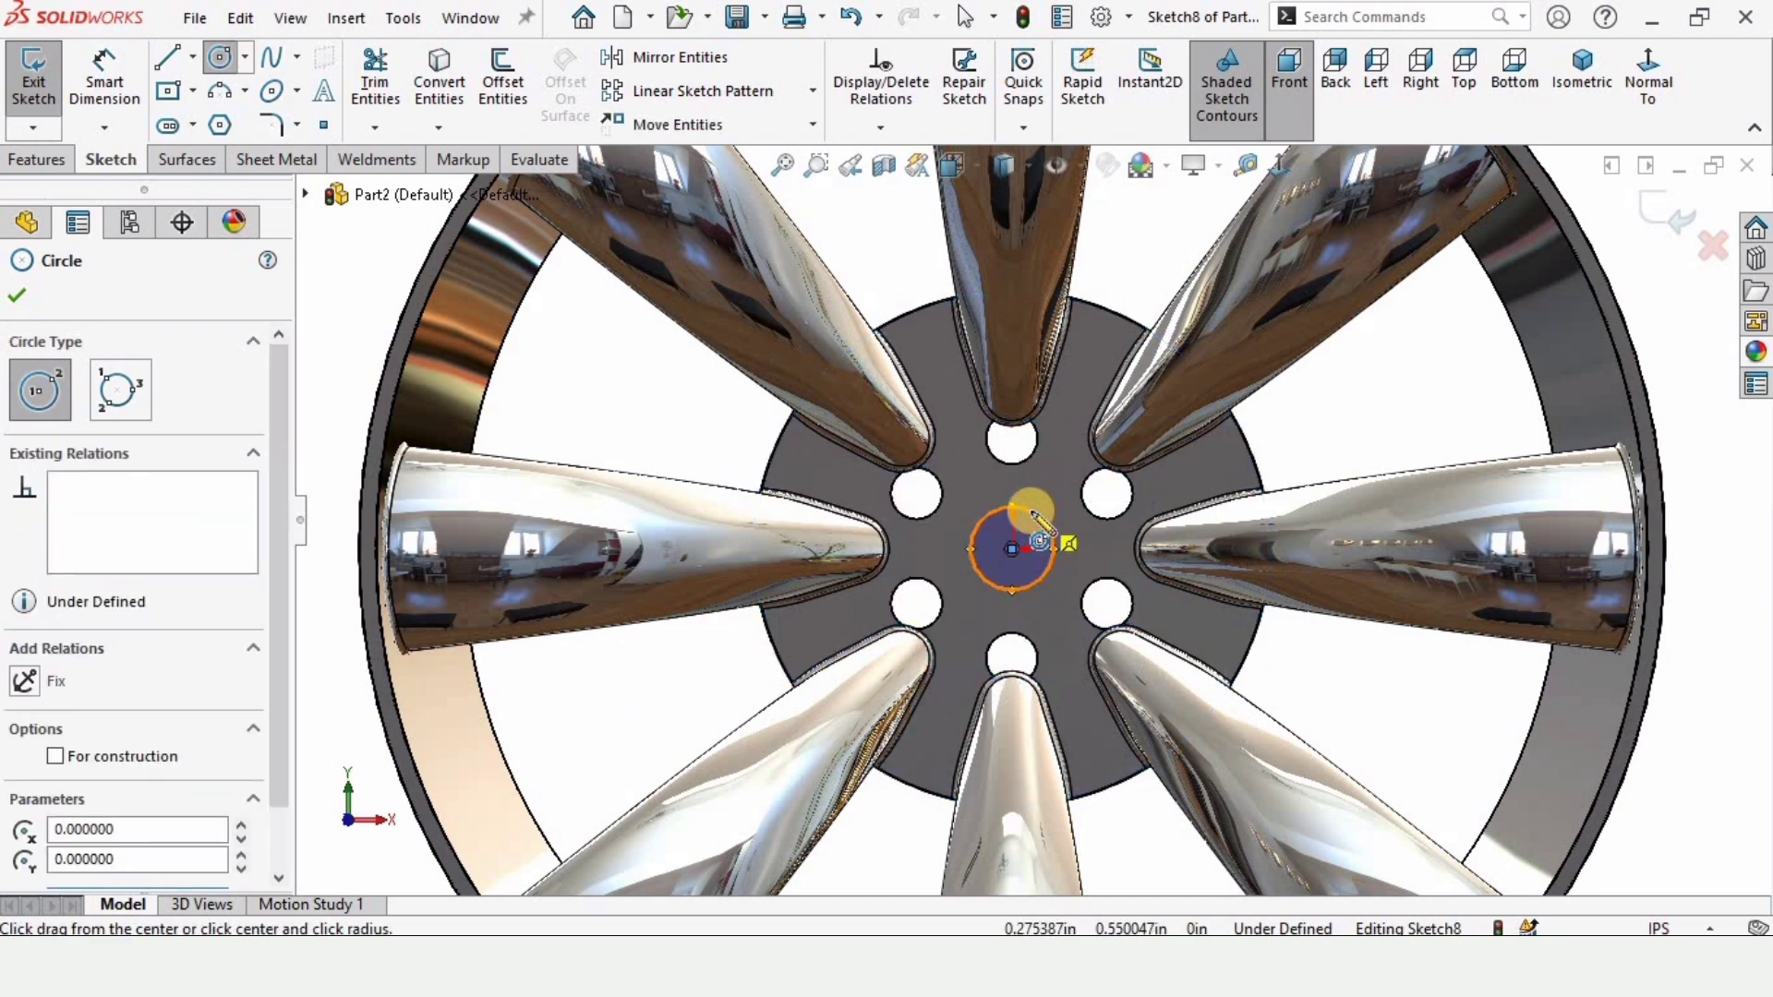
left_click(1032, 511)
Dimension the centre circle's diameter to 1.50 in
left_click(104, 74)
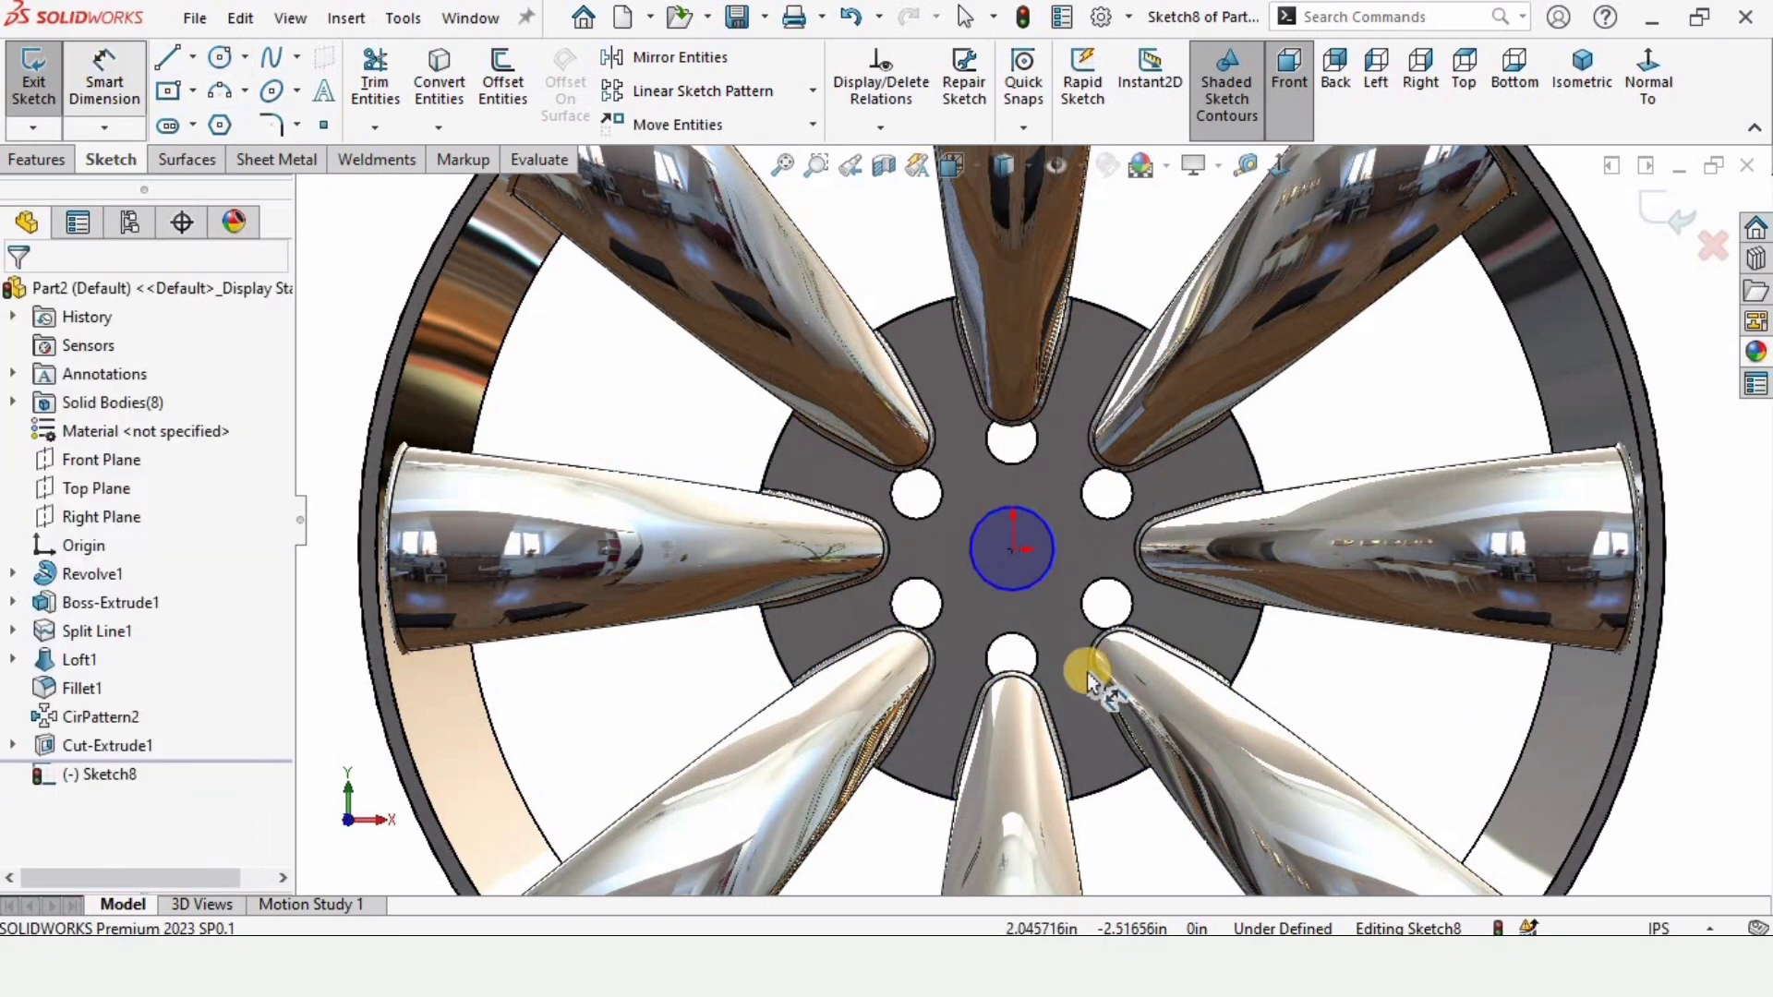
scroll(1096, 681, "down", 2)
left_click(961, 496)
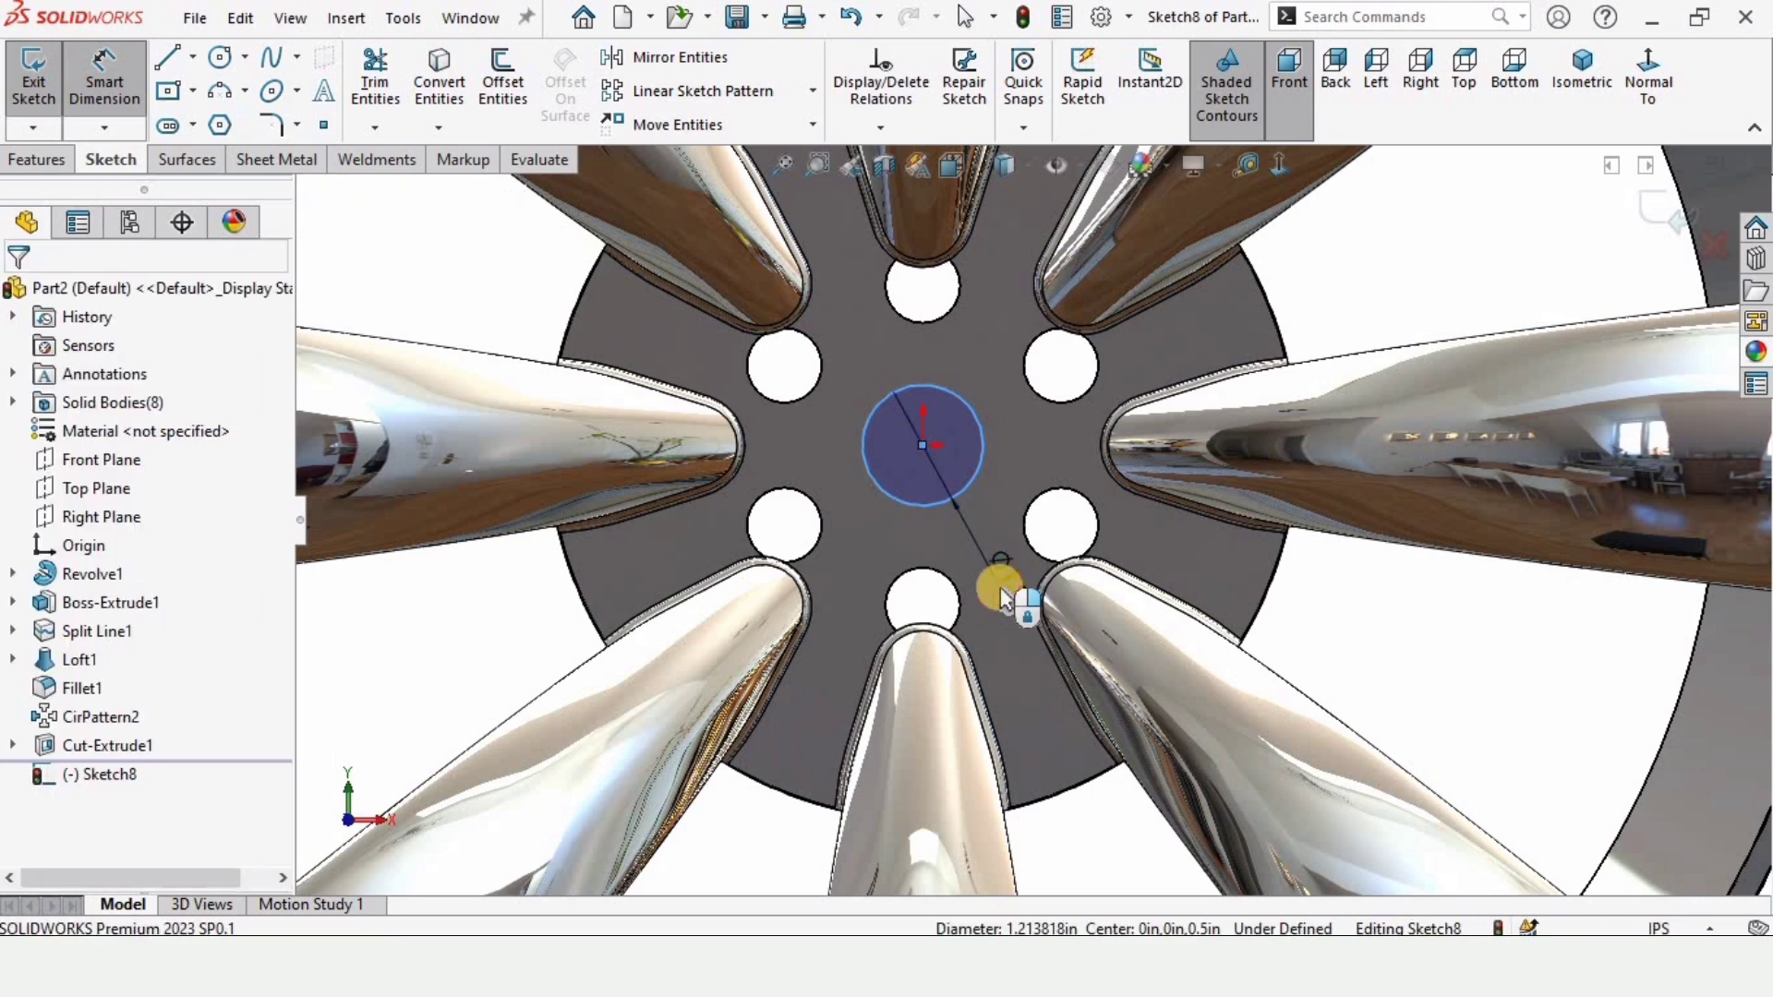
left_click(1002, 589)
type("1.25")
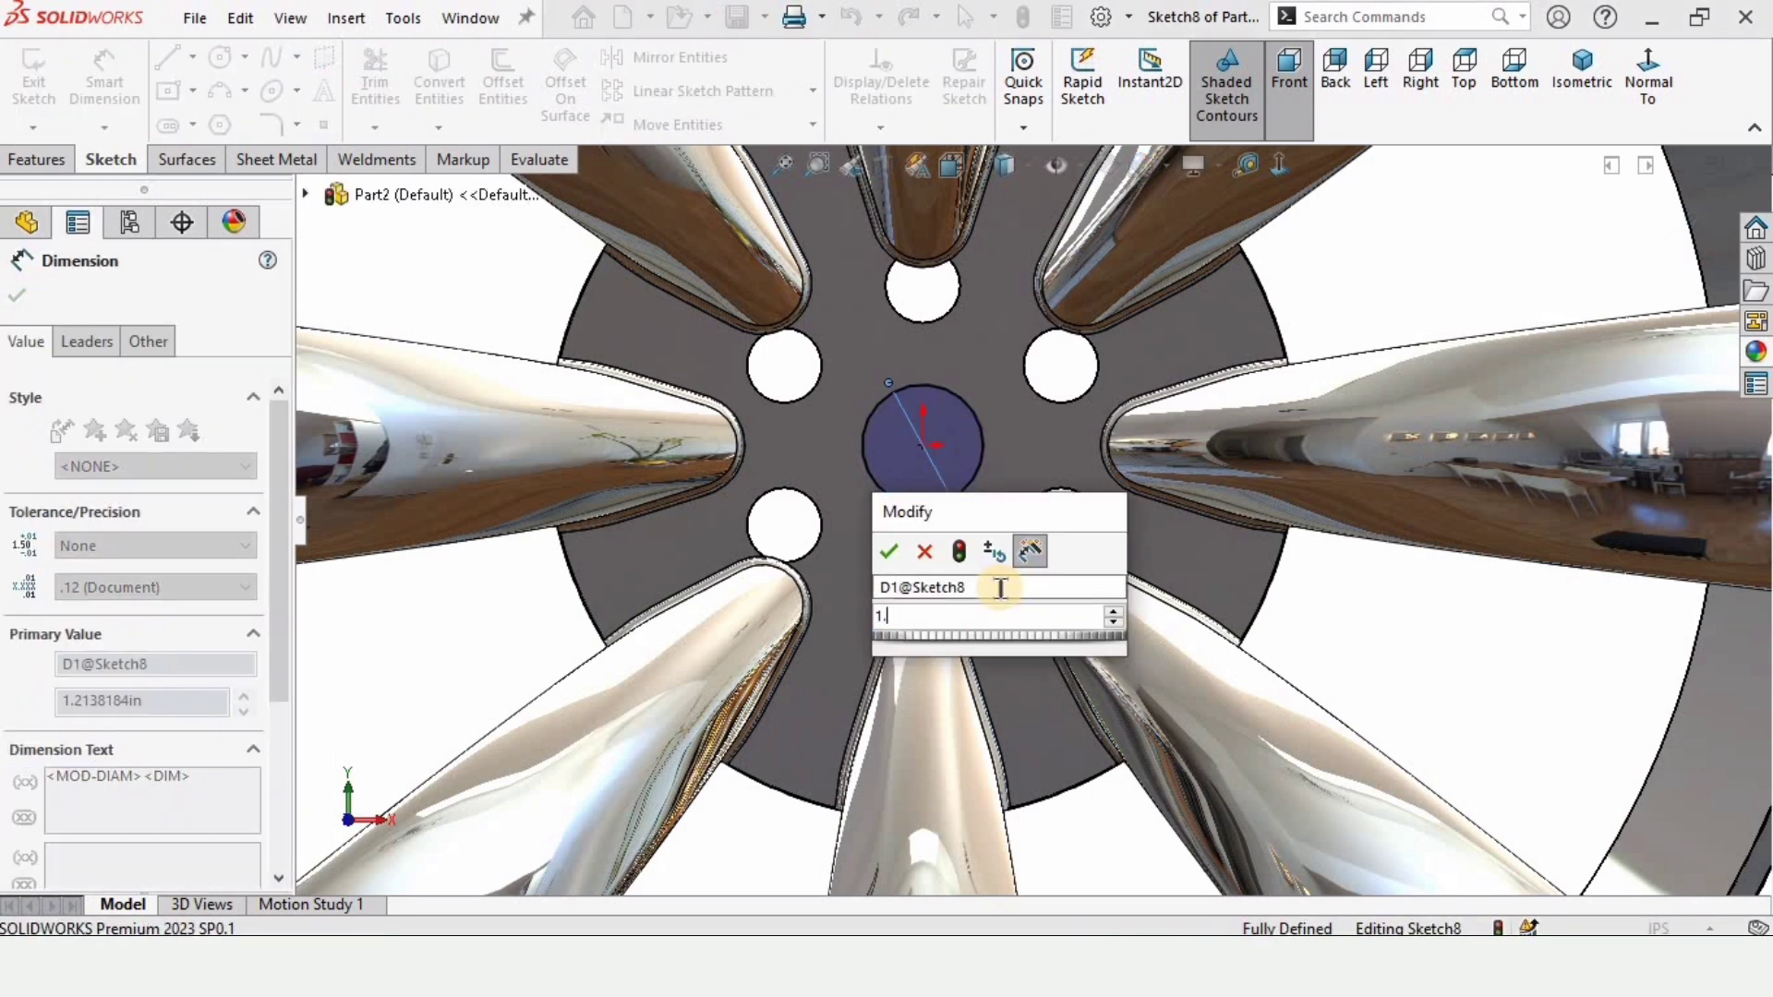
key("Return")
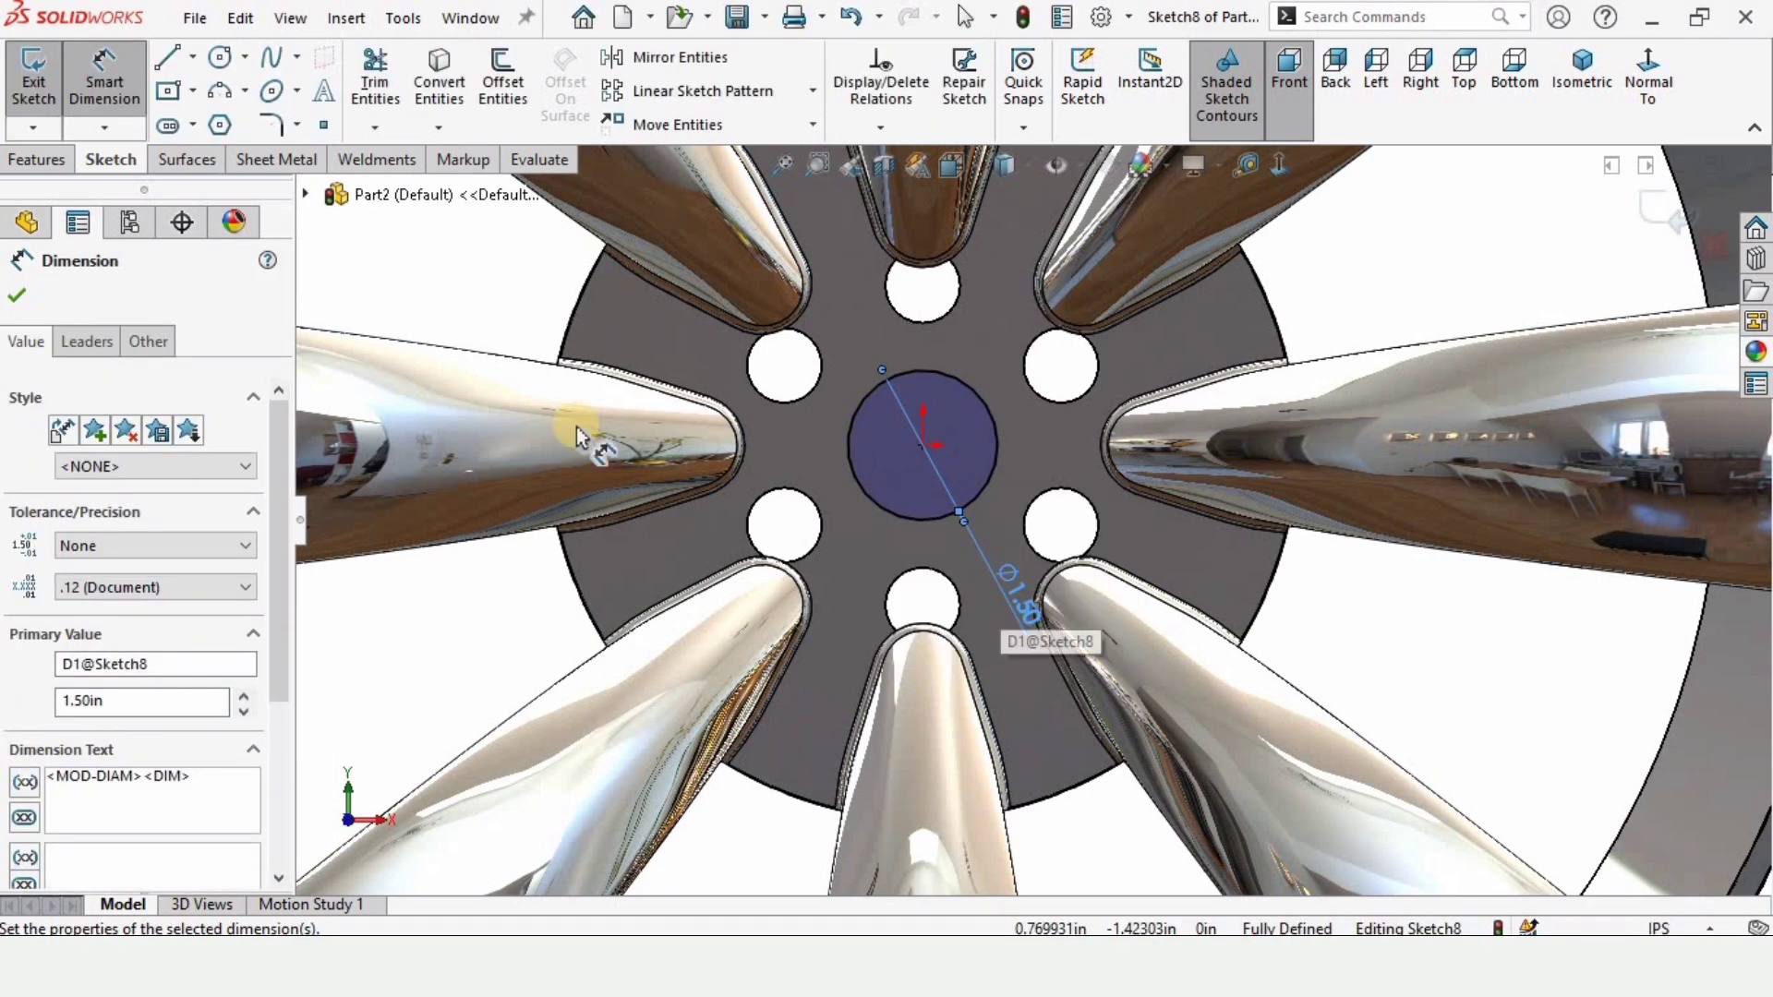
left_click(41, 161)
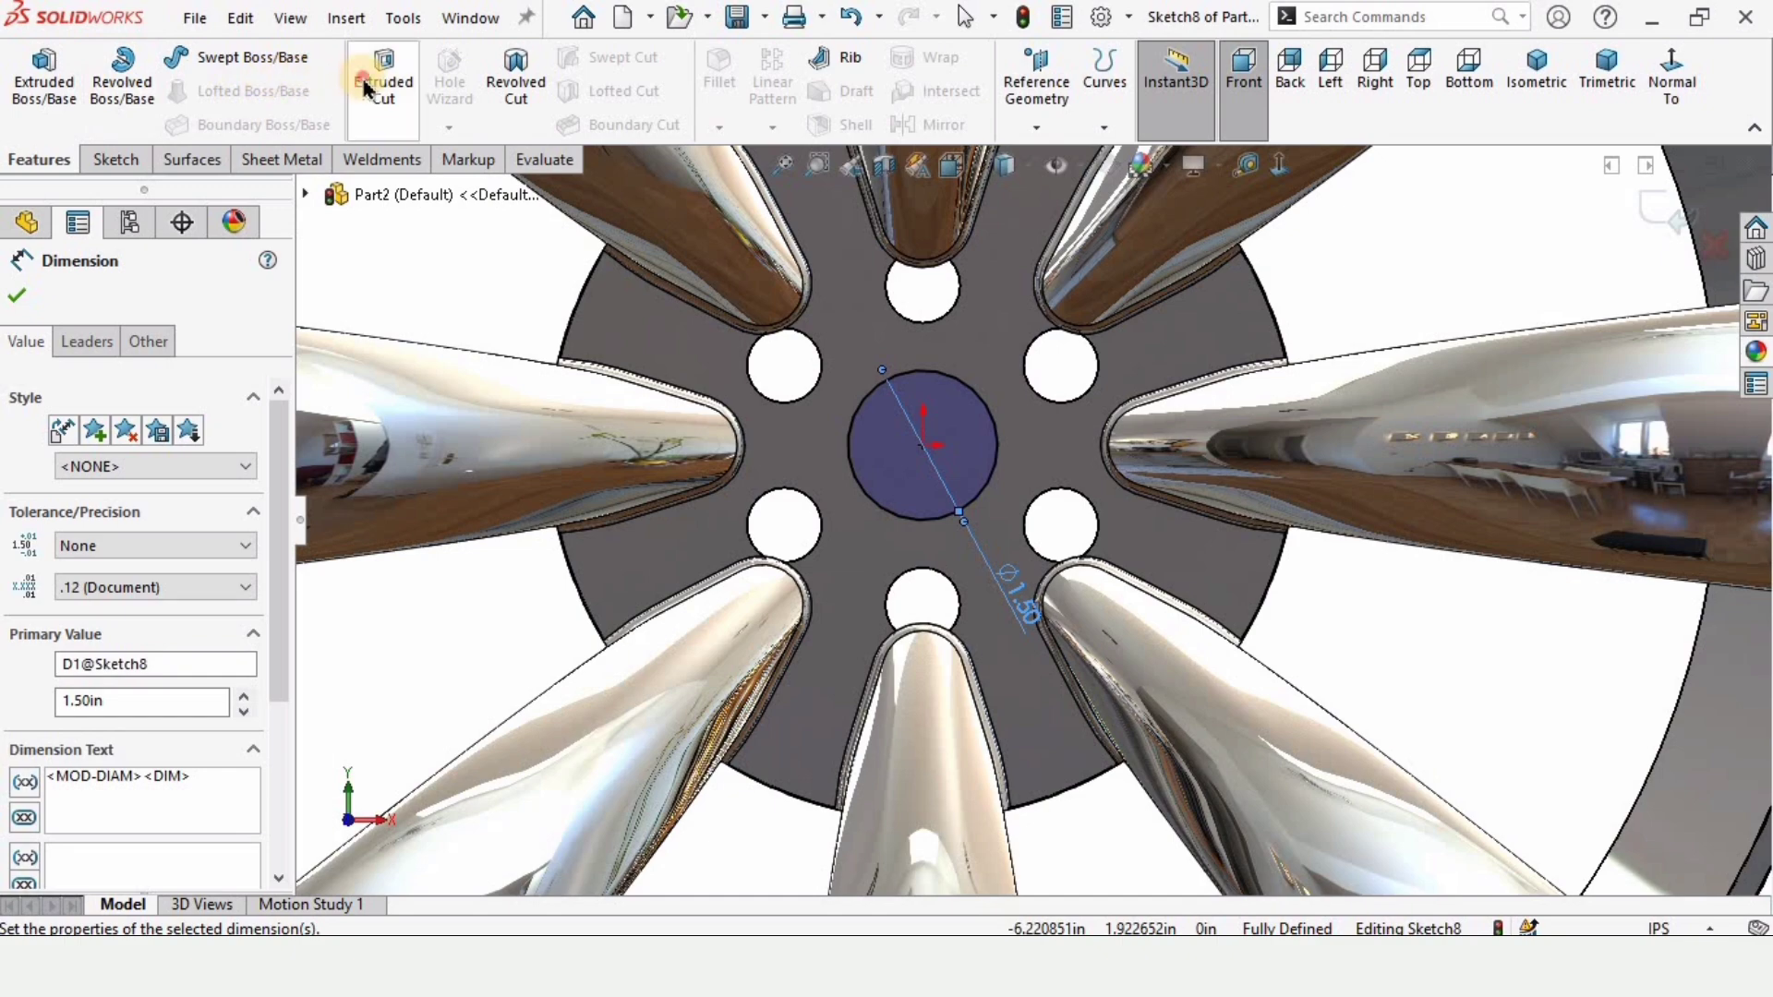
Cut the centre circle into the hub as a Blind extruded cut 0.2 in deep
left_click(367, 89)
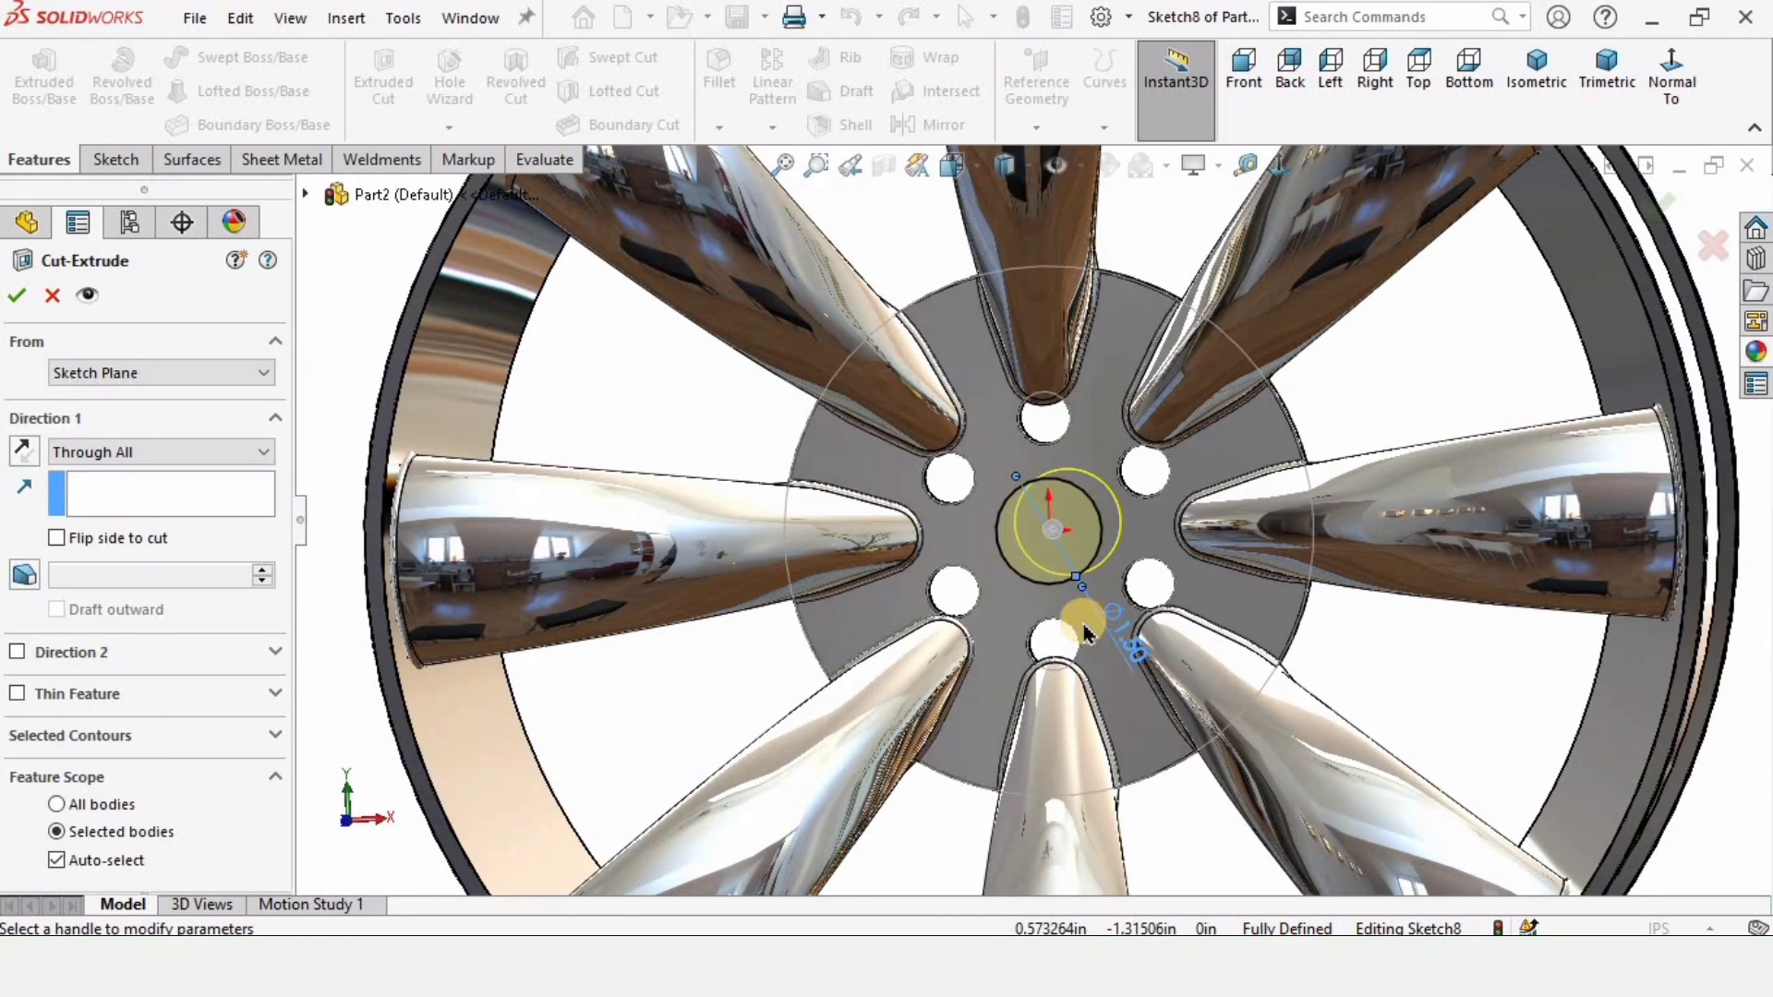
left_click(127, 452)
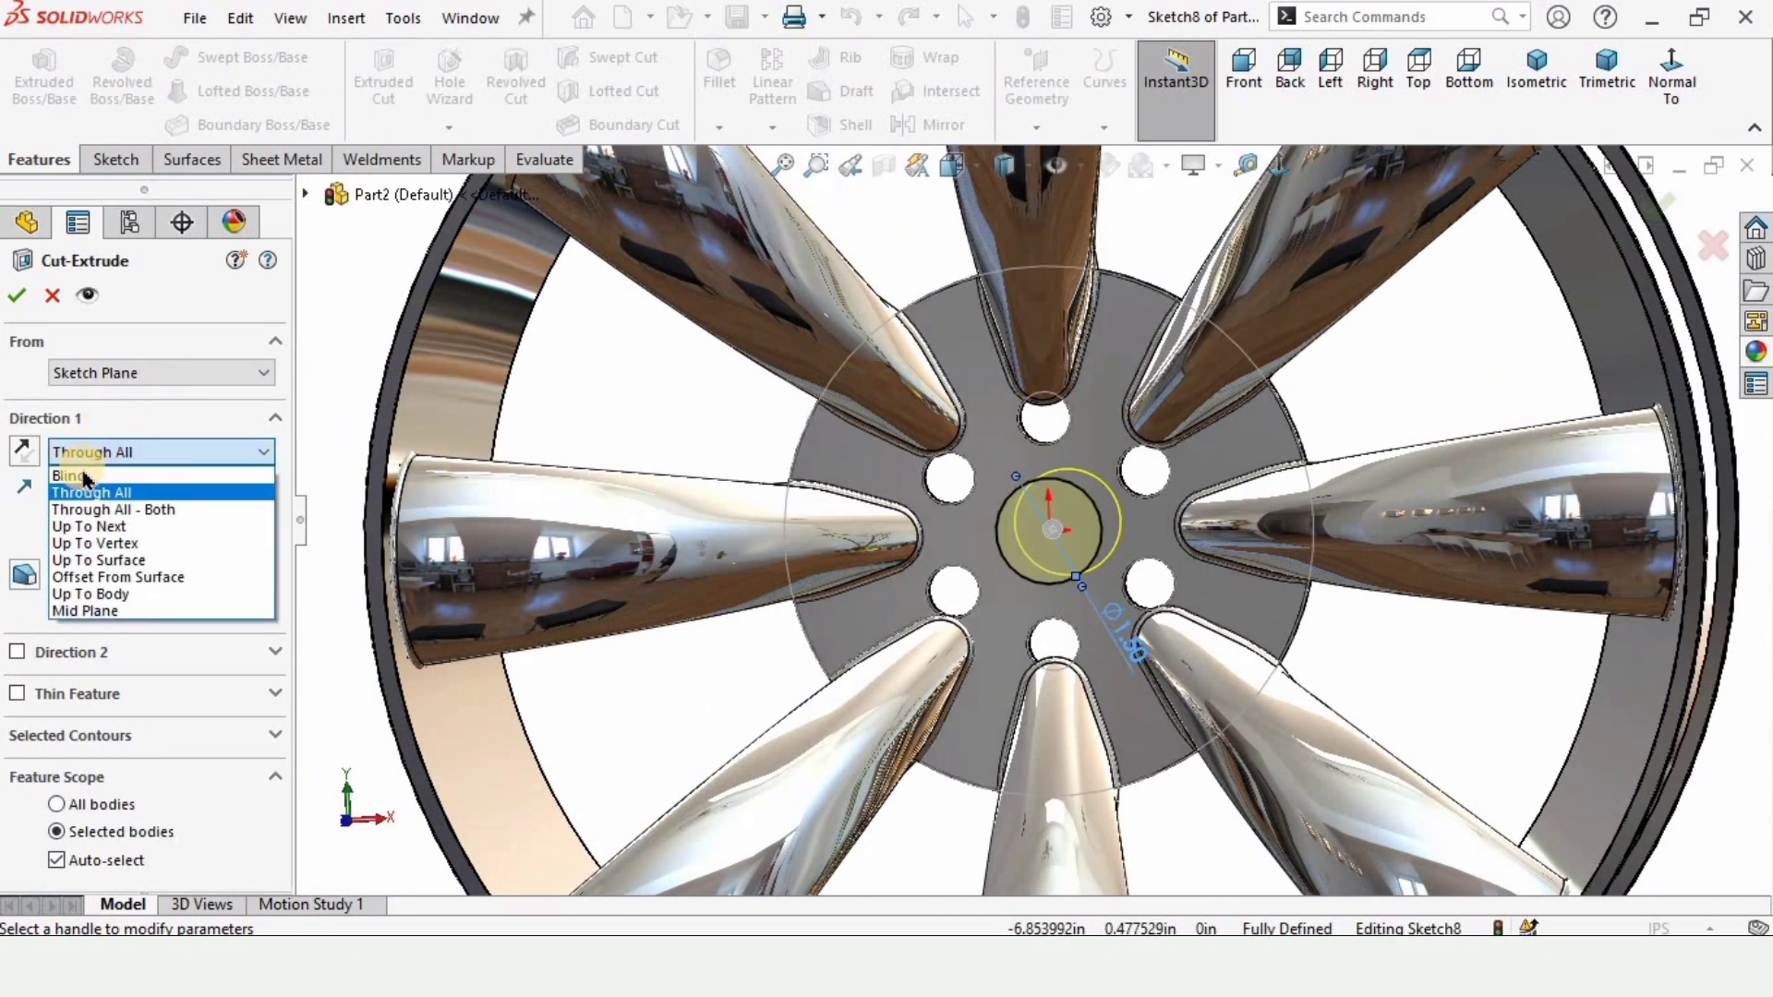
left_click(90, 479)
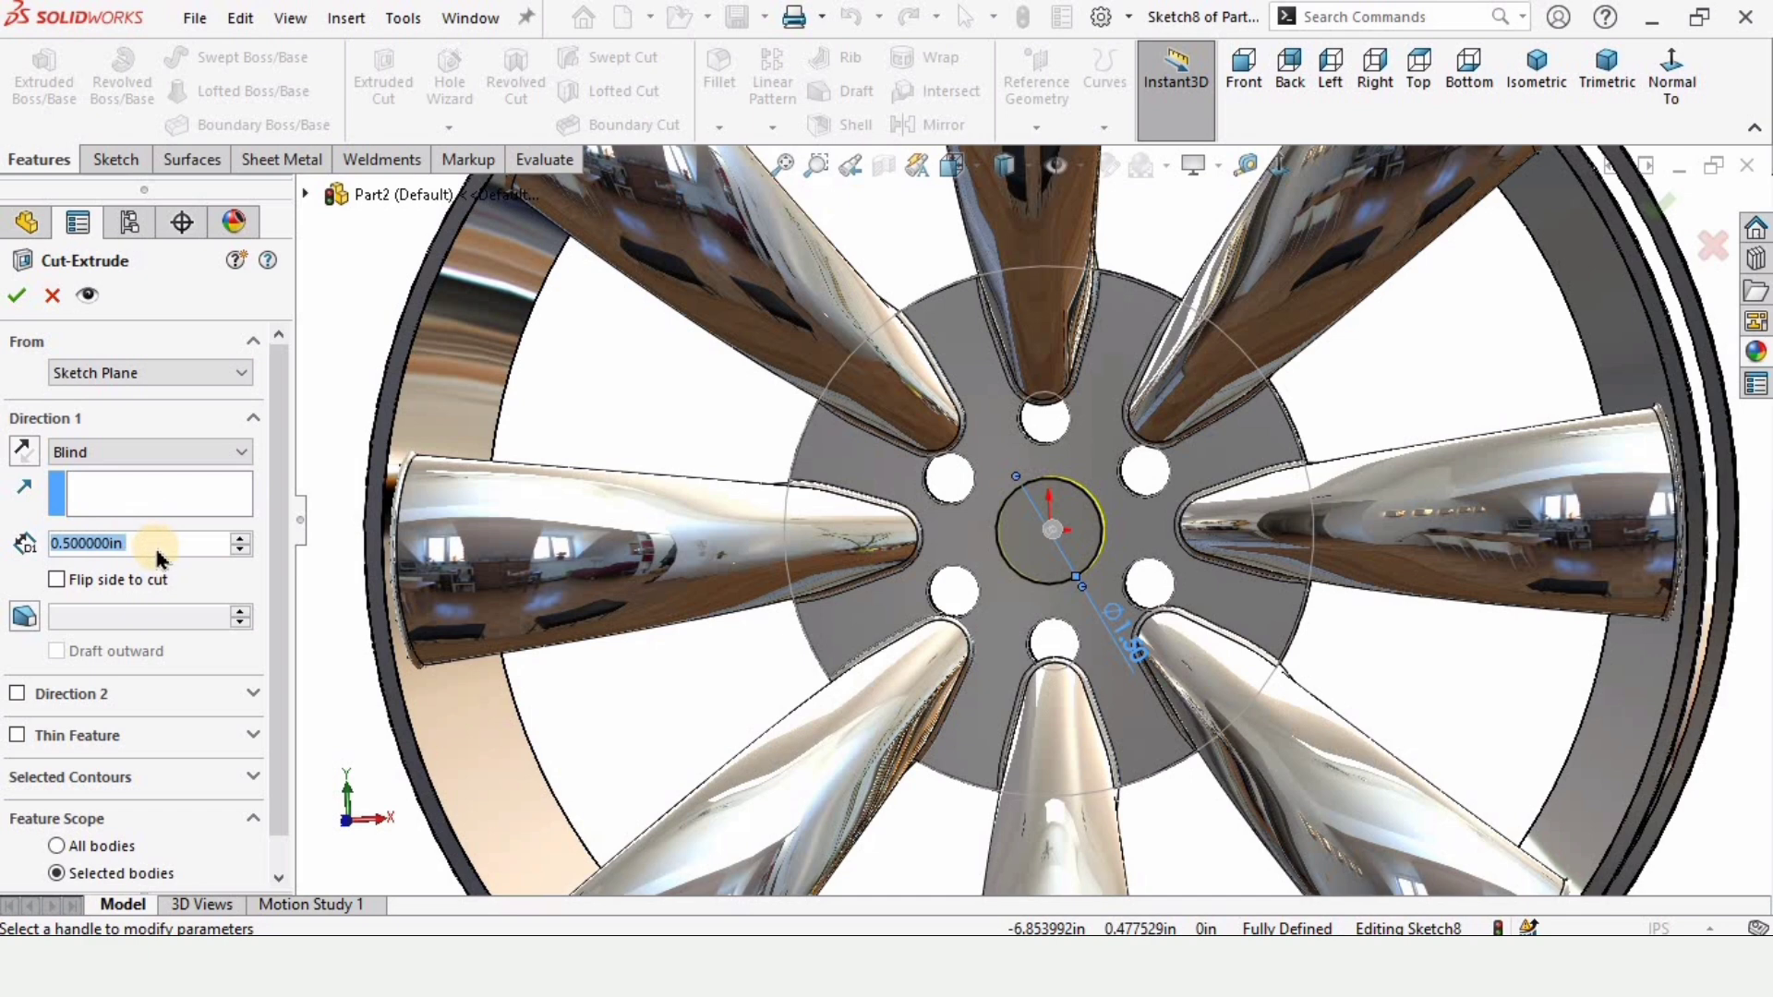
type(".2")
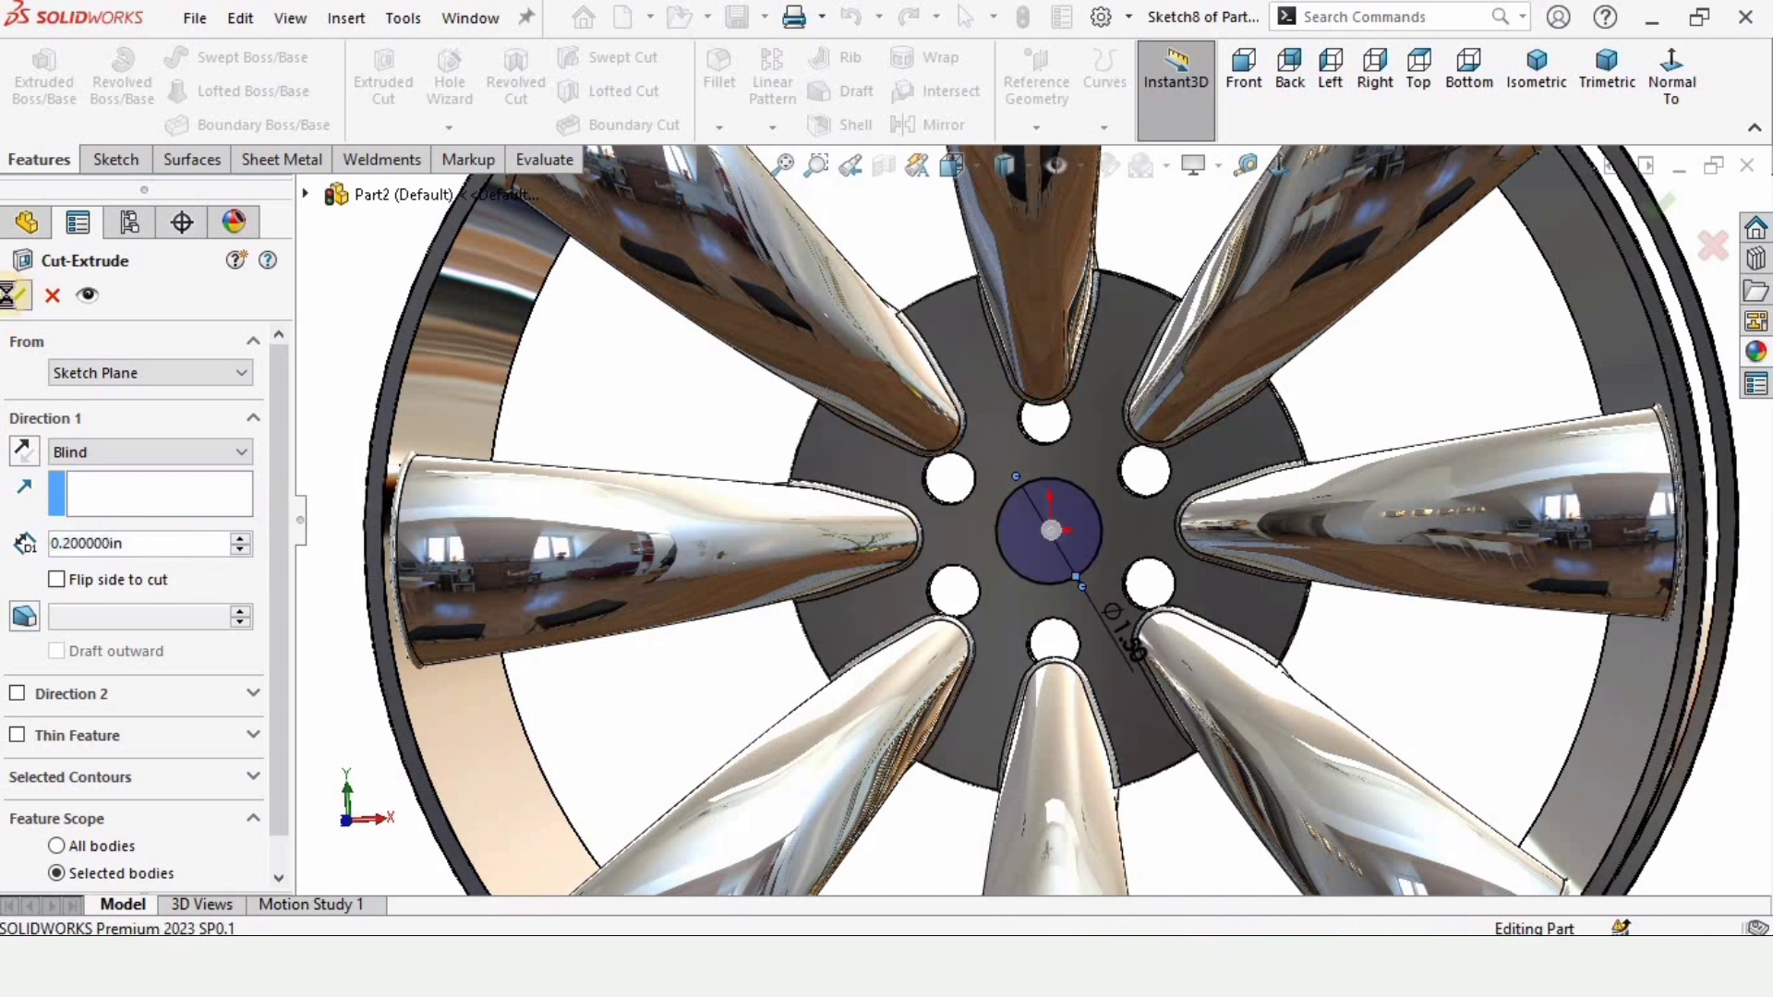
type("f")
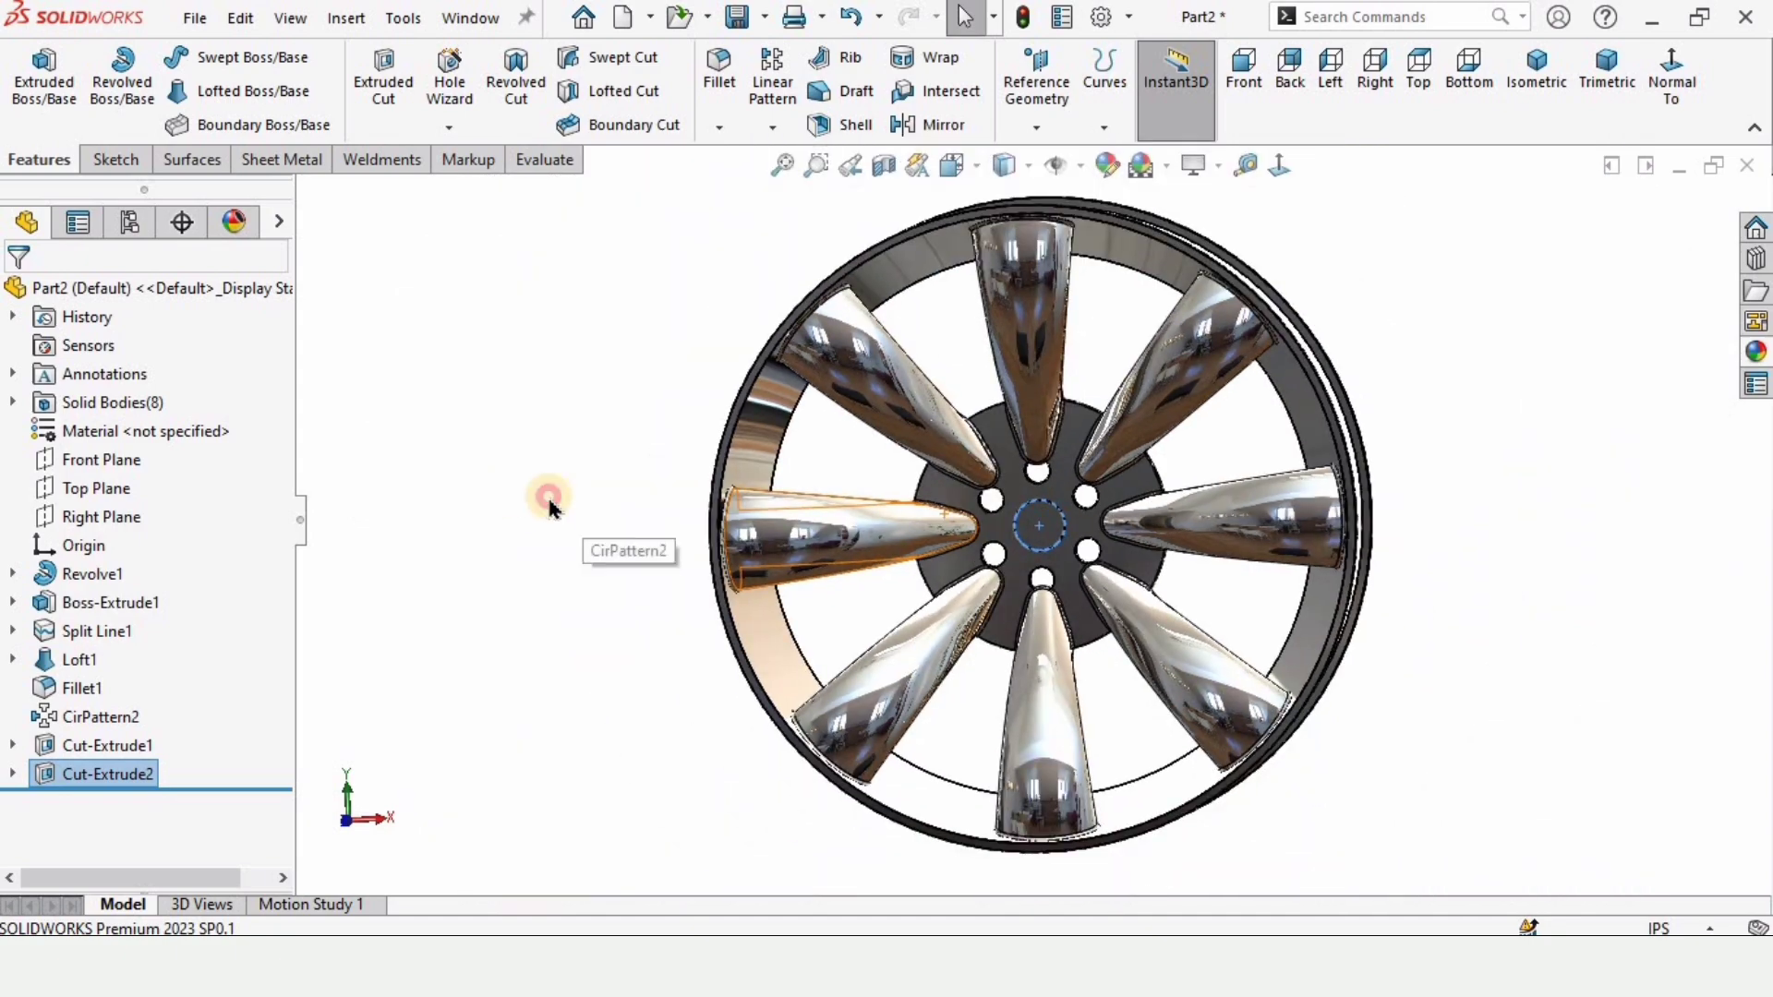
left_click(546, 502)
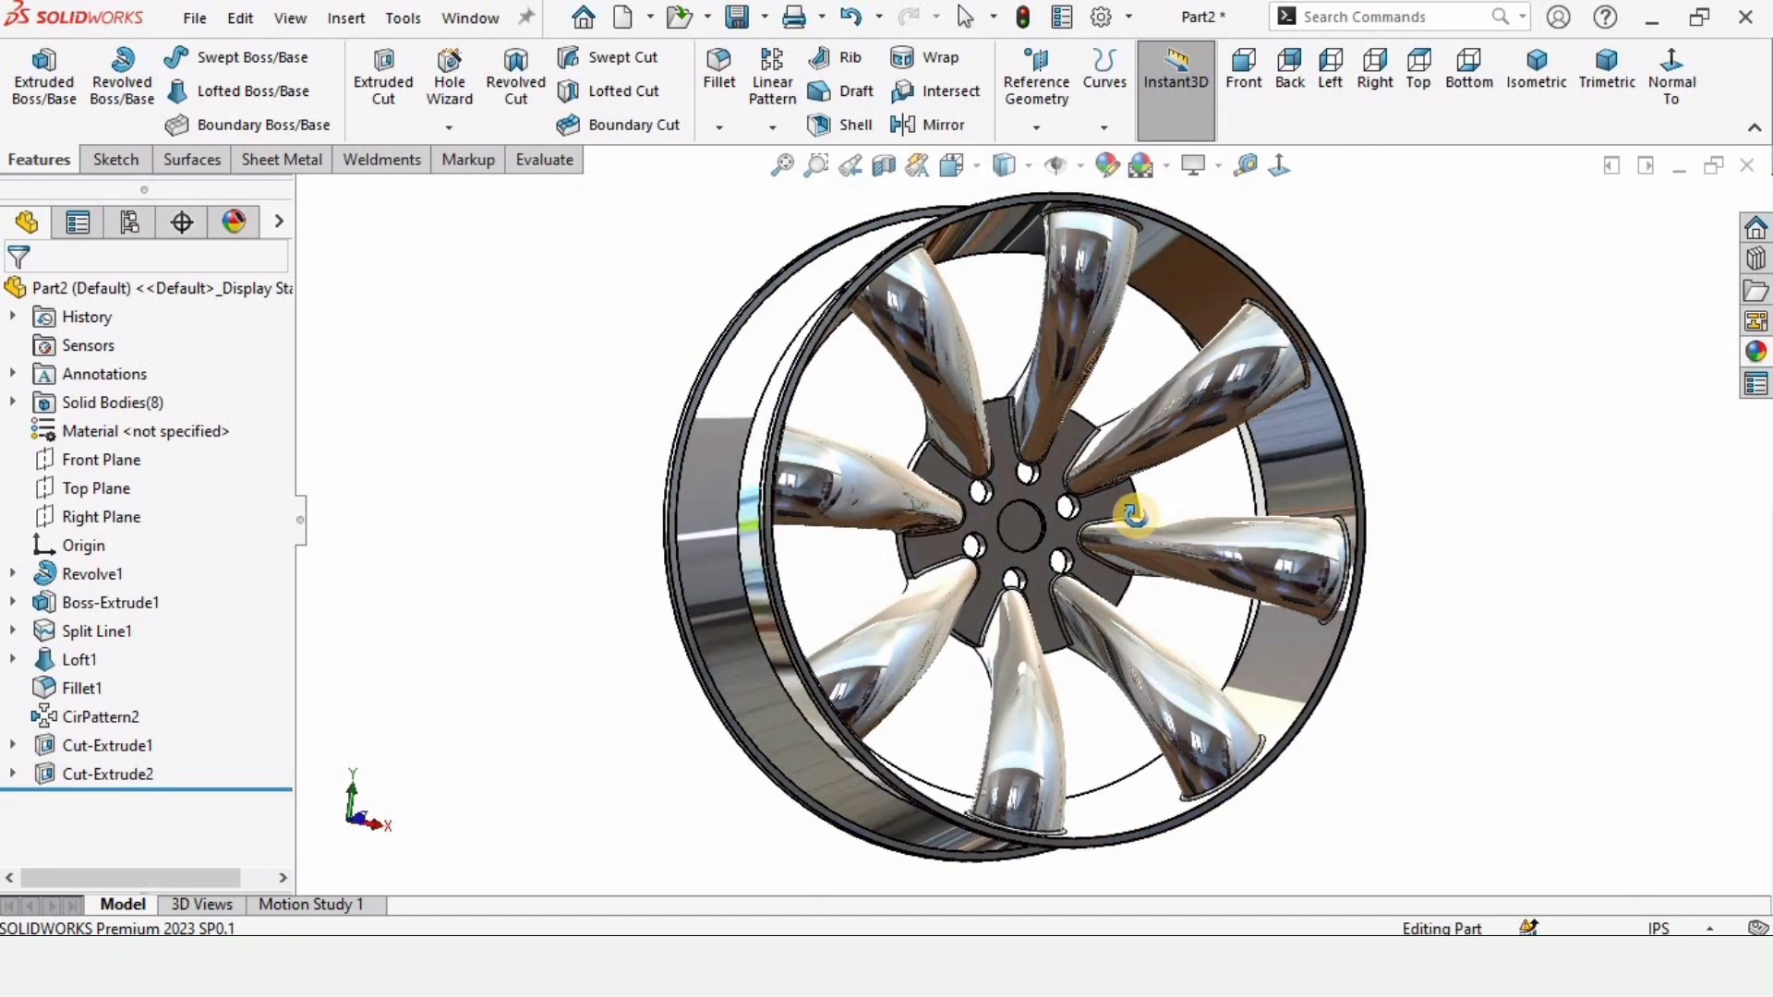